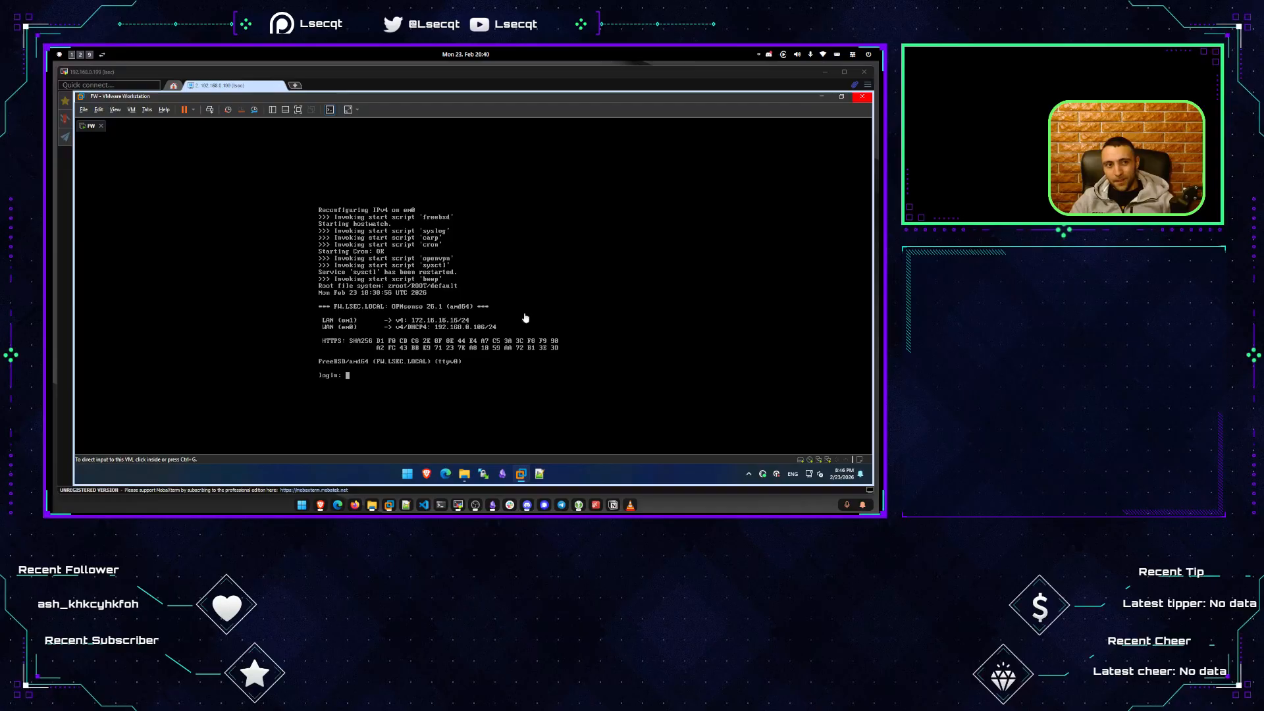
Close the running FW virtual machine and return File Explorer to the VMs folder.
{"action": "left_click", "coordinate": [101, 125]}
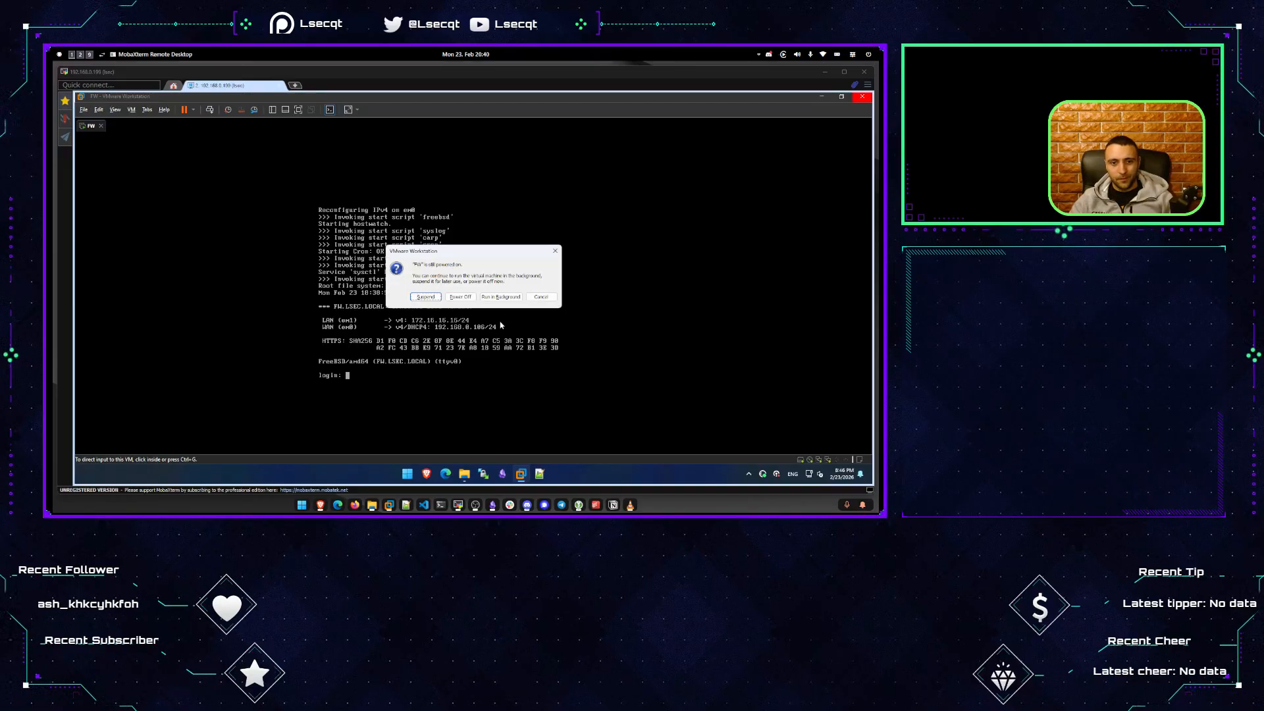
{"action": "left_click", "coordinate": [464, 301]}
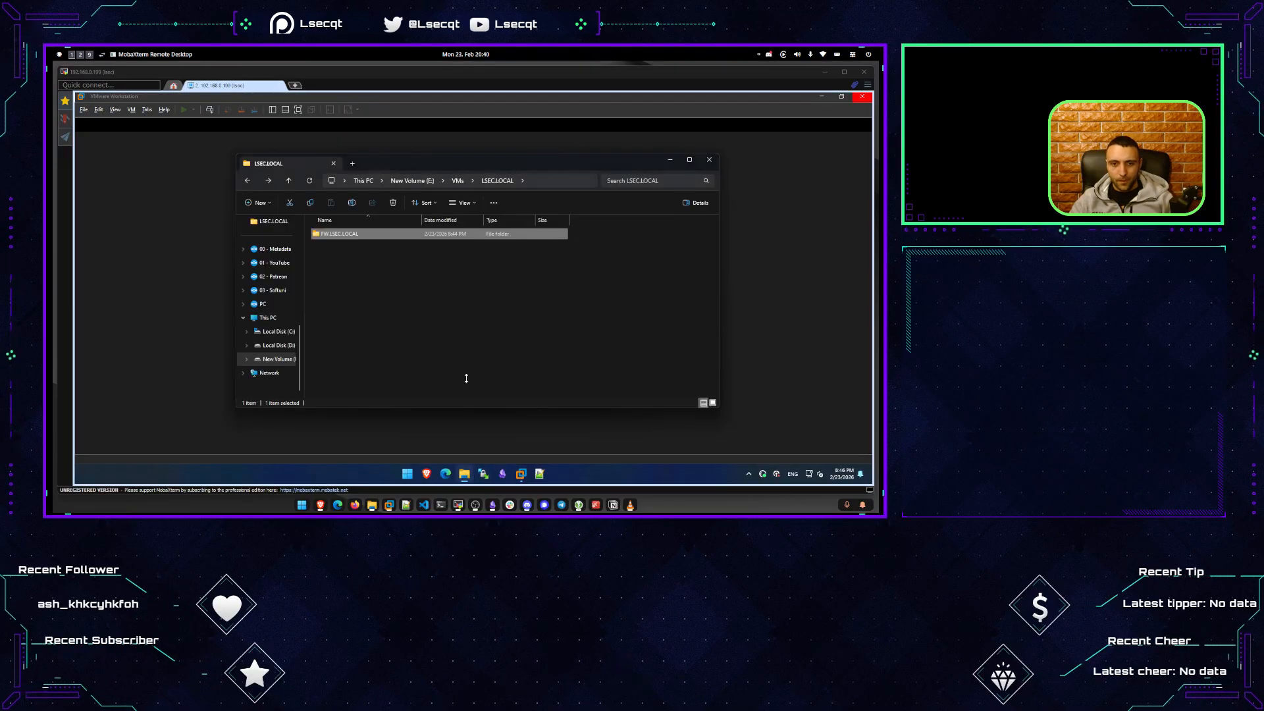
{"action": "left_click", "coordinate": [370, 283]}
{"action": "key", "text": "alt+Left"}
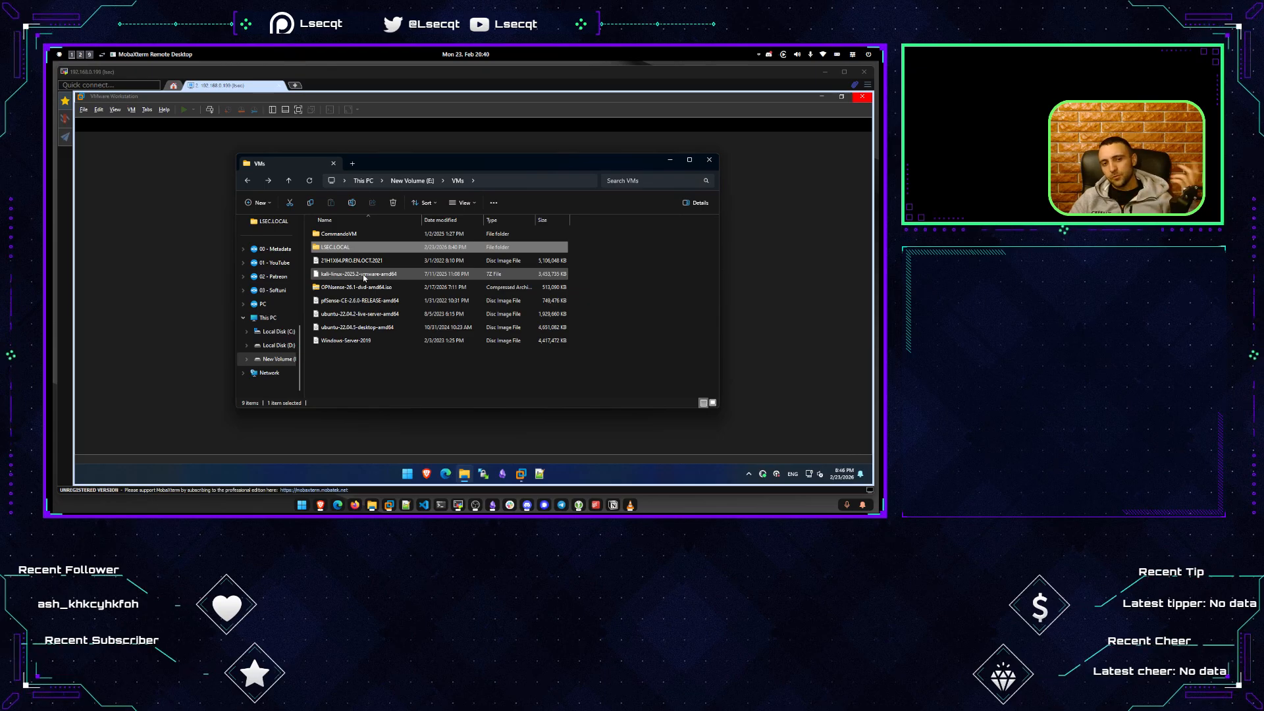
{"action": "left_click", "coordinate": [363, 340]}
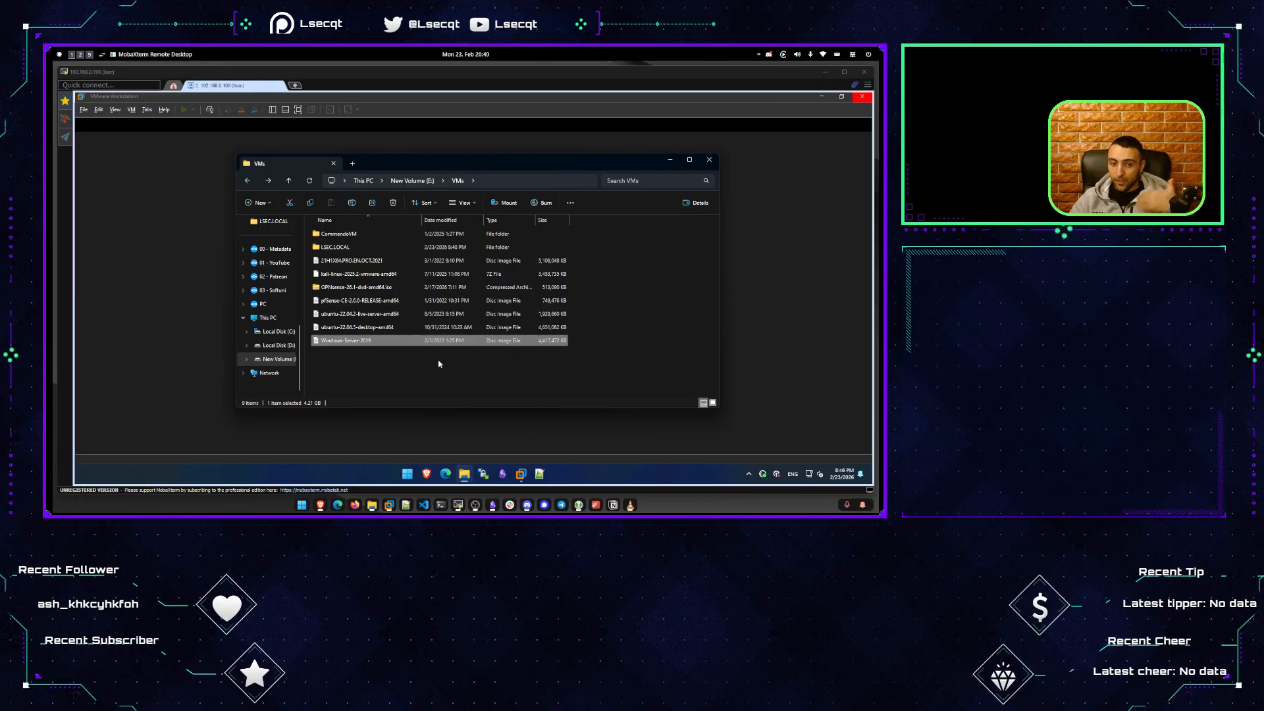
{"action": "left_click", "coordinate": [146, 267]}
{"action": "left_click", "coordinate": [482, 474]}
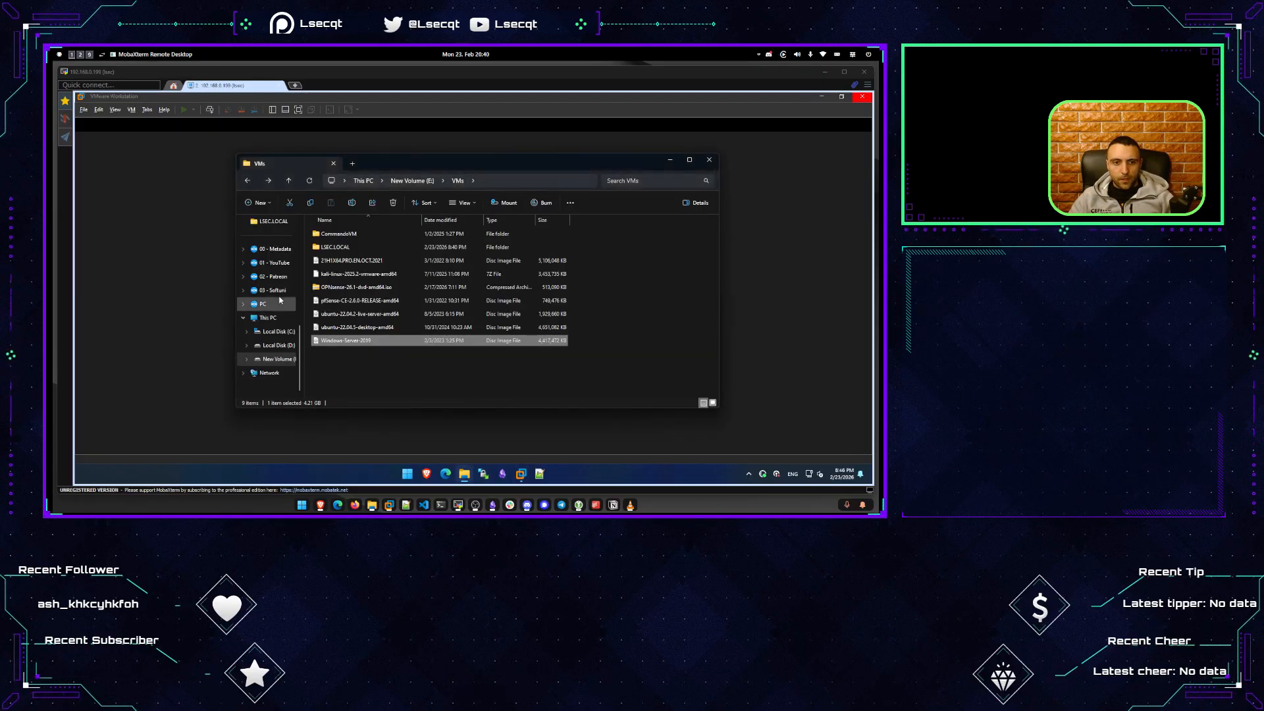
Permanently delete the 33 old VM files in E:\VMs\LSEC.LOCAL\FW.LSEC.LOCAL.
{"action": "double_click", "coordinate": [343, 247]}
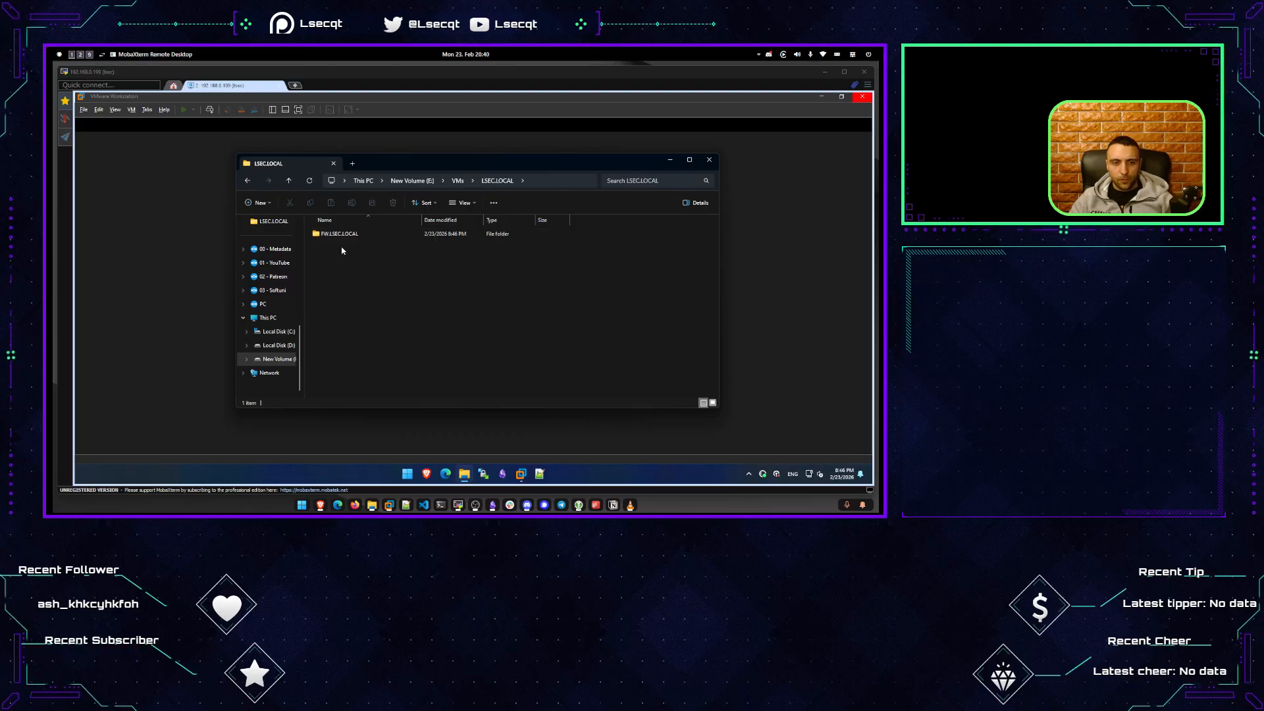
{"action": "double_click", "coordinate": [339, 235]}
{"action": "left_click", "coordinate": [367, 286]}
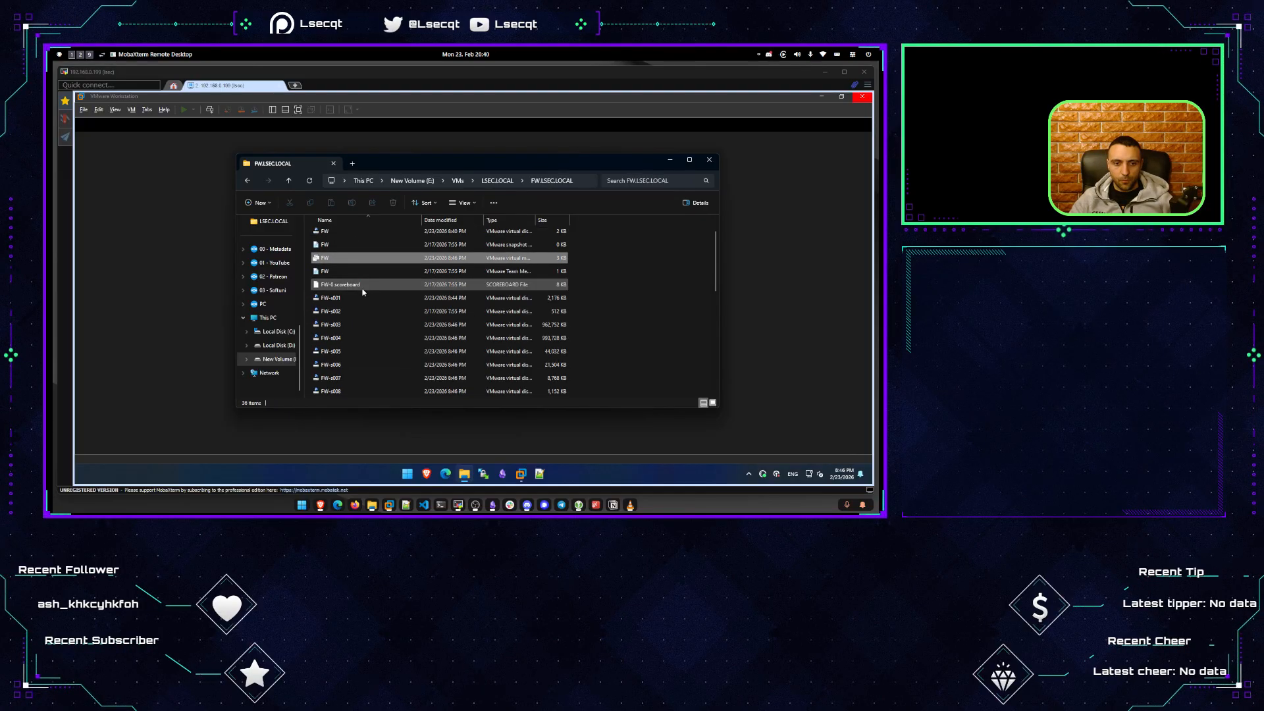
{"action": "scroll", "coordinate": [369, 298], "scroll_direction": "down", "scroll_amount": 8}
{"action": "left_click_drag", "start_coordinate": [379, 371], "coordinate": [354, 235]}
{"action": "key", "text": "Delete"}
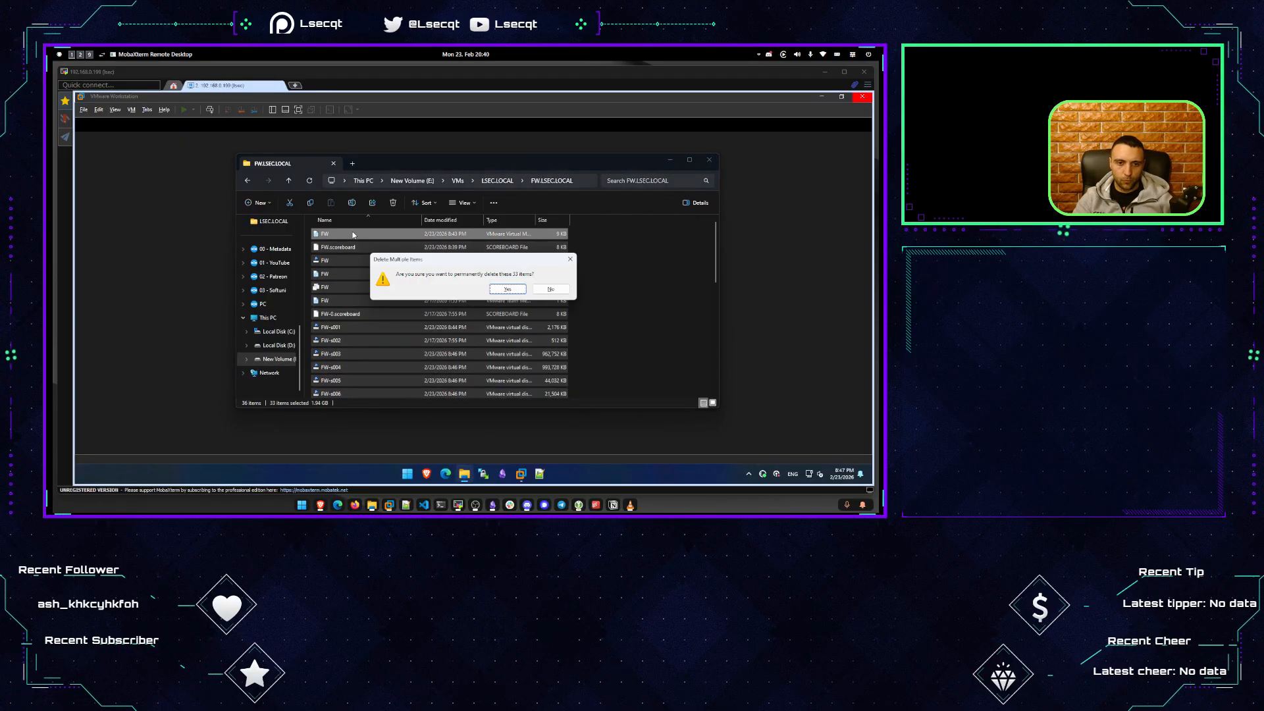
{"action": "key", "text": "Return"}
Delete the two leftover vmware log text files, keeping only the OPNsense ISO.
{"action": "left_click", "coordinate": [347, 248], "text": "shift"}
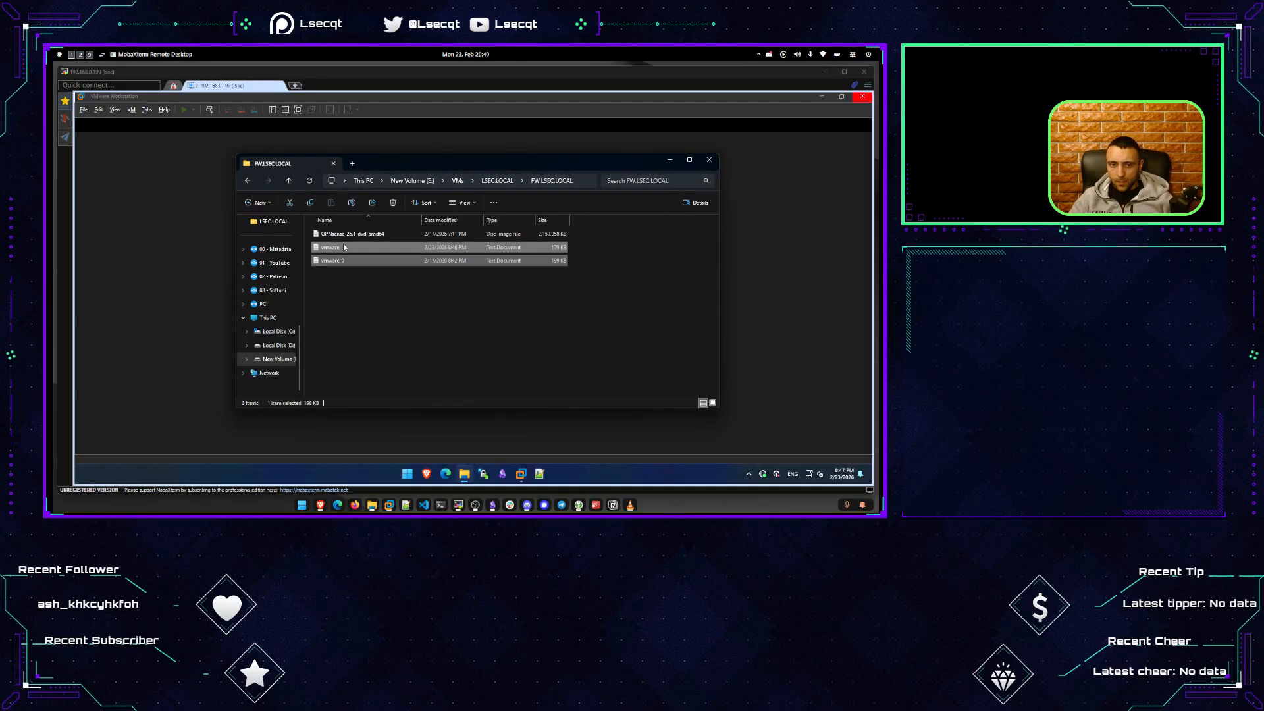
{"action": "key", "text": "Delete"}
{"action": "key", "text": "Return"}
Start a Typical new virtual machine using the OPNsense ISO as installer disc.
{"action": "key", "text": "alt+F4"}
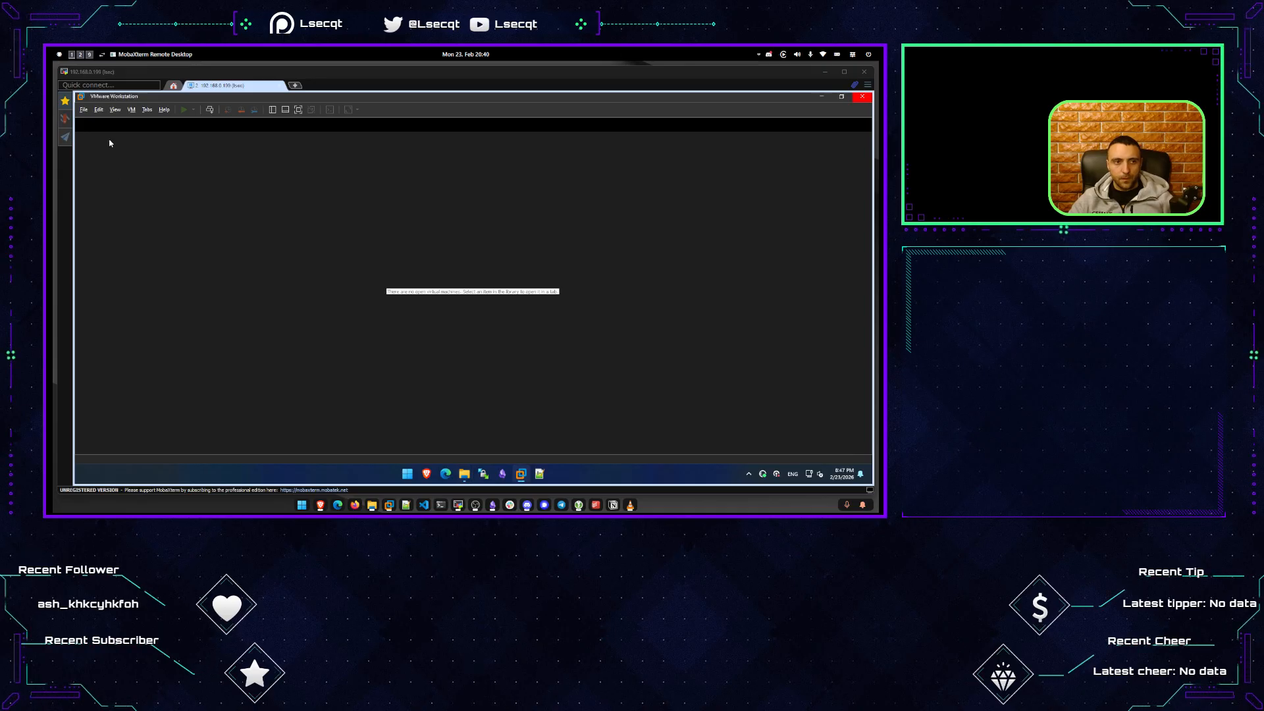
{"action": "left_click", "coordinate": [84, 109]}
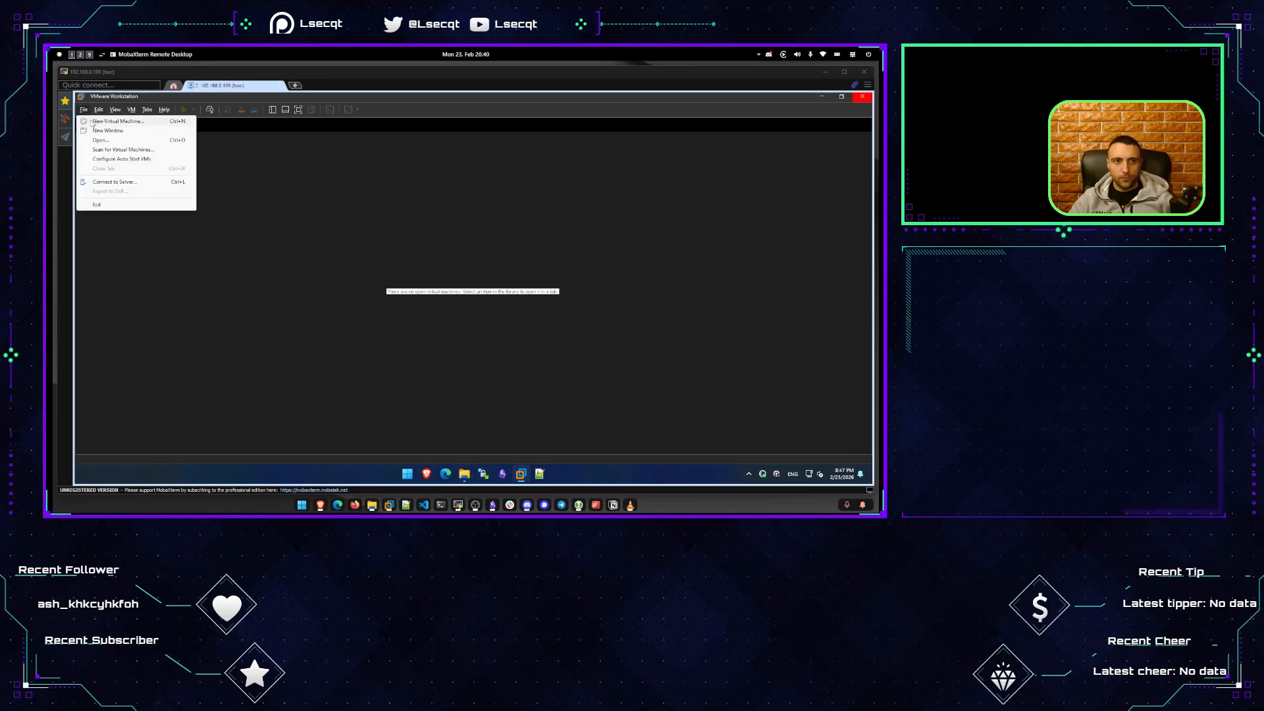
{"action": "left_click", "coordinate": [95, 122]}
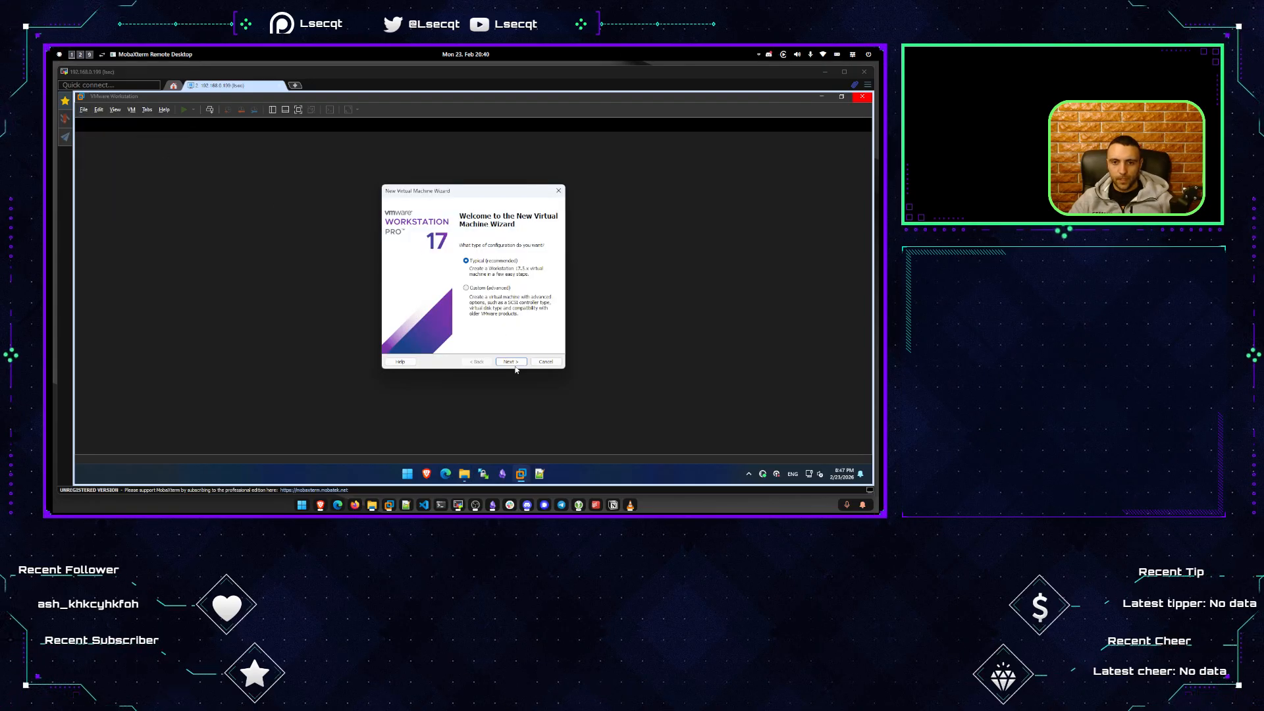
{"action": "left_click", "coordinate": [512, 362]}
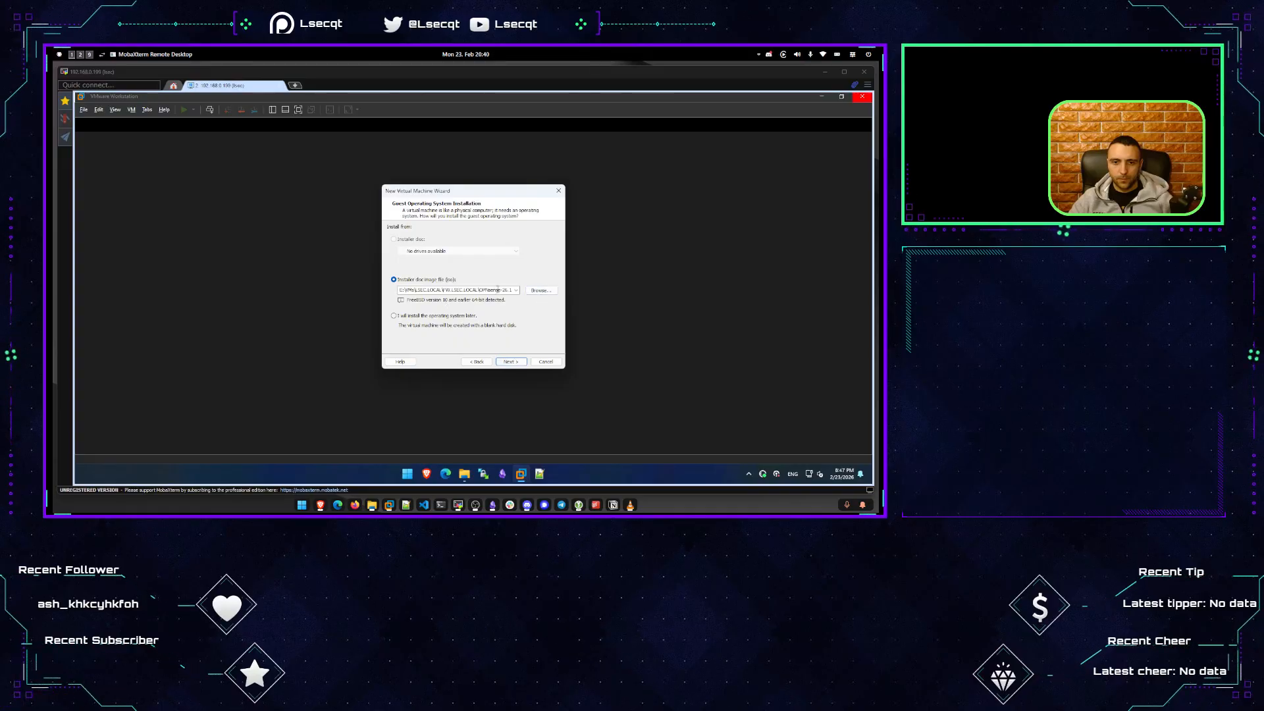
{"action": "double_click", "coordinate": [464, 290]}
{"action": "left_click", "coordinate": [486, 290]}
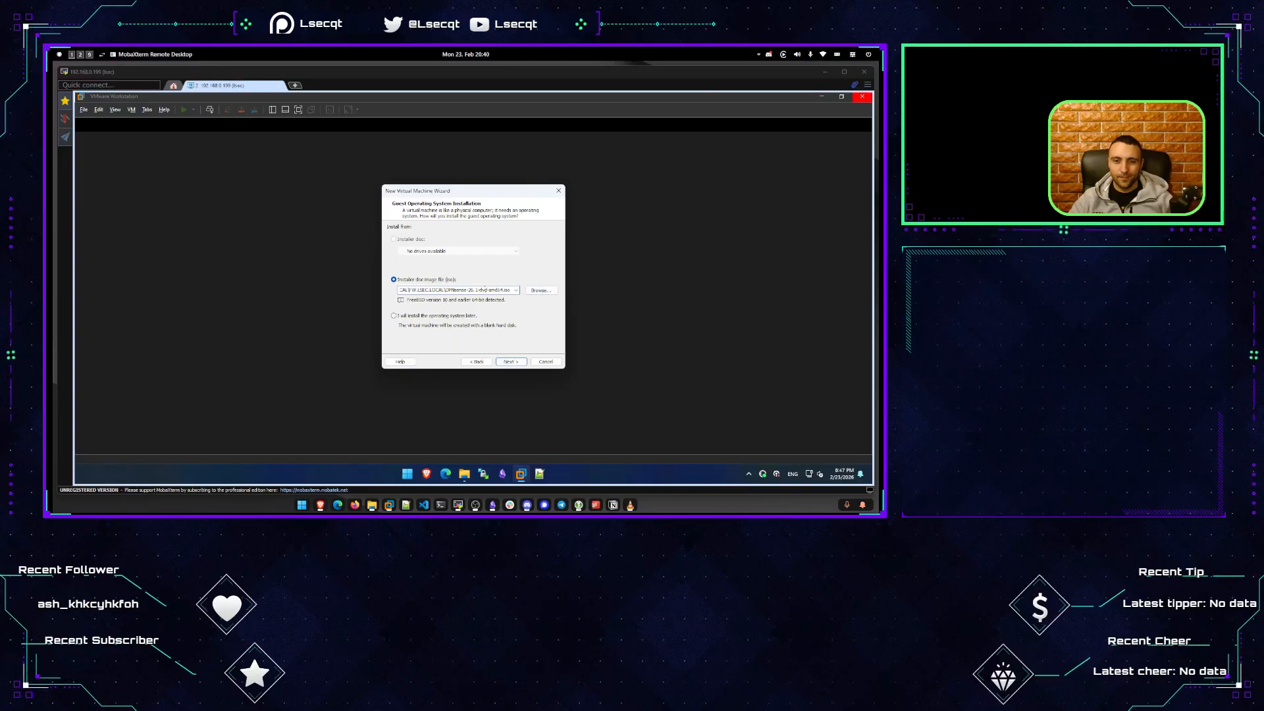
{"action": "left_click", "coordinate": [511, 362]}
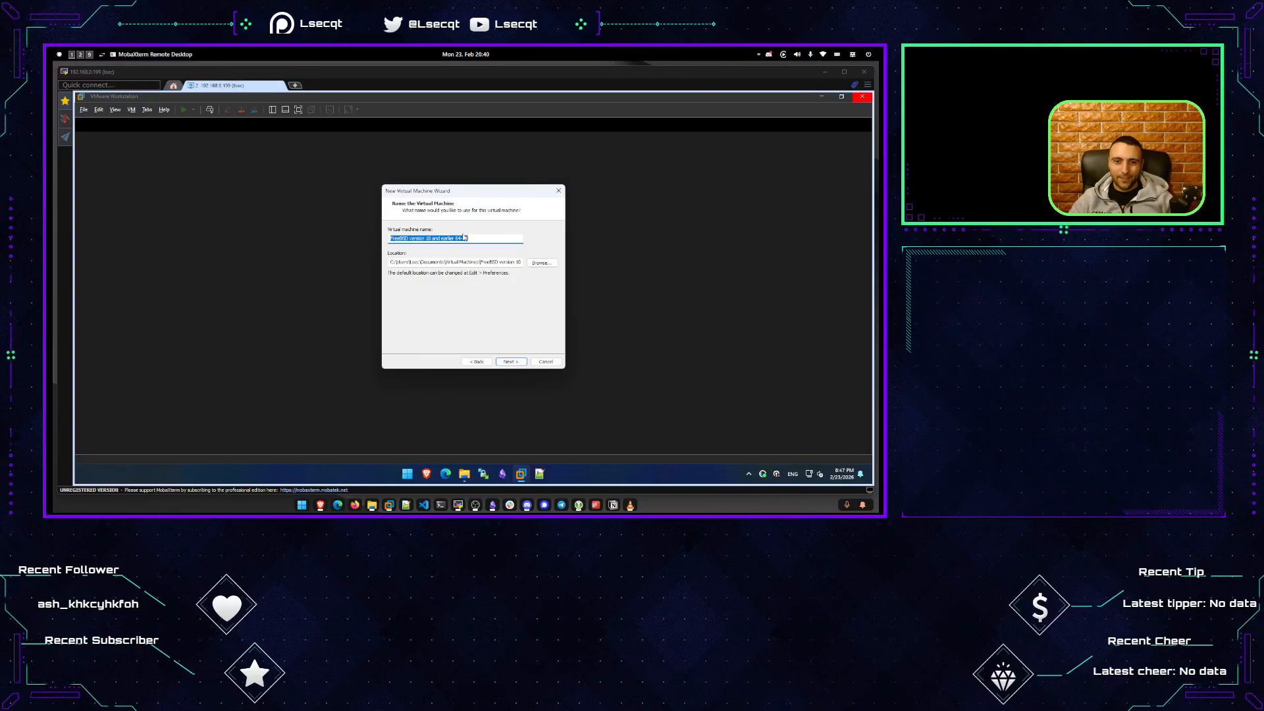
Replace the default machine name with Firewall.
{"action": "left_click", "coordinate": [489, 240]}
{"action": "left_click_drag", "start_coordinate": [489, 240], "coordinate": [389, 239]}
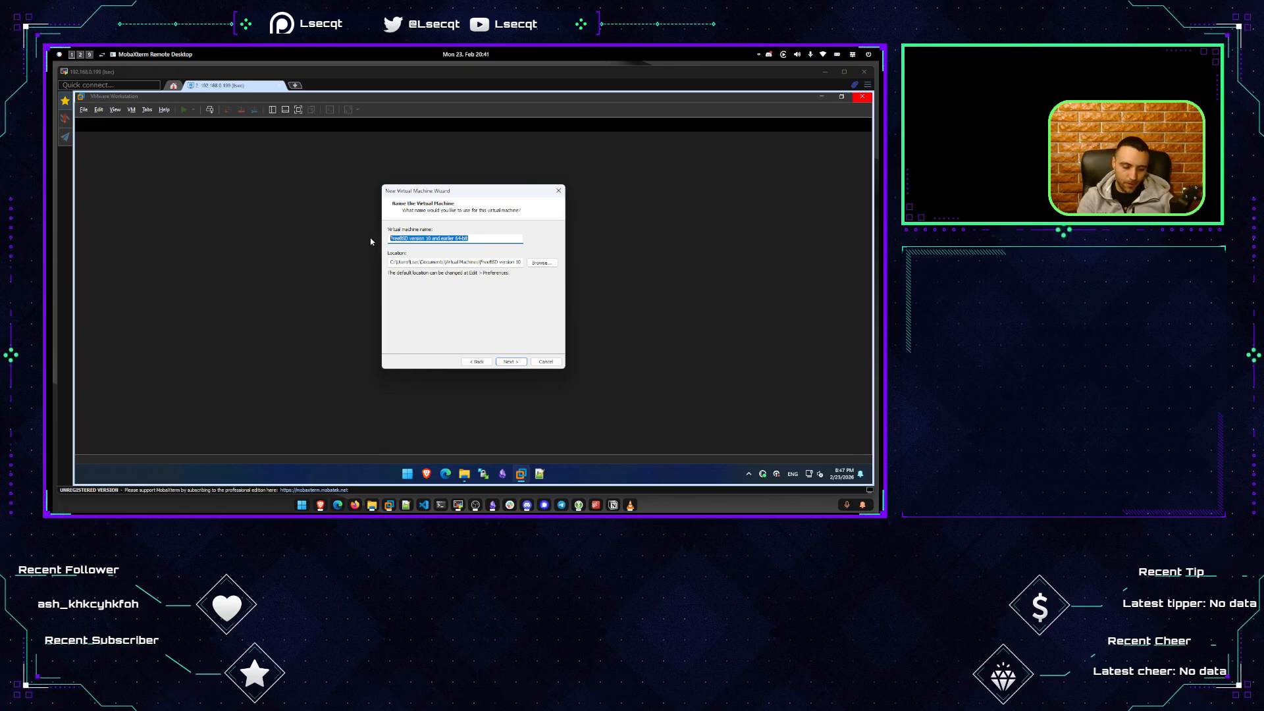
{"action": "type", "text": "FIRER"}
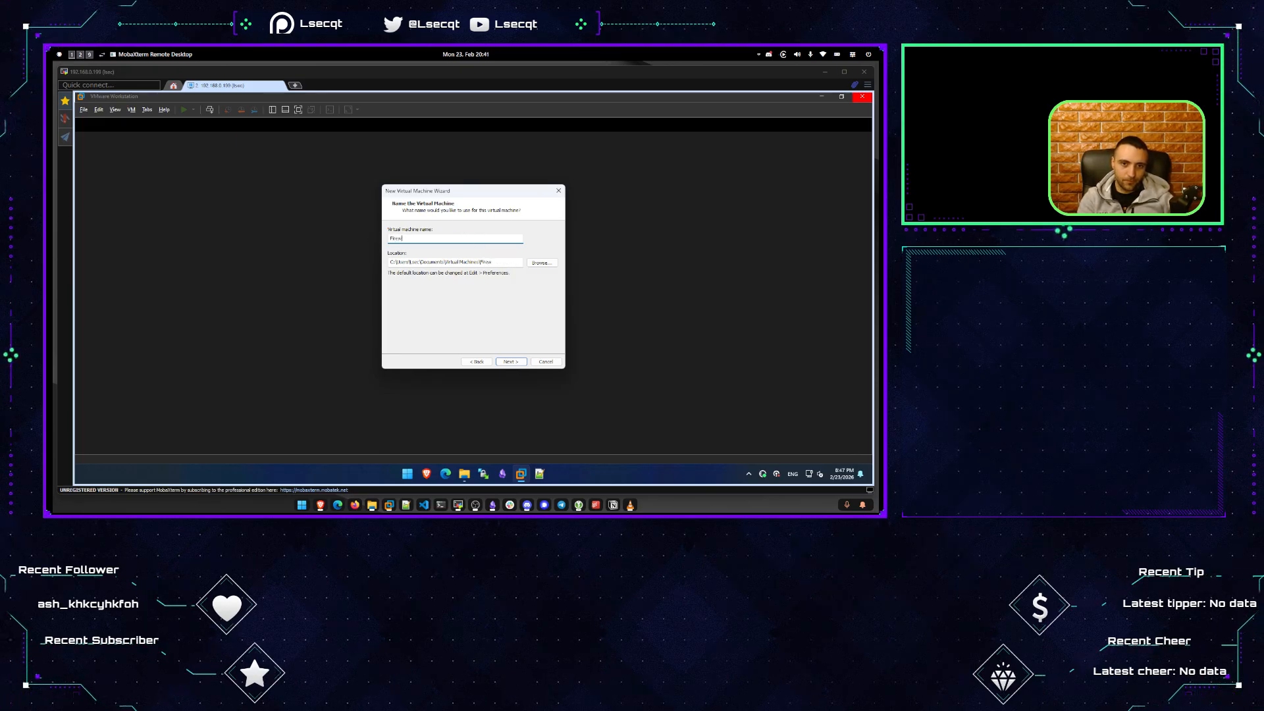
{"action": "type", "text": "all"}
Set the VM location to E:\VMs\LSEC.LOCAL\FW.LSEC.LOCAL.
{"action": "left_click", "coordinate": [541, 263]}
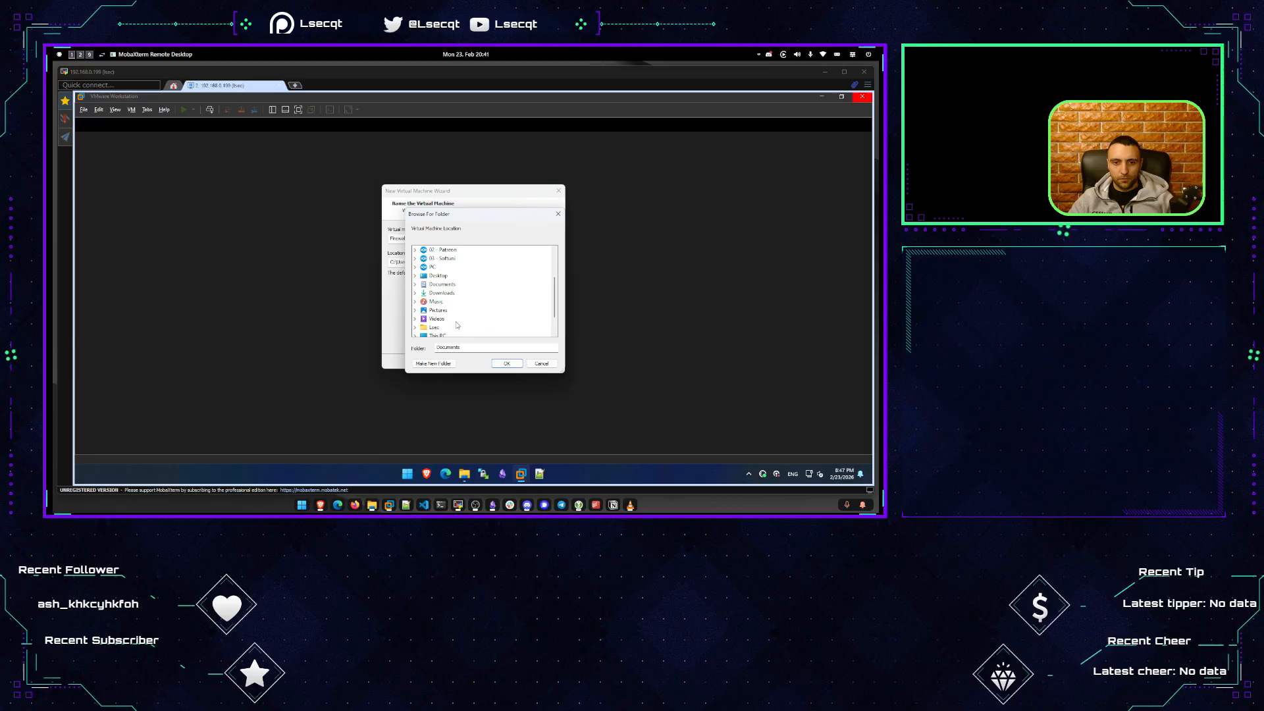
{"action": "scroll", "coordinate": [457, 325], "scroll_direction": "down", "scroll_amount": 1}
{"action": "left_click", "coordinate": [416, 312]}
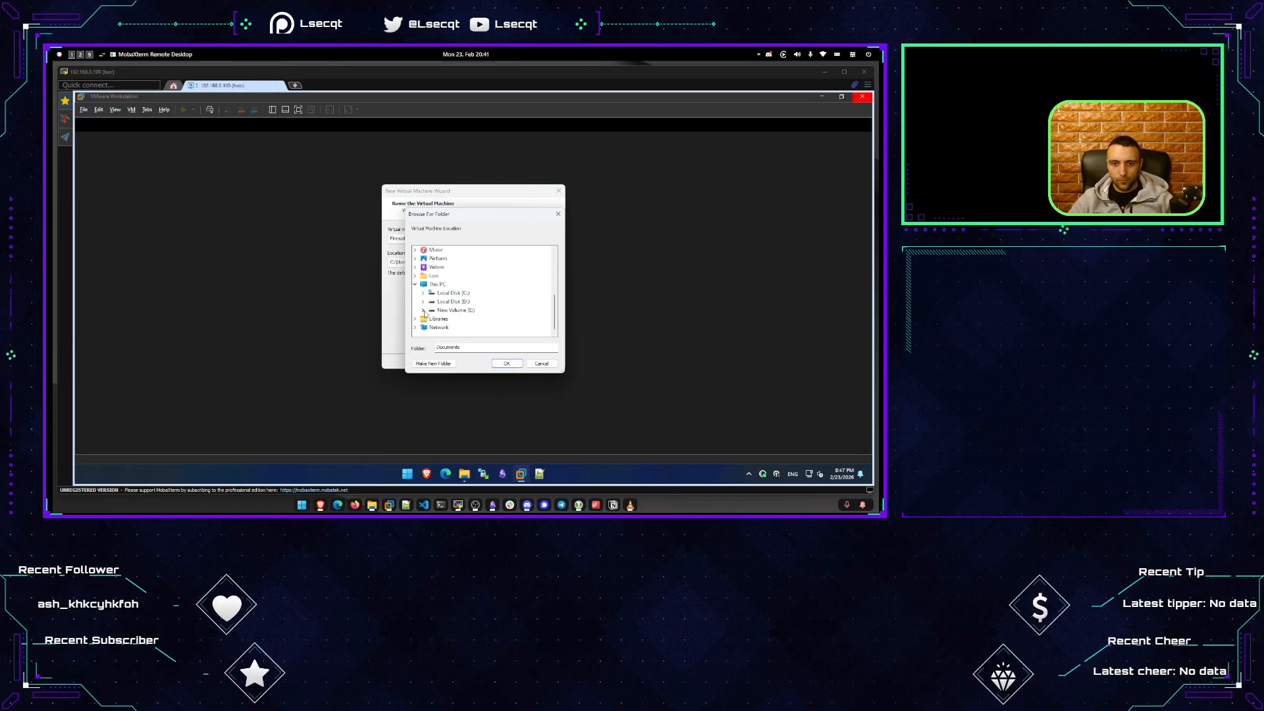
{"action": "left_click", "coordinate": [424, 312]}
{"action": "left_click", "coordinate": [443, 327]}
{"action": "scroll", "coordinate": [442, 327], "scroll_direction": "down", "scroll_amount": 1}
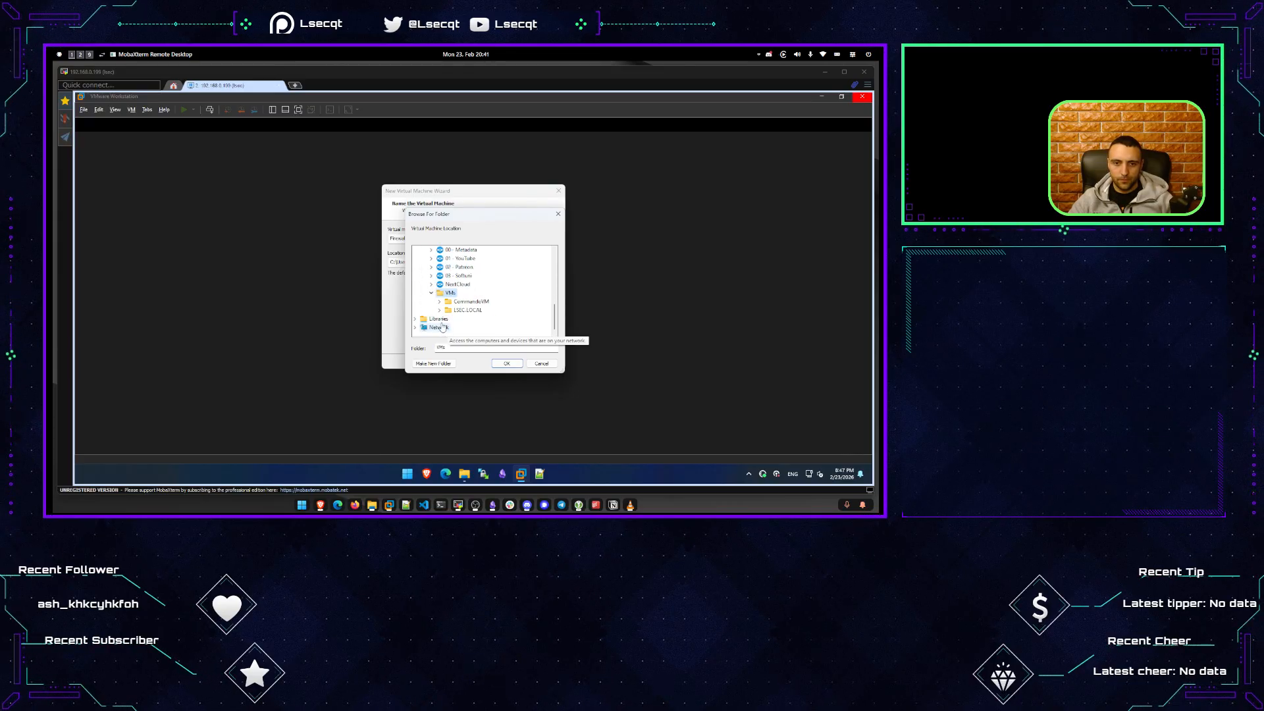
{"action": "left_click", "coordinate": [439, 310]}
{"action": "left_click", "coordinate": [480, 318]}
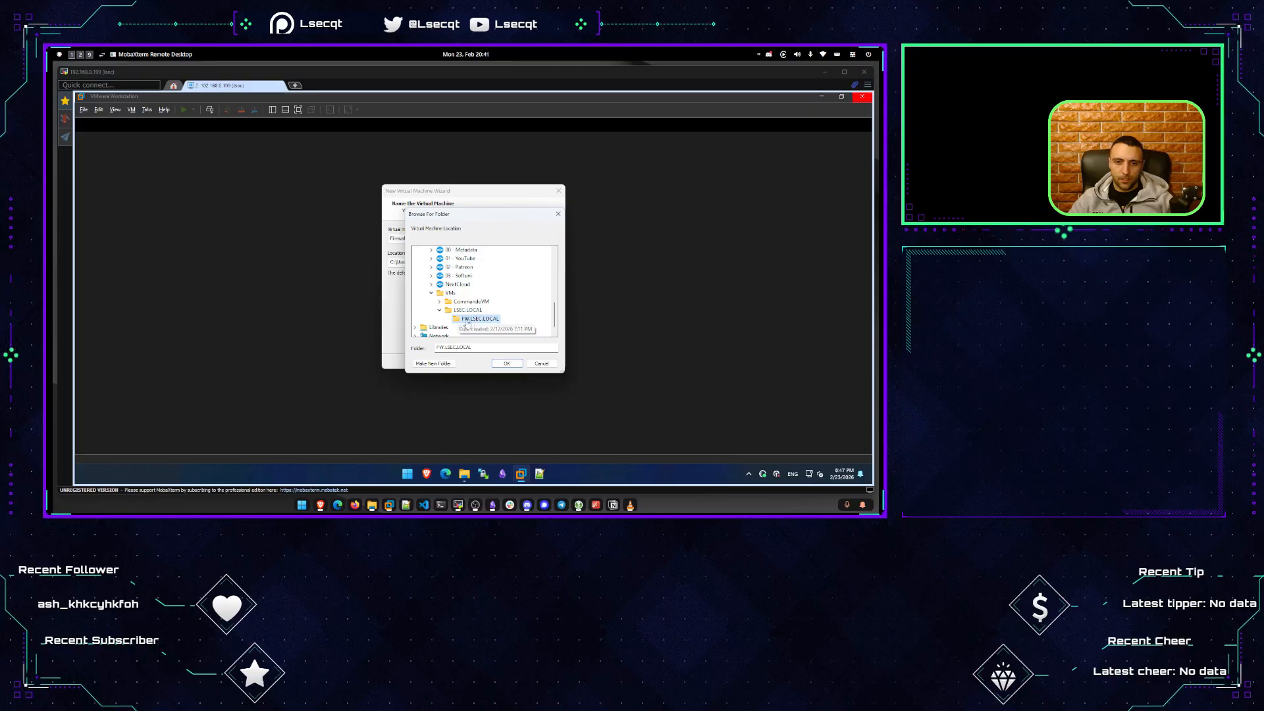
{"action": "left_click", "coordinate": [506, 365]}
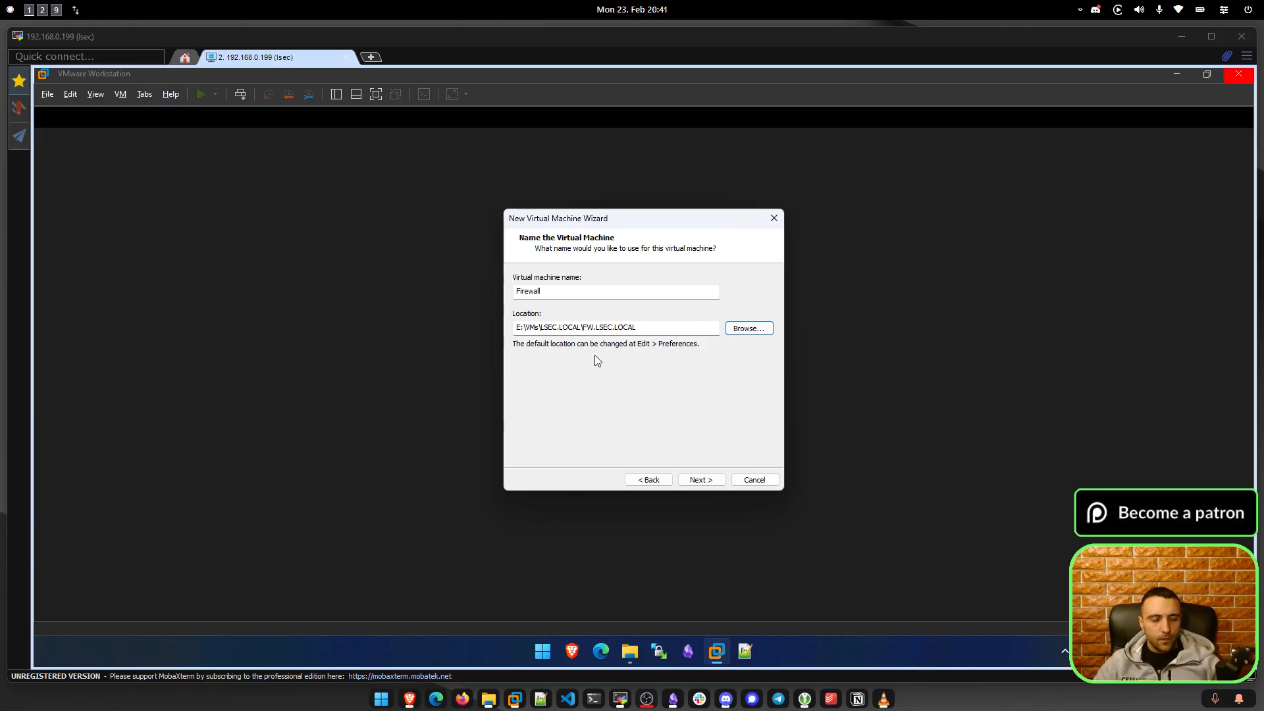
Give the Firewall VM a 100 GB maximum disk split into multiple files, then customize hardware.
{"action": "left_click", "coordinate": [700, 479]}
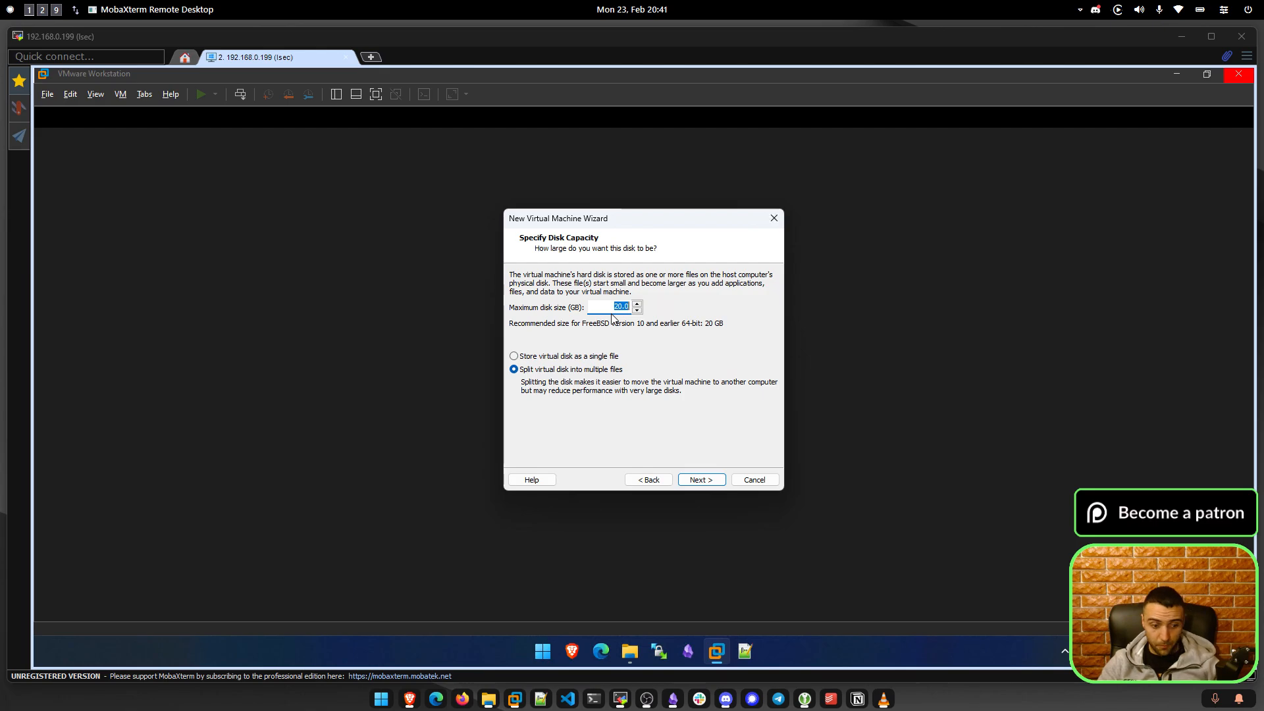
{"action": "type", "text": "100"}
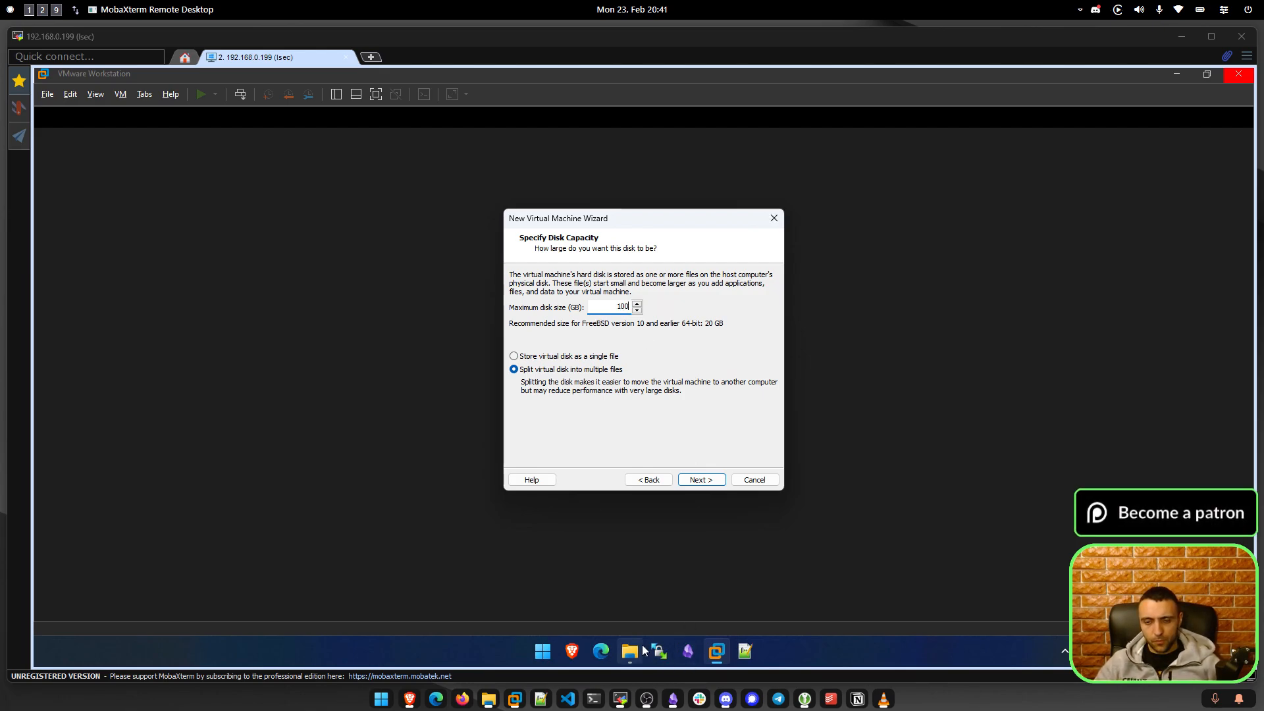
{"action": "mouse_move", "coordinate": [644, 651]}
{"action": "left_click", "coordinate": [657, 618]}
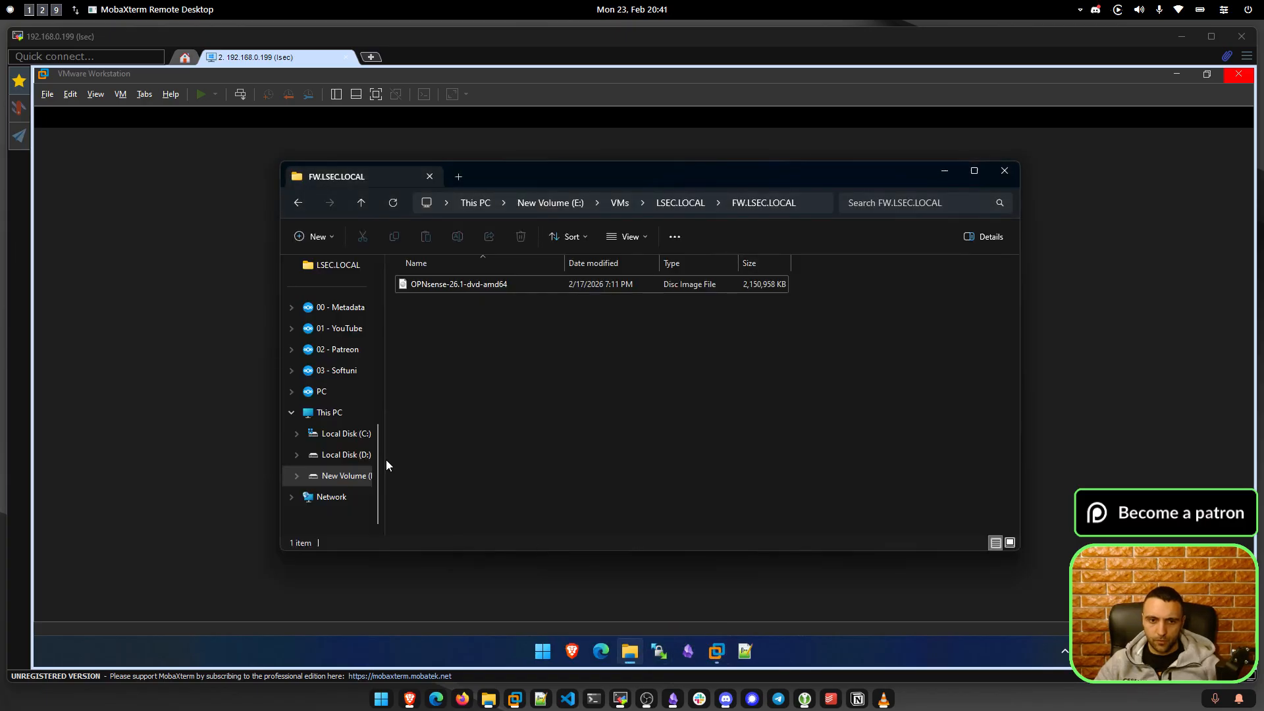
{"action": "left_click", "coordinate": [352, 414]}
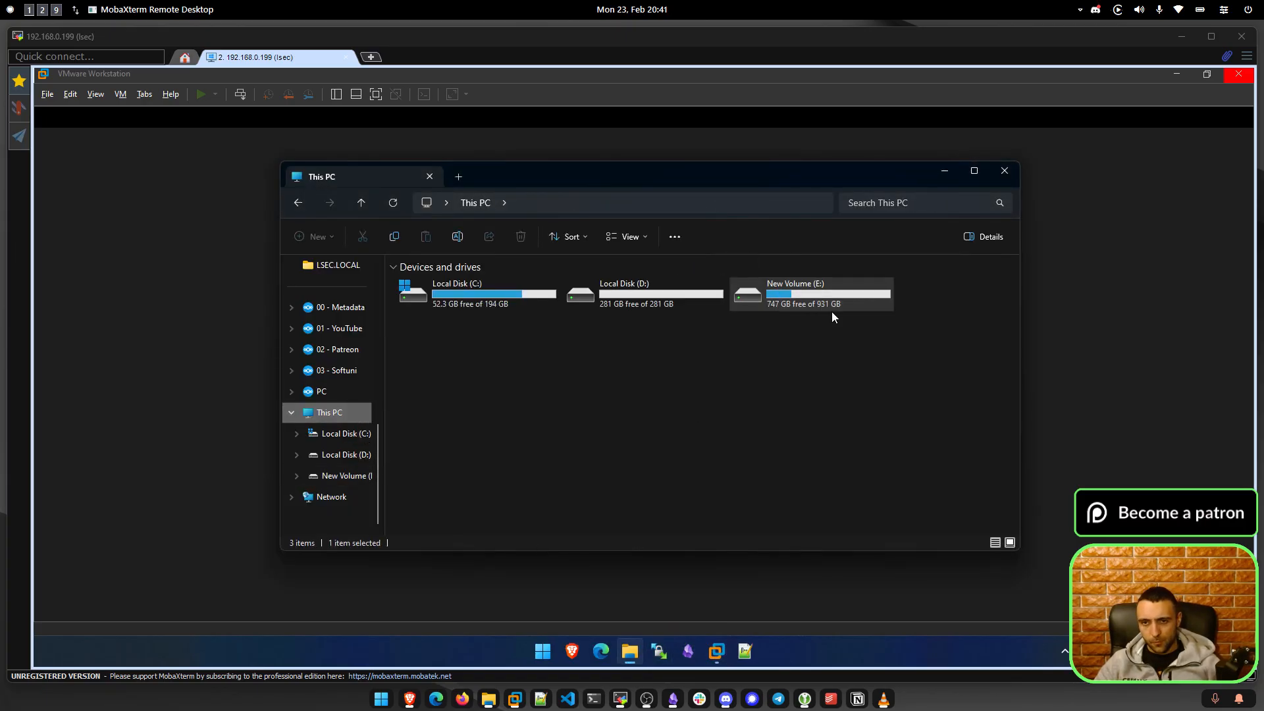
{"action": "key", "text": "alt+Left"}
{"action": "left_click", "coordinate": [946, 170]}
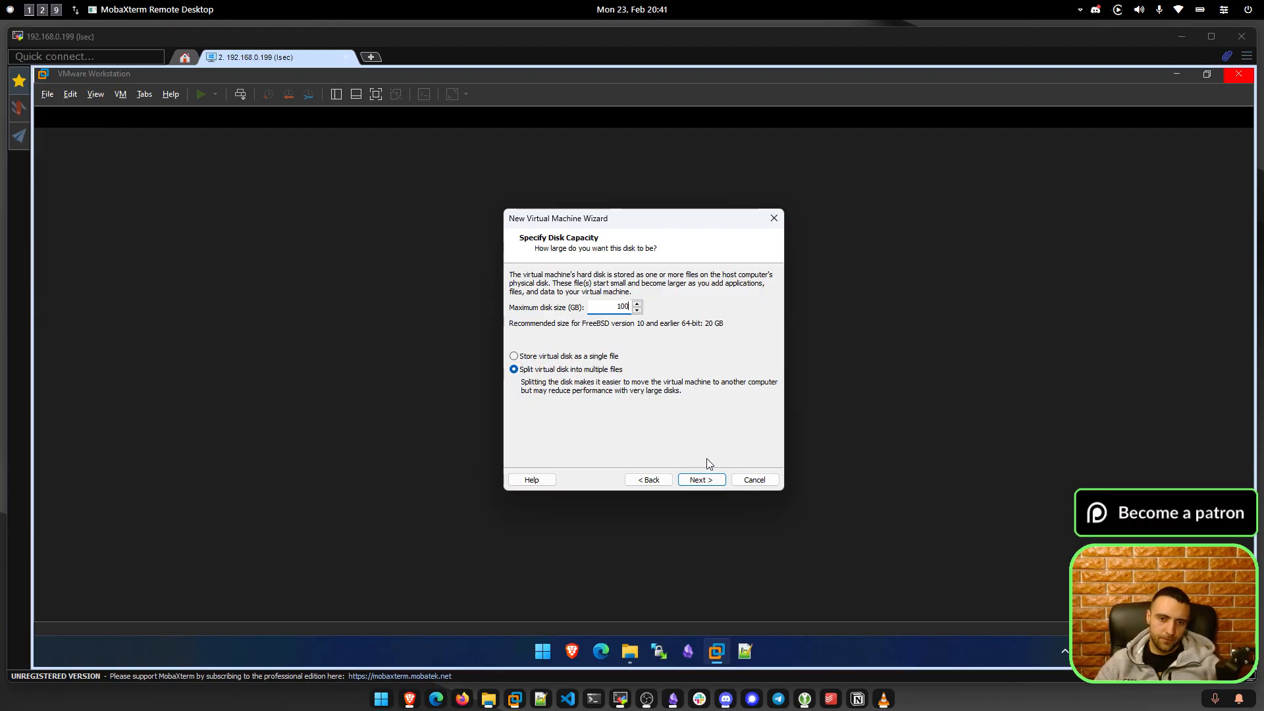
{"action": "left_click", "coordinate": [702, 480]}
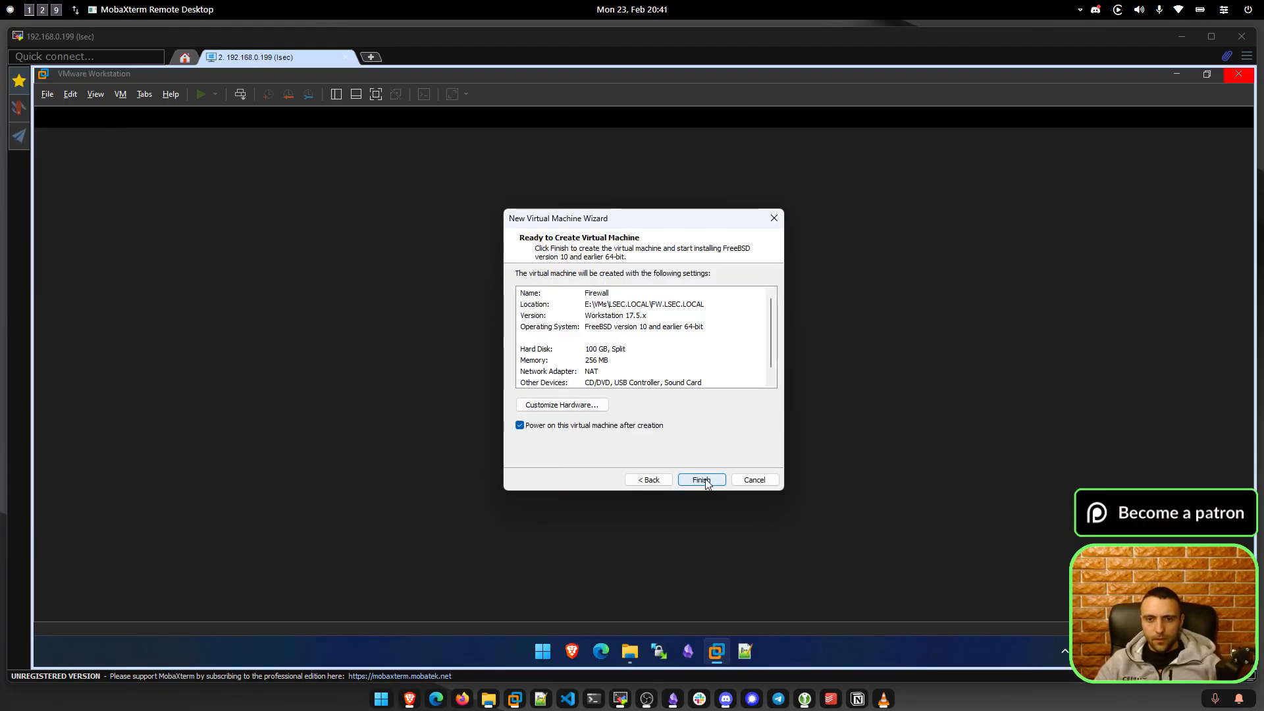
{"action": "left_click", "coordinate": [565, 405]}
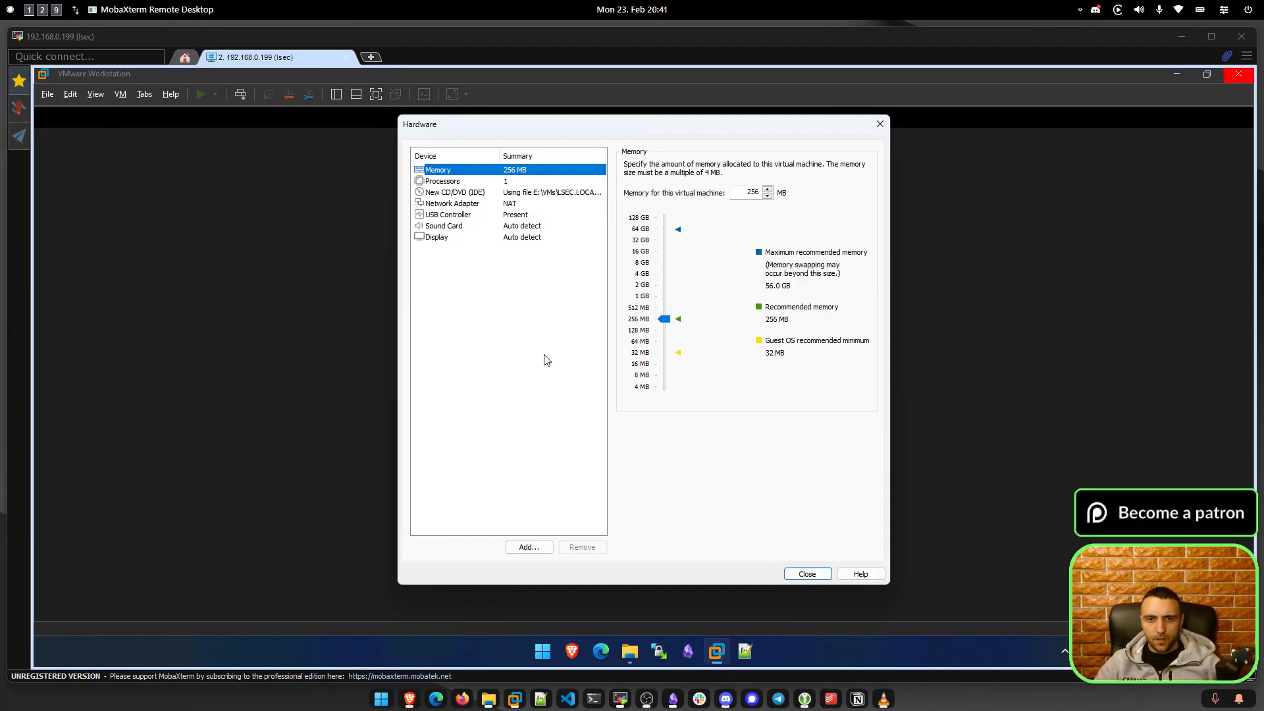
Set the Firewall VM memory to 4096 MB and begin adjusting its processor settings.
{"action": "left_click", "coordinate": [648, 280]}
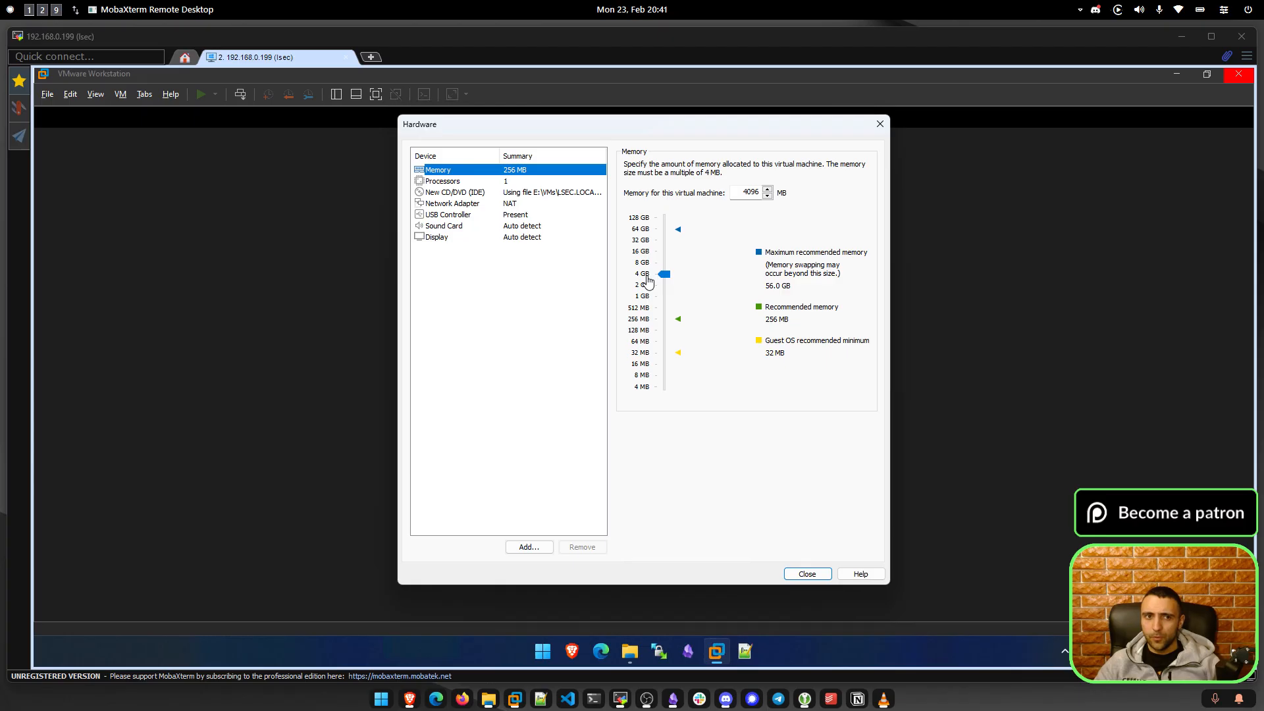
{"action": "left_click", "coordinate": [546, 193]}
{"action": "left_click", "coordinate": [537, 182]}
{"action": "left_click", "coordinate": [781, 183]}
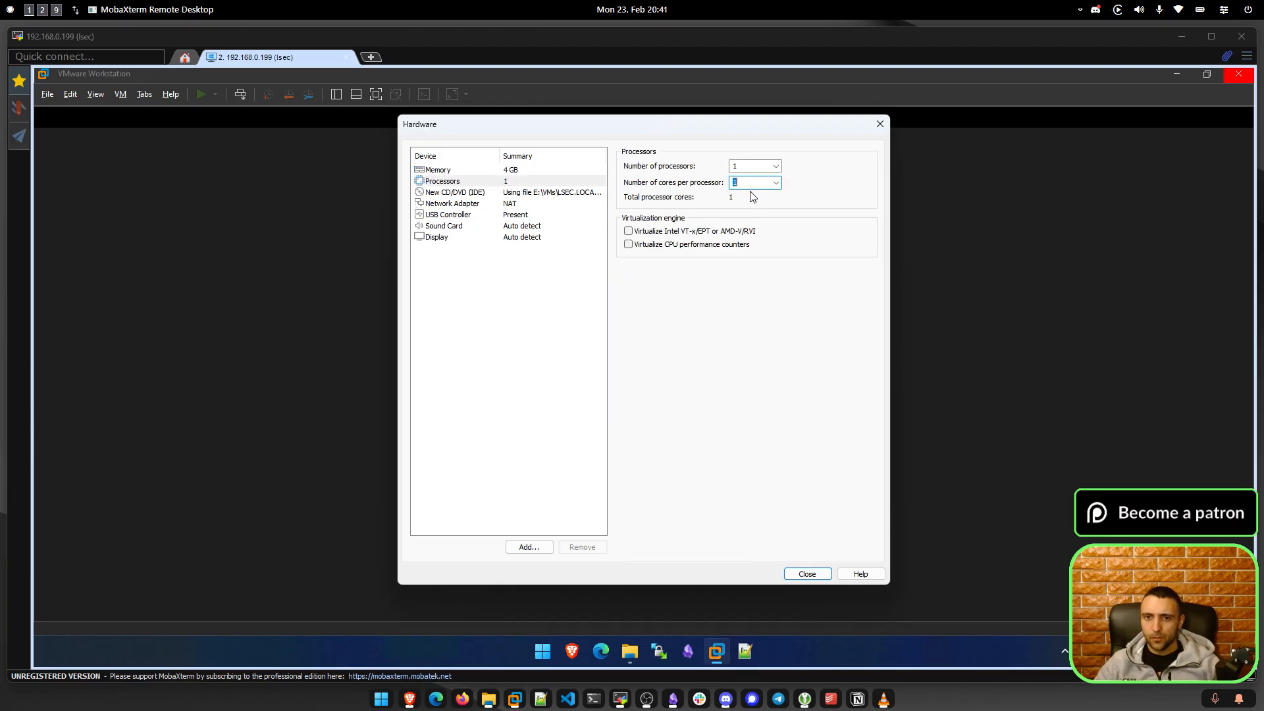
{"action": "left_click", "coordinate": [776, 184]}
{"action": "left_click", "coordinate": [746, 205]}
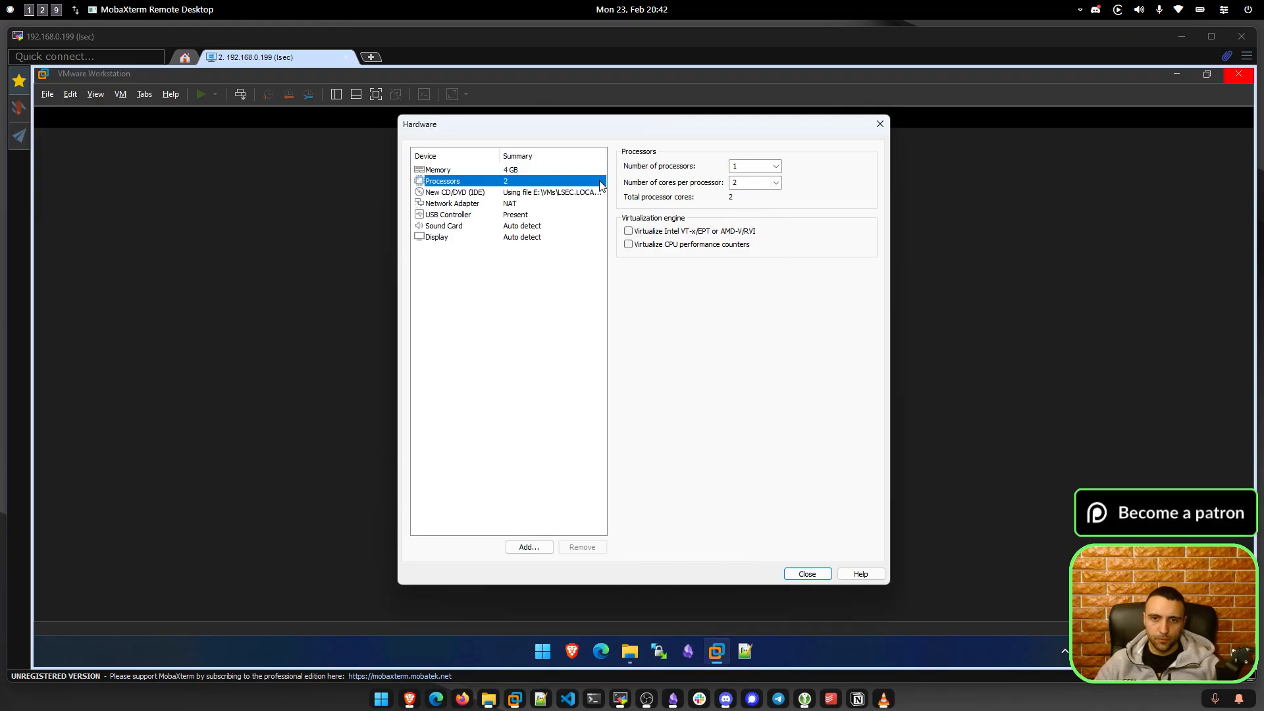
{"action": "left_click", "coordinate": [775, 185]}
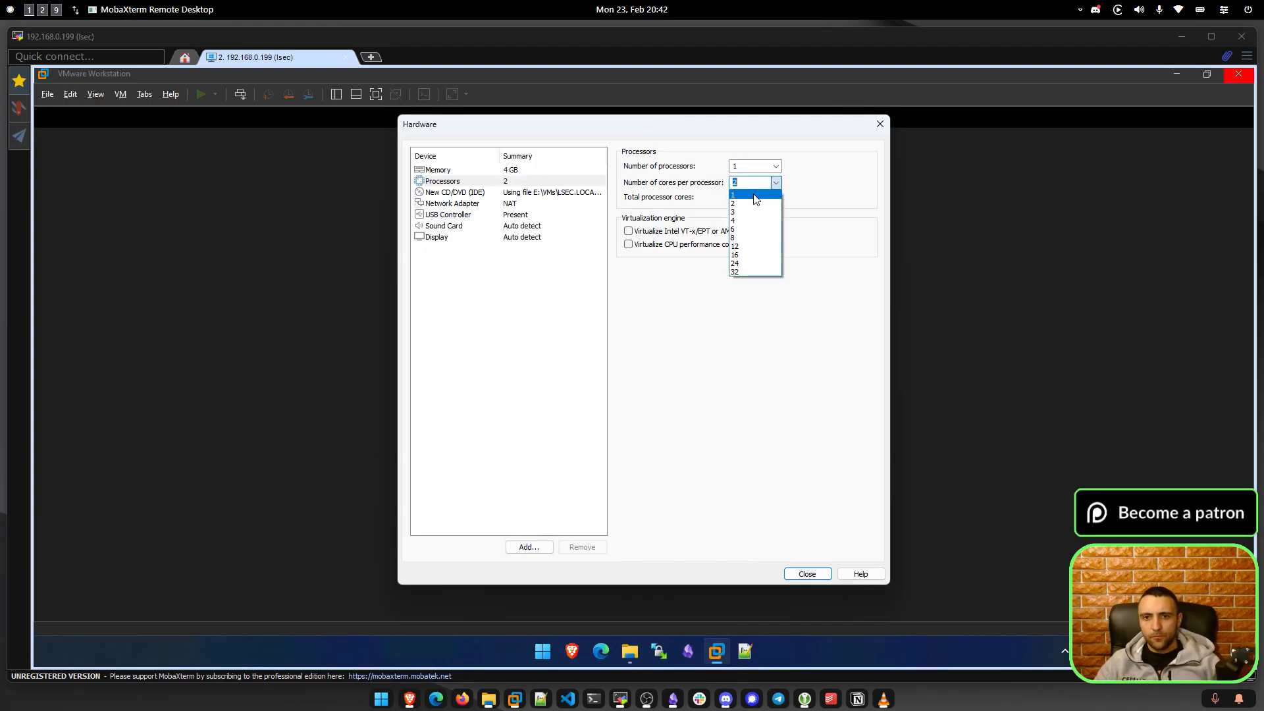
{"action": "left_click", "coordinate": [751, 195]}
Settle on 1 processor with 2 cores per processor, then view the Network Adapter settings.
{"action": "left_click", "coordinate": [777, 165]}
{"action": "left_click", "coordinate": [759, 187]}
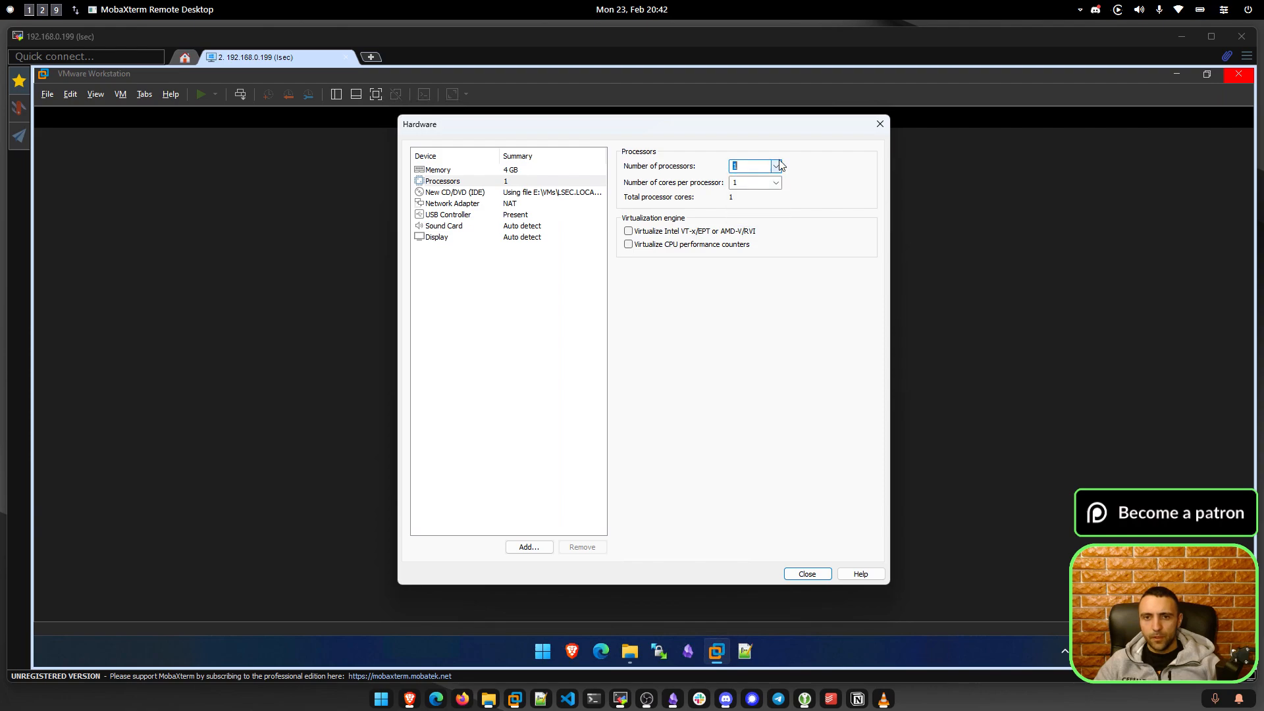
{"action": "left_click", "coordinate": [765, 173]}
{"action": "left_click", "coordinate": [760, 187]}
{"action": "left_click", "coordinate": [765, 173]}
{"action": "left_click", "coordinate": [754, 179]}
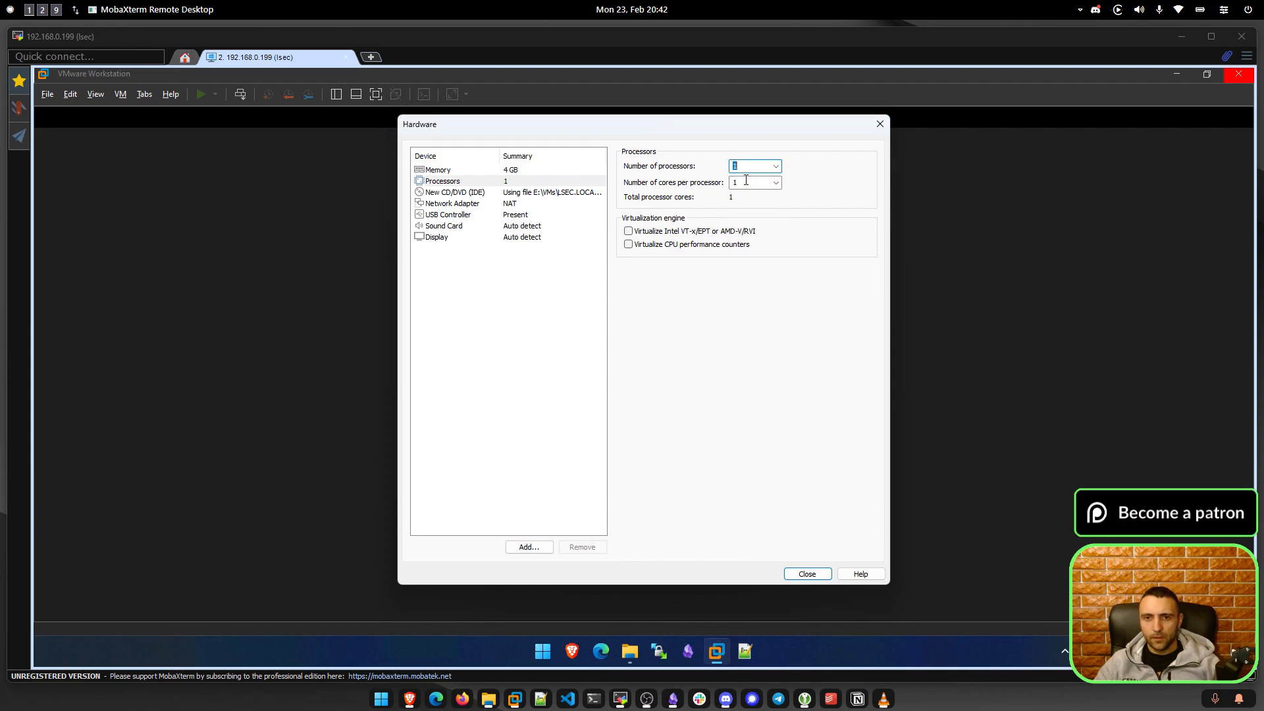
{"action": "left_click", "coordinate": [776, 183]}
{"action": "left_click", "coordinate": [744, 203]}
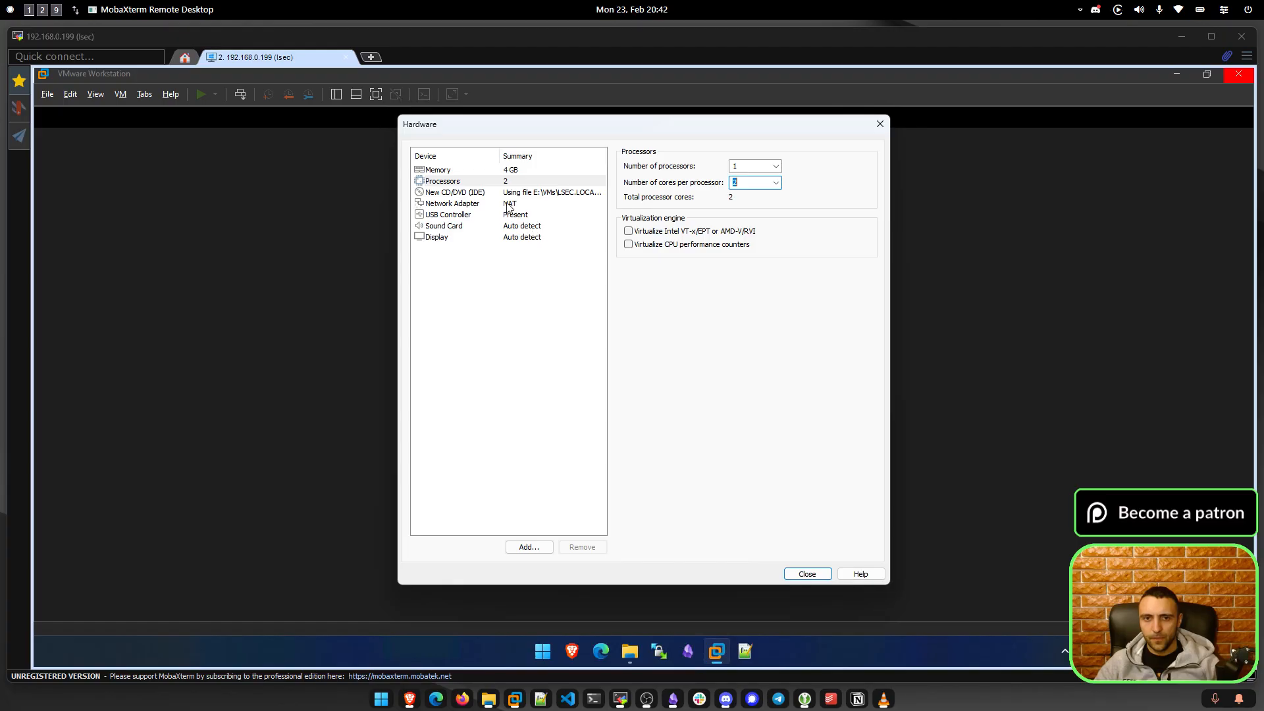
{"action": "left_click", "coordinate": [455, 208]}
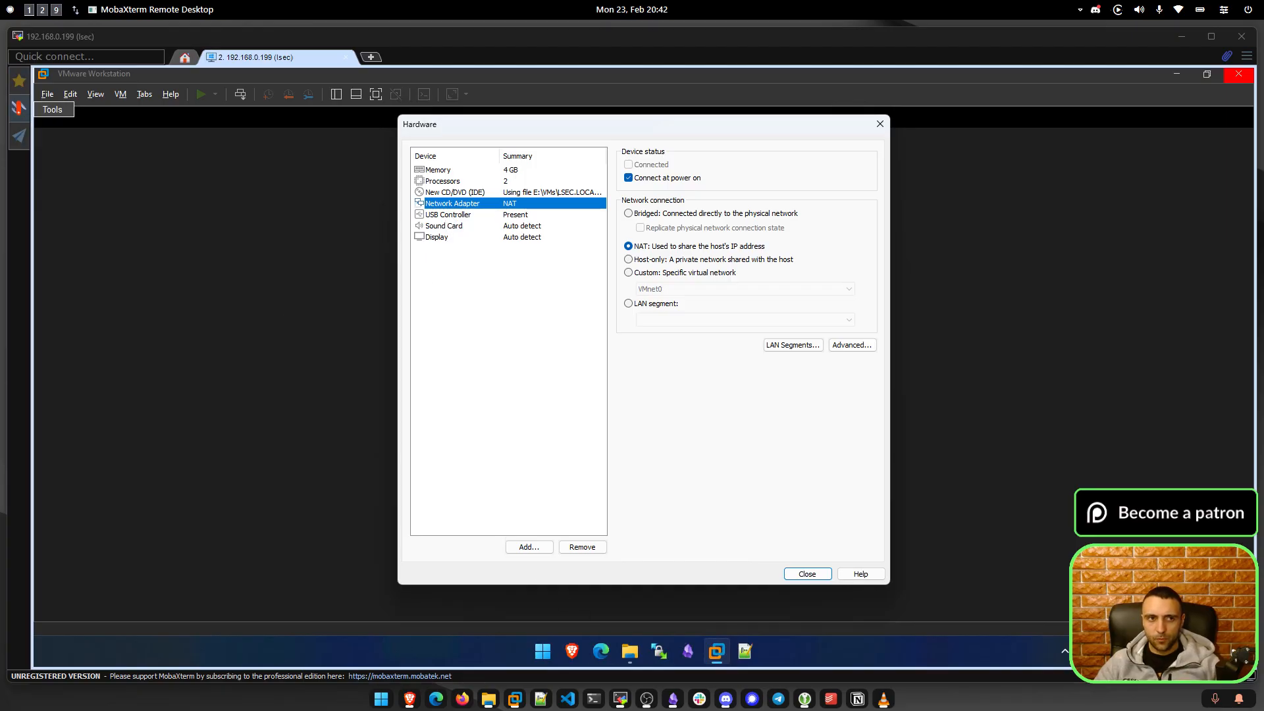
{"action": "left_click", "coordinate": [42, 10]}
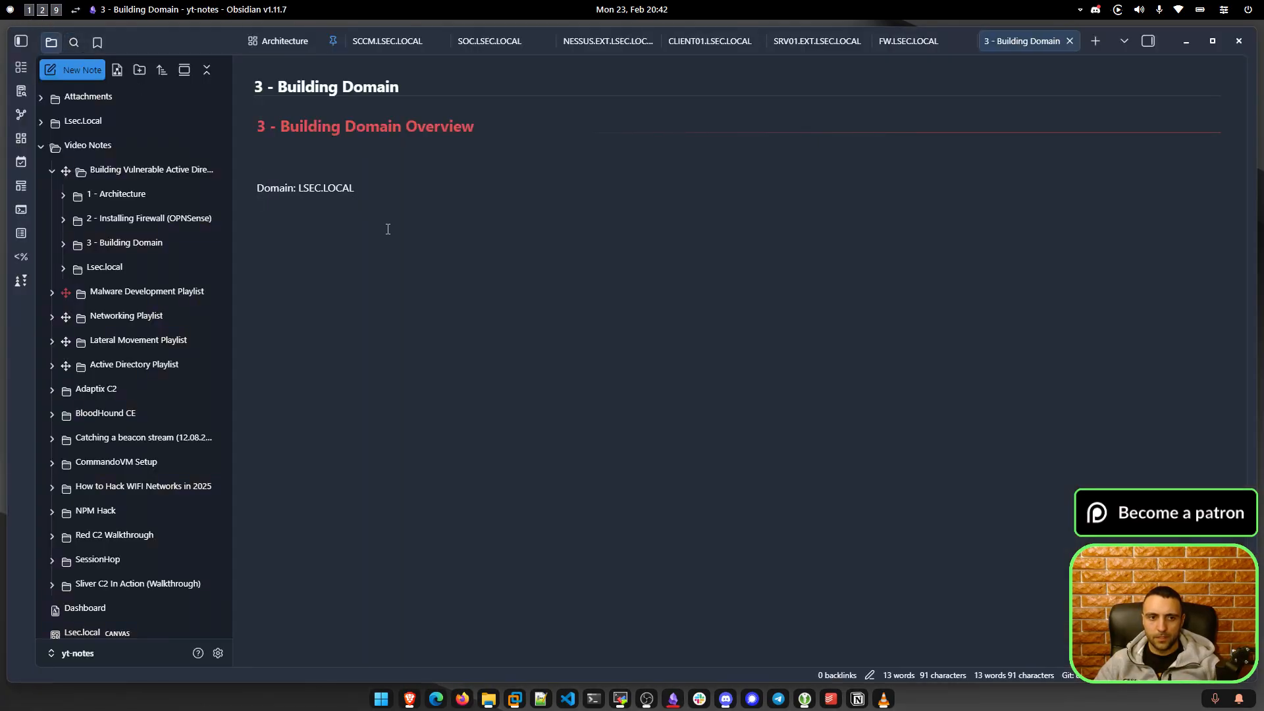
In Obsidian, open the OPNSense Untitled canvas and review its WAN, LAN and LSEC.LOCAL nodes.
{"action": "left_click", "coordinate": [90, 227]}
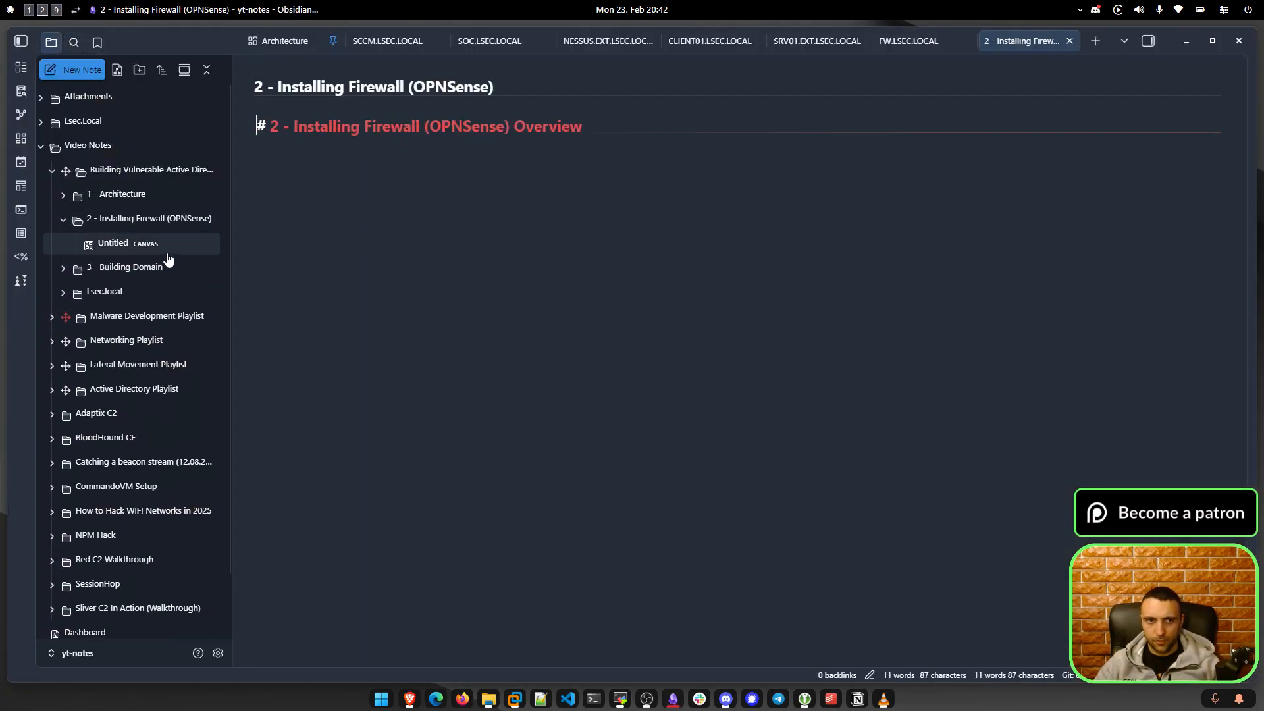
{"action": "left_click", "coordinate": [115, 243]}
{"action": "scroll", "coordinate": [652, 300], "scroll_direction": "up", "scroll_amount": 5}
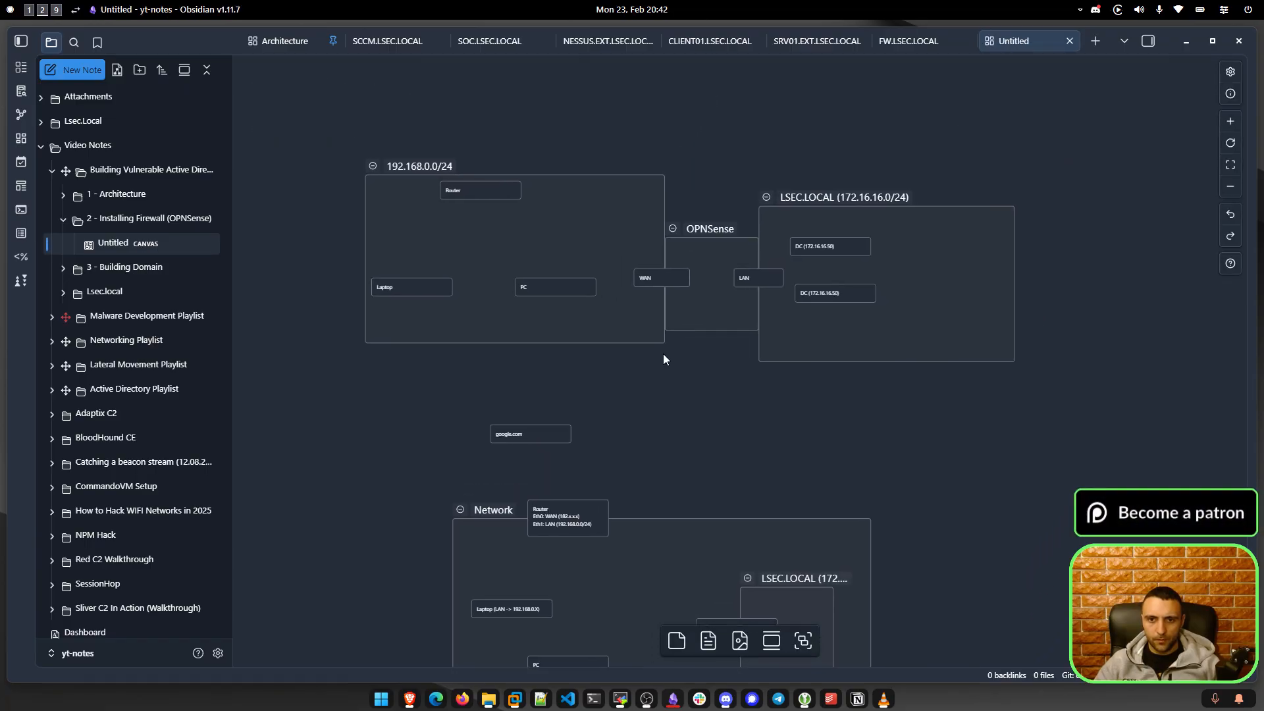
{"action": "scroll", "coordinate": [659, 369], "scroll_direction": "up", "scroll_amount": 5}
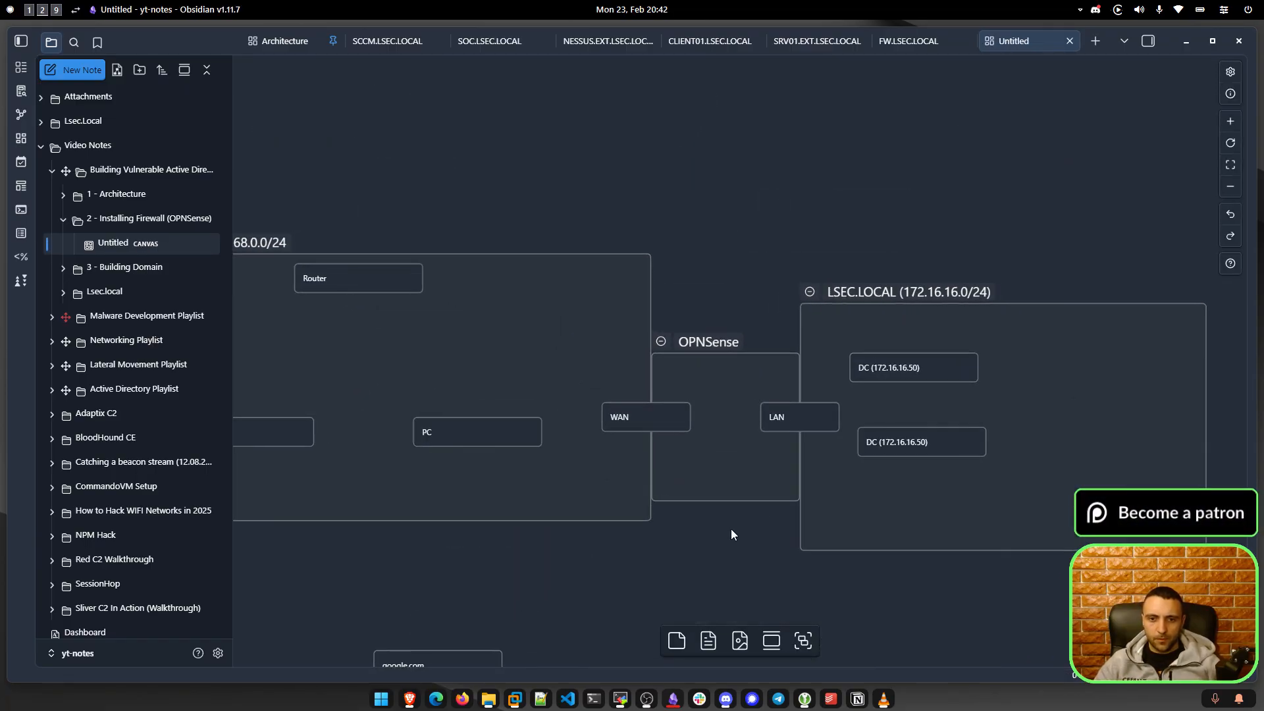
{"action": "left_click", "coordinate": [744, 332]}
{"action": "left_click_drag", "start_coordinate": [744, 333], "coordinate": [669, 376]}
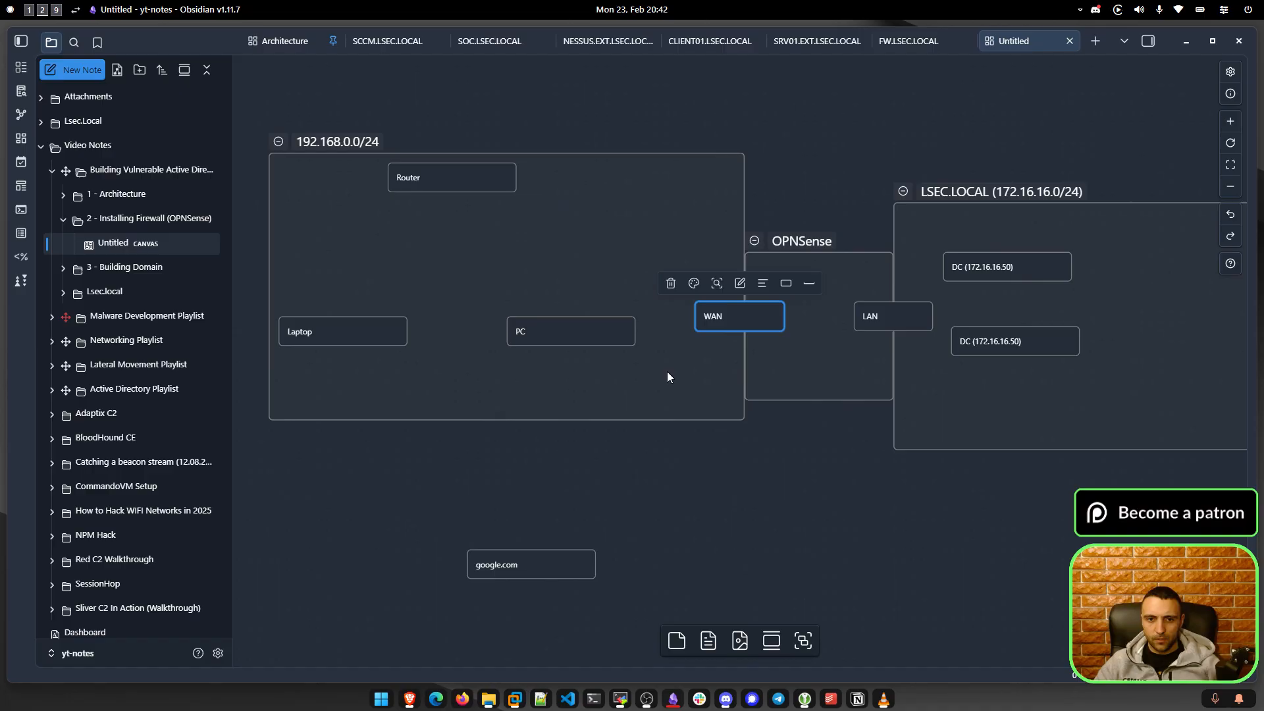
{"action": "left_click_drag", "start_coordinate": [772, 100], "coordinate": [259, 465]}
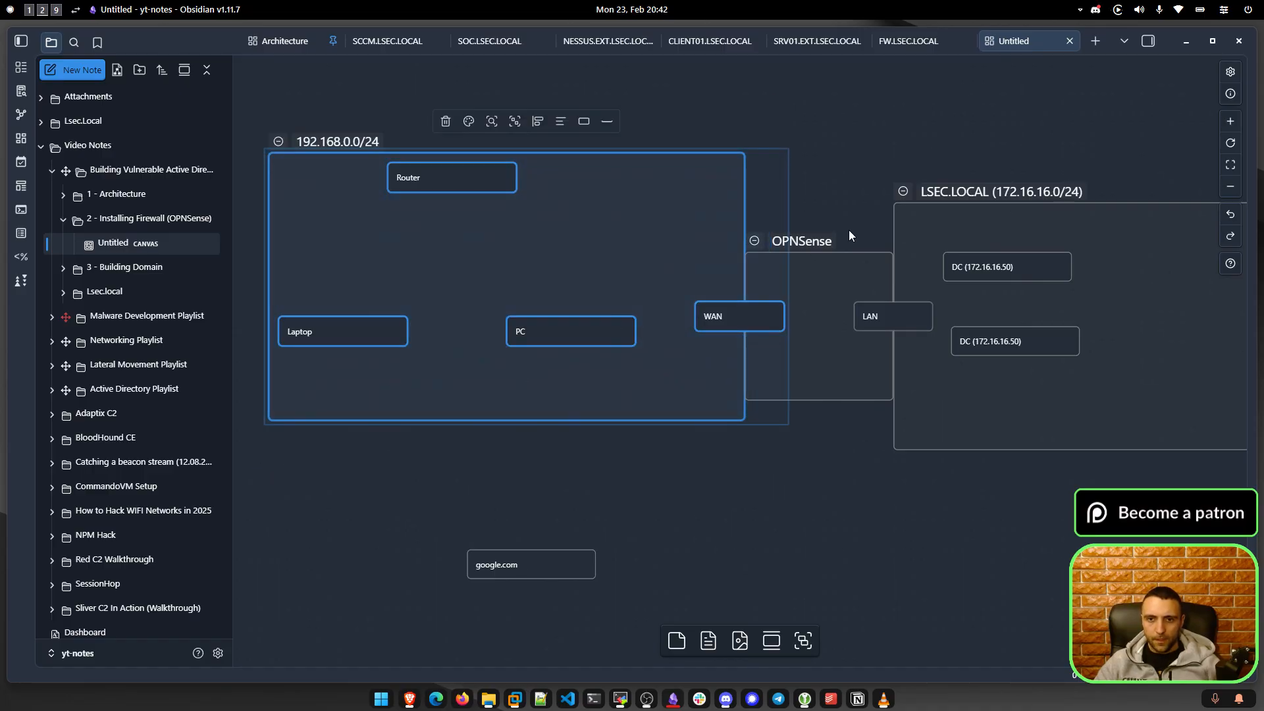
{"action": "left_click", "coordinate": [852, 225]}
{"action": "scroll", "coordinate": [864, 193], "scroll_direction": "right", "scroll_amount": 3}
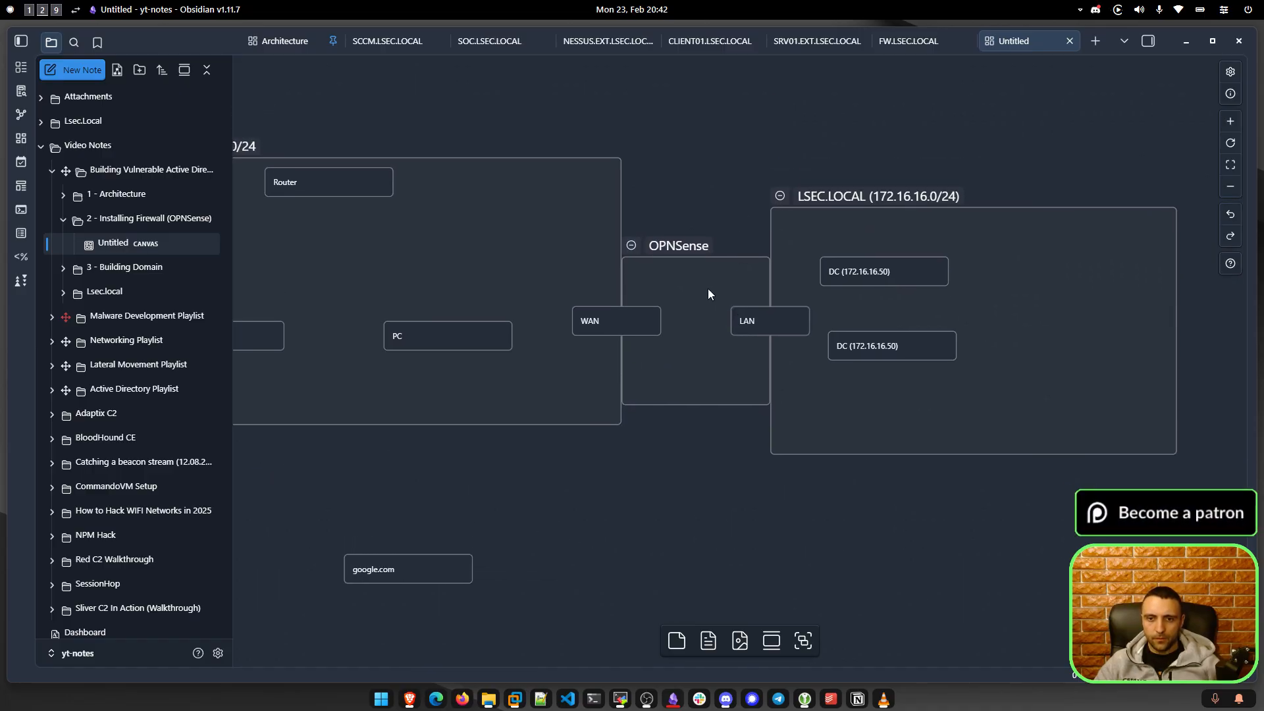
{"action": "left_click_drag", "start_coordinate": [703, 281], "coordinate": [825, 359]}
{"action": "left_click_drag", "start_coordinate": [744, 140], "coordinate": [1179, 479]}
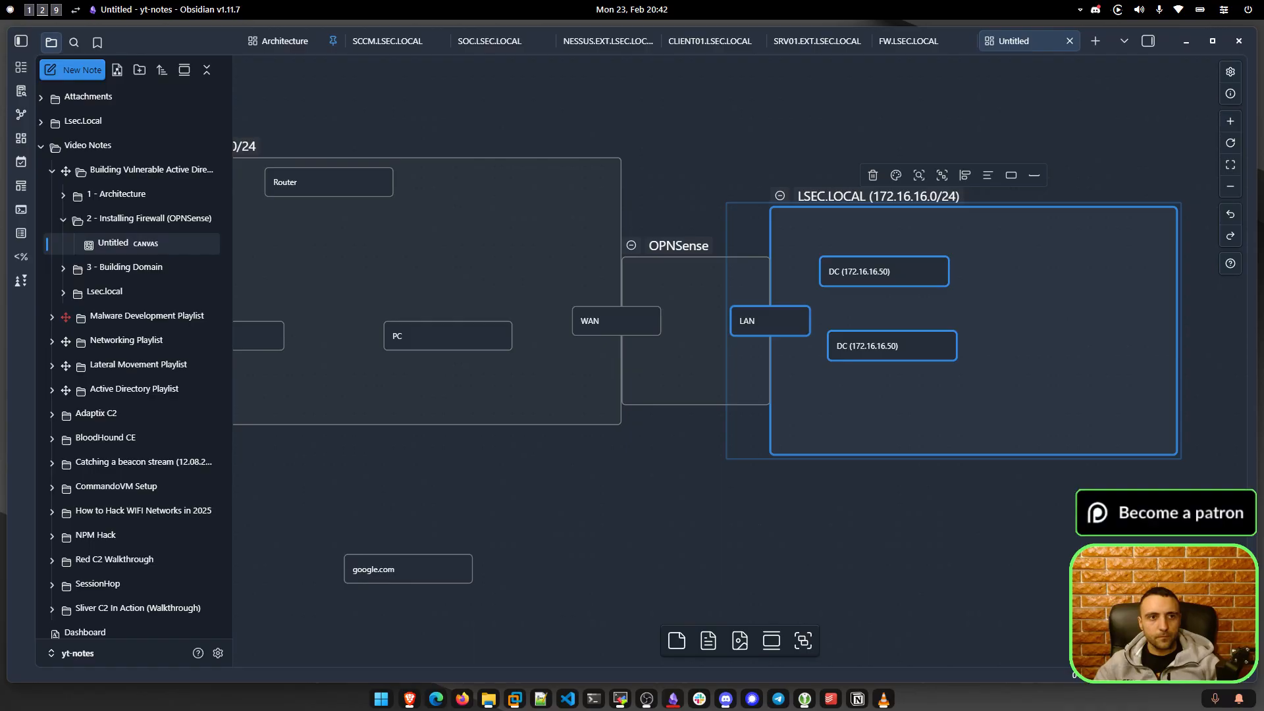
Set the VM's network adapter to Bridged with physical connection state replication enabled.
{"action": "left_click", "coordinate": [29, 11]}
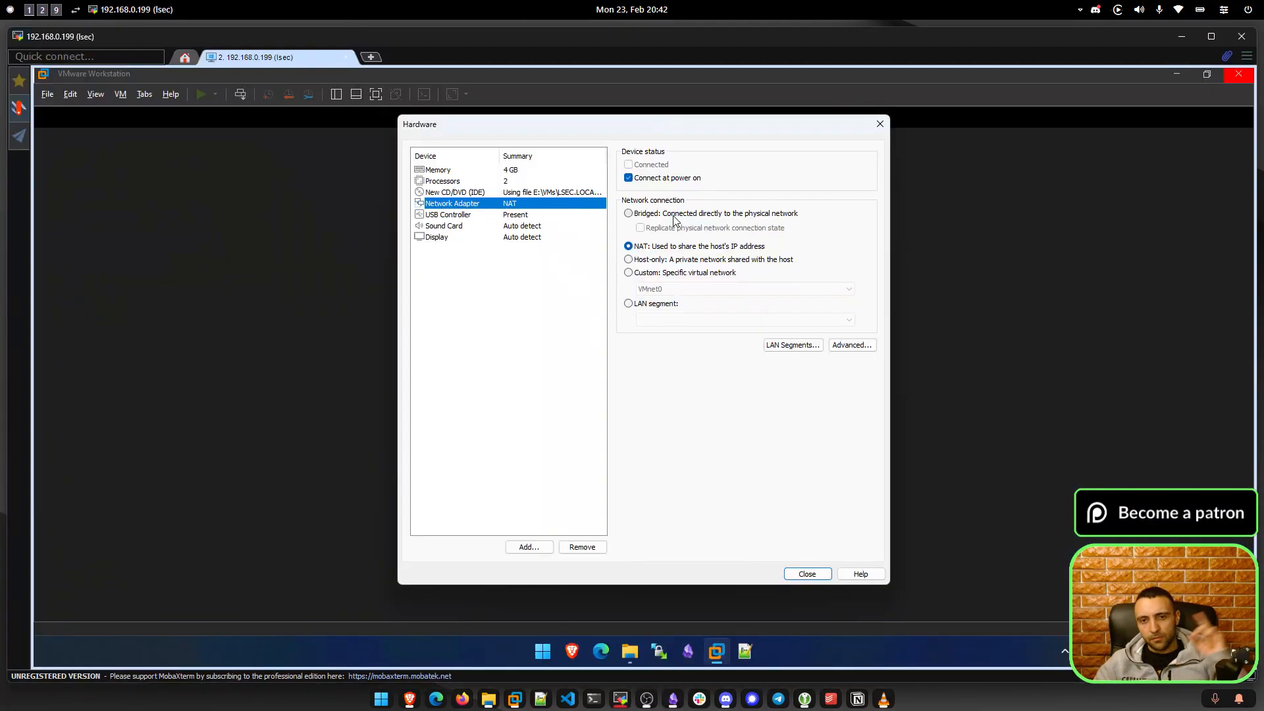
{"action": "left_click", "coordinate": [42, 10]}
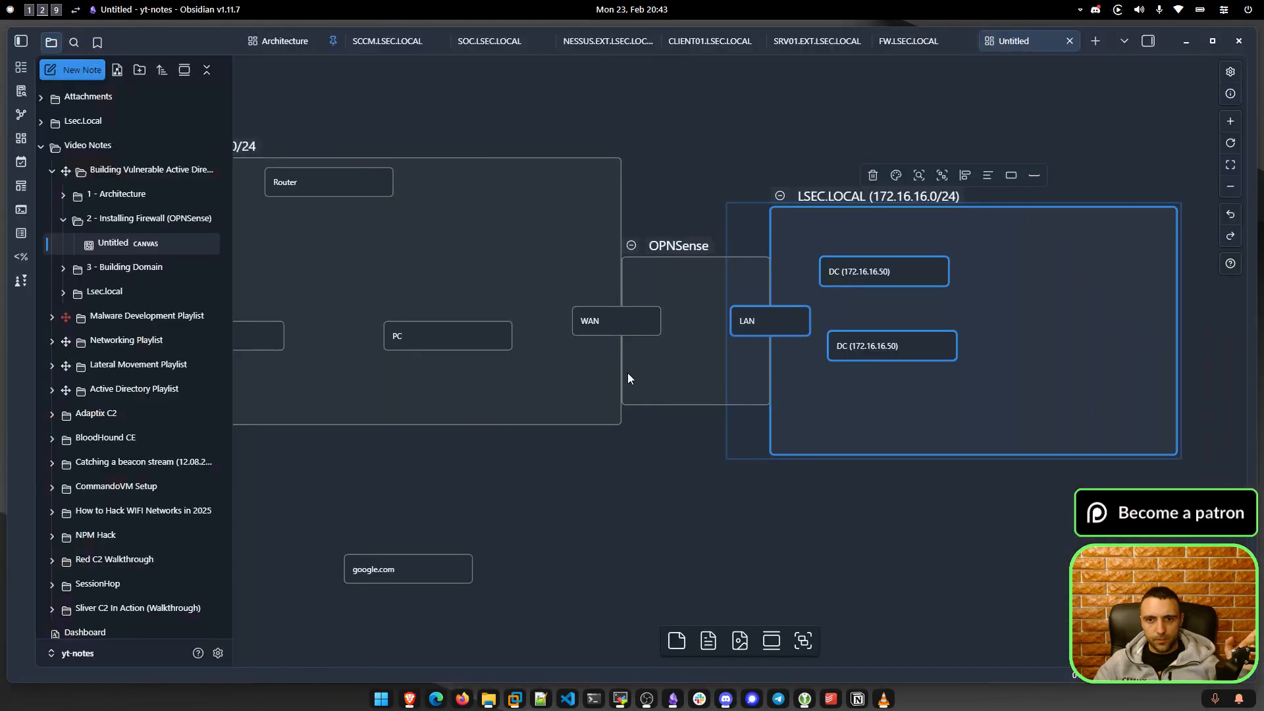
{"action": "left_click", "coordinate": [613, 323]}
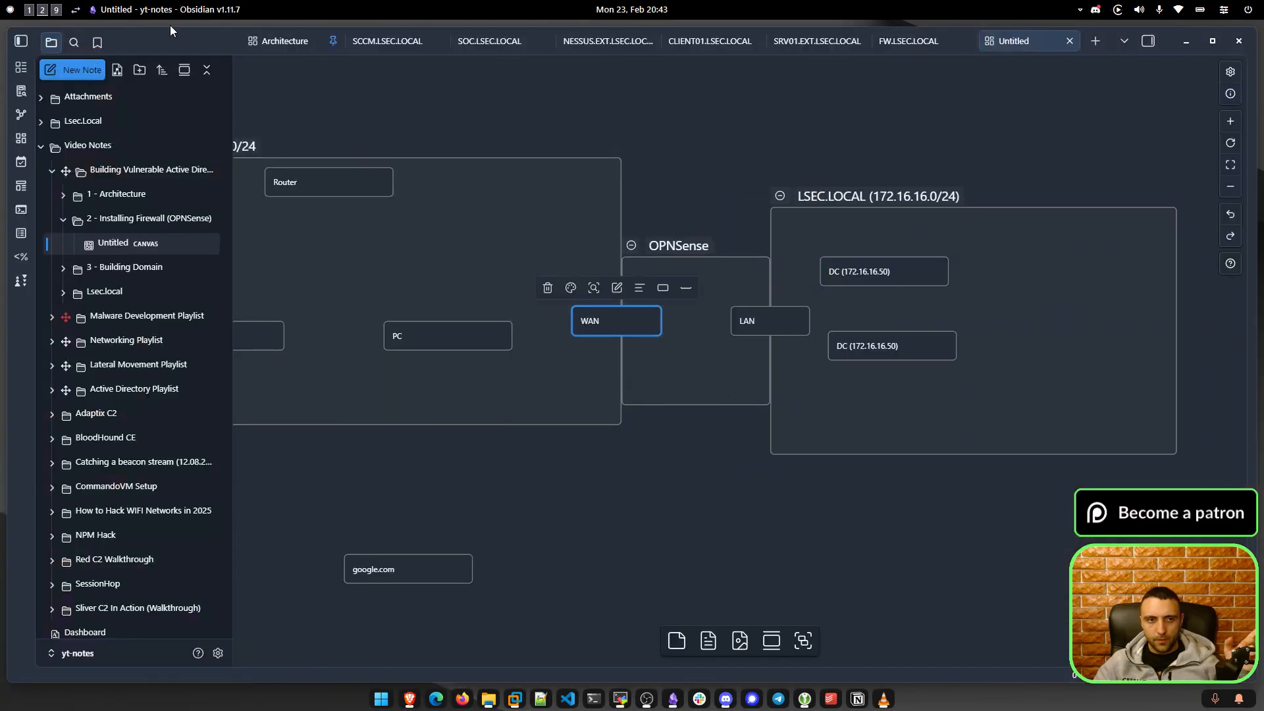
{"action": "left_click", "coordinate": [31, 9]}
{"action": "left_click", "coordinate": [628, 213]}
{"action": "left_click", "coordinate": [640, 228]}
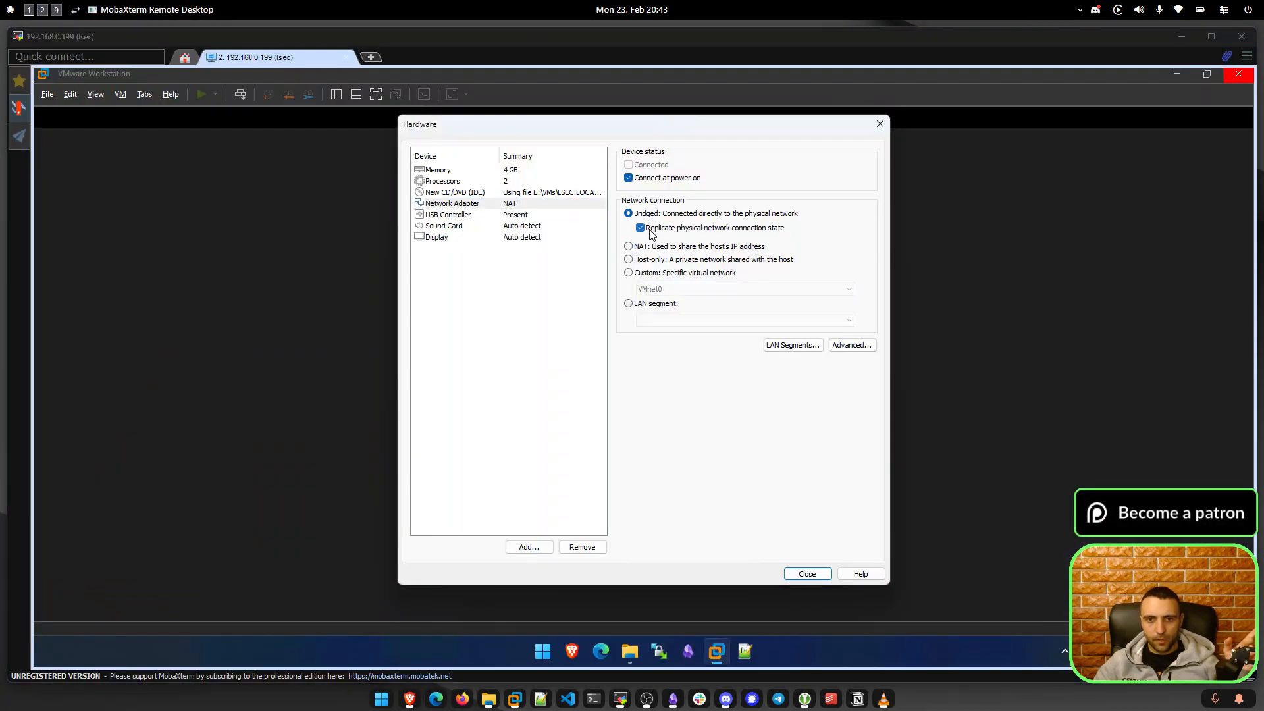
Add a second network adapter attached to Custom VMnet19 (Host-only).
{"action": "left_click", "coordinate": [527, 548]}
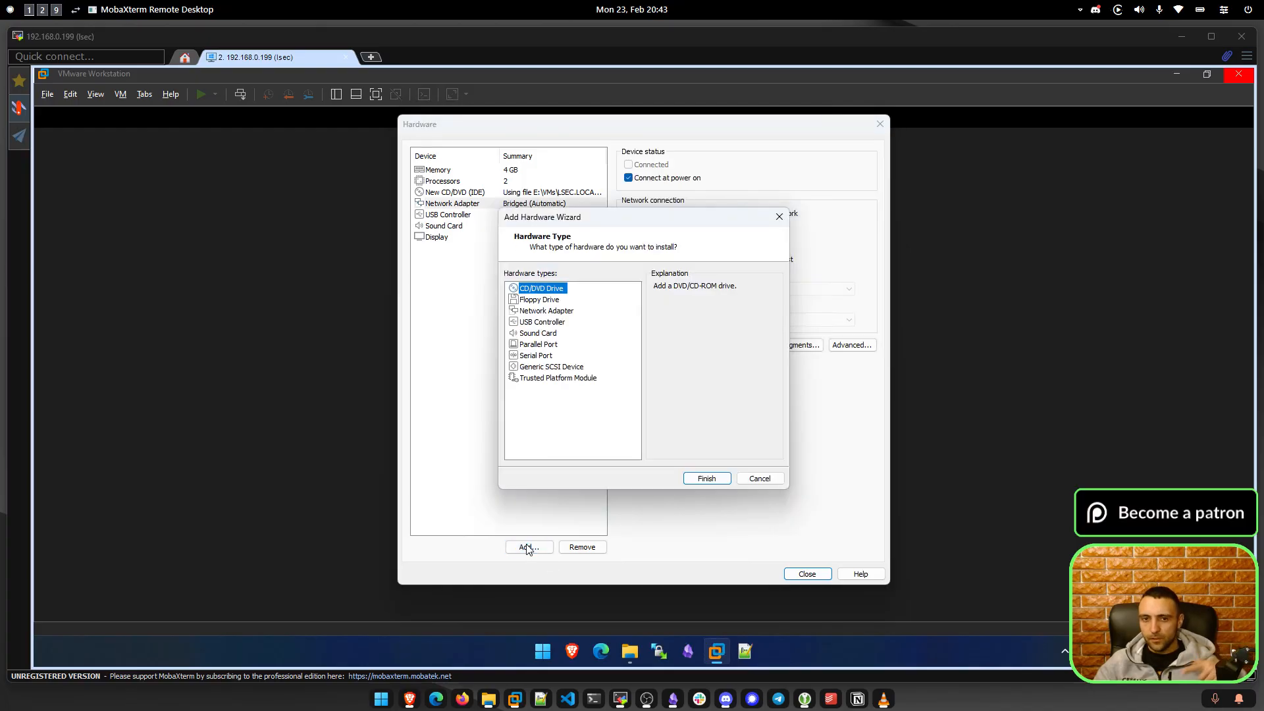
{"action": "left_click", "coordinate": [559, 311]}
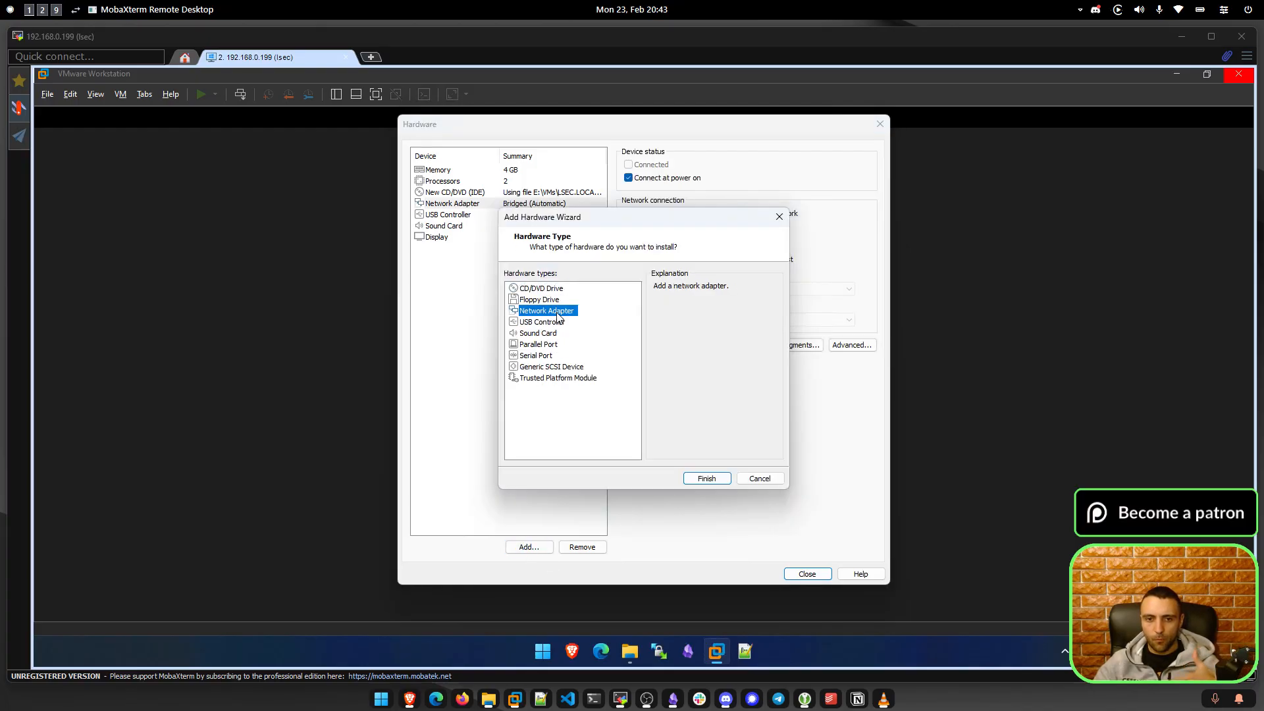
{"action": "left_click", "coordinate": [722, 480]}
{"action": "left_click", "coordinate": [658, 273]}
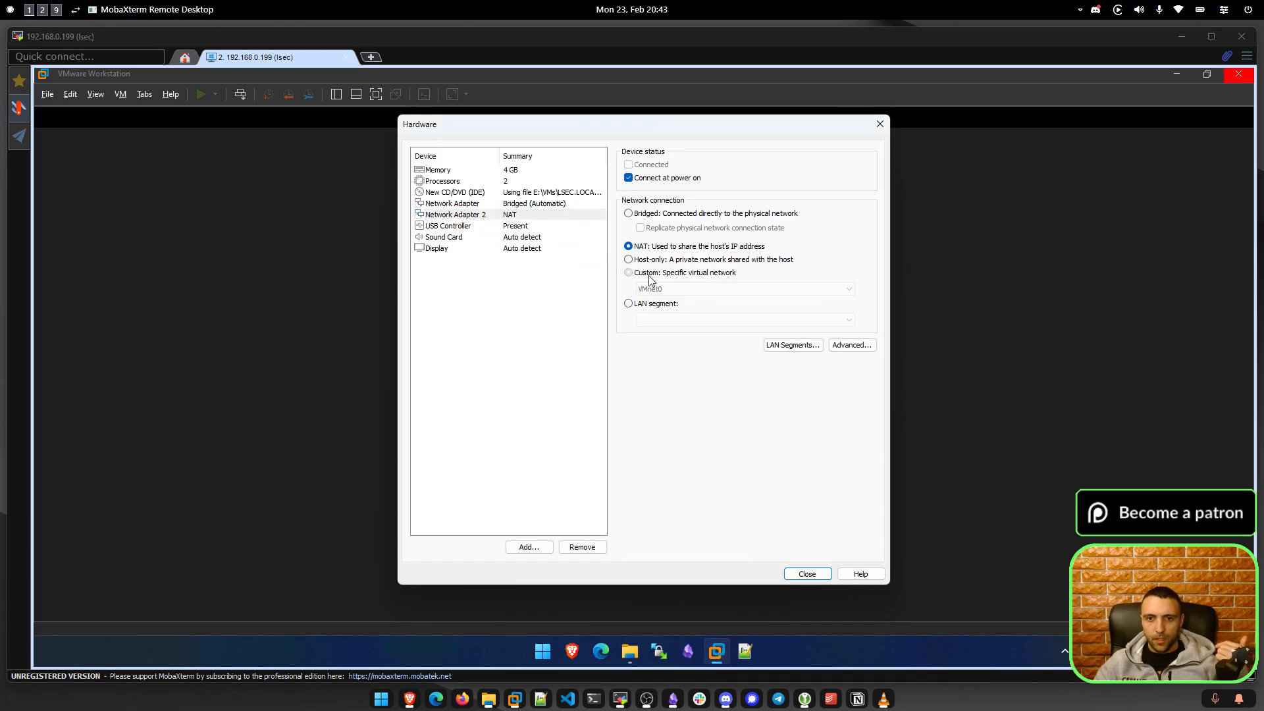
{"action": "left_click", "coordinate": [658, 289]}
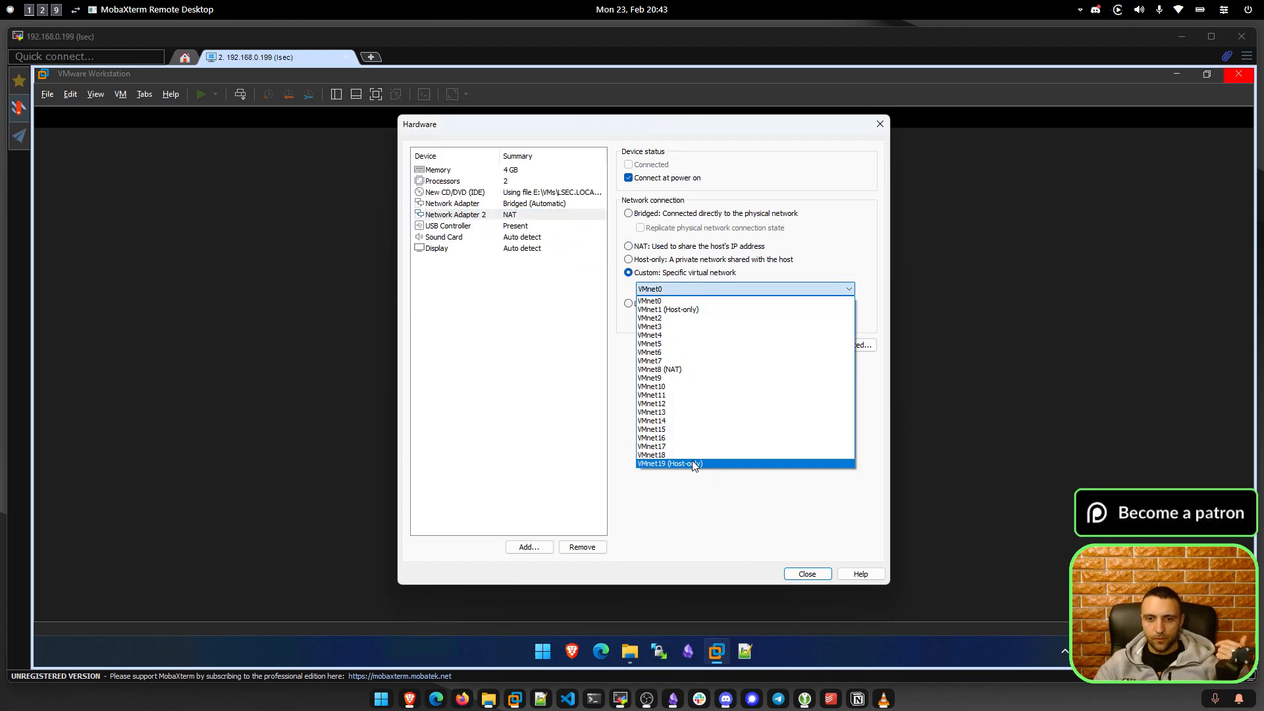
{"action": "left_click", "coordinate": [694, 464]}
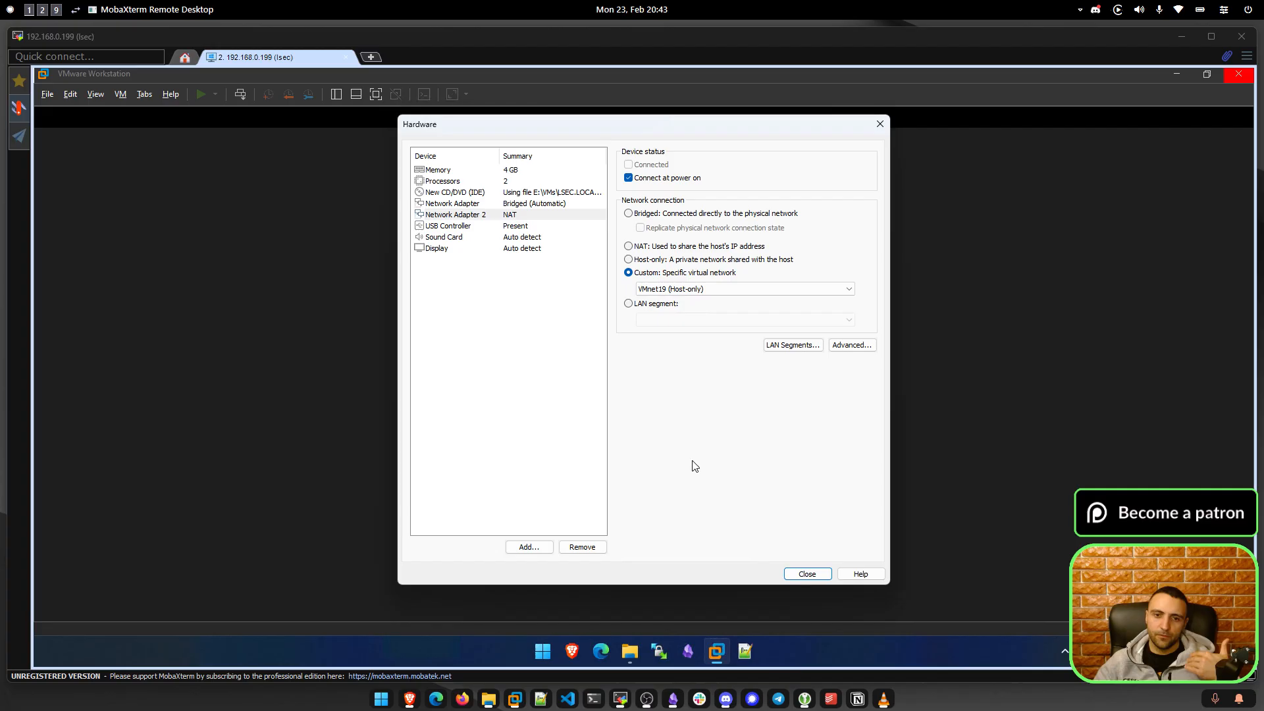
{"action": "left_click", "coordinate": [486, 248]}
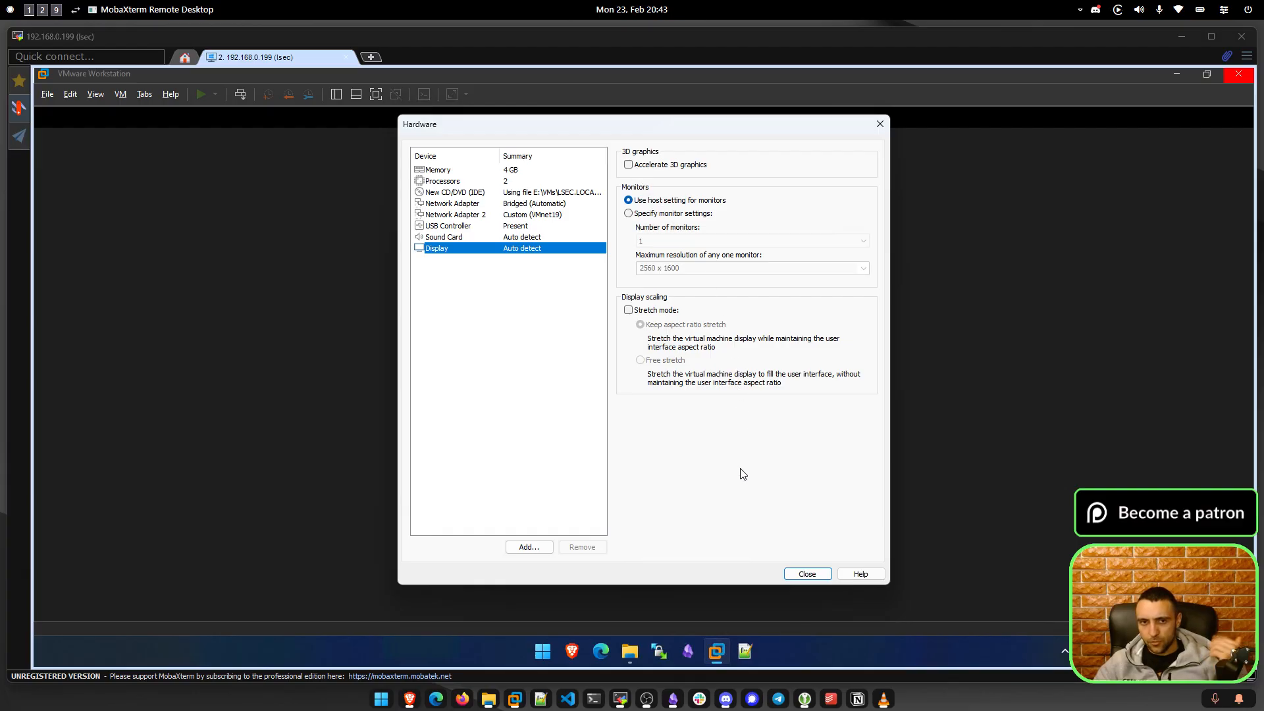
Finish the wizard to create the Firewall VM without powering it on.
{"action": "left_click", "coordinate": [807, 573]}
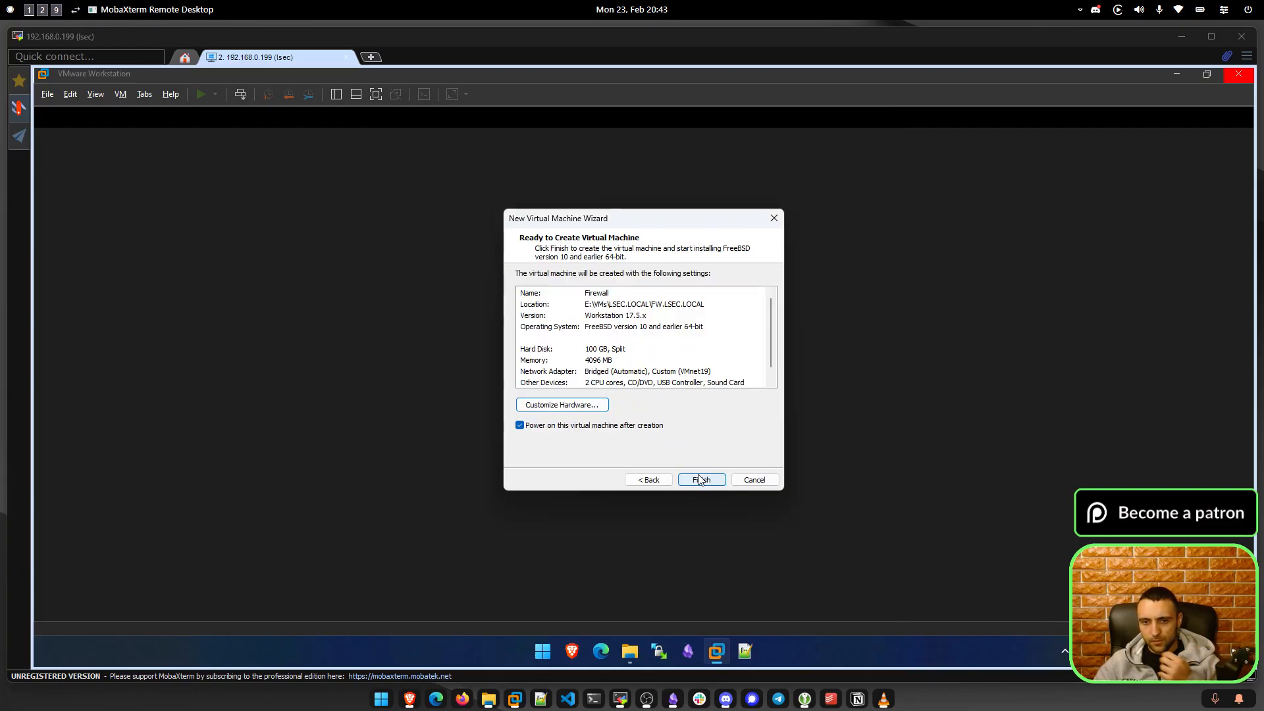
{"action": "left_click", "coordinate": [520, 425]}
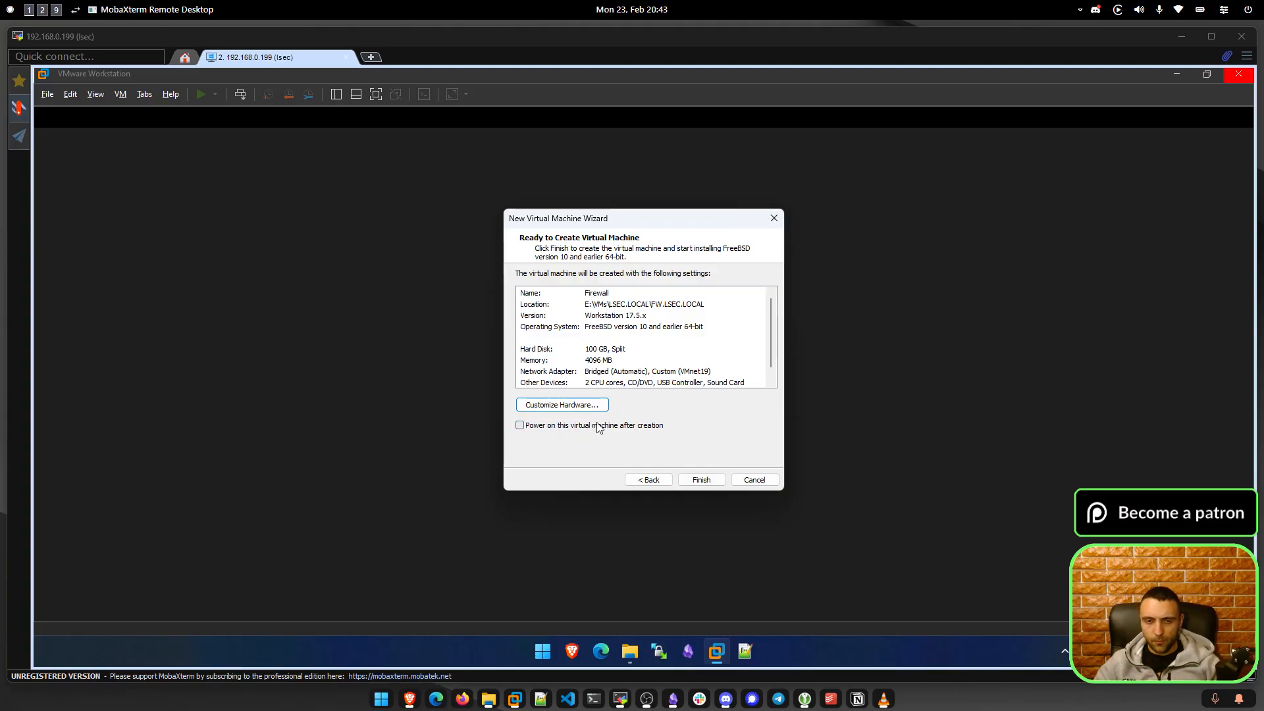
{"action": "left_click", "coordinate": [700, 480]}
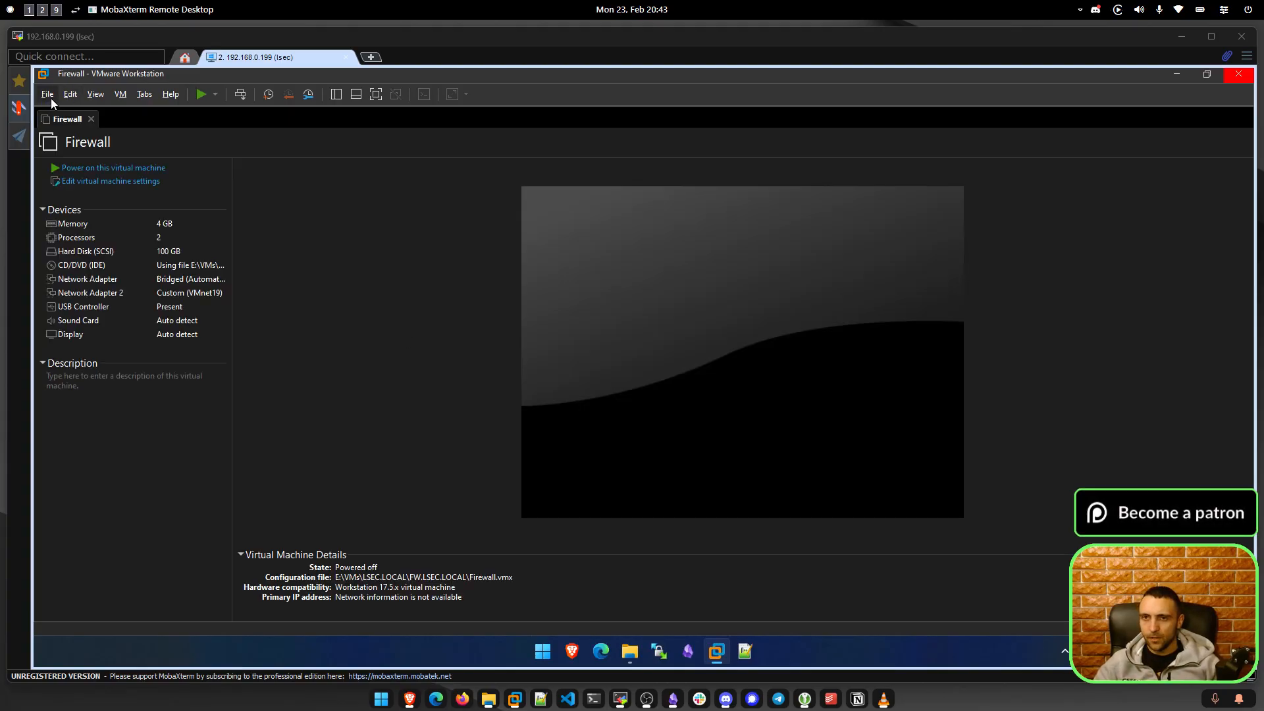
Check in the Virtual Network Editor that VMnet19 uses subnet 172.16.16.0, closing without changes.
{"action": "left_click", "coordinate": [70, 95]}
{"action": "left_click", "coordinate": [101, 160]}
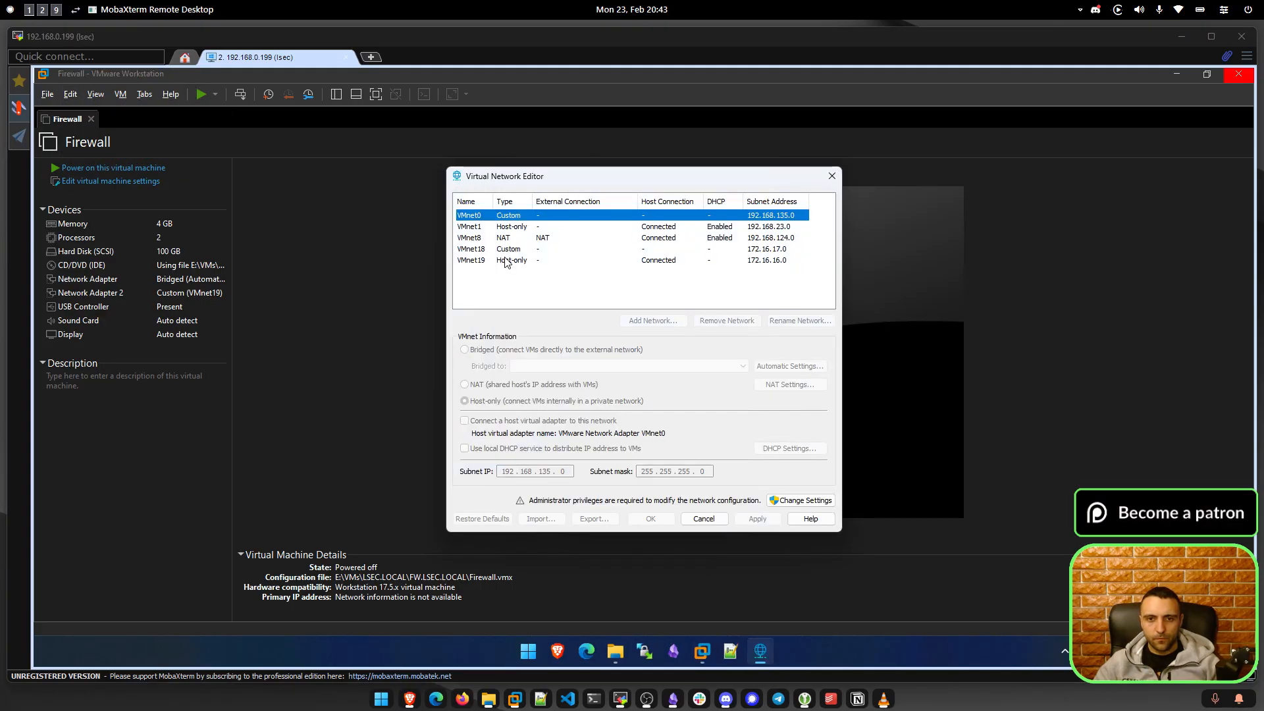
{"action": "left_click", "coordinate": [509, 261]}
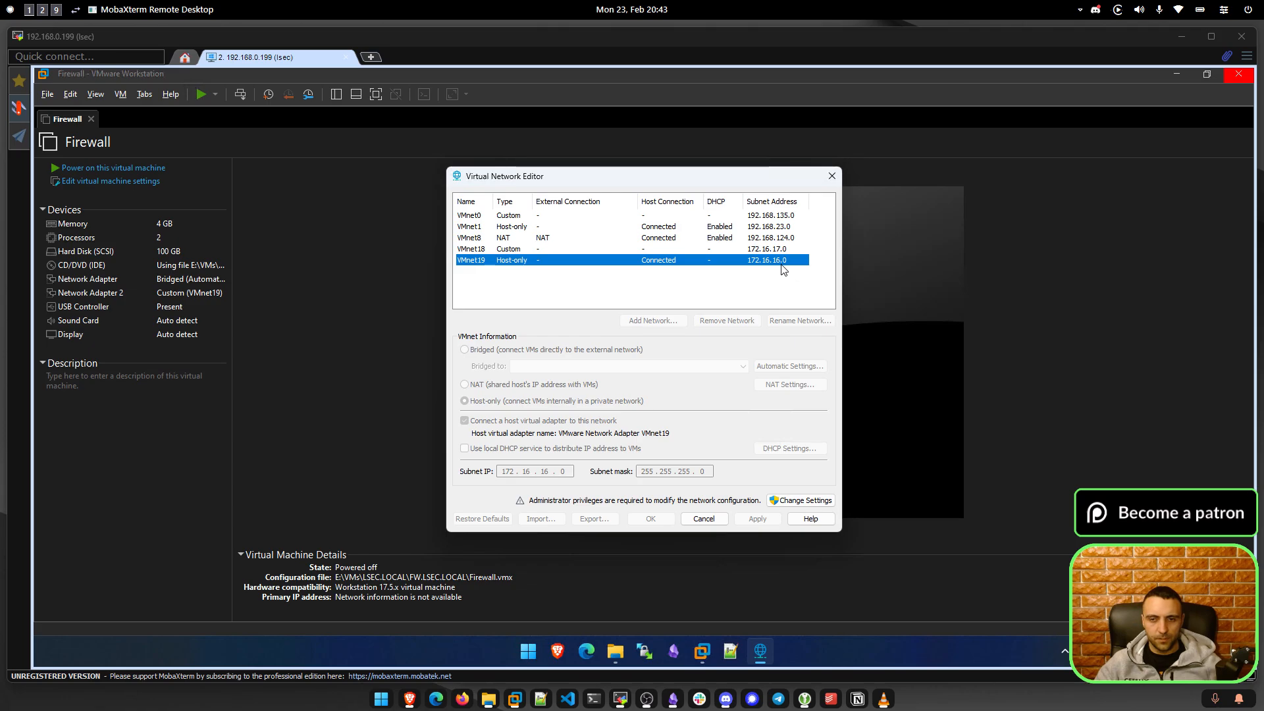
{"action": "left_click", "coordinate": [691, 518]}
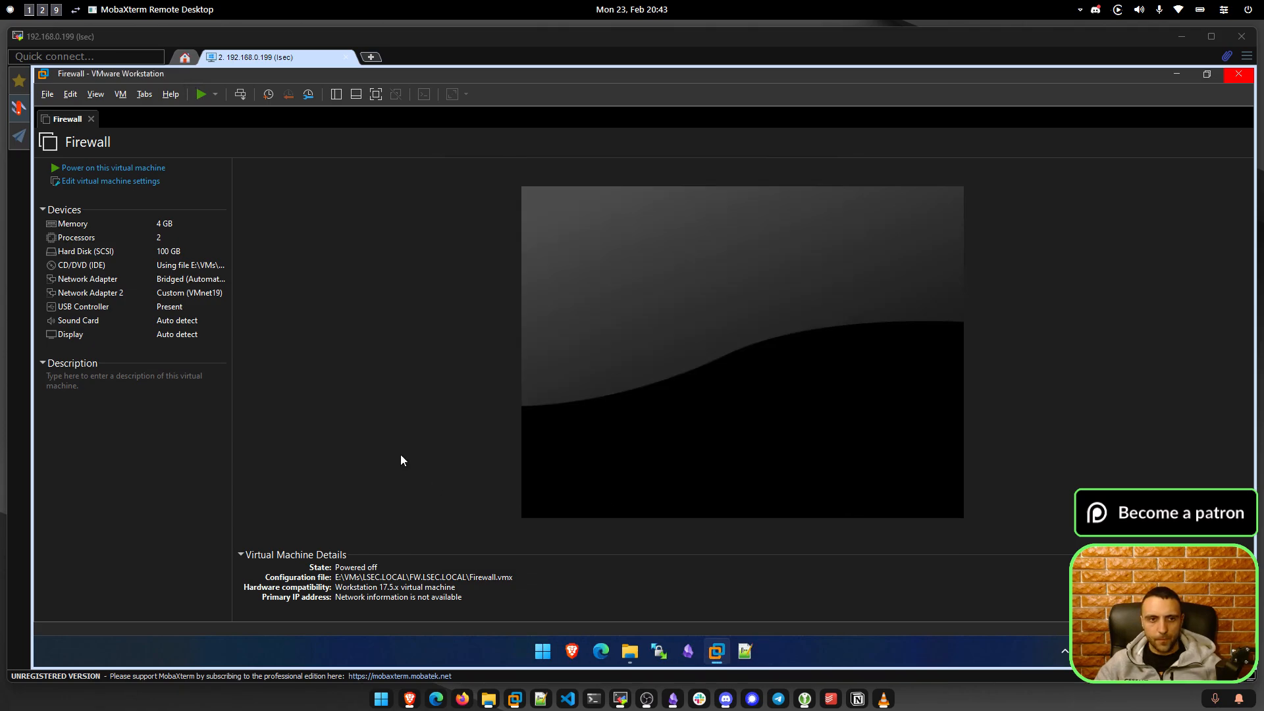
Power on the Firewall VM and wait for OPNsense live media to reach the login prompt.
{"action": "left_click", "coordinate": [117, 169]}
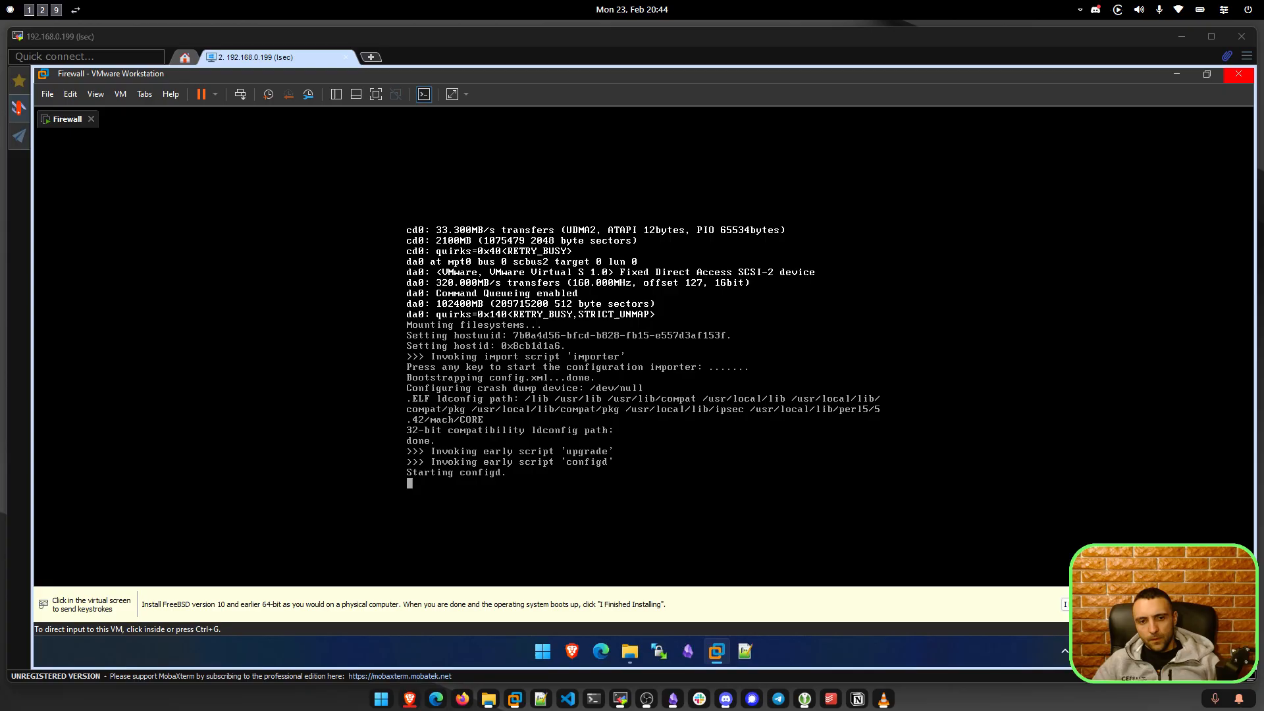
{"action": "left_click", "coordinate": [480, 507]}
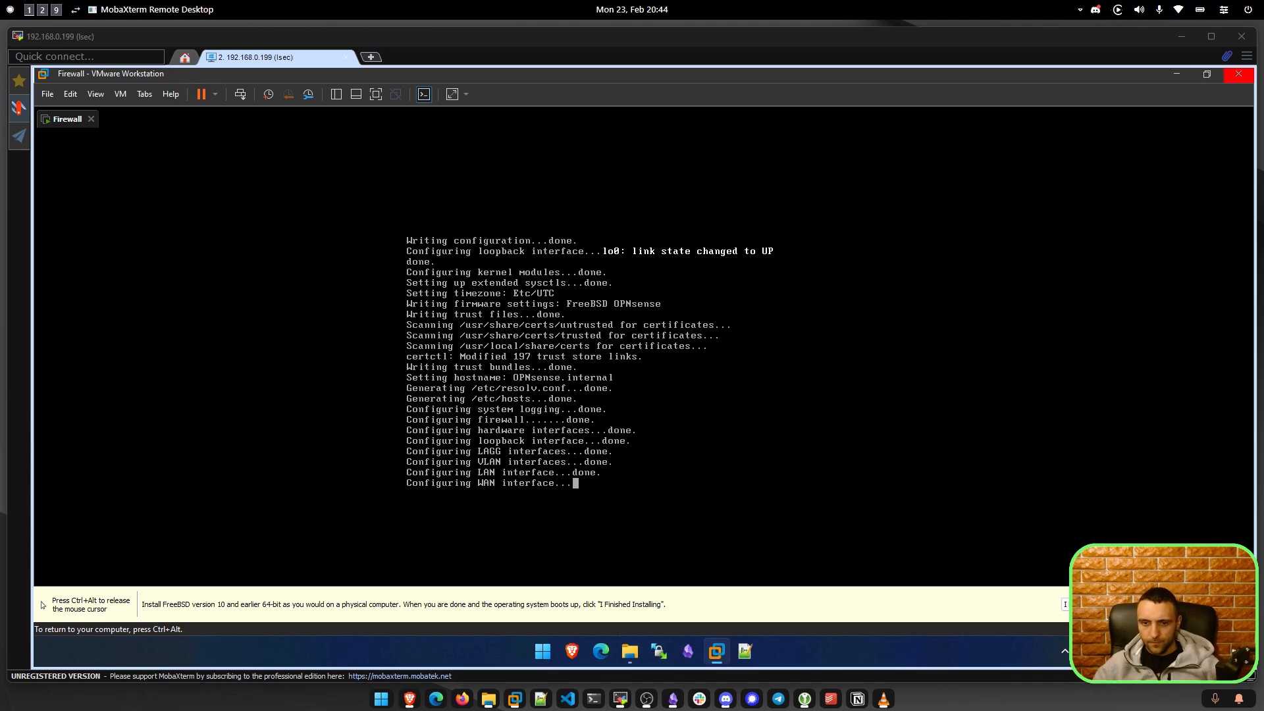
{"action": "key", "text": "ctrl+alt"}
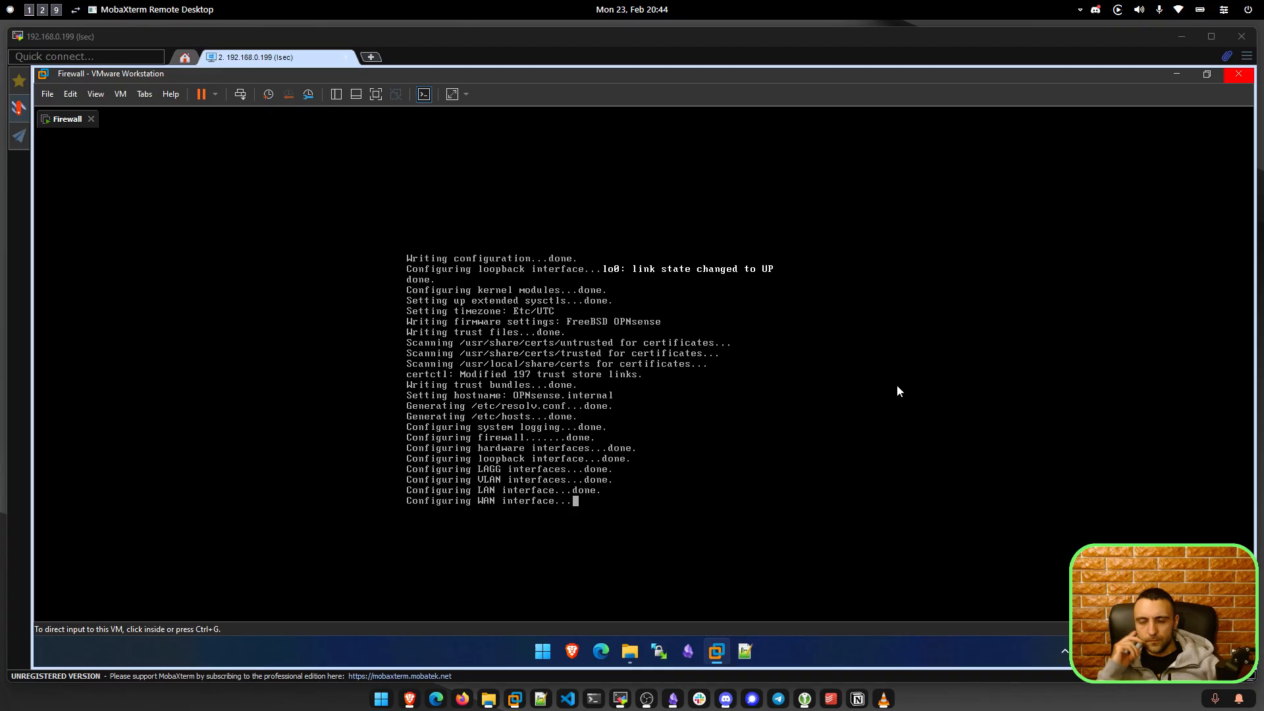
{"action": "left_click", "coordinate": [517, 395]}
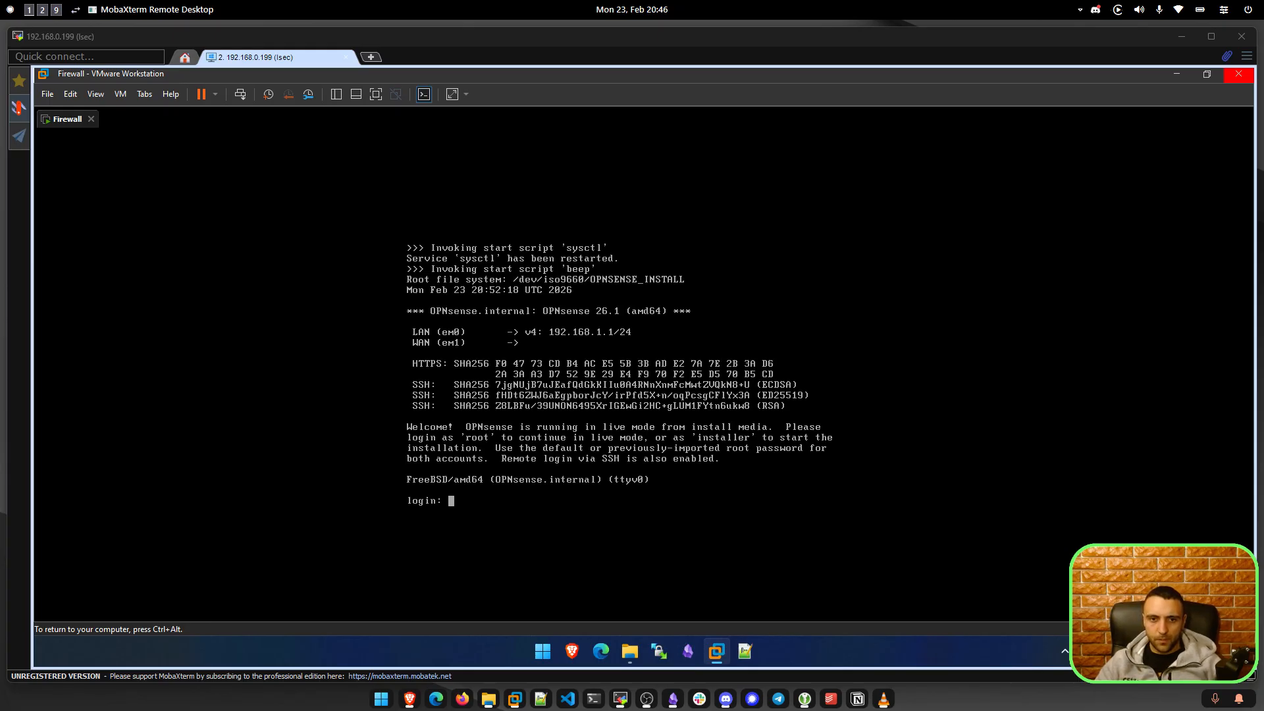
Log in to the OPNsense console as 'installer' with the installer password.
{"action": "key", "text": "ctrl+alt"}
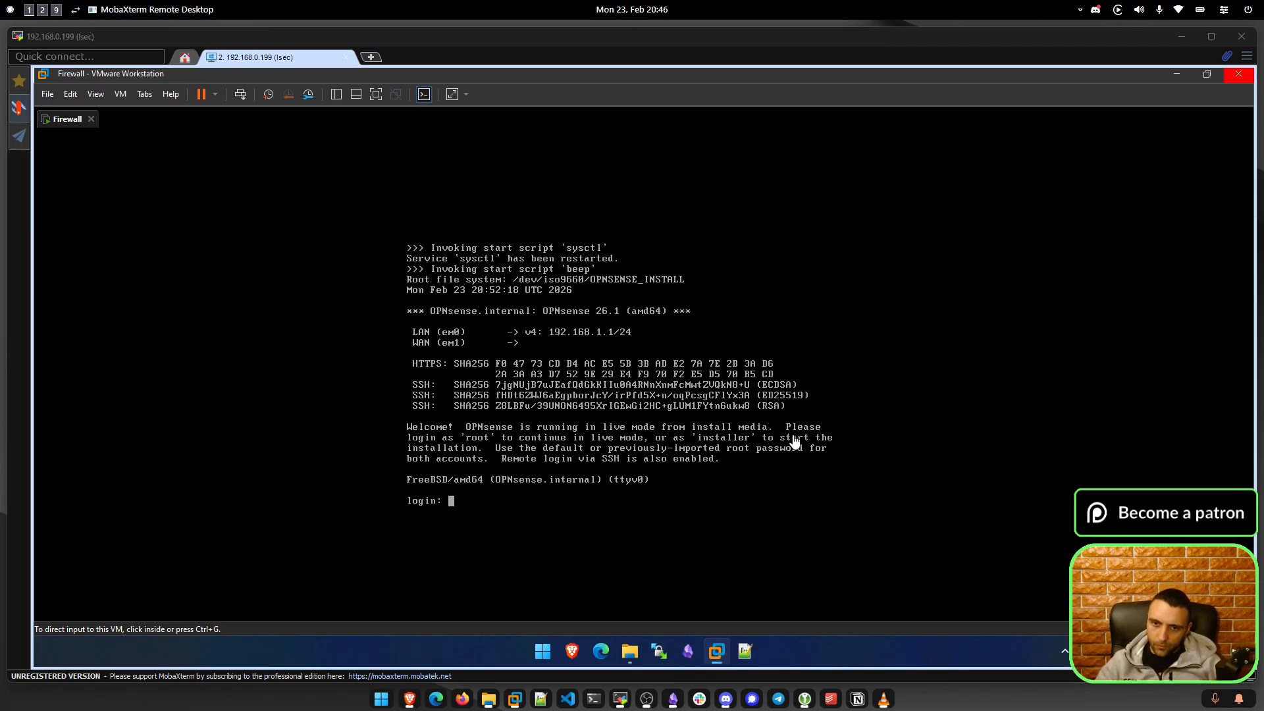
{"action": "left_click", "coordinate": [708, 453]}
{"action": "type", "text": "installe"}
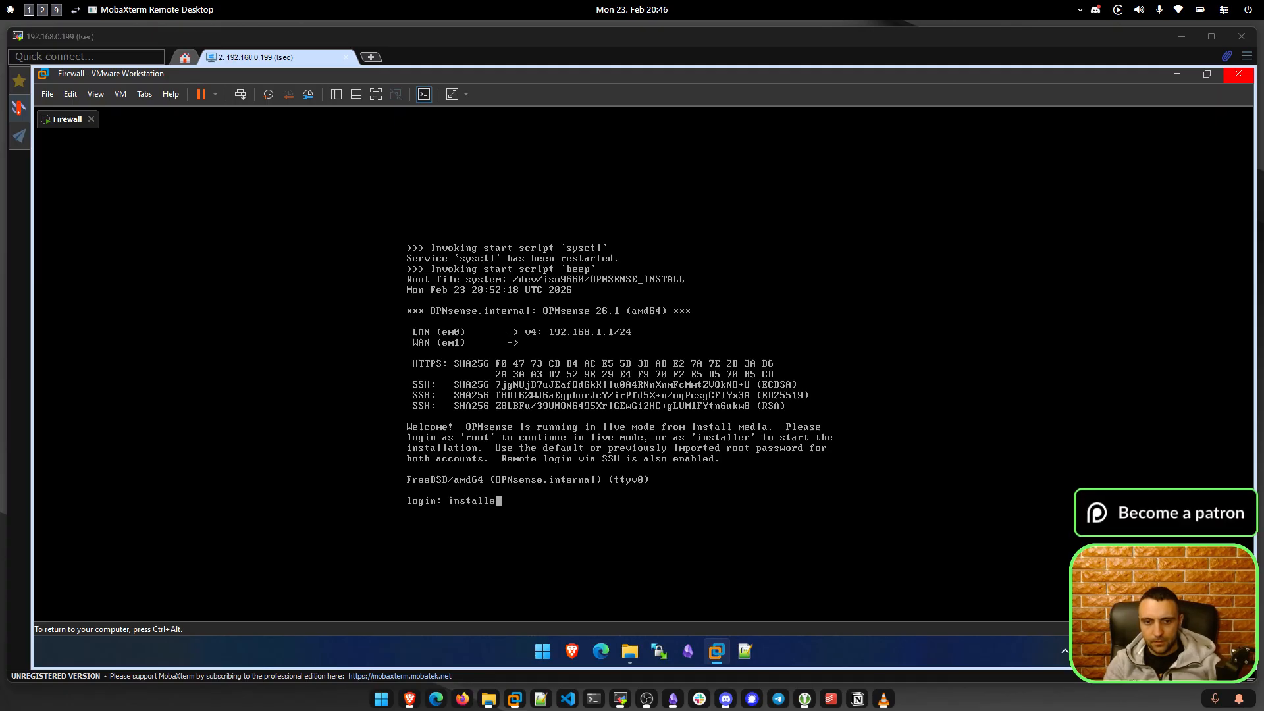
{"action": "type", "text": "r"}
{"action": "key", "text": "Return"}
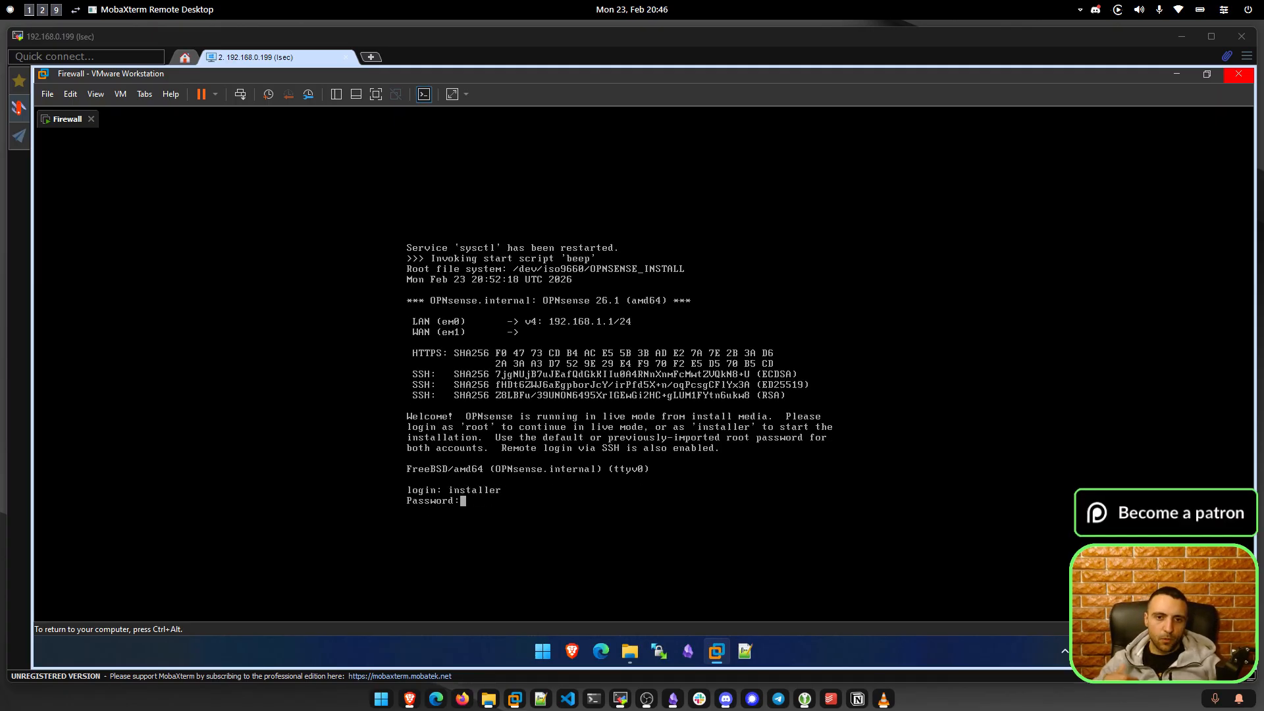
{"action": "key", "text": "ctrl+alt"}
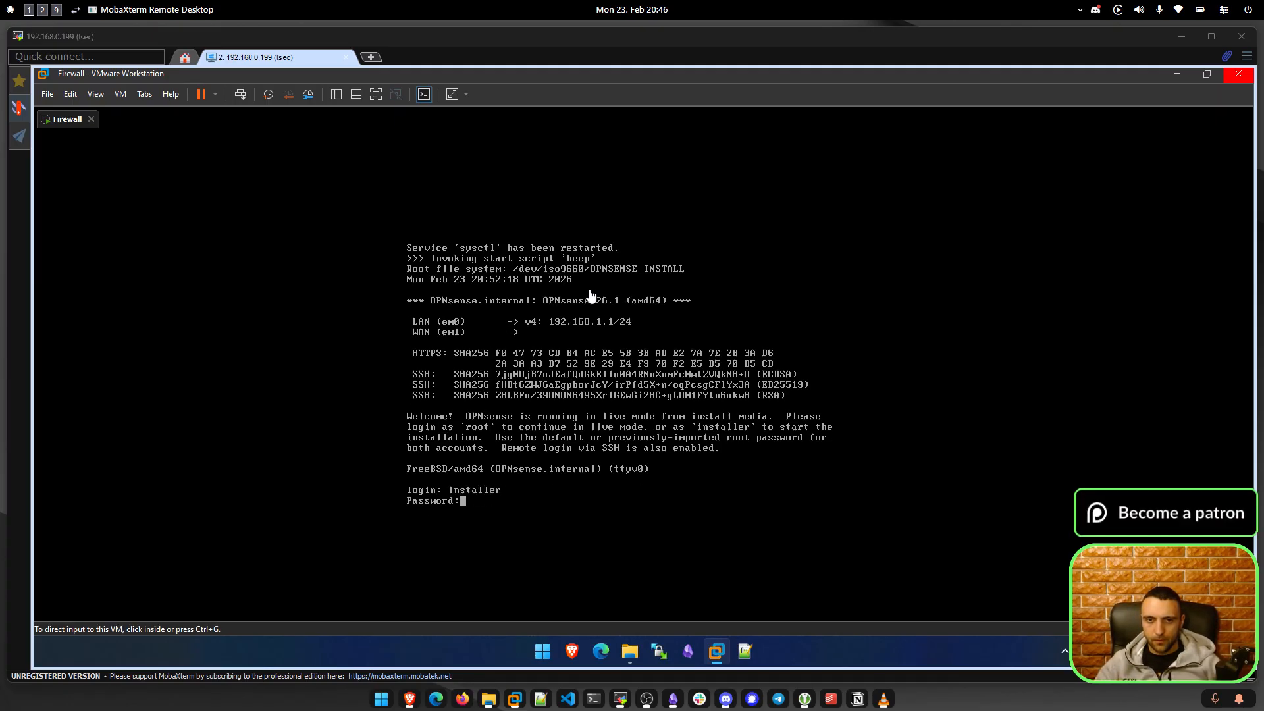
{"action": "left_click", "coordinate": [590, 345]}
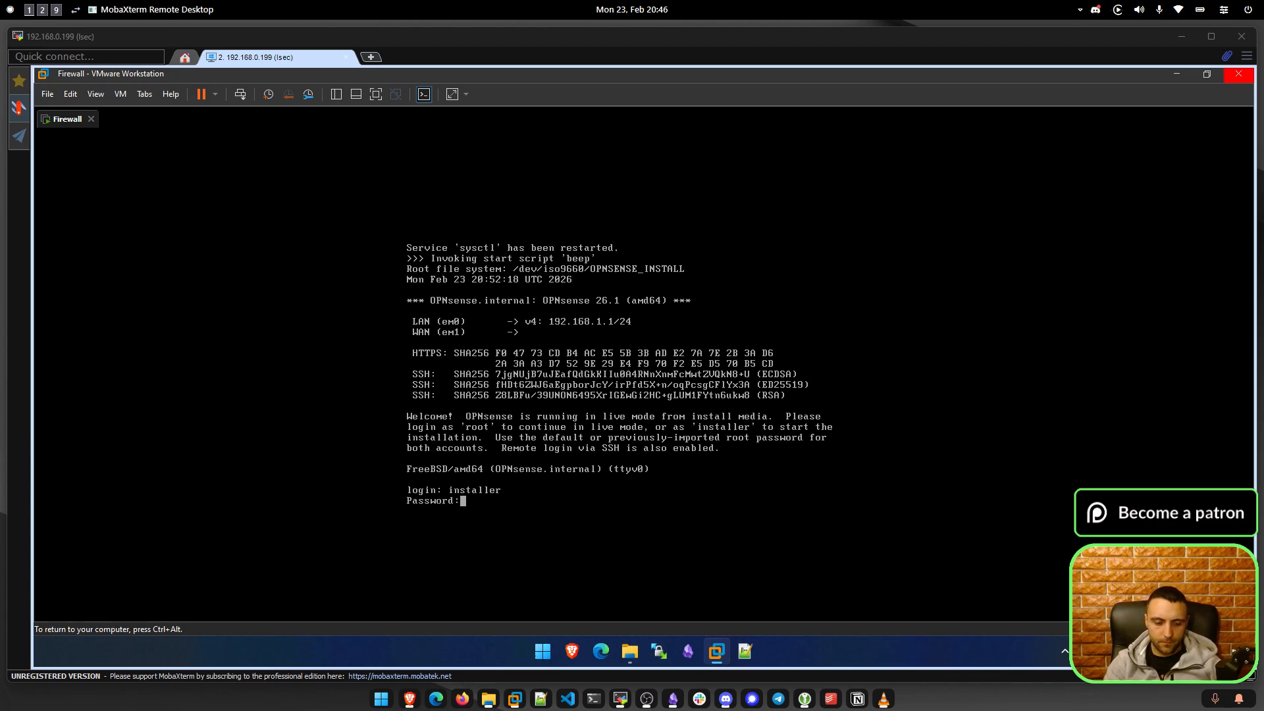
{"action": "key", "text": "Return"}
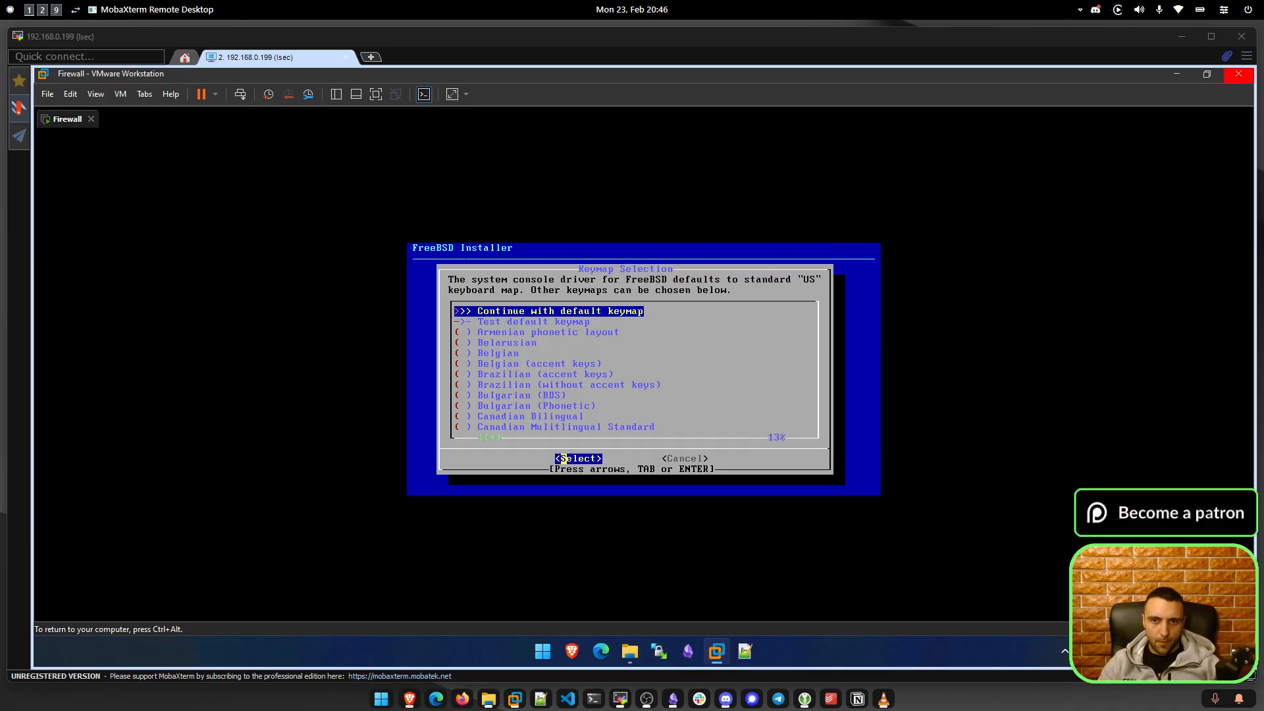
Continue with the default keymap and choose the Install (ZFS) option.
{"action": "key", "text": "ctrl+alt"}
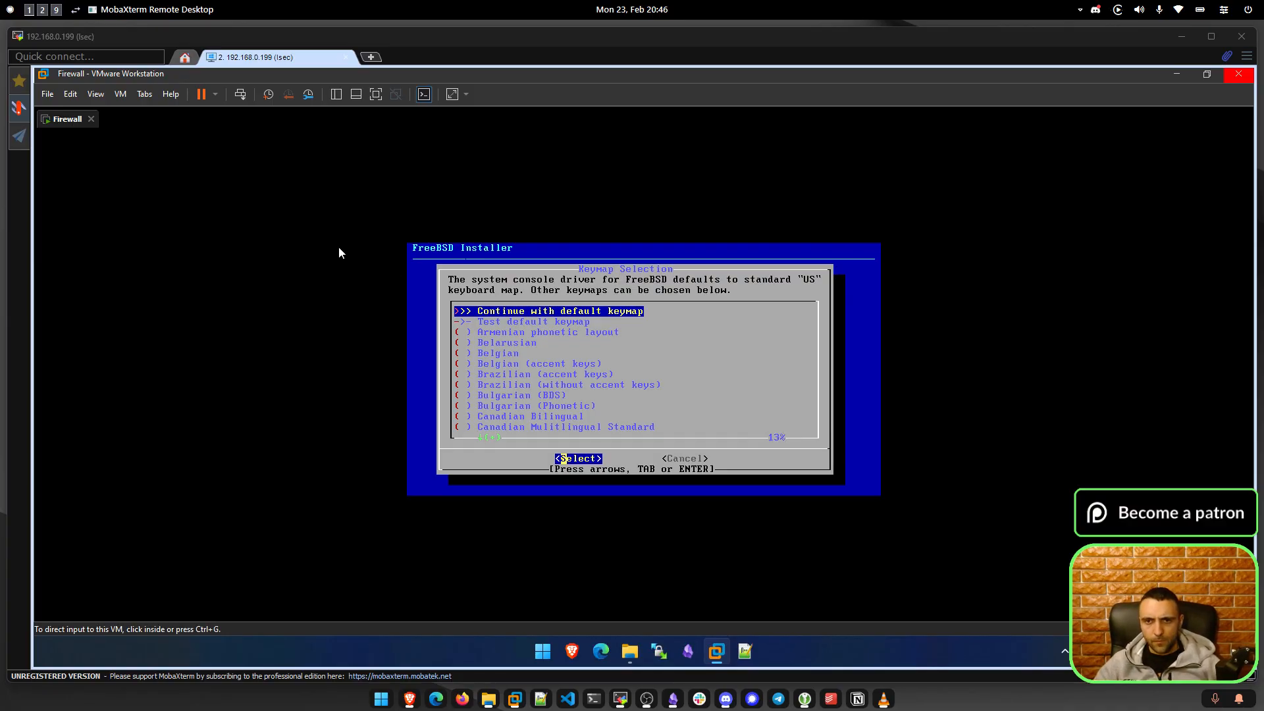
{"action": "left_click", "coordinate": [796, 285]}
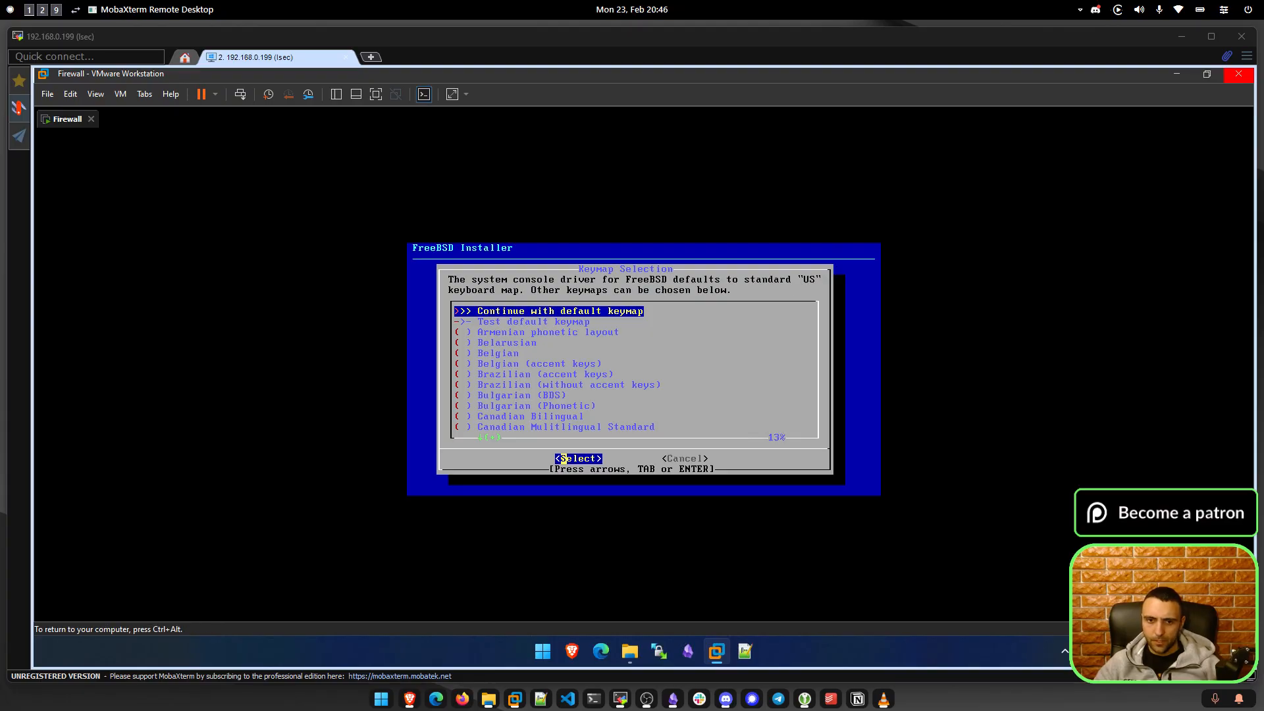
{"action": "key", "text": "Return"}
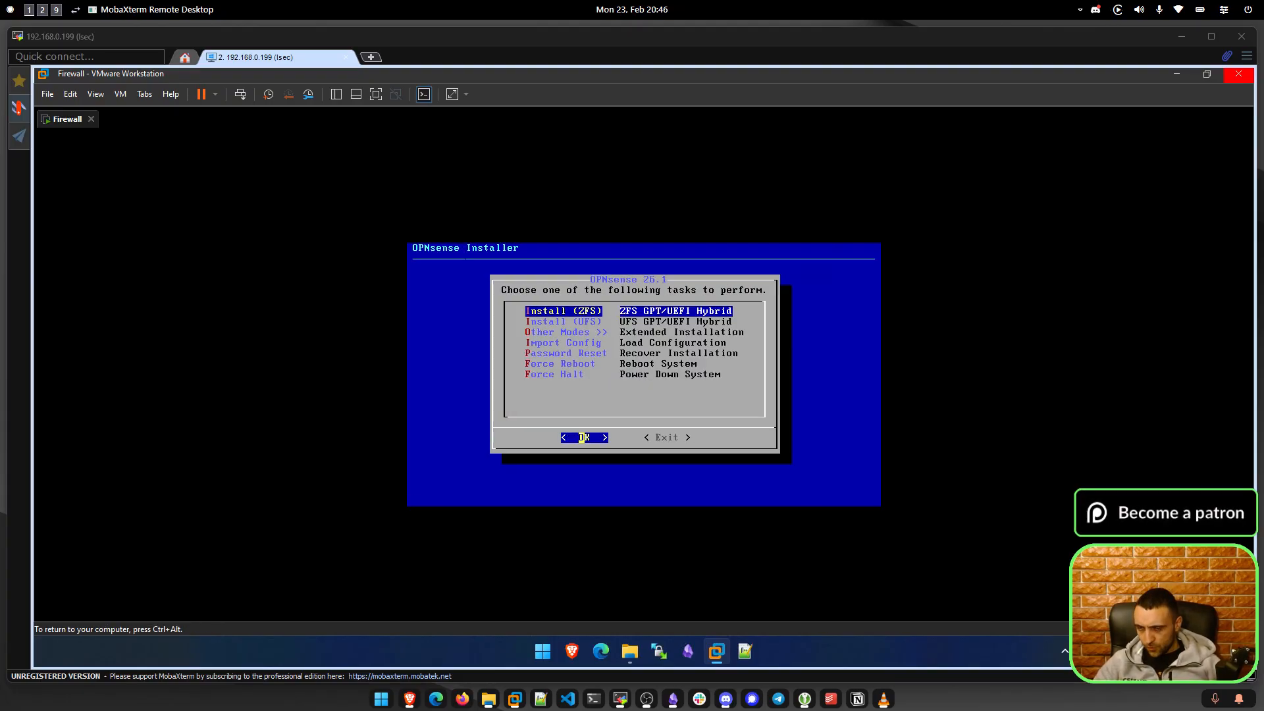
{"action": "key", "text": "ctrl+alt"}
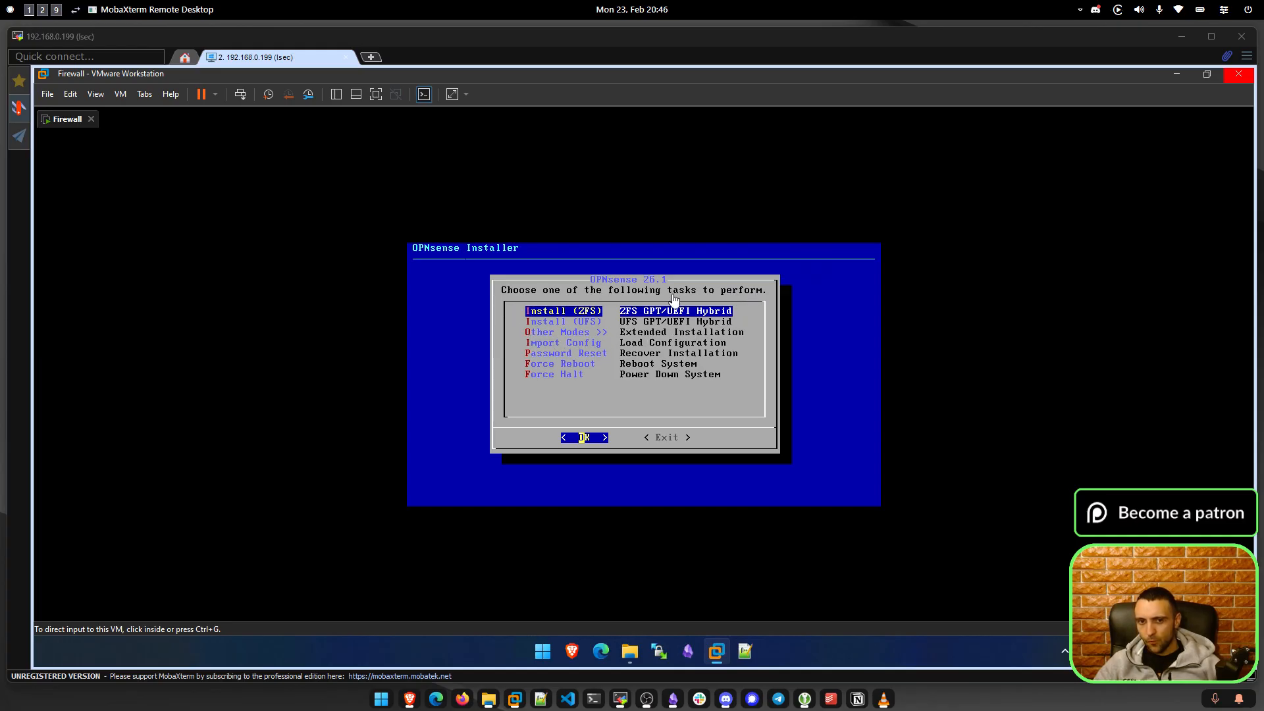
{"action": "left_click", "coordinate": [717, 328]}
{"action": "key", "text": "Return"}
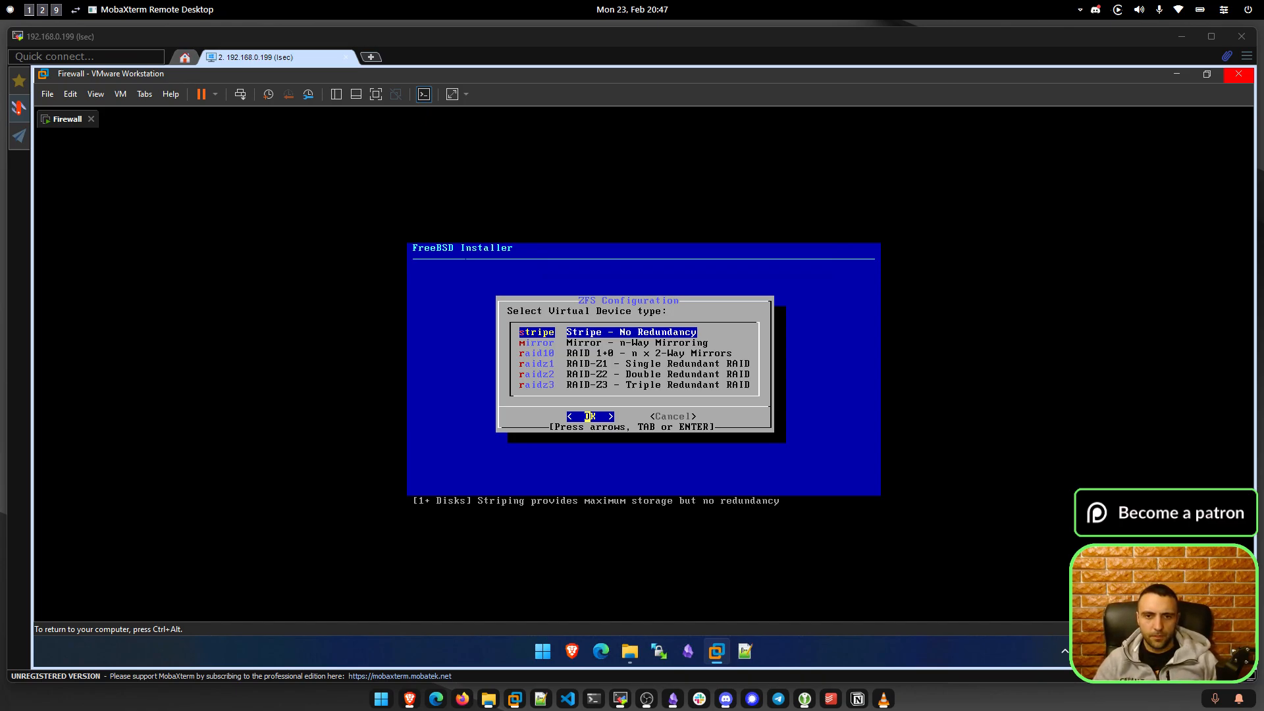
Install OPNsense as a ZFS stripe pool on disk da0, confirming the disk wipe.
{"action": "key", "text": "Return"}
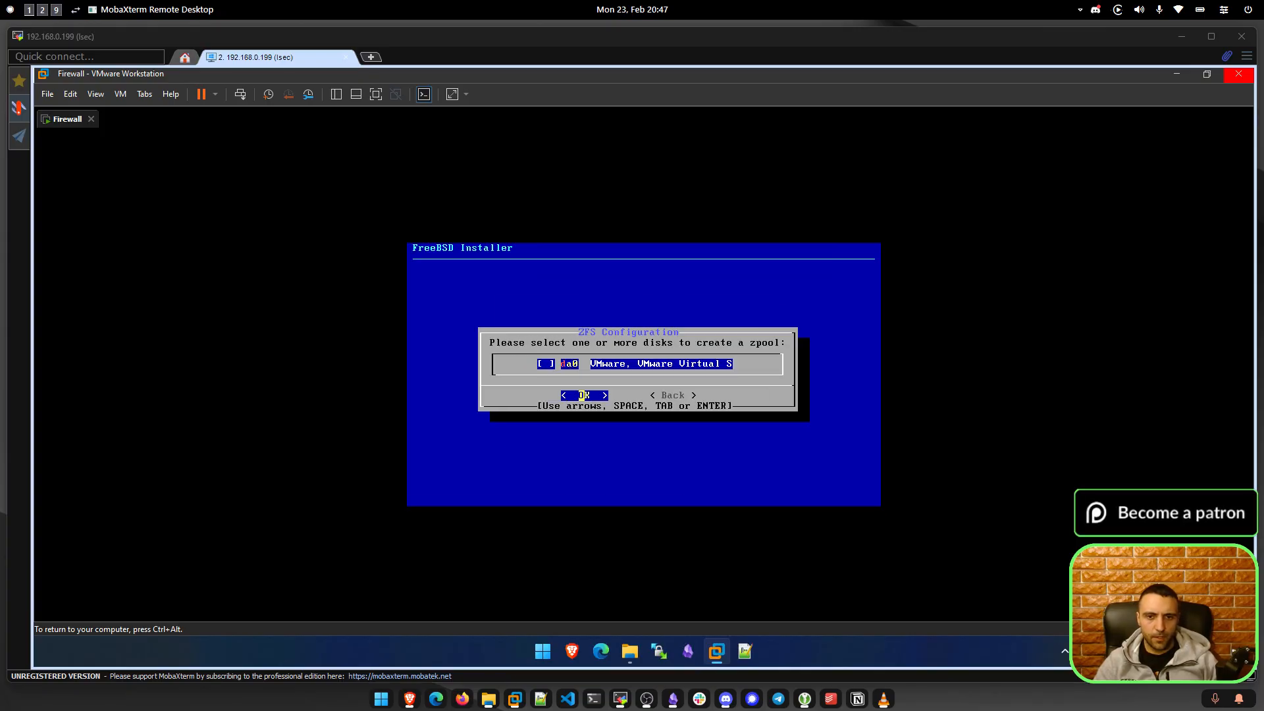
{"action": "key", "text": "Right"}
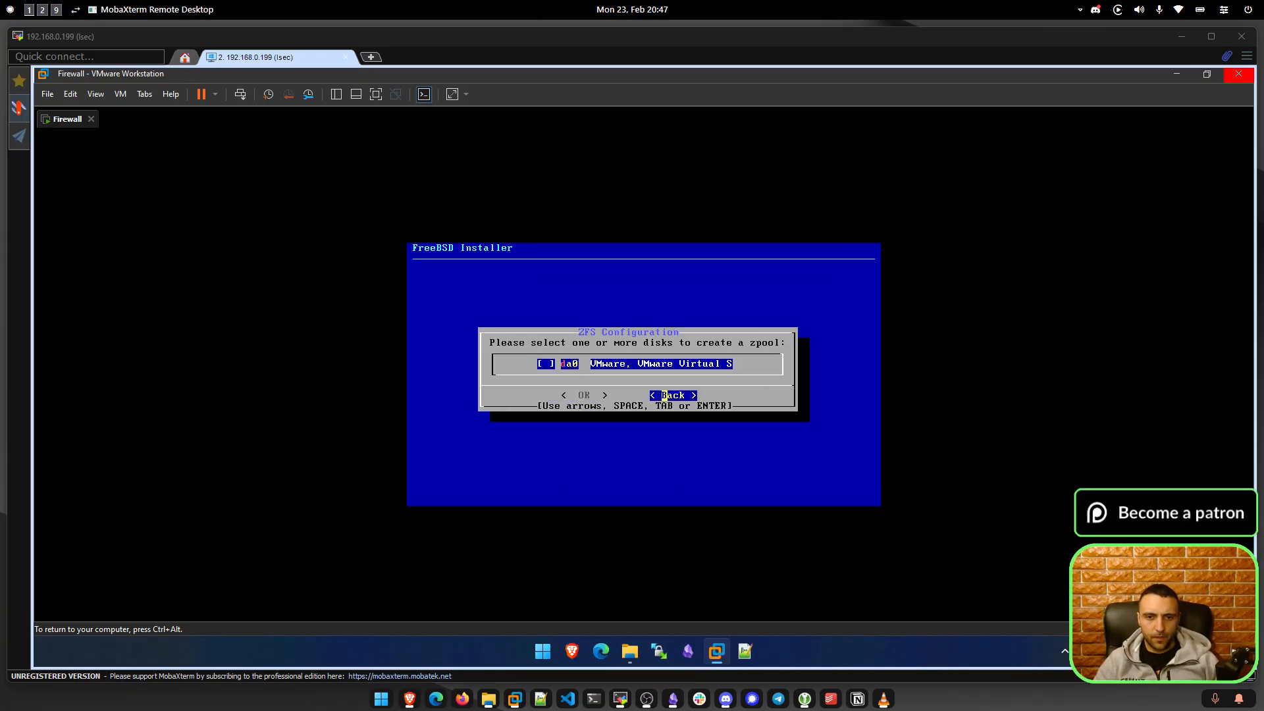
{"action": "key", "text": "Left"}
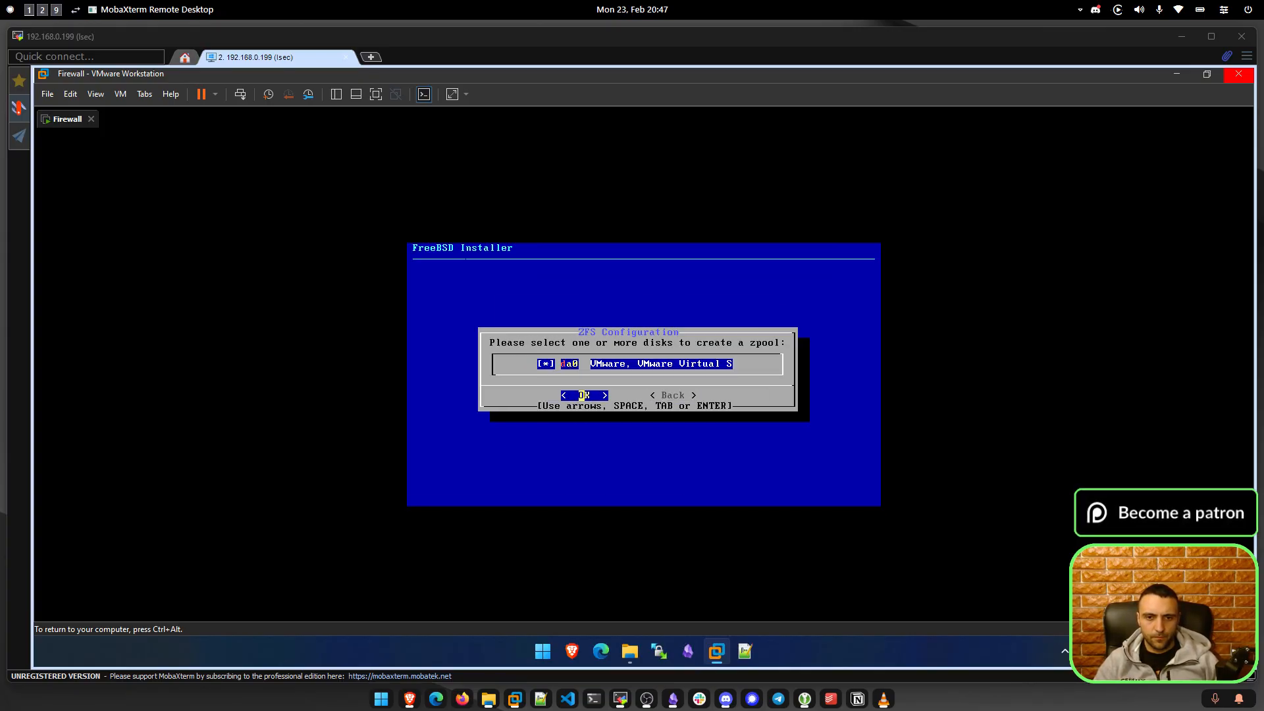
{"action": "key", "text": "Return"}
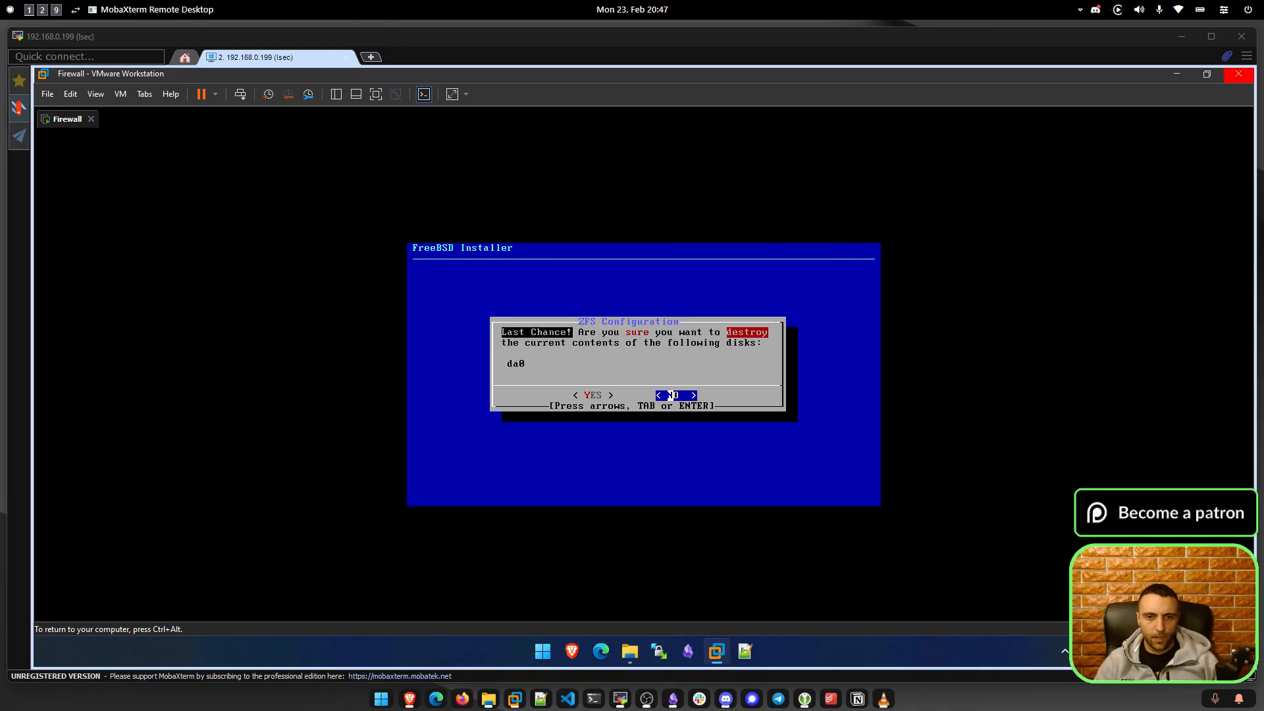
{"action": "key", "text": "Left"}
{"action": "key", "text": "Return"}
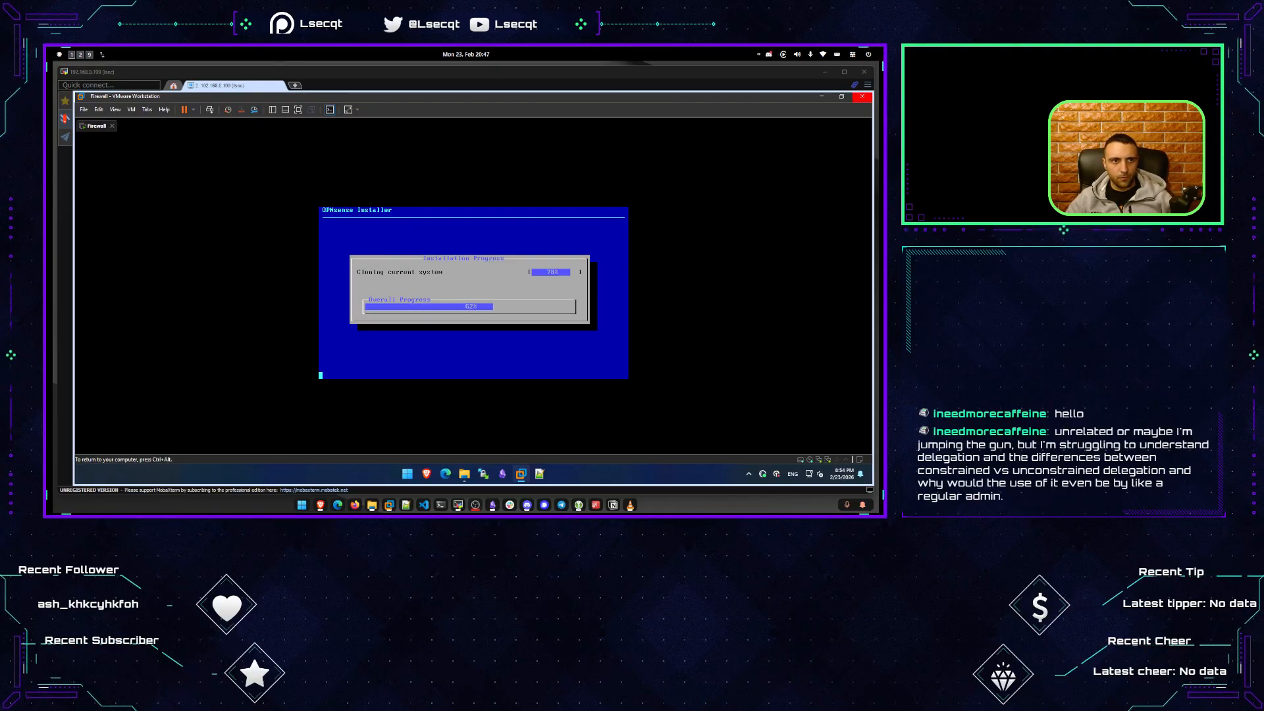
Create a new blank canvas in the Lsec.local folder.
{"action": "left_click", "coordinate": [80, 55]}
{"action": "left_click_drag", "start_coordinate": [448, 389], "coordinate": [460, 341]}
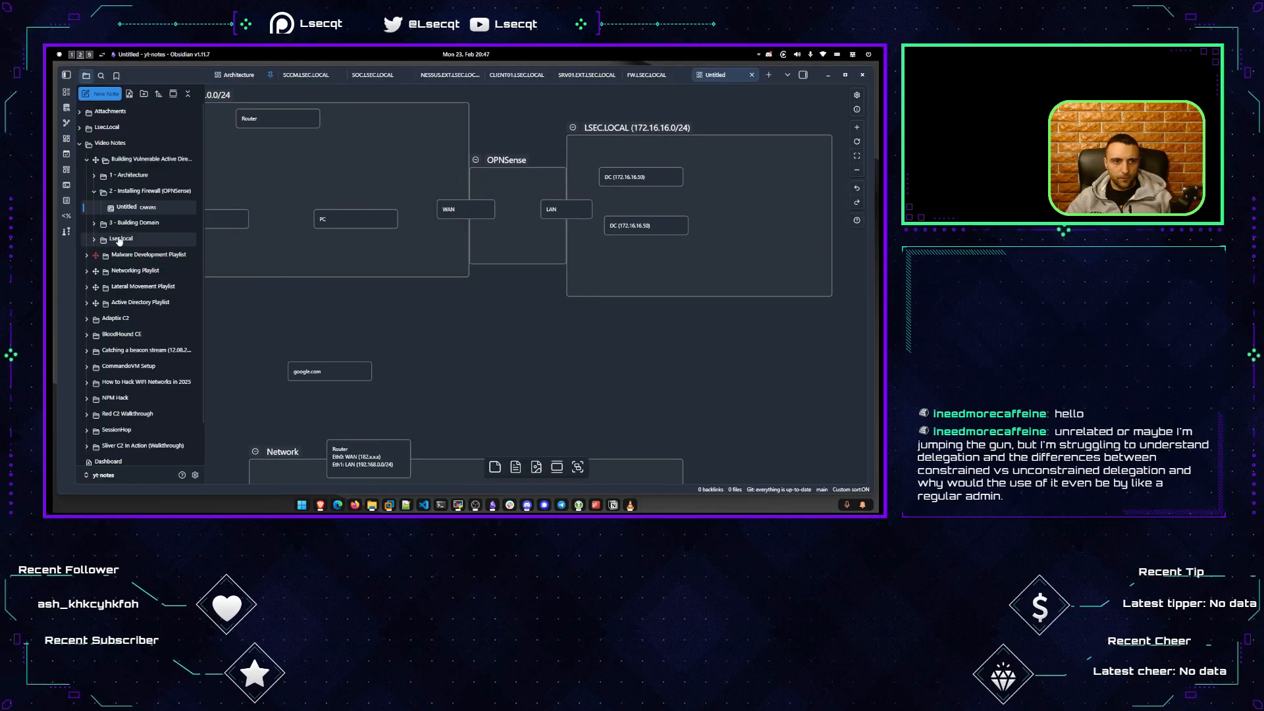
{"action": "right_click", "coordinate": [135, 240]}
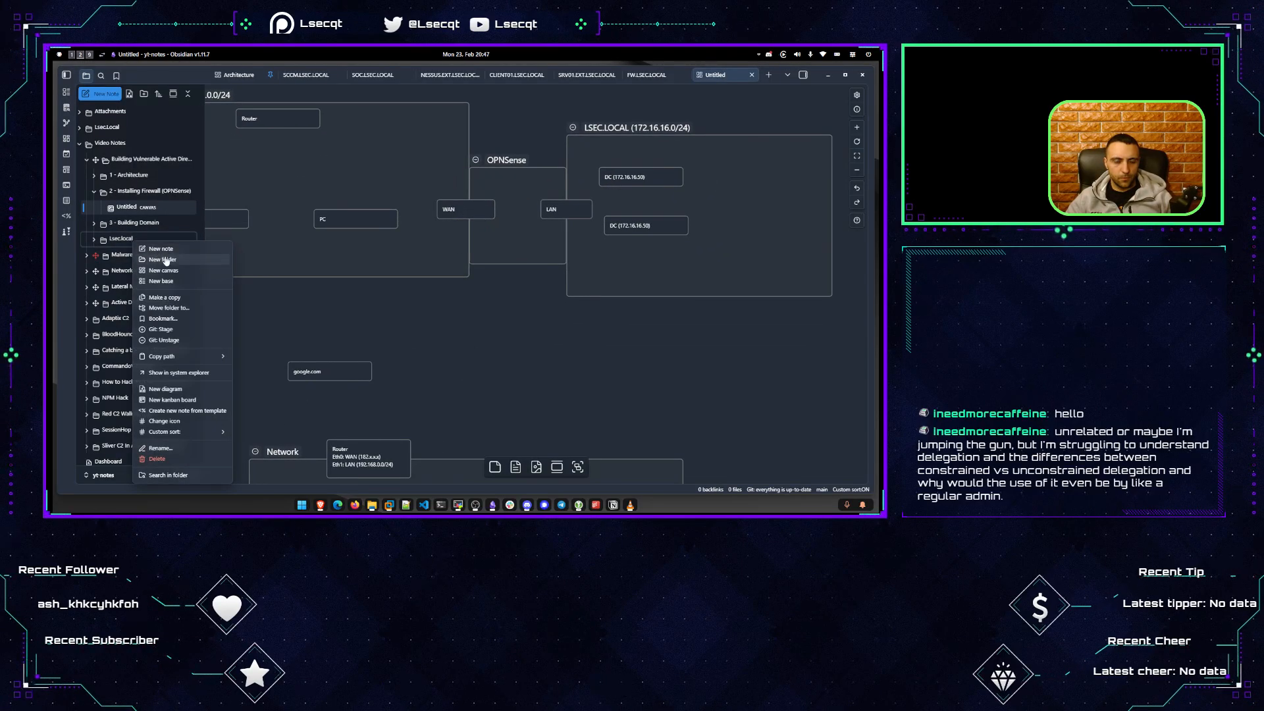
{"action": "left_click", "coordinate": [163, 270]}
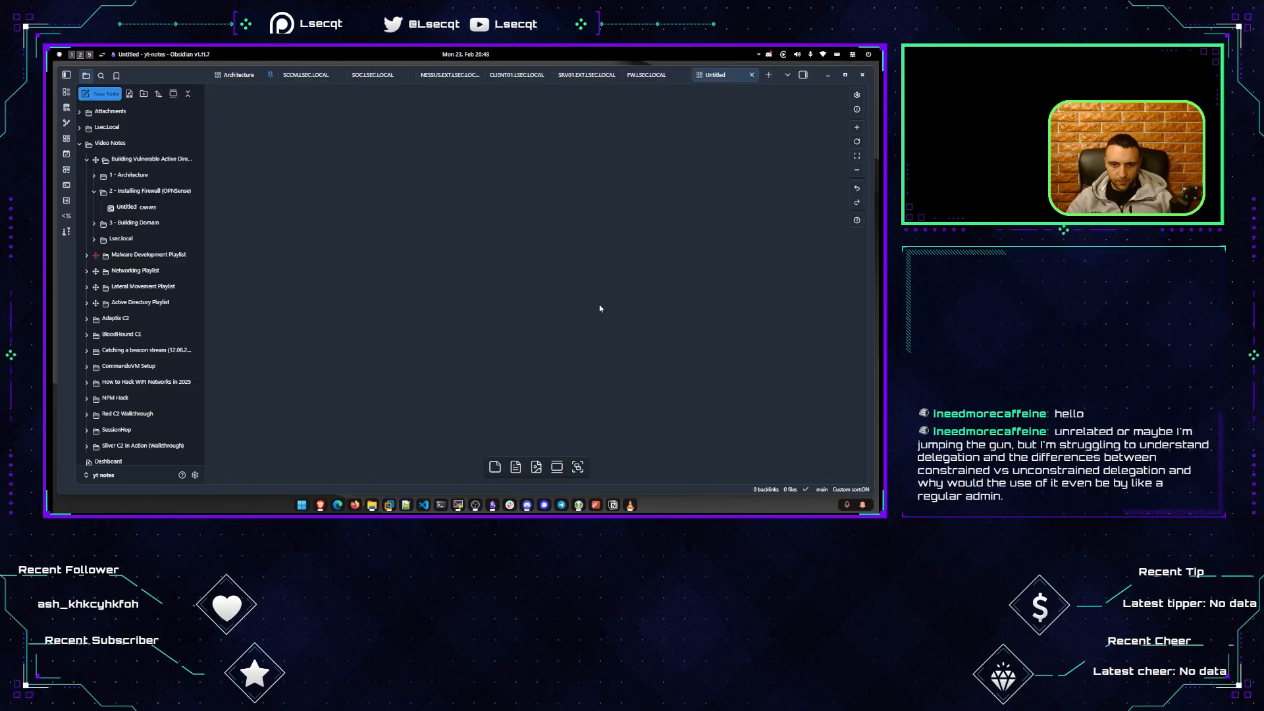
Add a group named 'Unconstrained', move it left, and delete a stray empty card.
{"action": "left_click", "coordinate": [578, 466]}
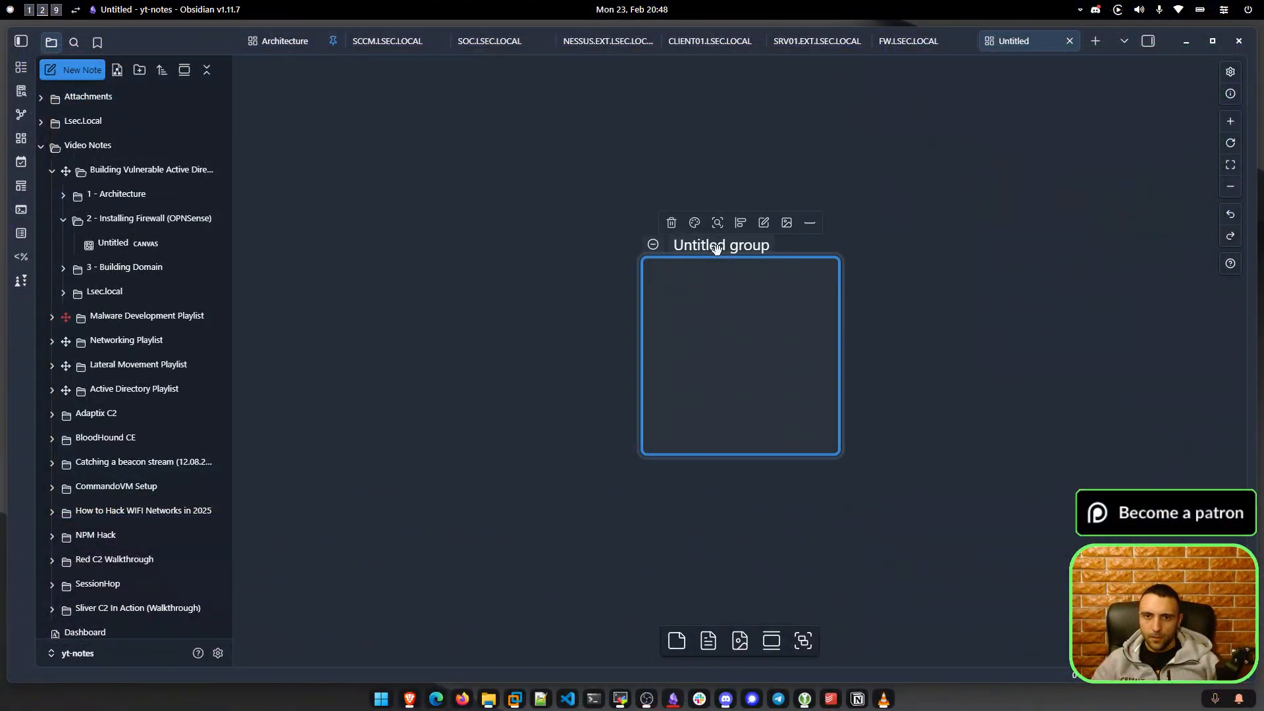
{"action": "type", "text": "Unconstrained"}
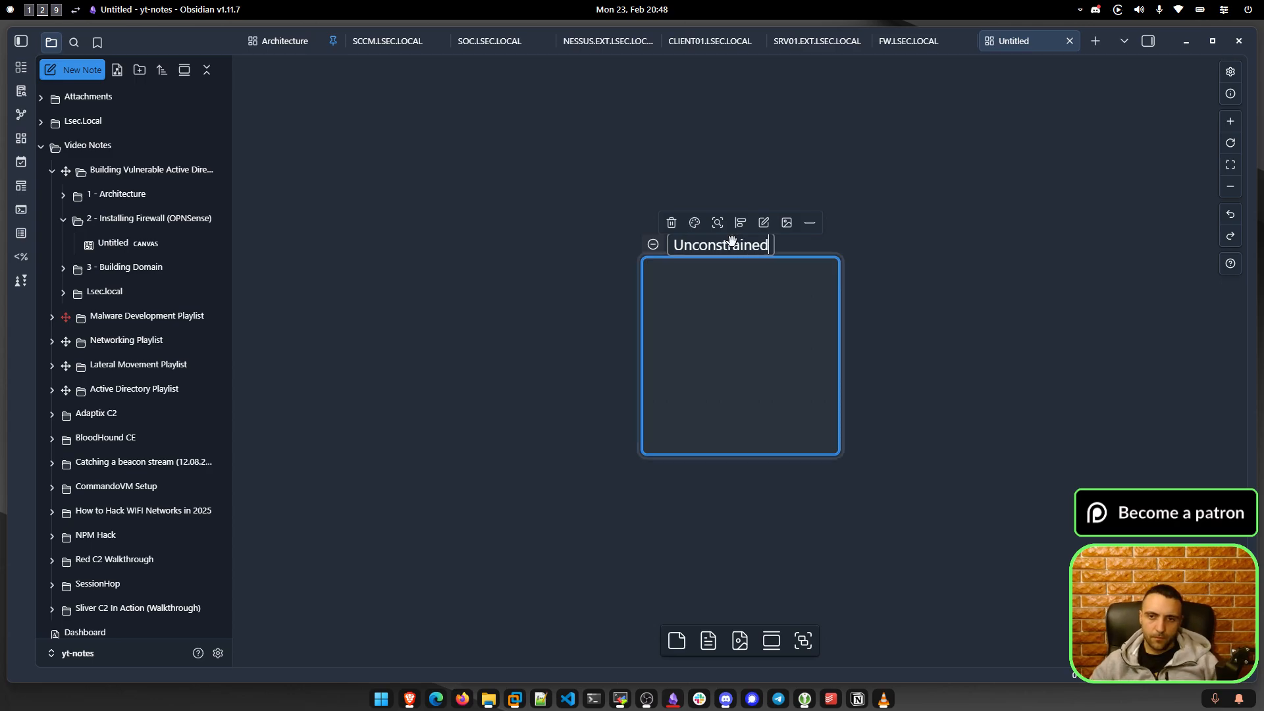
{"action": "left_click", "coordinate": [777, 241]}
{"action": "left_click", "coordinate": [674, 244]}
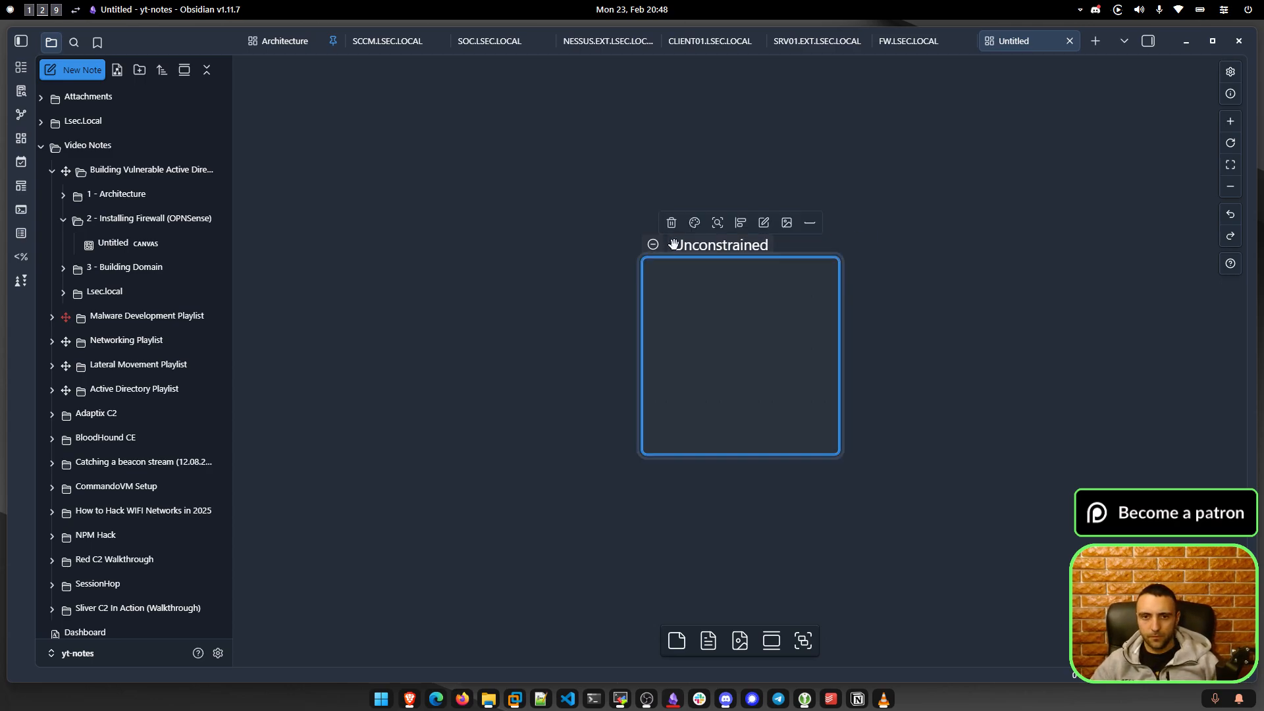
{"action": "left_click_drag", "start_coordinate": [703, 244], "coordinate": [508, 241]}
{"action": "left_click", "coordinate": [918, 274]}
{"action": "left_click_drag", "start_coordinate": [918, 274], "coordinate": [774, 270]}
{"action": "double_click", "coordinate": [767, 262]}
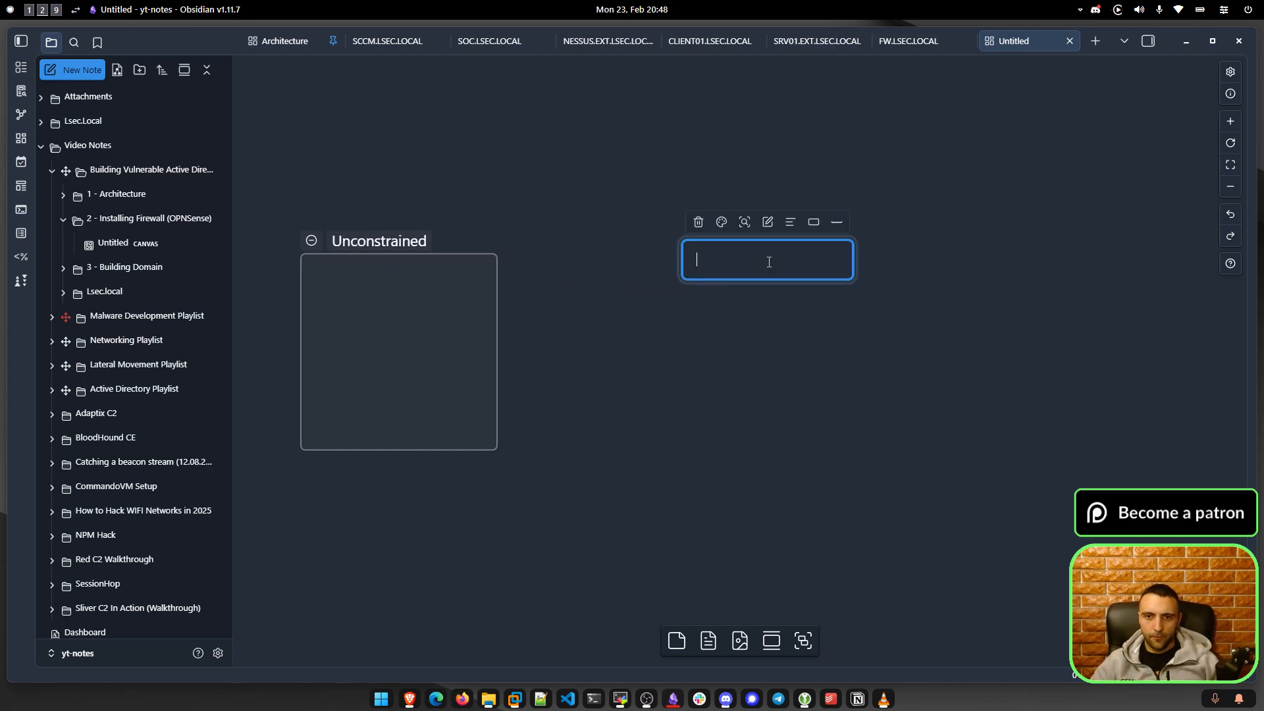
{"action": "left_click_drag", "start_coordinate": [1006, 194], "coordinate": [803, 283]}
{"action": "key", "text": "Delete"}
Add a second group named 'Constrained' in line beside Unconstrained.
{"action": "left_click", "coordinate": [813, 650]}
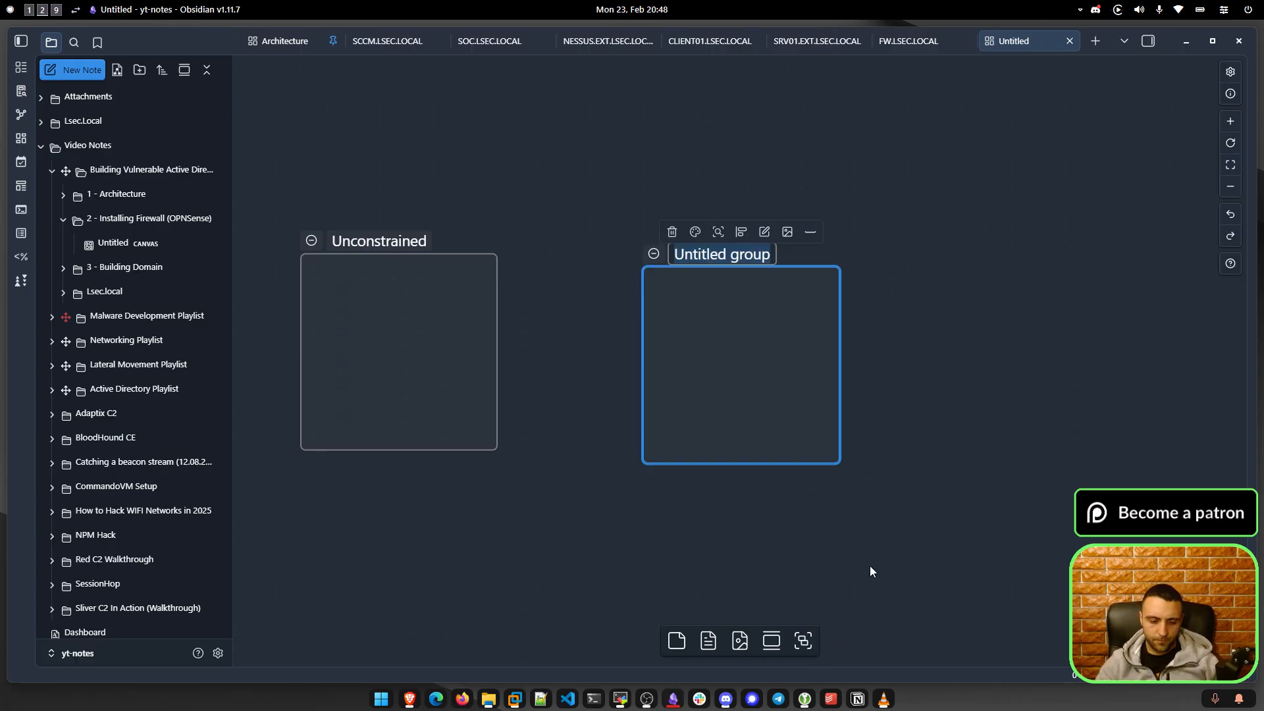
{"action": "type", "text": "Constrained"}
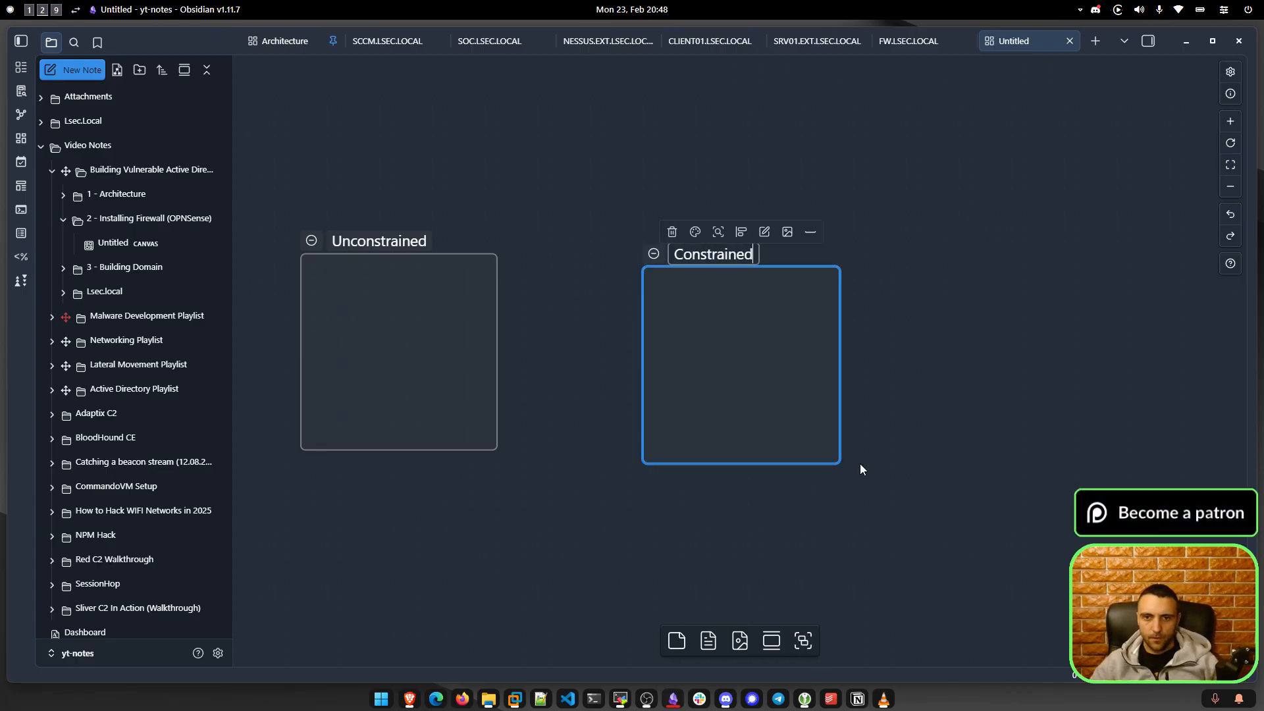
{"action": "left_click", "coordinate": [860, 466]}
{"action": "left_click_drag", "start_coordinate": [698, 254], "coordinate": [606, 241]}
{"action": "left_click", "coordinate": [895, 271]}
{"action": "left_click_drag", "start_coordinate": [1004, 381], "coordinate": [827, 374]}
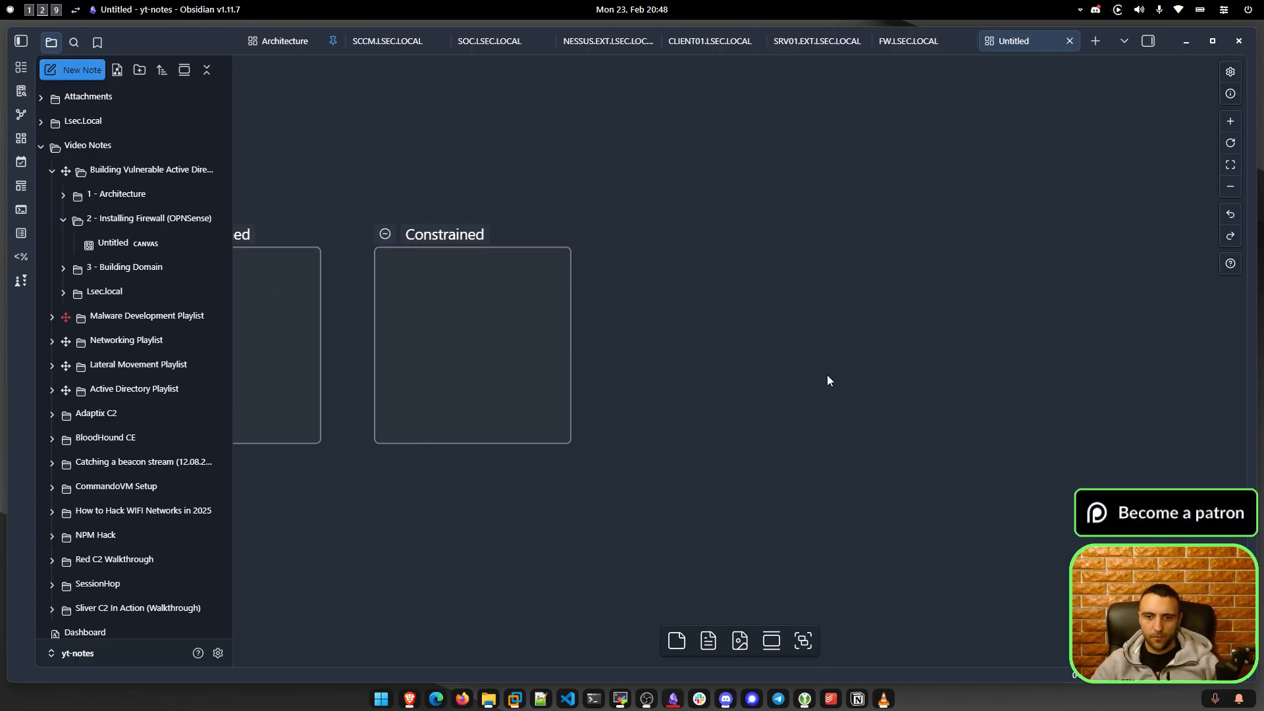
{"action": "left_click_drag", "start_coordinate": [825, 547], "coordinate": [940, 599]}
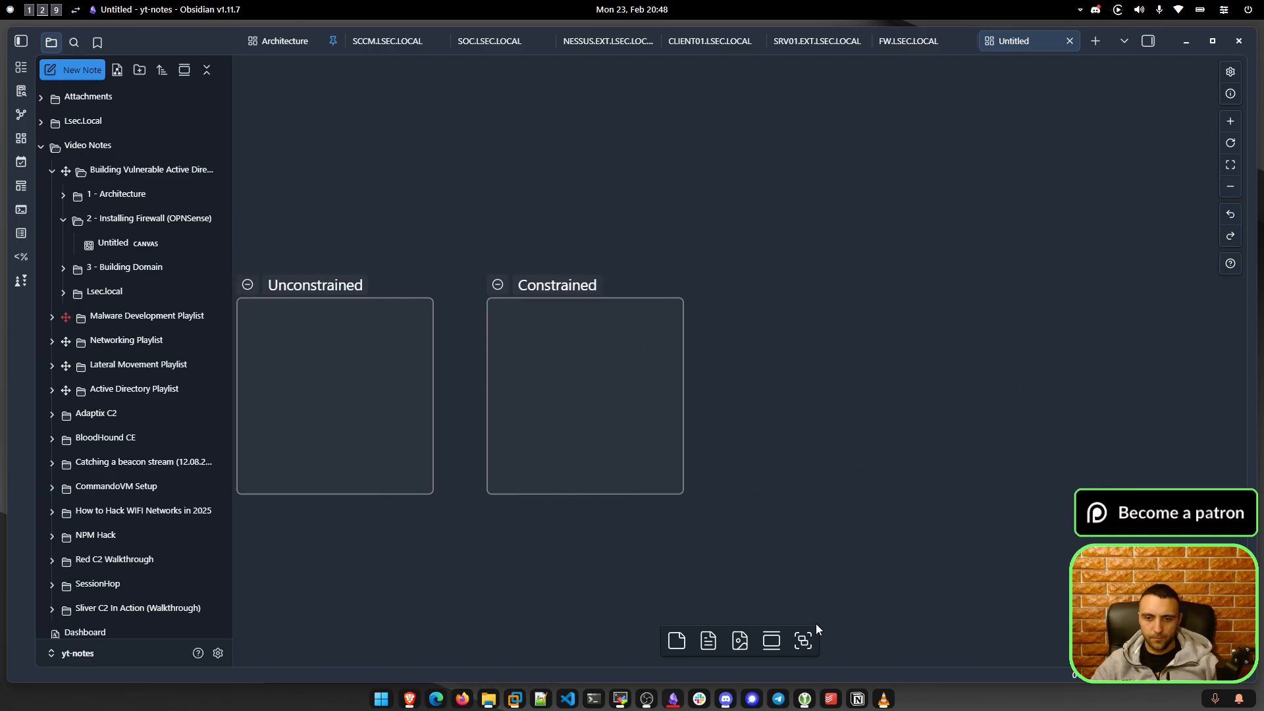
Add a third group named 'Resource Based Constrained' to the right of Constrained.
{"action": "left_click", "coordinate": [808, 639]}
{"action": "type", "text": "Resource "}
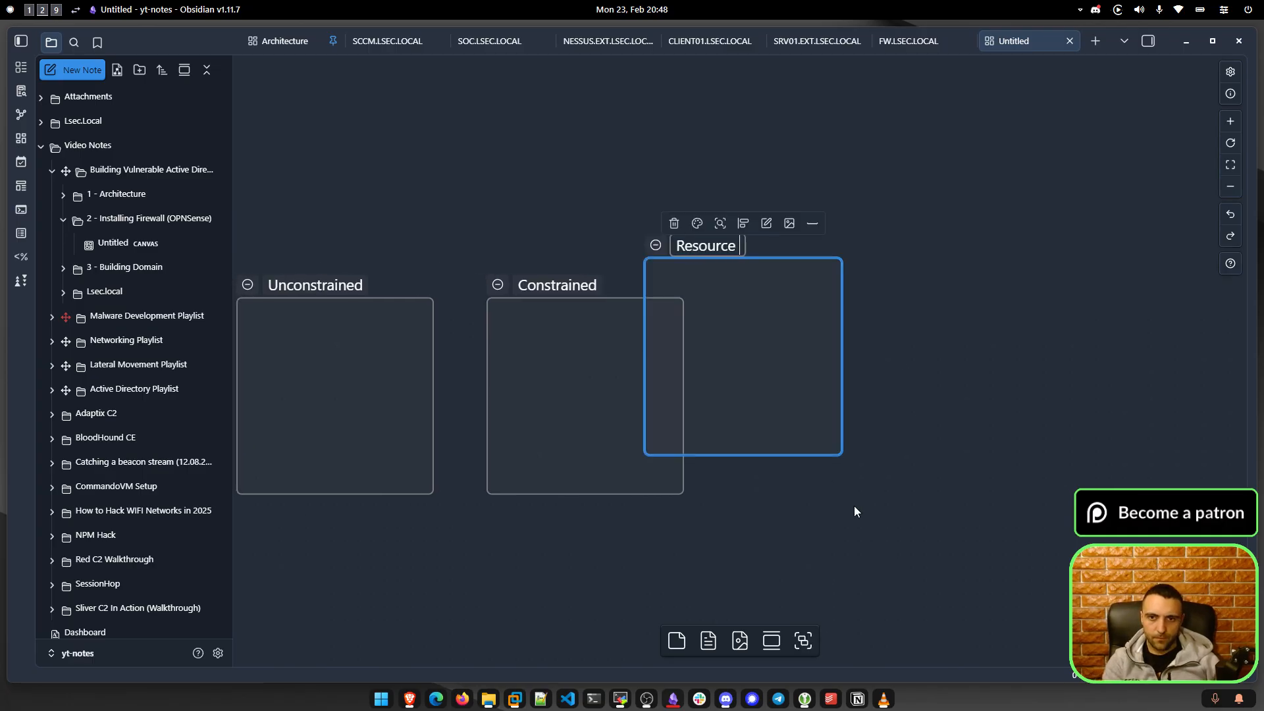
{"action": "type", "text": "Based Constrin"}
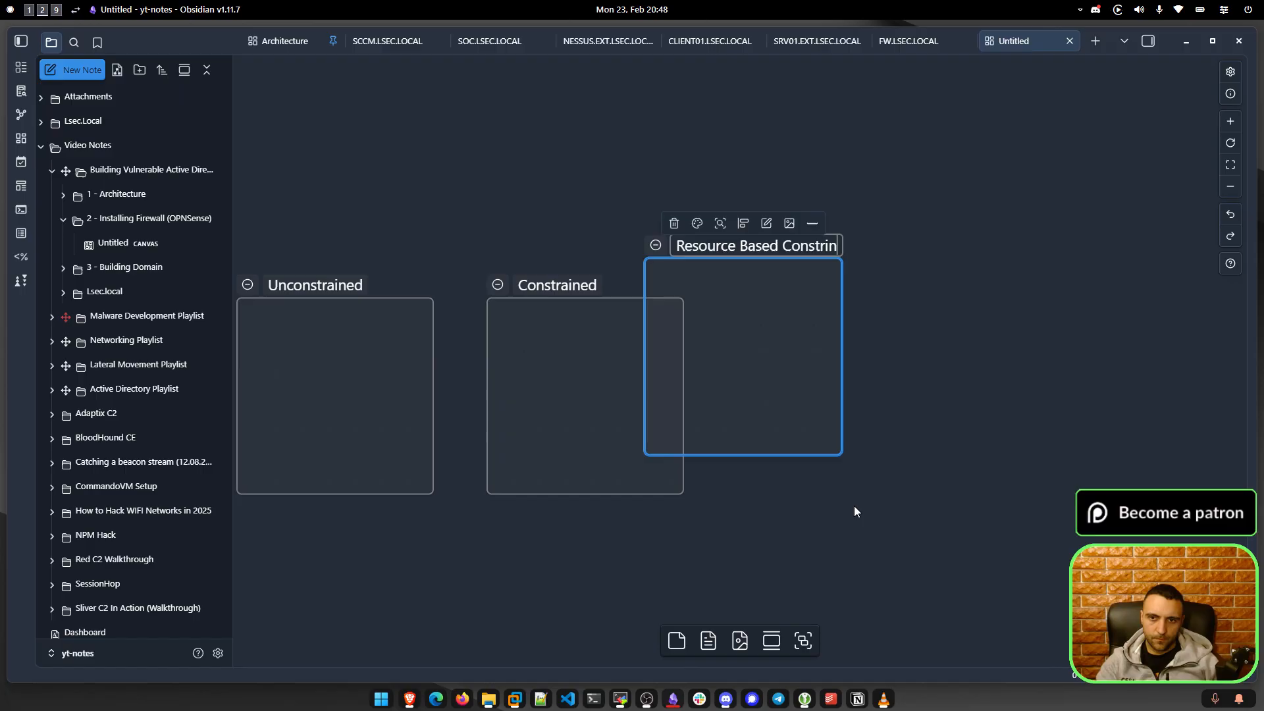
{"action": "key", "text": "BackSpace"}
{"action": "key", "text": "BackSpace"}
{"action": "type", "text": "ained"}
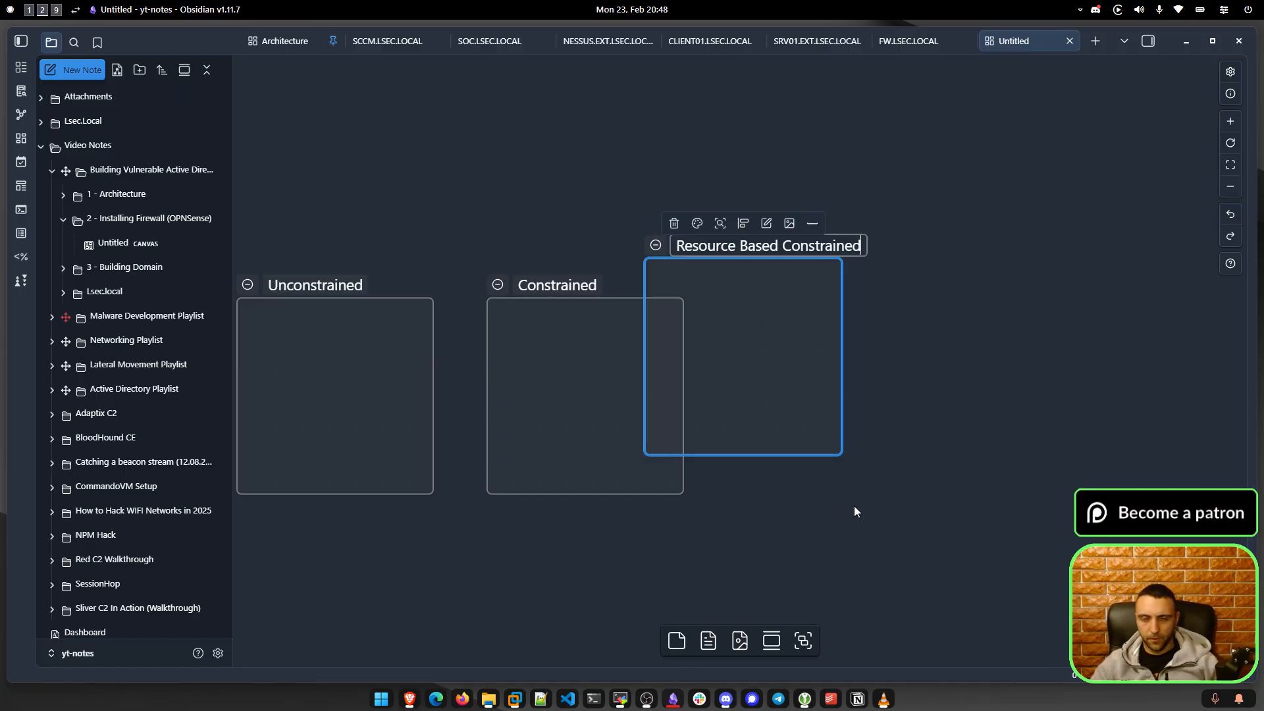
{"action": "left_click", "coordinate": [855, 506]}
{"action": "left_click_drag", "start_coordinate": [738, 253], "coordinate": [869, 292]}
{"action": "left_click_drag", "start_coordinate": [585, 209], "coordinate": [879, 177]}
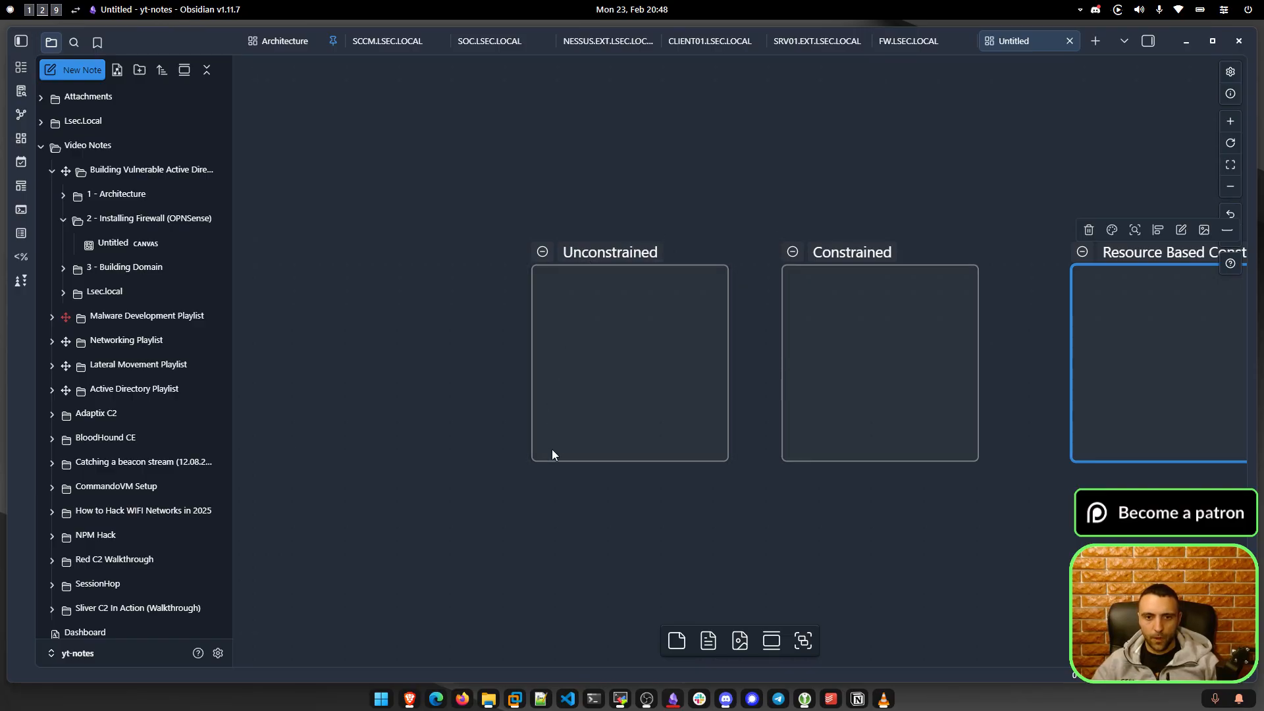
Enlarge the Unconstrained group, making it taller and wider.
{"action": "left_click_drag", "start_coordinate": [535, 463], "coordinate": [533, 501]}
{"action": "left_click_drag", "start_coordinate": [531, 424], "coordinate": [427, 435]}
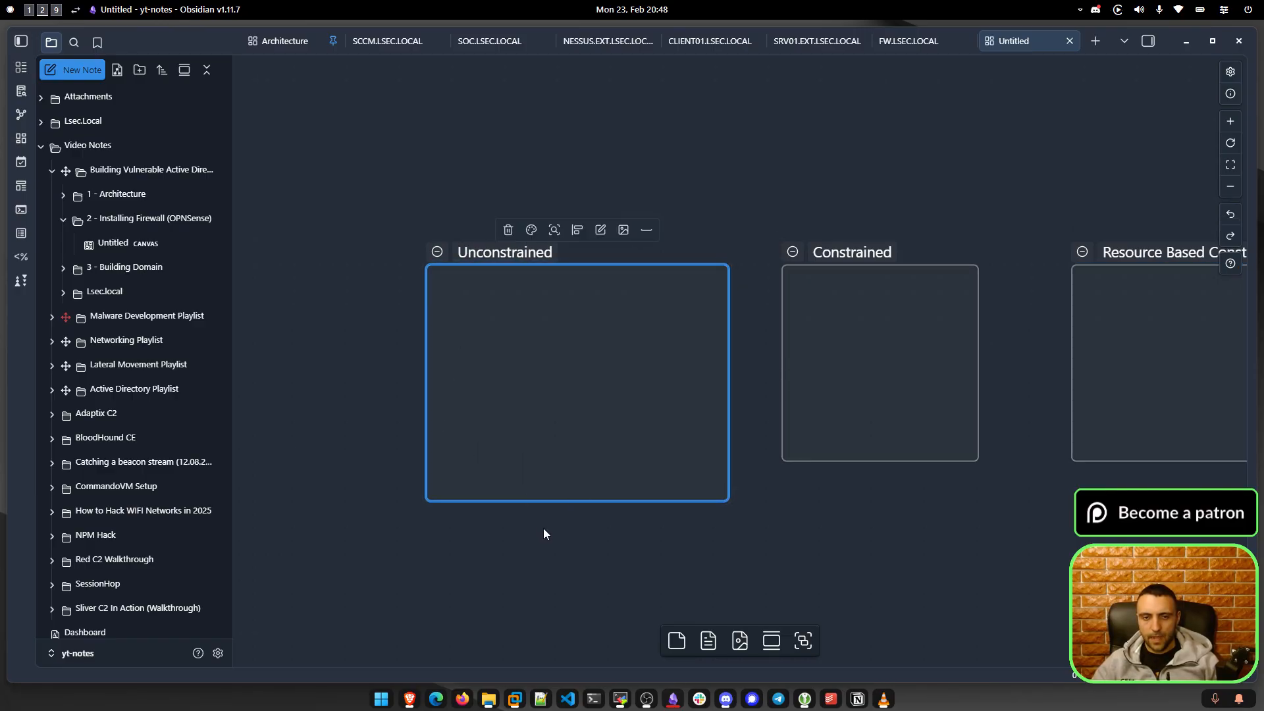
{"action": "left_click_drag", "start_coordinate": [544, 529], "coordinate": [587, 474]}
{"action": "left_click_drag", "start_coordinate": [726, 449], "coordinate": [708, 502]}
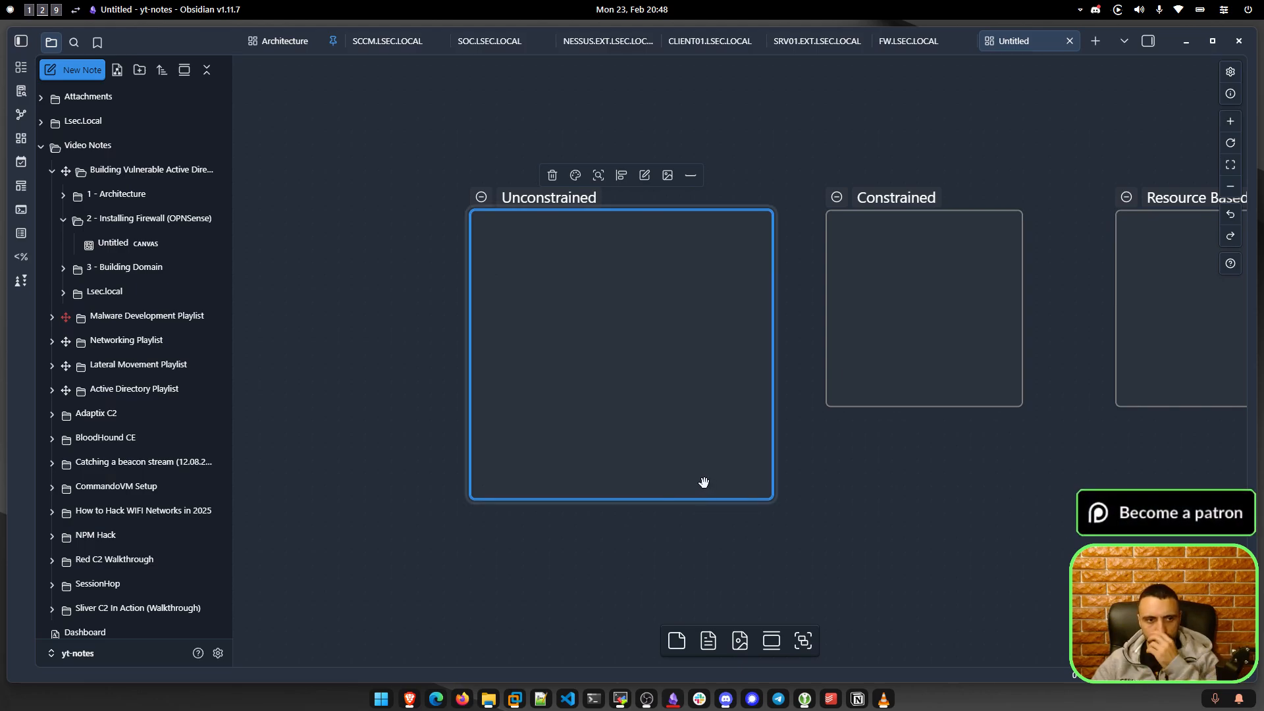
{"action": "left_click", "coordinate": [670, 465]}
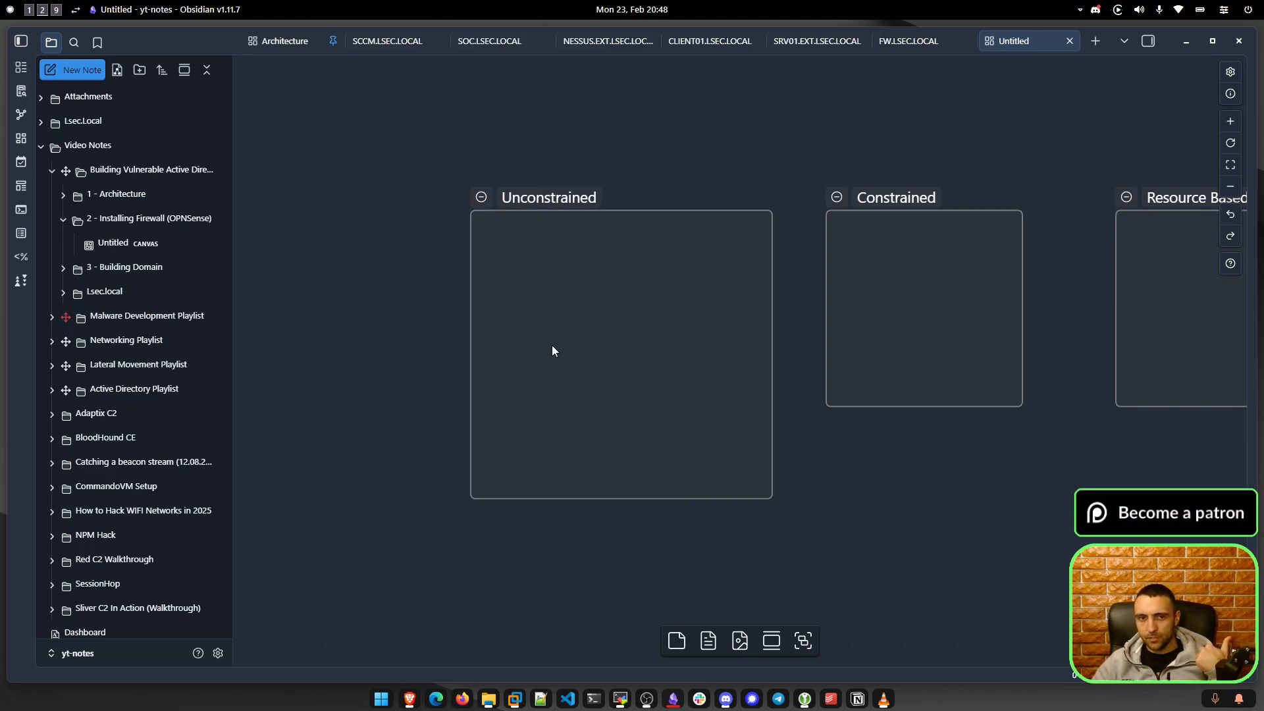
Add 'service account', 'DC' and 'Machine account' text cards stacked inside Unconstrained.
{"action": "double_click", "coordinate": [535, 255]}
{"action": "type", "text": "service account"}
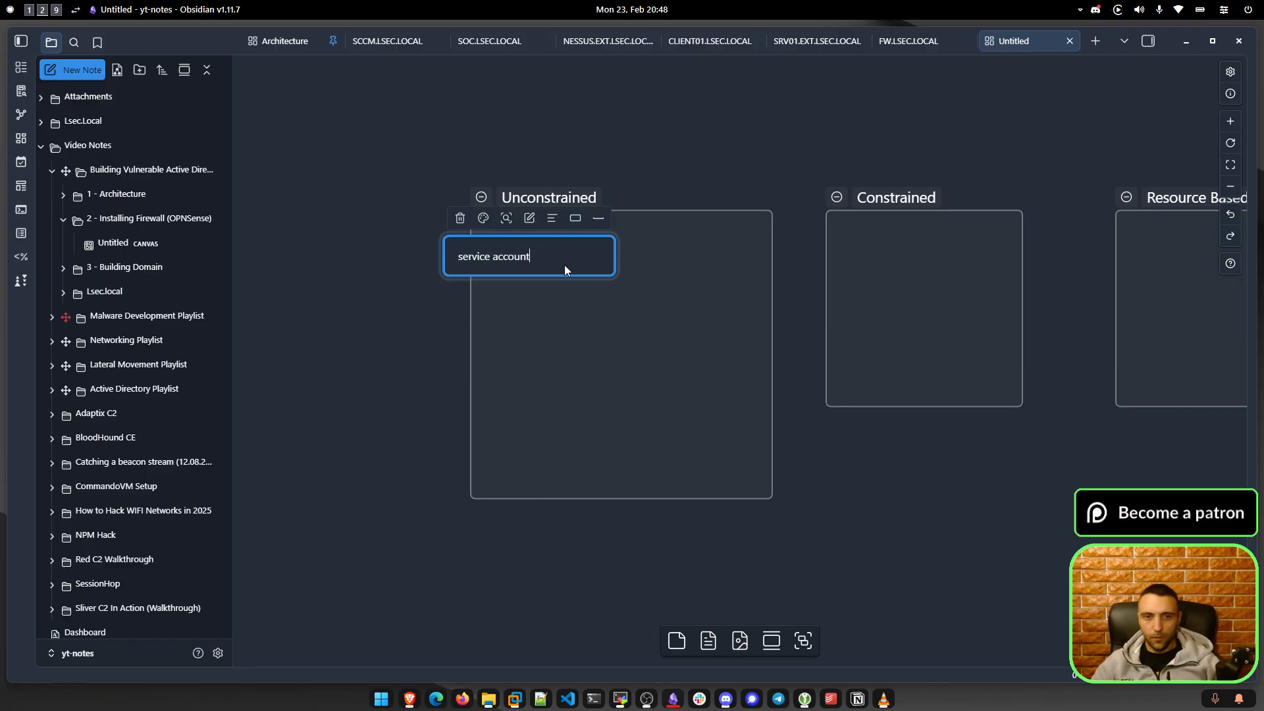
{"action": "left_click", "coordinate": [439, 325]}
{"action": "double_click", "coordinate": [542, 321]}
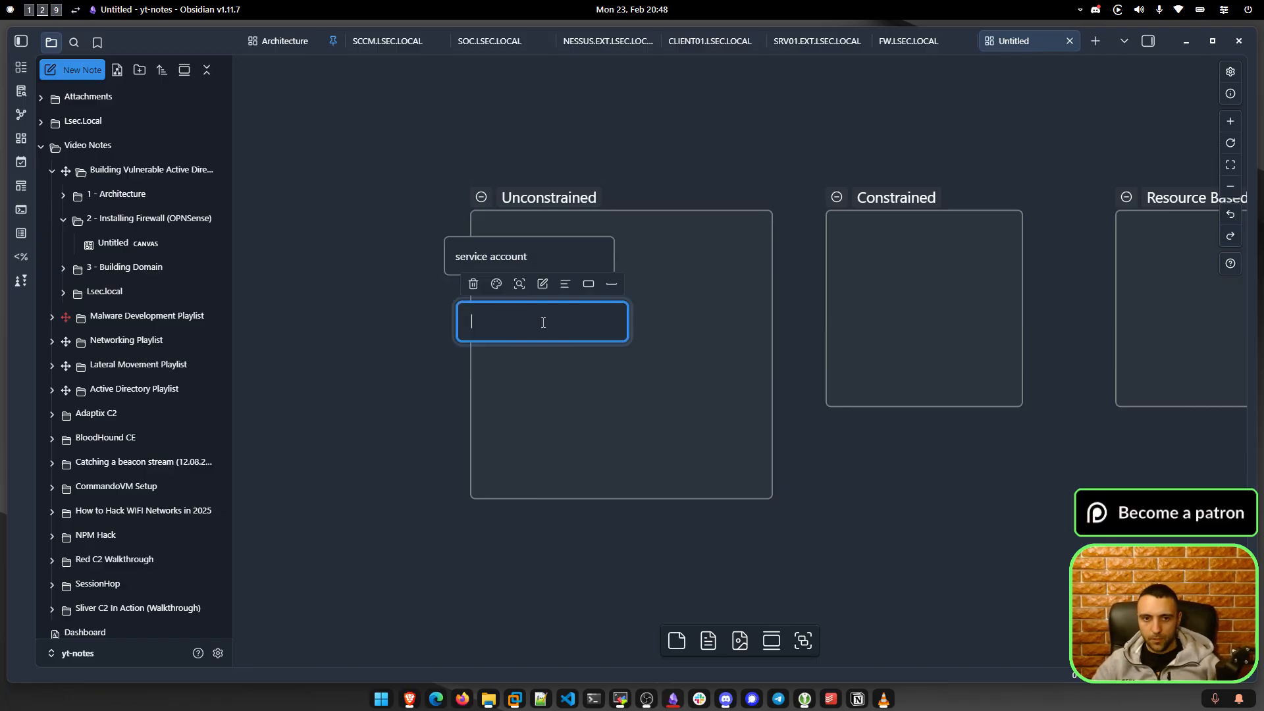
{"action": "type", "text": "DC"}
{"action": "left_click", "coordinate": [367, 387]}
{"action": "double_click", "coordinate": [556, 389]}
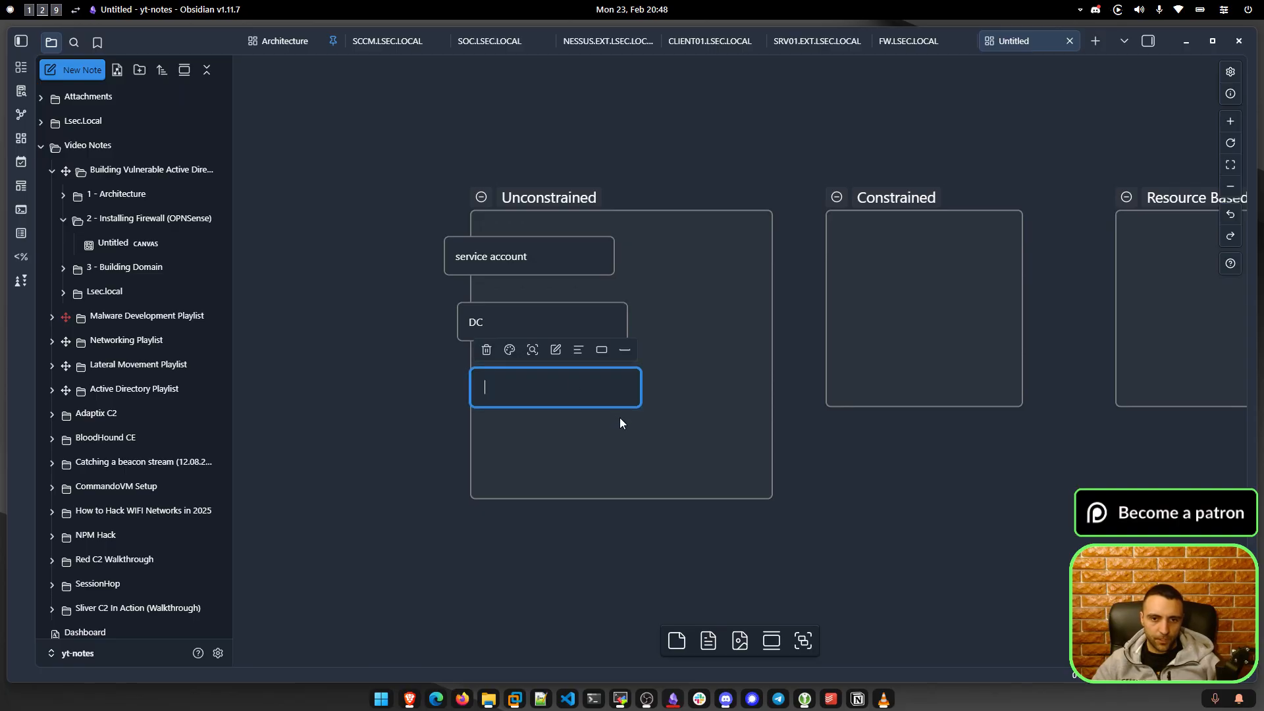
{"action": "type", "text": "Machine account"}
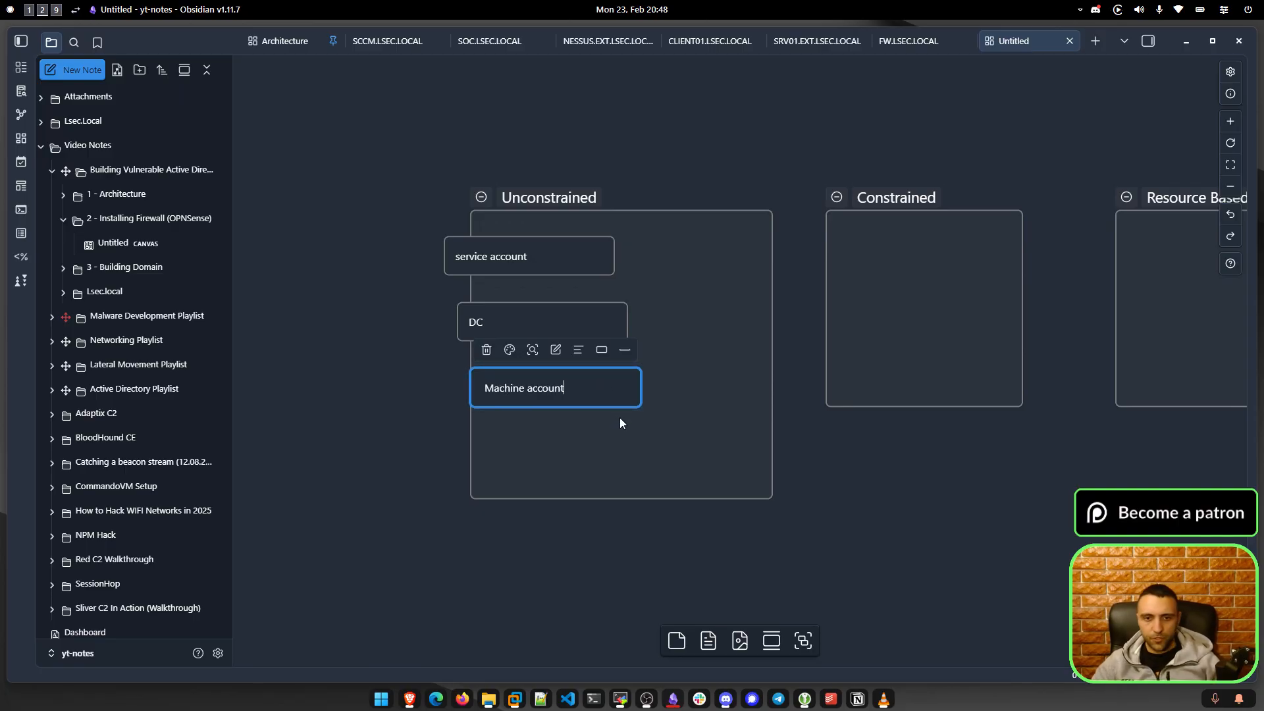
{"action": "left_click", "coordinate": [556, 429]}
Add 'User account' and 'ACL' cards below Machine account.
{"action": "double_click", "coordinate": [556, 429]}
{"action": "type", "text": "User account"}
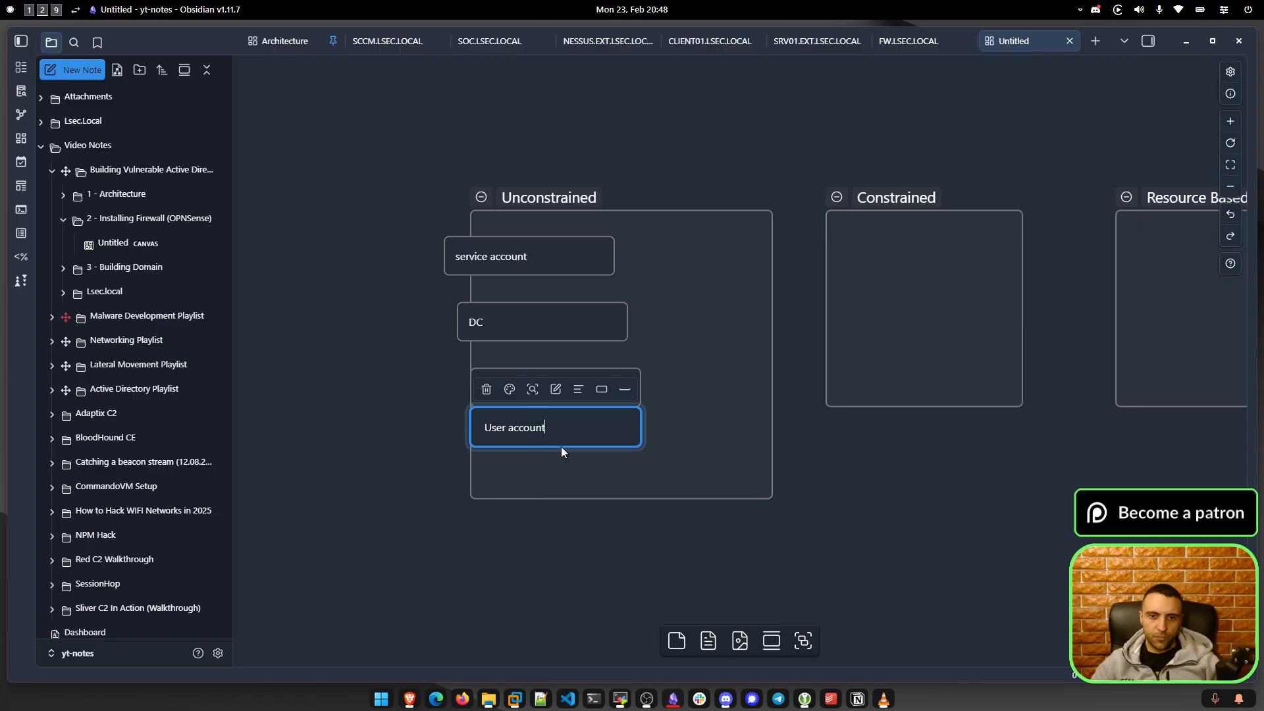
{"action": "left_click", "coordinate": [629, 476]}
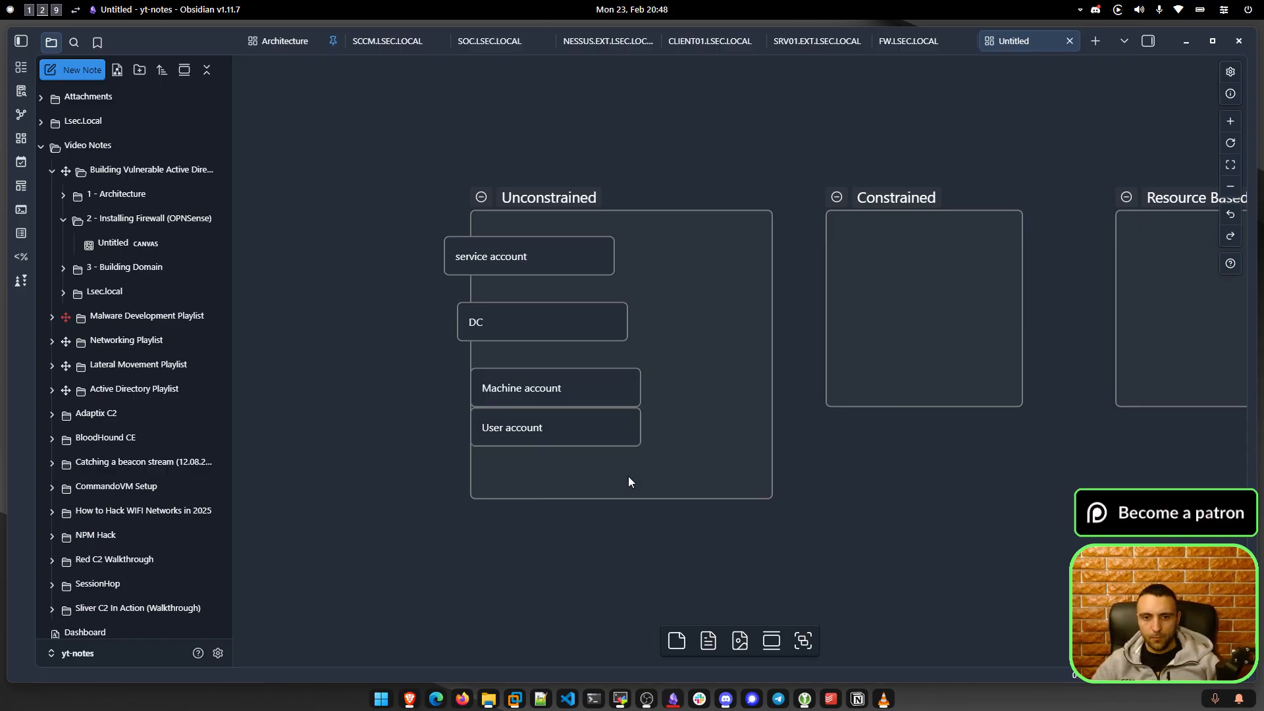
{"action": "double_click", "coordinate": [628, 476]}
{"action": "type", "text": "ACL"}
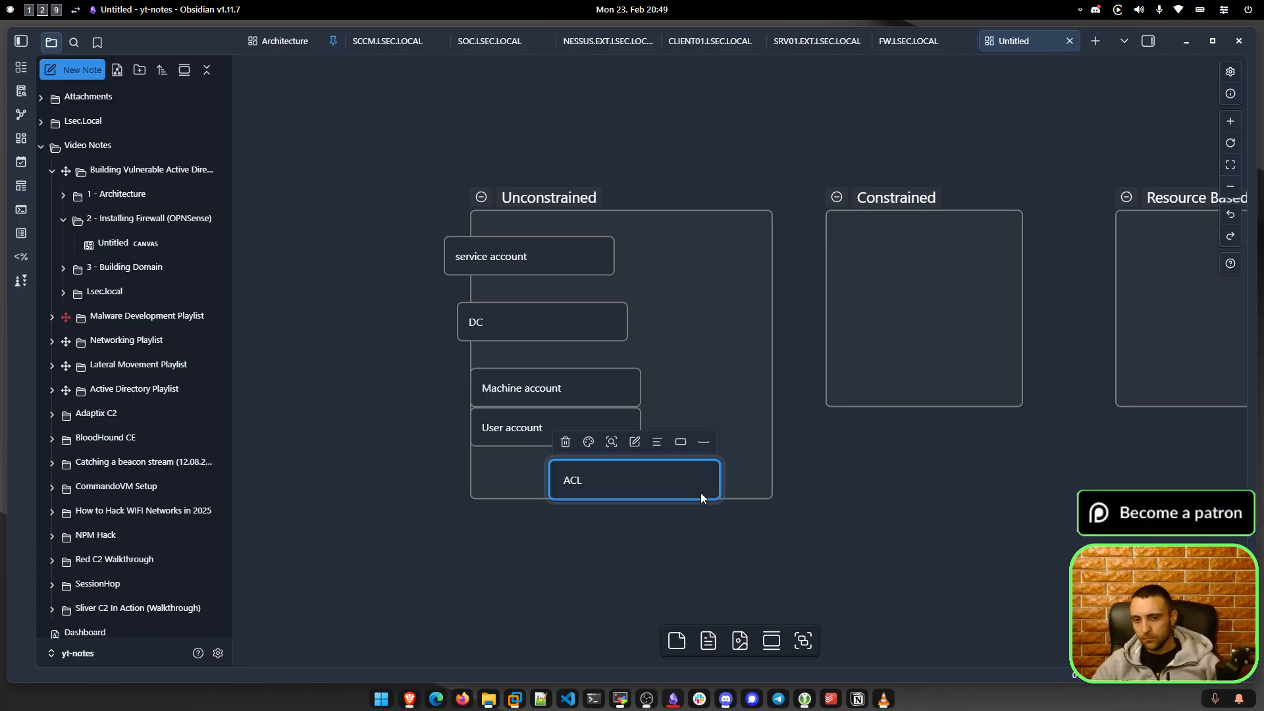
Extend the Unconstrained group downward and spread its five cards apart.
{"action": "left_click_drag", "start_coordinate": [744, 503], "coordinate": [737, 607]}
{"action": "left_click_drag", "start_coordinate": [626, 488], "coordinate": [586, 555]}
{"action": "left_click_drag", "start_coordinate": [505, 430], "coordinate": [629, 481]}
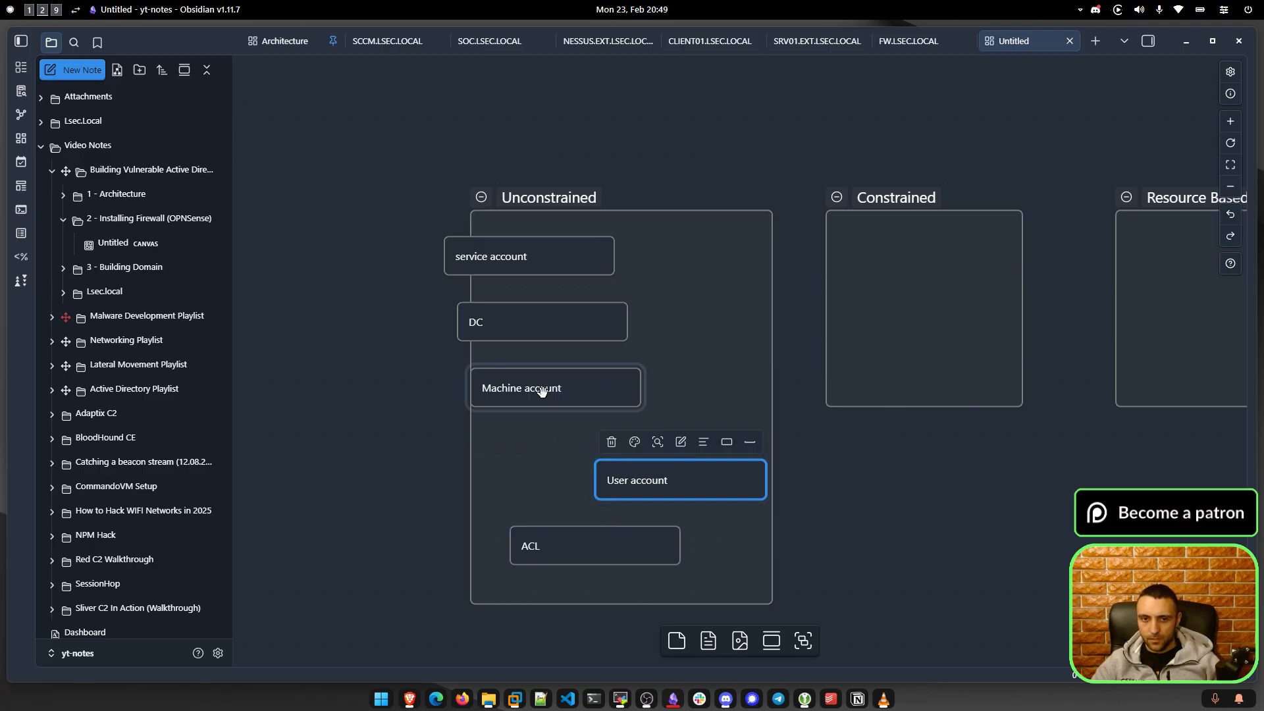
{"action": "left_click_drag", "start_coordinate": [543, 392], "coordinate": [557, 390]}
{"action": "left_click_drag", "start_coordinate": [545, 322], "coordinate": [637, 327]}
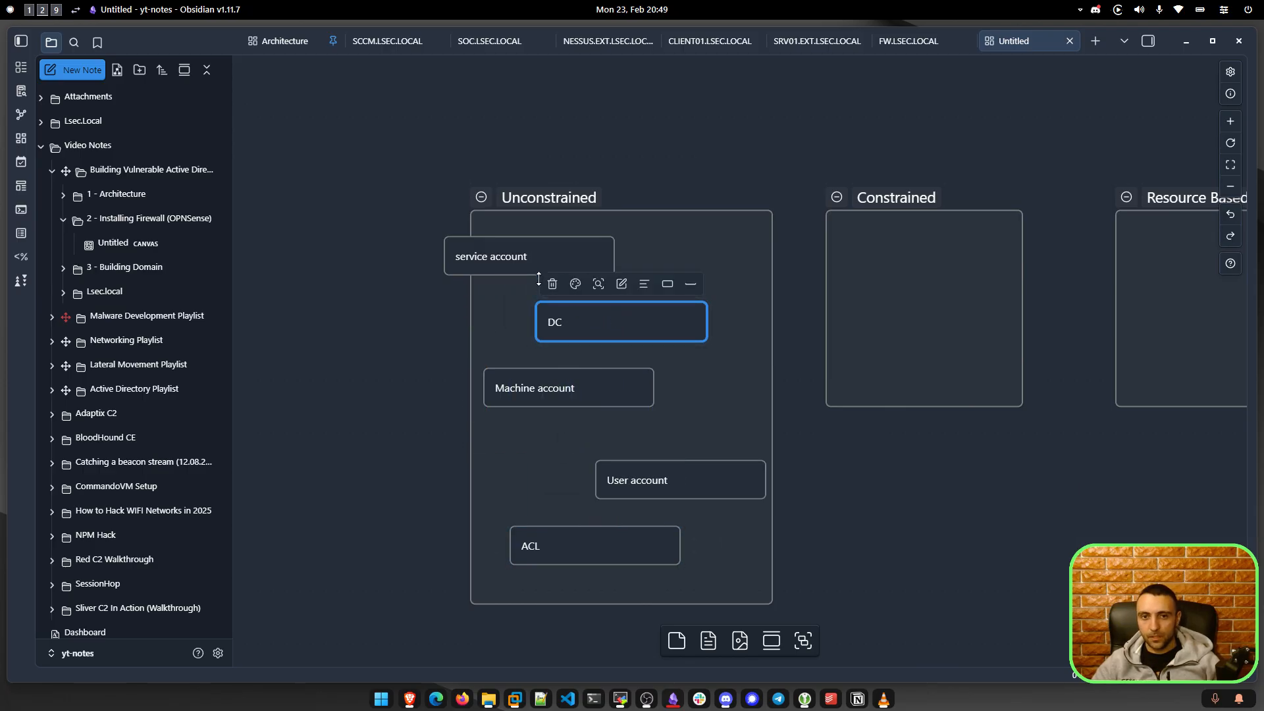
{"action": "left_click_drag", "start_coordinate": [525, 260], "coordinate": [628, 259]}
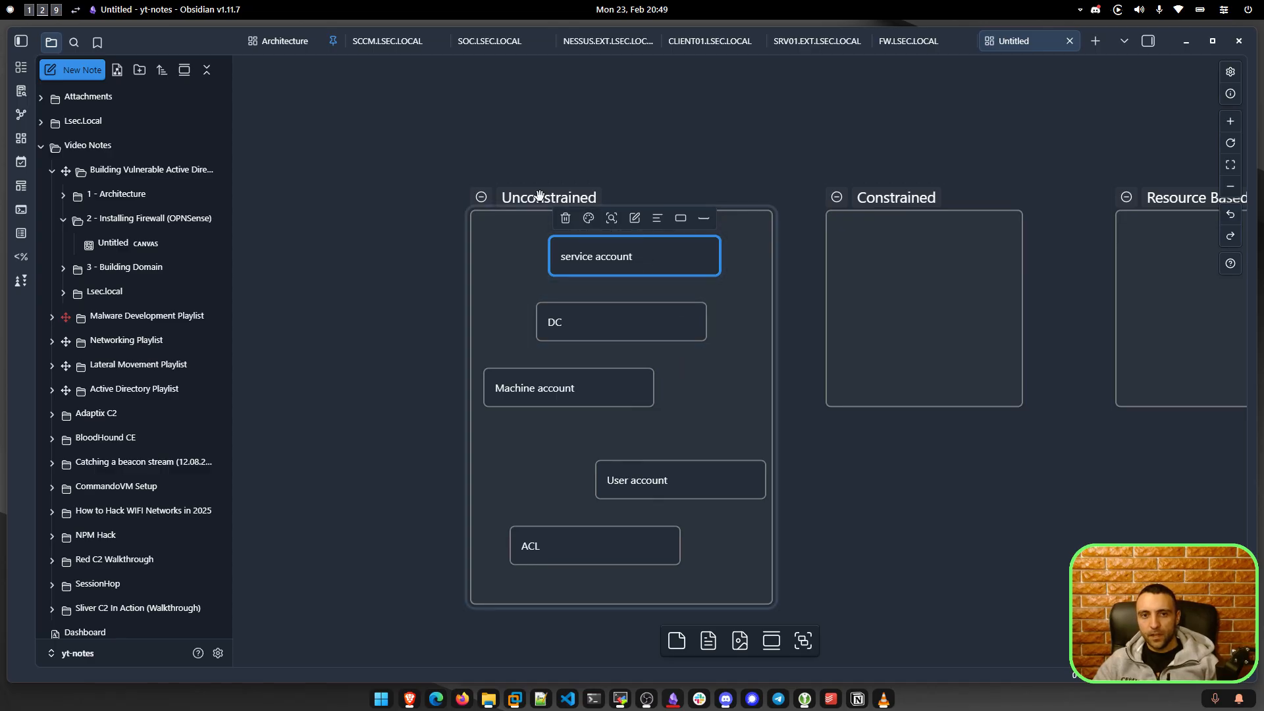
Move the Unconstrained group left and bring Constrained closer to it.
{"action": "left_click_drag", "start_coordinate": [535, 196], "coordinate": [417, 196]}
{"action": "left_click_drag", "start_coordinate": [841, 358], "coordinate": [876, 325]}
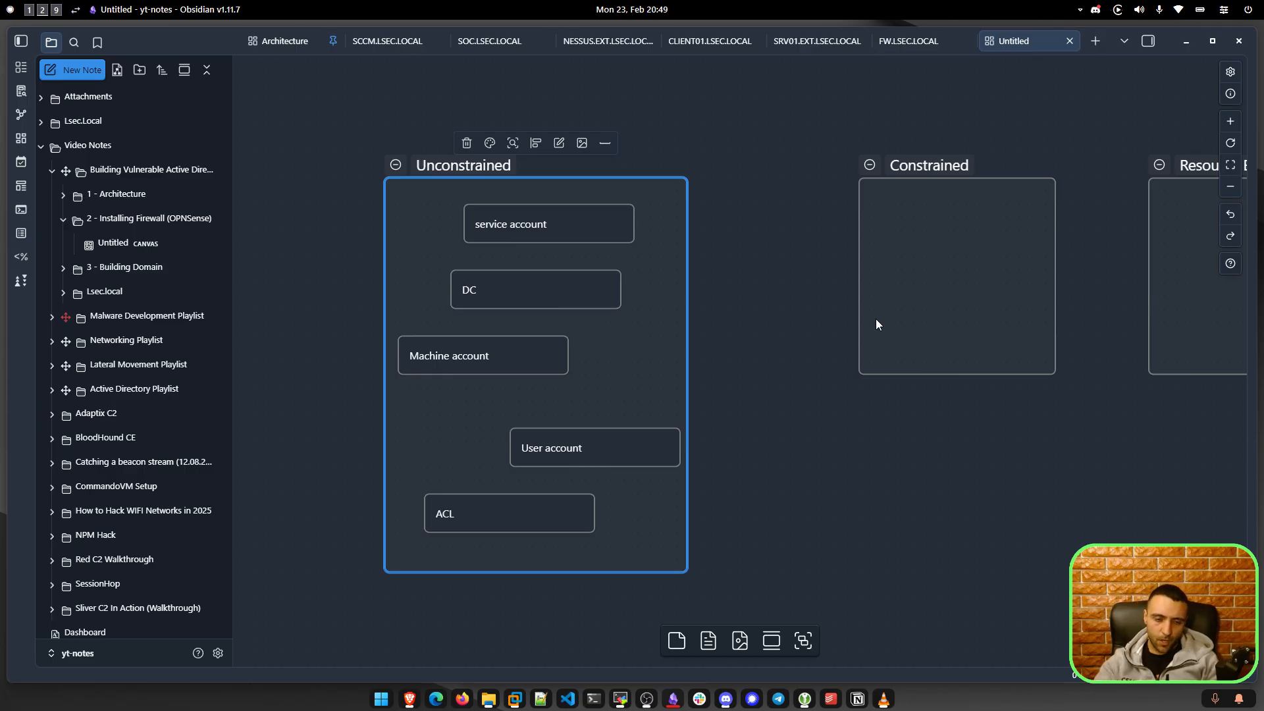
{"action": "left_click_drag", "start_coordinate": [909, 166], "coordinate": [875, 172]}
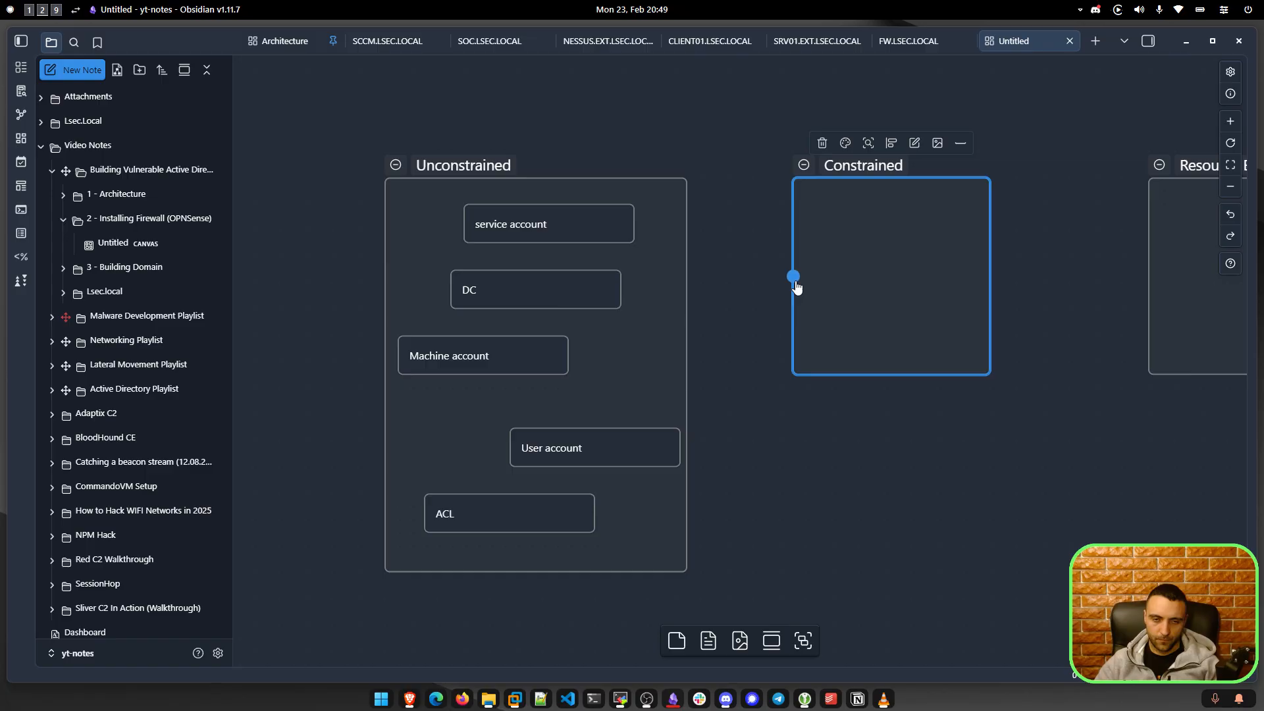
Delete the service account, DC, Machine account, User account and ACL cards from Unconstrained.
{"action": "scroll", "coordinate": [691, 349], "scroll_direction": "left", "scroll_amount": 2}
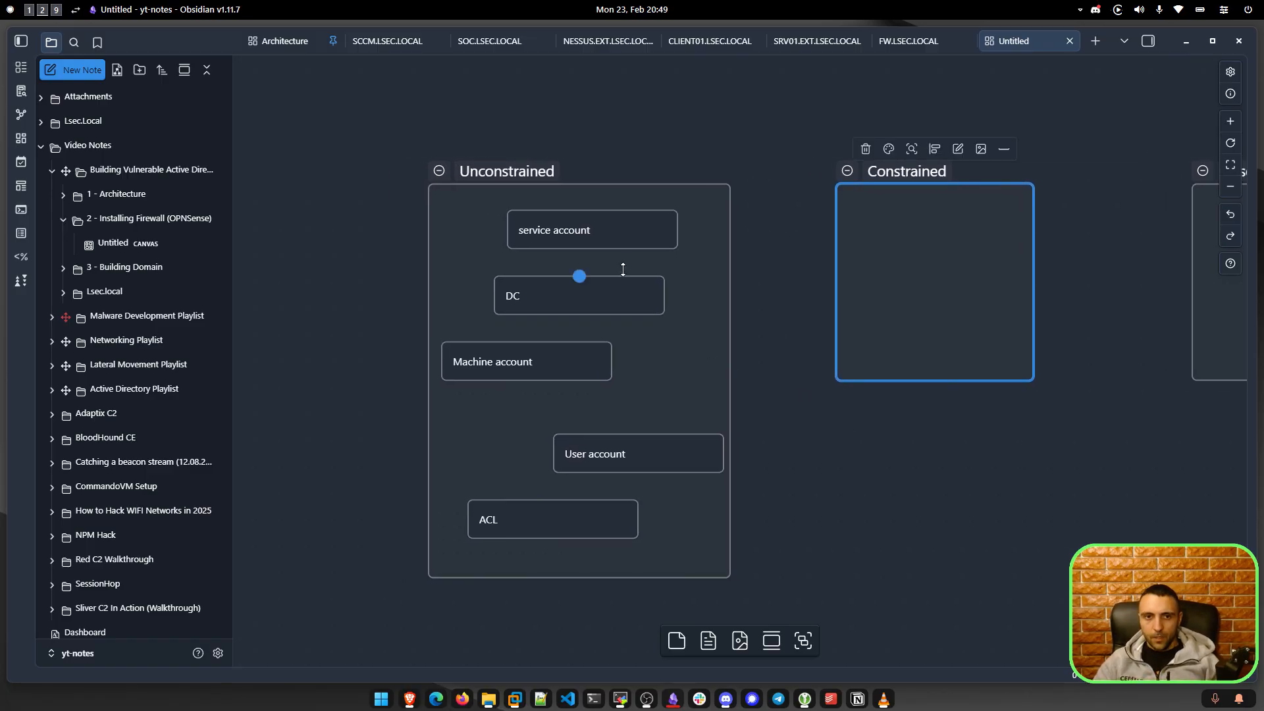
{"action": "left_click", "coordinate": [607, 223]}
{"action": "key", "text": "Delete"}
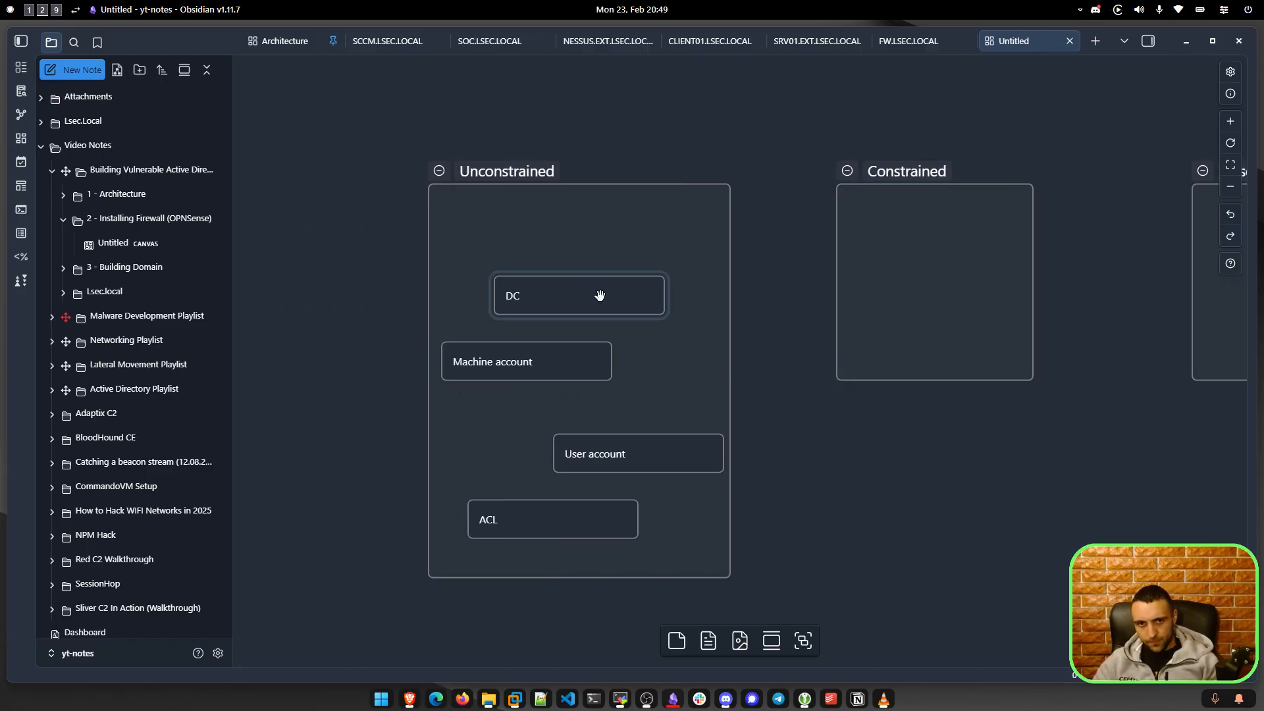
{"action": "left_click", "coordinate": [598, 294]}
{"action": "key", "text": "Delete"}
{"action": "left_click", "coordinate": [595, 359]}
{"action": "key", "text": "Delete"}
{"action": "left_click", "coordinate": [645, 448]}
{"action": "key", "text": "Delete"}
{"action": "left_click", "coordinate": [573, 519]}
{"action": "key", "text": "Delete"}
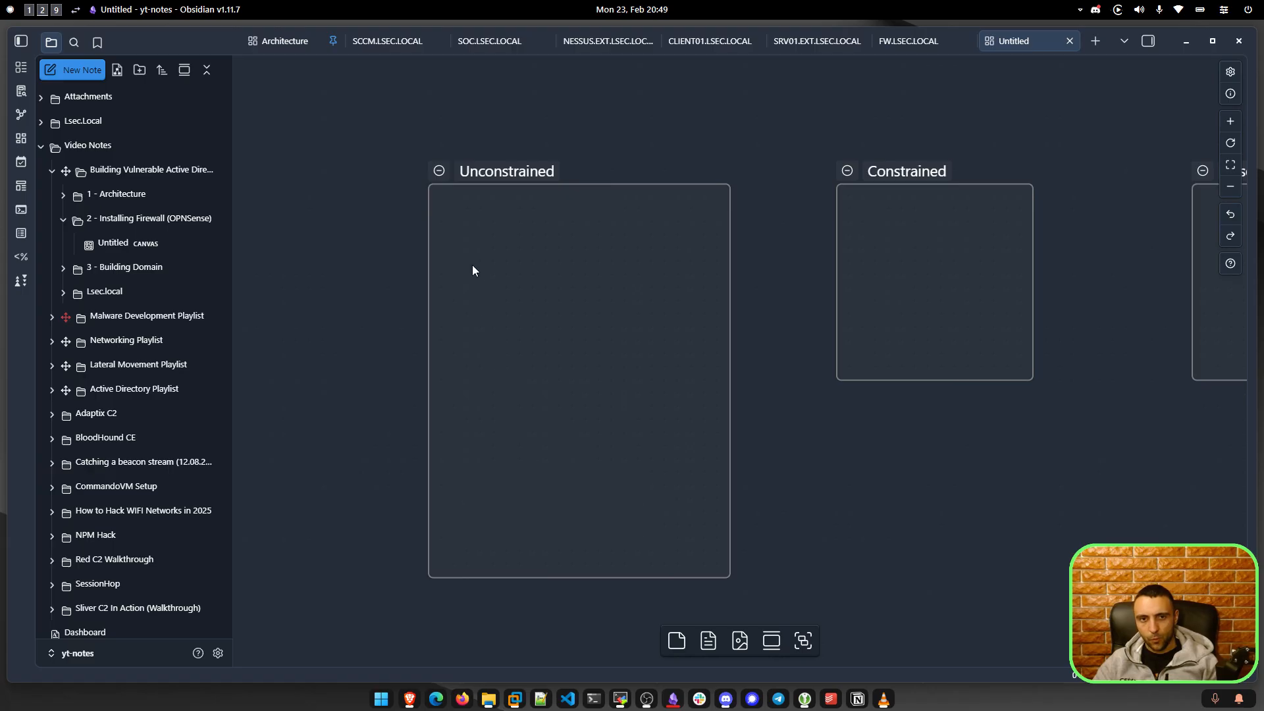
{"action": "left_click_drag", "start_coordinate": [386, 154], "coordinate": [759, 598]}
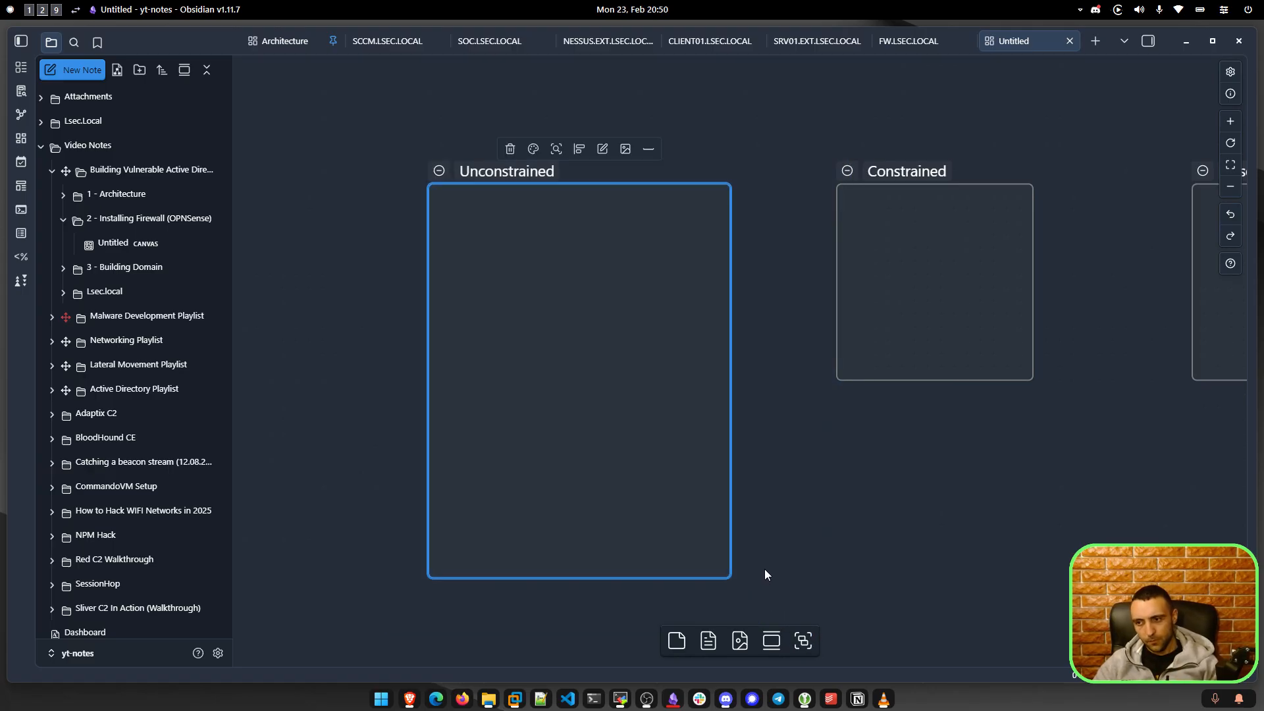
Create a 'Machine Account' card at the top of the Unconstrained group.
{"action": "left_click", "coordinate": [765, 570]}
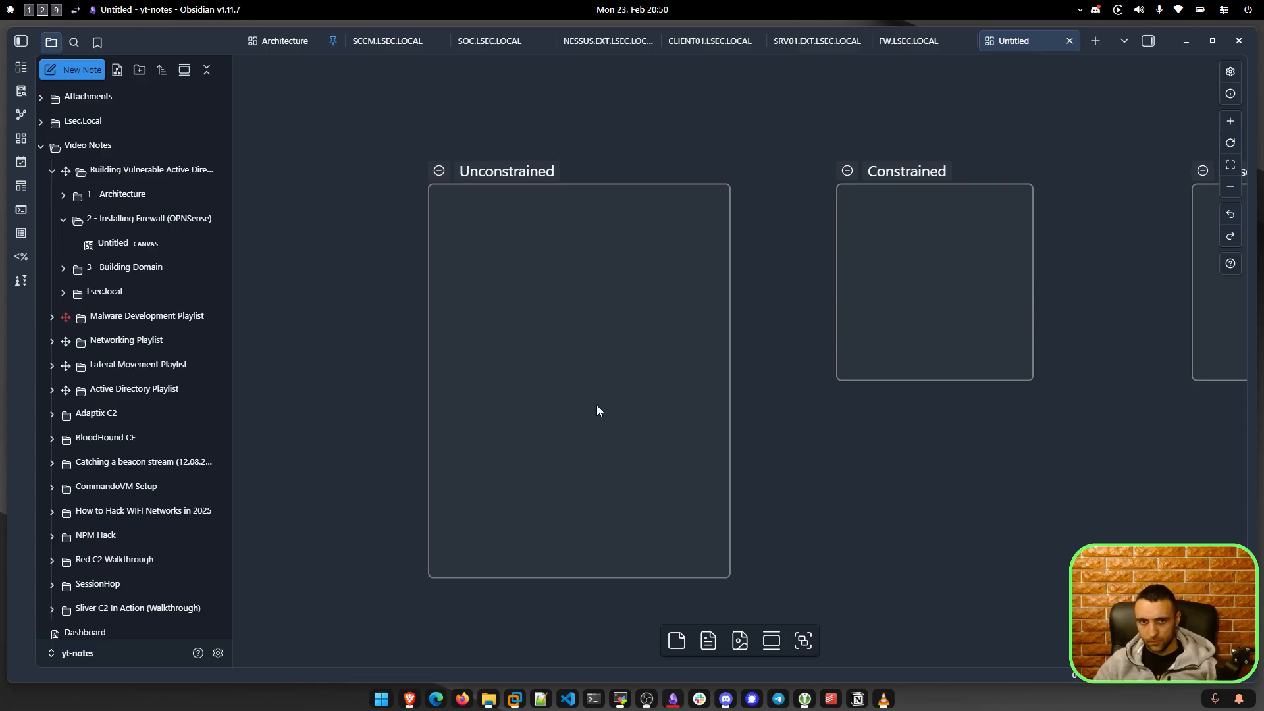
{"action": "double_click", "coordinate": [487, 270]}
{"action": "left_click_drag", "start_coordinate": [441, 268], "coordinate": [516, 262]}
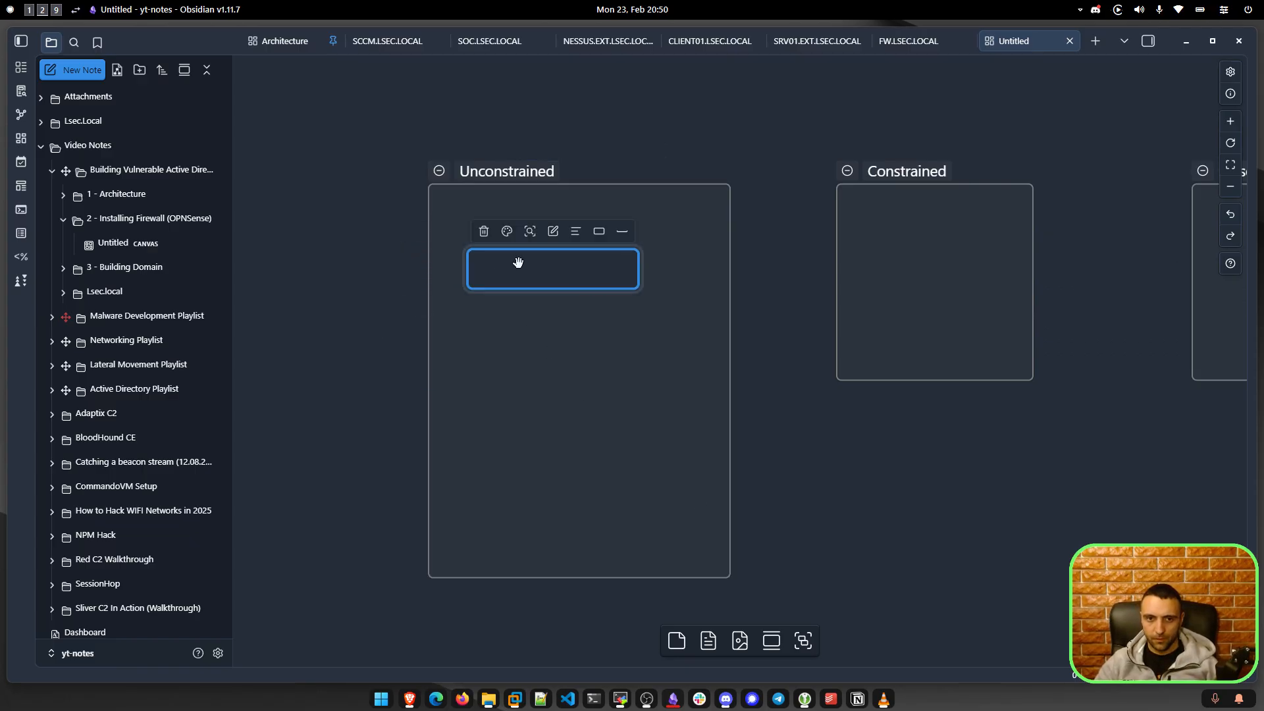
{"action": "double_click", "coordinate": [516, 262]}
{"action": "type", "text": "Machine Account"}
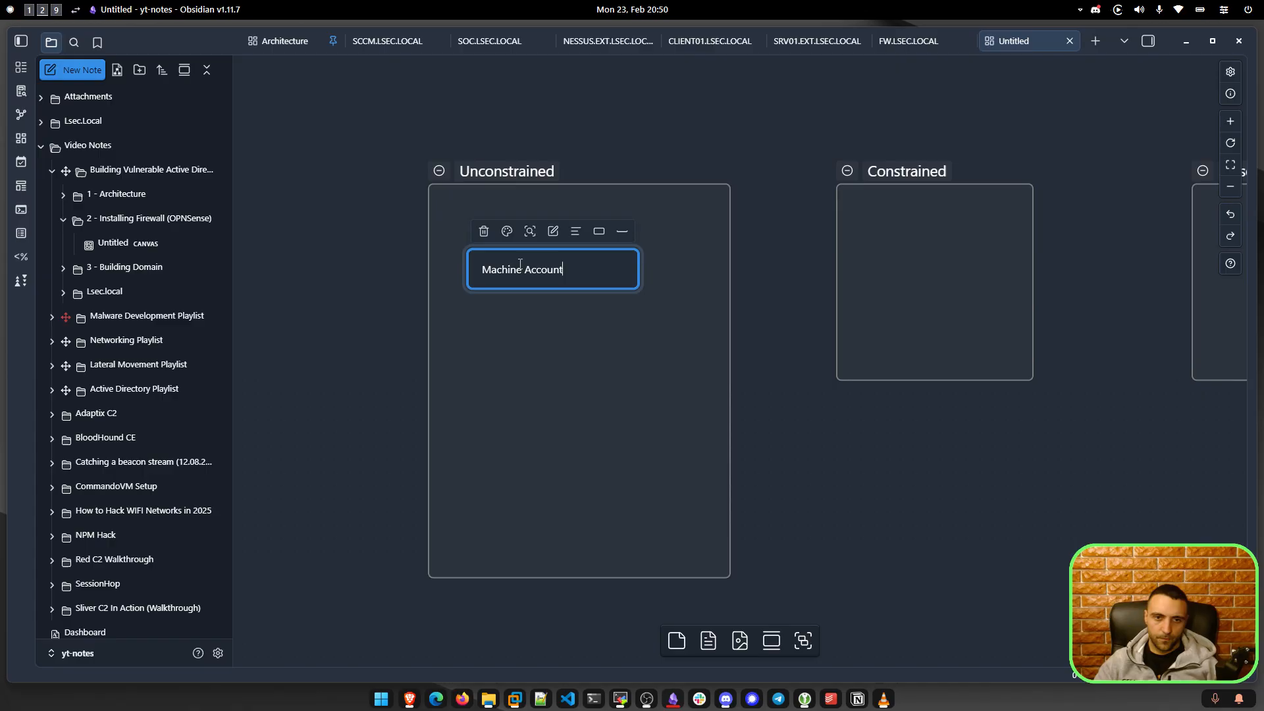
{"action": "key", "text": "Escape"}
Add a 'User Account' card aligned beneath Machine Account.
{"action": "double_click", "coordinate": [505, 360]}
{"action": "type", "text": "Us"}
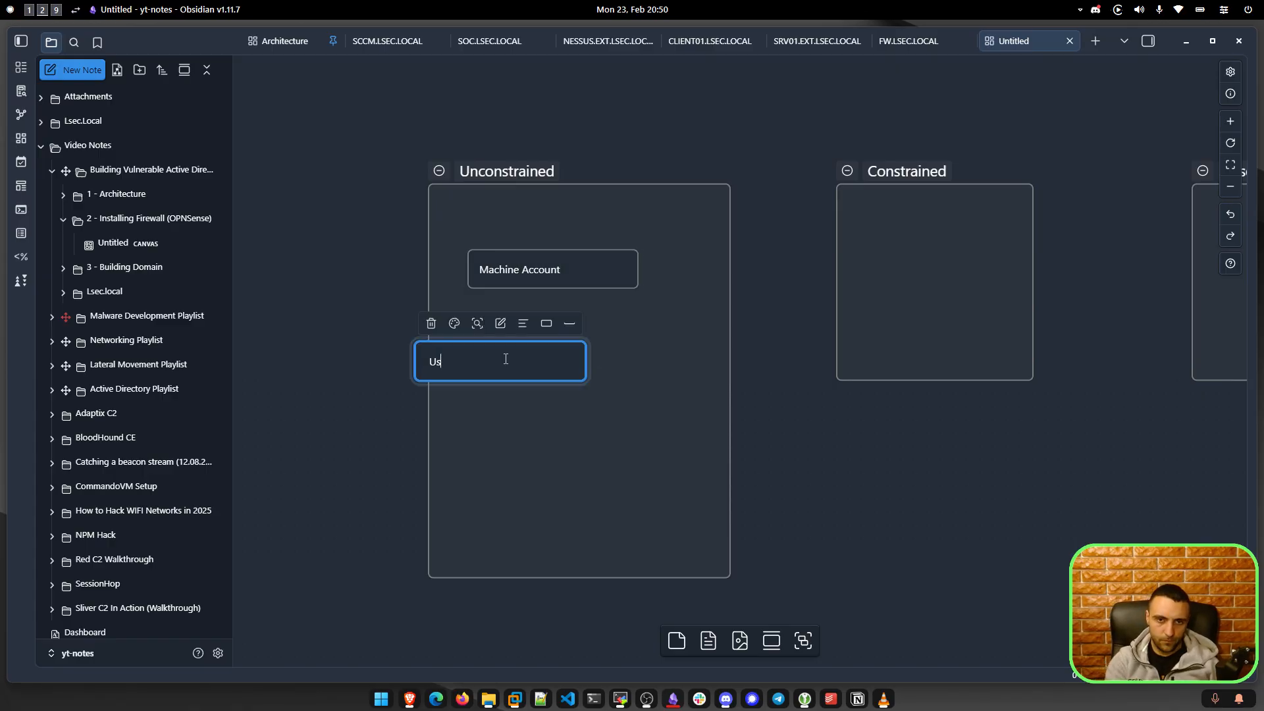
{"action": "type", "text": "er Account"}
{"action": "left_click", "coordinate": [381, 273]}
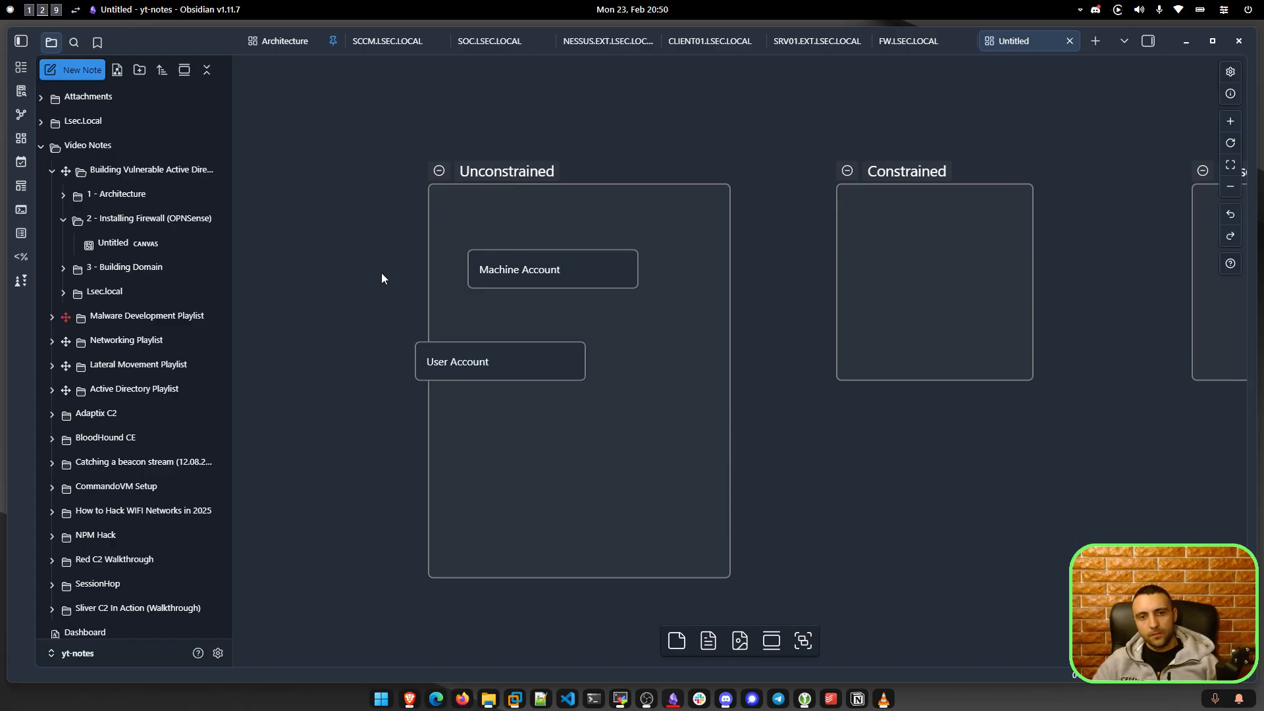
{"action": "left_click_drag", "start_coordinate": [444, 361], "coordinate": [503, 363]}
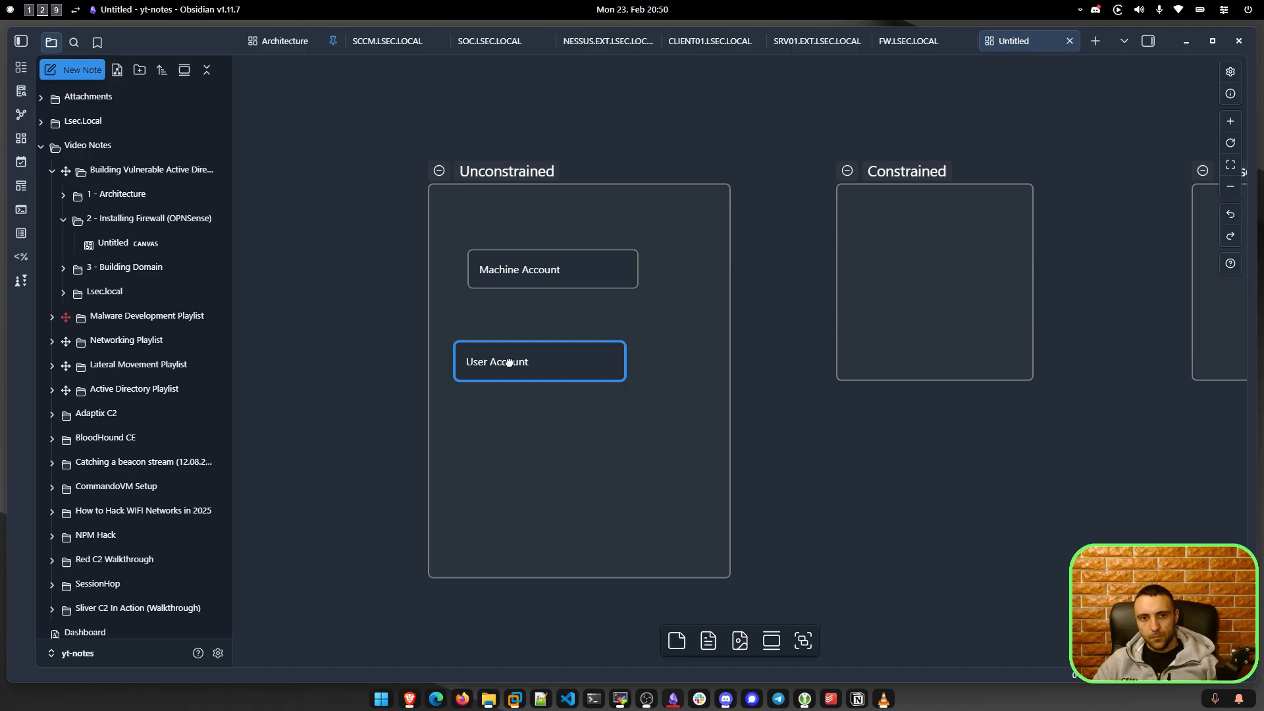
{"action": "left_click_drag", "start_coordinate": [397, 146], "coordinate": [606, 207]}
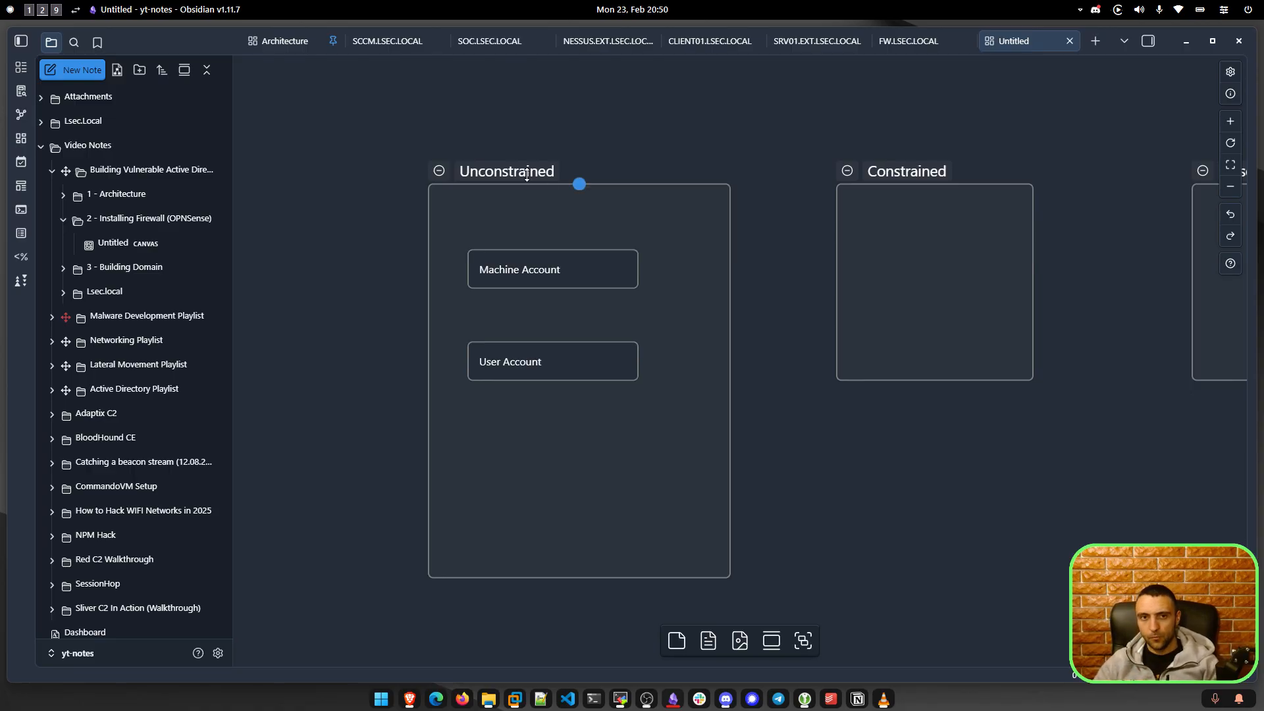
{"action": "left_click_drag", "start_coordinate": [333, 130], "coordinate": [632, 222]}
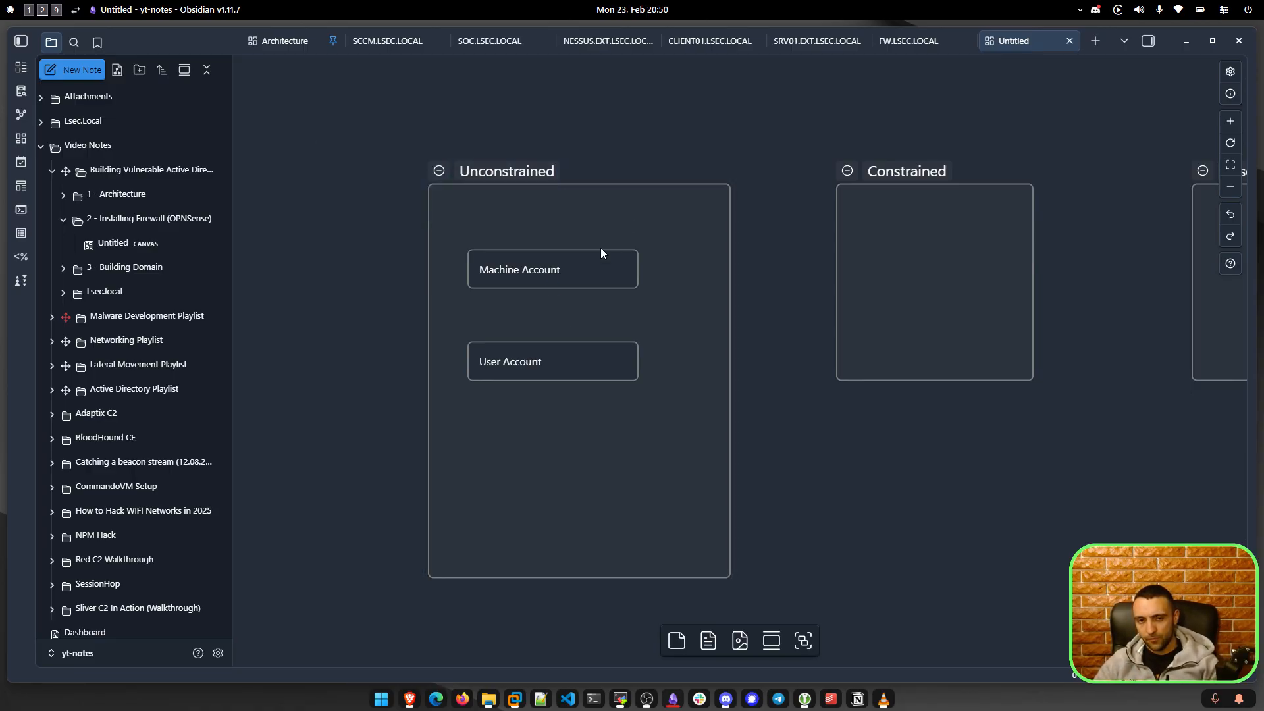
Add a 'DC' card near the bottom of the group.
{"action": "double_click", "coordinate": [510, 494]}
{"action": "type", "text": "DC"}
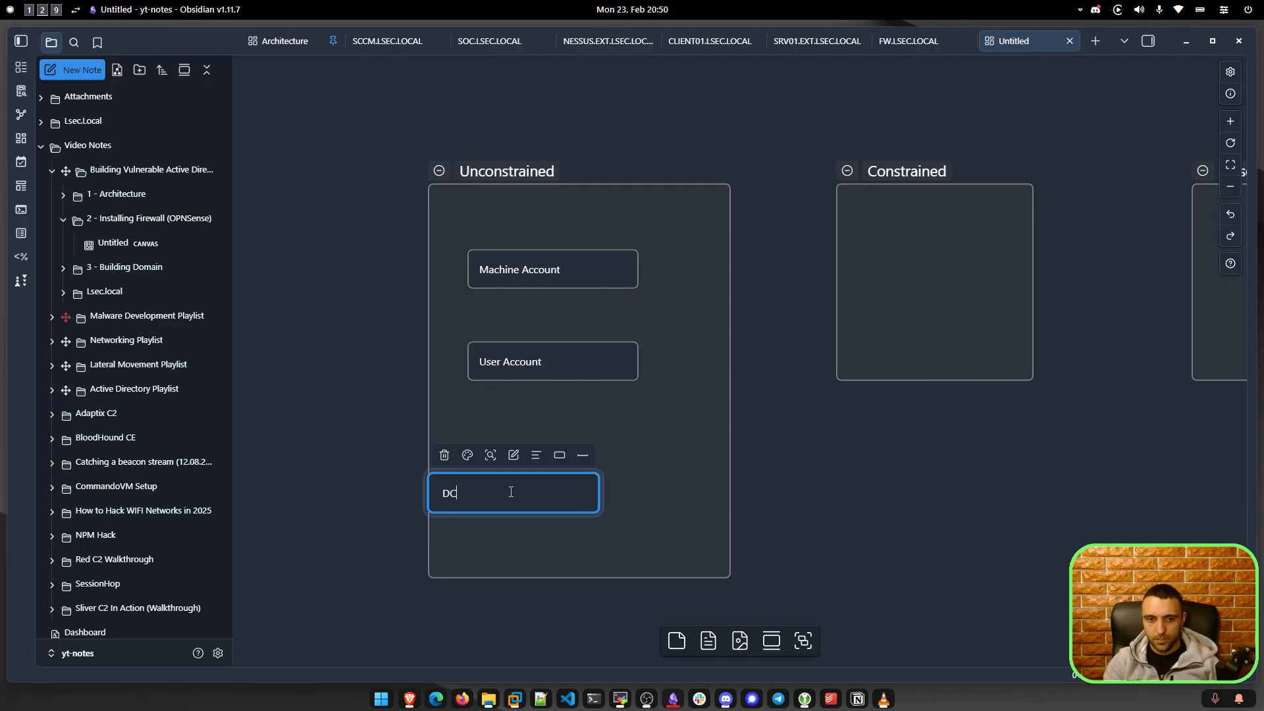
{"action": "key", "text": "Escape"}
{"action": "left_click_drag", "start_coordinate": [520, 492], "coordinate": [550, 490]}
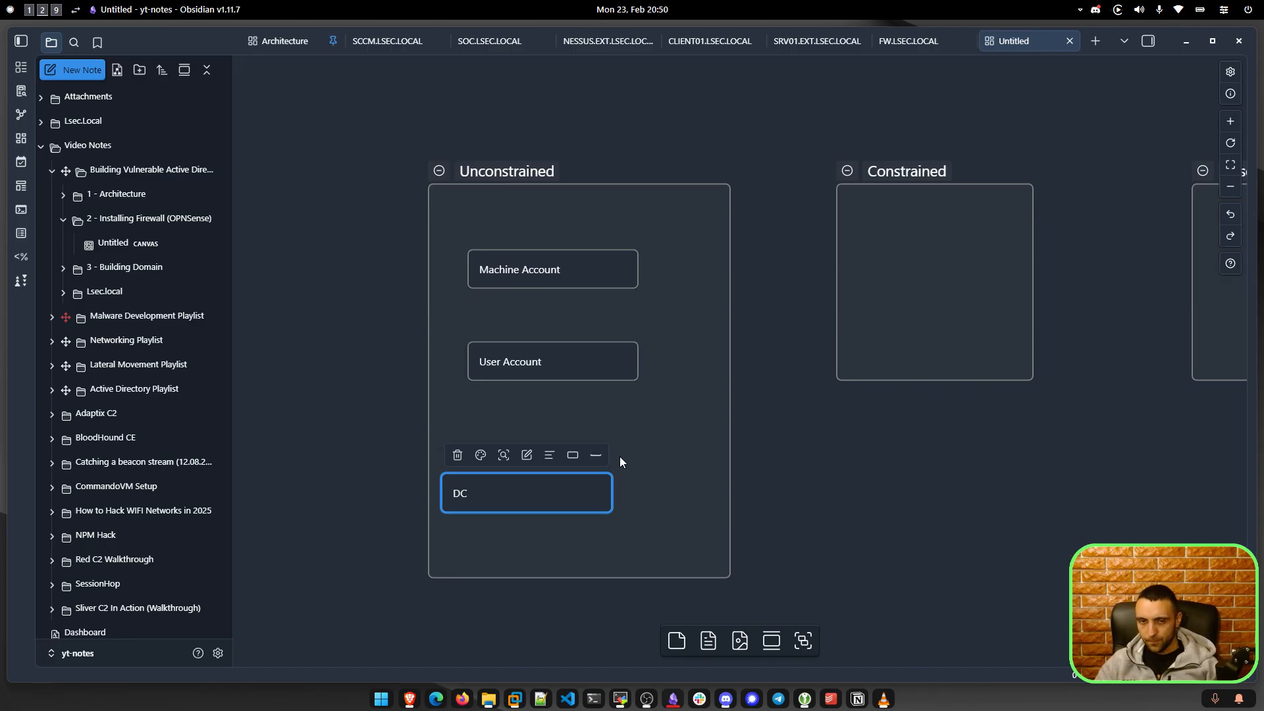
Nudge the Constrained group left and drag it taller and wider to match Unconstrained.
{"action": "left_click", "coordinate": [969, 453]}
{"action": "left_click_drag", "start_coordinate": [970, 453], "coordinate": [775, 452]}
{"action": "left_click_drag", "start_coordinate": [713, 170], "coordinate": [696, 169]}
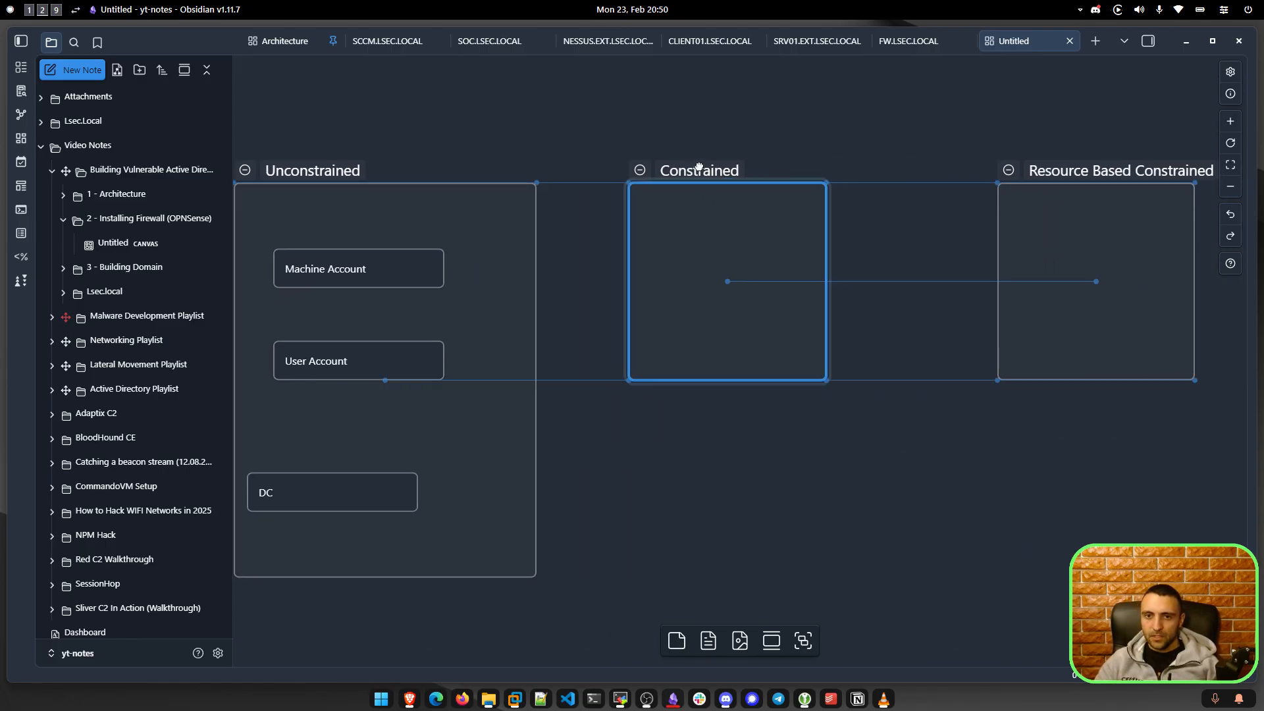
{"action": "left_click_drag", "start_coordinate": [827, 382], "coordinate": [918, 589]}
{"action": "left_click", "coordinate": [764, 353]}
{"action": "left_click_drag", "start_coordinate": [949, 416], "coordinate": [998, 409]}
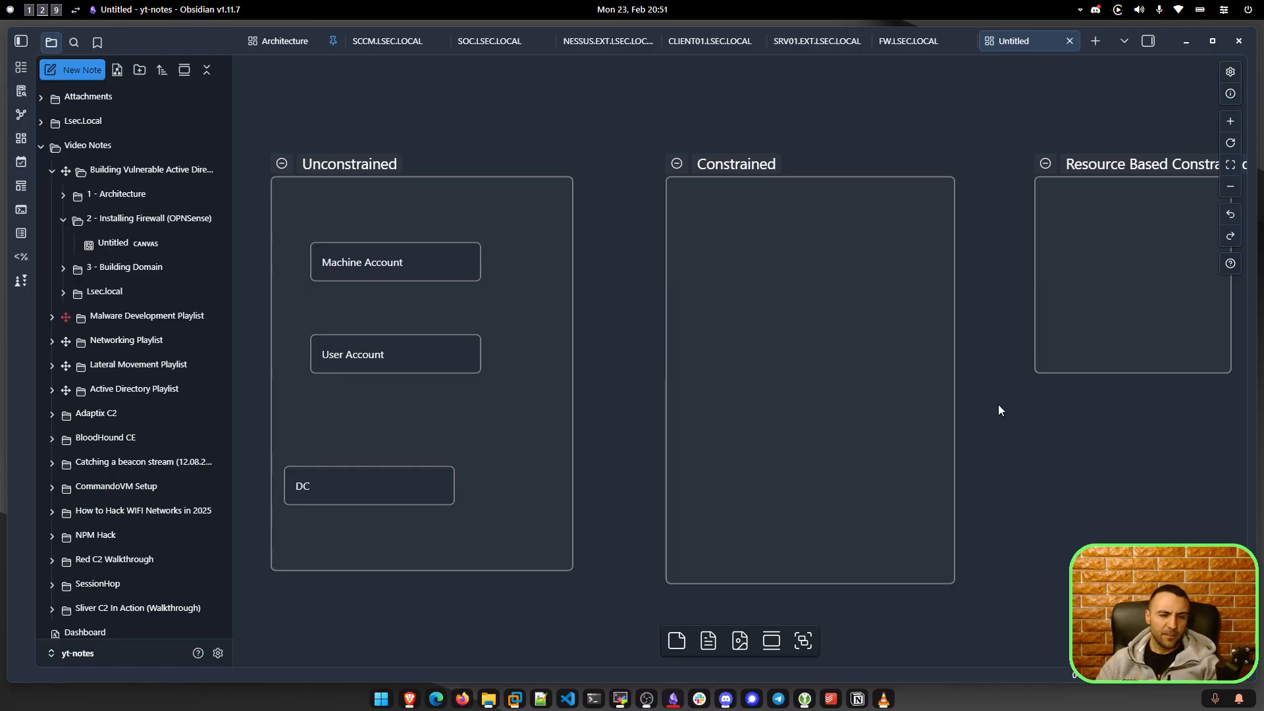
{"action": "scroll", "coordinate": [954, 375], "scroll_direction": "up", "scroll_amount": 1}
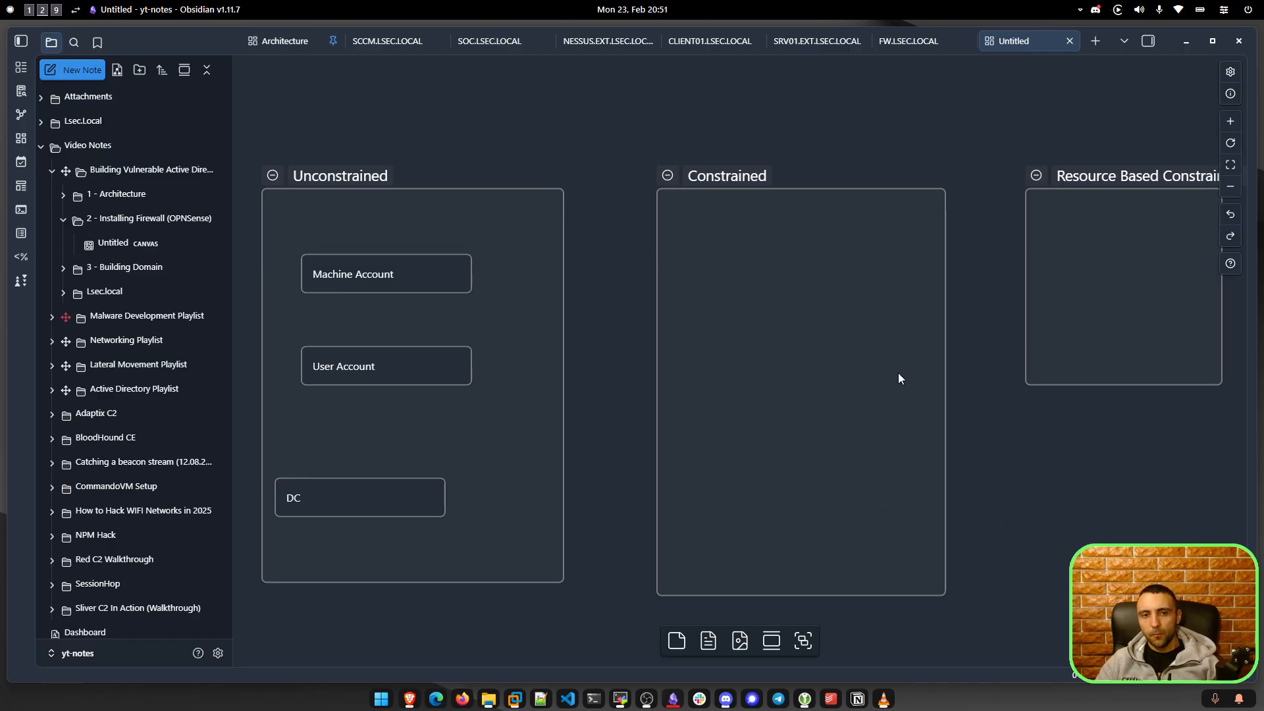
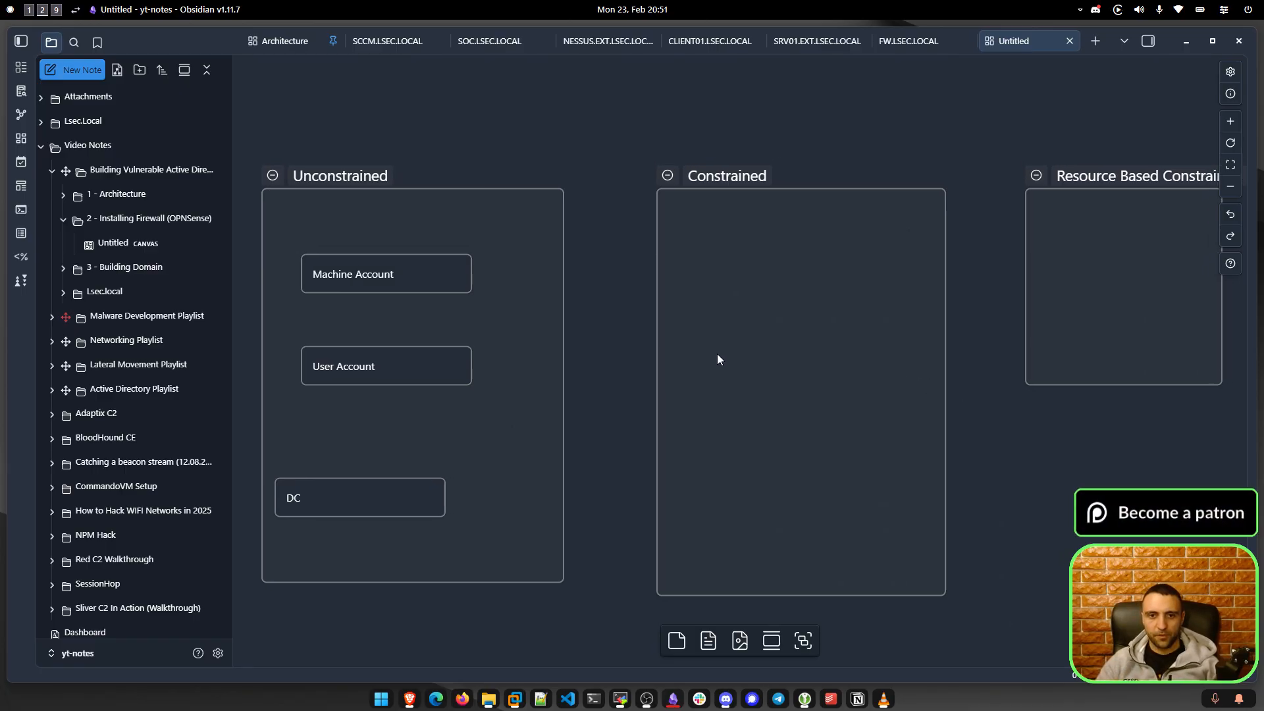
Add a 'user account' card near the top of the Constrained group.
{"action": "scroll", "coordinate": [720, 358], "scroll_direction": "left", "scroll_amount": 5}
{"action": "left_click", "coordinate": [523, 230]}
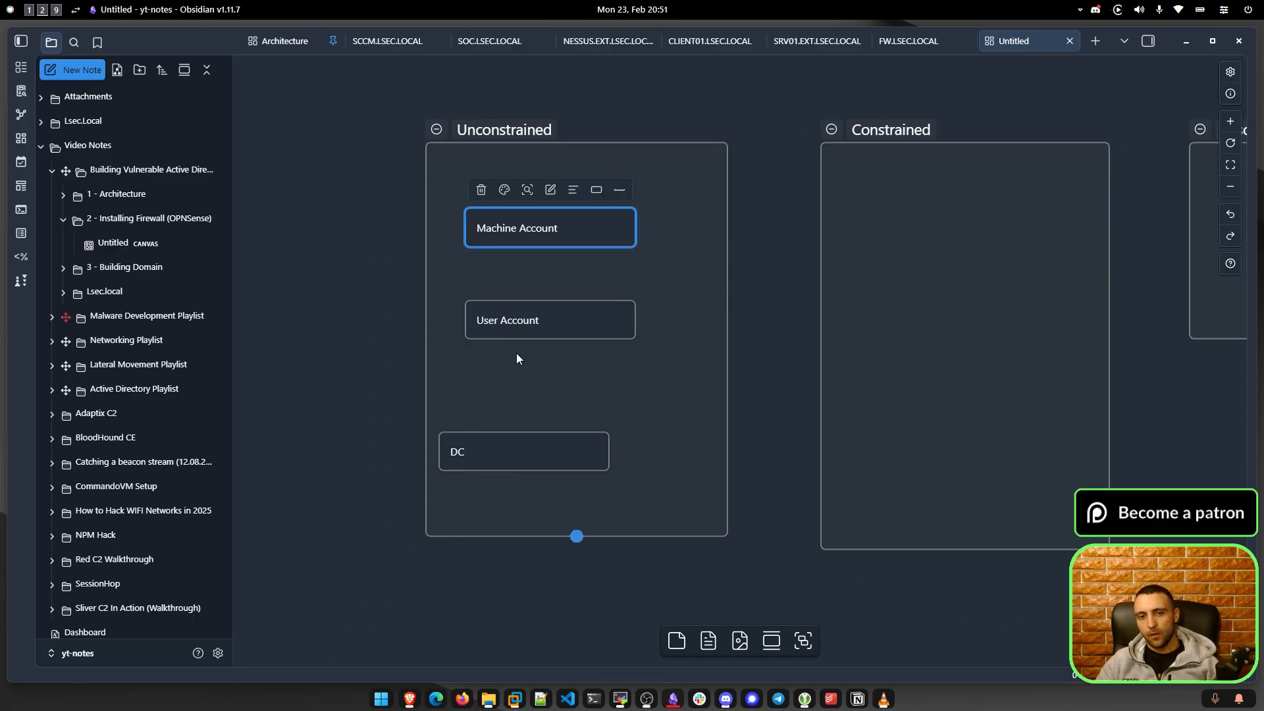
{"action": "mouse_move", "coordinate": [495, 239]}
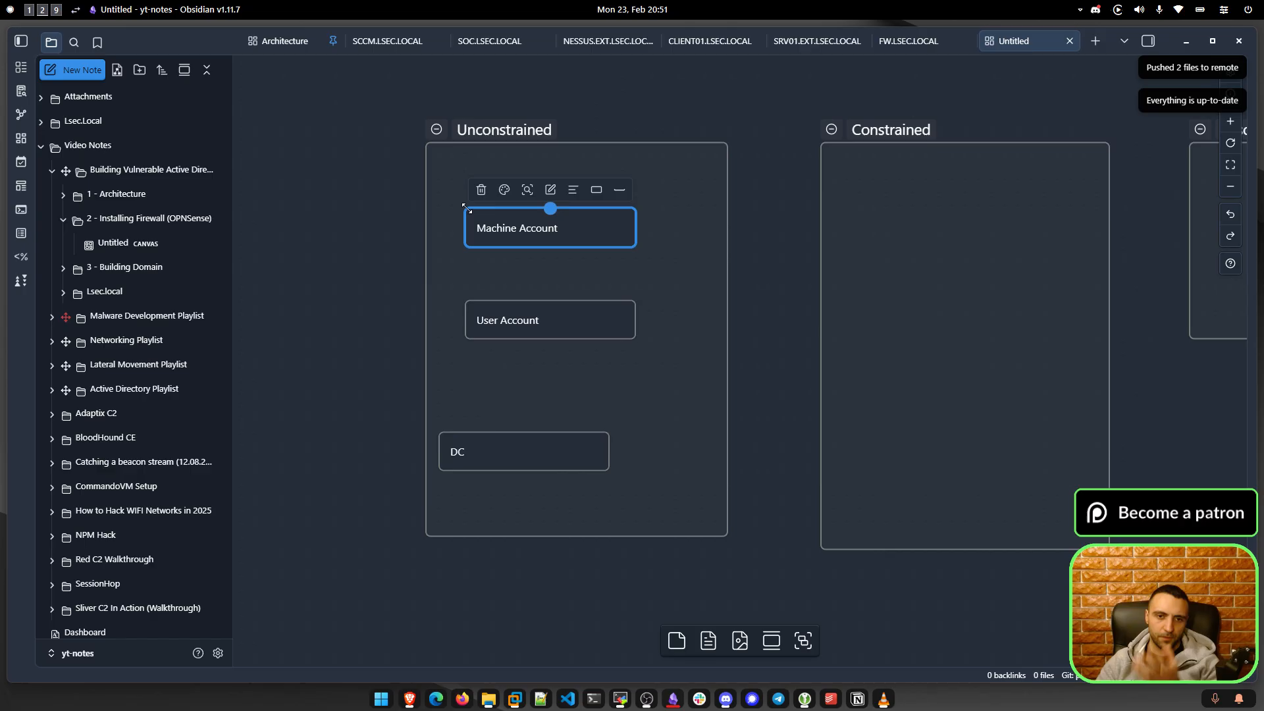
{"action": "left_click", "coordinate": [502, 438]}
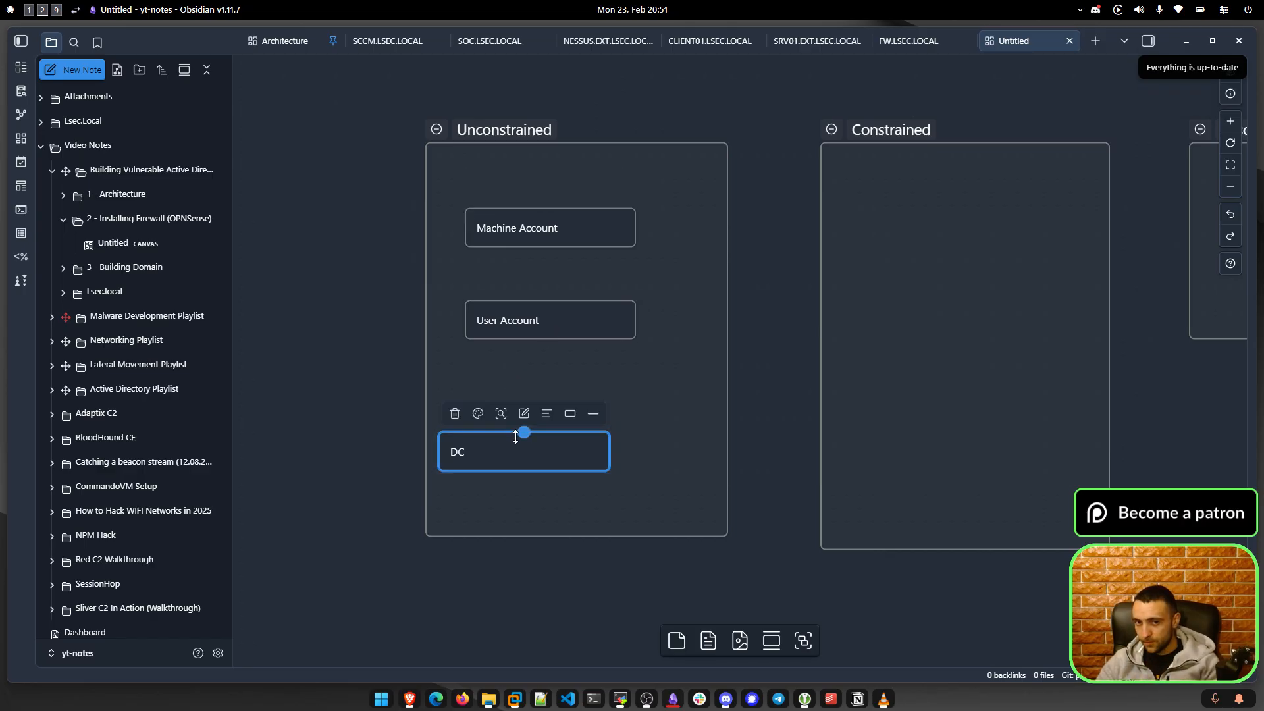
{"action": "left_click_drag", "start_coordinate": [784, 325], "coordinate": [589, 332]}
{"action": "left_click_drag", "start_coordinate": [591, 102], "coordinate": [927, 557]}
{"action": "left_click", "coordinate": [957, 467]}
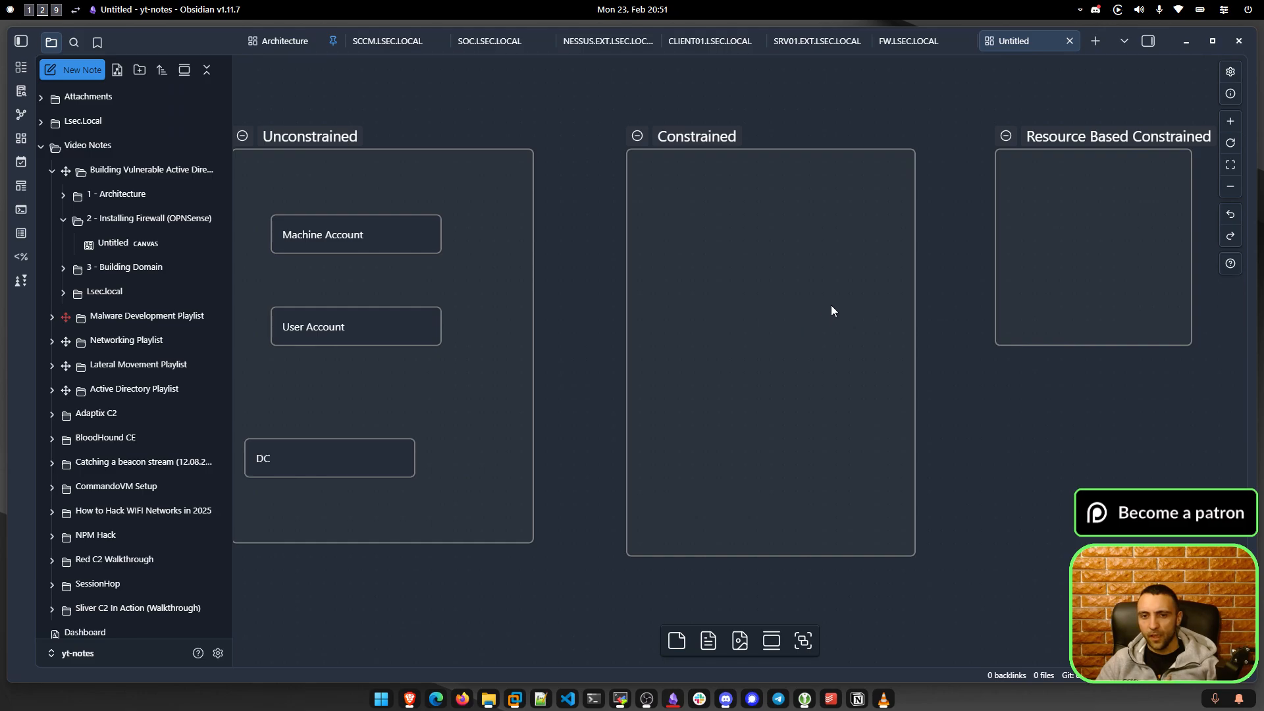
{"action": "double_click", "coordinate": [771, 255]}
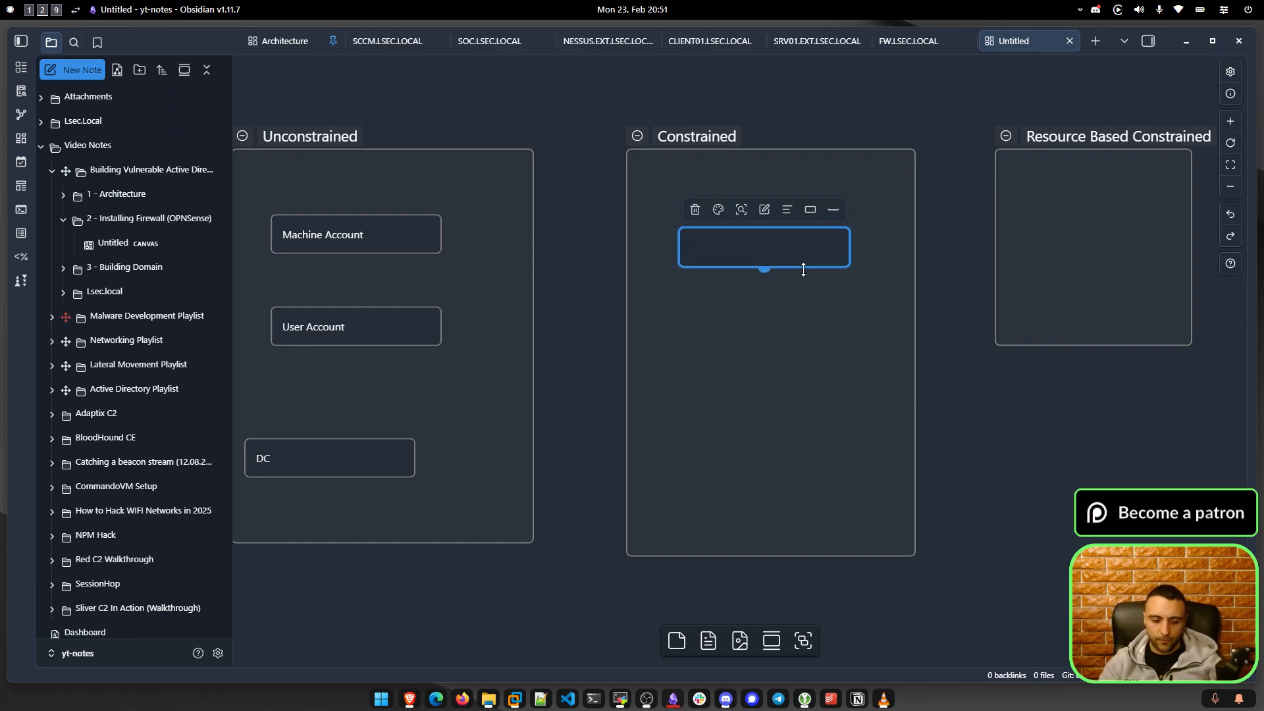
{"action": "type", "text": "user account"}
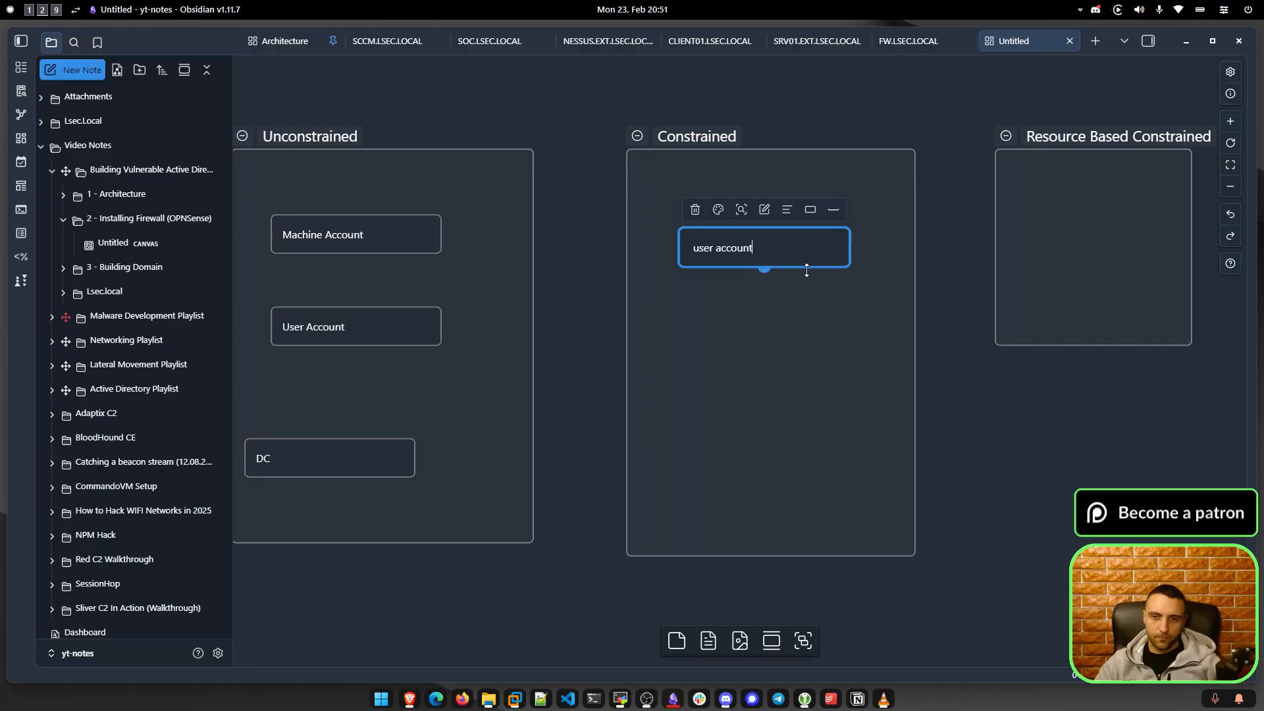
{"action": "left_click", "coordinate": [834, 418]}
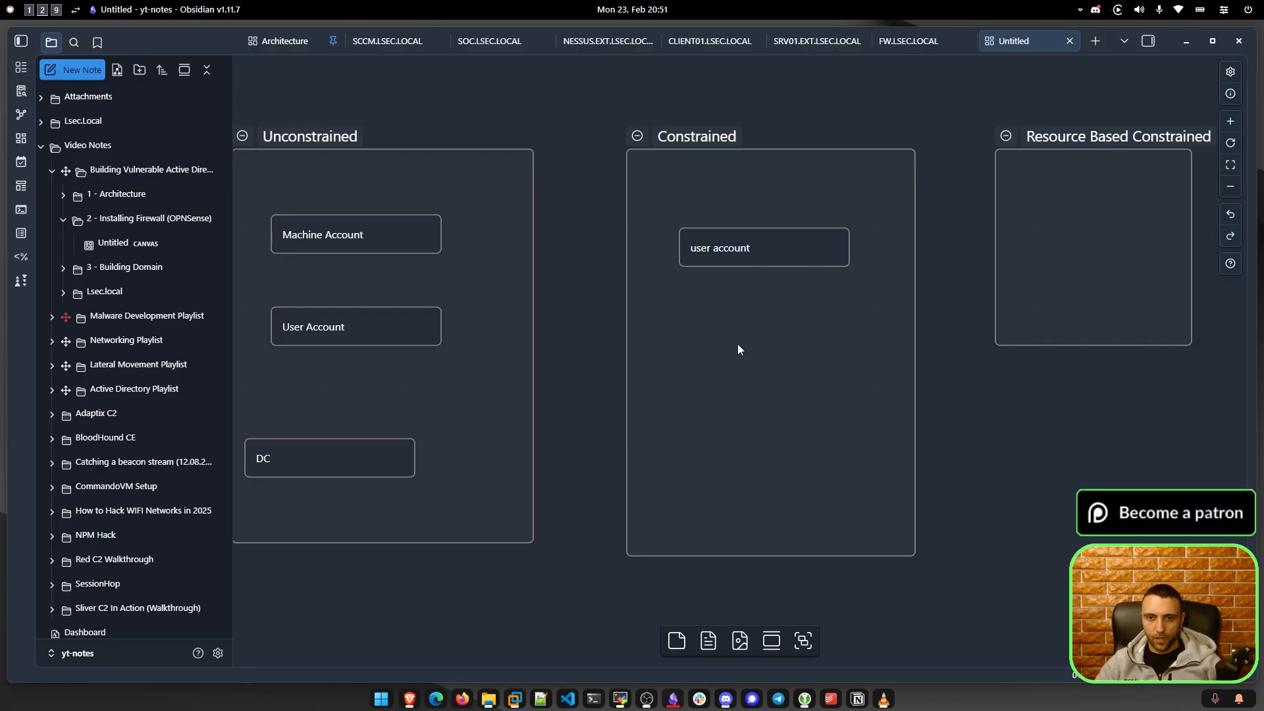
Add a 'machine account' card lower in Constrained, shifted slightly right.
{"action": "double_click", "coordinate": [730, 382]}
{"action": "type", "text": "machine account"}
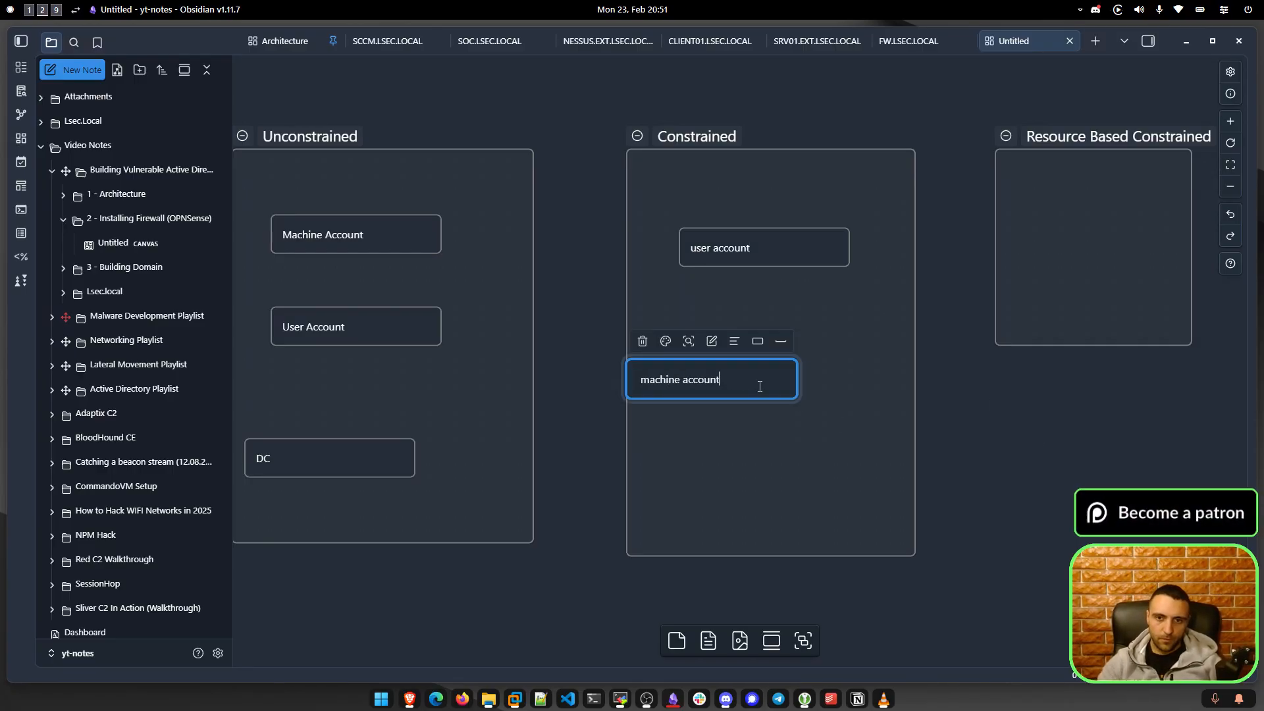
{"action": "key", "text": "Escape"}
{"action": "left_click", "coordinate": [674, 418]}
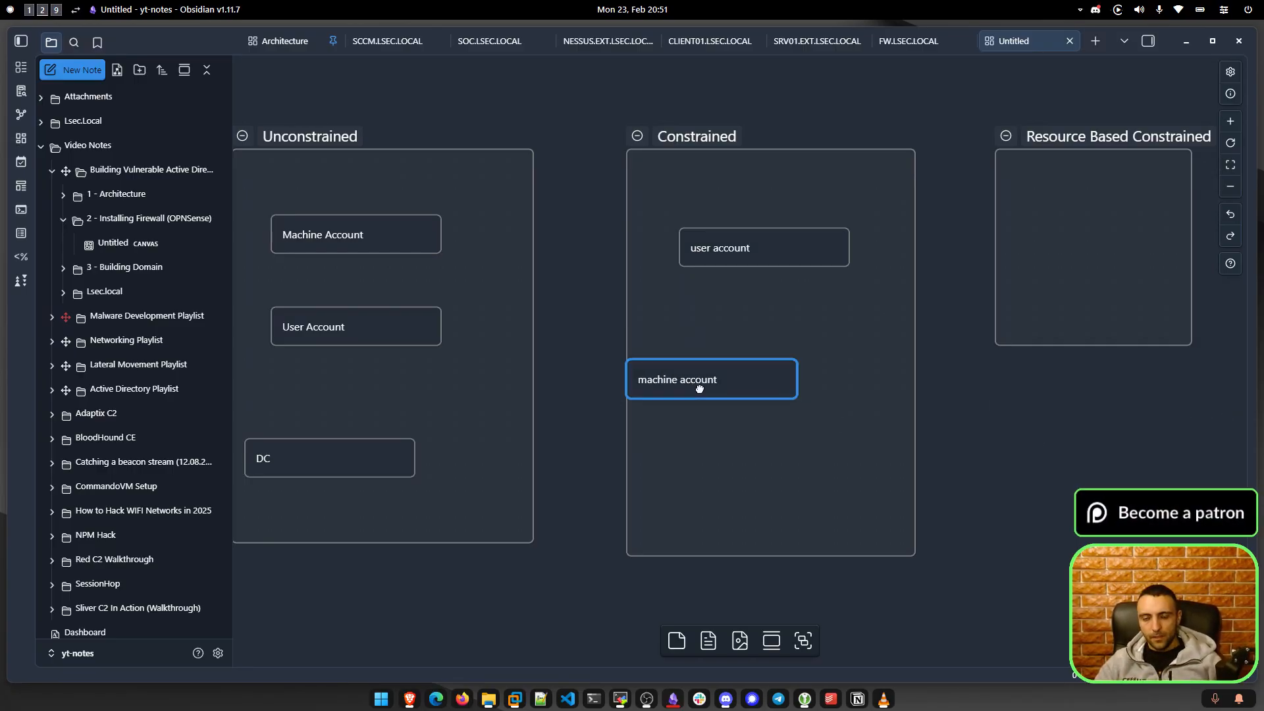
{"action": "left_click_drag", "start_coordinate": [700, 382], "coordinate": [739, 381]}
{"action": "mouse_move", "coordinate": [763, 272]}
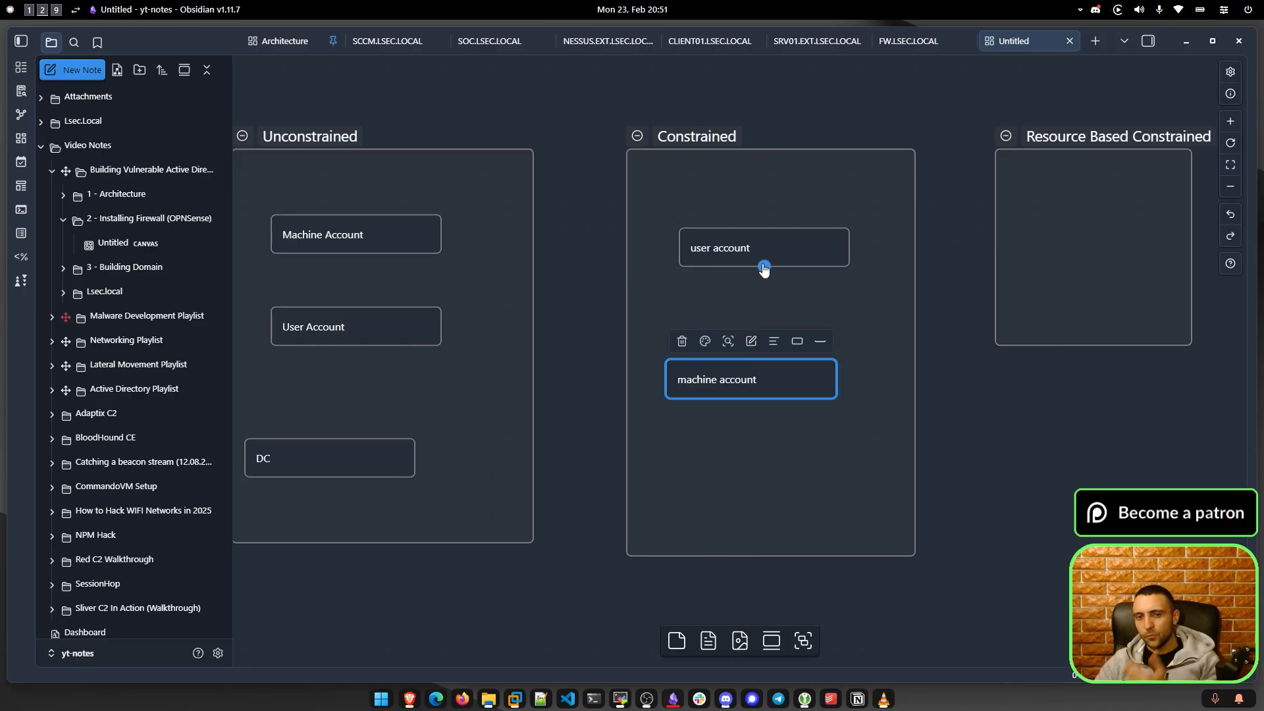
{"action": "left_click", "coordinate": [995, 448]}
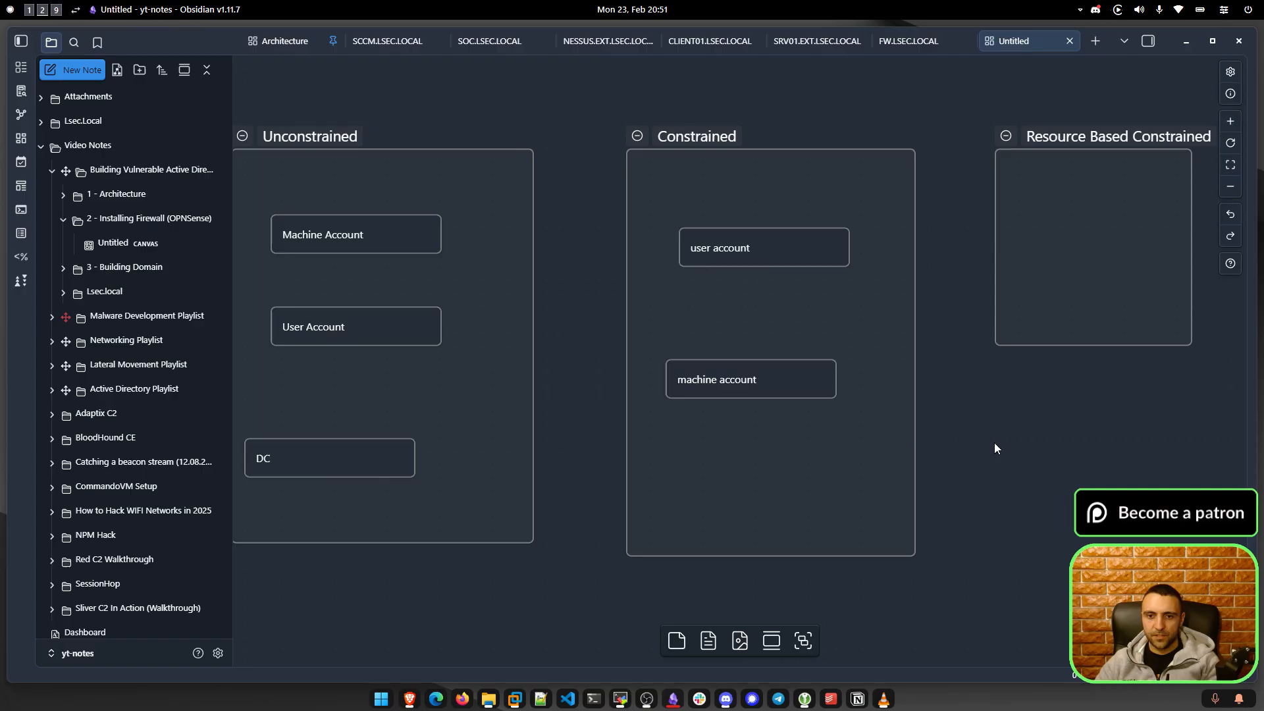
Add a 'PC X' card near the bottom of the Constrained group.
{"action": "scroll", "coordinate": [784, 451], "scroll_direction": "down", "scroll_amount": 2}
{"action": "double_click", "coordinate": [710, 453]}
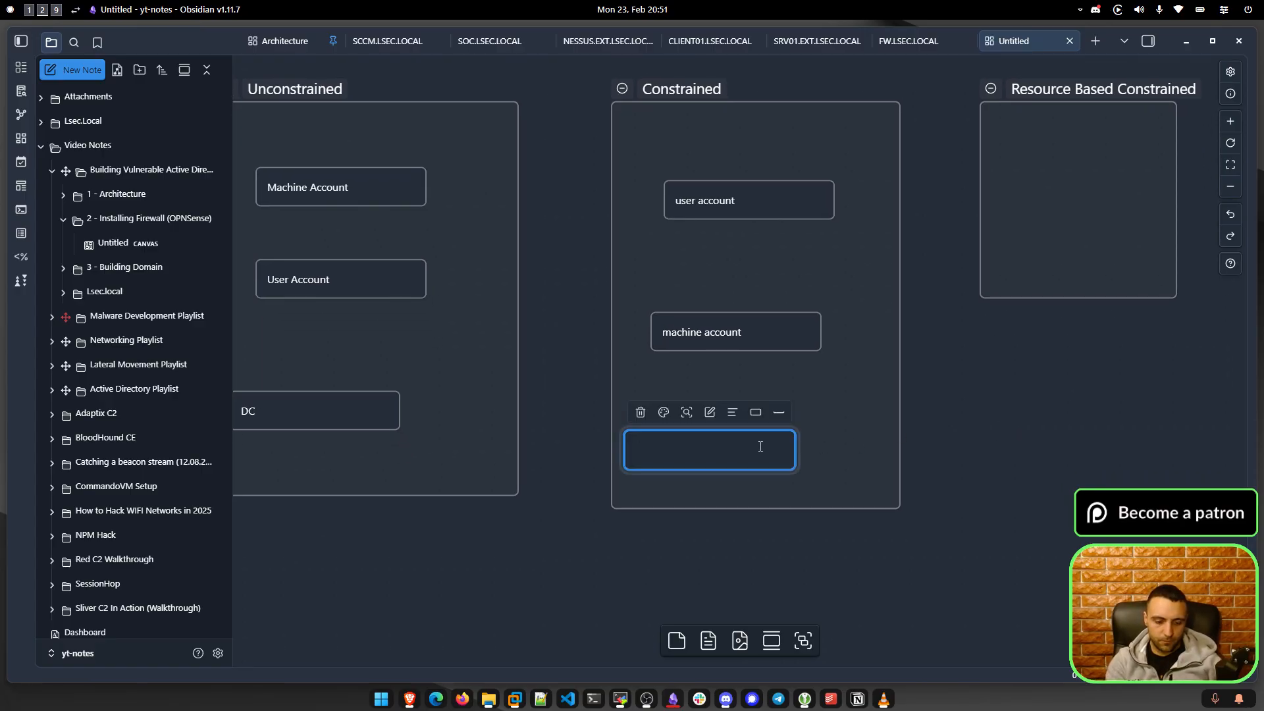
{"action": "type", "text": "PC X"}
{"action": "left_click", "coordinate": [926, 395]}
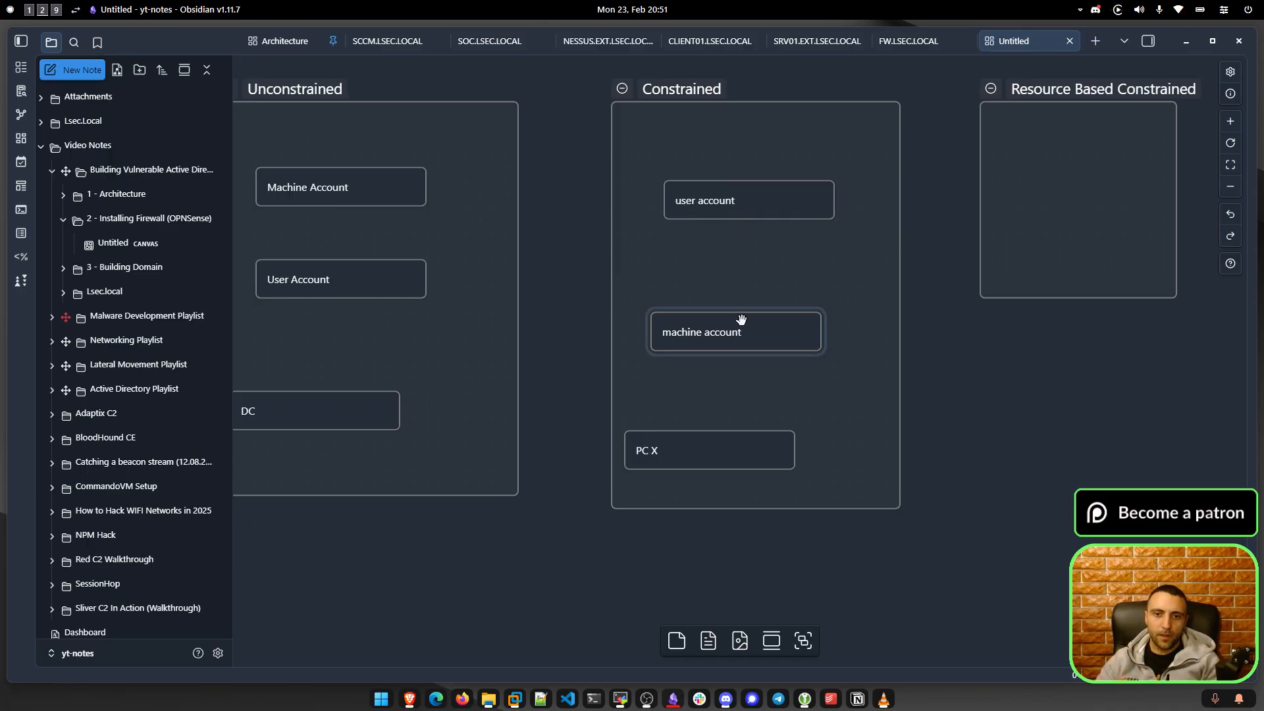
Nudge the user account card slightly left within Constrained.
{"action": "scroll", "coordinate": [684, 294], "scroll_direction": "left", "scroll_amount": 3}
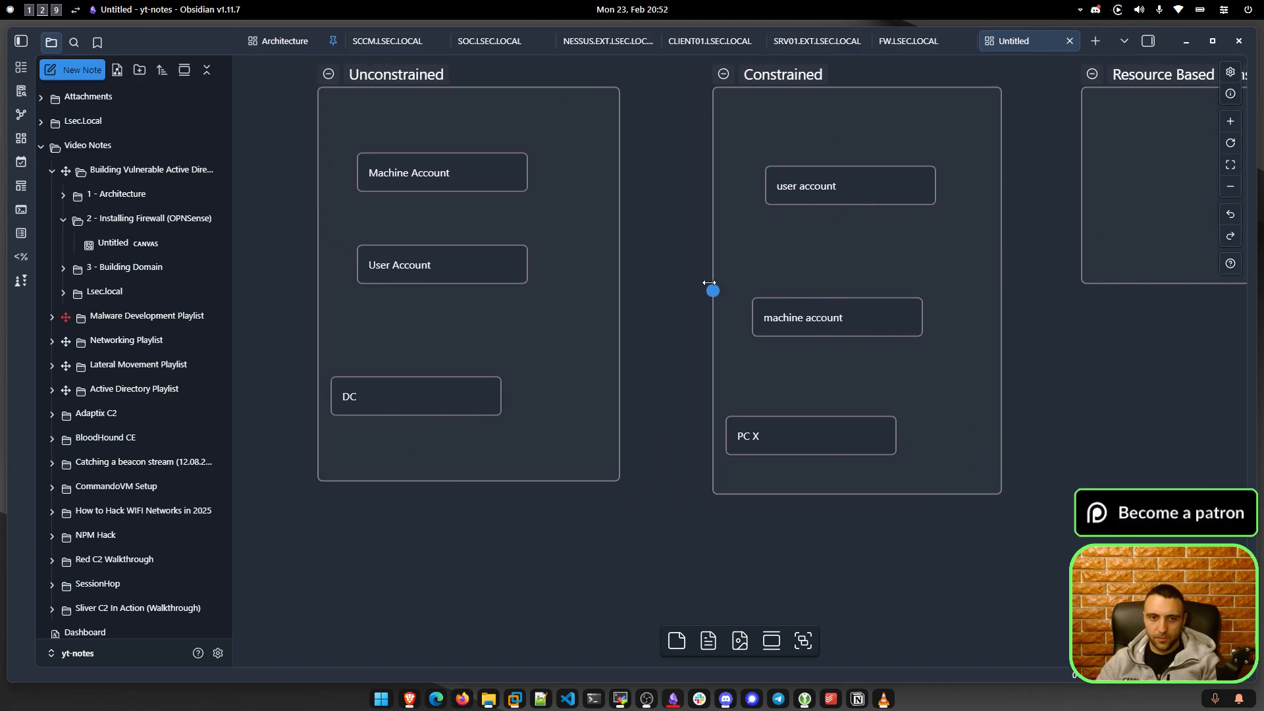
{"action": "left_click_drag", "start_coordinate": [469, 346], "coordinate": [507, 397]}
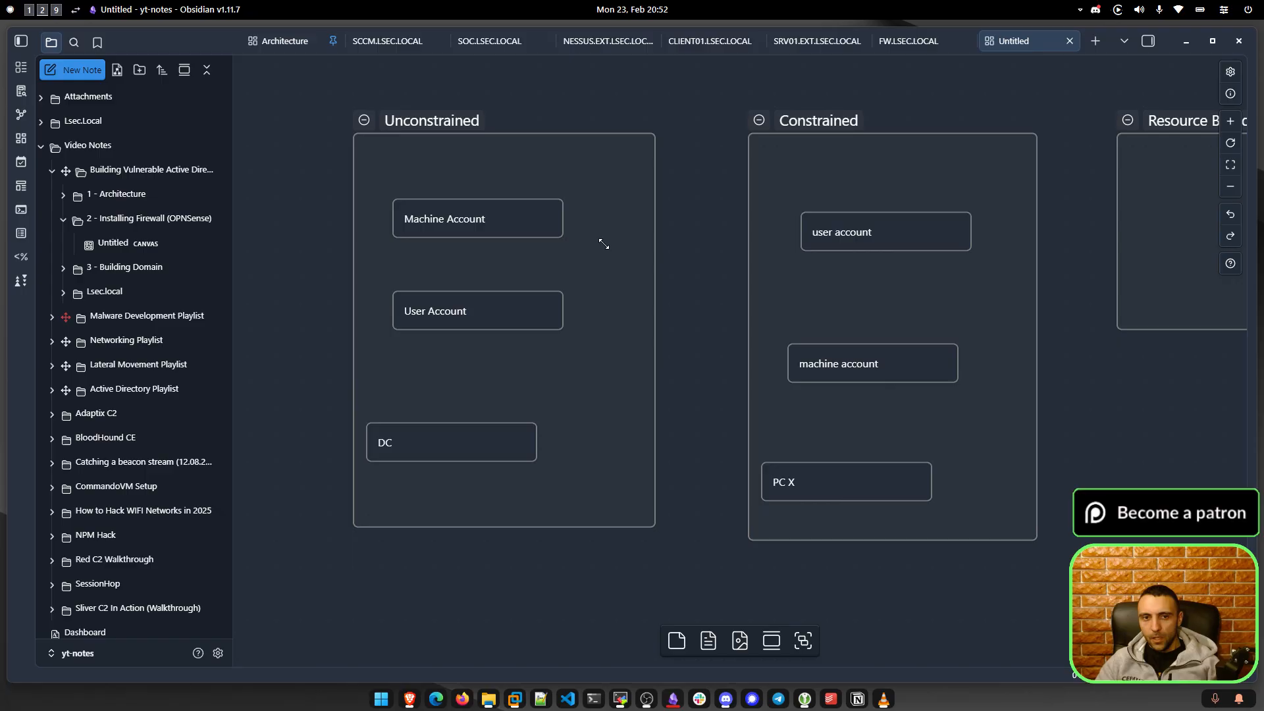
{"action": "scroll", "coordinate": [601, 240], "scroll_direction": "right", "scroll_amount": 3}
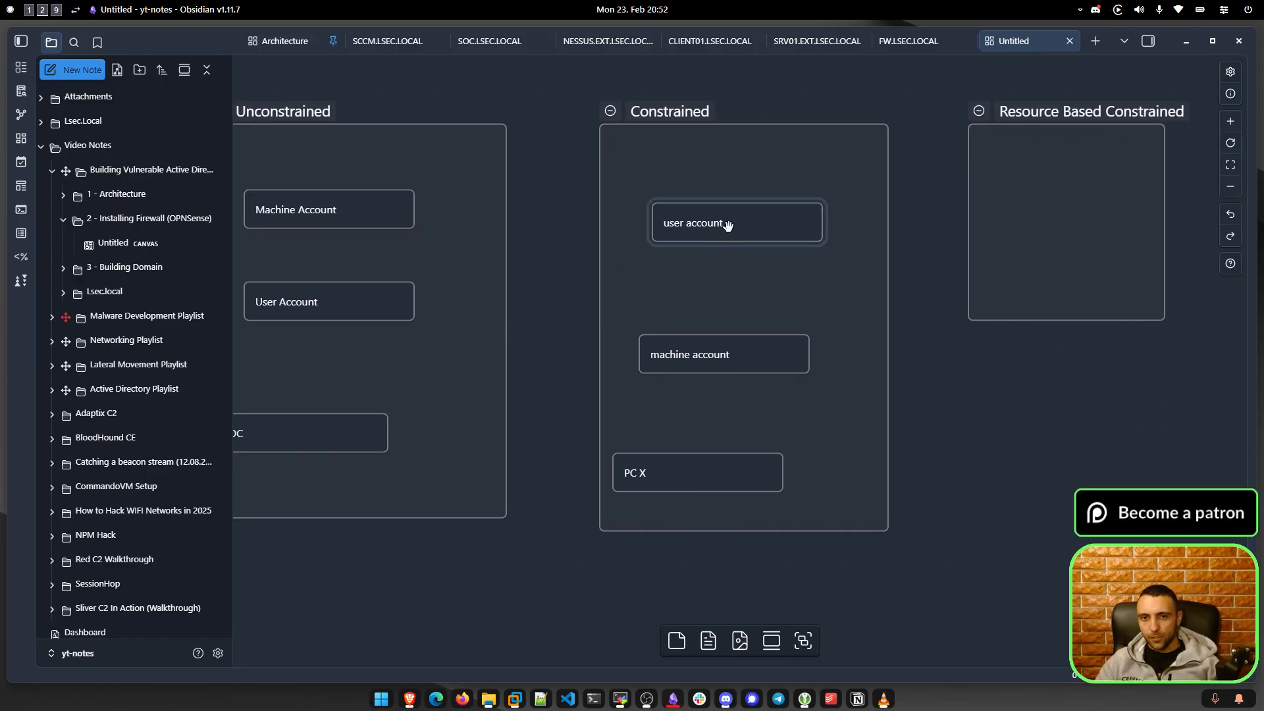
{"action": "left_click_drag", "start_coordinate": [728, 223], "coordinate": [715, 222]}
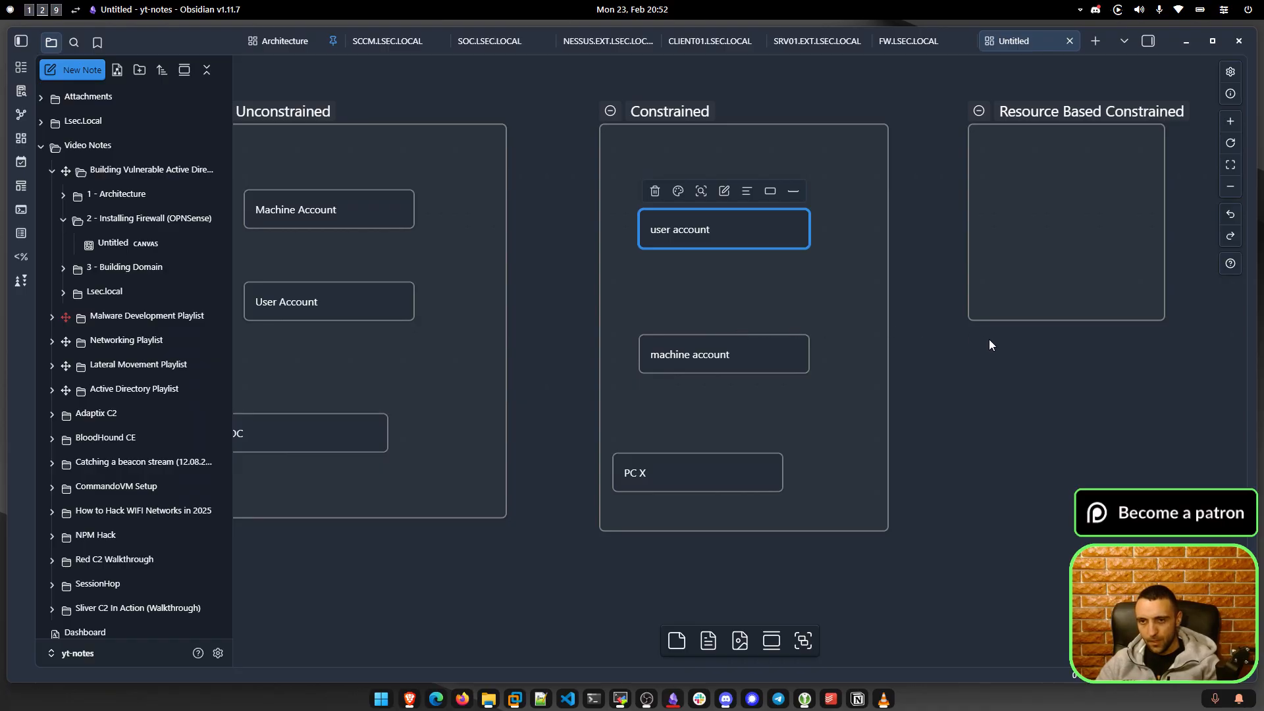
Enlarge the Resource Based Constrained group to roughly Constrained's height.
{"action": "left_click_drag", "start_coordinate": [987, 344], "coordinate": [652, 338]}
{"action": "left_click_drag", "start_coordinate": [828, 311], "coordinate": [1011, 522]}
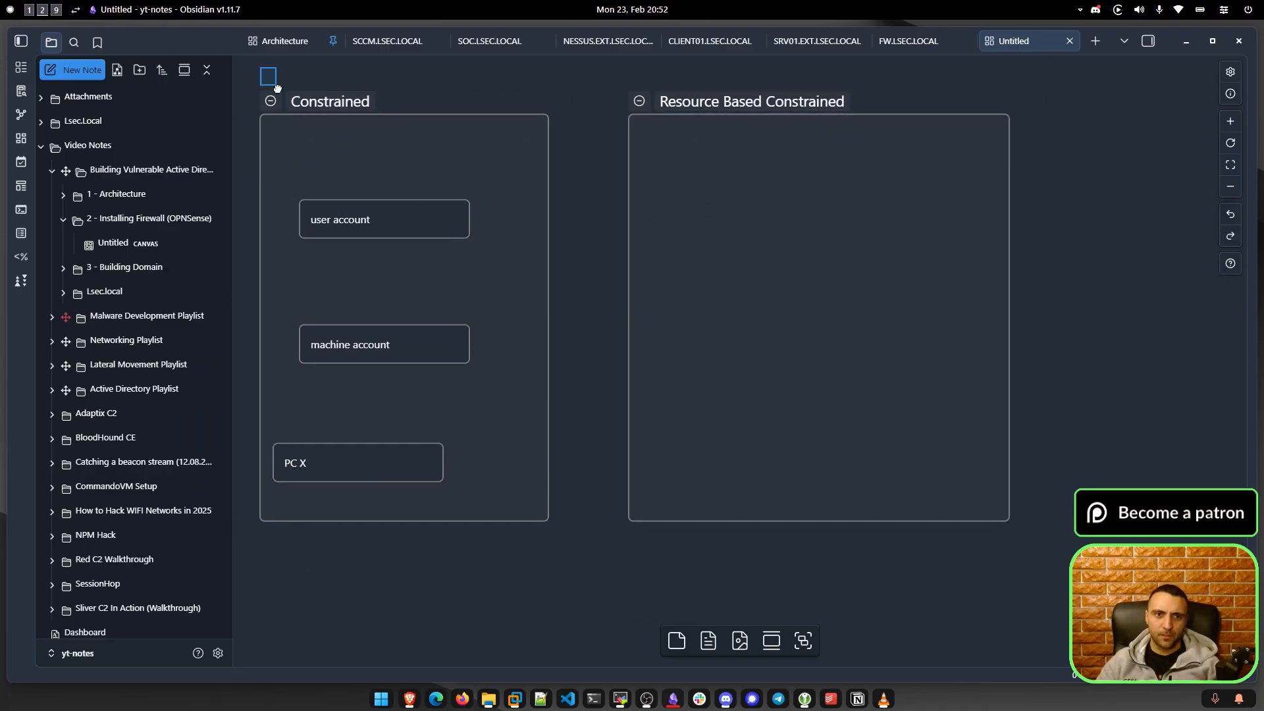
{"action": "left_click_drag", "start_coordinate": [268, 76], "coordinate": [570, 555]}
{"action": "left_click", "coordinate": [596, 560]}
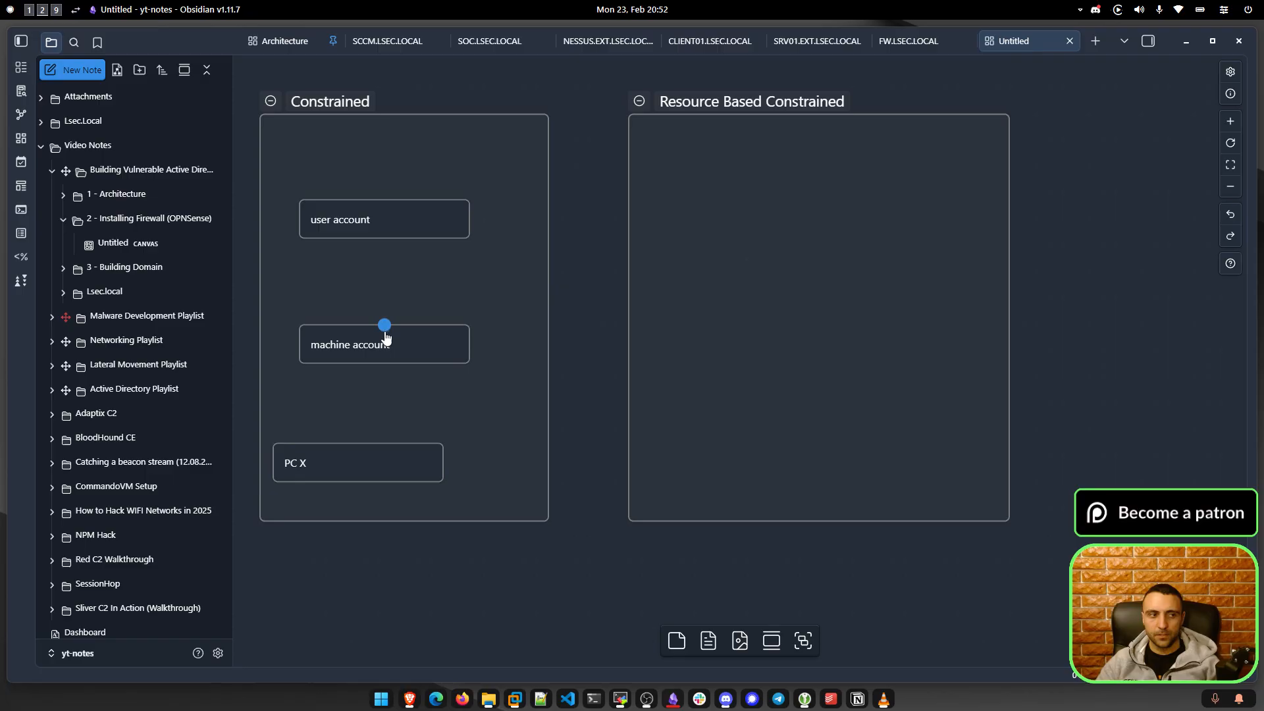
Rename the two cards to 'user account 1' and 'user account 2'.
{"action": "left_click", "coordinate": [352, 340]}
{"action": "double_click", "coordinate": [399, 220]}
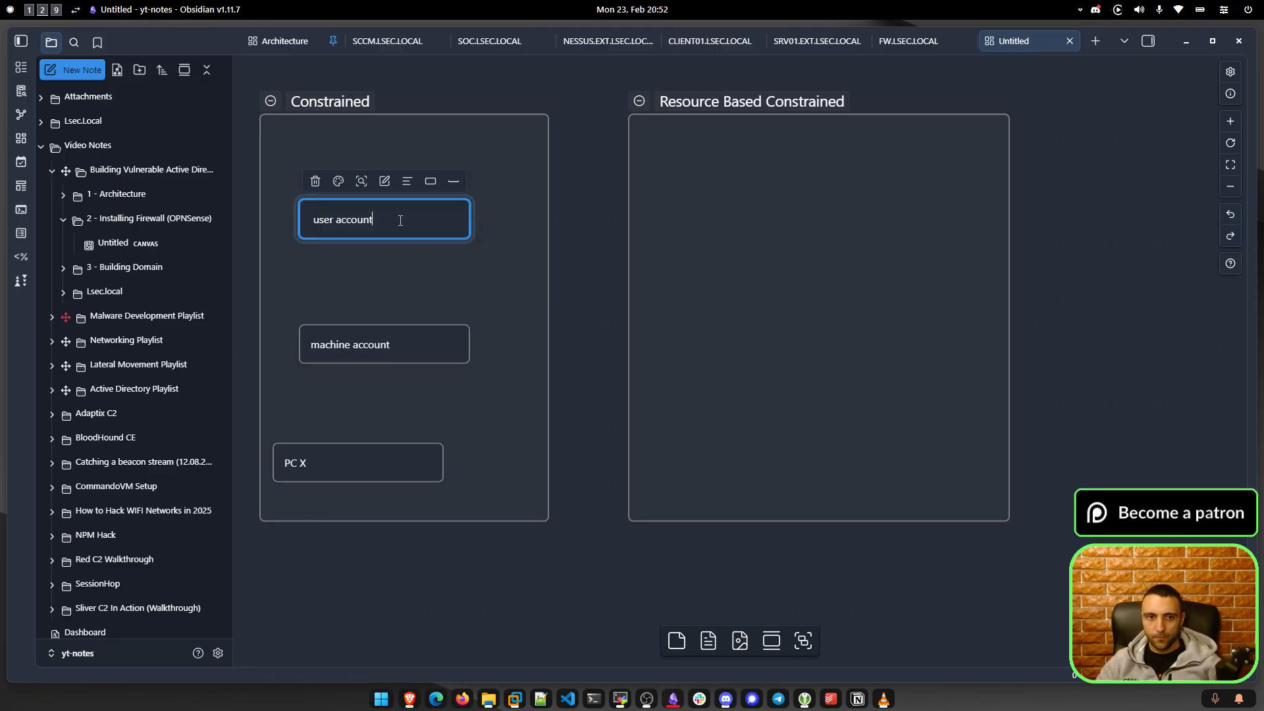
{"action": "type", "text": "1"}
{"action": "double_click", "coordinate": [370, 353]}
{"action": "key", "text": "ctrl+a"}
{"action": "type", "text": "use"}
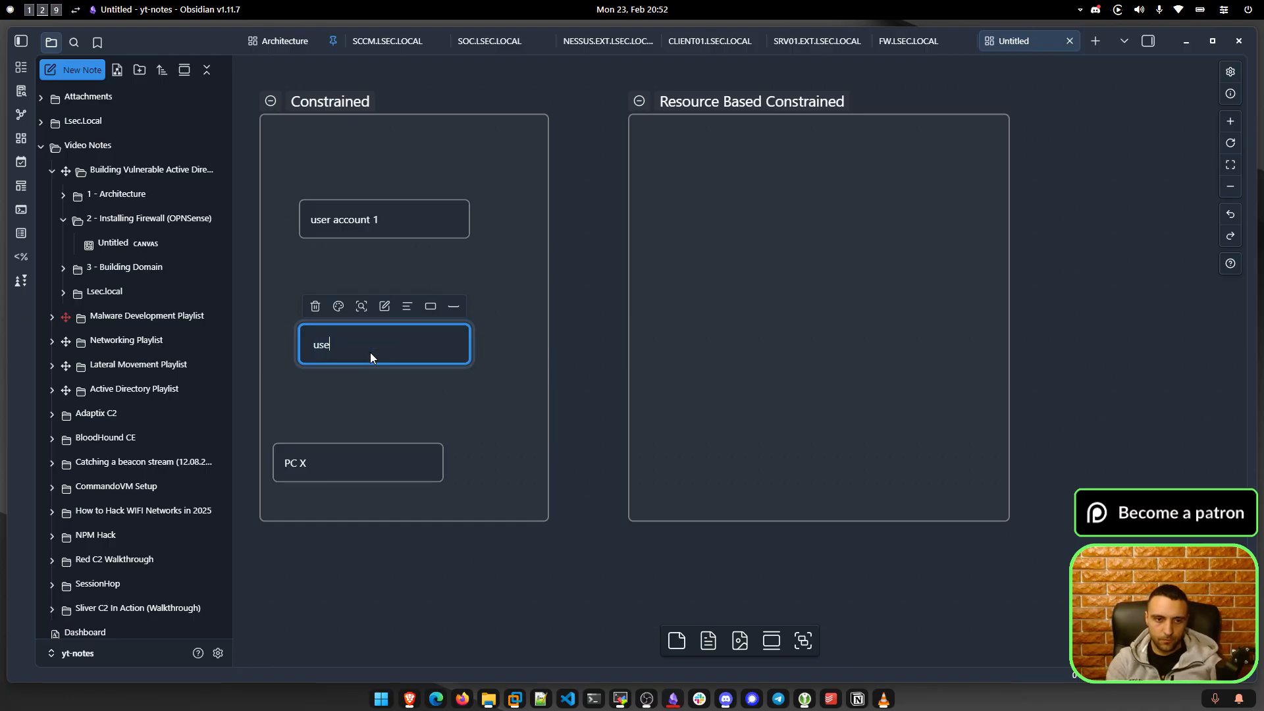
{"action": "left_click", "coordinate": [417, 287]}
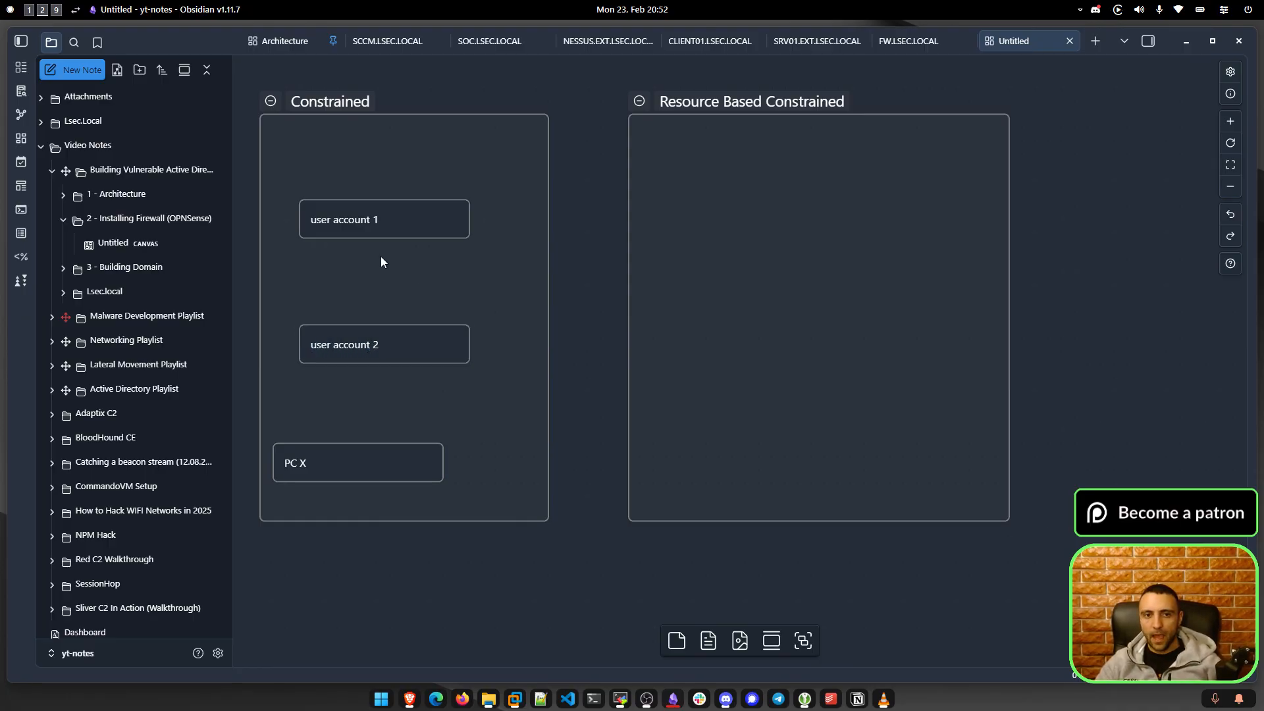
Connect user account 1 to user account 2 with an arrow.
{"action": "left_click_drag", "start_coordinate": [383, 240], "coordinate": [384, 332]}
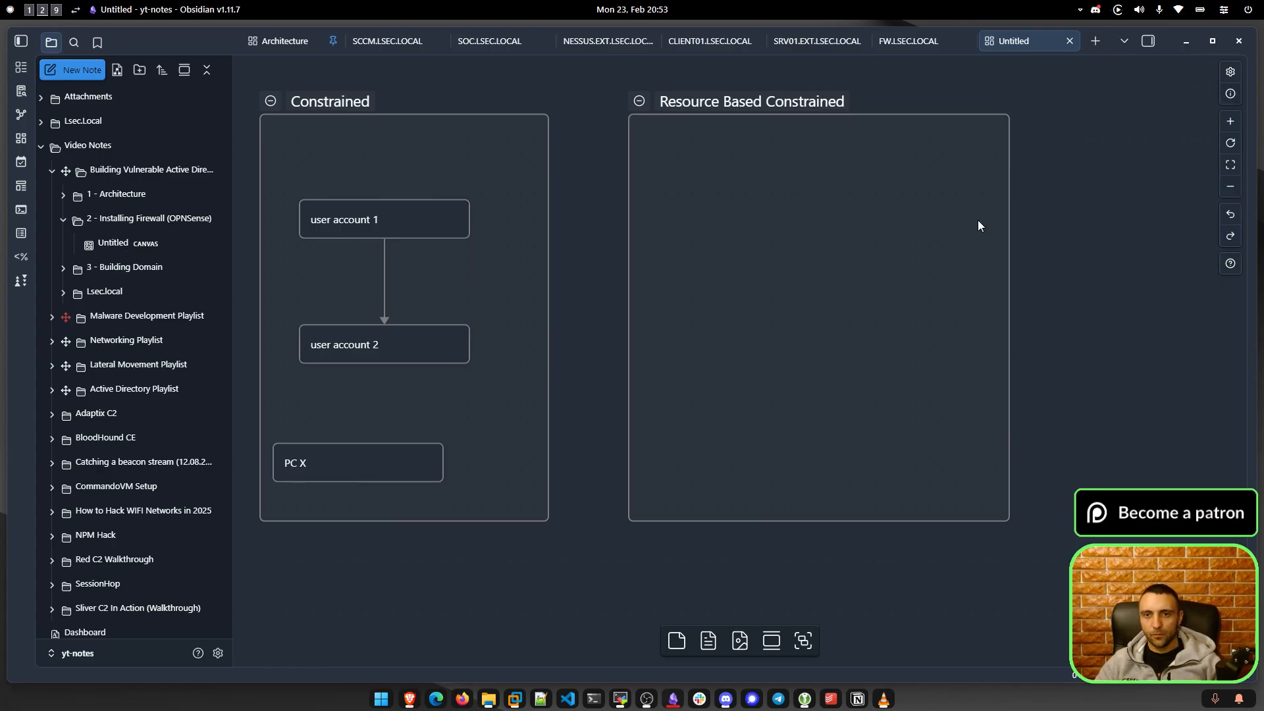
{"action": "left_click_drag", "start_coordinate": [1052, 232], "coordinate": [1016, 241]}
{"action": "left_click_drag", "start_coordinate": [478, 177], "coordinate": [324, 374]}
Copy the linked card pair into the Resource Based Constrained group.
{"action": "key", "text": "ctrl+c"}
{"action": "left_click", "coordinate": [691, 236]}
{"action": "key", "text": "ctrl+v"}
{"action": "left_click_drag", "start_coordinate": [729, 291], "coordinate": [747, 241]}
Rename the lower pasted card to 'machine account 1'.
{"action": "left_click", "coordinate": [765, 385]}
{"action": "key", "text": "ctrl+a"}
{"action": "type", "text": "M"}
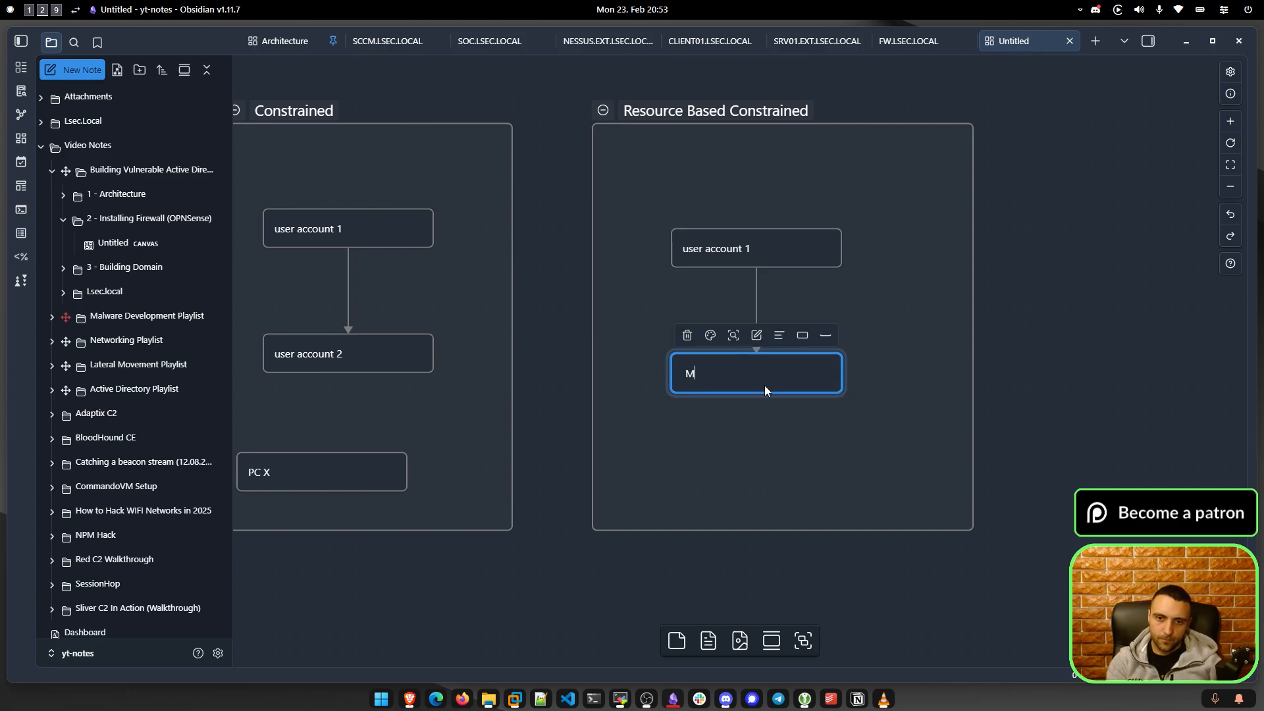
{"action": "key", "text": "BackSpace"}
{"action": "type", "text": "machine account 1"}
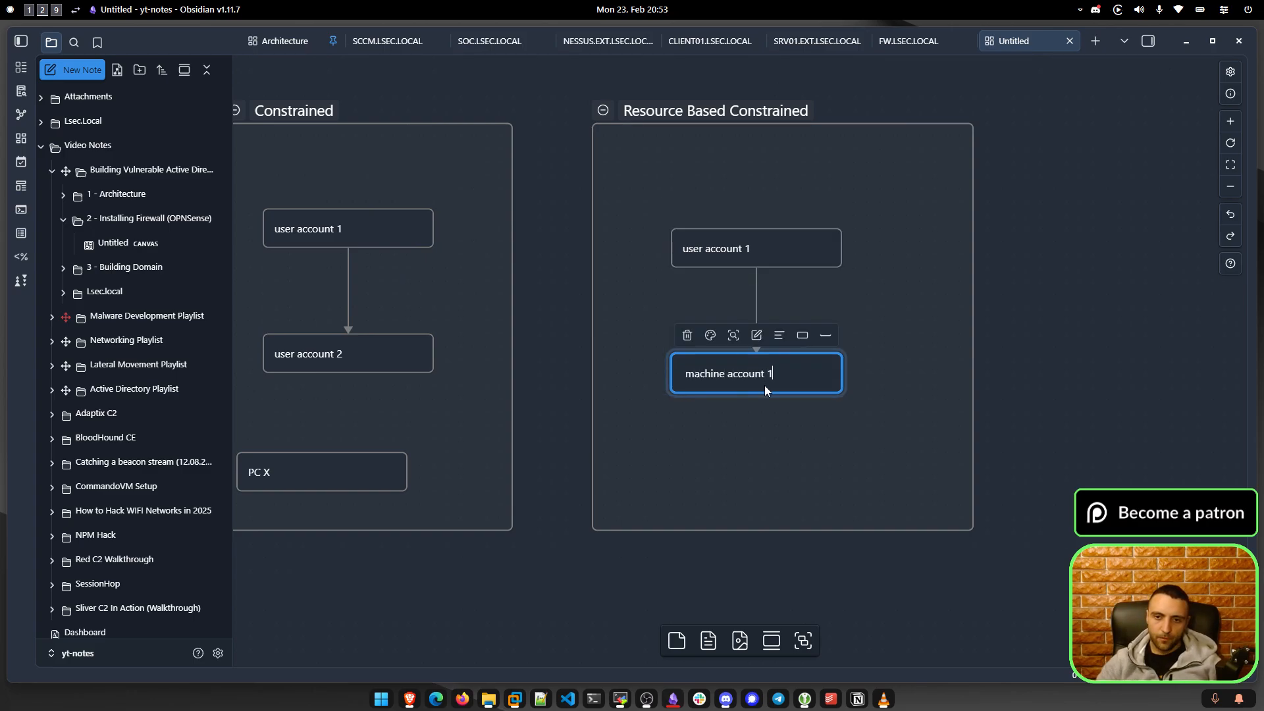
{"action": "left_click", "coordinate": [767, 209]}
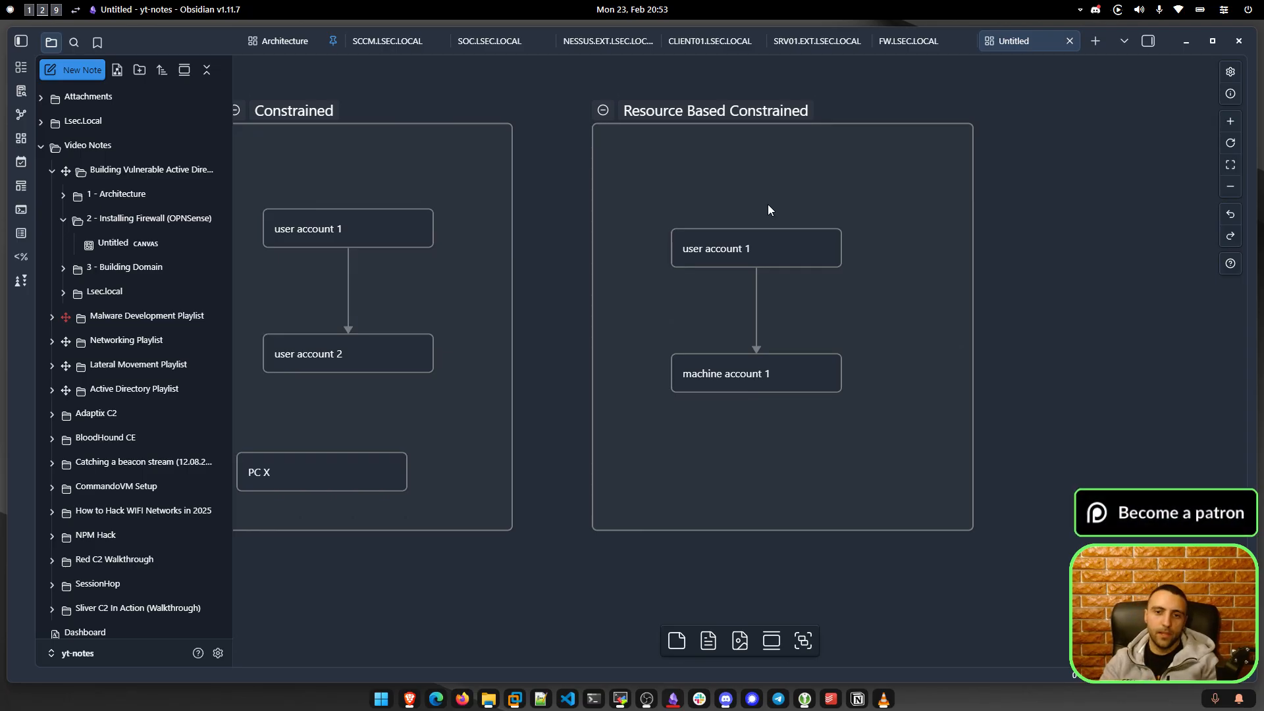
Start labelling the arrow between the pasted cards 'Generic'.
{"action": "left_click_drag", "start_coordinate": [865, 458], "coordinate": [632, 397]}
{"action": "left_click_drag", "start_coordinate": [791, 295], "coordinate": [813, 433]}
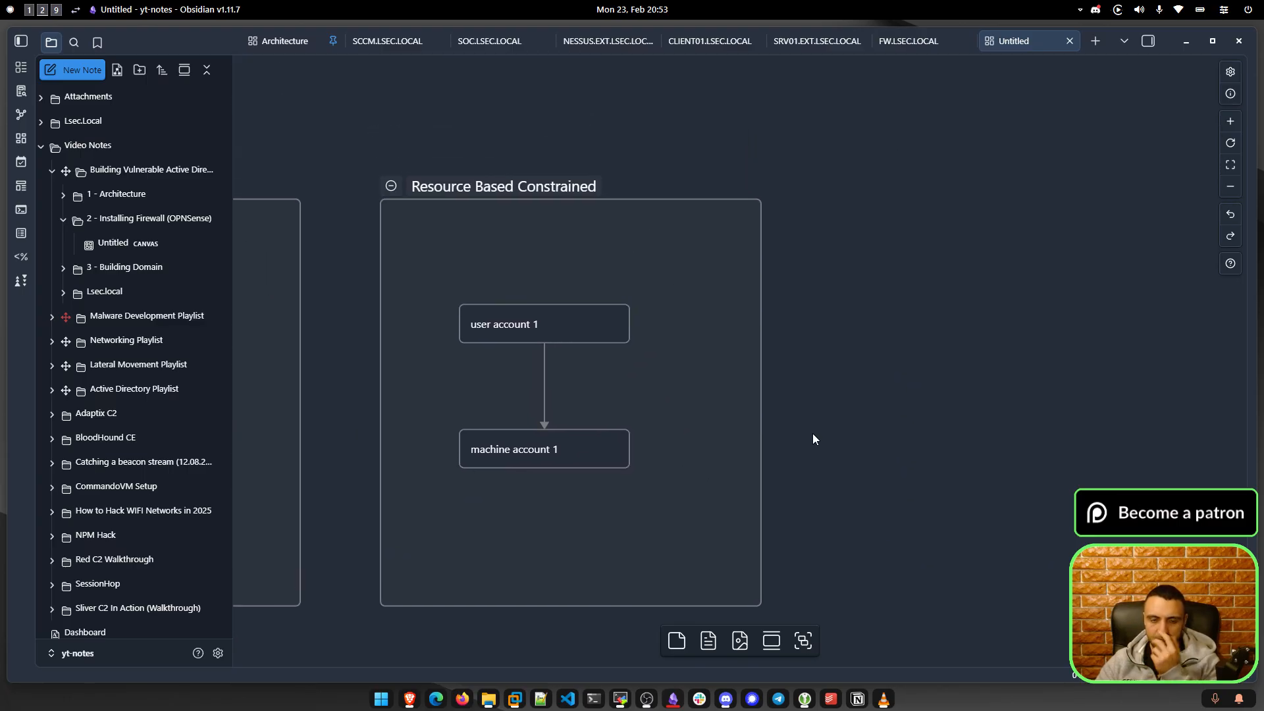
{"action": "left_click", "coordinate": [551, 382]}
{"action": "key", "text": "Return"}
{"action": "type", "text": "GenericAll"}
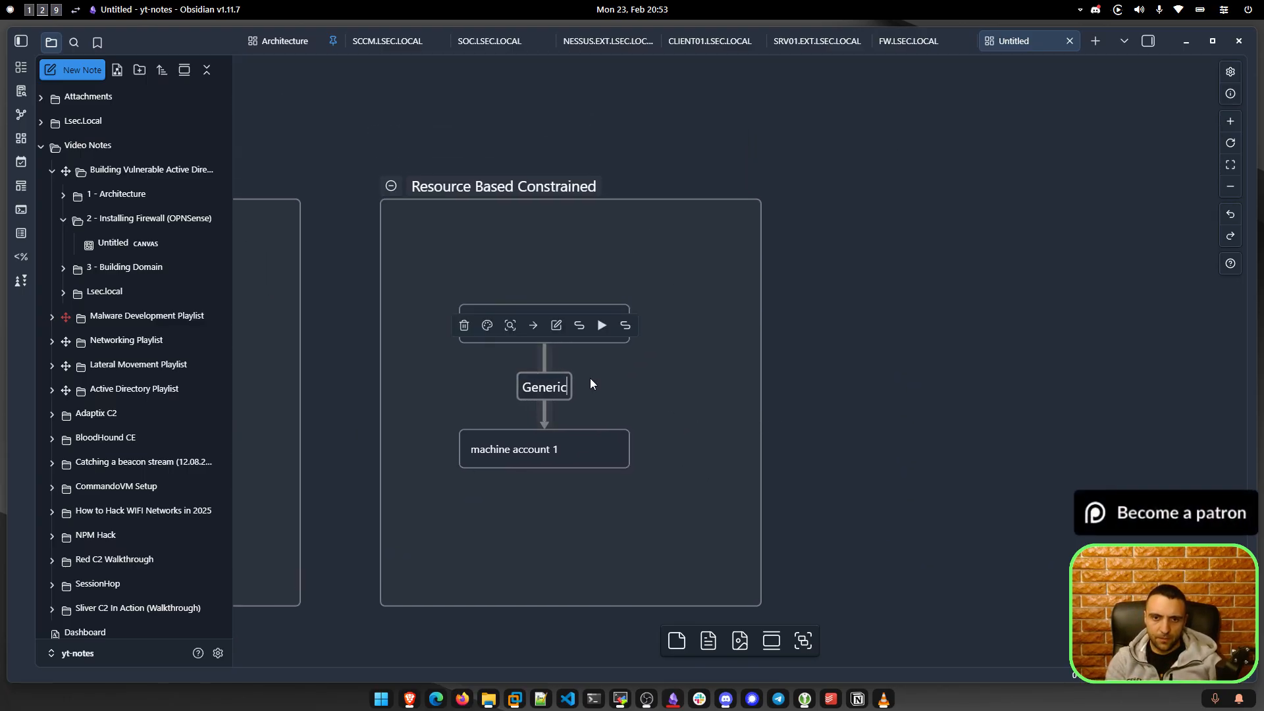
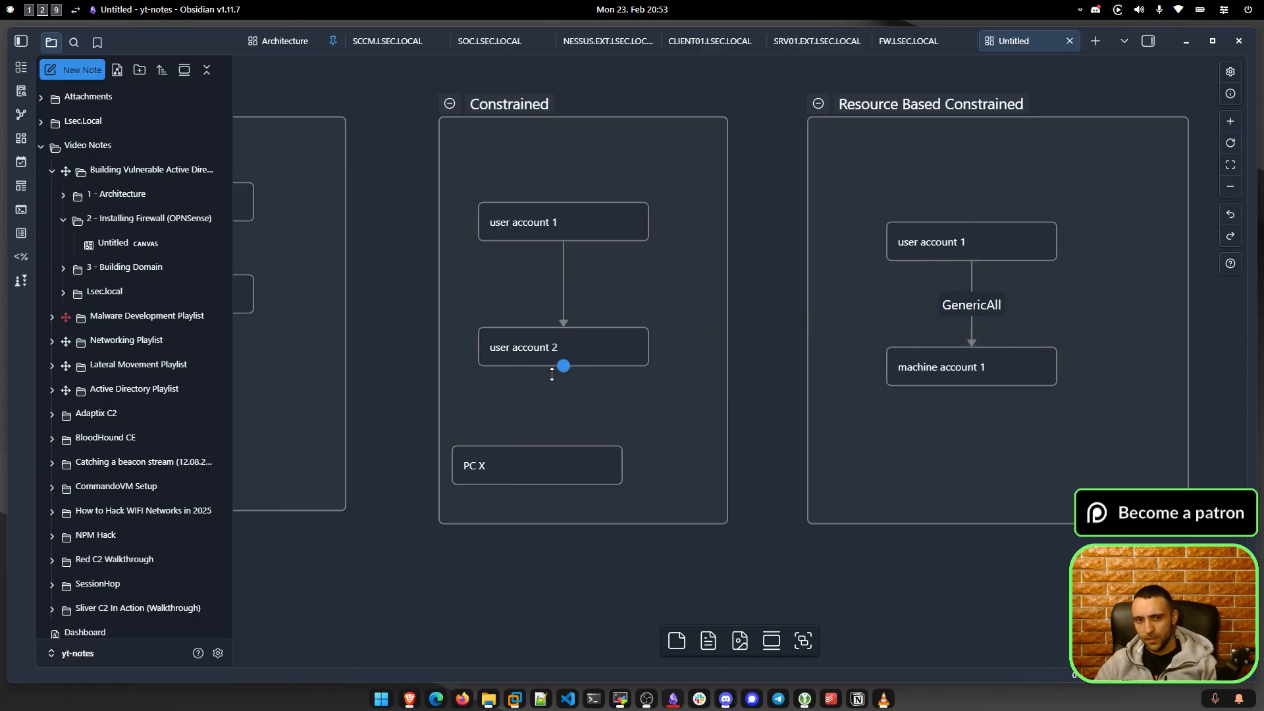
Select the Unconstrained delegation group and its DC node on the canvas.
{"action": "left_click_drag", "start_coordinate": [745, 82], "coordinate": [330, 566]}
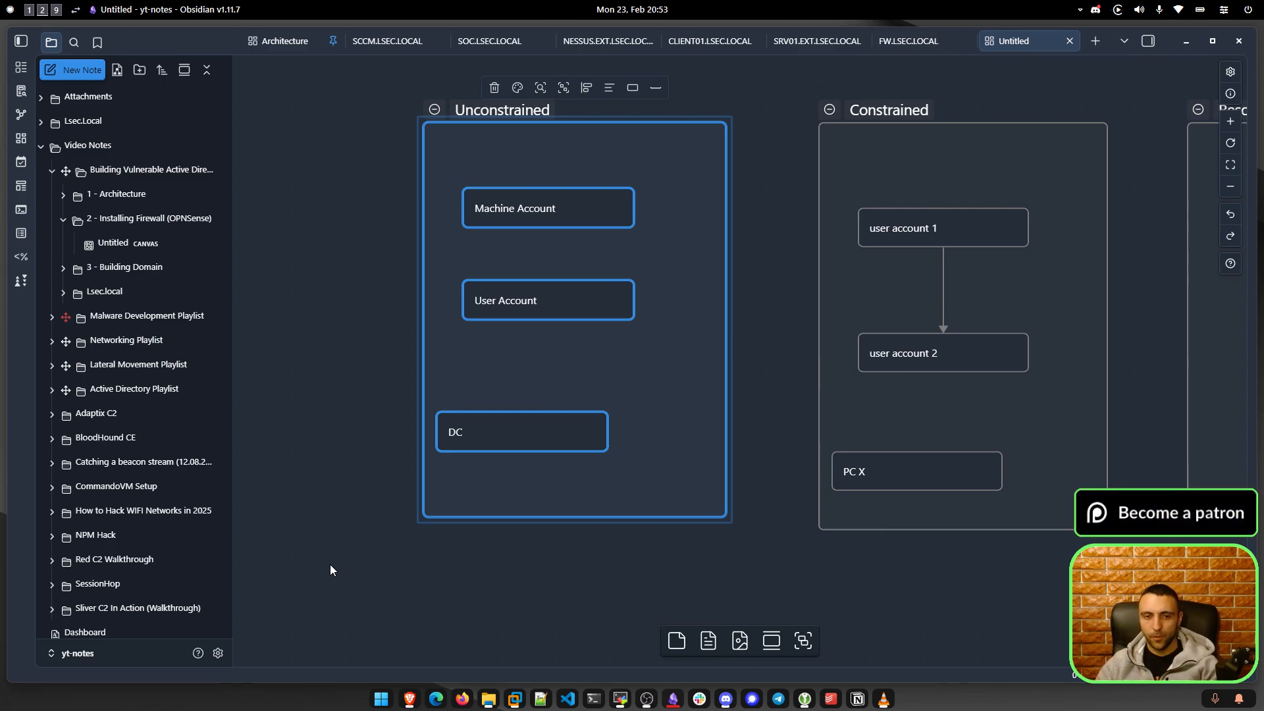
{"action": "left_click", "coordinate": [561, 432]}
{"action": "left_click_drag", "start_coordinate": [731, 398], "coordinate": [630, 453]}
Select the Constrained and Resource Based Constrained group nodes, then return to the Firewall VM.
{"action": "left_click_drag", "start_coordinate": [657, 164], "coordinate": [1035, 547]}
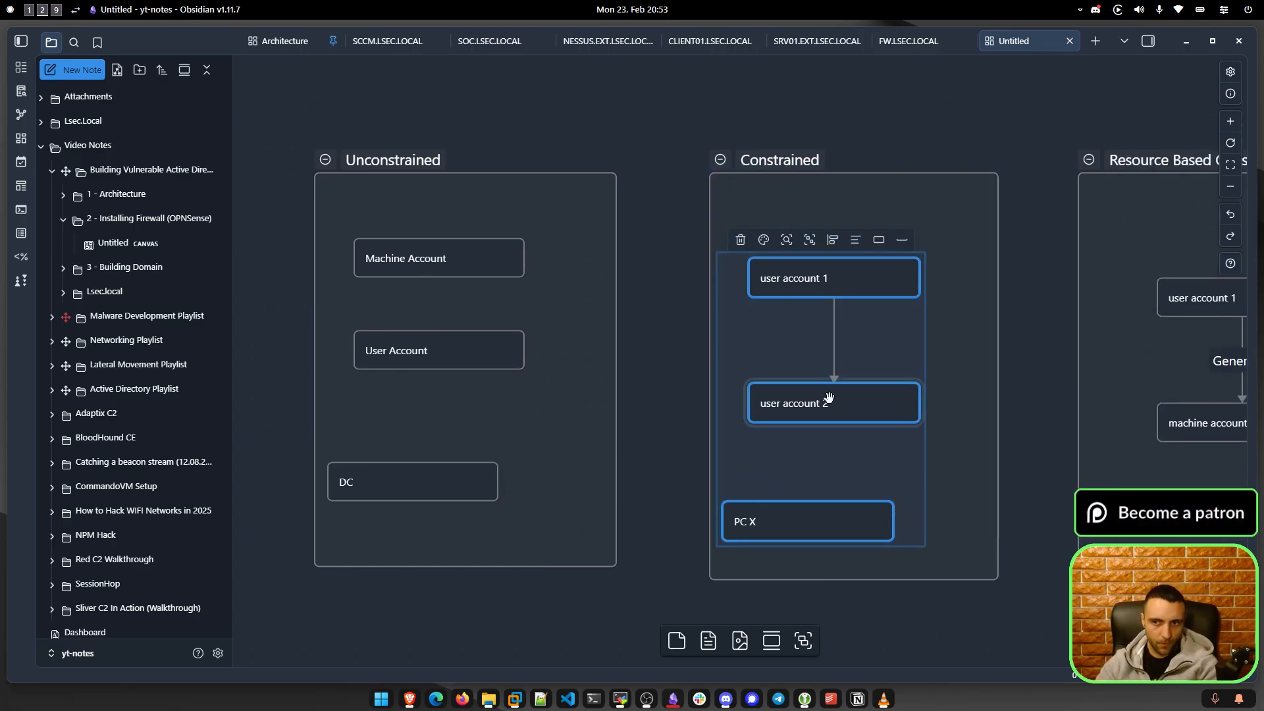
{"action": "left_click_drag", "start_coordinate": [987, 386], "coordinate": [657, 394]}
{"action": "left_click_drag", "start_coordinate": [728, 152], "coordinate": [1027, 447]}
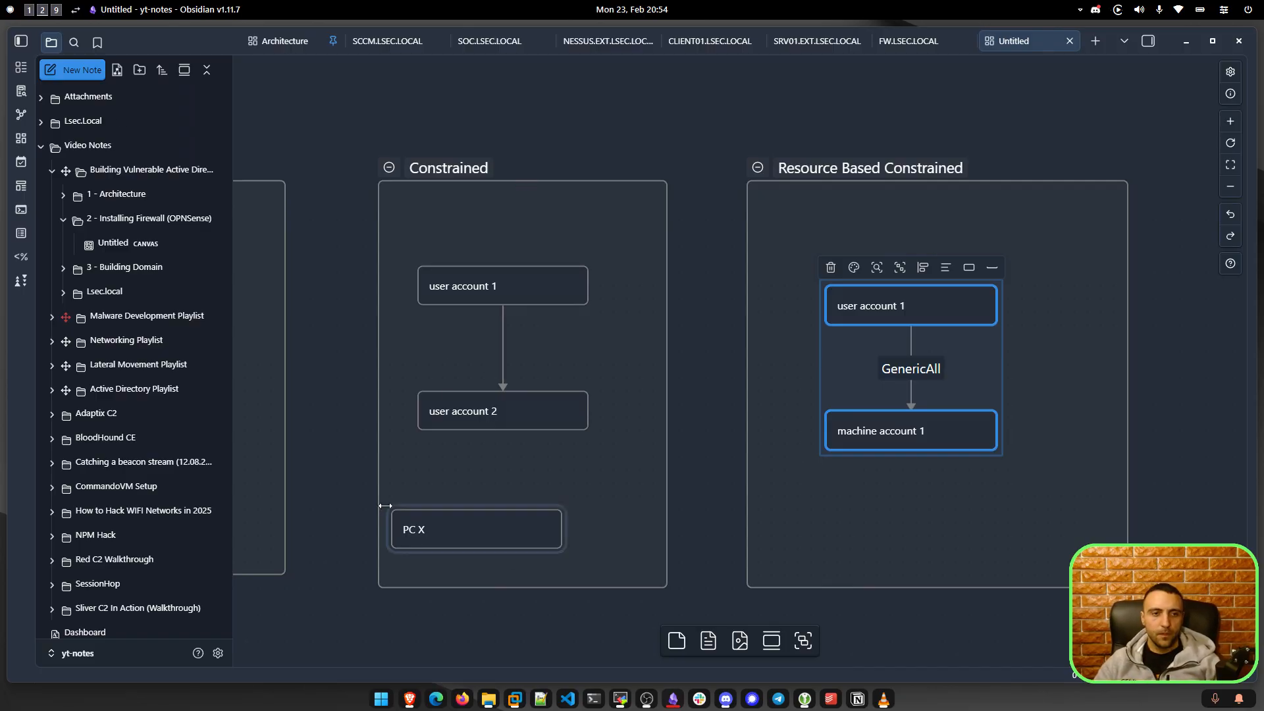
{"action": "left_click", "coordinate": [31, 11]}
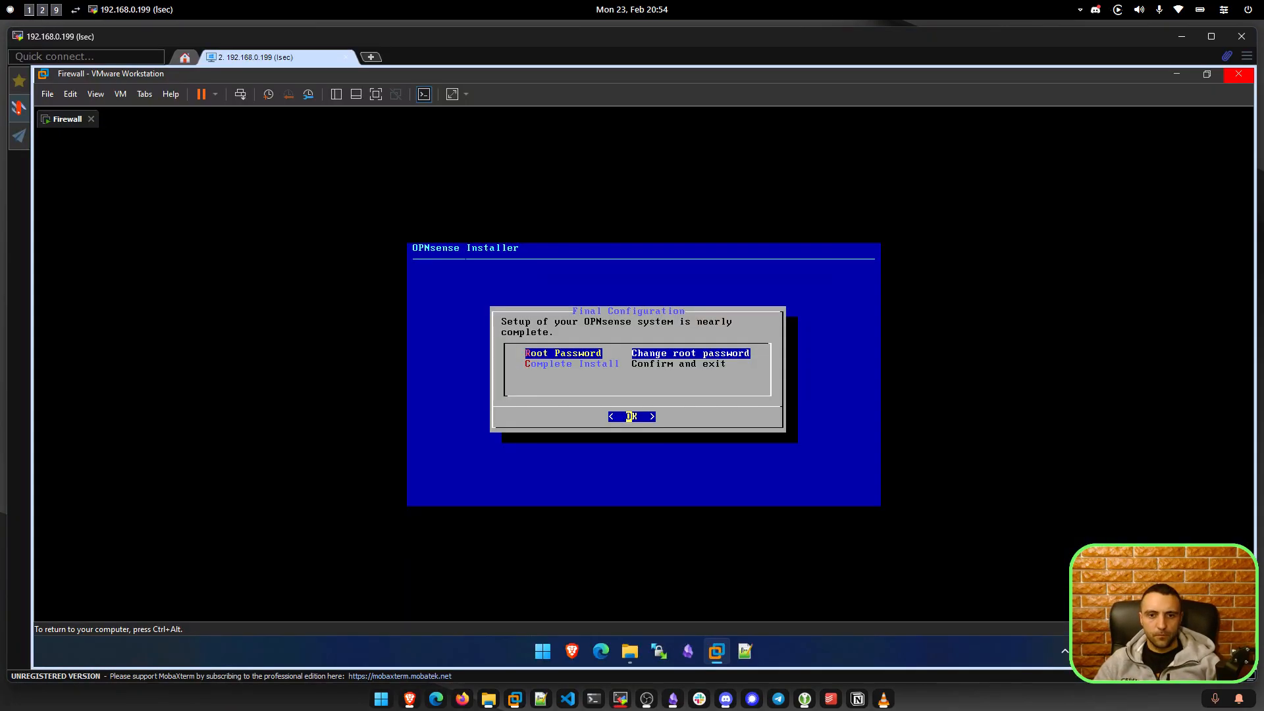
Choose Complete Install on the Final Configuration screen and reboot the new OPNsense system.
{"action": "key", "text": "Down"}
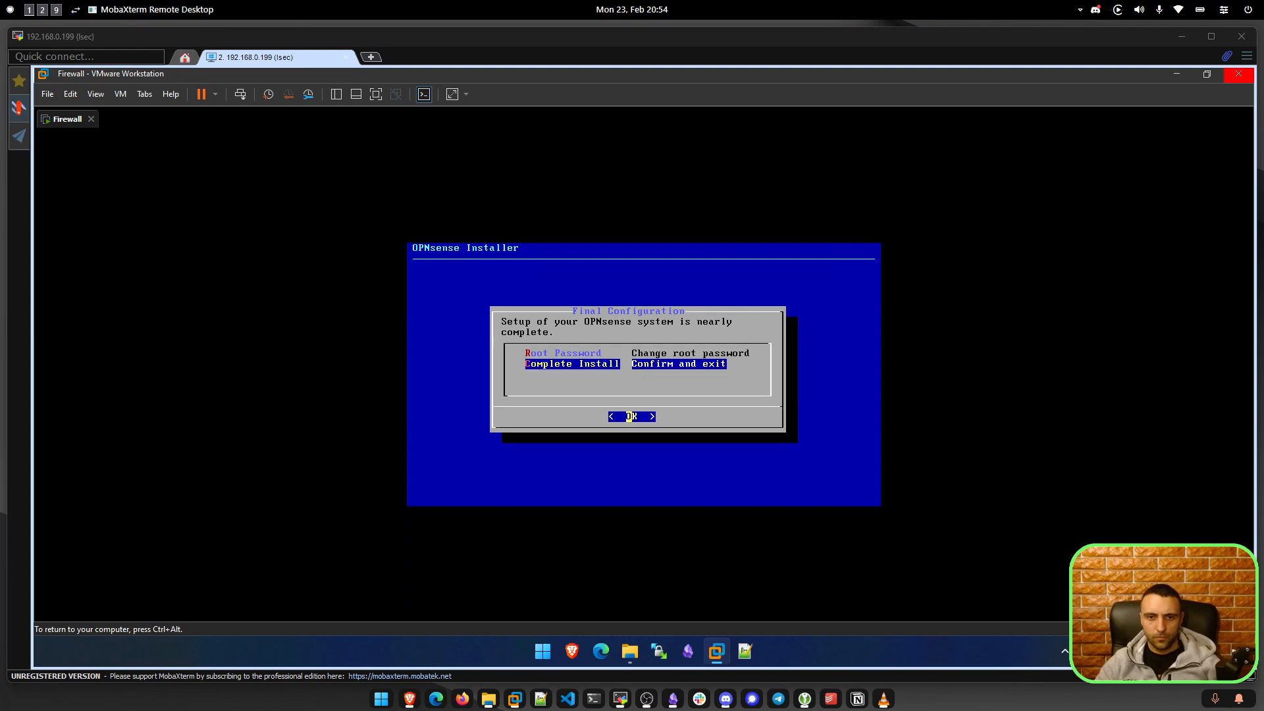
{"action": "key", "text": "Up"}
{"action": "key", "text": "Down"}
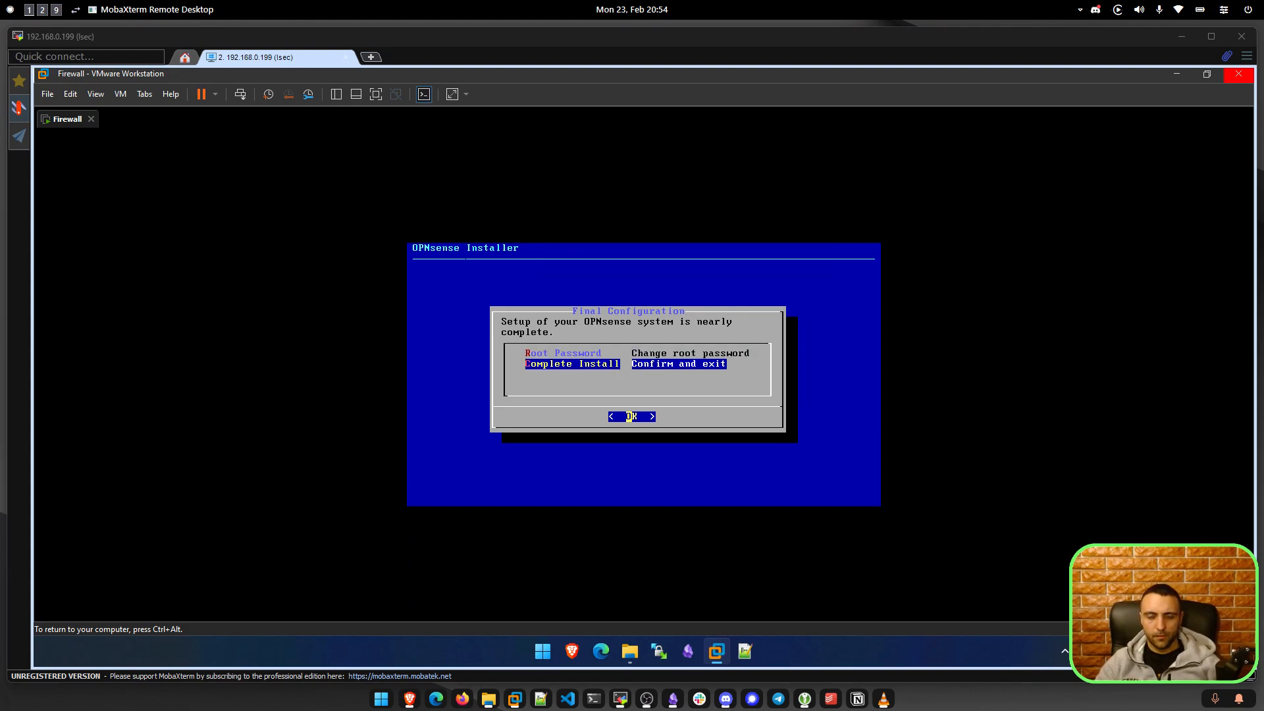
{"action": "key", "text": "Return"}
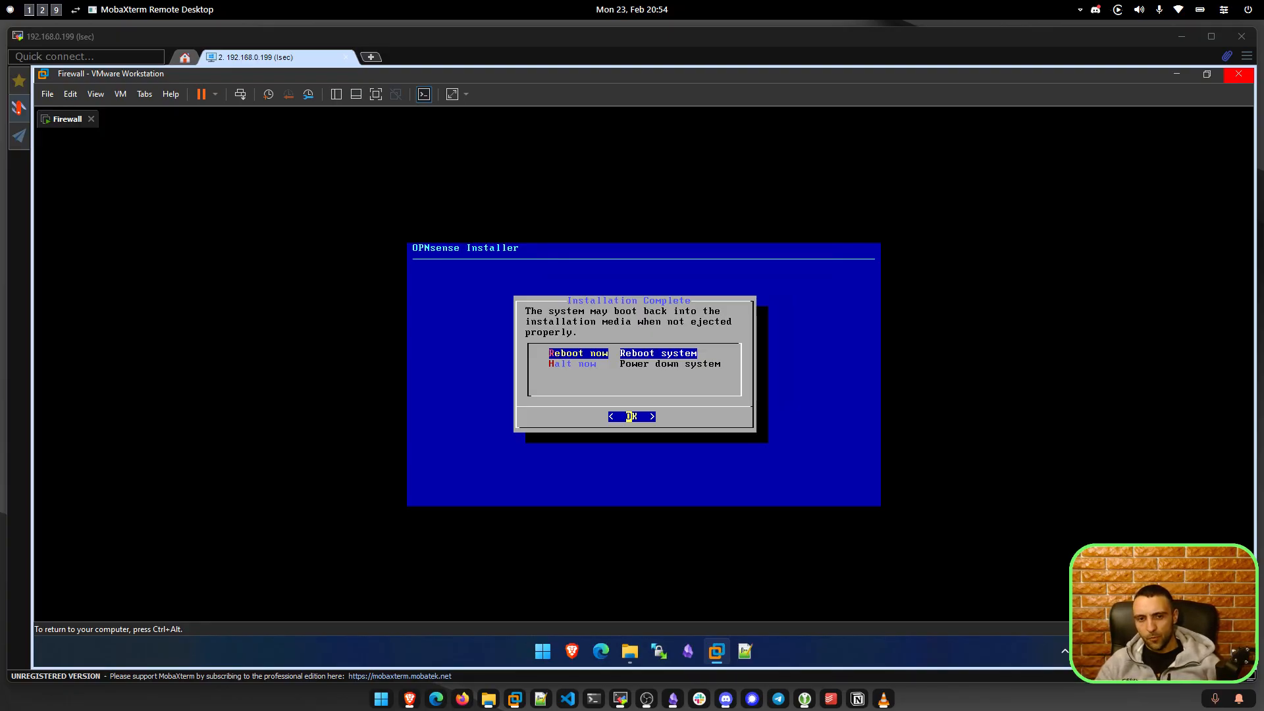
{"action": "key", "text": "Return"}
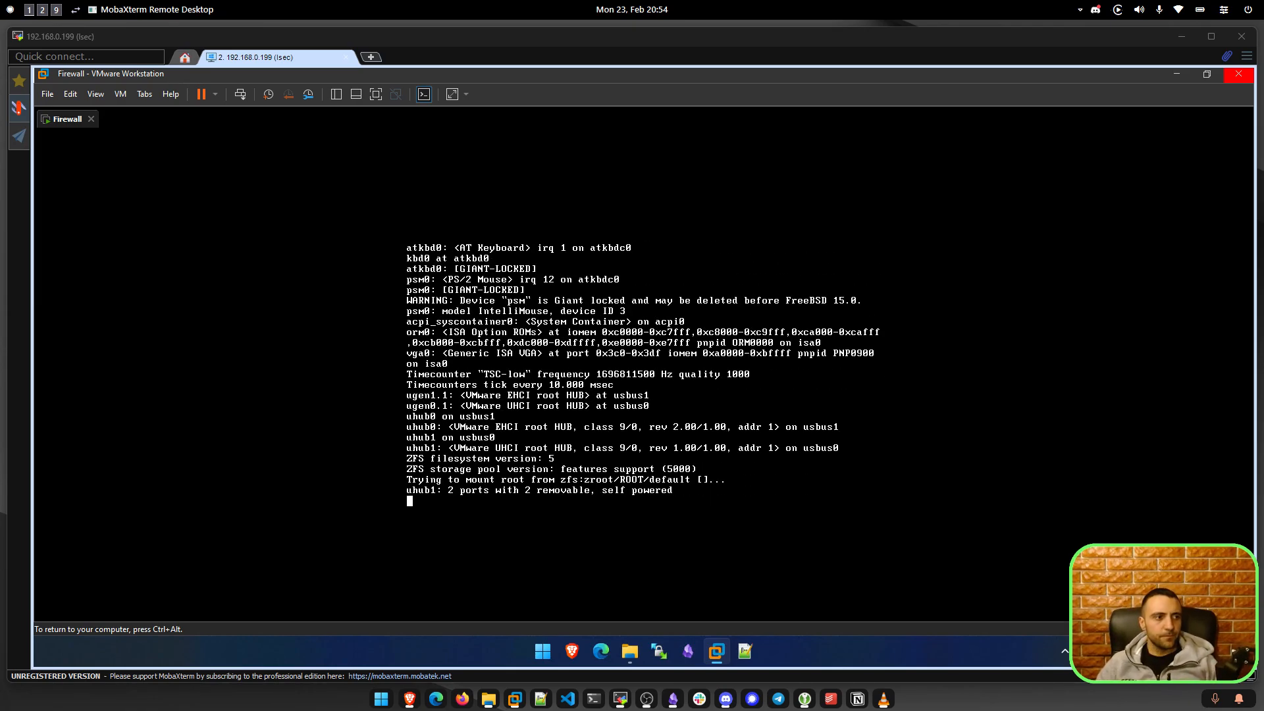
Wait for OPNsense 26.1 to boot to the console login, with LAN at 192.168.1.1/24.
{"action": "key", "text": "ctrl+alt"}
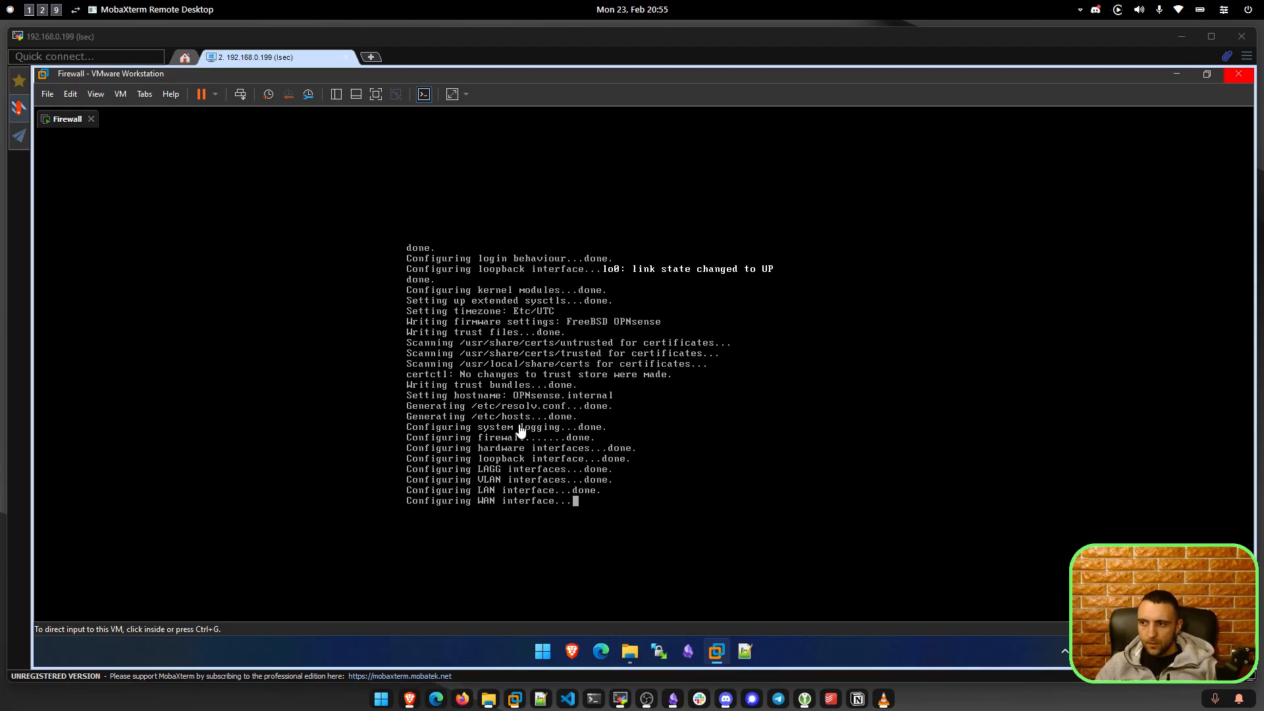
{"action": "left_click", "coordinate": [609, 487]}
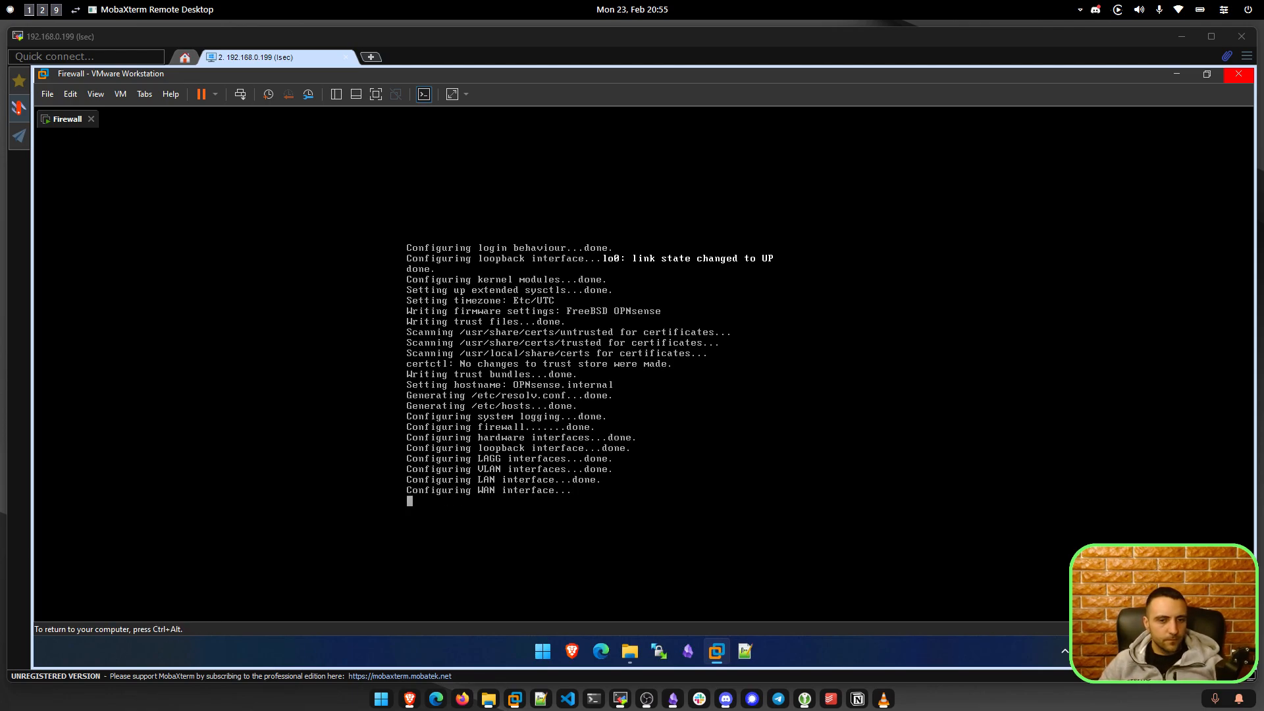
{"action": "key", "text": "ctrl+alt"}
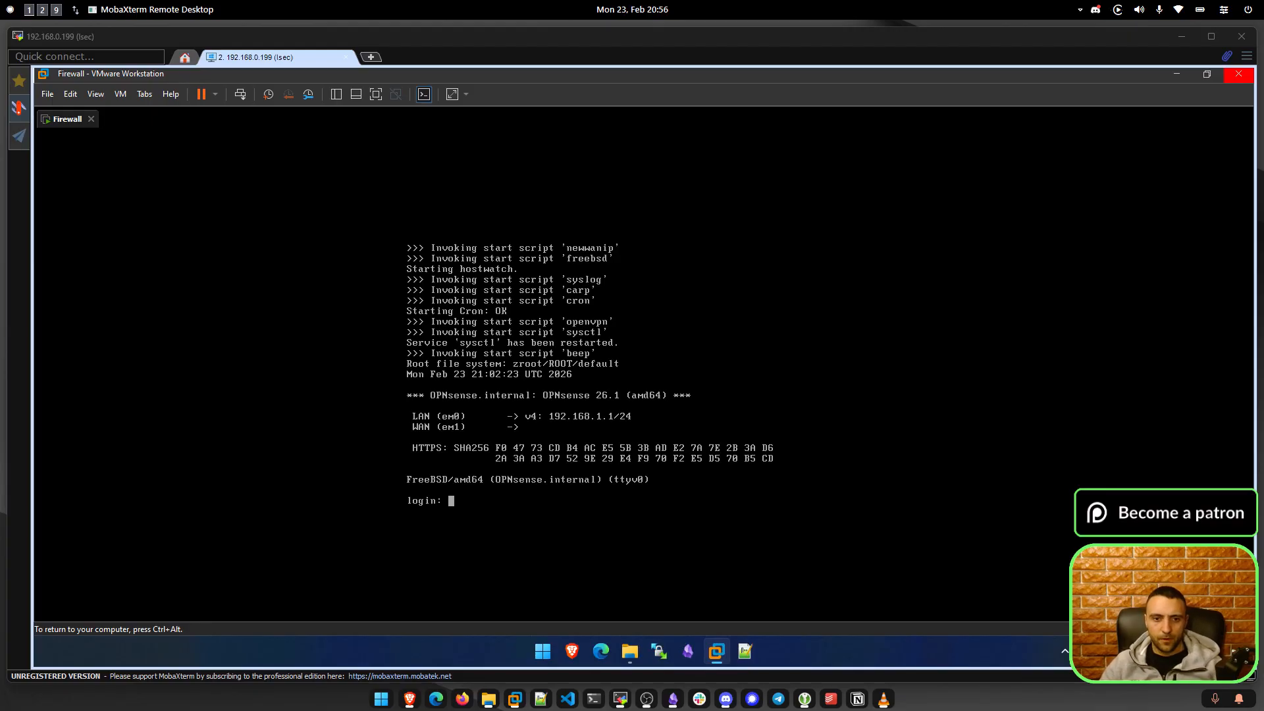
Log in to the OPNsense console as root and choose option 2, Set interface IP address.
{"action": "type", "text": "root"}
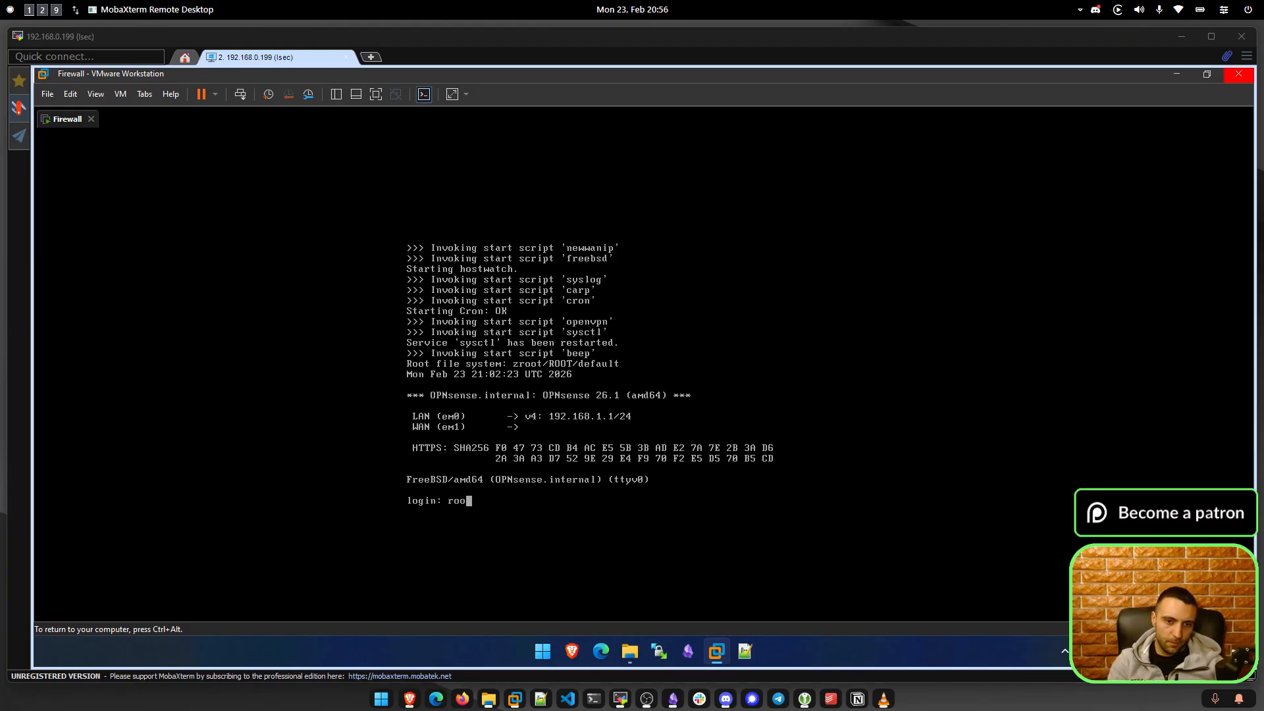
{"action": "key", "text": "Return"}
{"action": "key", "text": "Return"}
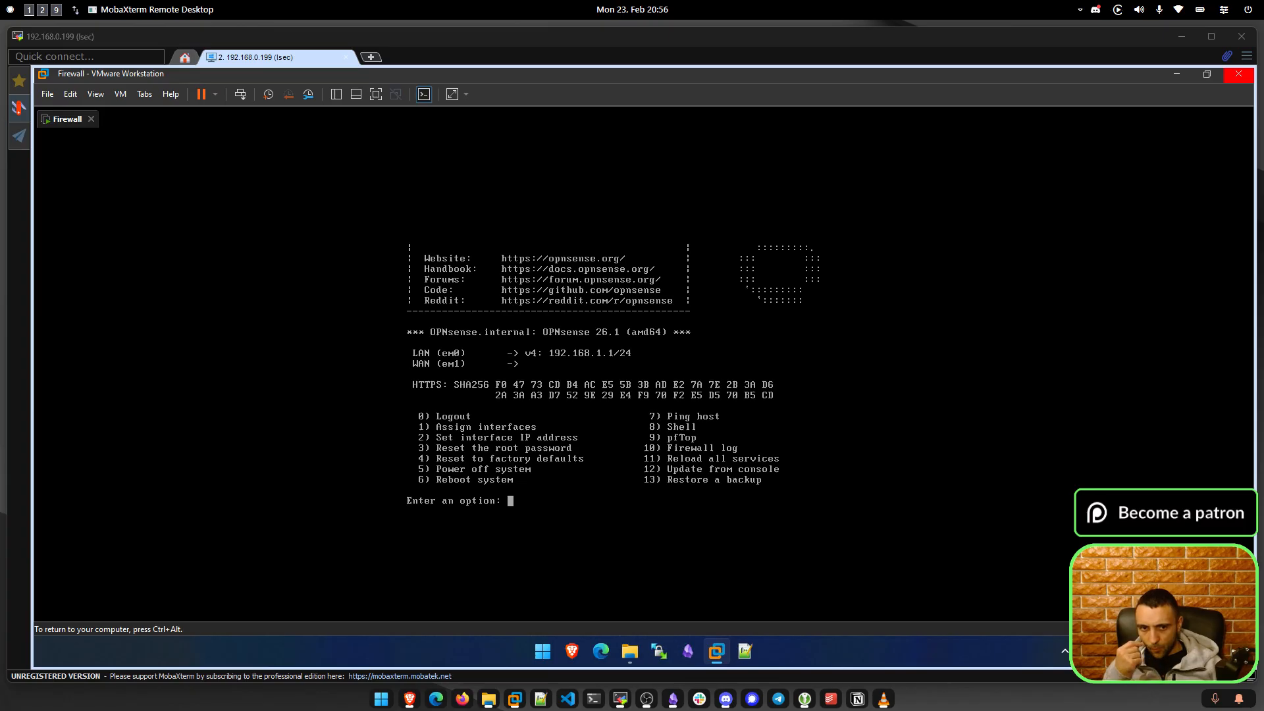
{"action": "type", "text": "2"}
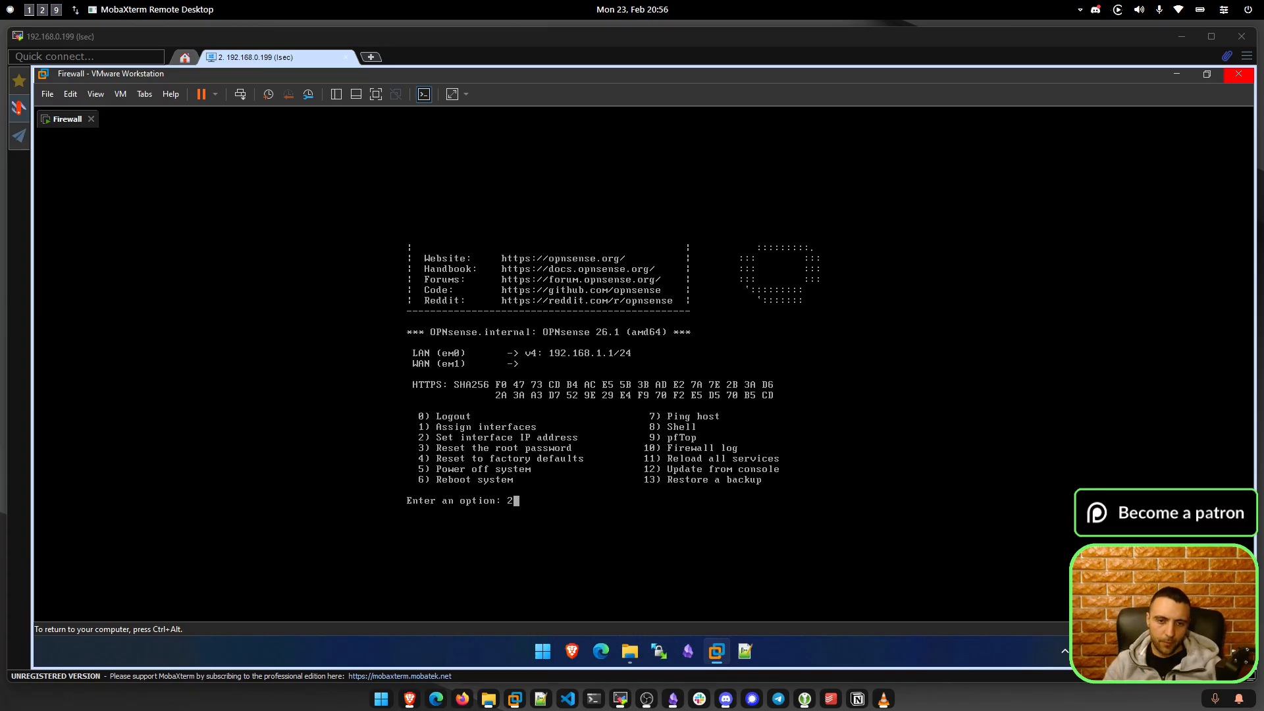
{"action": "key", "text": "Return"}
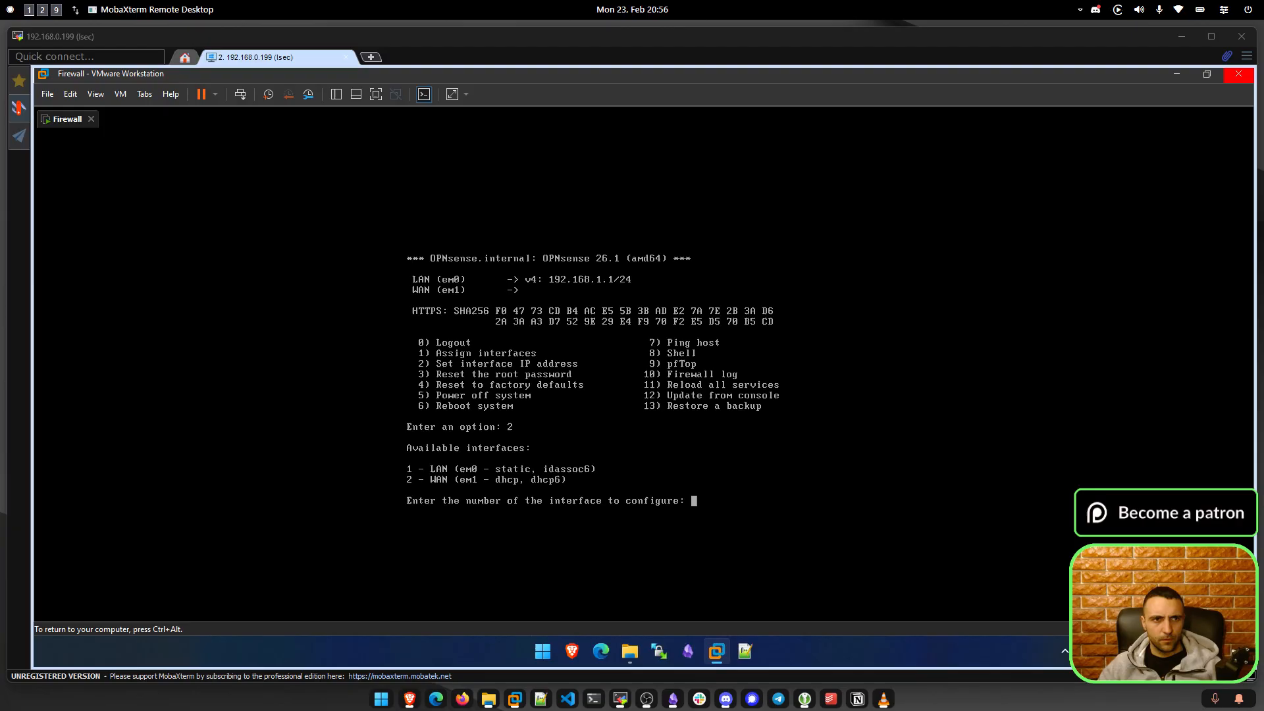
Confirm in the VM settings that the network adapter is Bridged, then return to the console.
{"action": "key", "text": "ctrl+alt"}
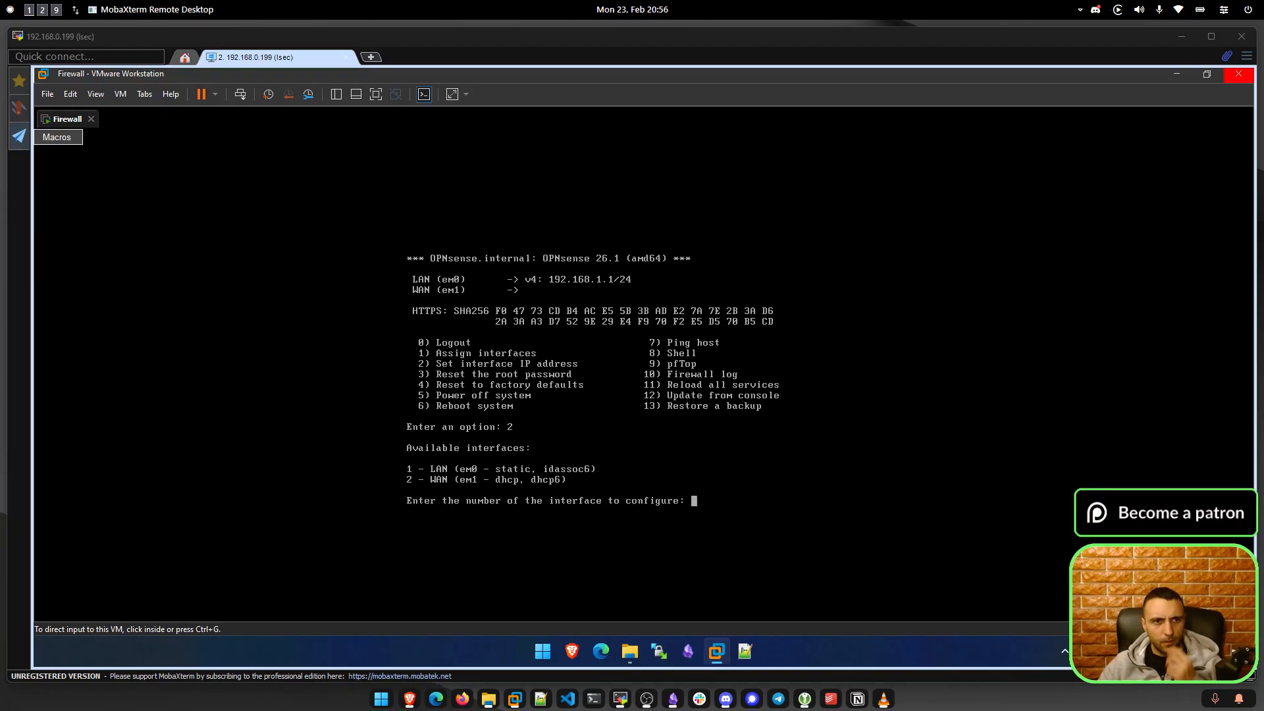
{"action": "left_click", "coordinate": [120, 94]}
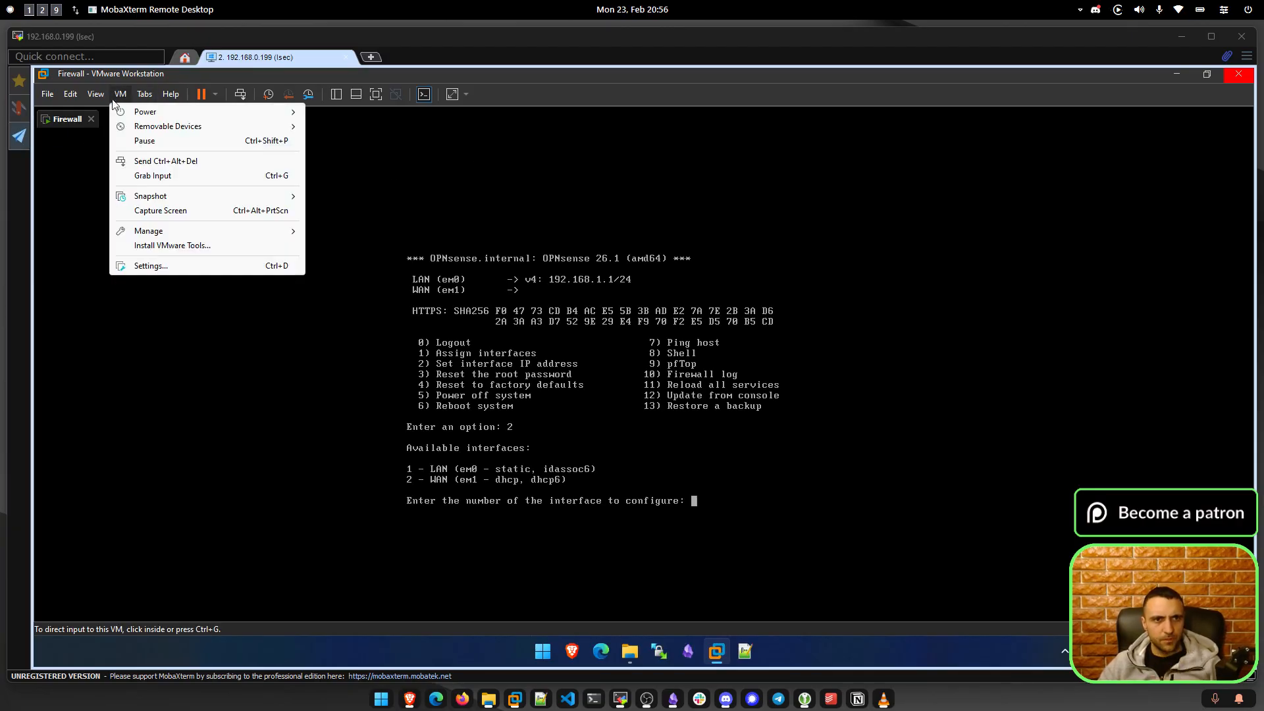
{"action": "left_click", "coordinate": [151, 266]}
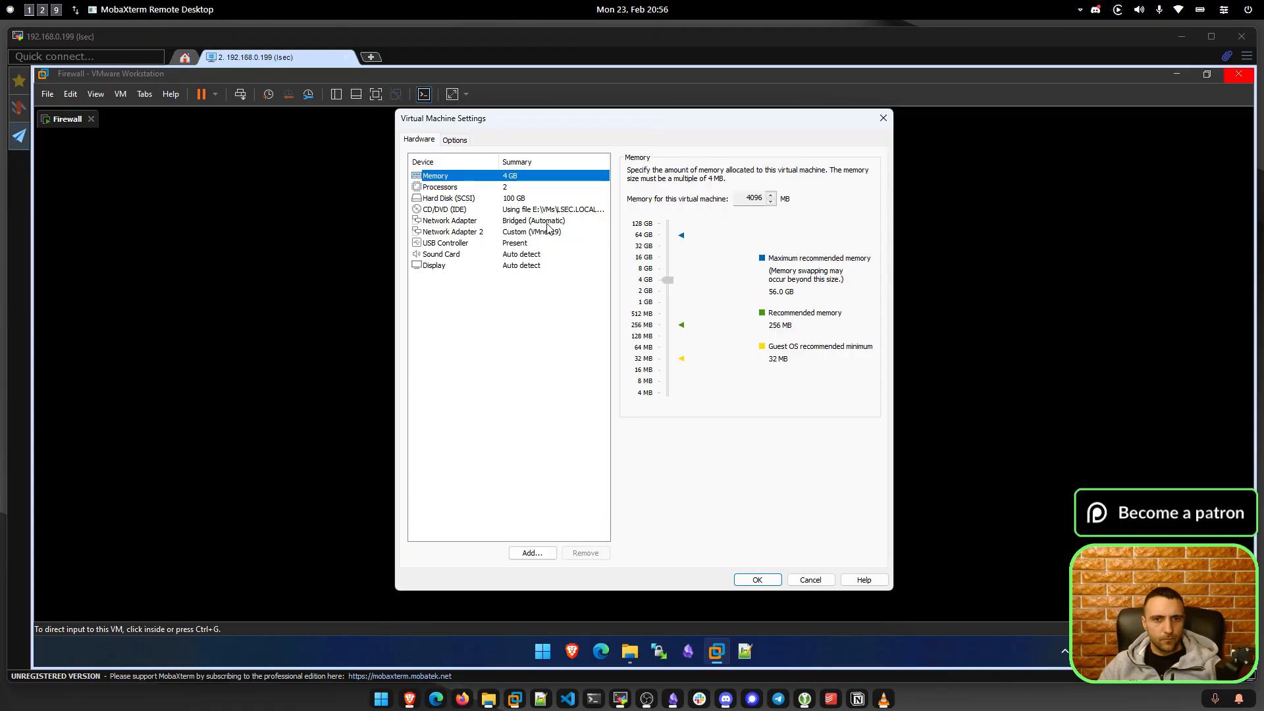
{"action": "left_click", "coordinate": [547, 222]}
{"action": "left_click", "coordinate": [885, 118]}
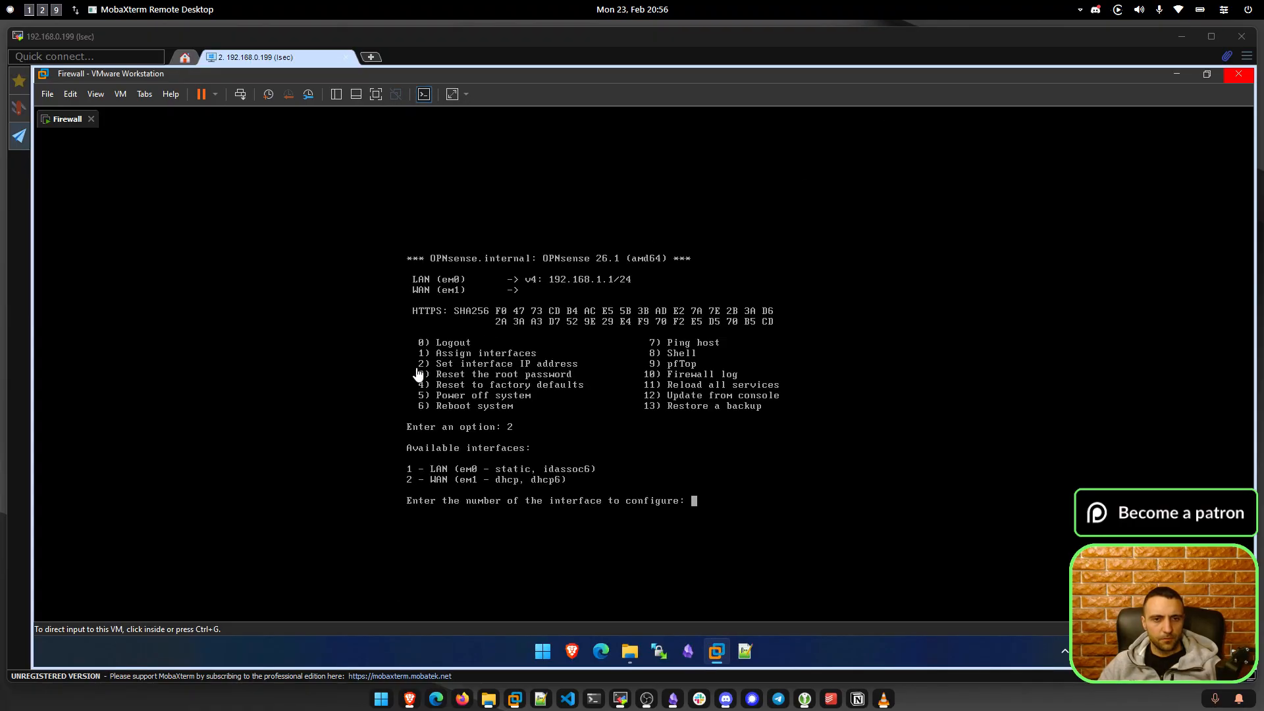
{"action": "left_click", "coordinate": [418, 374]}
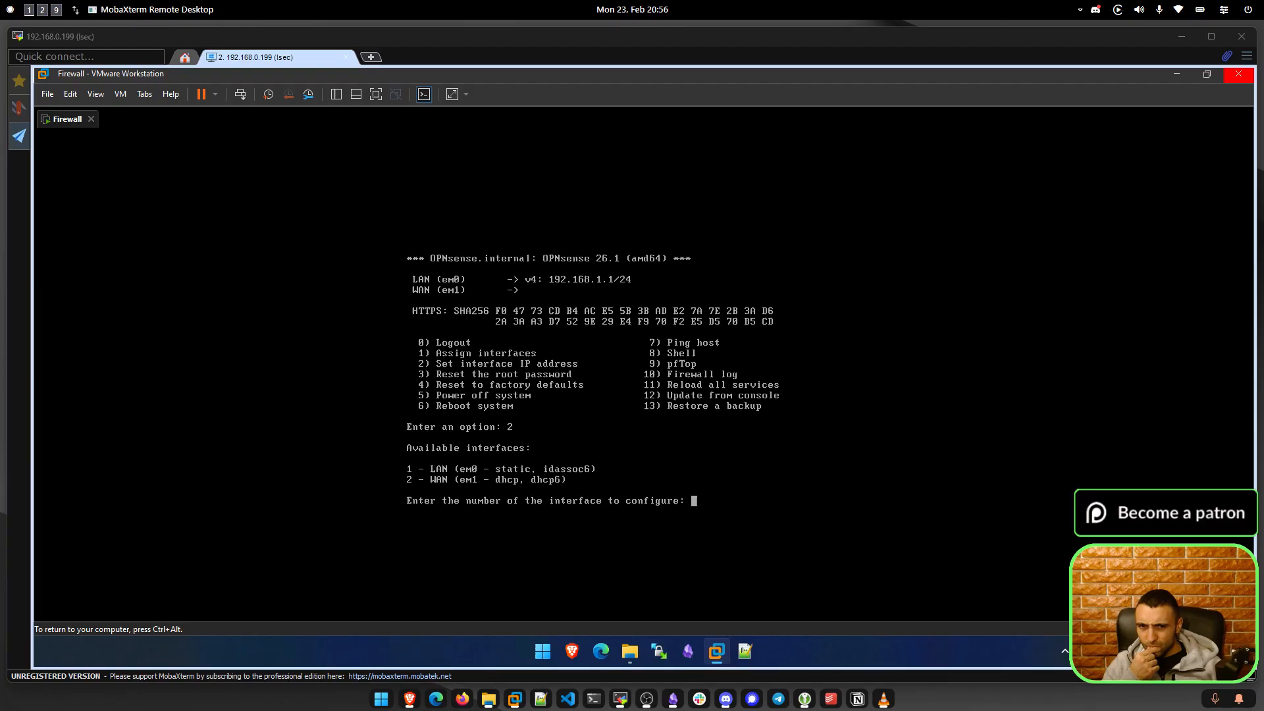
Set LAN (interface 1) to DHCP, keep the IPv6 default and HTTPS web GUI, and apply.
{"action": "type", "text": "1"}
{"action": "key", "text": "Return"}
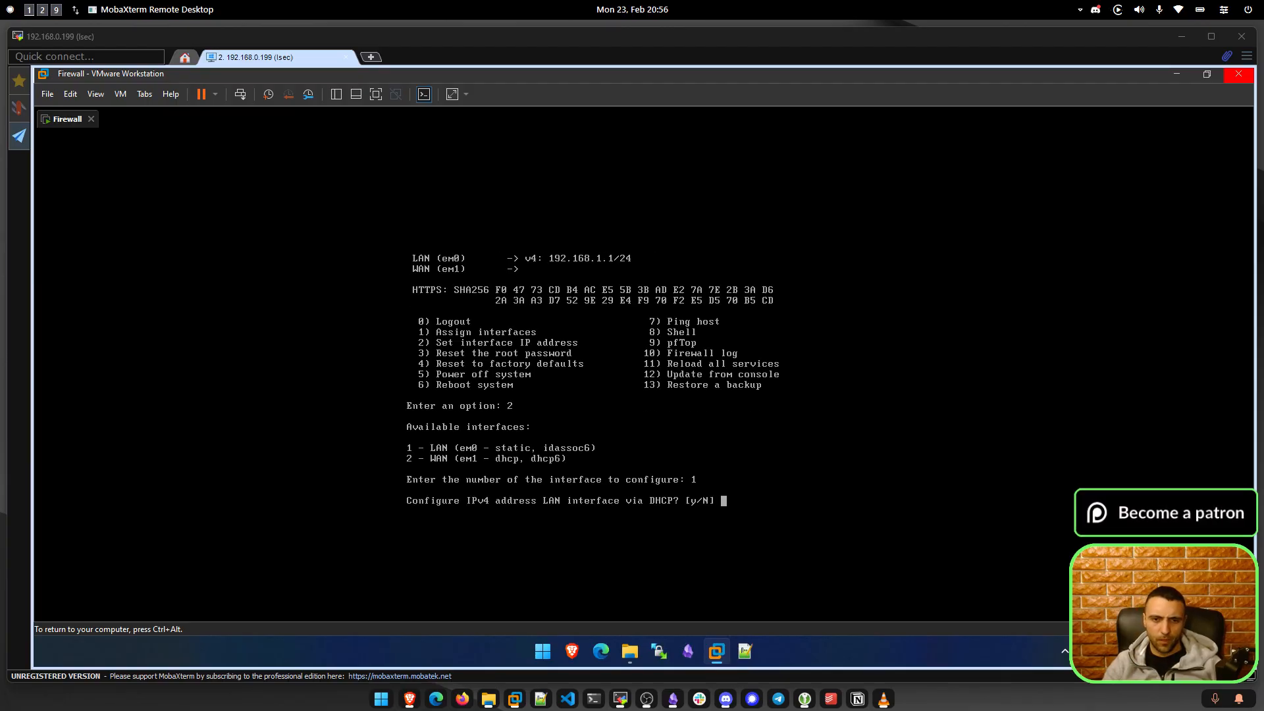
{"action": "type", "text": "y"}
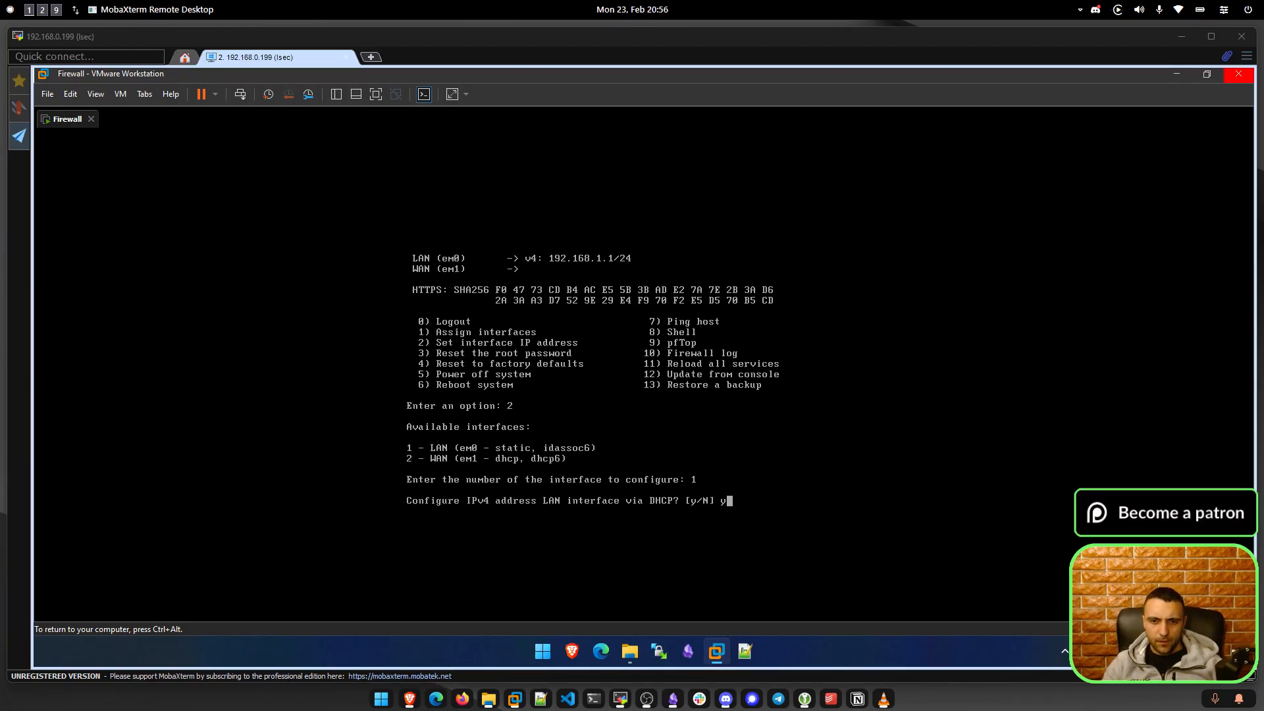
{"action": "key", "text": "Return"}
{"action": "key", "text": "Return"}
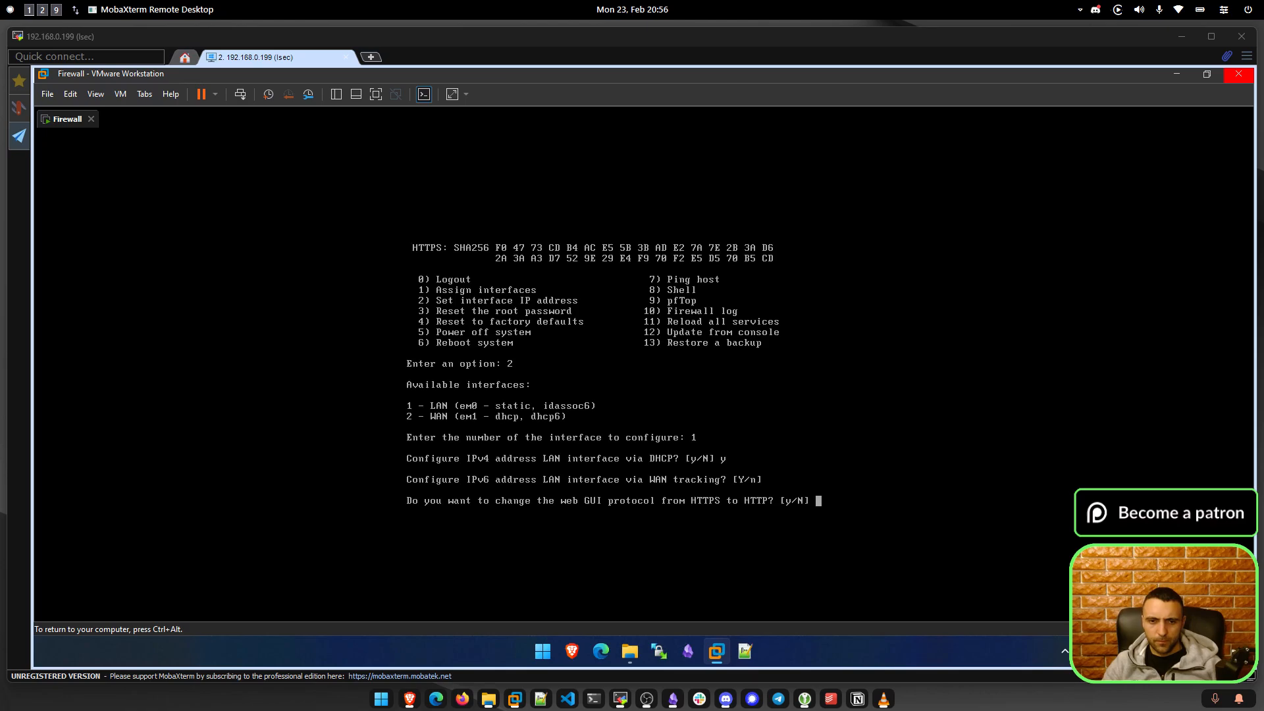
{"action": "type", "text": "N"}
{"action": "key", "text": "Return"}
{"action": "key", "text": "Return"}
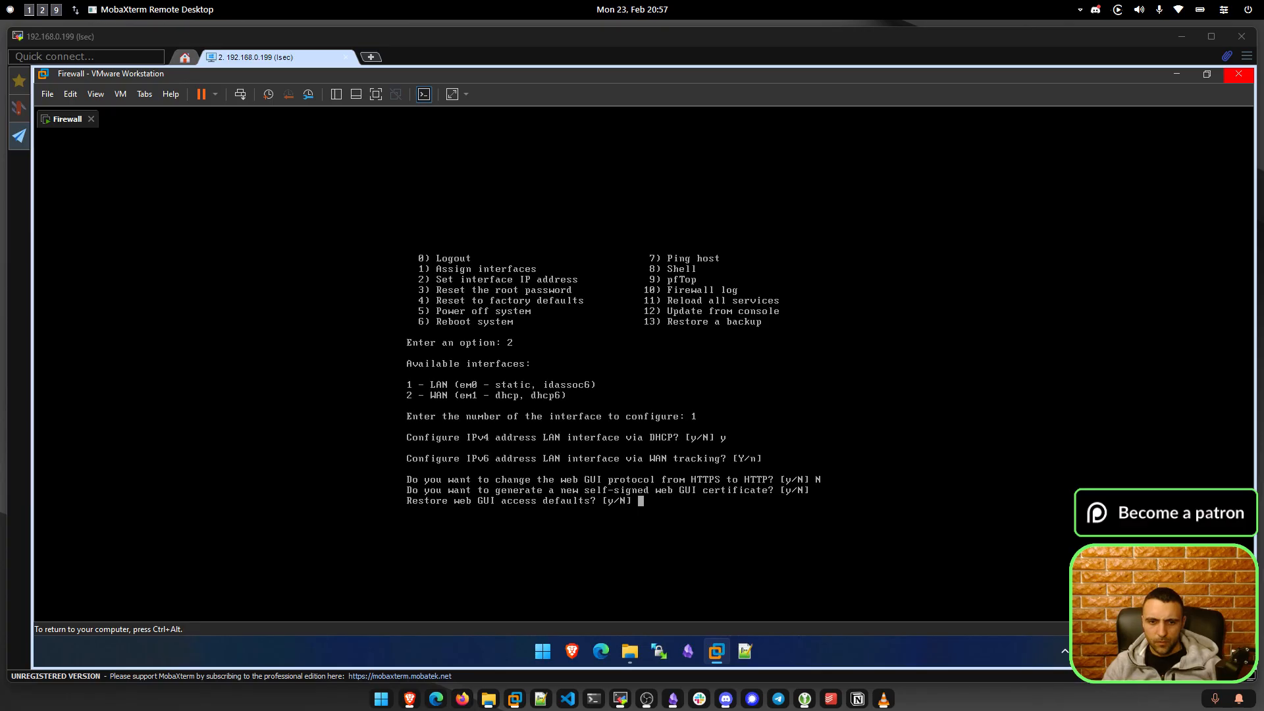
{"action": "key", "text": "Return"}
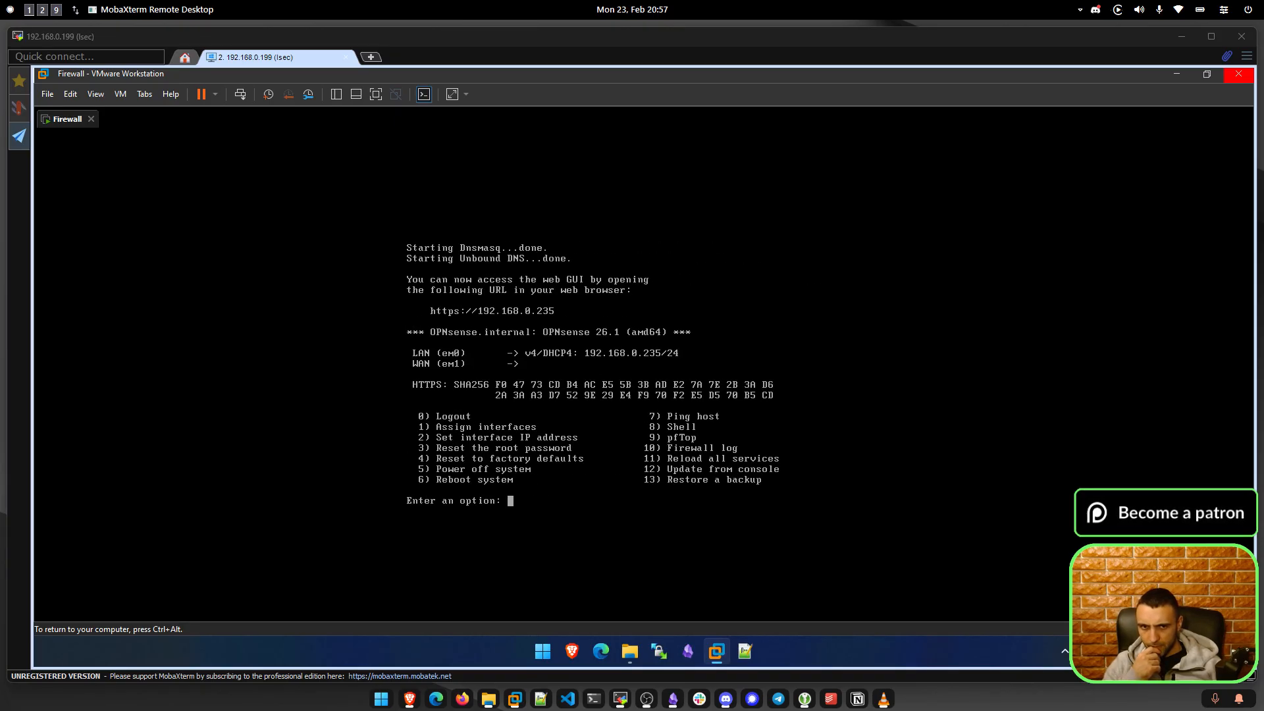
Look at the VM power options, close them, and return input to the console.
{"action": "key", "text": "ctrl+alt"}
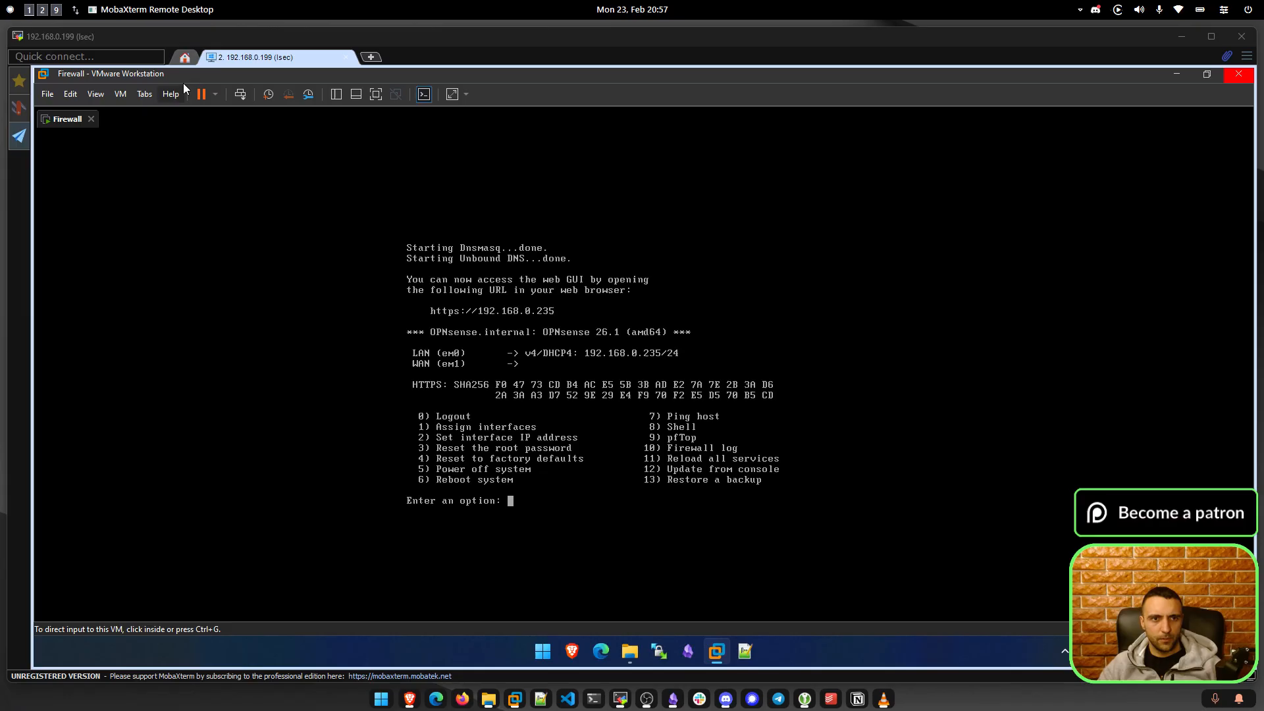
{"action": "left_click", "coordinate": [215, 94]}
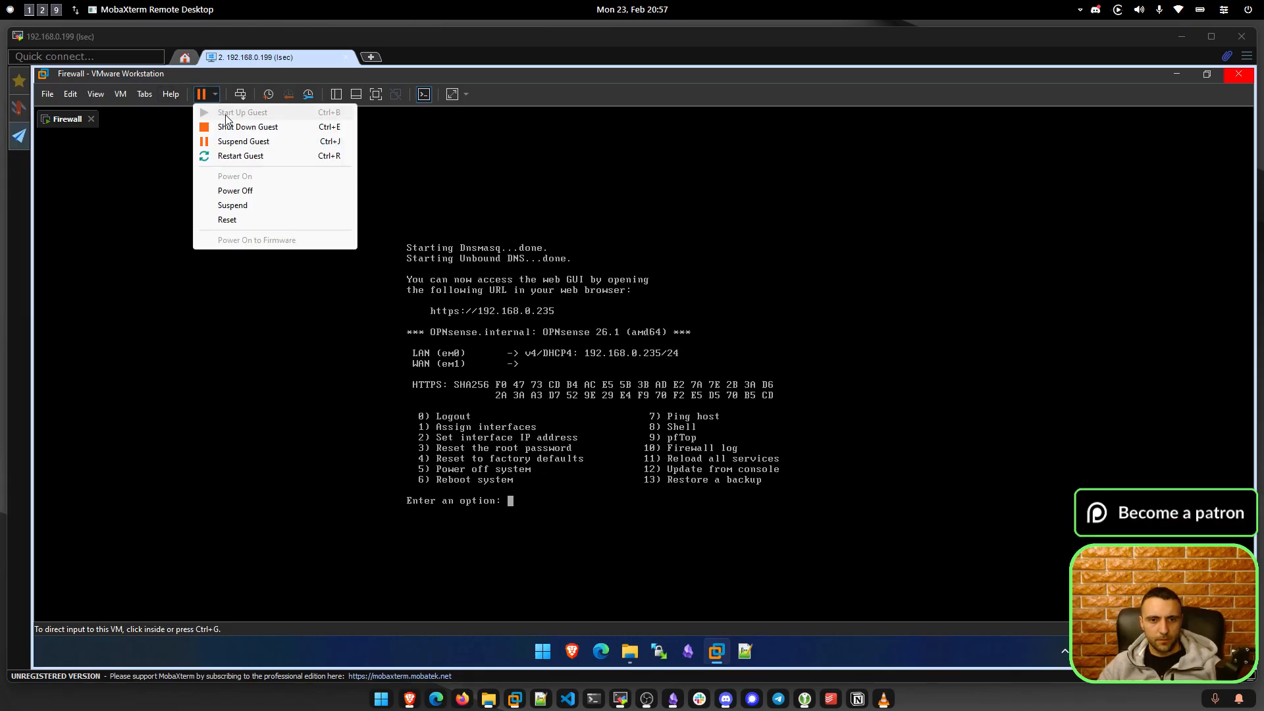
{"action": "left_click", "coordinate": [540, 510]}
{"action": "left_click", "coordinate": [531, 502]}
Begin assigning interfaces with em0 as WAN, skipping LAGGs and VLANs, then abort with Ctrl+C.
{"action": "type", "text": "1"}
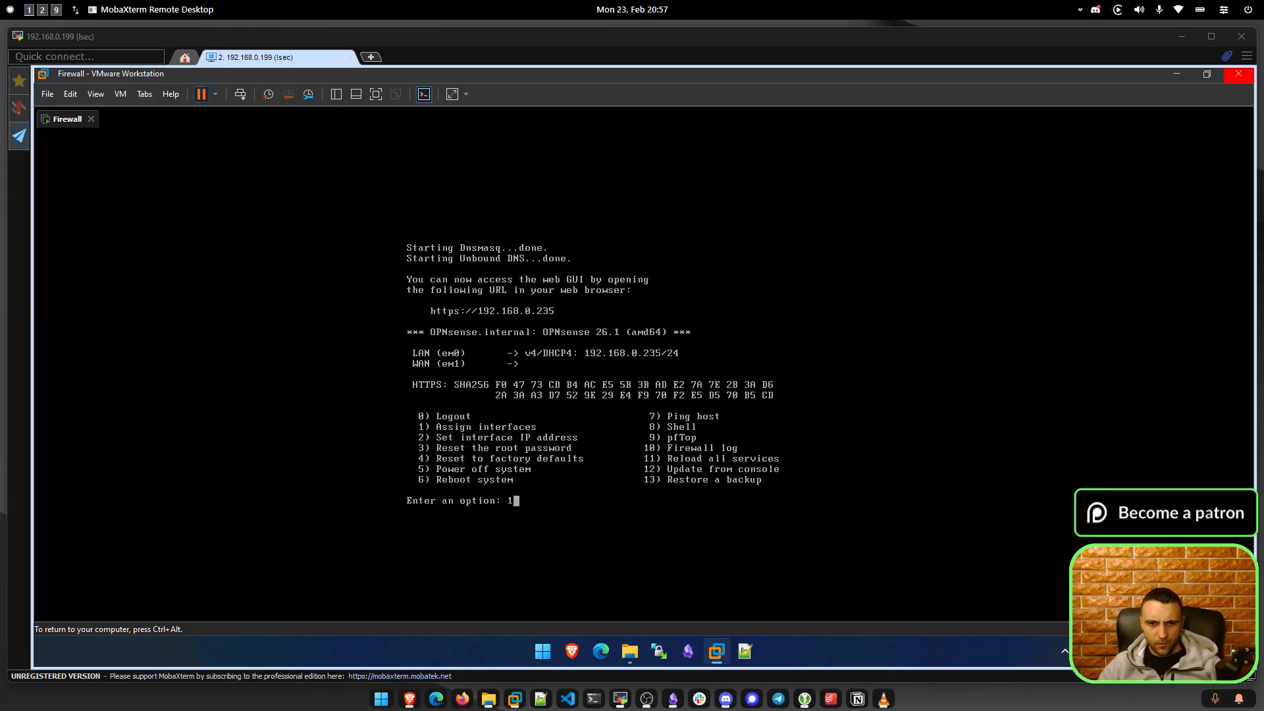
{"action": "key", "text": "Return"}
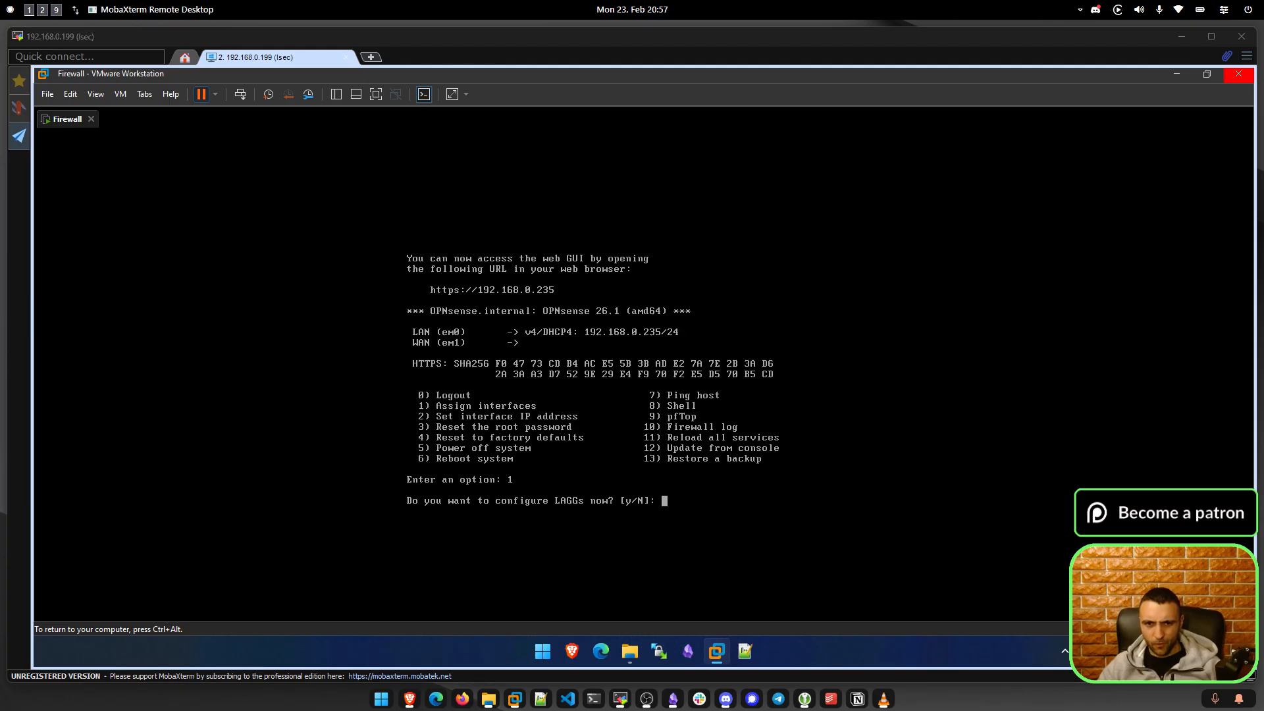
{"action": "key", "text": "Return"}
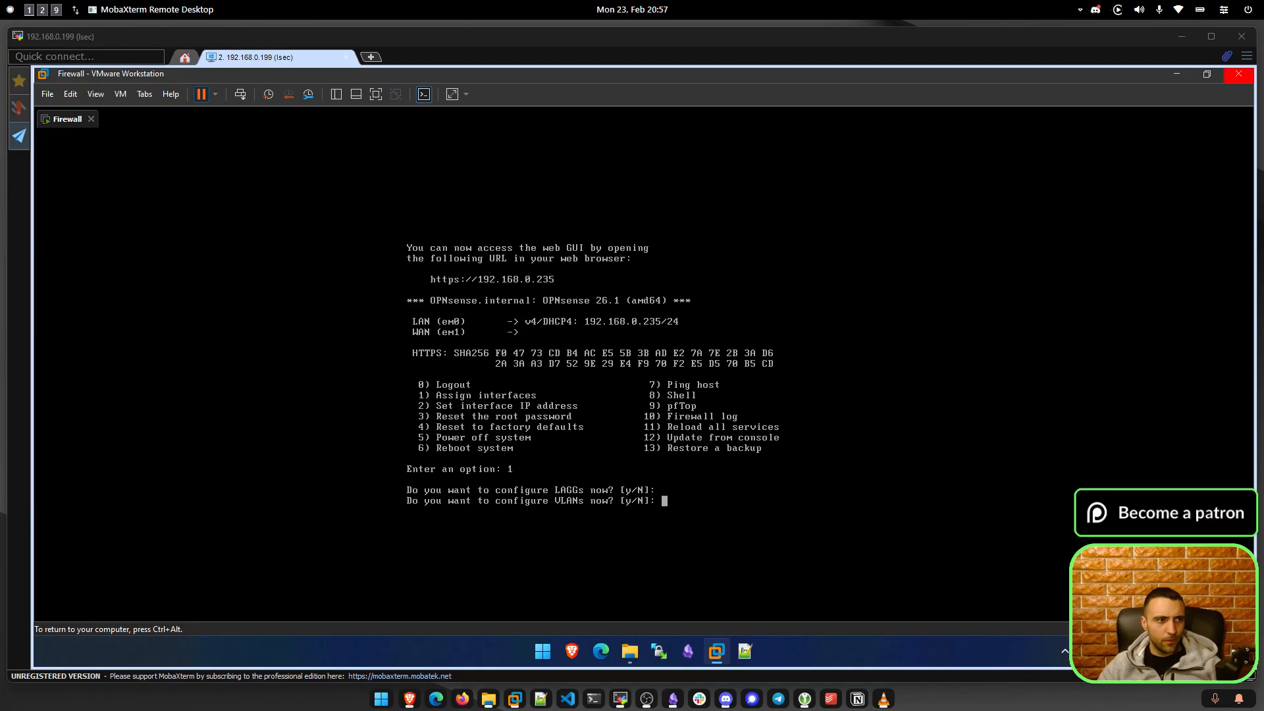
{"action": "key", "text": "Return"}
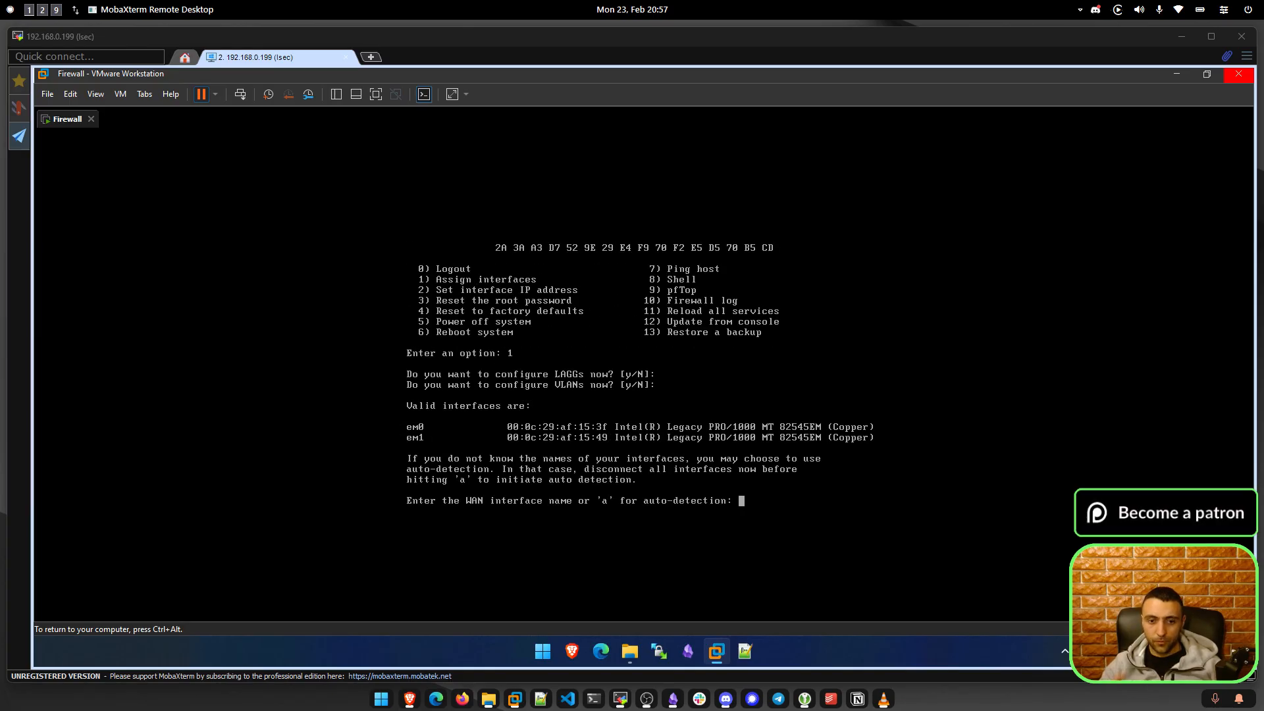
{"action": "type", "text": "em0"}
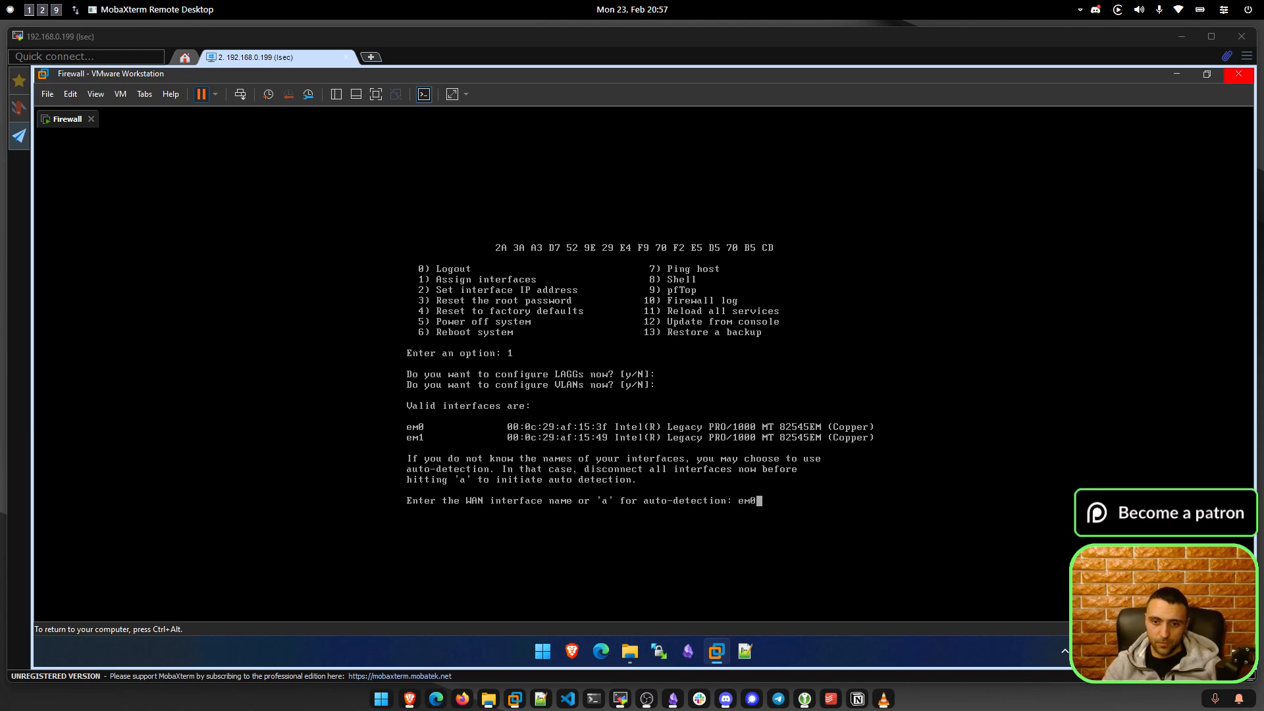
{"action": "key", "text": "Return"}
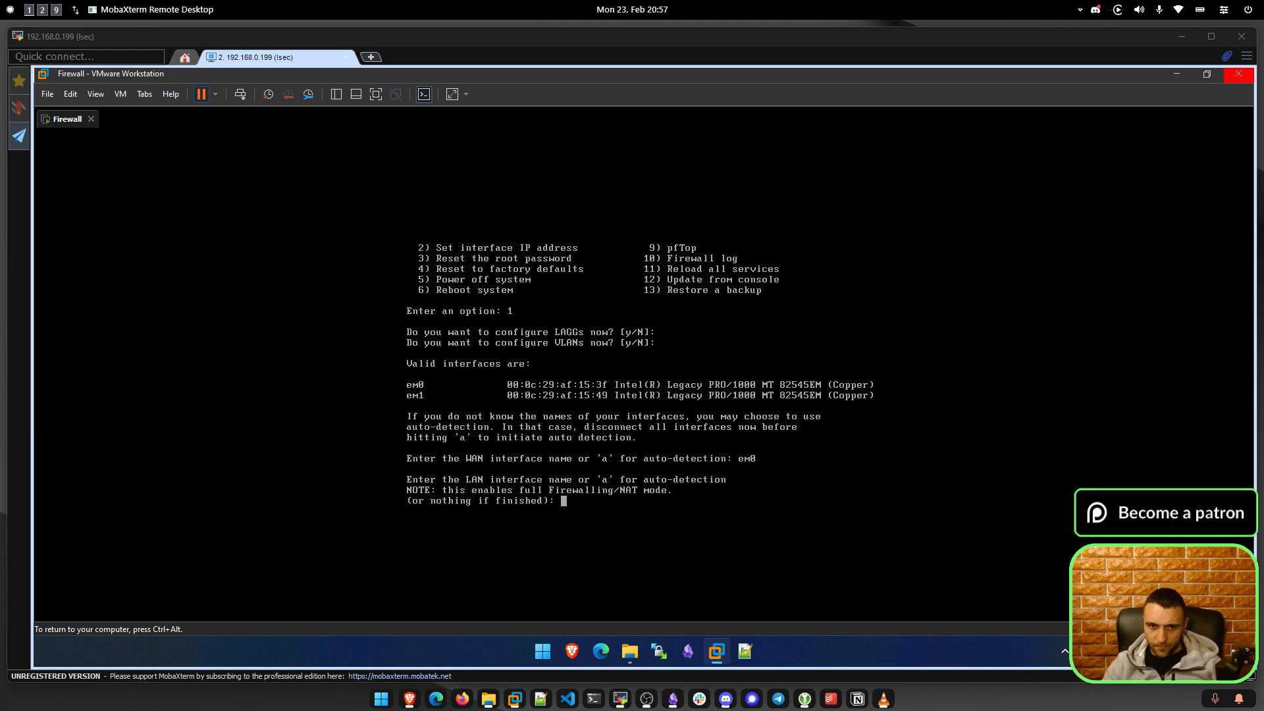
{"action": "key", "text": "Return"}
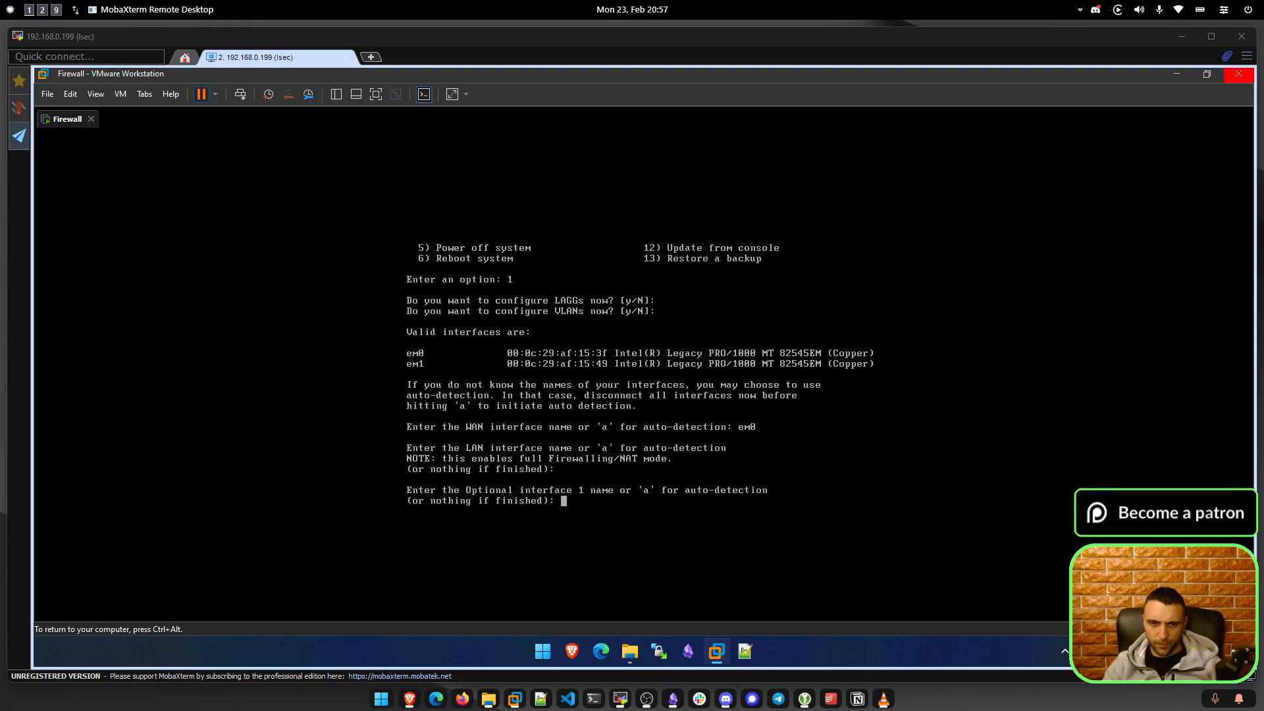
{"action": "key", "text": "ctrl+c"}
Assign em0 as WAN and em1 as LAN, no optional interfaces, and confirm with y.
{"action": "type", "text": "1"}
{"action": "key", "text": "Return"}
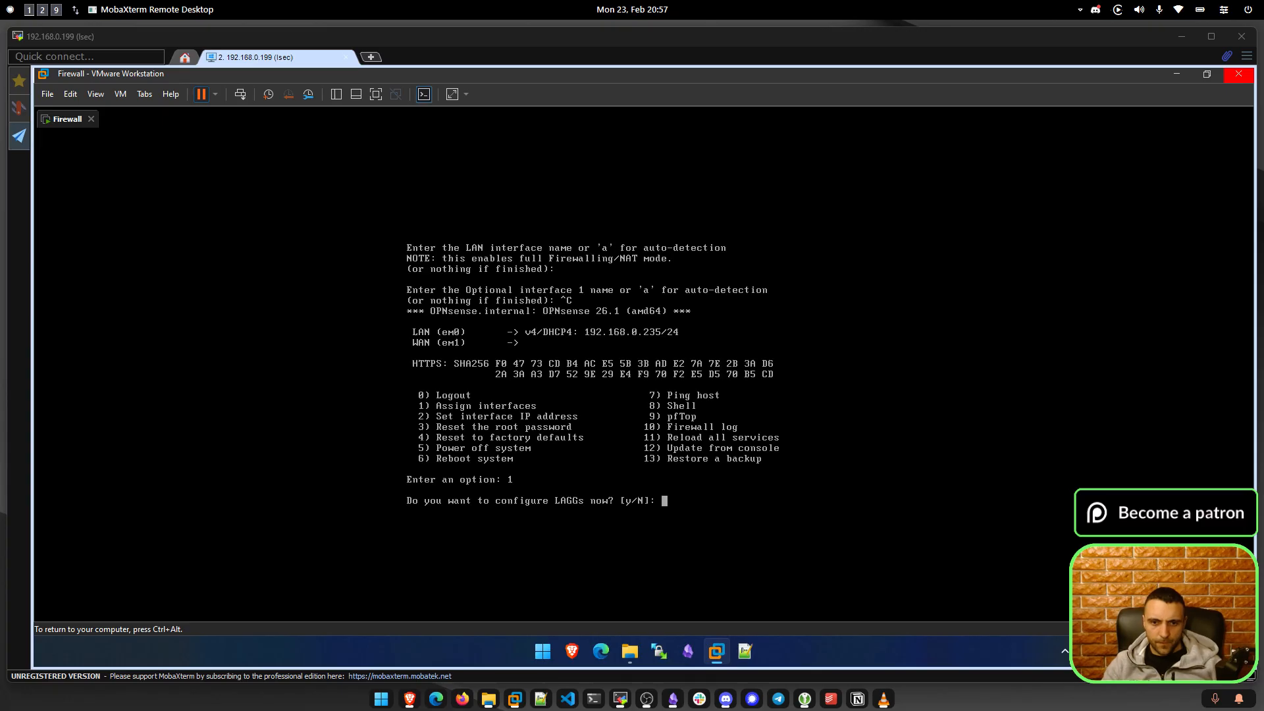
{"action": "key", "text": "Return"}
{"action": "key", "text": "Return"}
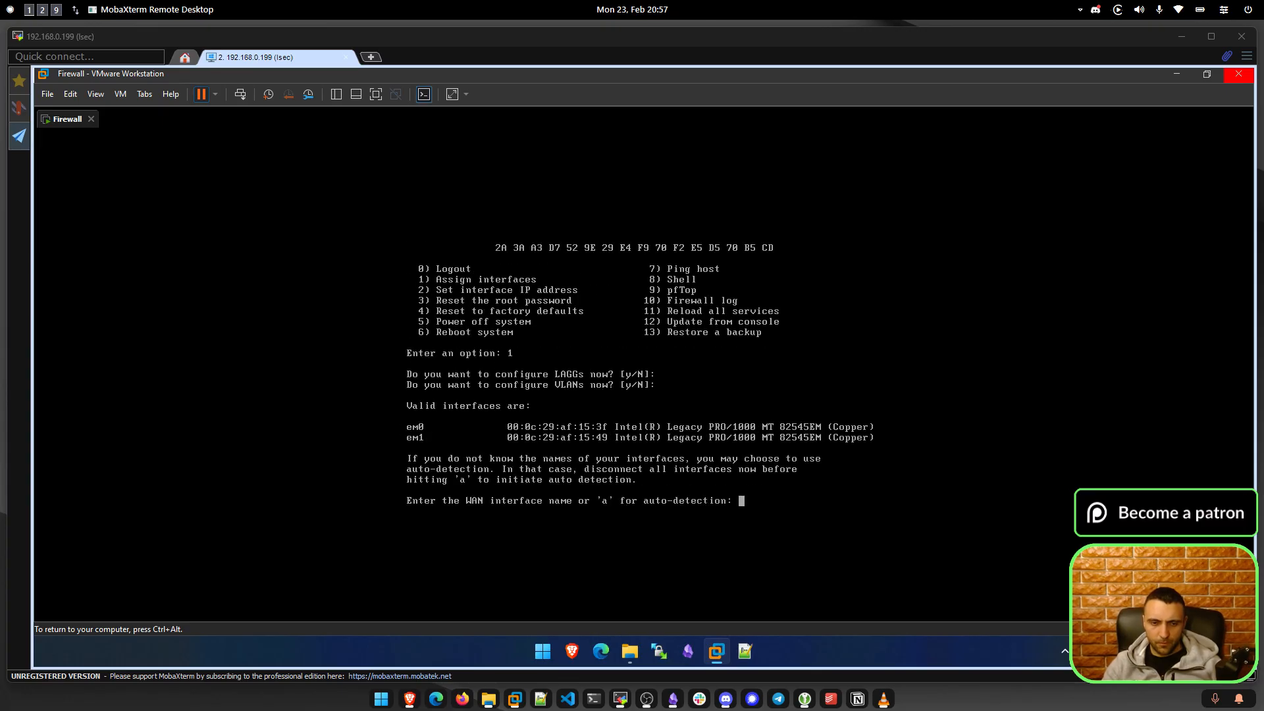
{"action": "type", "text": "em0"}
{"action": "key", "text": "Return"}
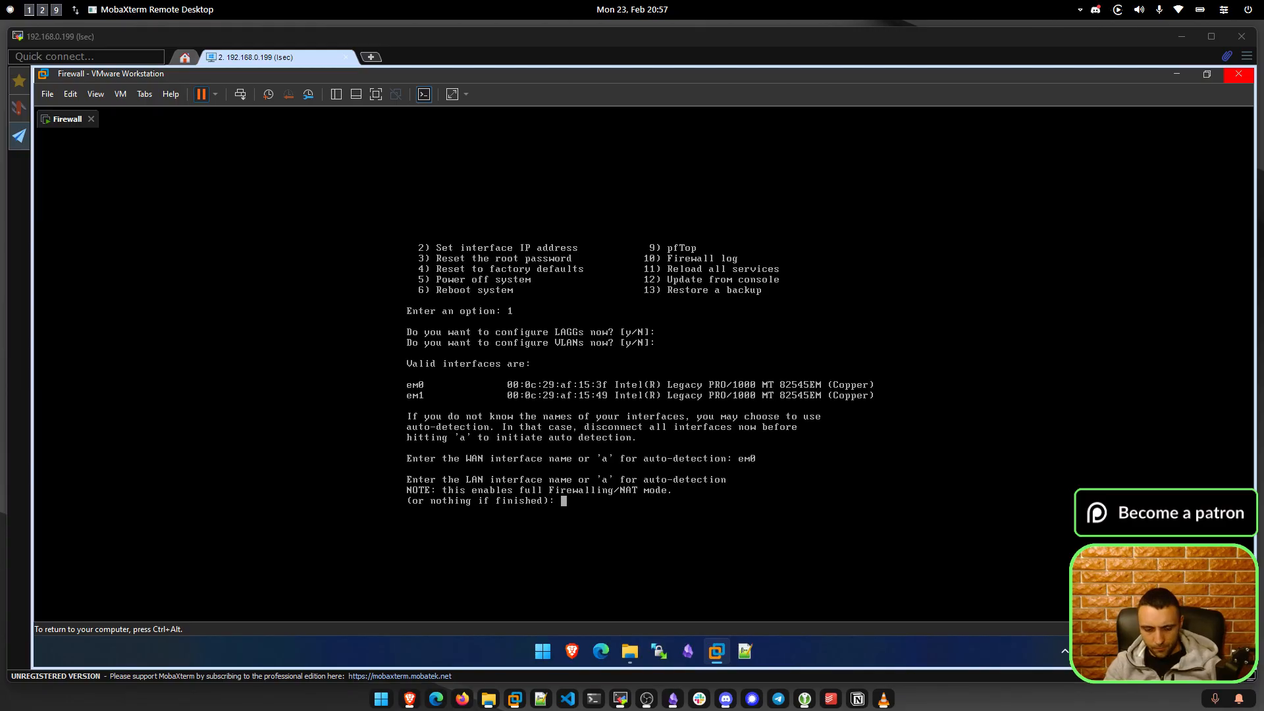
{"action": "type", "text": "em1"}
{"action": "key", "text": "Return"}
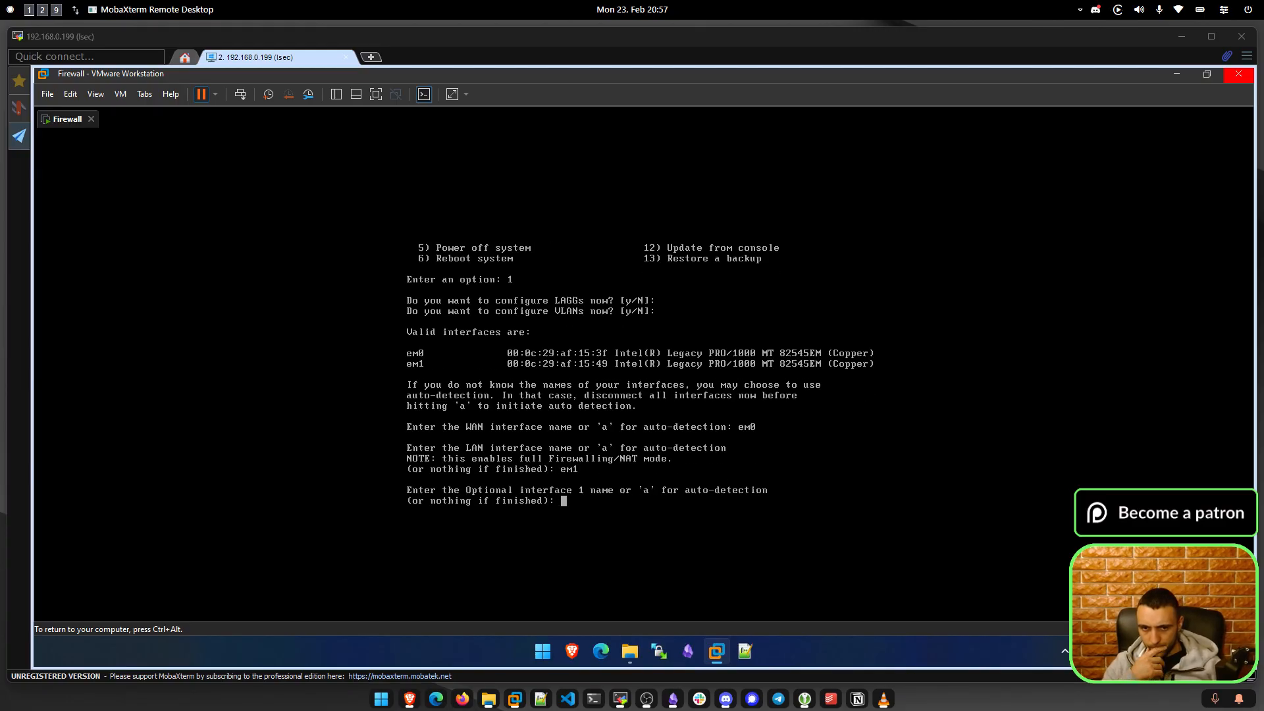
{"action": "key", "text": "Return"}
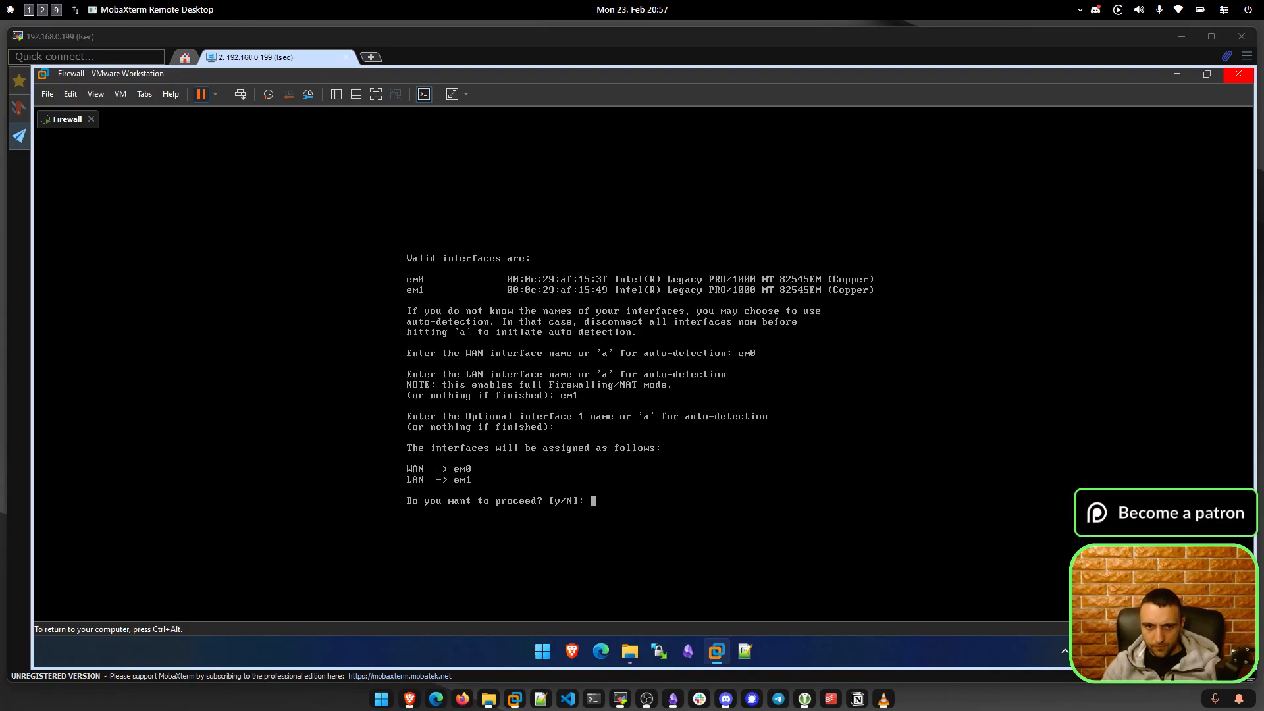
{"action": "type", "text": "y"}
{"action": "key", "text": "Return"}
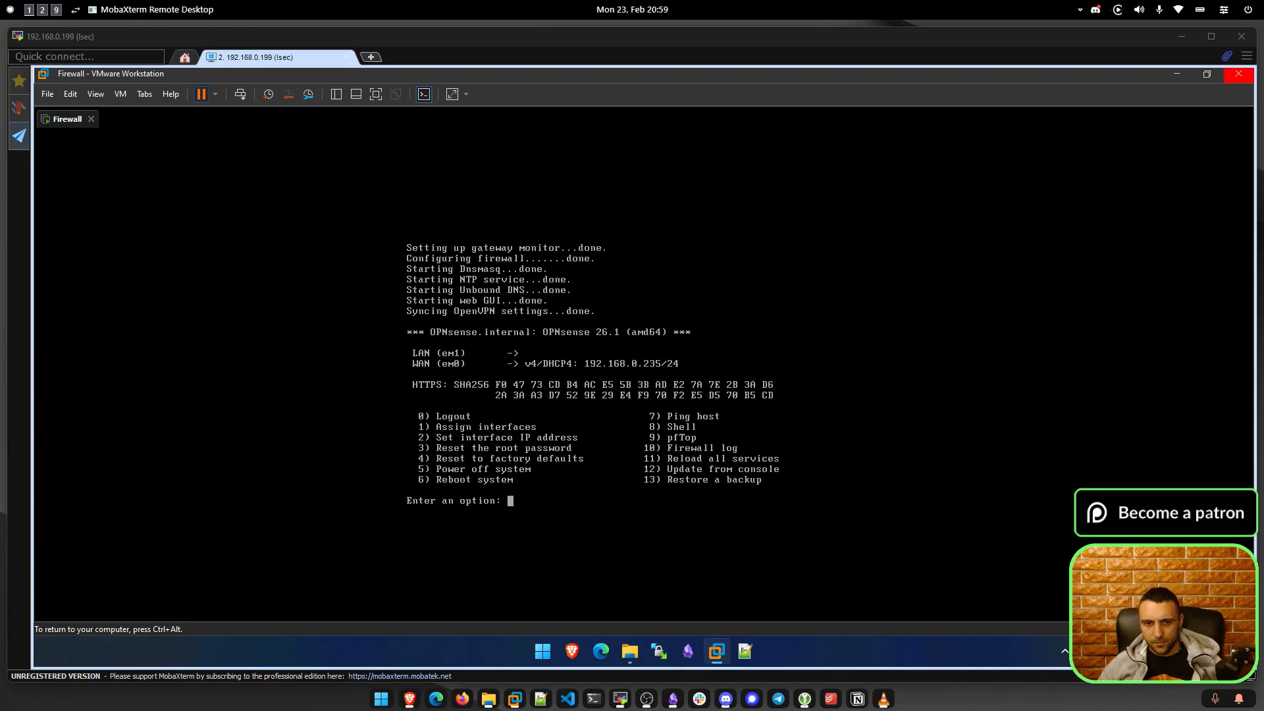
Give the LAN interface the static address 172.16.16.16 instead of DHCP.
{"action": "type", "text": "2"}
{"action": "key", "text": "Return"}
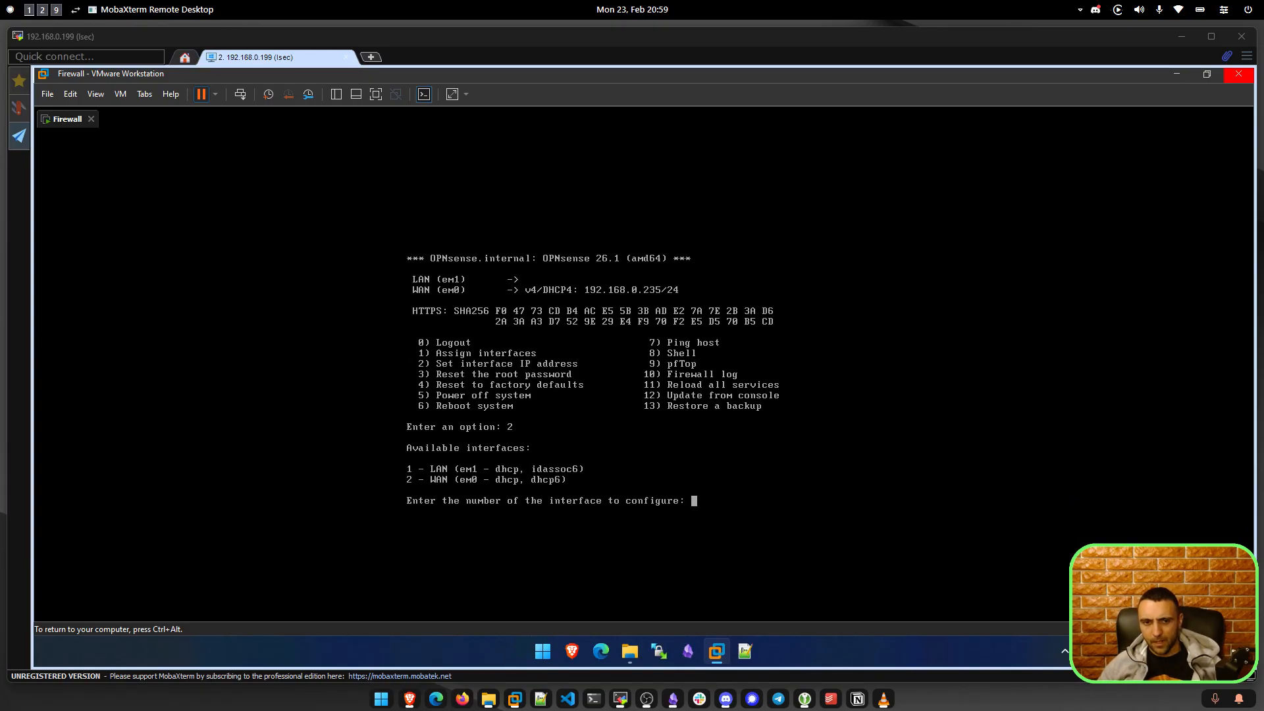
{"action": "type", "text": "1"}
{"action": "key", "text": "Return"}
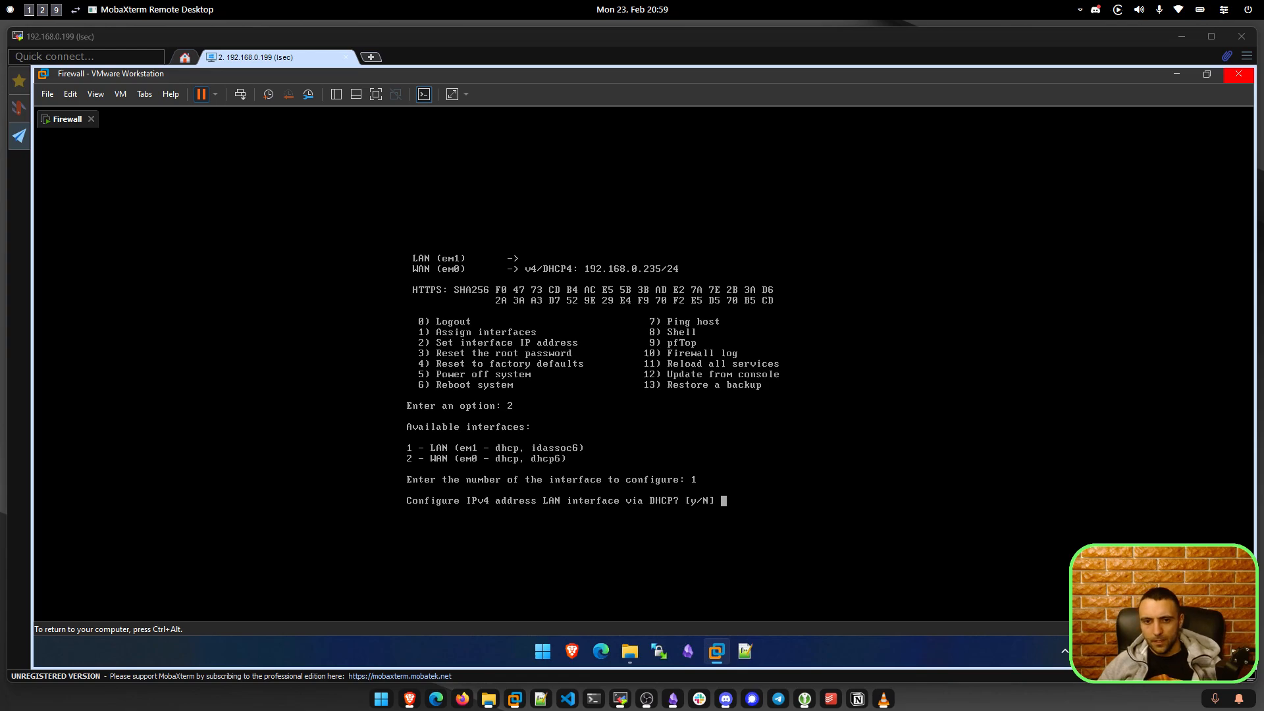
{"action": "type", "text": "n"}
{"action": "key", "text": "Return"}
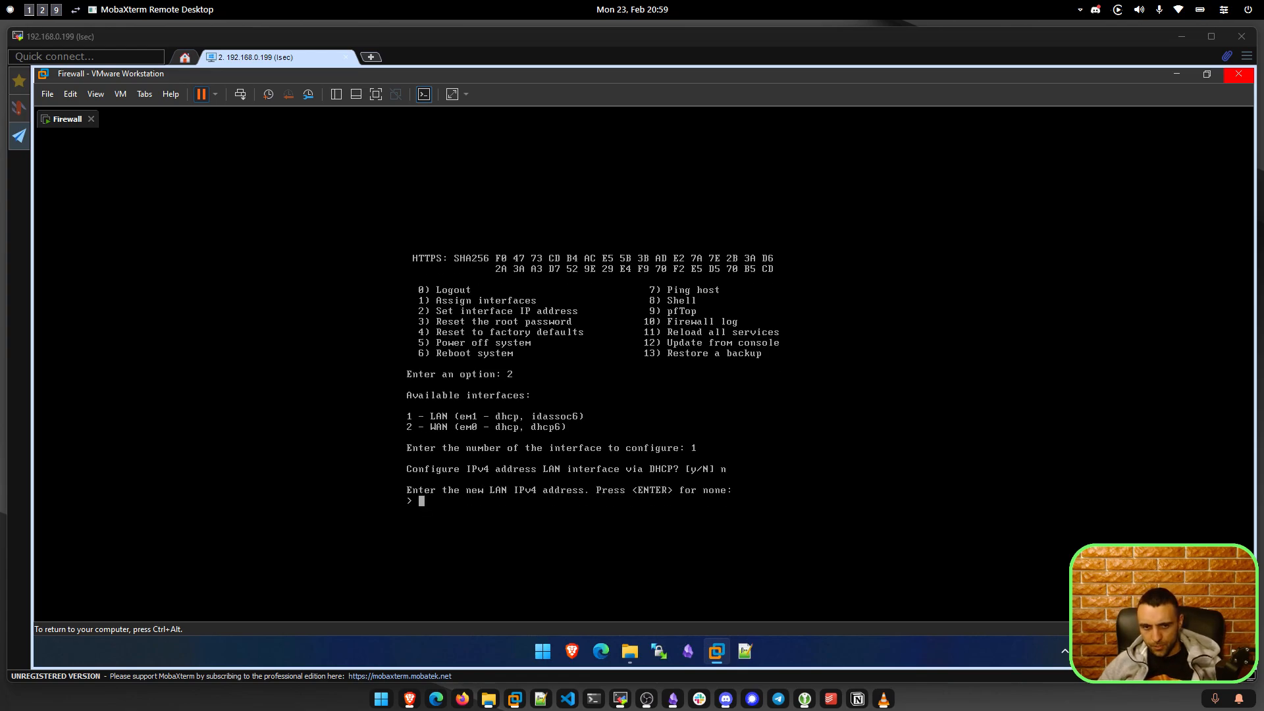
{"action": "type", "text": "17"}
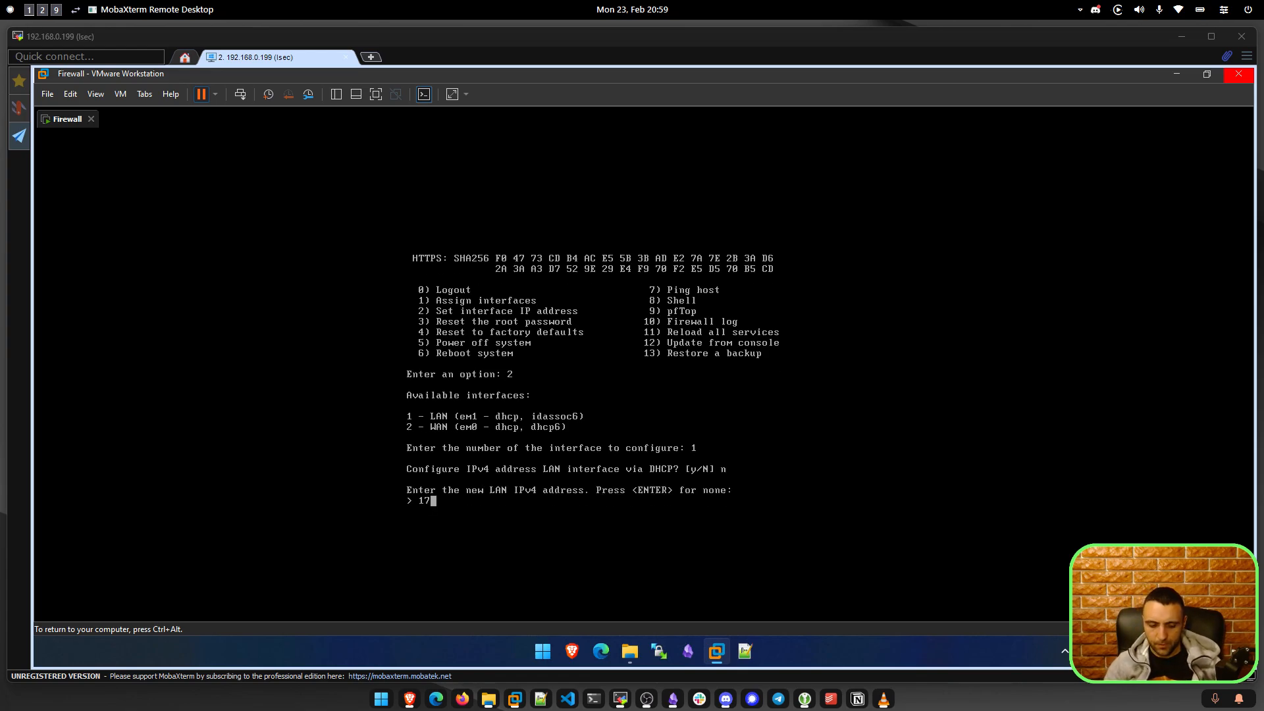
{"action": "type", "text": "2.16.16.16"}
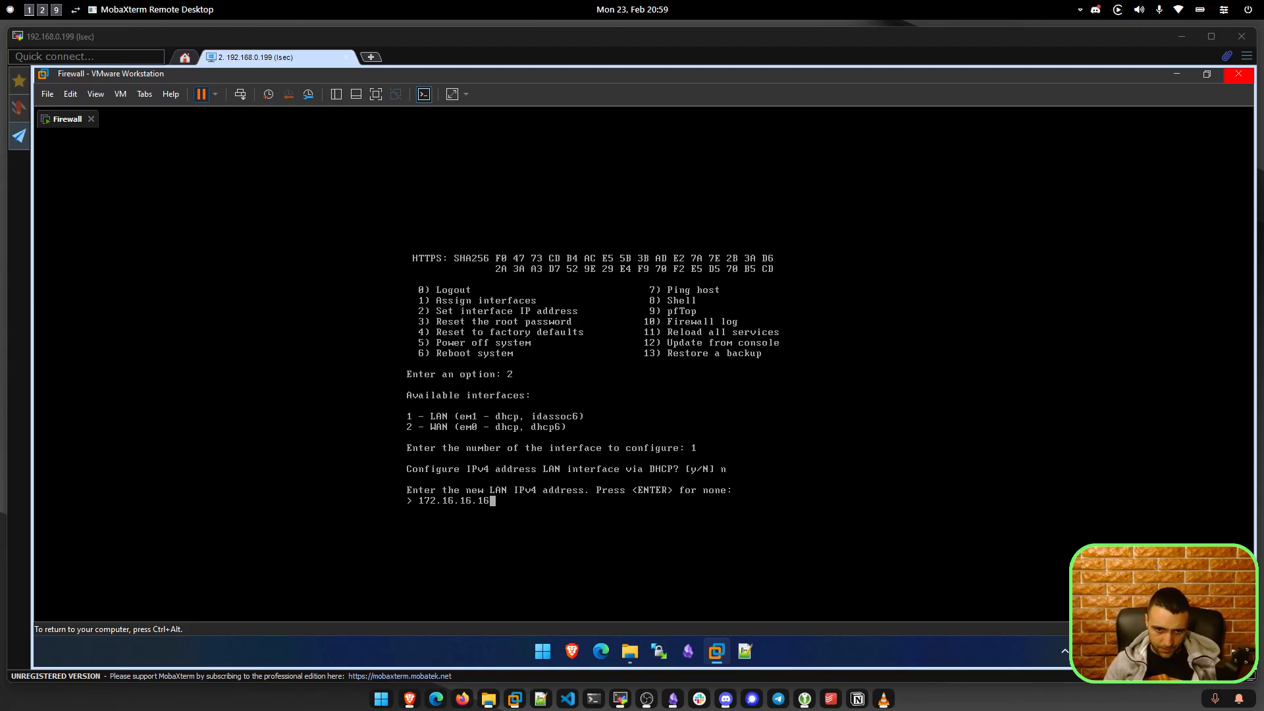
{"action": "key", "text": "Return"}
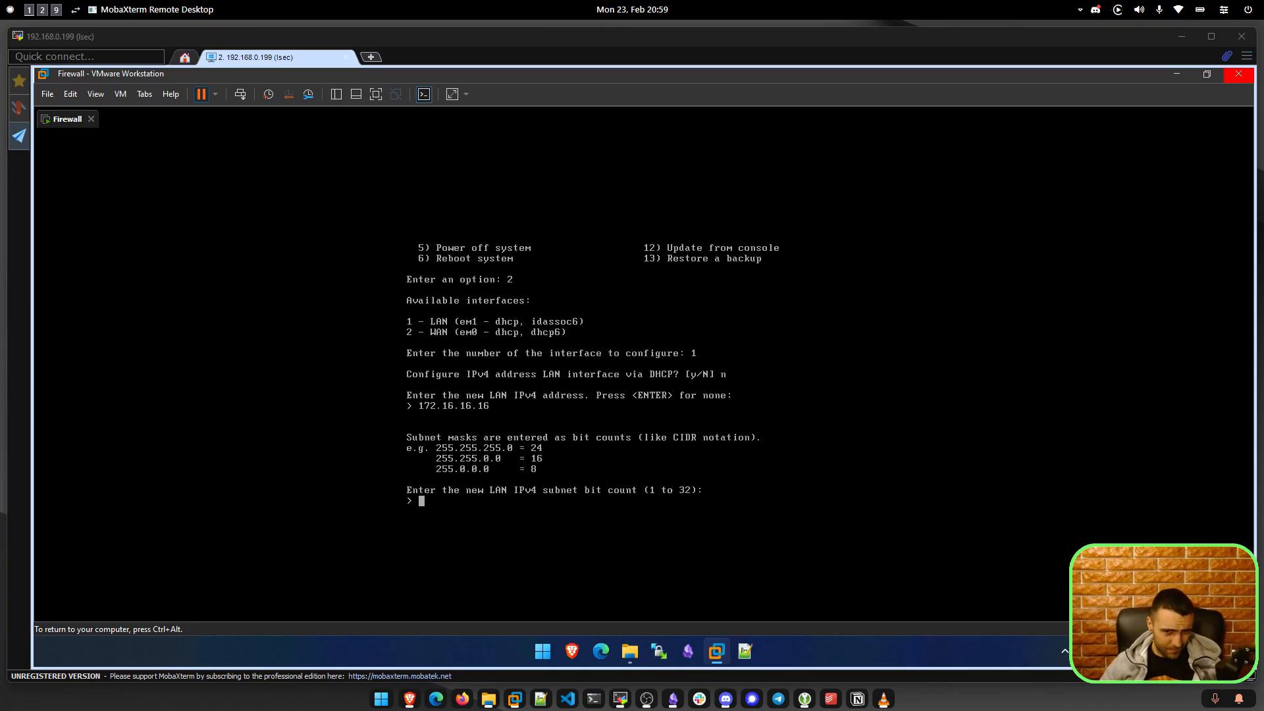
Set the LAN subnet to 16 bits, correcting an initial 24, and leave the gateway empty.
{"action": "key", "text": "ctrl+alt"}
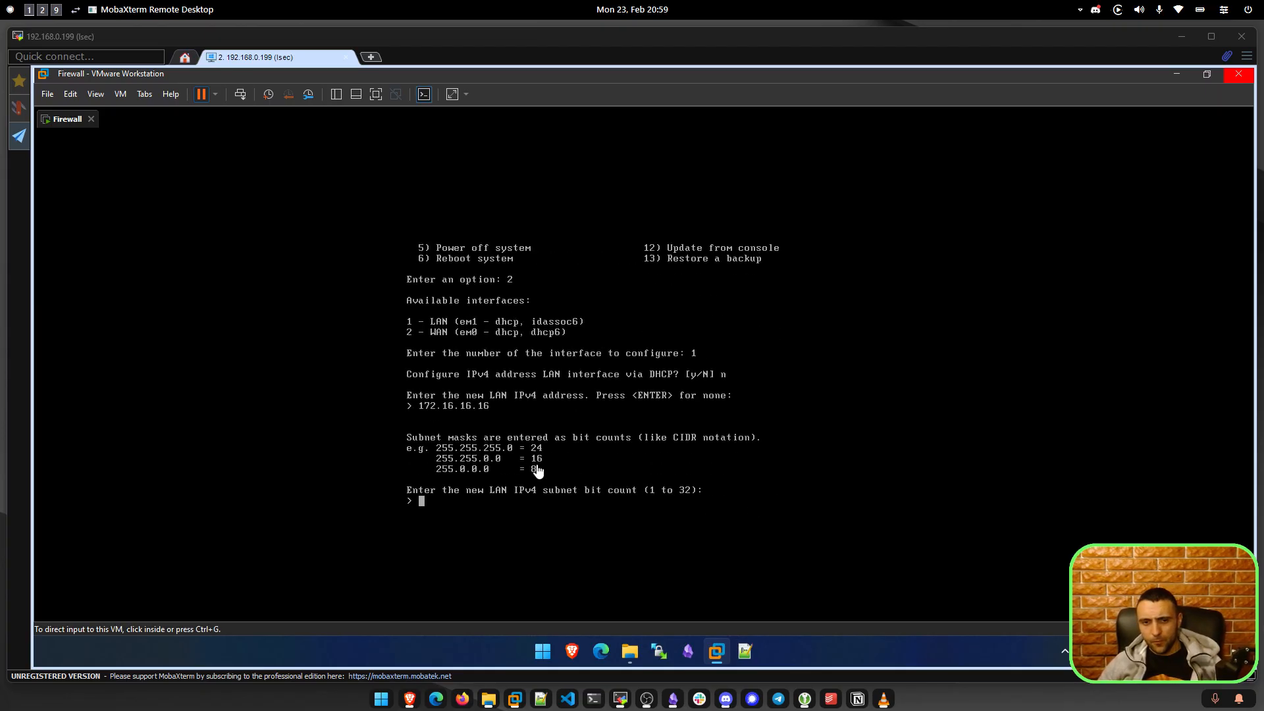
{"action": "key", "text": "ctrl+g"}
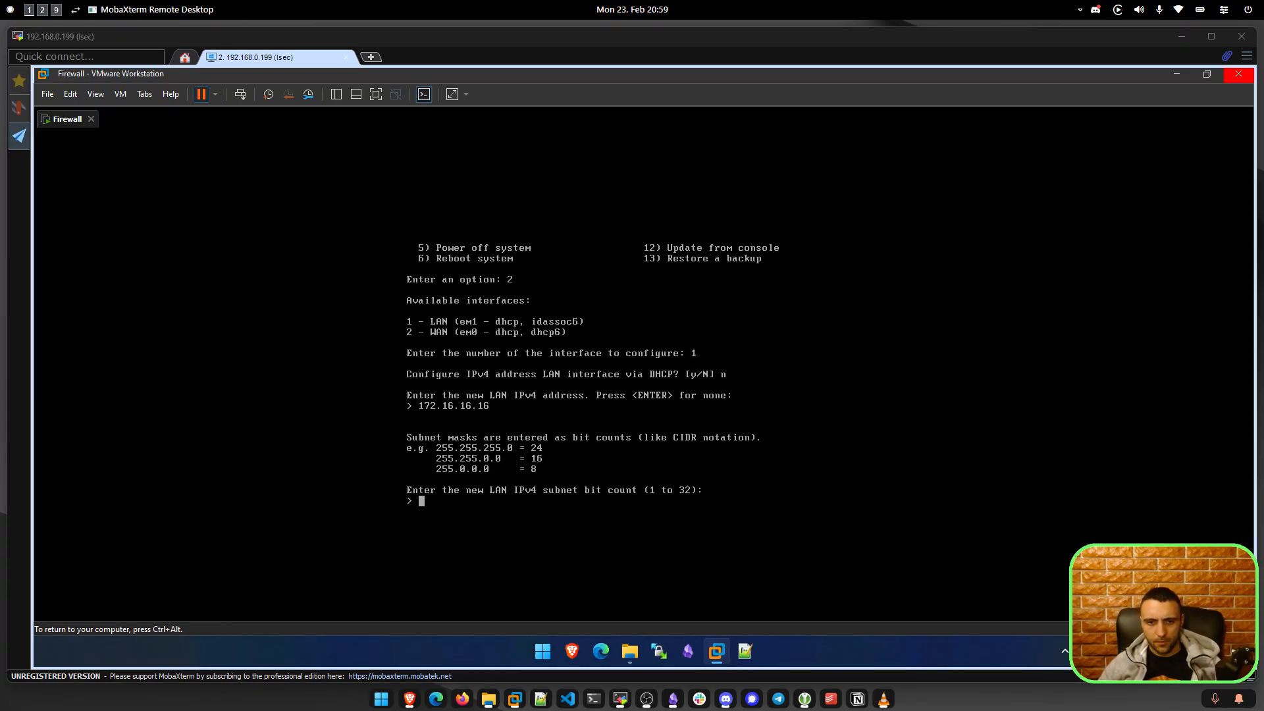
{"action": "type", "text": "24"}
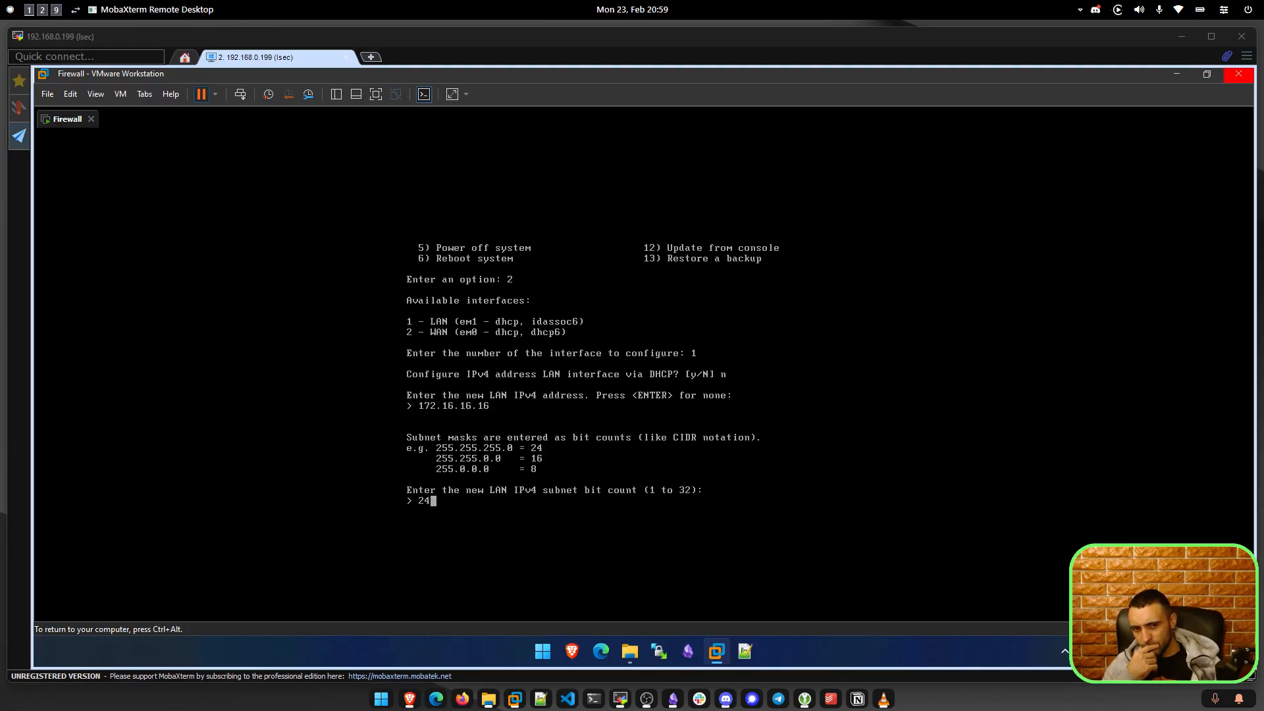
{"action": "key", "text": "BackSpace"}
{"action": "key", "text": "BackSpace"}
{"action": "type", "text": "16"}
{"action": "key", "text": "Return"}
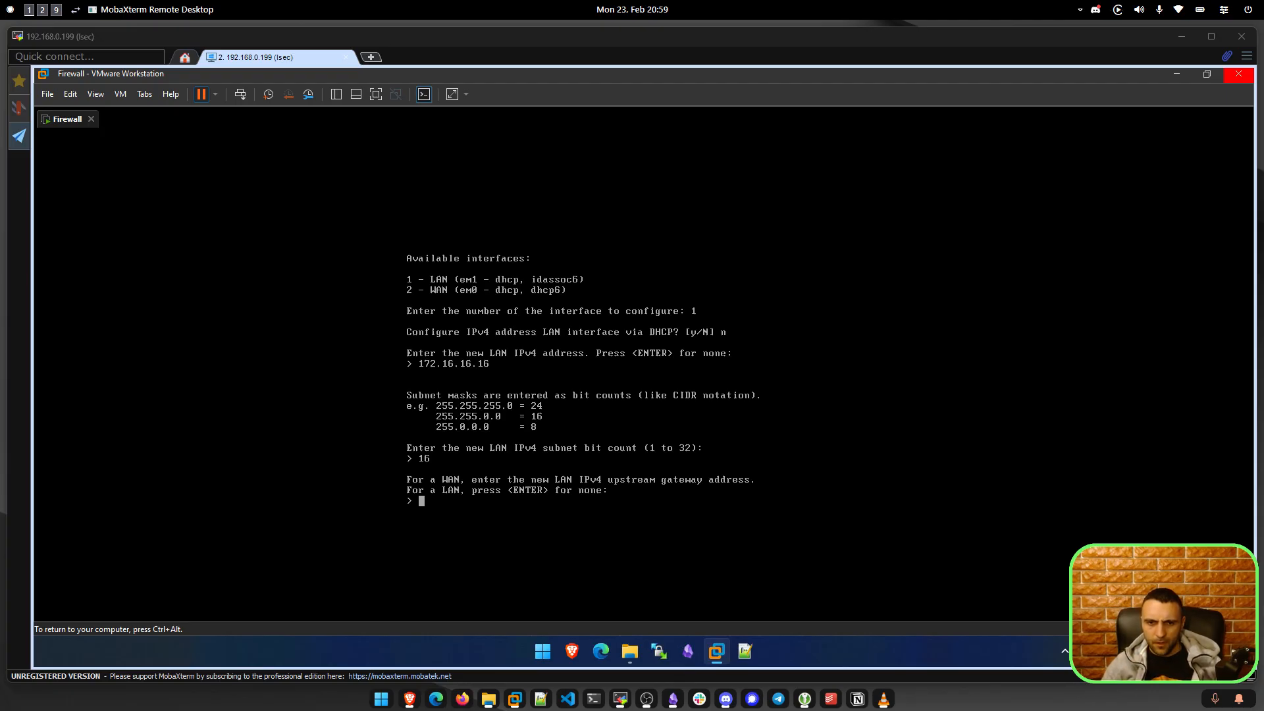
{"action": "key", "text": "Return"}
{"action": "key", "text": "Return"}
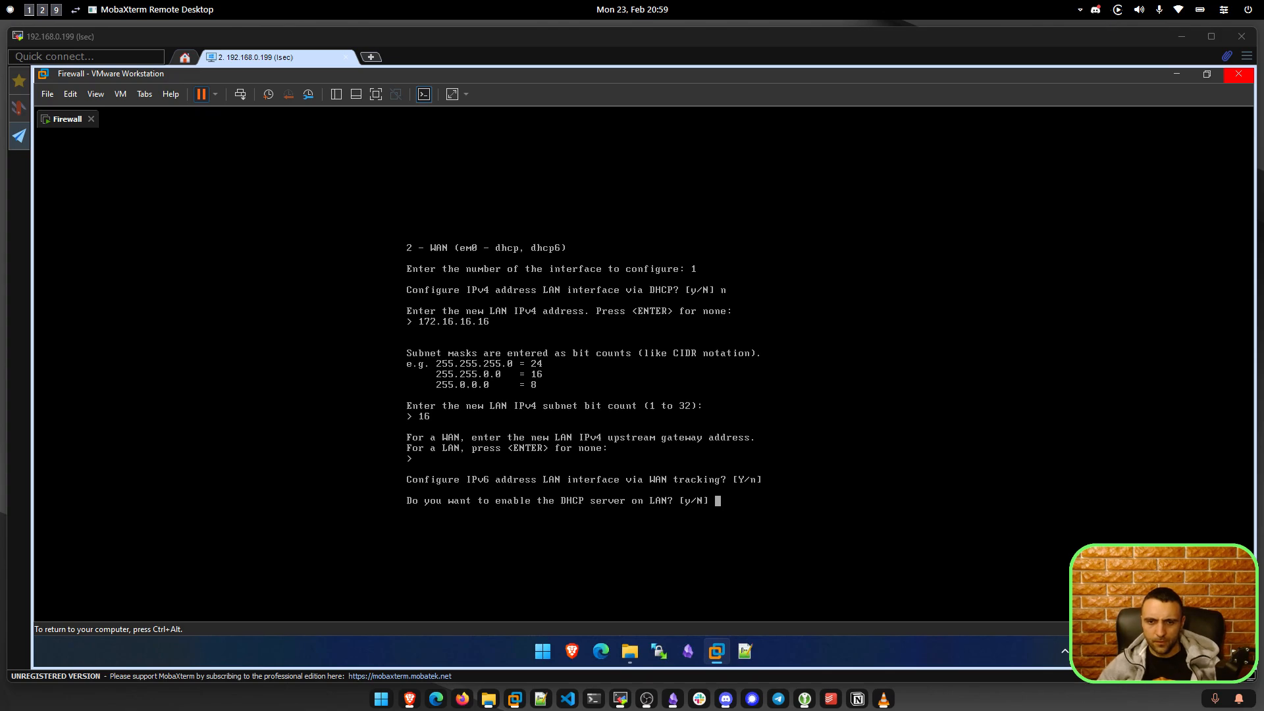
{"action": "key", "text": "ctrl+alt"}
{"action": "left_click", "coordinate": [746, 484]}
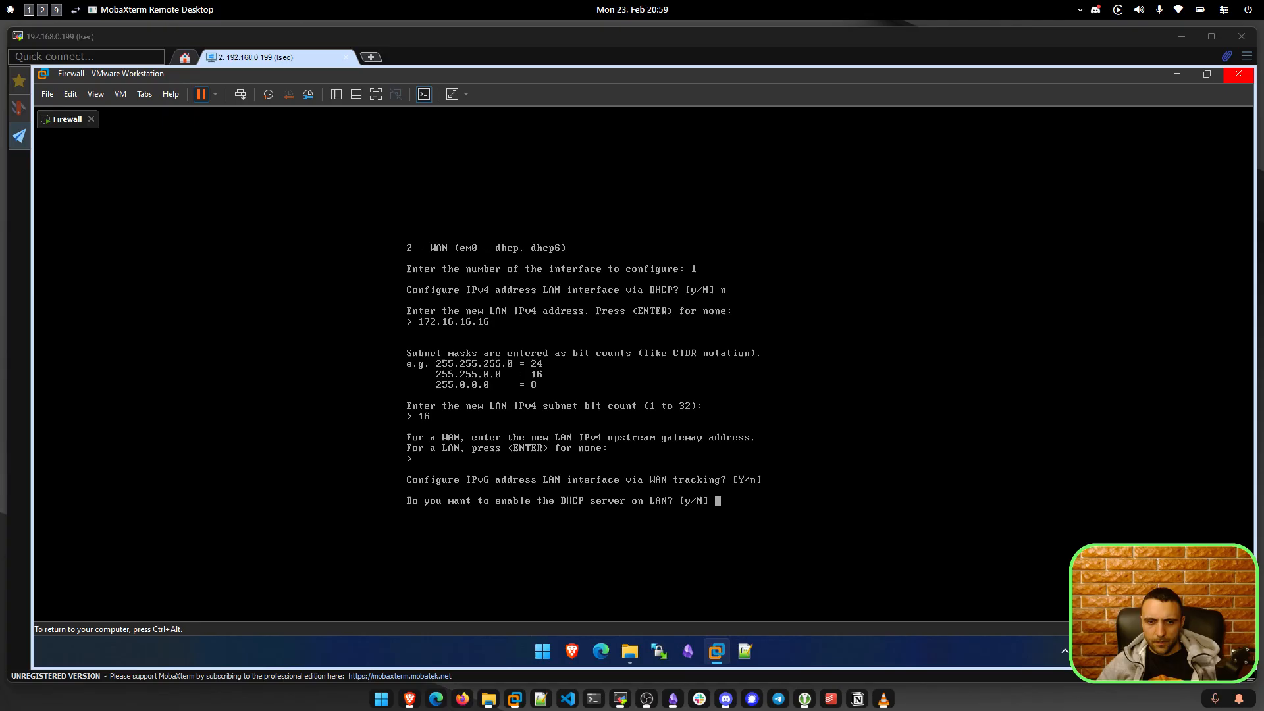
Enable the LAN DHCP server with range 172.16.16.100 to 172.16.16.200.
{"action": "type", "text": "y"}
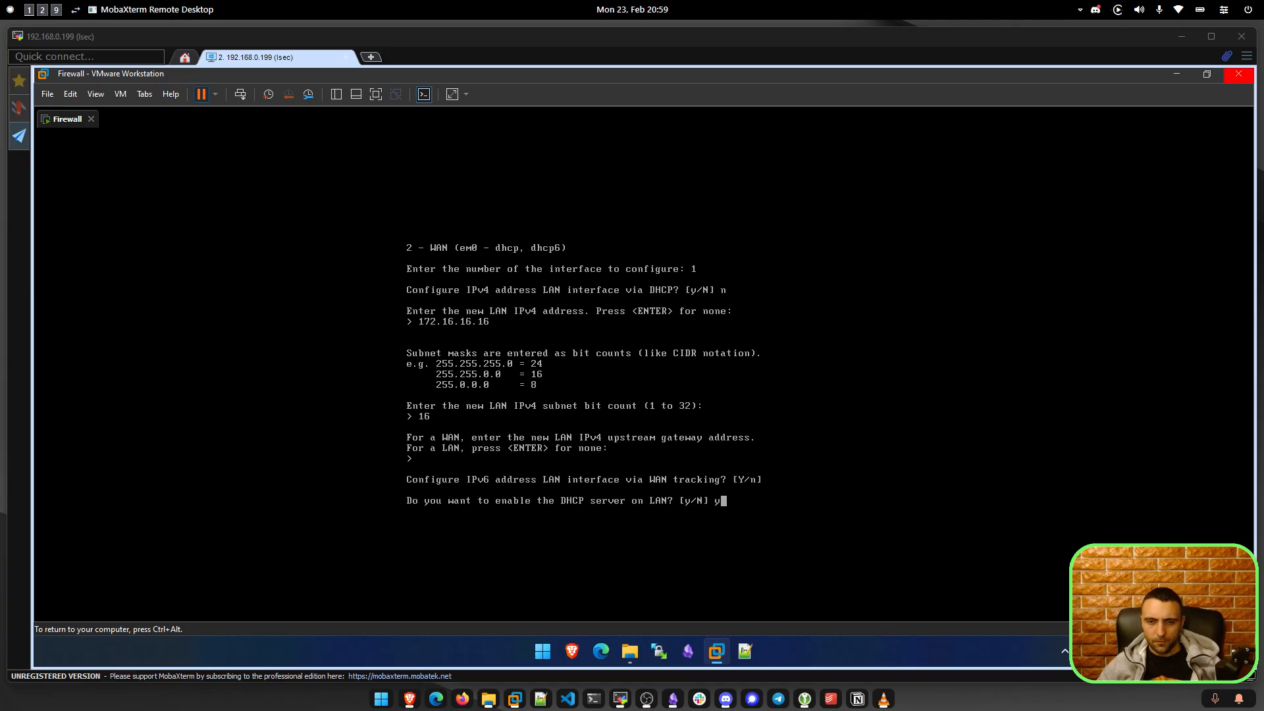
{"action": "key", "text": "Return"}
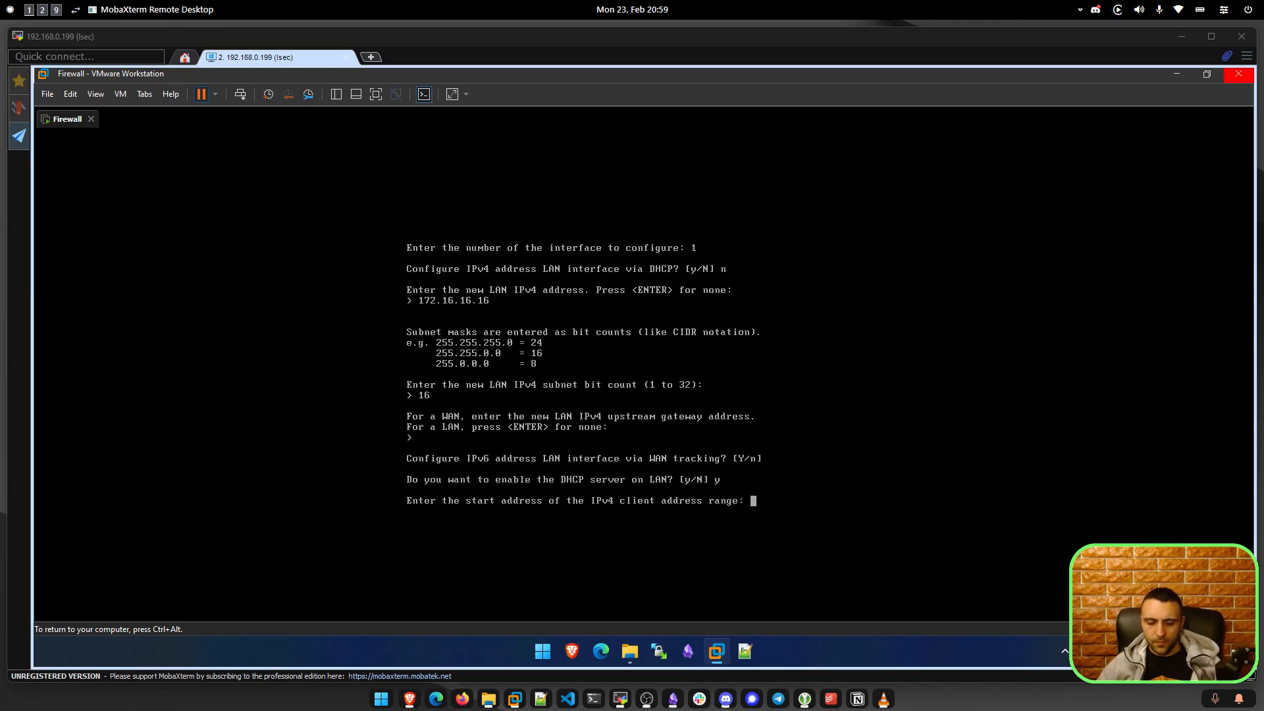
{"action": "type", "text": "172.1"}
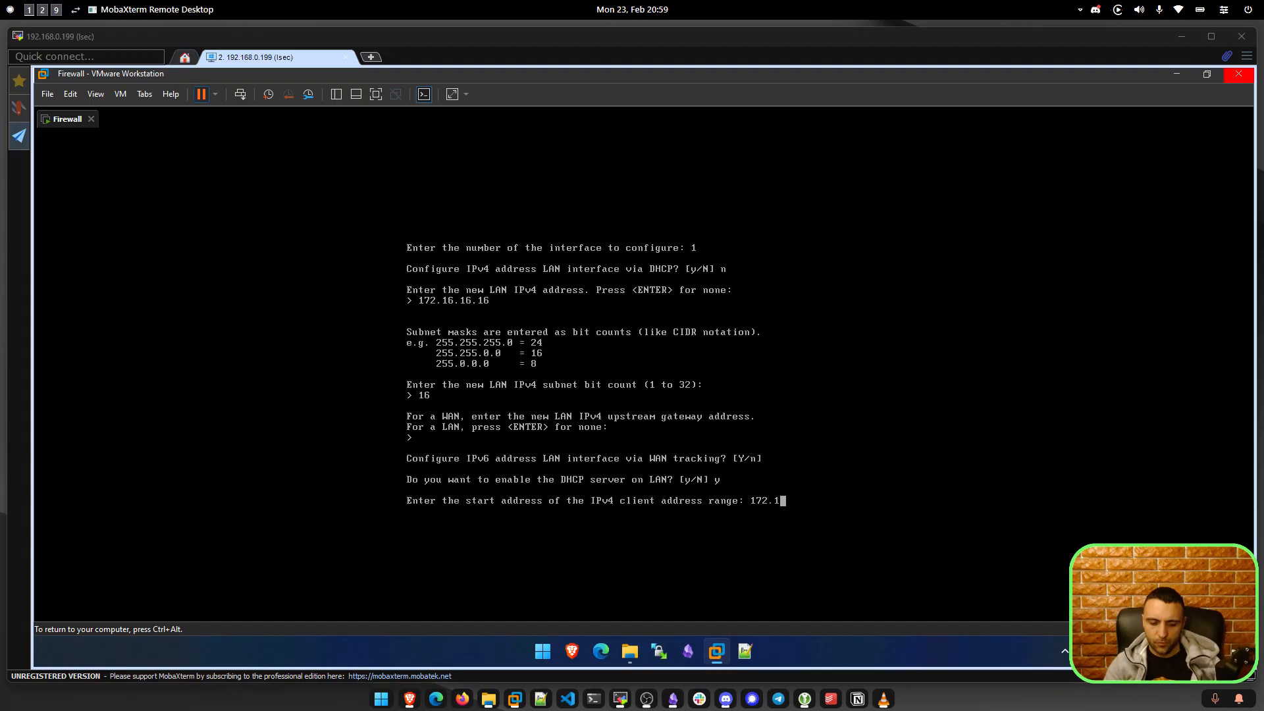
{"action": "type", "text": "6.16.1000"}
{"action": "key", "text": "BackSpace"}
{"action": "key", "text": "Return"}
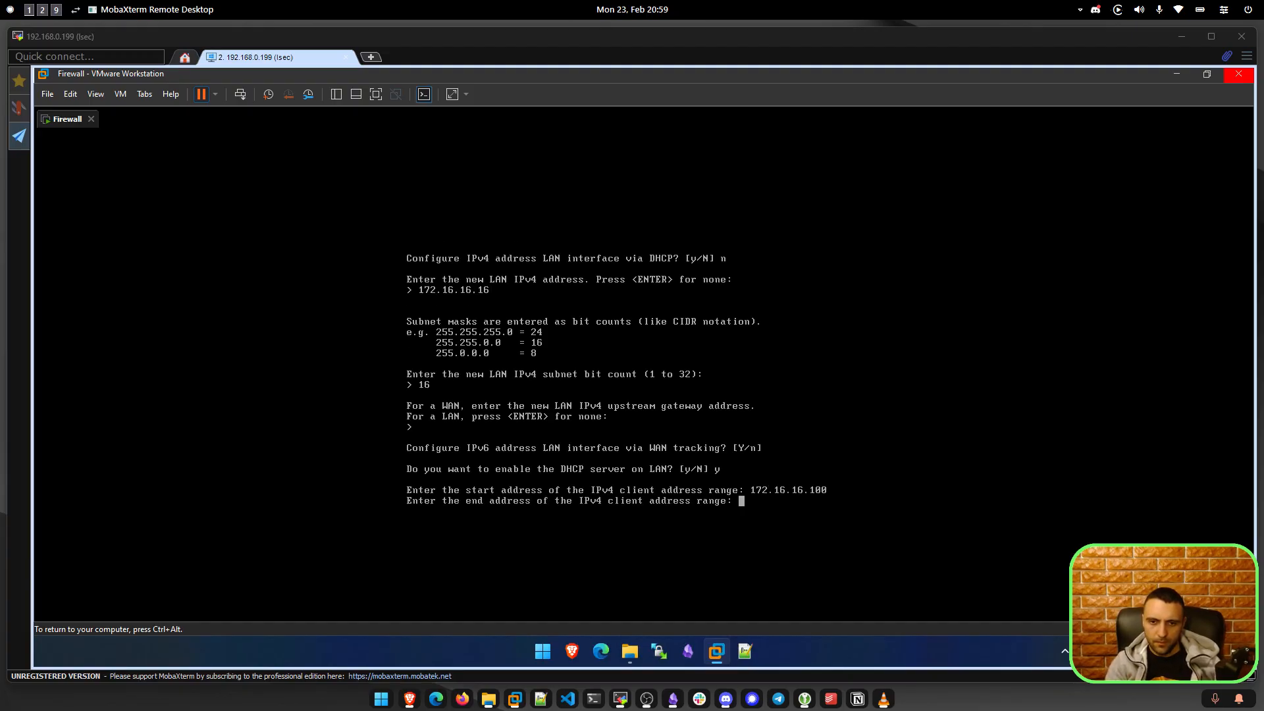
{"action": "type", "text": "172.16"}
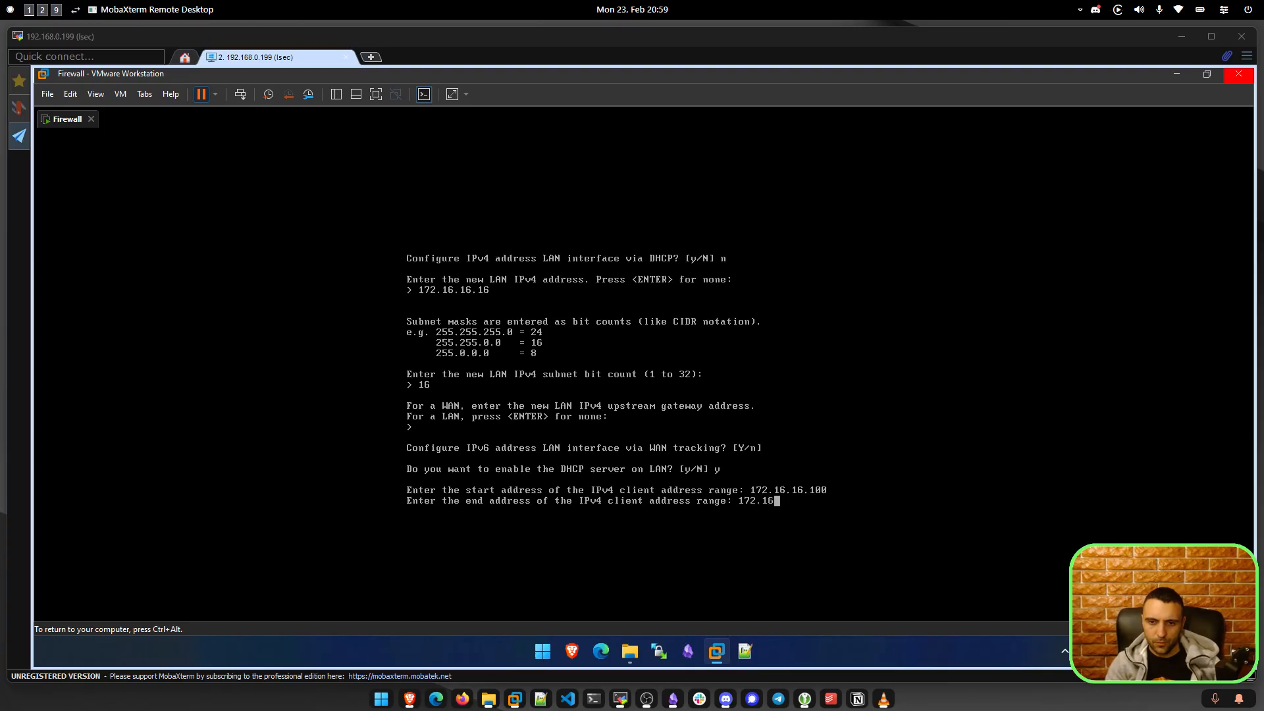
{"action": "type", "text": ".16.200"}
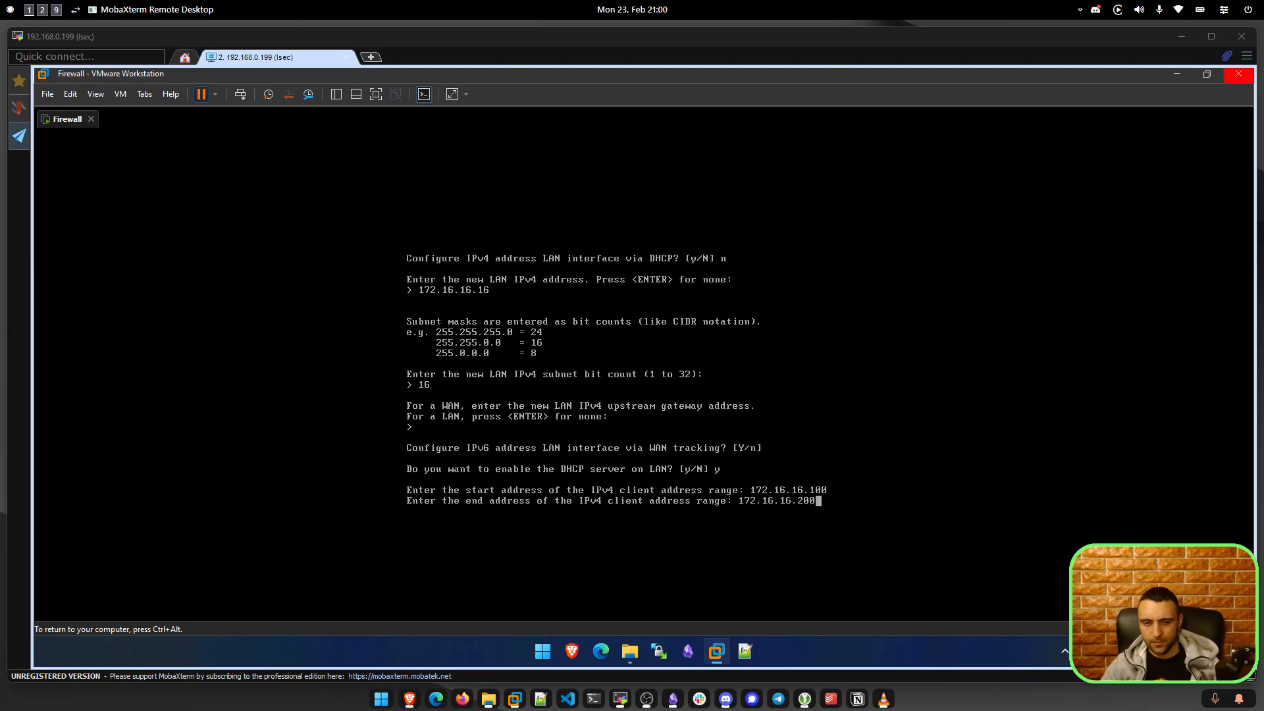
{"action": "key", "text": "Return"}
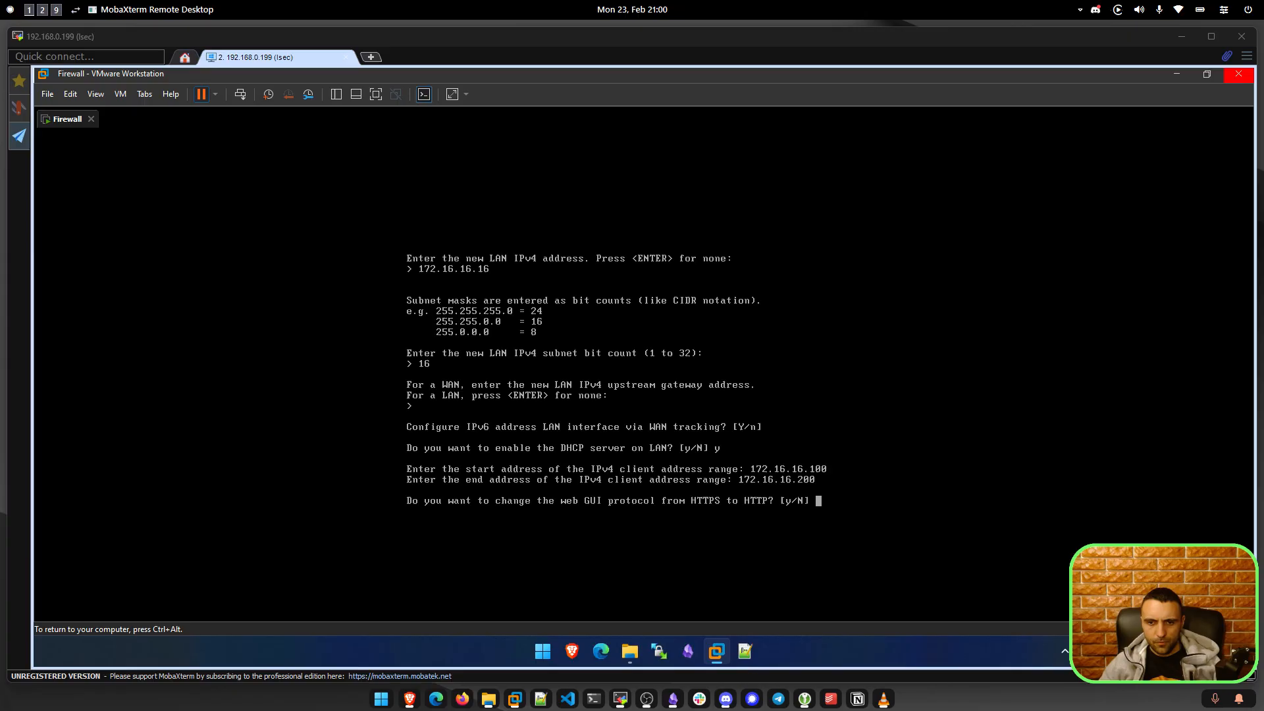
Keep the web GUI on HTTPS with its existing certificate and access defaults, and apply.
{"action": "key", "text": "Return"}
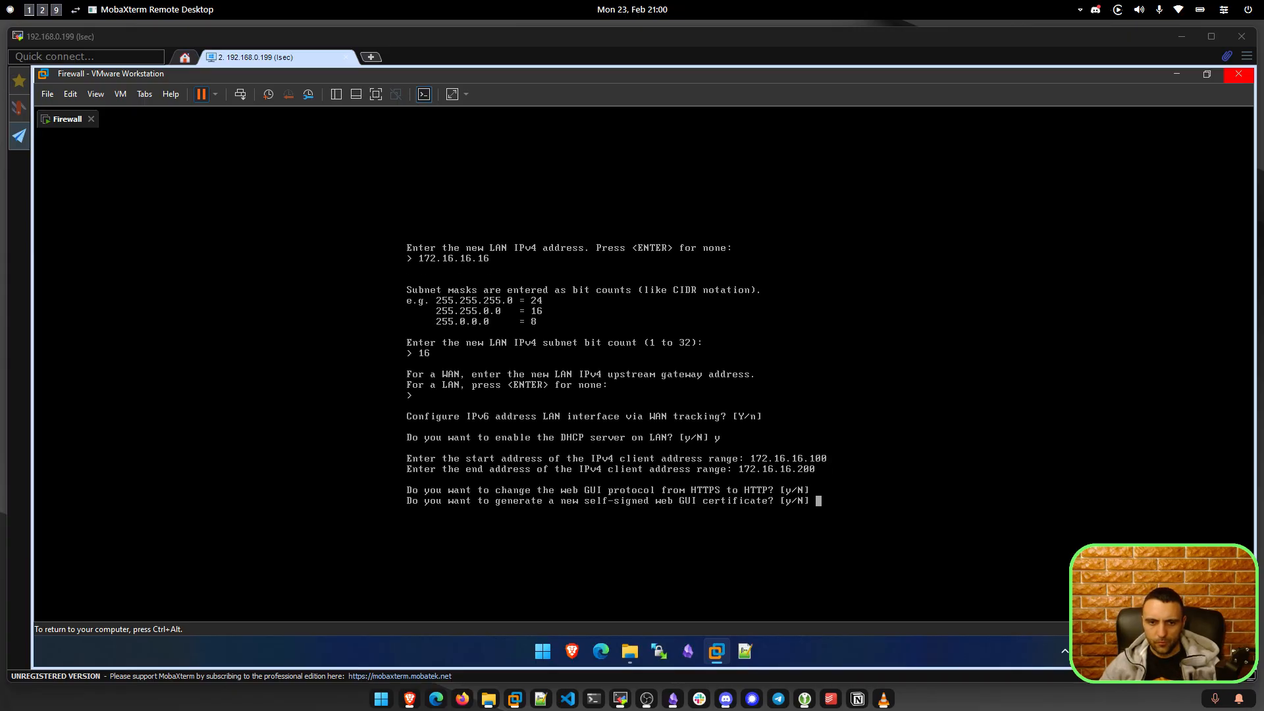
{"action": "key", "text": "Return"}
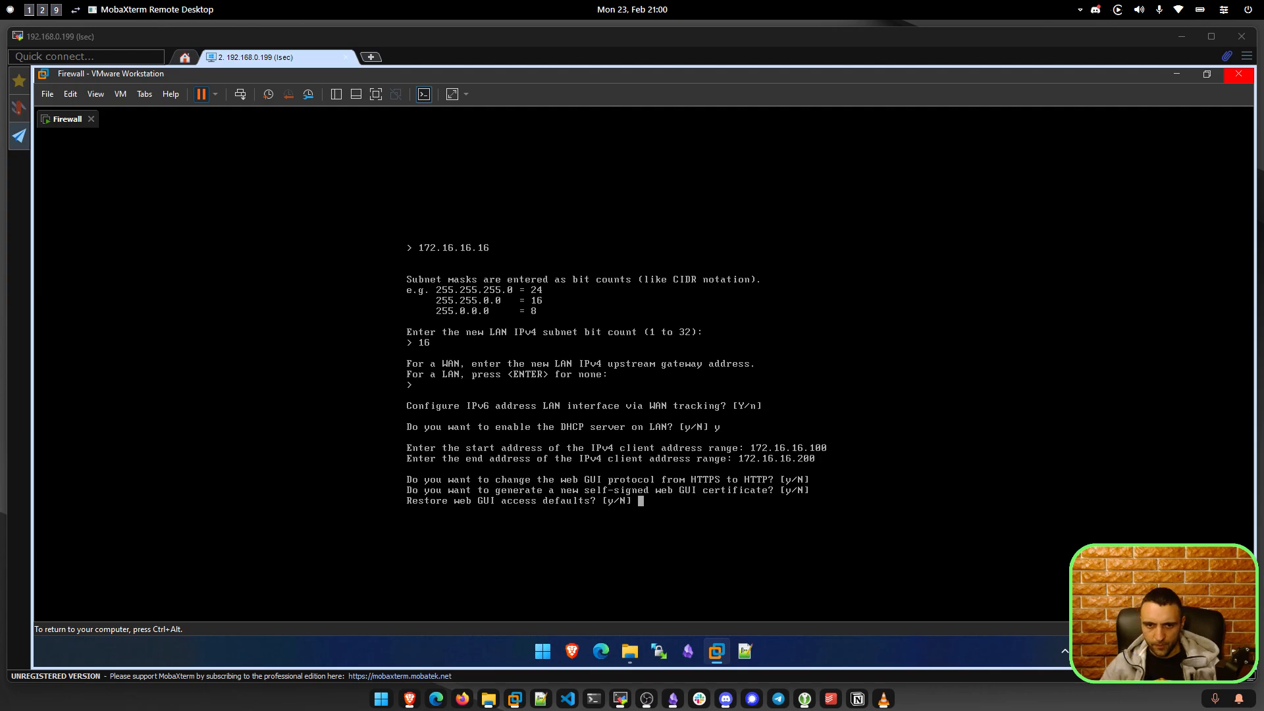
{"action": "key", "text": "Return"}
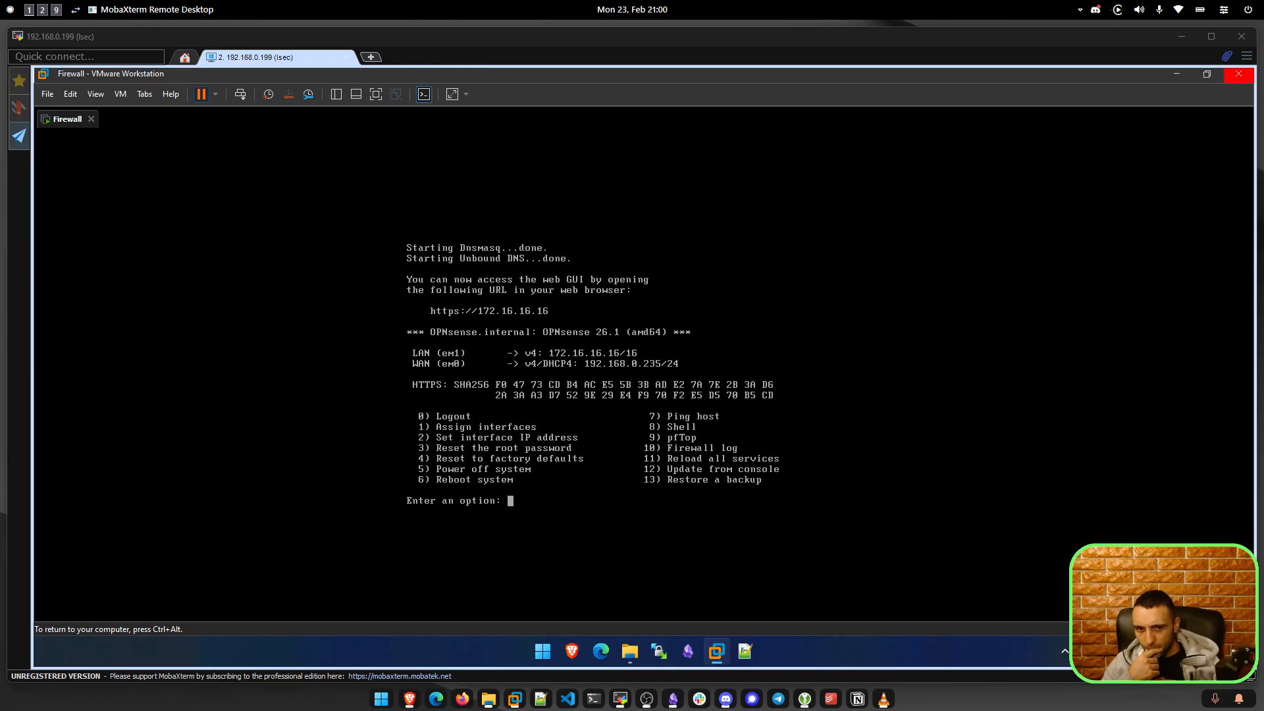
{"action": "key", "text": "ctrl+alt"}
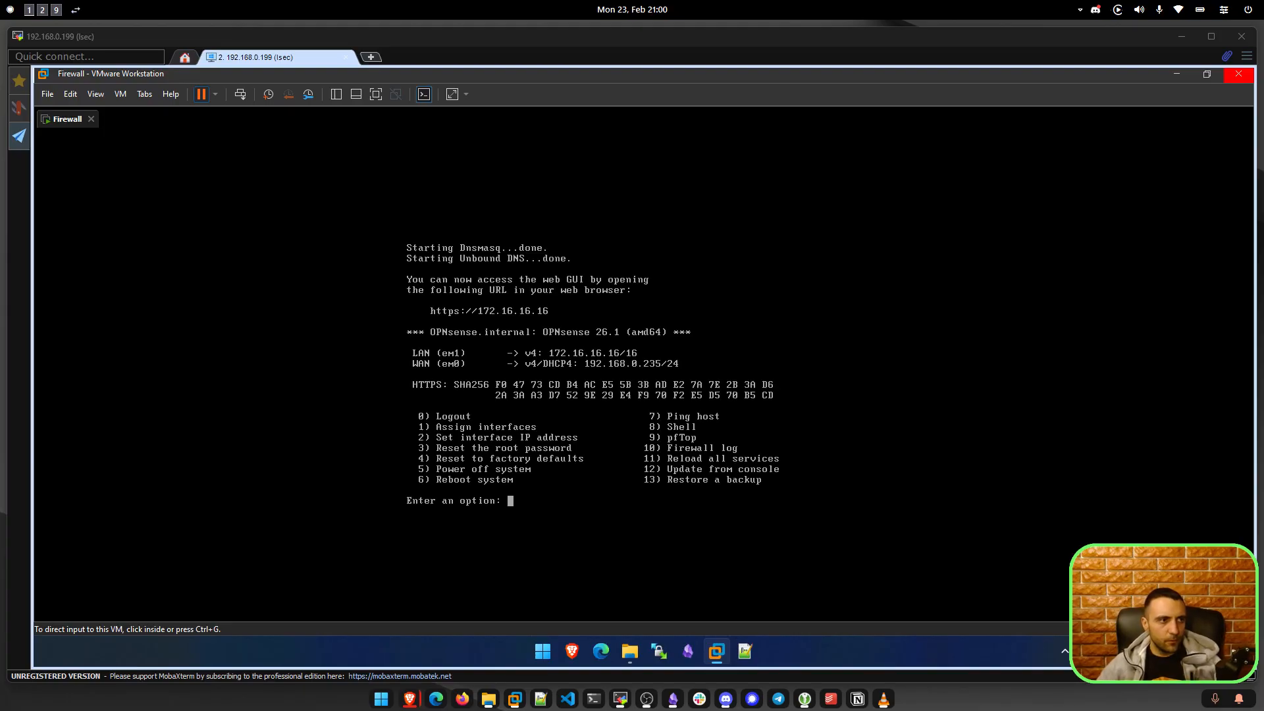
{"action": "left_click_drag", "start_coordinate": [0, 93], "coordinate": [0, 145]}
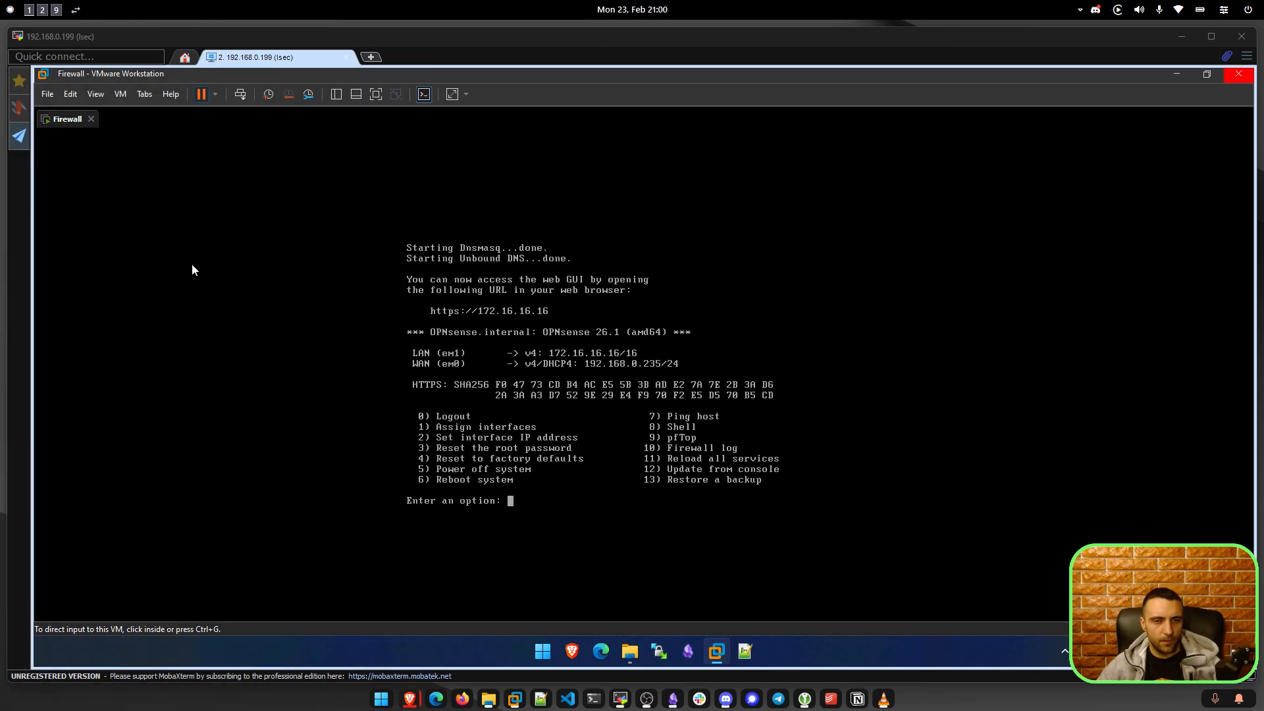
{"action": "left_click", "coordinate": [733, 363]}
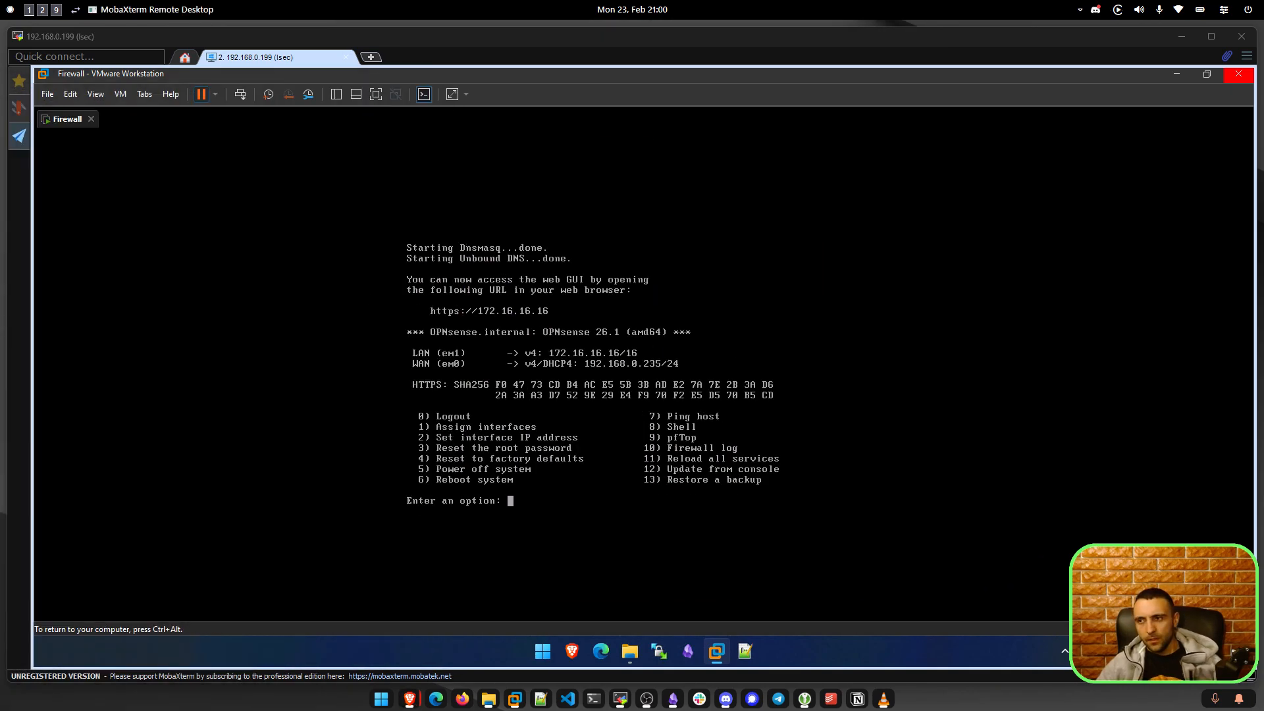
{"action": "key", "text": "ctrl+alt"}
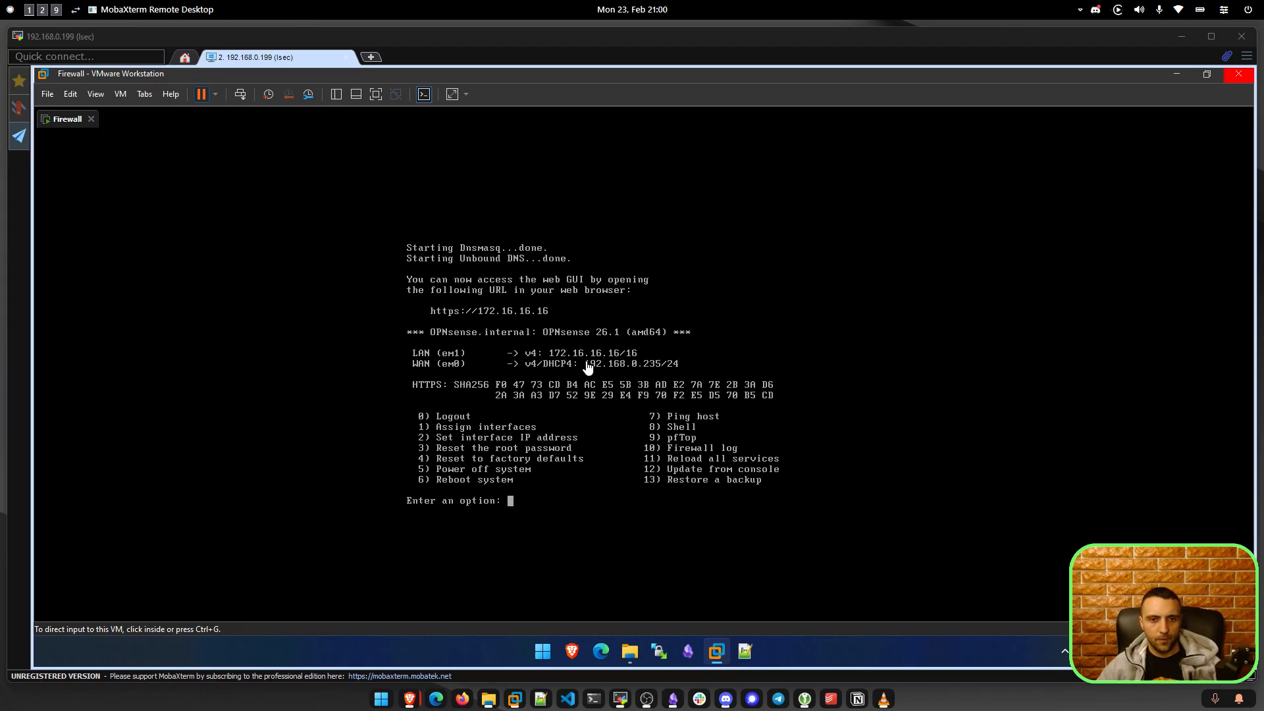
{"action": "left_click", "coordinate": [619, 372]}
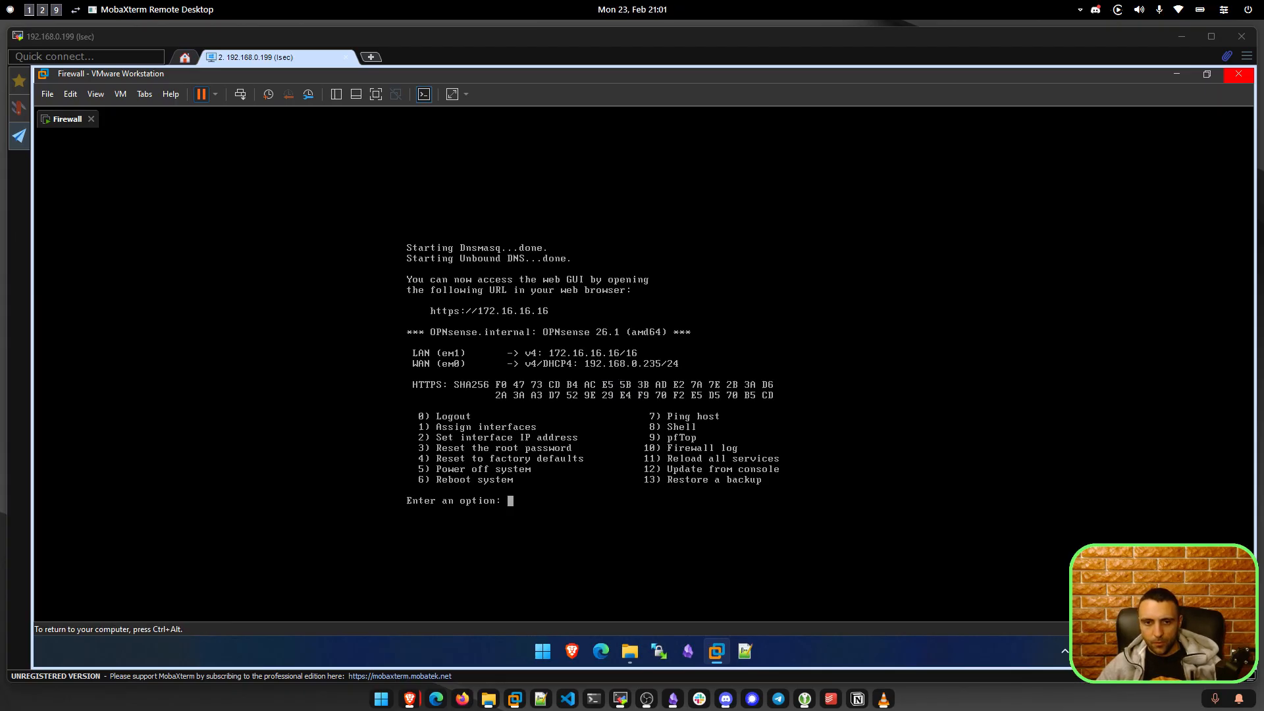
Run 'pfctl -d' in the OPNsense shell (option 8), then bring the browser's certificate warning forward.
{"action": "type", "text": "8"}
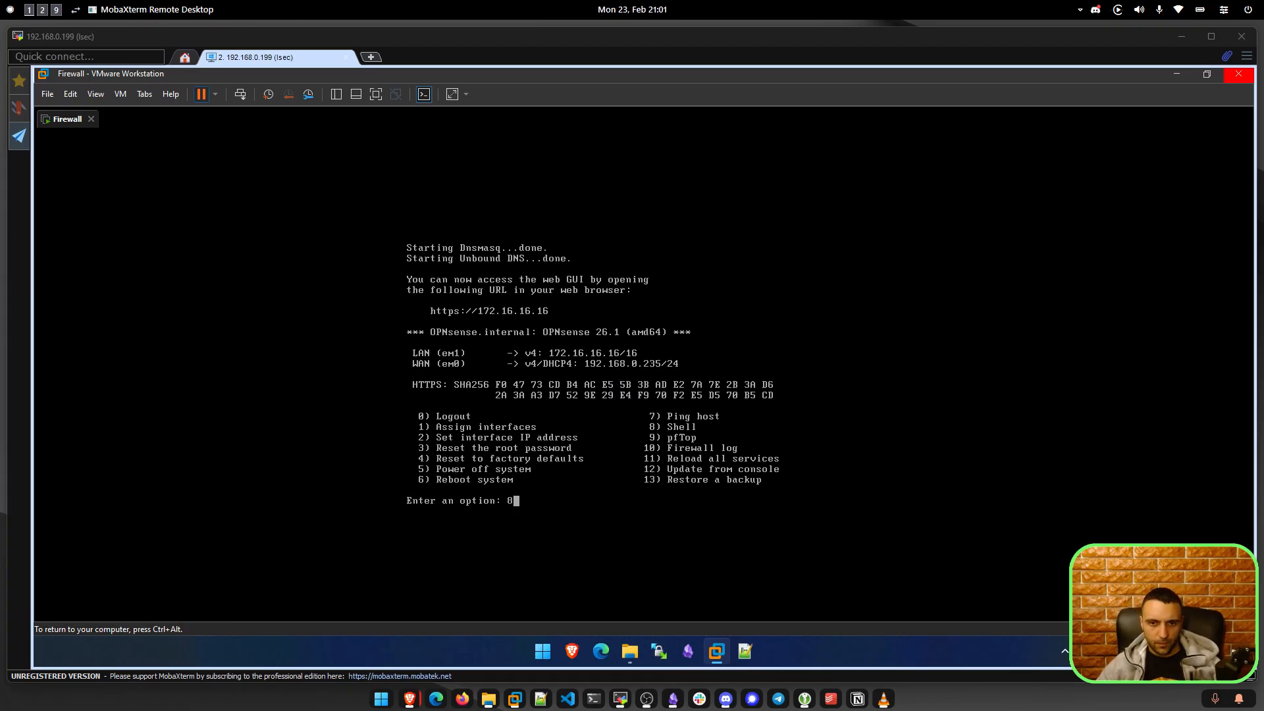
{"action": "key", "text": "Return"}
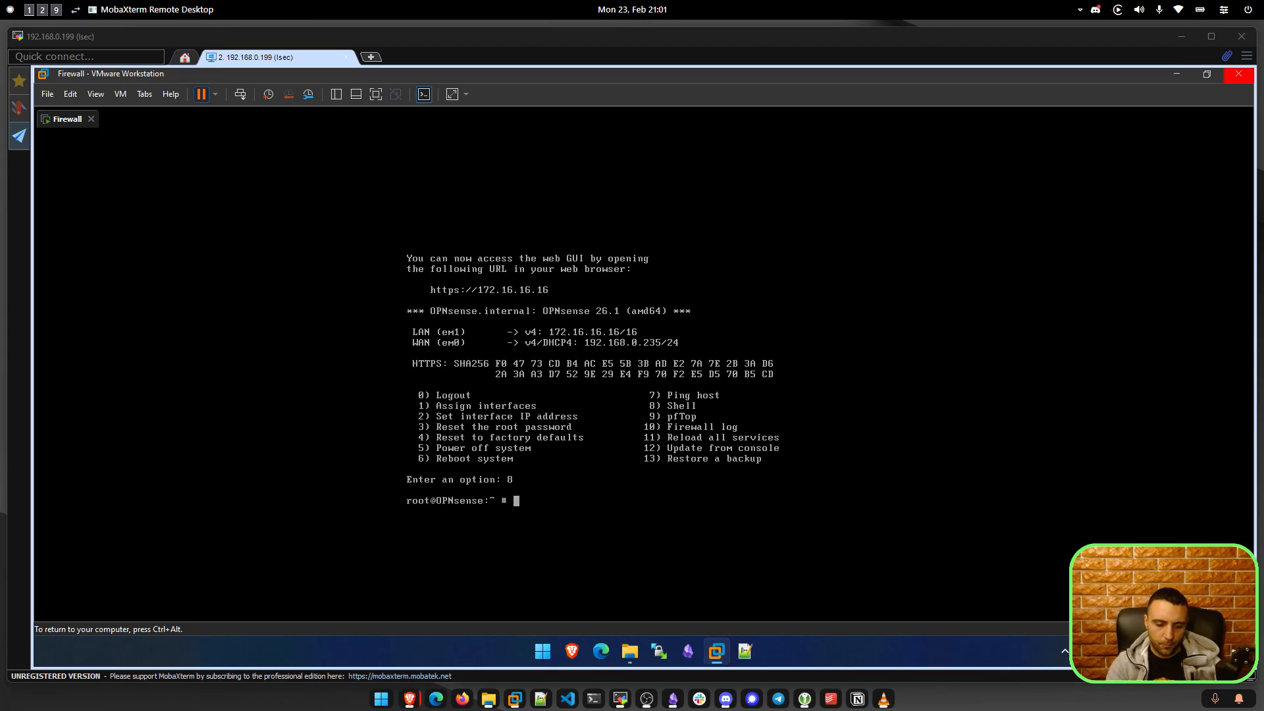
{"action": "type", "text": "pfctl -d"}
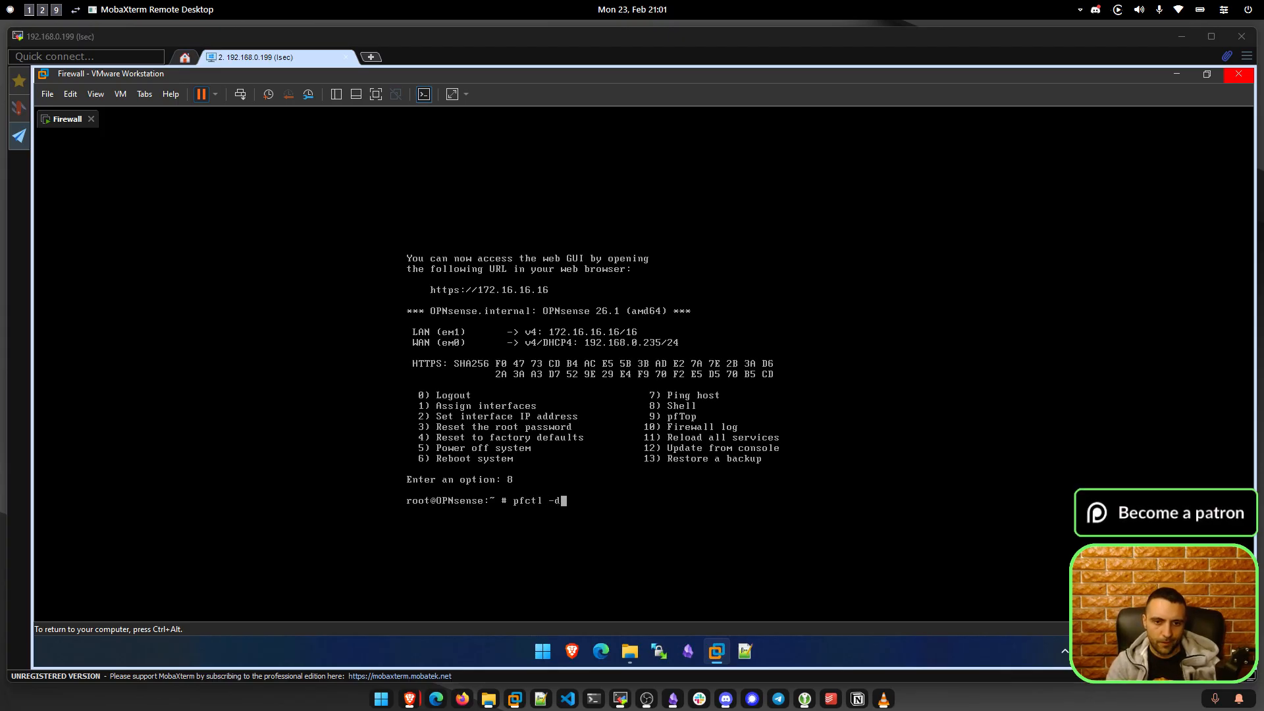
{"action": "key", "text": "Return"}
{"action": "key", "text": "ctrl+alt"}
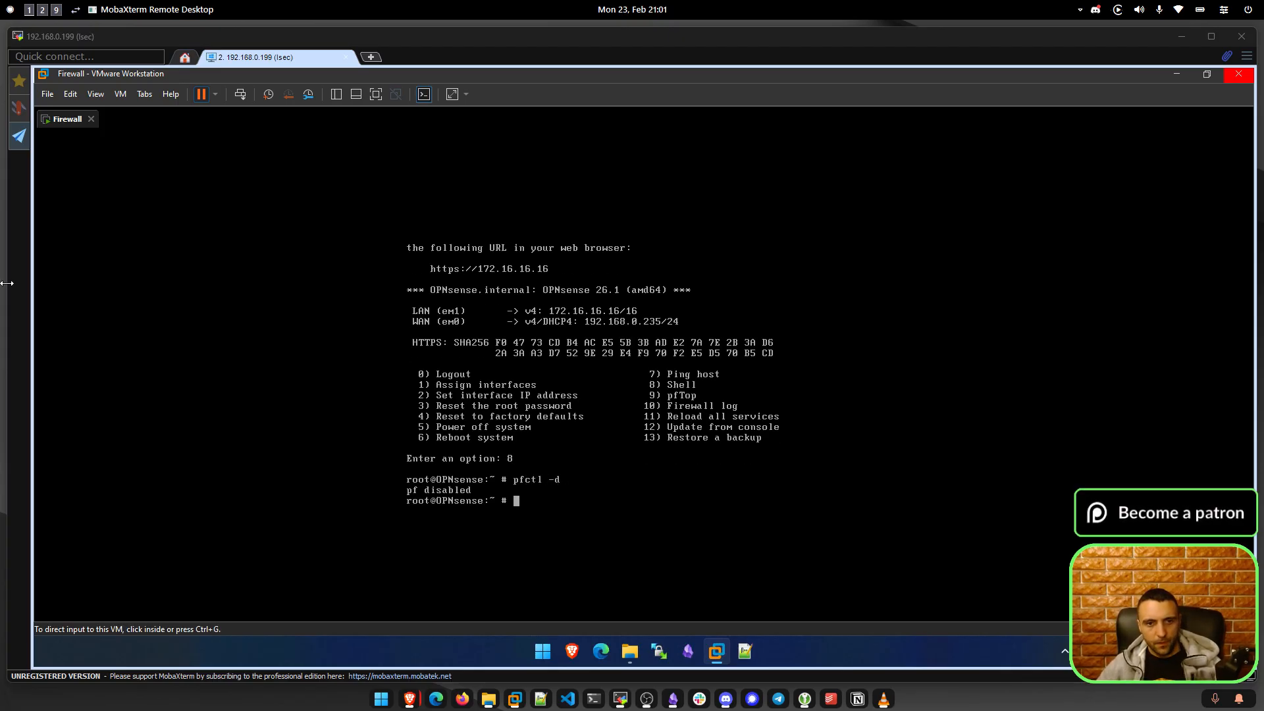
{"action": "left_click_drag", "start_coordinate": [0, 141], "coordinate": [566, 140]}
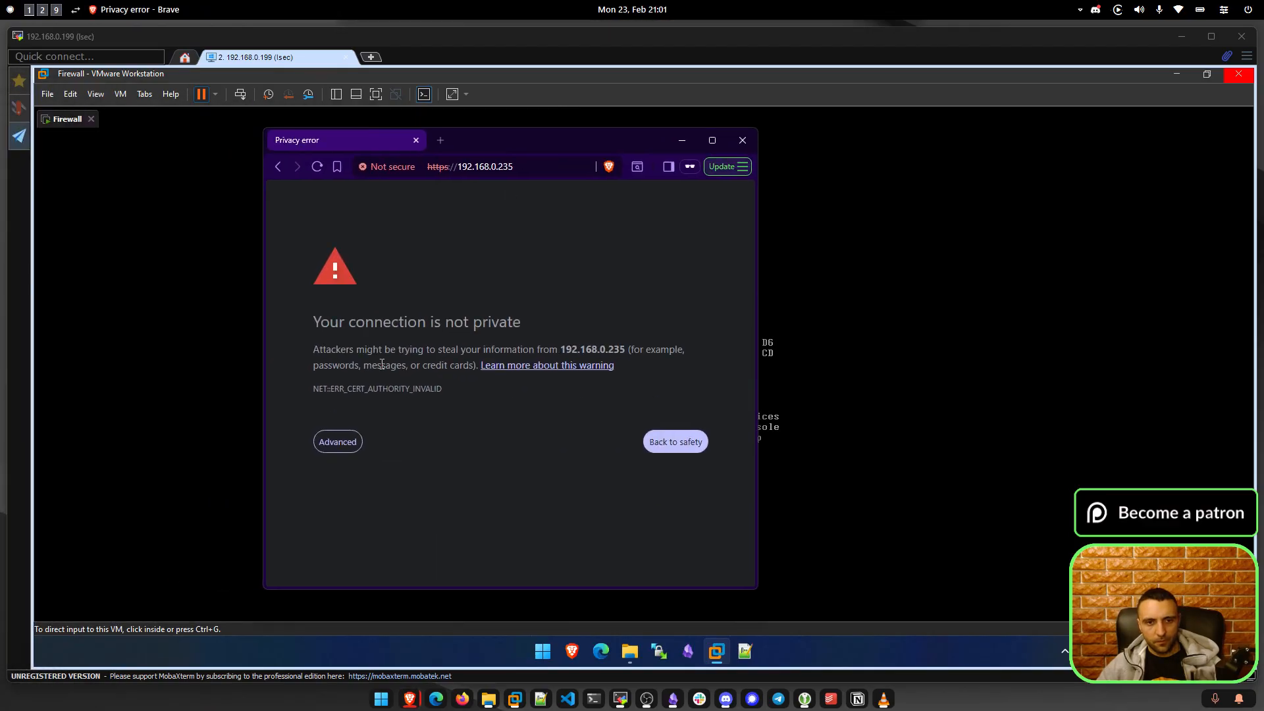
Get past the warning in the small browser window, close it, and open a fresh Brave tab.
{"action": "left_click", "coordinate": [346, 450]}
{"action": "left_click", "coordinate": [366, 542]}
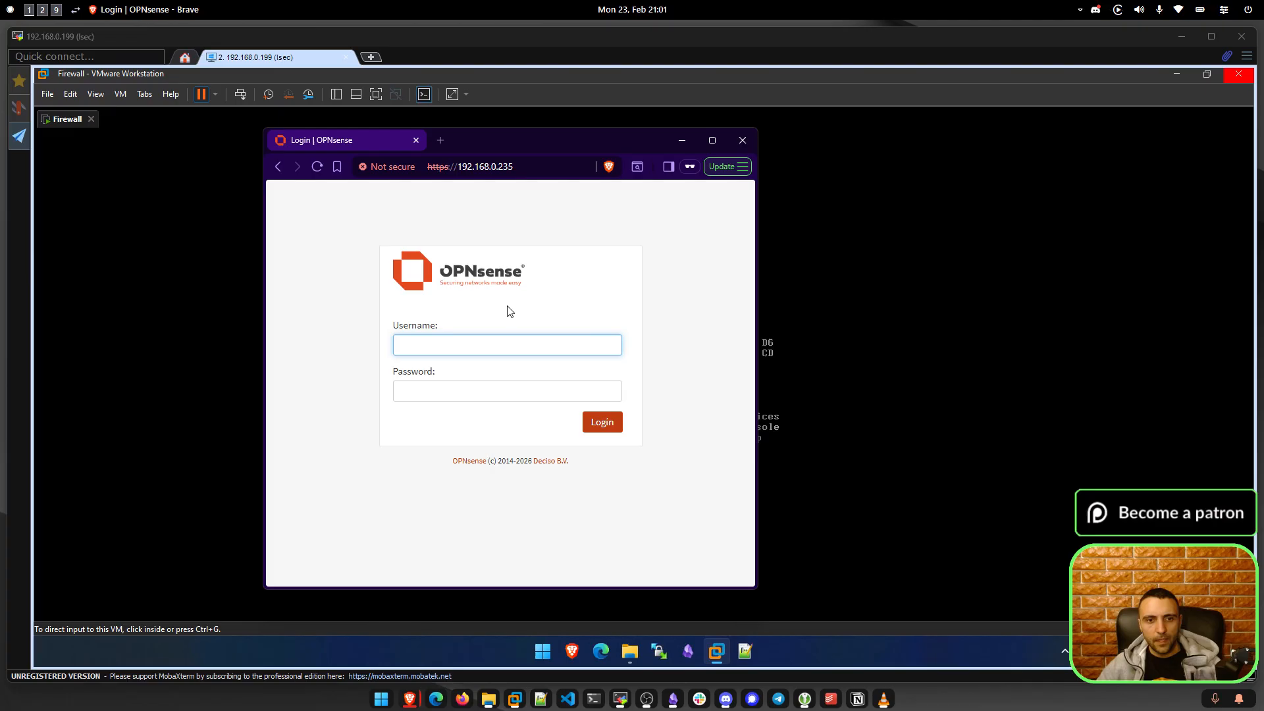
{"action": "left_click", "coordinate": [742, 140]}
{"action": "left_click", "coordinate": [568, 647]}
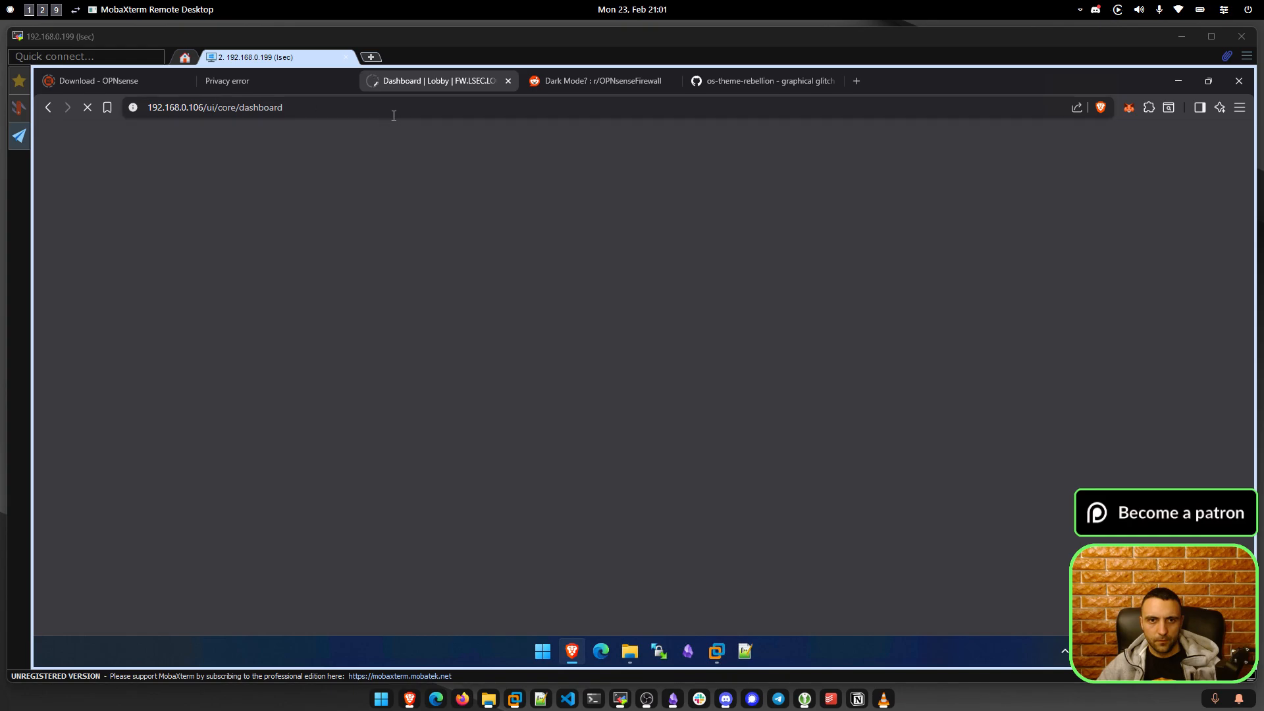
{"action": "key", "text": "ctrl+w"}
{"action": "key", "text": "ctrl+w"}
{"action": "key", "text": "ctrl+w"}
{"action": "key", "text": "ctrl+w"}
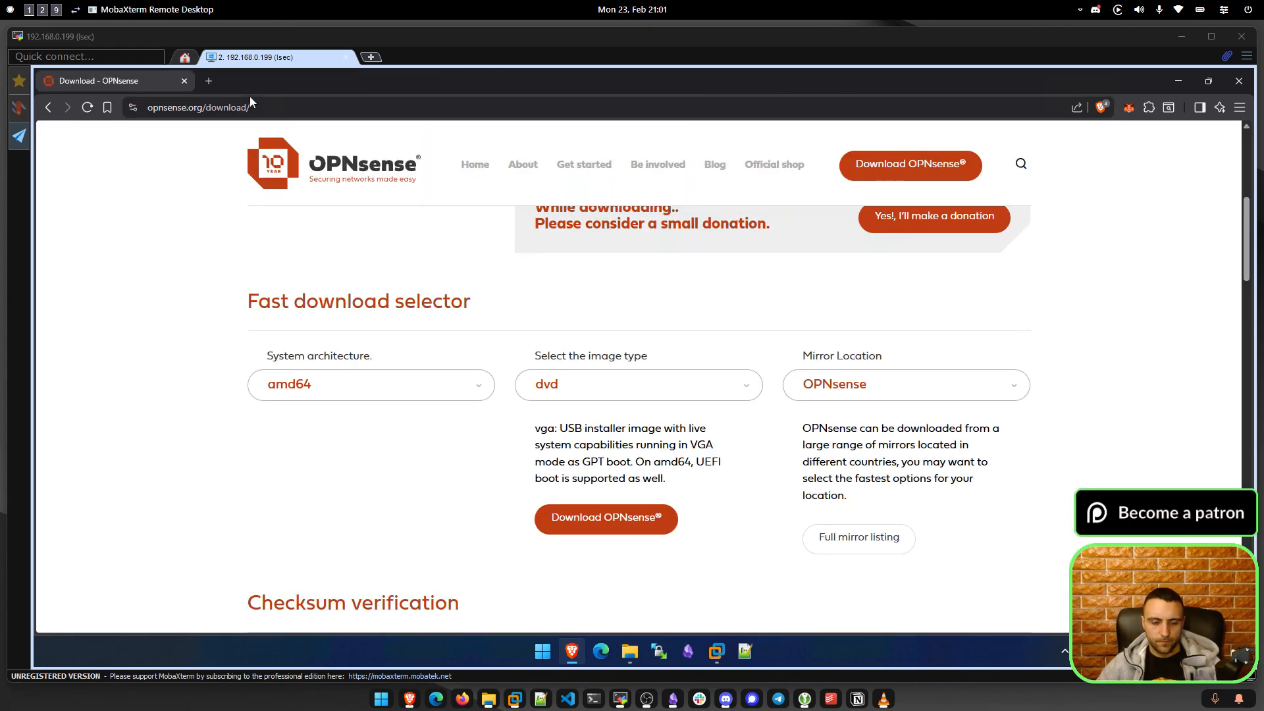
{"action": "key", "text": "ctrl+t"}
{"action": "type", "text": "192.168.0.2"}
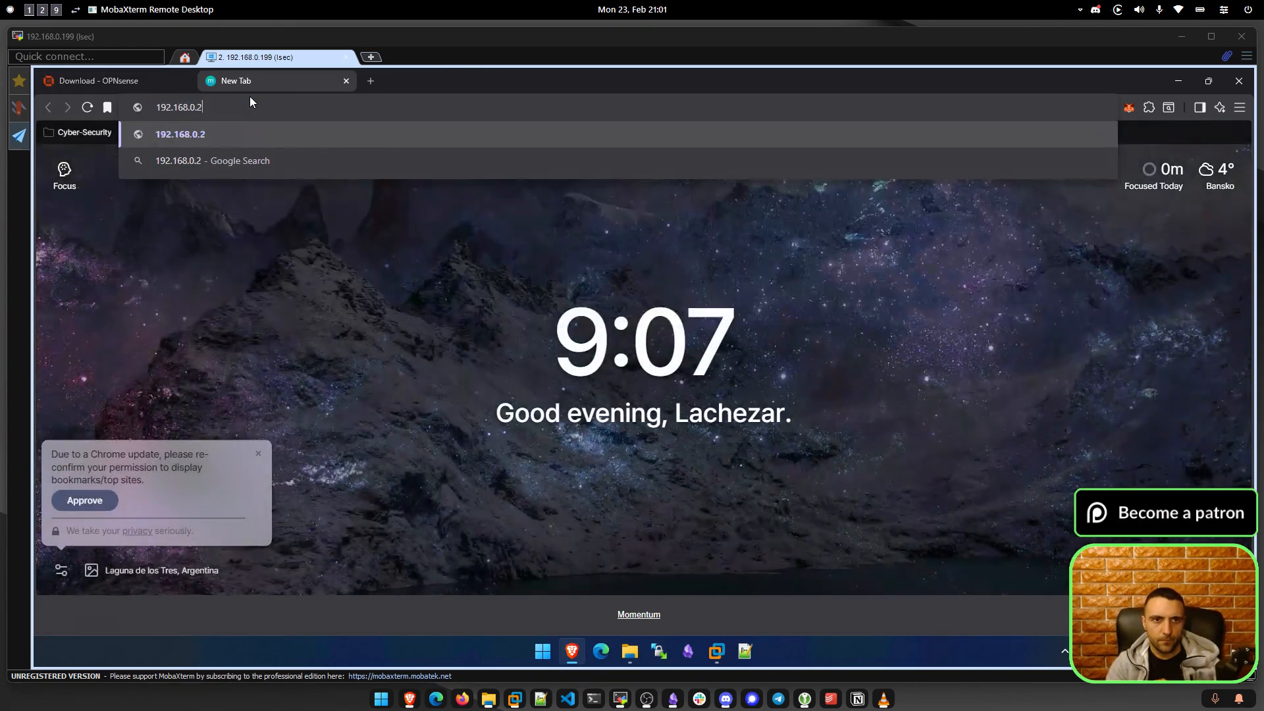
{"action": "type", "text": "35"}
{"action": "key", "text": "Home"}
{"action": "type", "text": "https"}
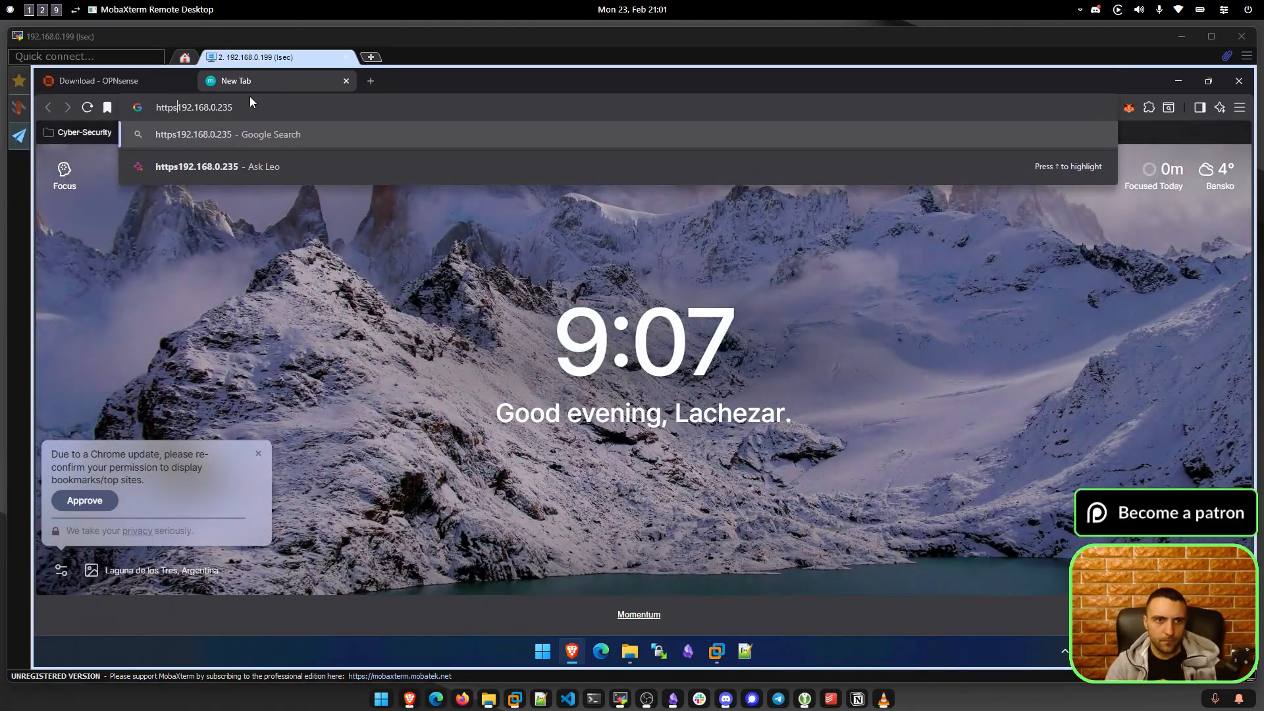
{"action": "type", "text": "://"}
{"action": "key", "text": "Return"}
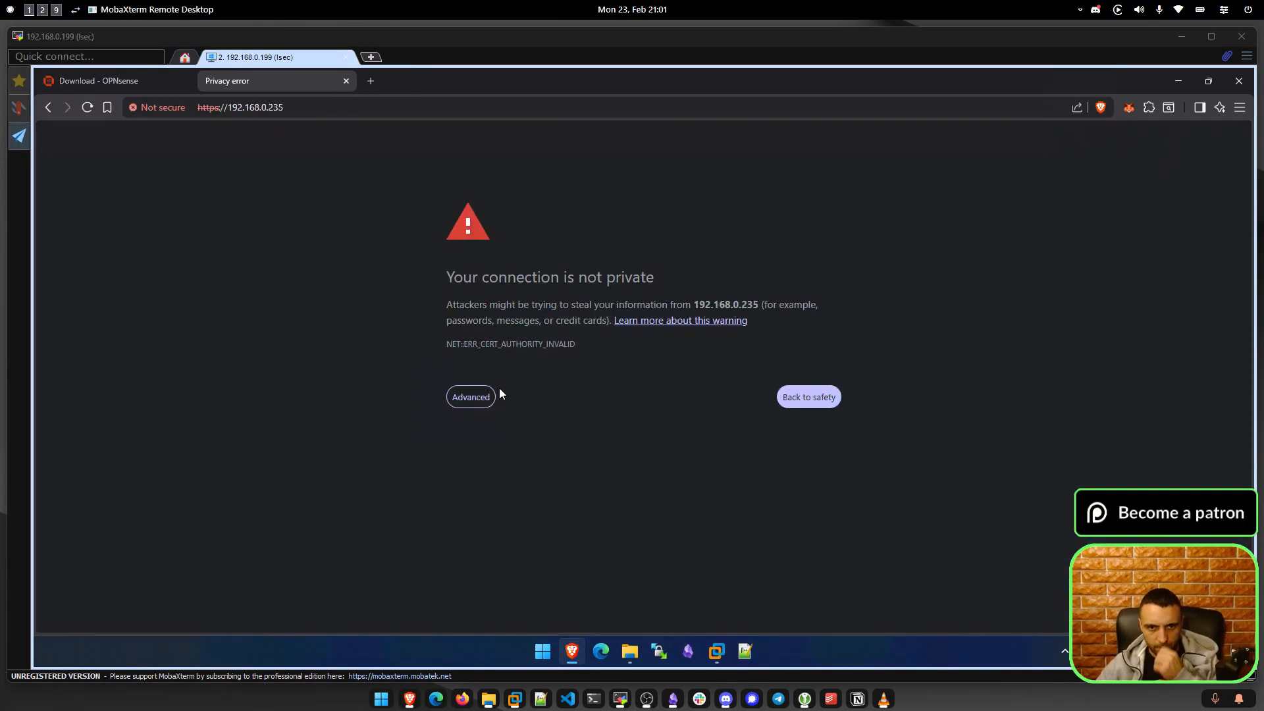
{"action": "left_click", "coordinate": [469, 401]}
{"action": "left_click", "coordinate": [515, 499]}
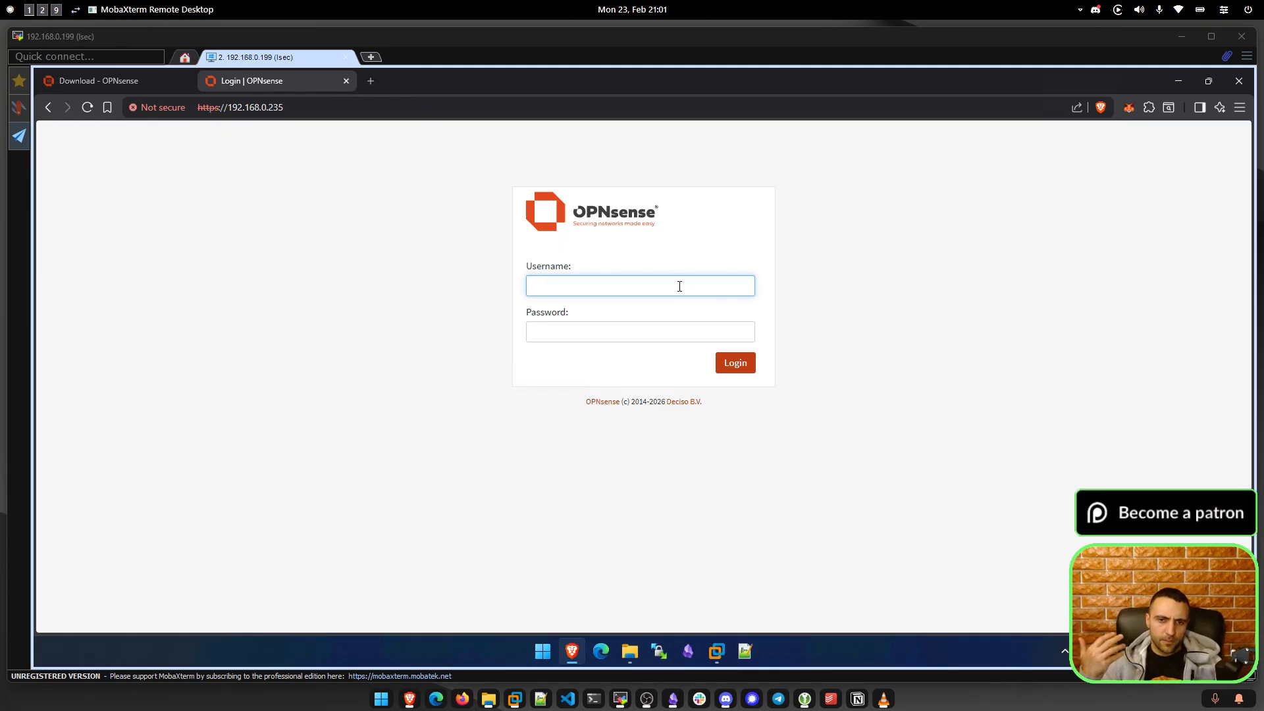
Sign in to the OPNsense web GUI as root with the account password.
{"action": "type", "text": "root"}
{"action": "key", "text": "Tab"}
{"action": "type", "text": "opnsense"}
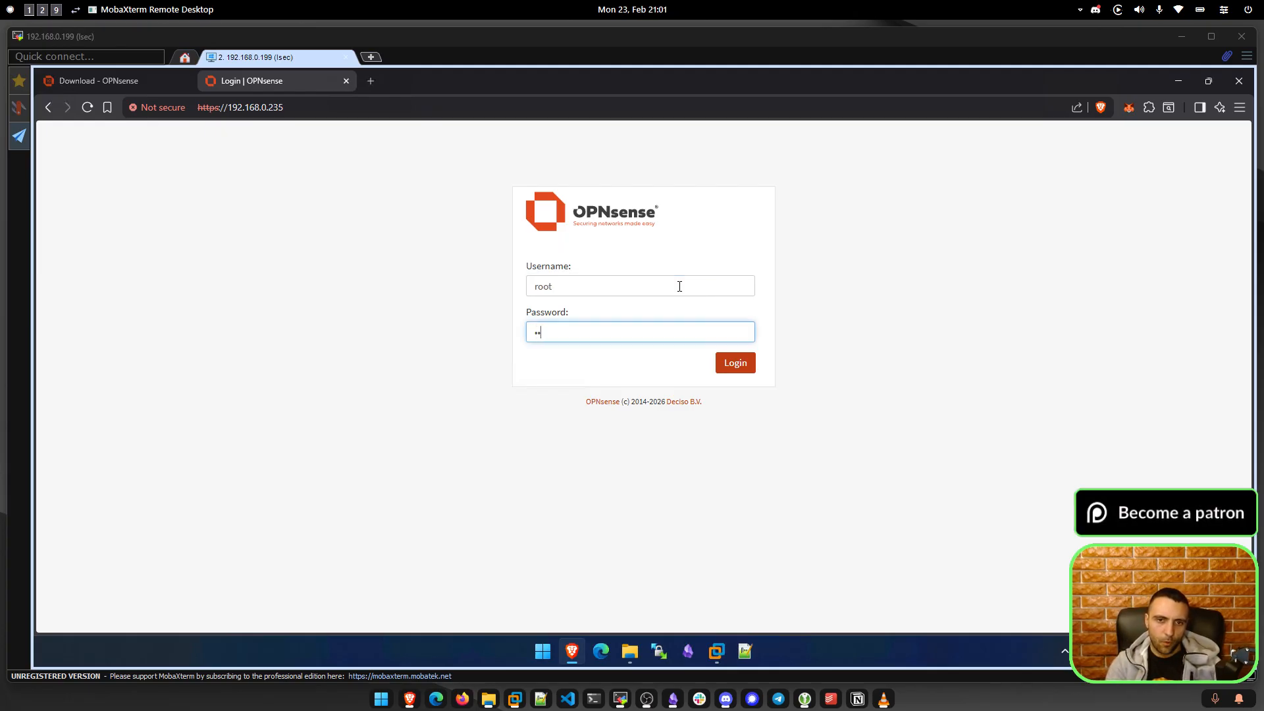
{"action": "key", "text": "Return"}
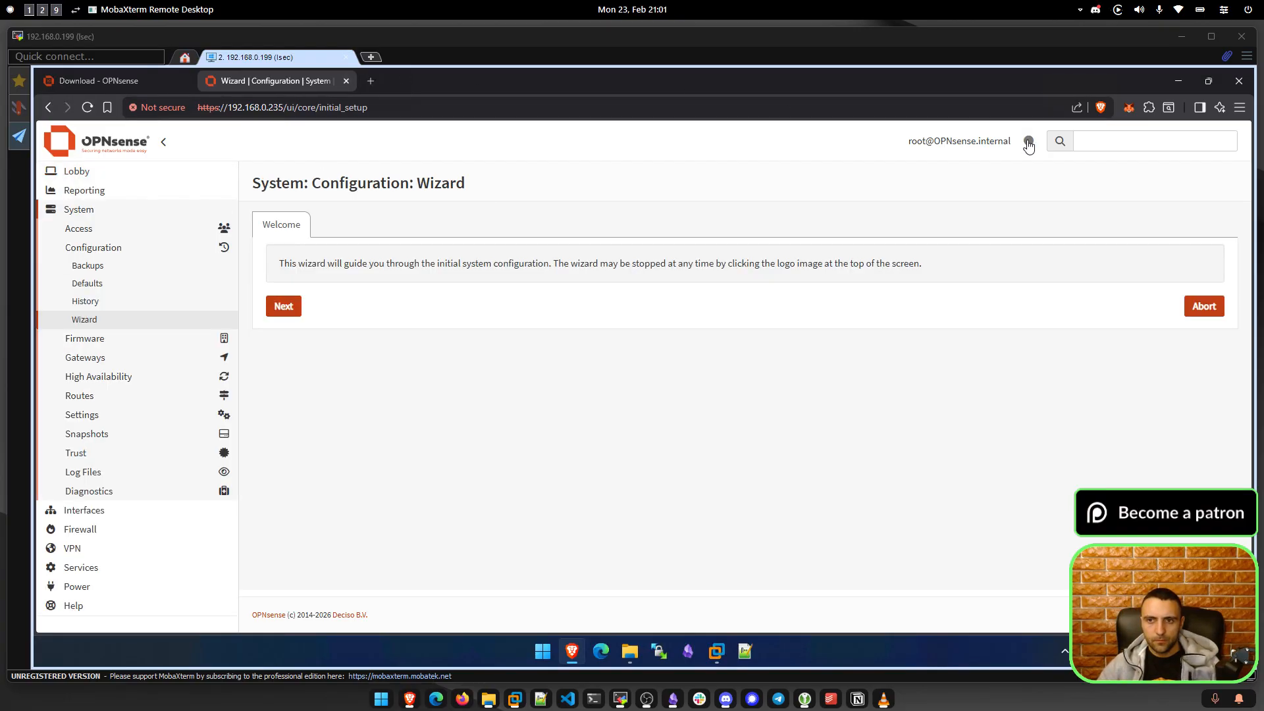
Set the OPNsense hostname to firewall and the domain to lsec.local.
{"action": "left_click", "coordinate": [291, 311]}
{"action": "double_click", "coordinate": [573, 278]}
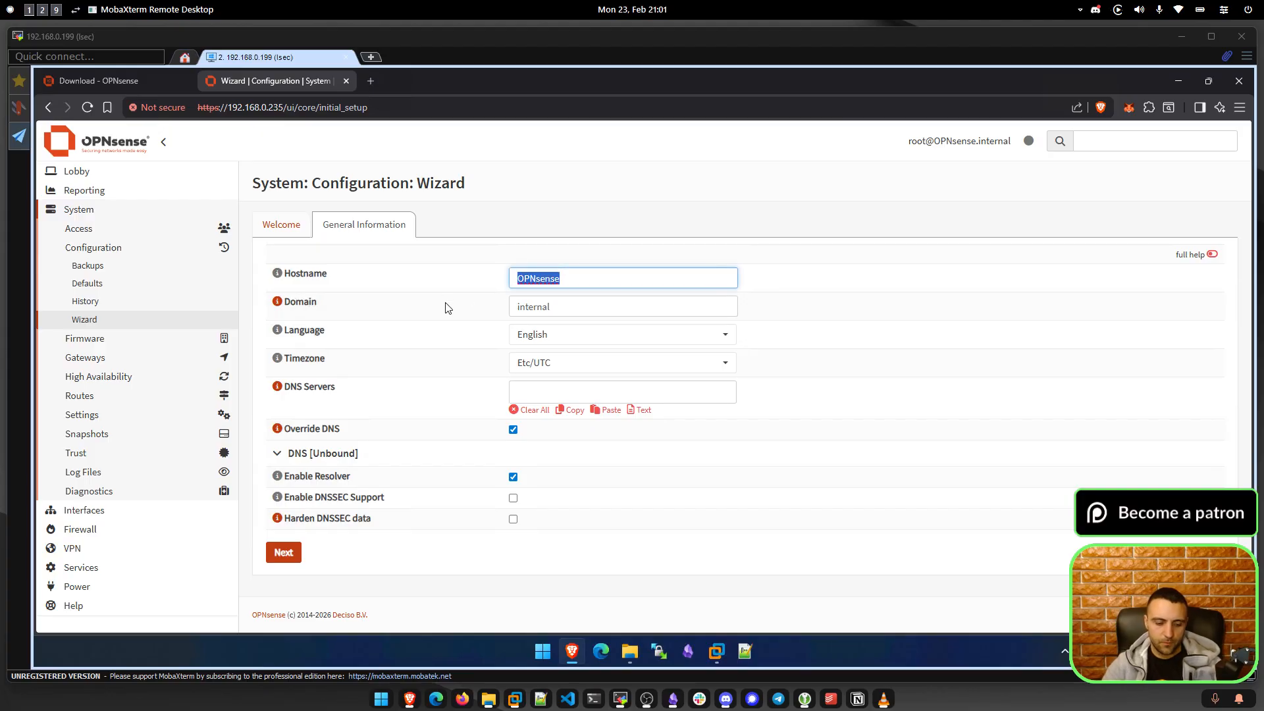
{"action": "type", "text": "firewall"}
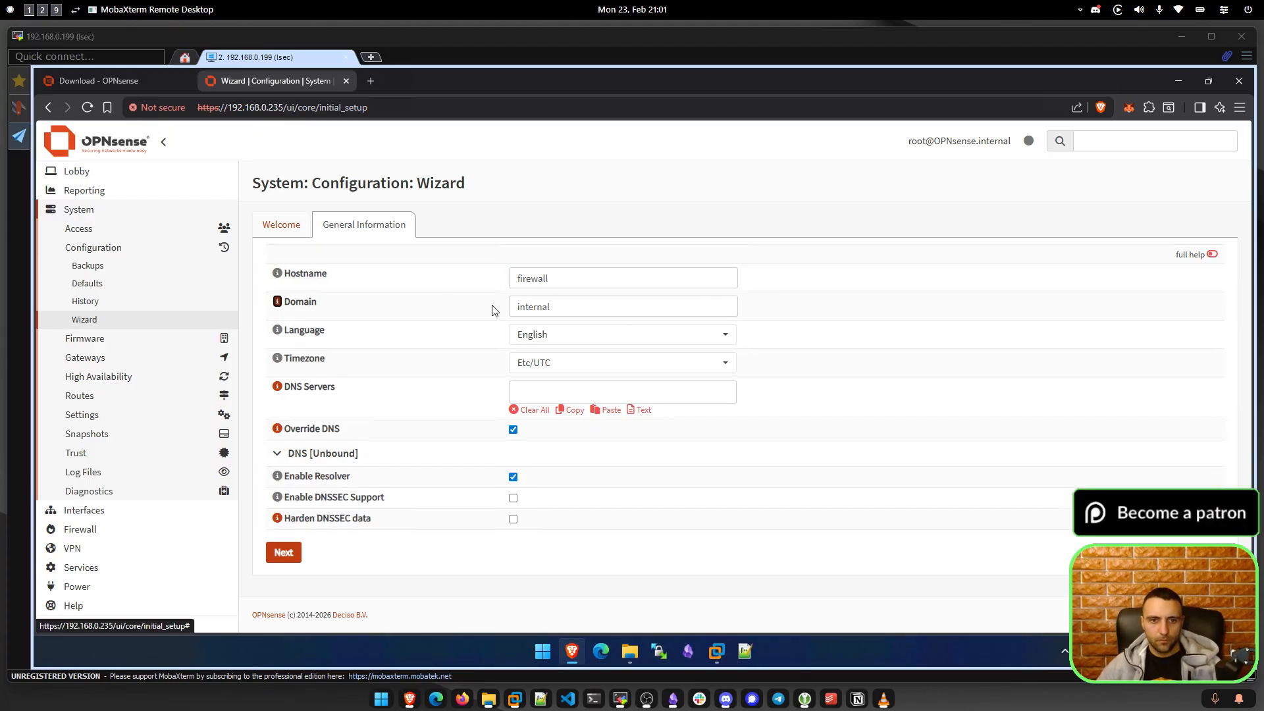
{"action": "key", "text": "Tab"}
{"action": "type", "text": "lsec.local"}
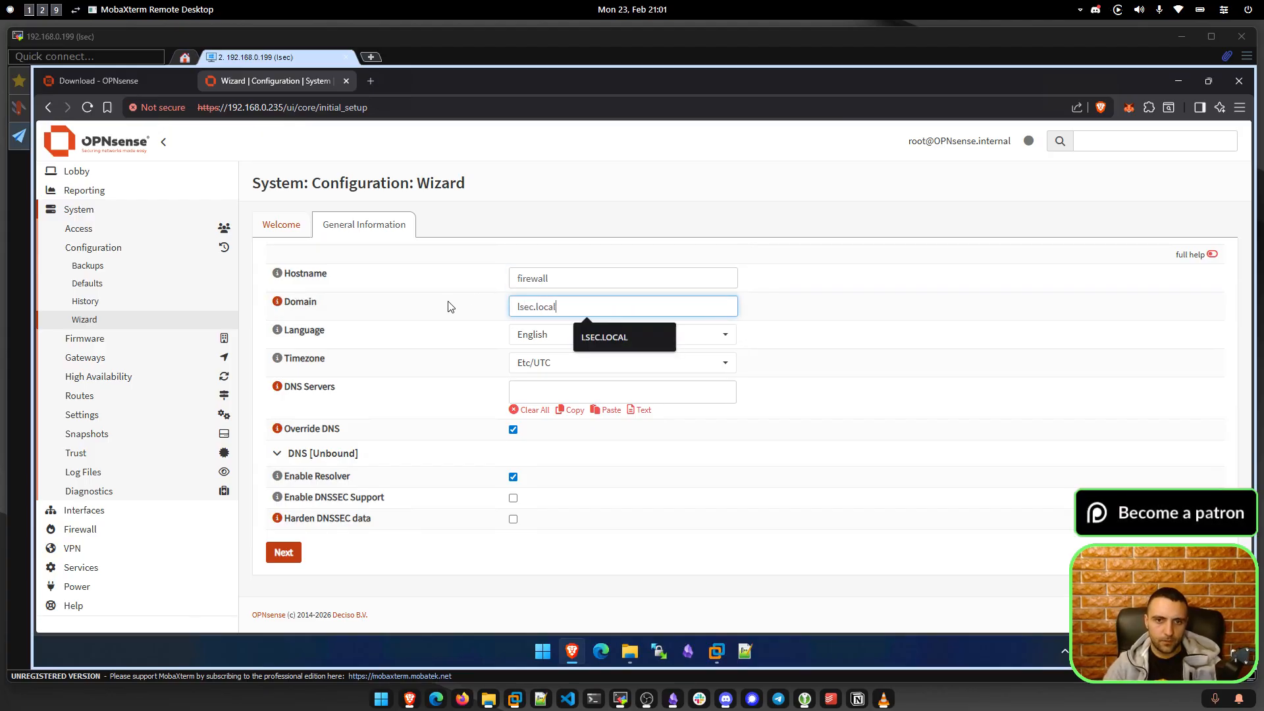
{"action": "left_click", "coordinate": [942, 376]}
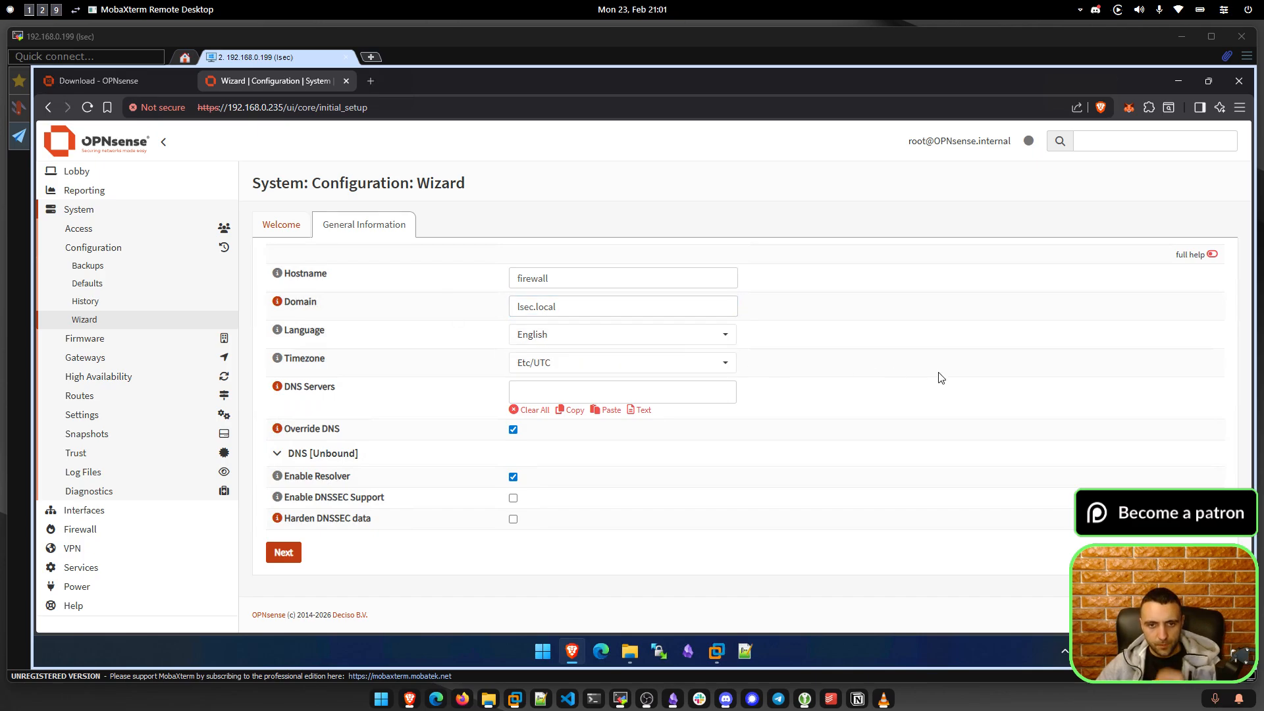
Set the timezone to Europe/Sofia.
{"action": "left_click", "coordinate": [586, 364]}
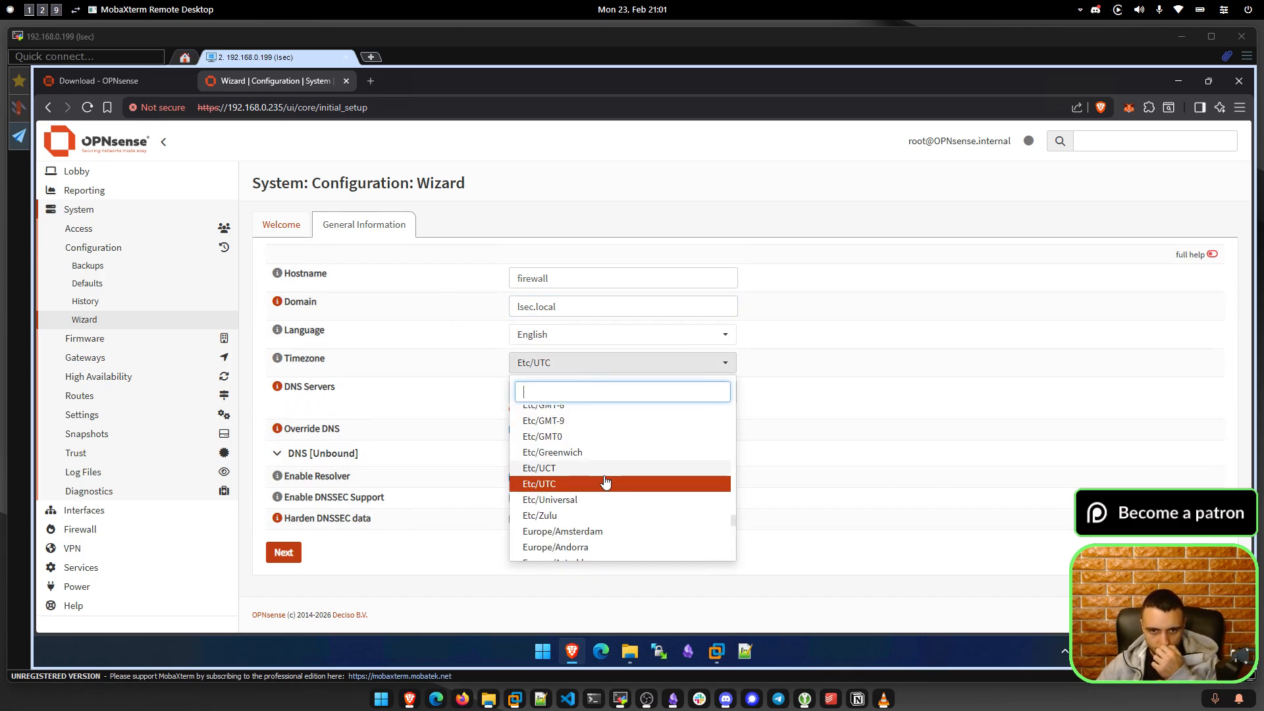
{"action": "type", "text": "EES"}
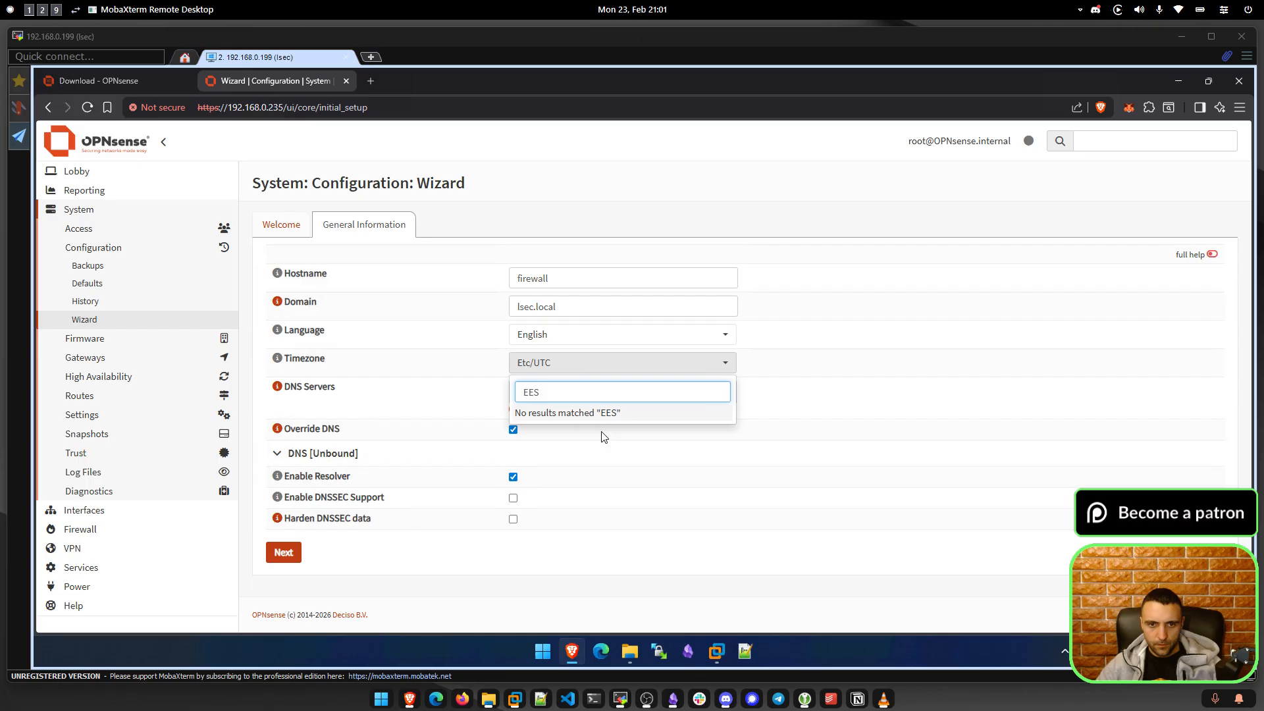
{"action": "key", "text": "BackSpace"}
{"action": "key", "text": "BackSpace"}
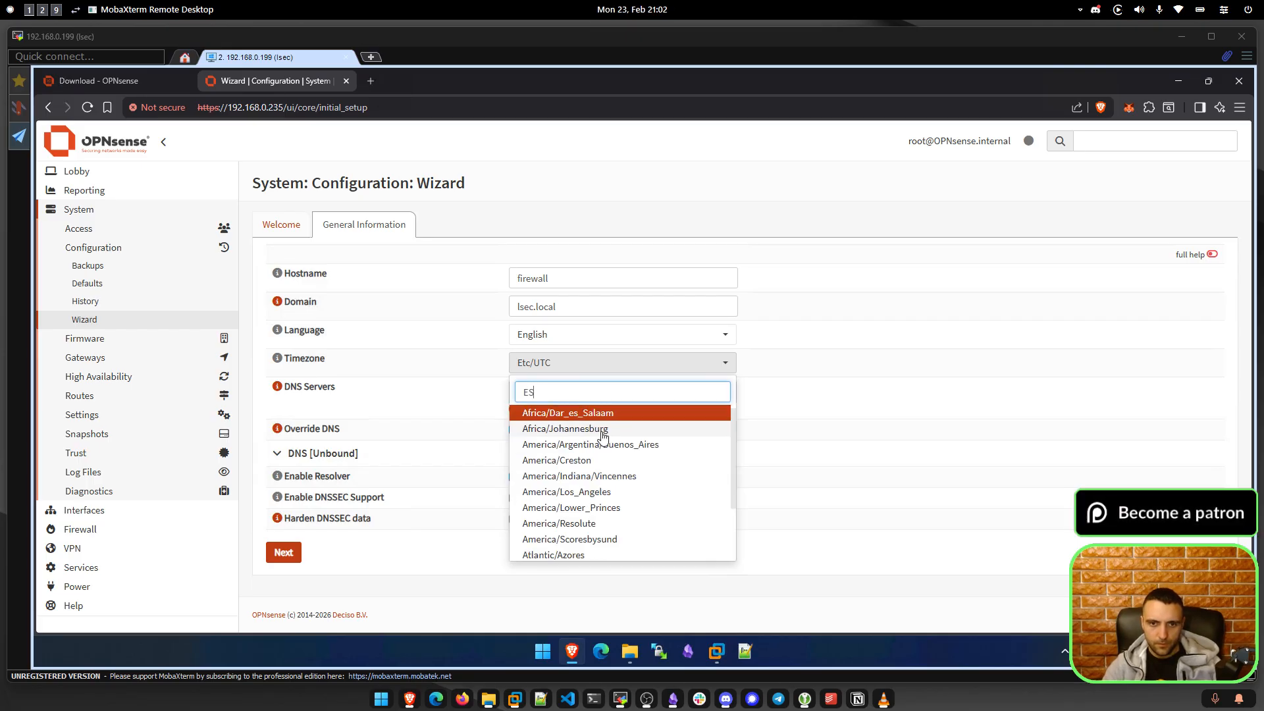
{"action": "type", "text": "ST"}
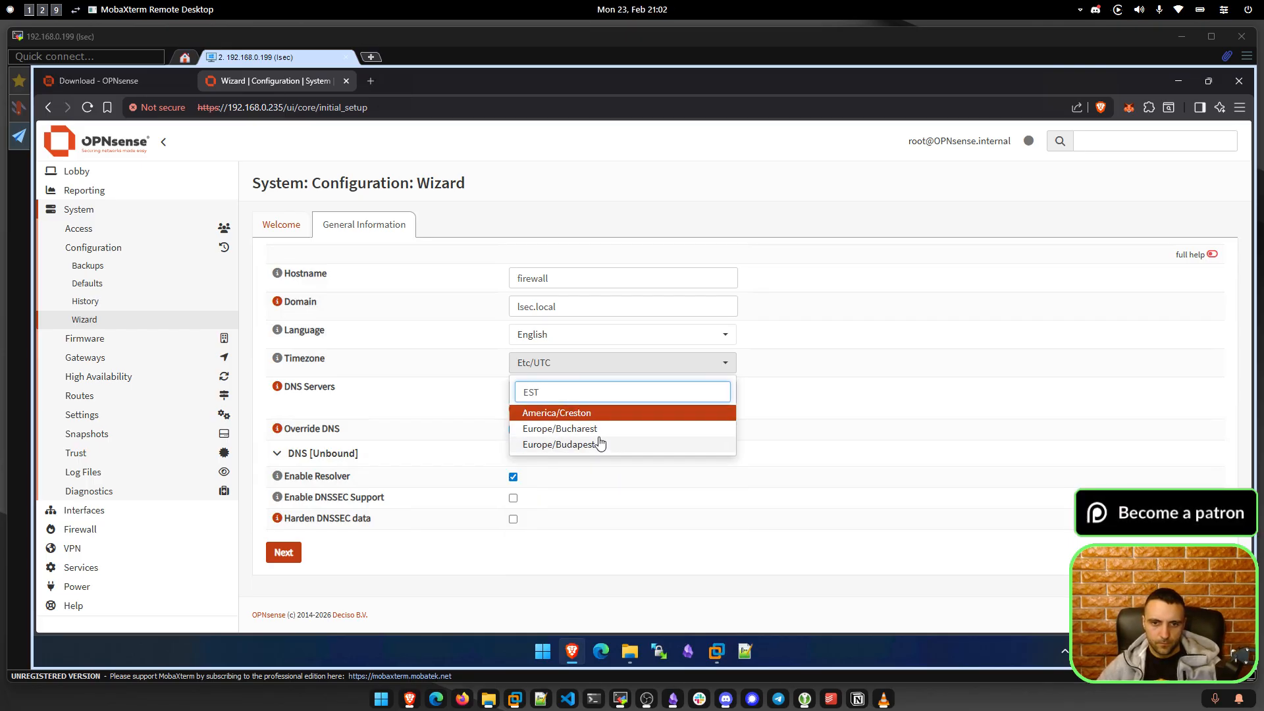
{"action": "key", "text": "BackSpace"}
{"action": "key", "text": "BackSpace"}
{"action": "key", "text": "BackSpace"}
{"action": "type", "text": "Bulga"}
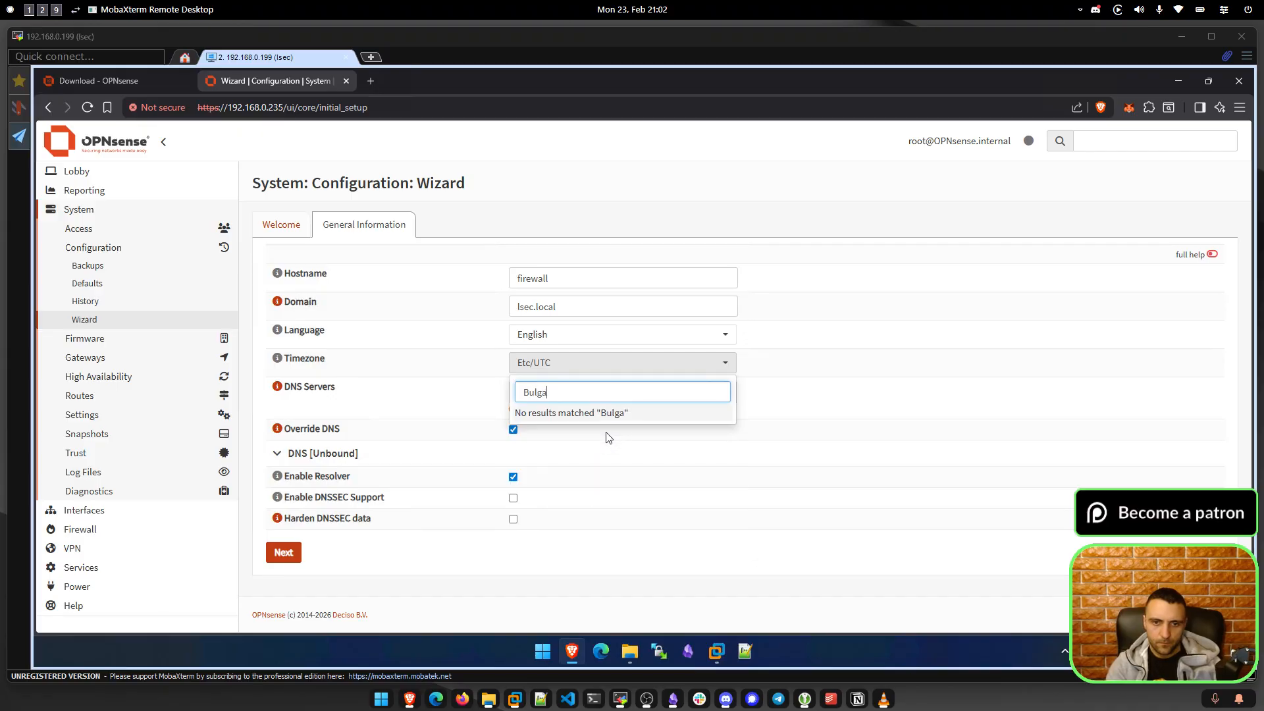
{"action": "key", "text": "BackSpace"}
{"action": "key", "text": "BackSpace"}
{"action": "key", "text": "BackSpace"}
{"action": "key", "text": "BackSpace"}
{"action": "key", "text": "BackSpace"}
{"action": "type", "text": "Sofia"}
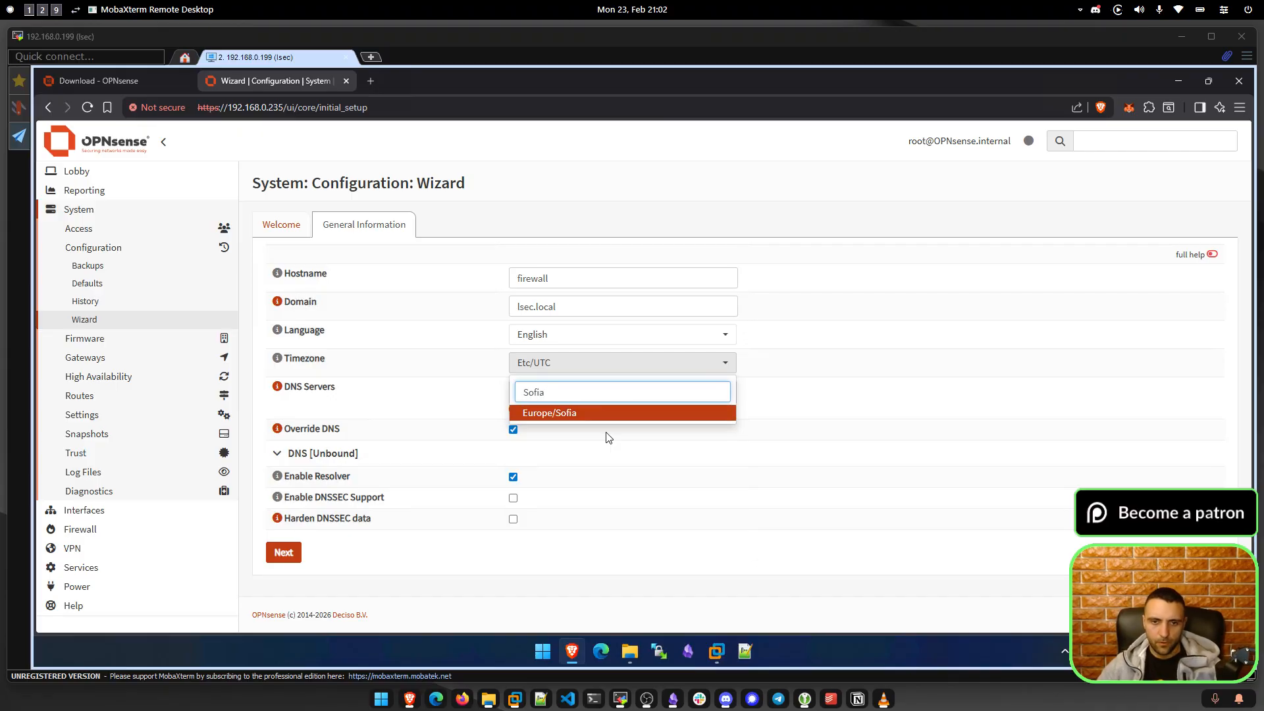
{"action": "left_click", "coordinate": [604, 412]}
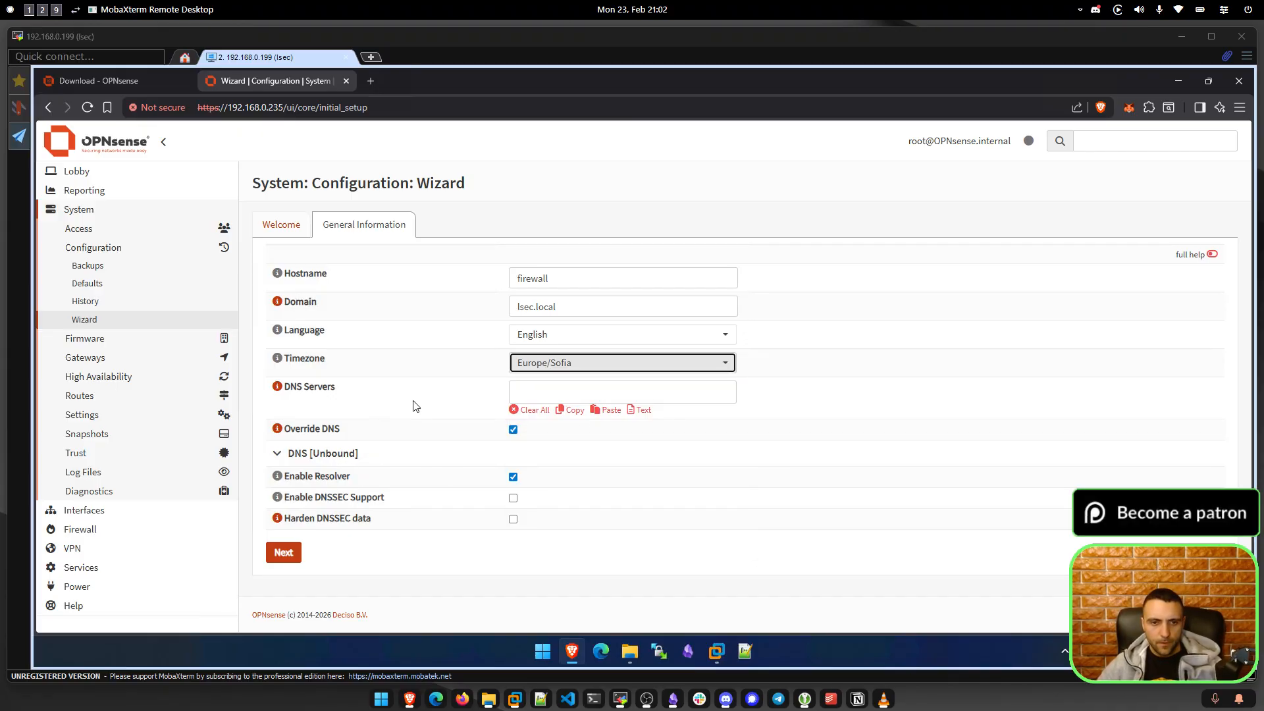
Add DNS servers 172.16.16.16 and 1.1.1.1 and continue to the WAN step.
{"action": "left_click", "coordinate": [592, 394]}
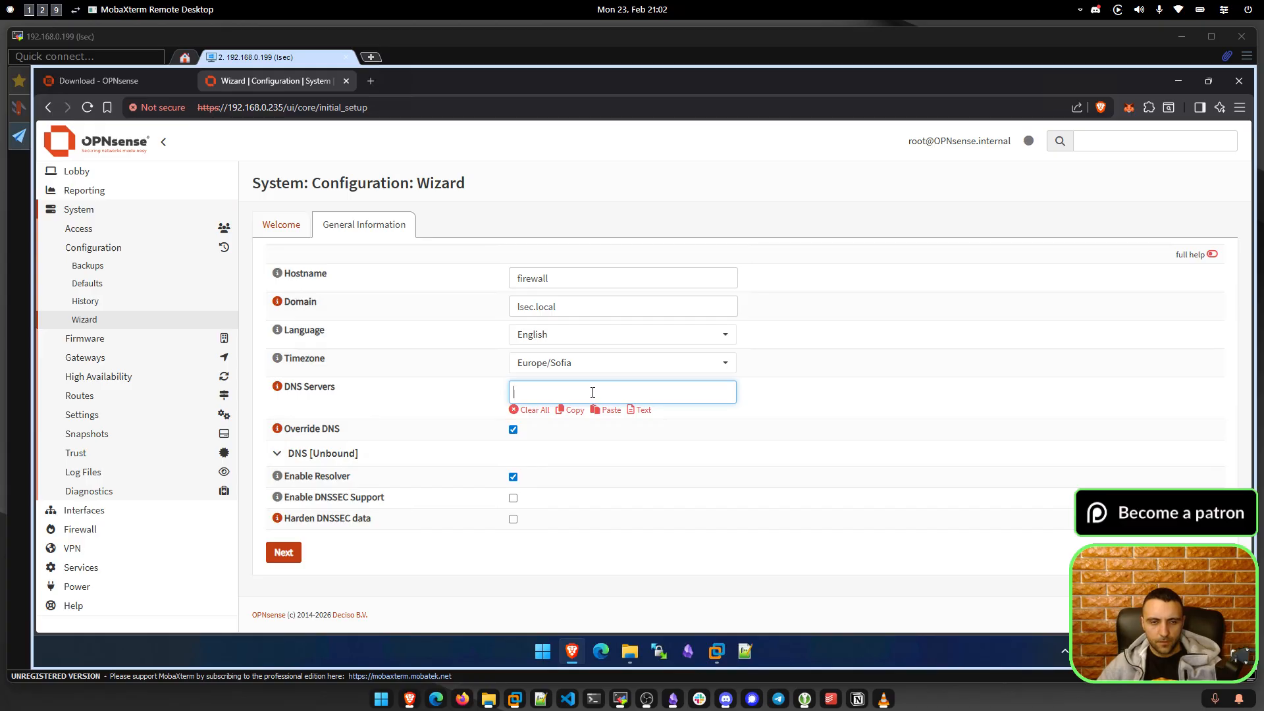
{"action": "type", "text": "172."}
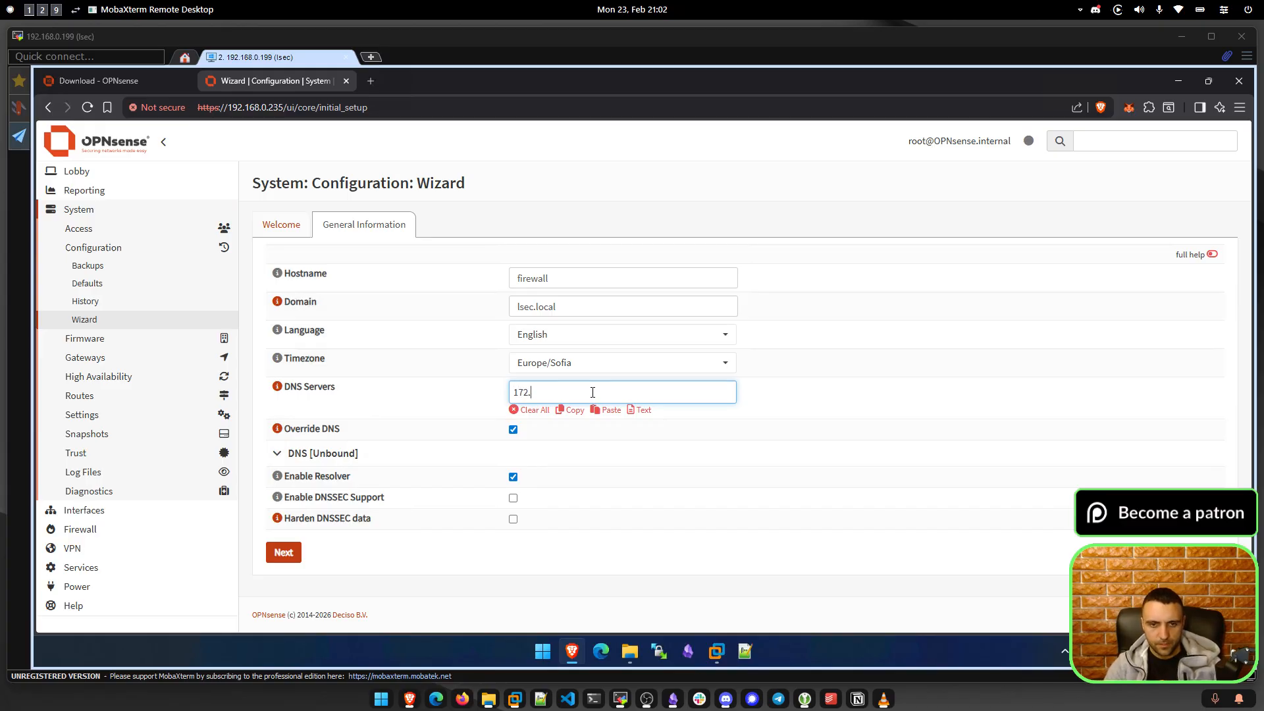
{"action": "type", "text": "16.16.16"}
{"action": "key", "text": "Return"}
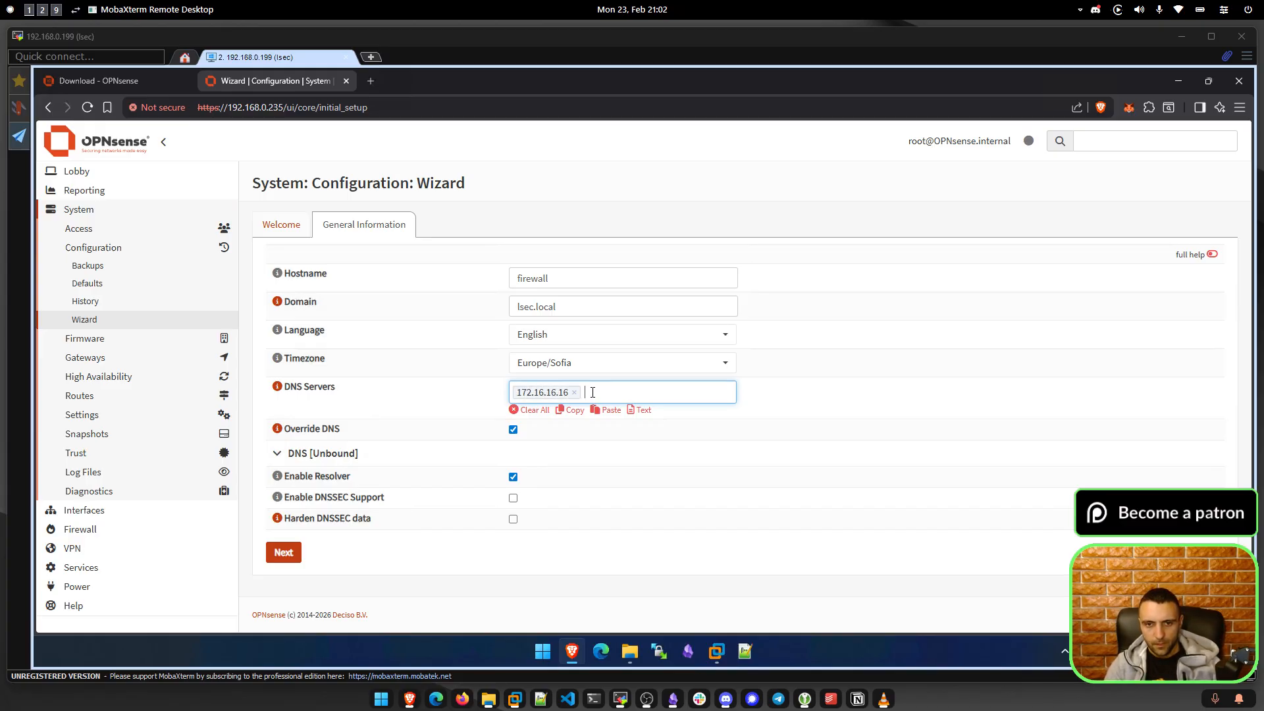
{"action": "type", "text": "1.1.1.1"}
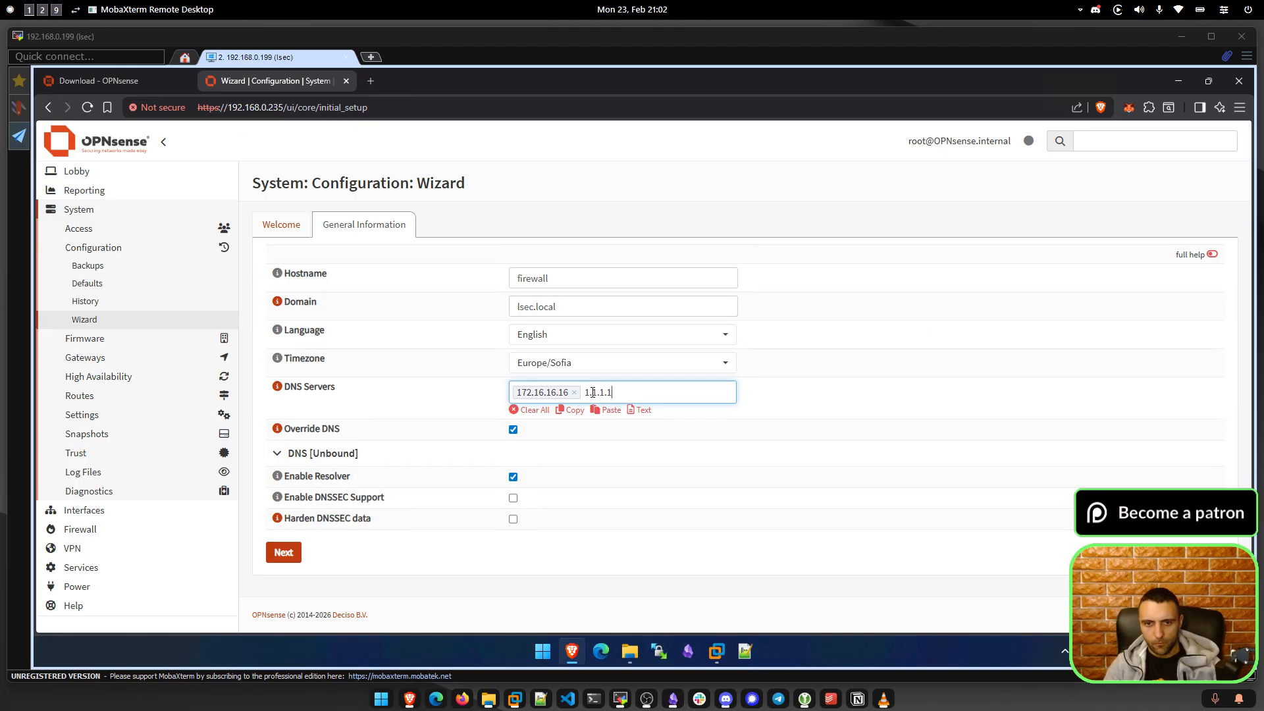
{"action": "key", "text": "Return"}
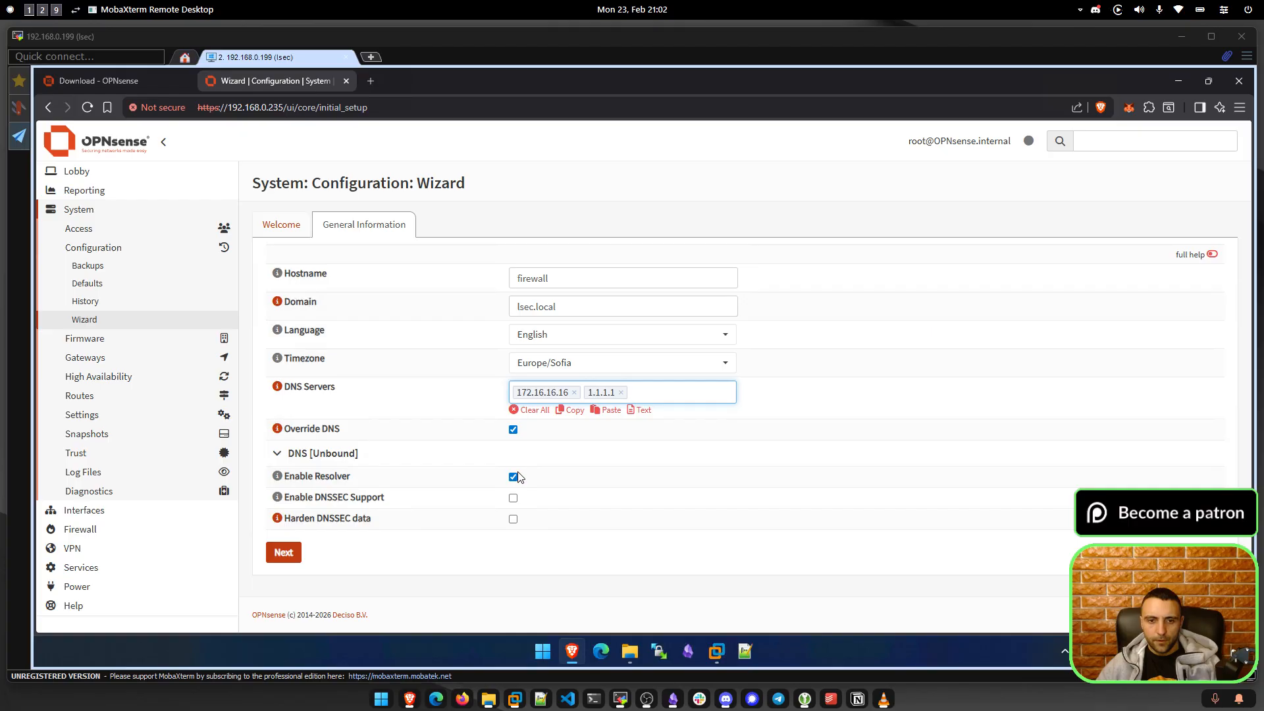
{"action": "left_click", "coordinate": [284, 552]}
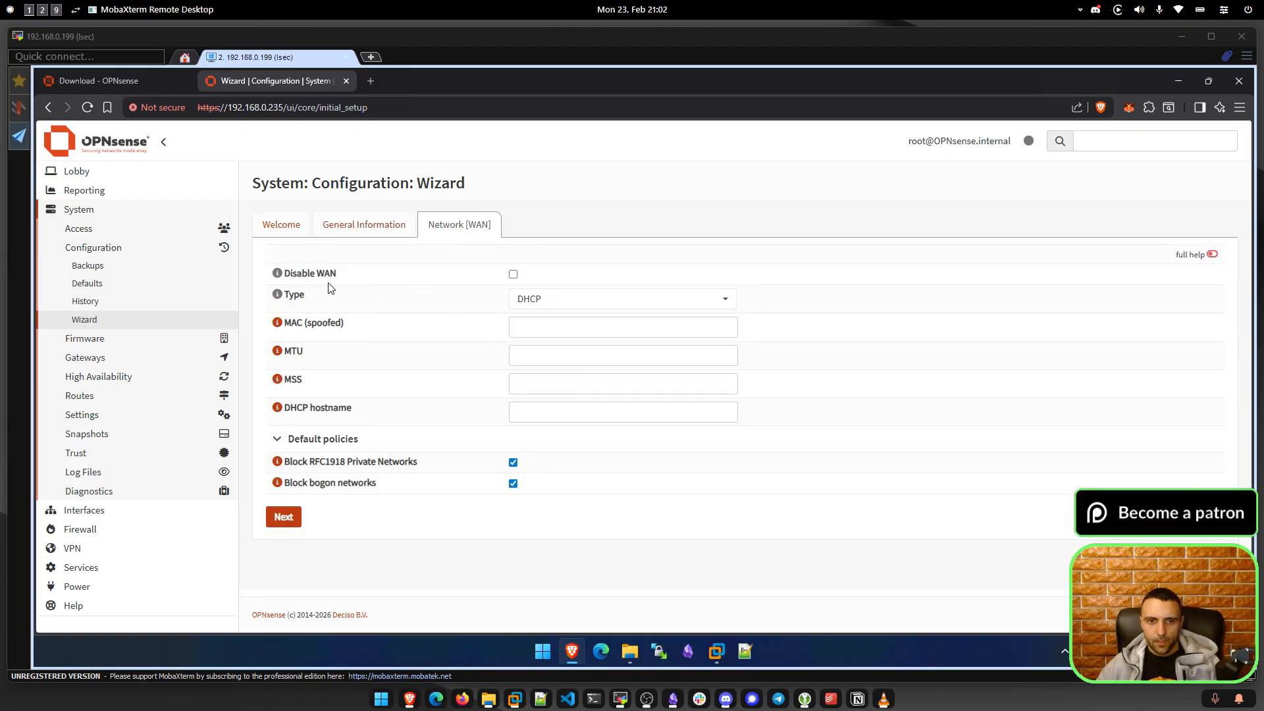
Accept the default WAN, LAN and deployment type settings to reach the root password field.
{"action": "left_click_drag", "start_coordinate": [339, 274], "coordinate": [290, 277]}
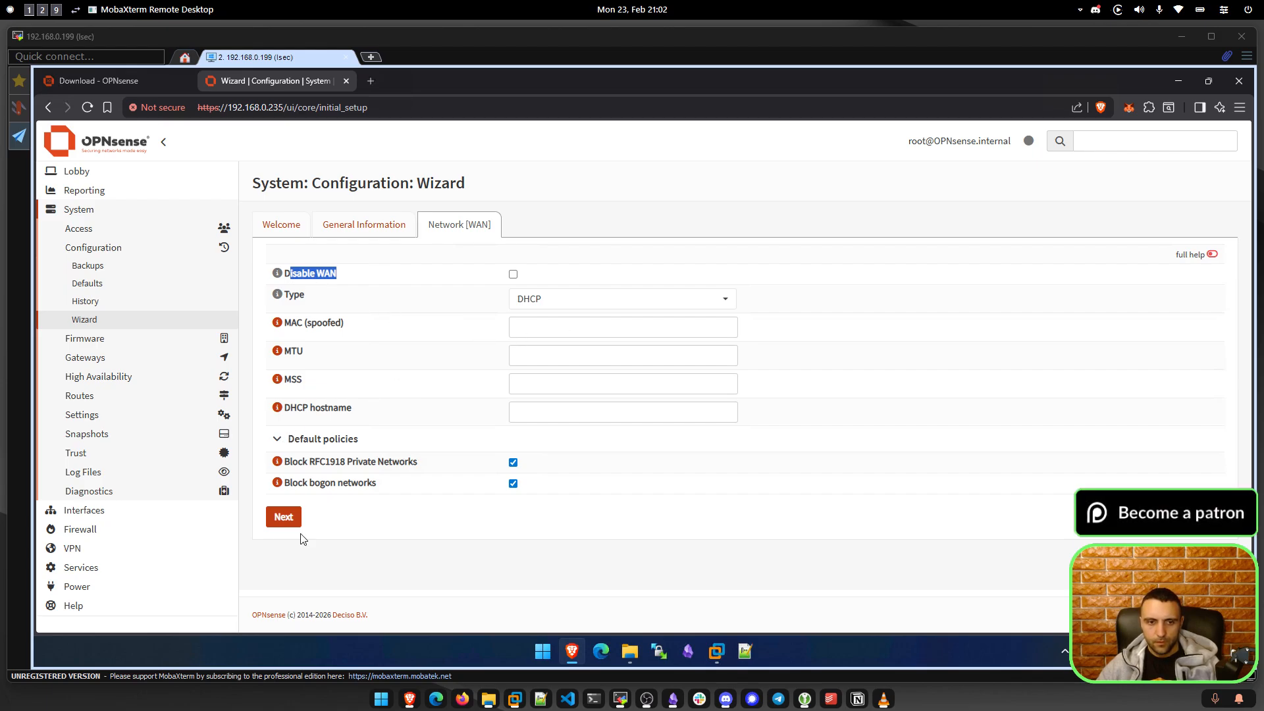
{"action": "left_click", "coordinate": [283, 516]}
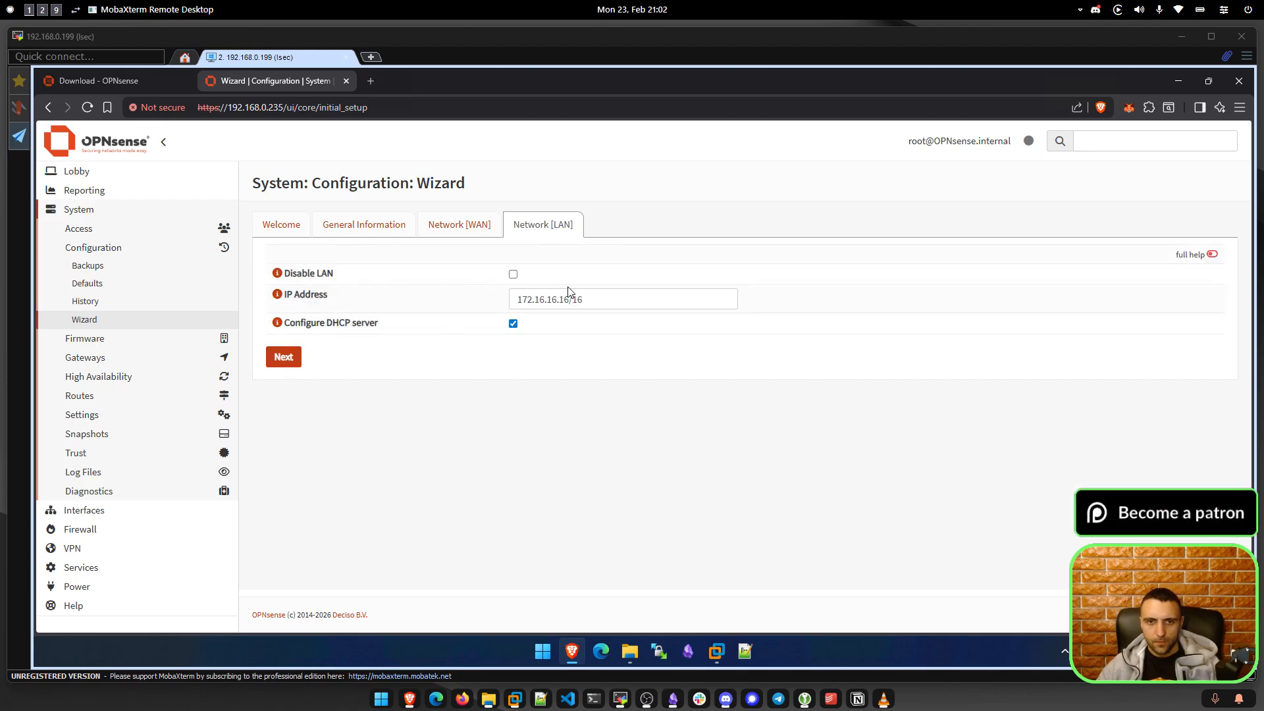
{"action": "key", "text": "ctrl+a"}
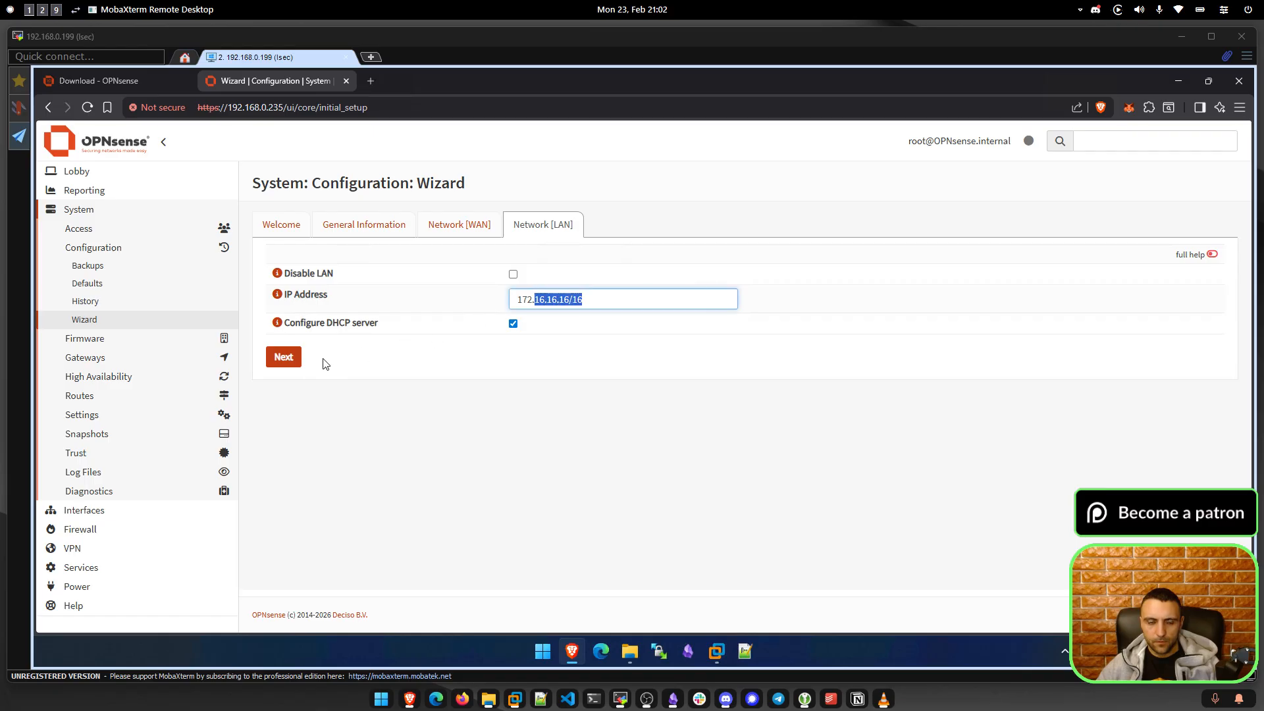
{"action": "left_click", "coordinate": [283, 357]}
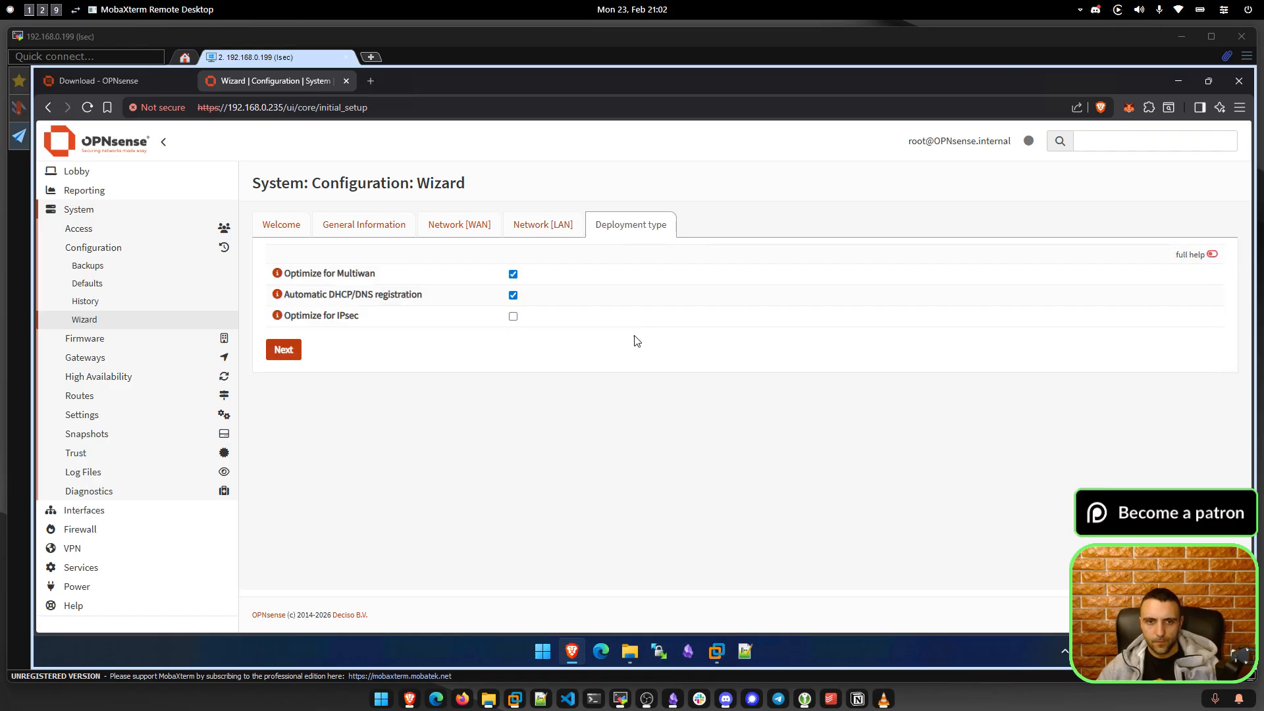
{"action": "left_click", "coordinate": [1212, 256]}
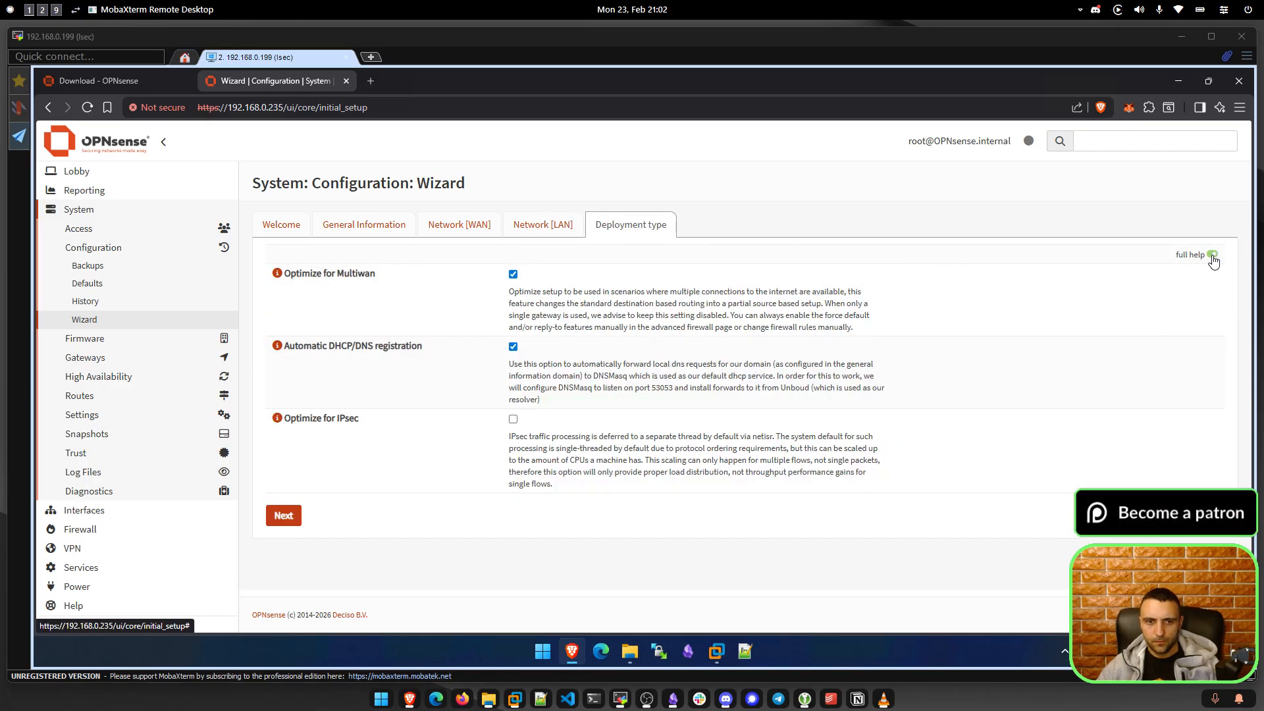
{"action": "left_click", "coordinate": [1212, 255]}
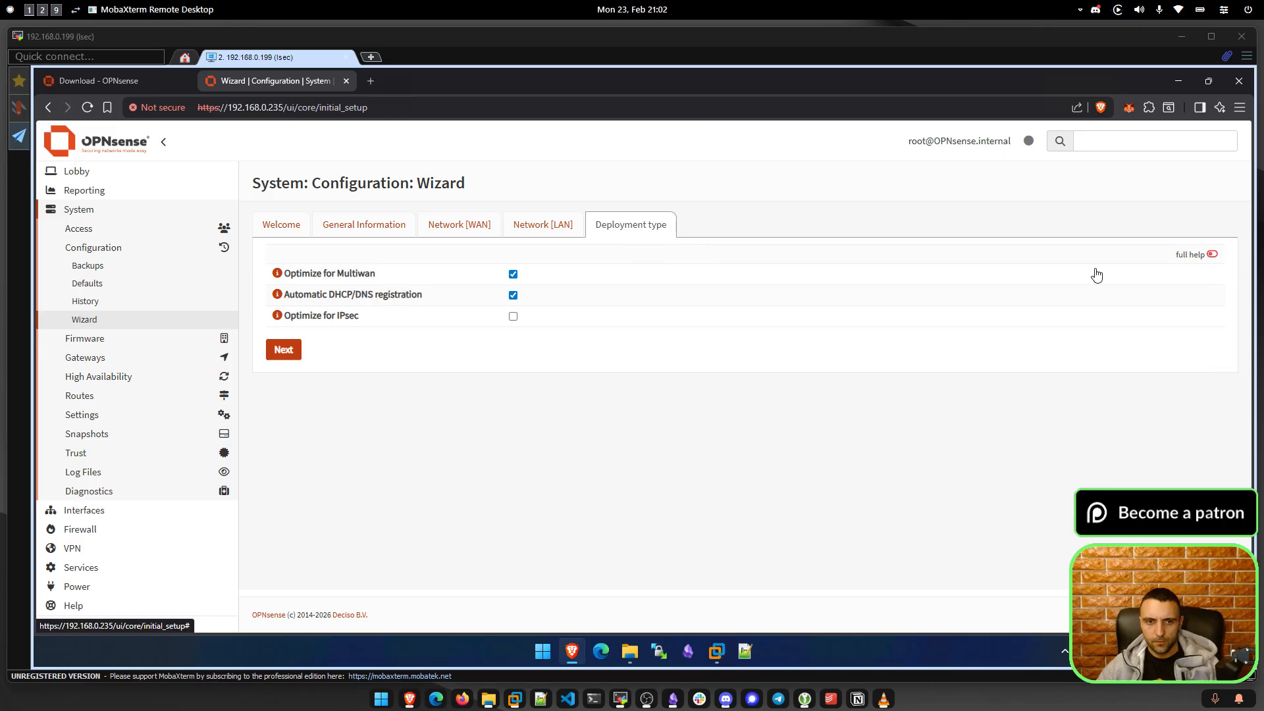
{"action": "left_click", "coordinate": [284, 356]}
{"action": "left_click", "coordinate": [569, 277]}
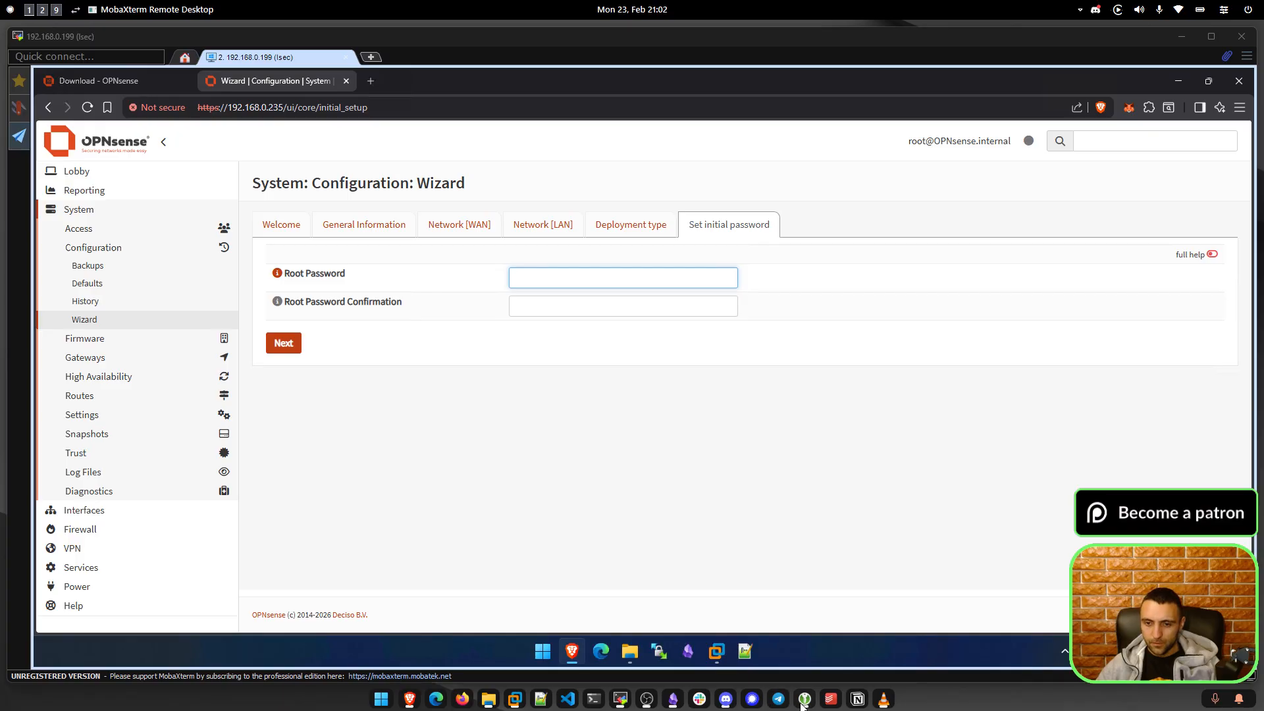
{"action": "mouse_move", "coordinate": [803, 701]}
{"action": "left_click", "coordinate": [810, 658]}
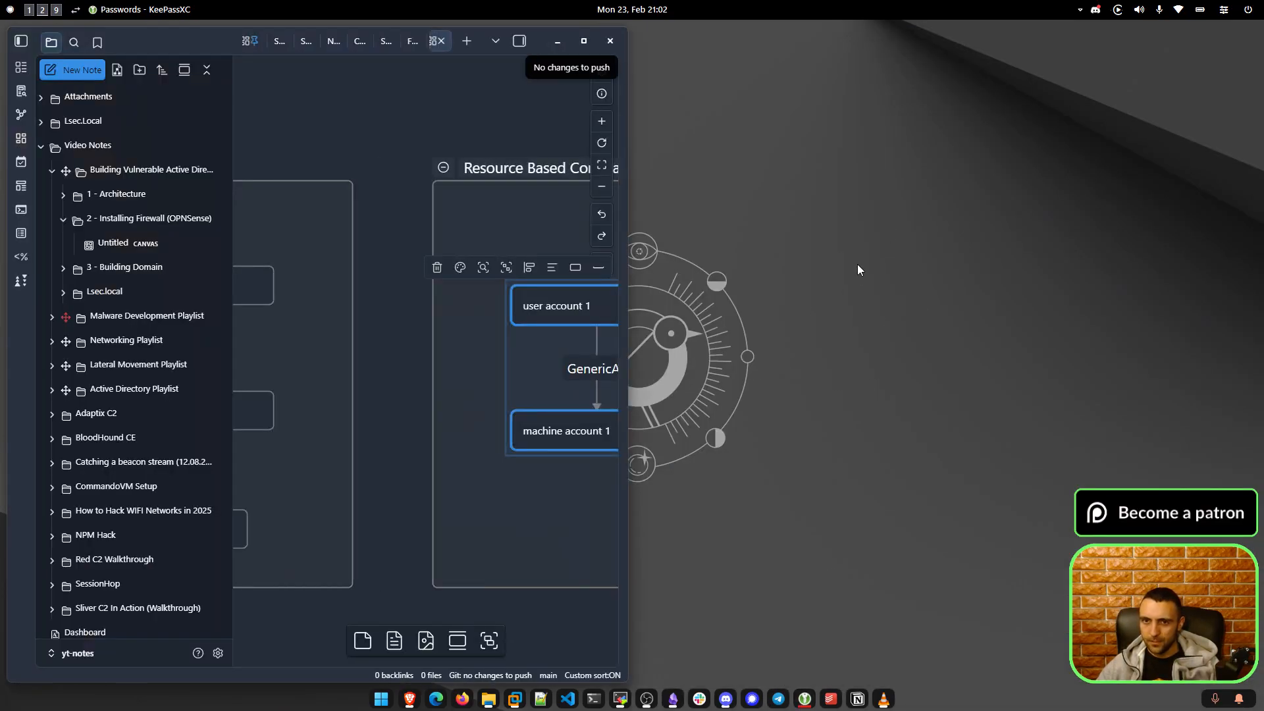
{"action": "key", "text": "super+Up"}
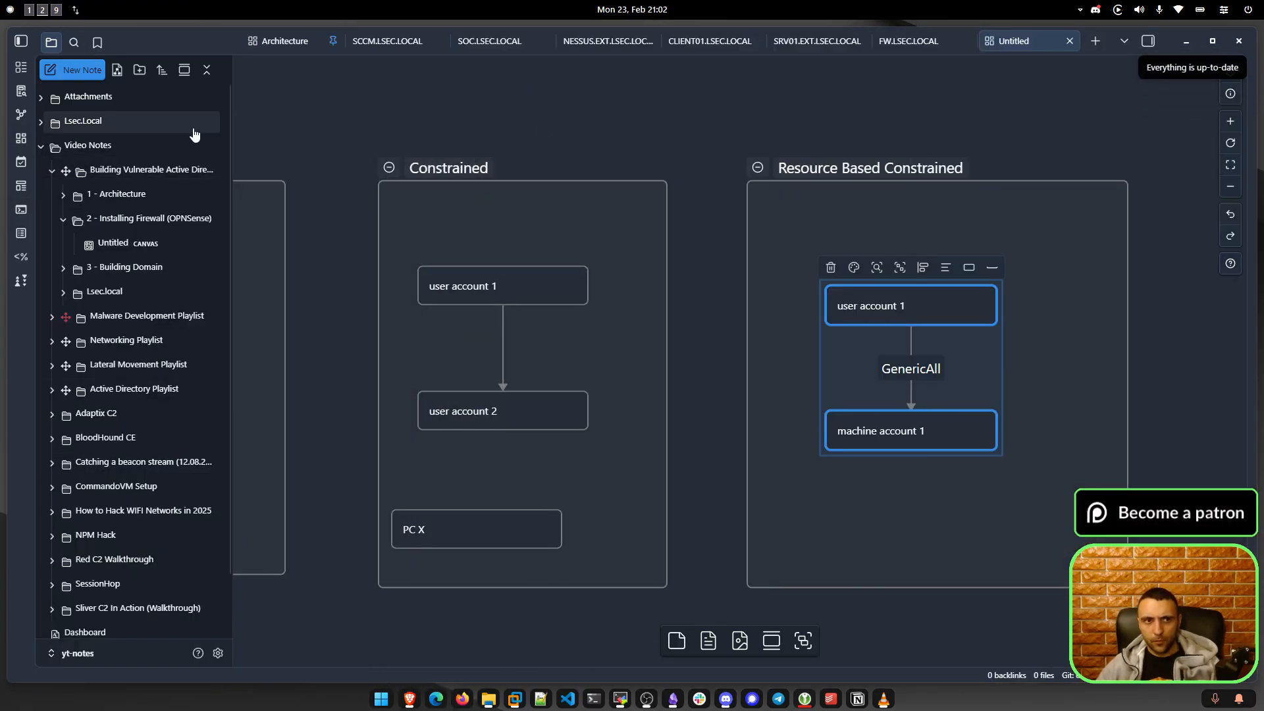
{"action": "left_click", "coordinate": [29, 11]}
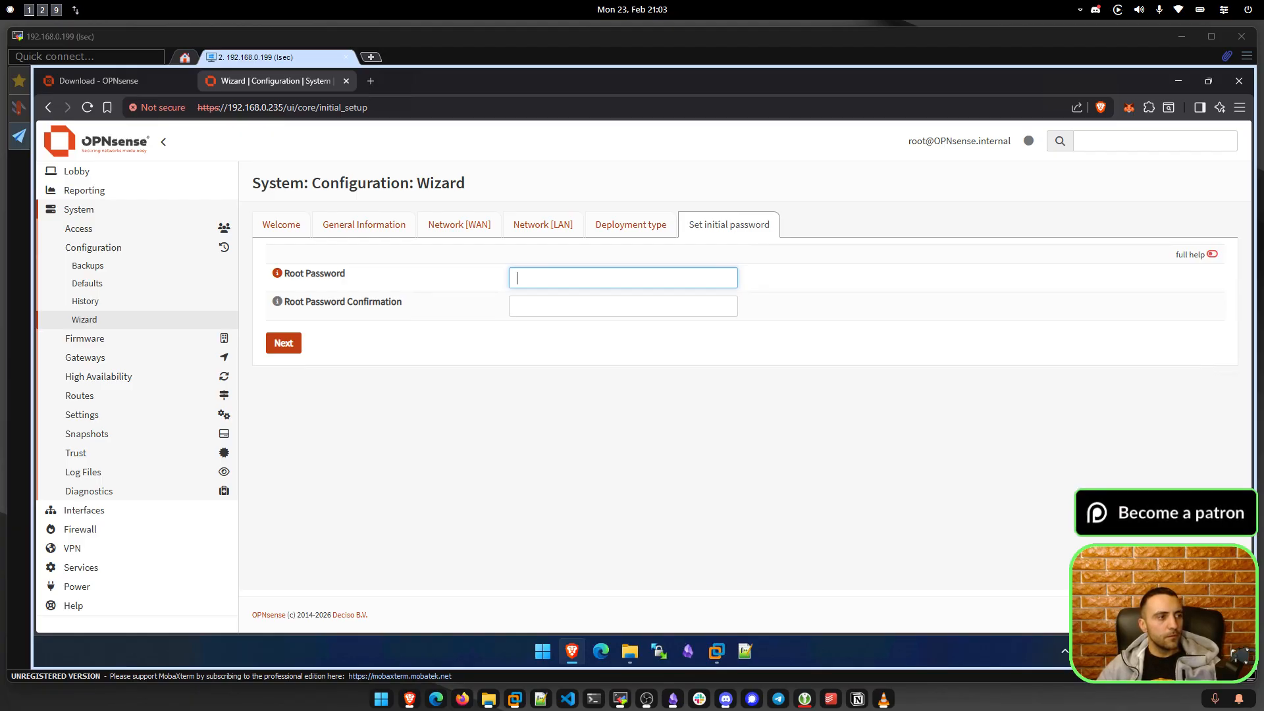
Paste the root password into both password fields and apply the wizard's configuration.
{"action": "left_click", "coordinate": [541, 270]}
{"action": "key", "text": "ctrl+v"}
{"action": "left_click", "coordinate": [545, 307]}
{"action": "key", "text": "ctrl+v"}
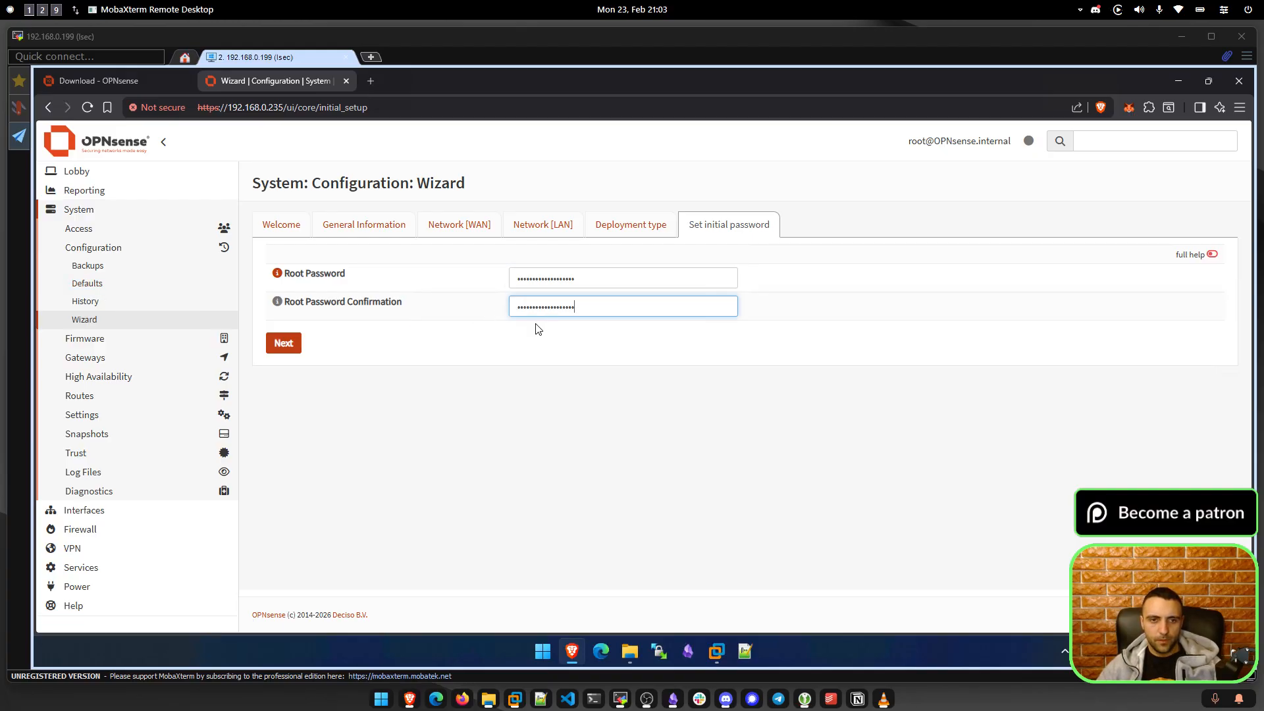
{"action": "left_click", "coordinate": [288, 342]}
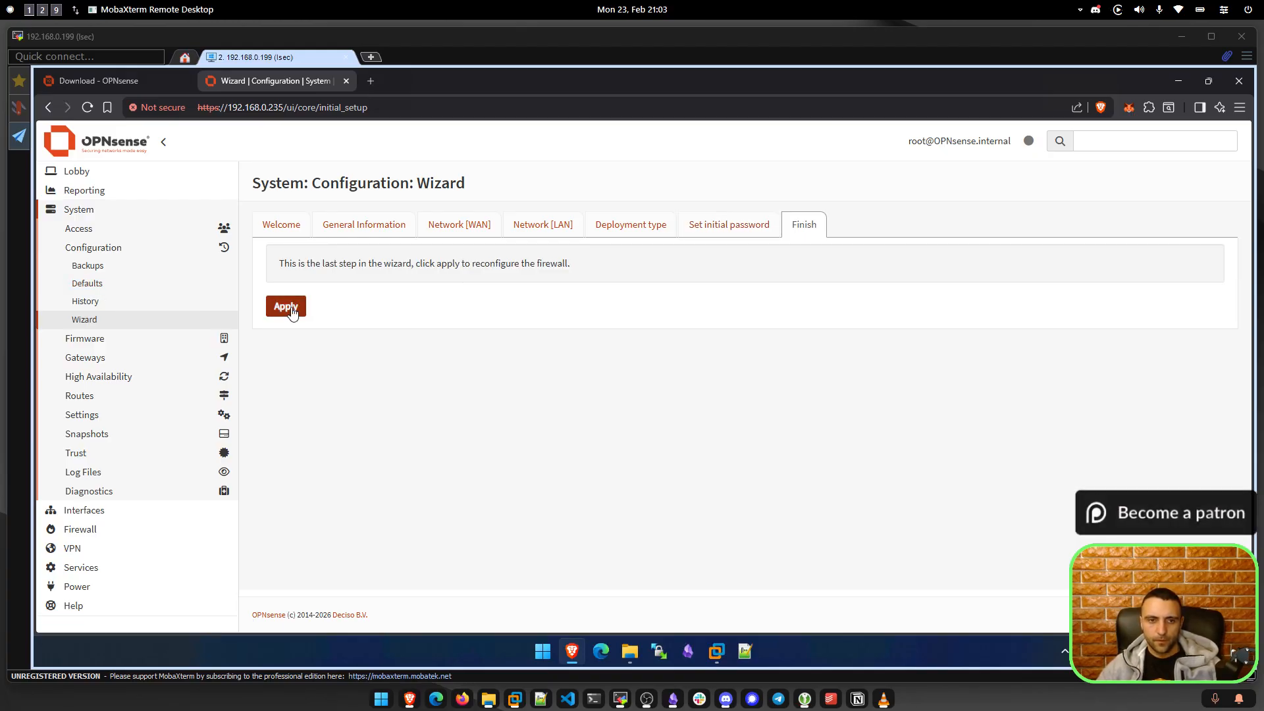
{"action": "left_click", "coordinate": [293, 313]}
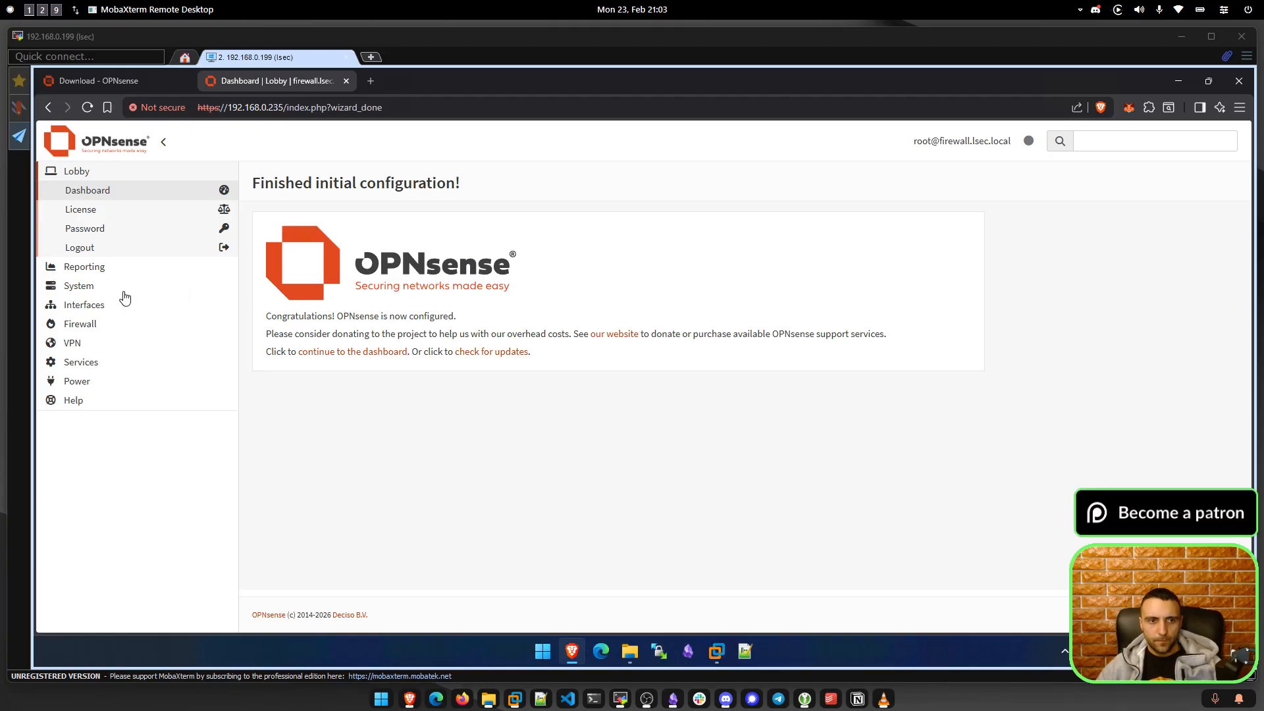
{"action": "left_click", "coordinate": [71, 288]}
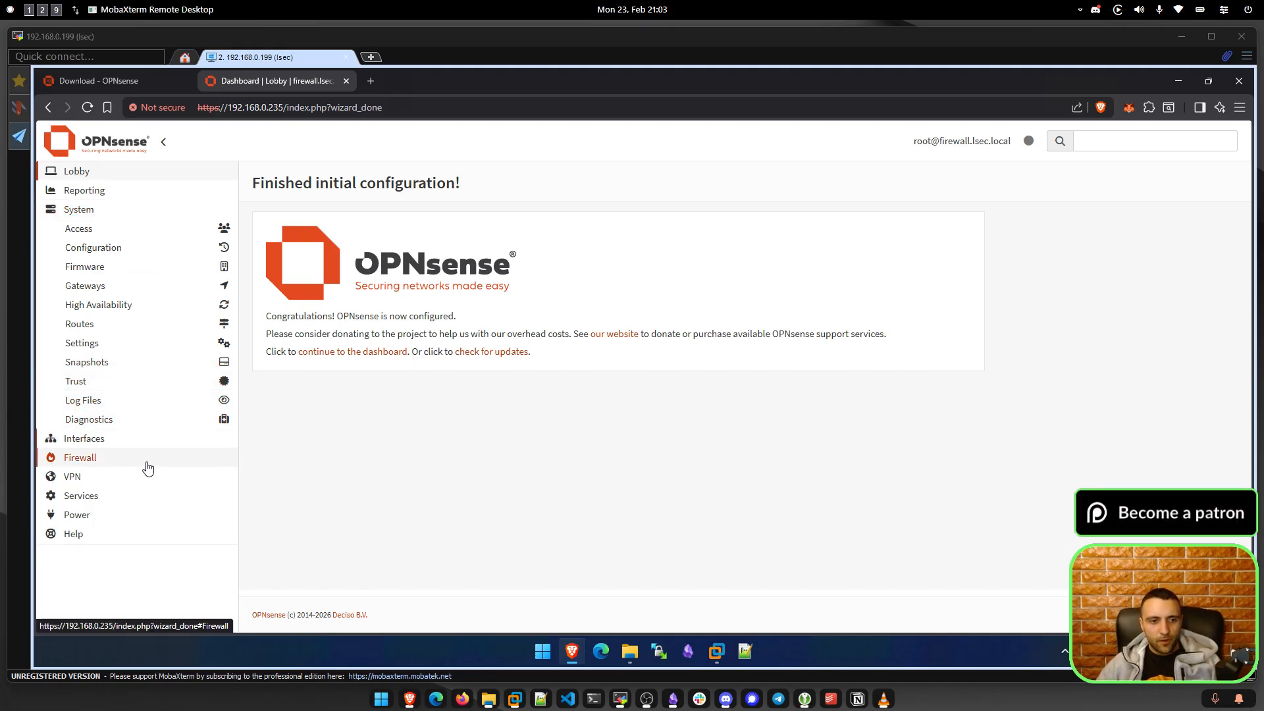
After the Firewall Aliases page stalls, rerun pfctl -d in the firewall VM console.
{"action": "left_click", "coordinate": [78, 457]}
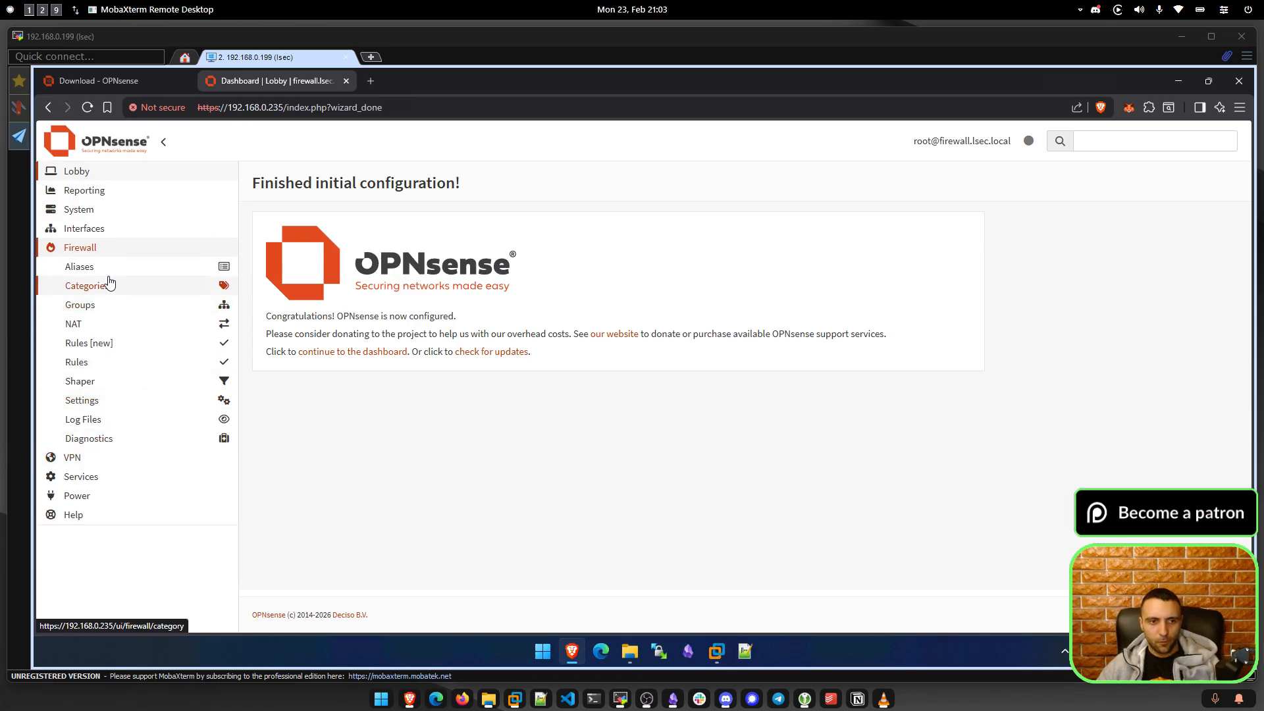
{"action": "left_click", "coordinate": [109, 275]}
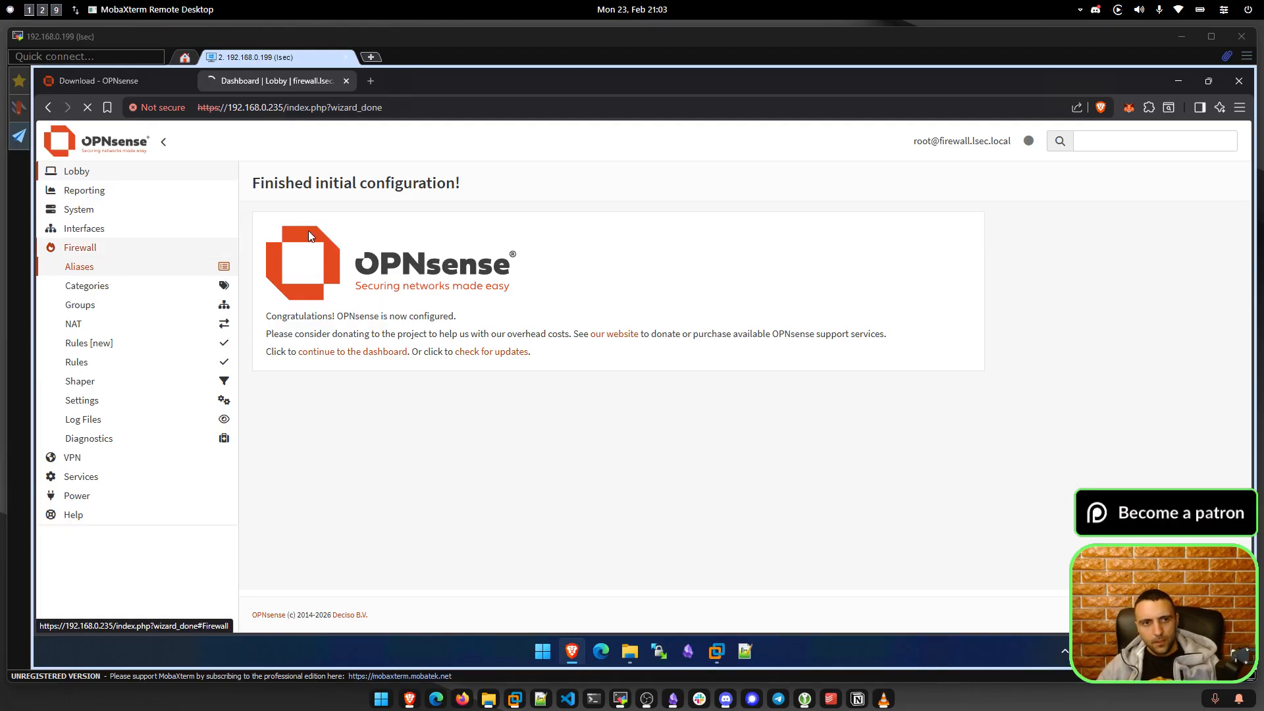
{"action": "left_click", "coordinate": [88, 111]}
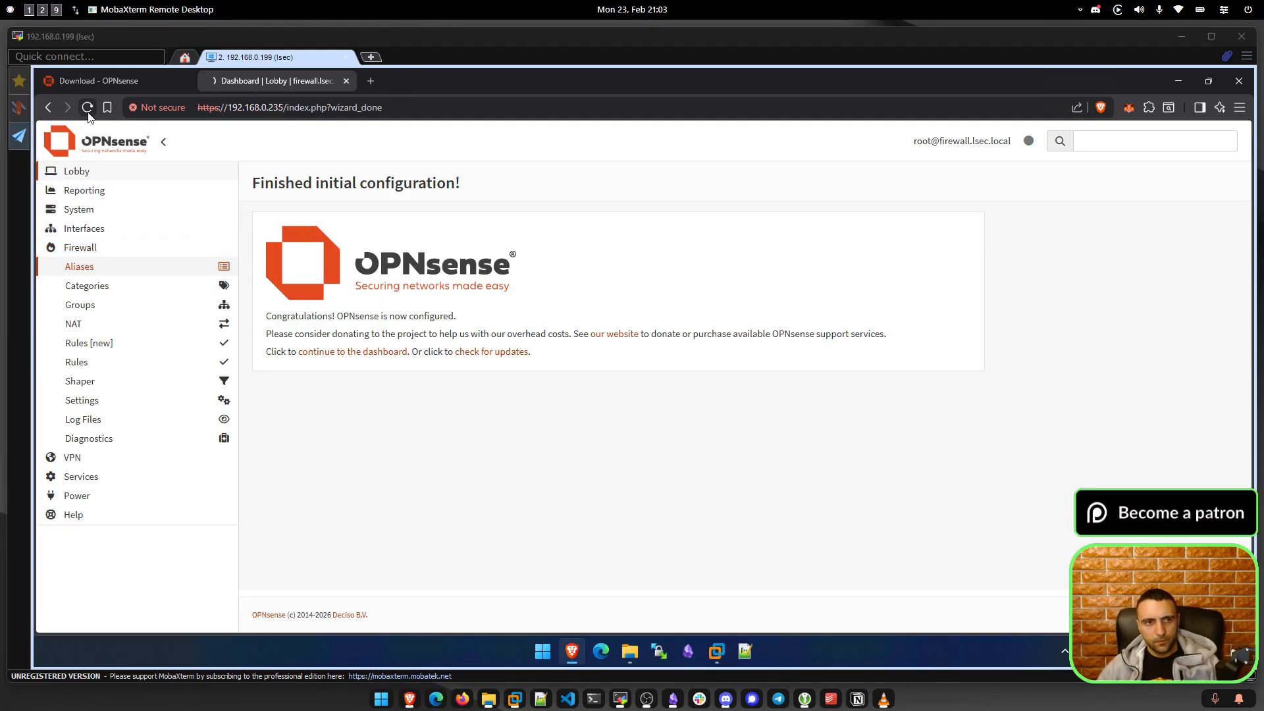
{"action": "left_click", "coordinate": [717, 652]}
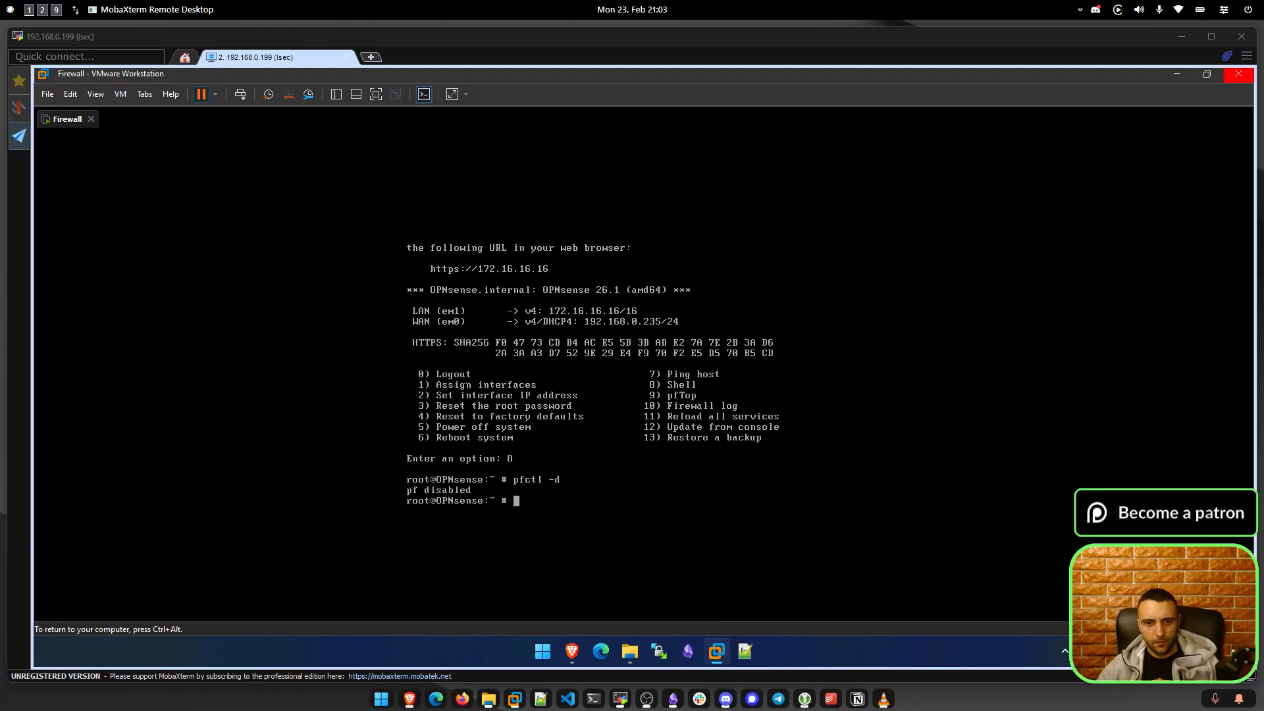
{"action": "key", "text": "Up"}
{"action": "key", "text": "Return"}
{"action": "key", "text": "ctrl+alt"}
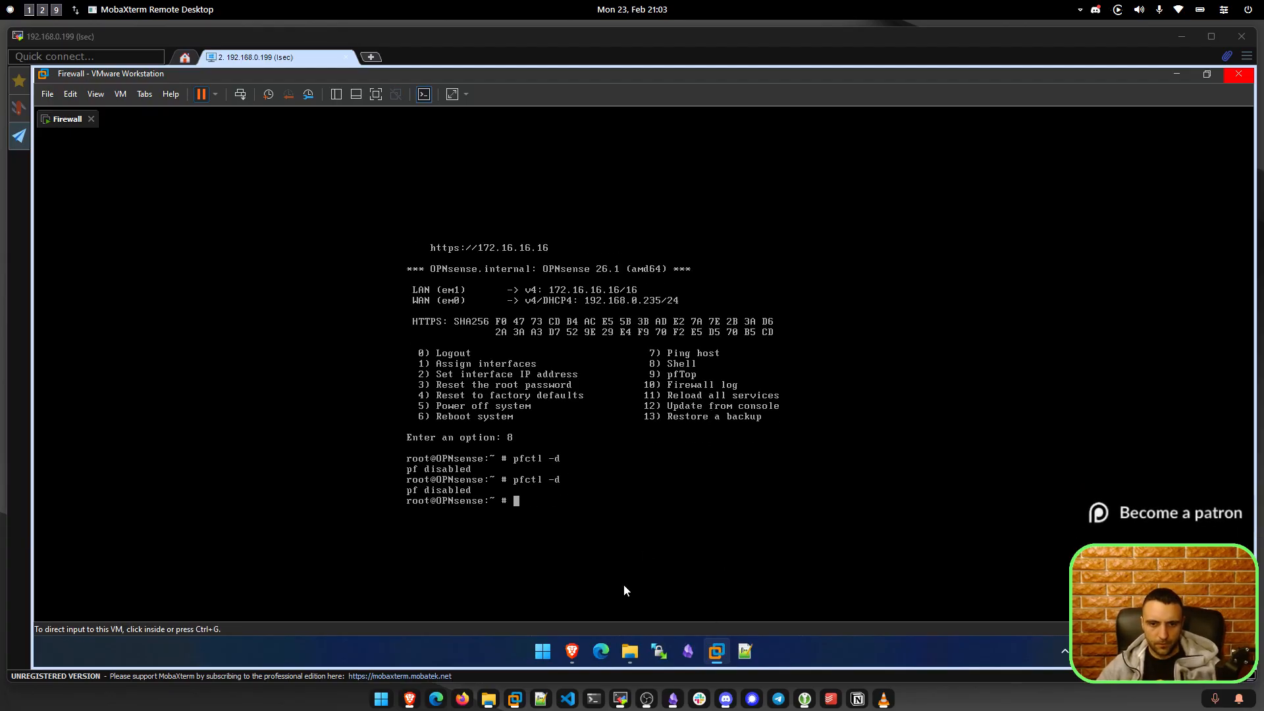
Reload the OPNsense web GUI and view the Lobby Password and License pages.
{"action": "left_click", "coordinate": [569, 653]}
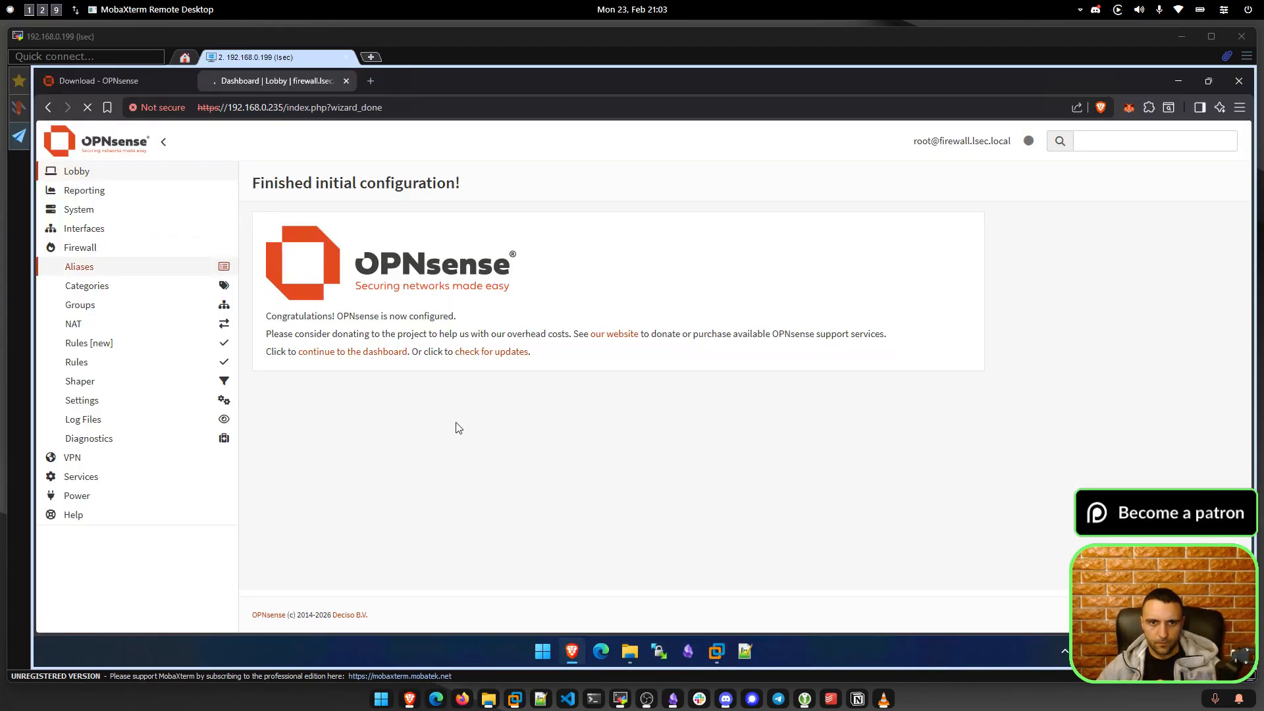
{"action": "left_click", "coordinate": [88, 108]}
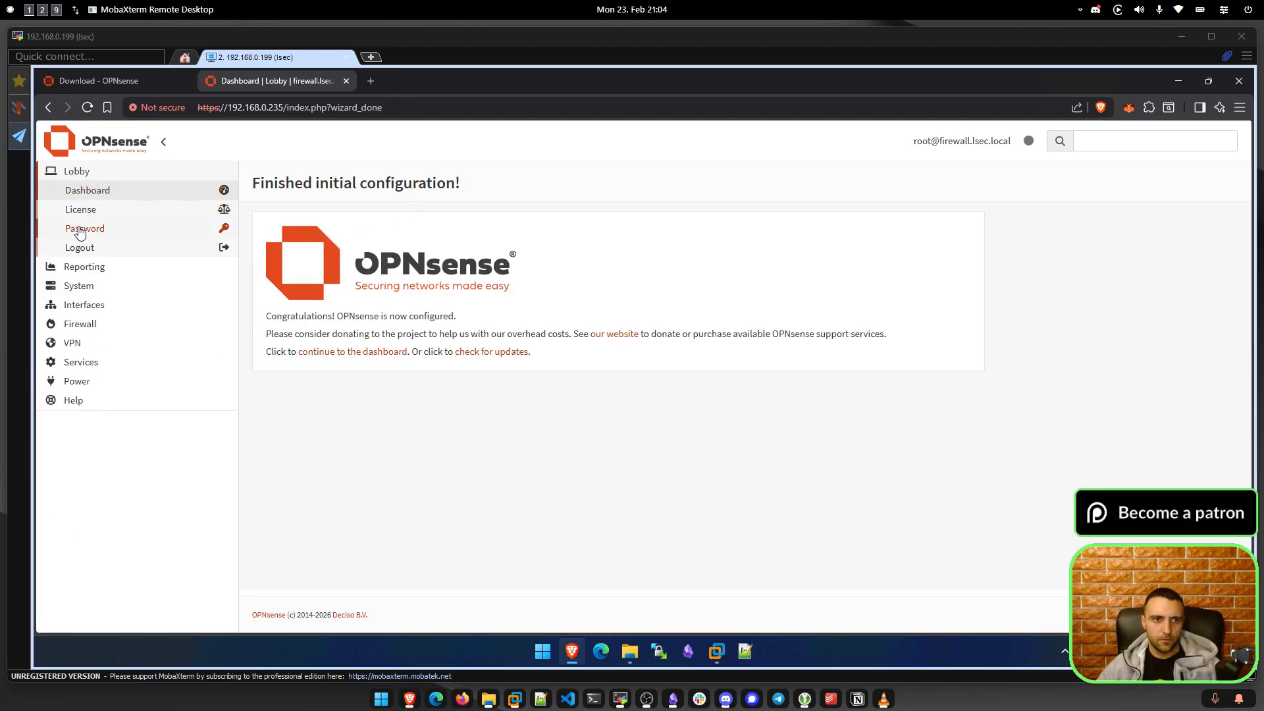
{"action": "left_click", "coordinate": [85, 220]}
{"action": "left_click", "coordinate": [85, 227]}
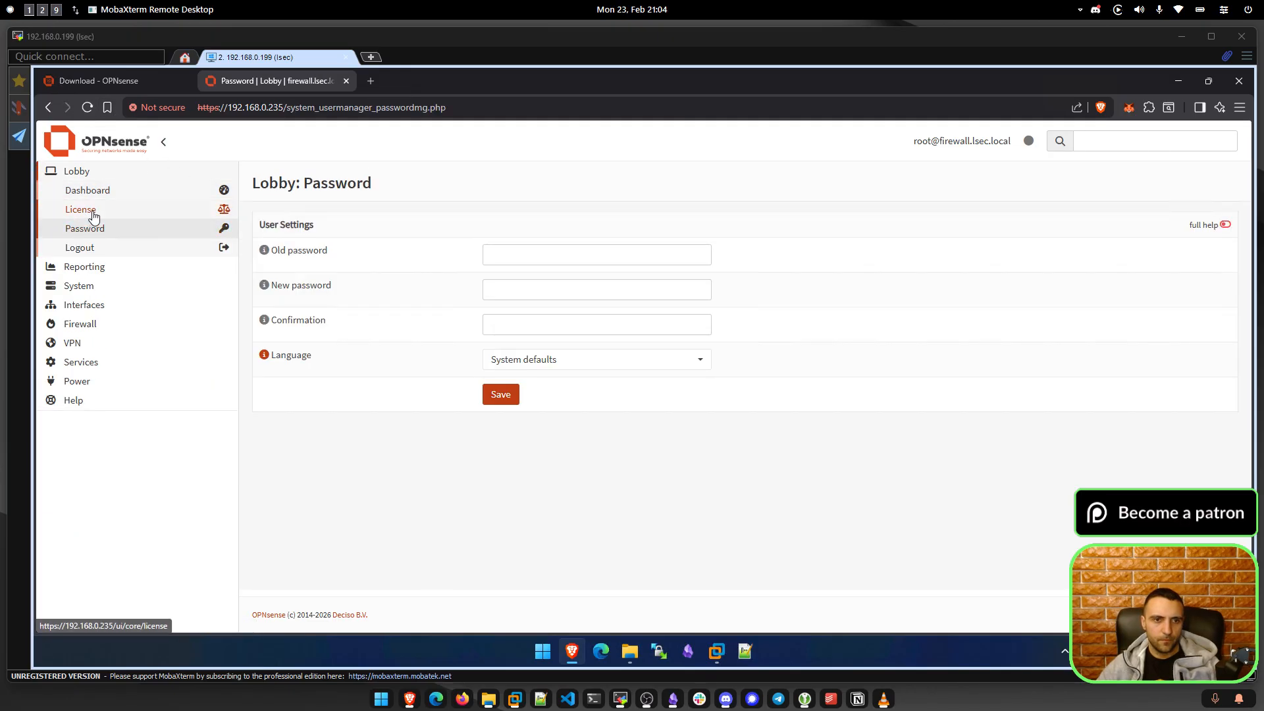
{"action": "left_click", "coordinate": [94, 215]}
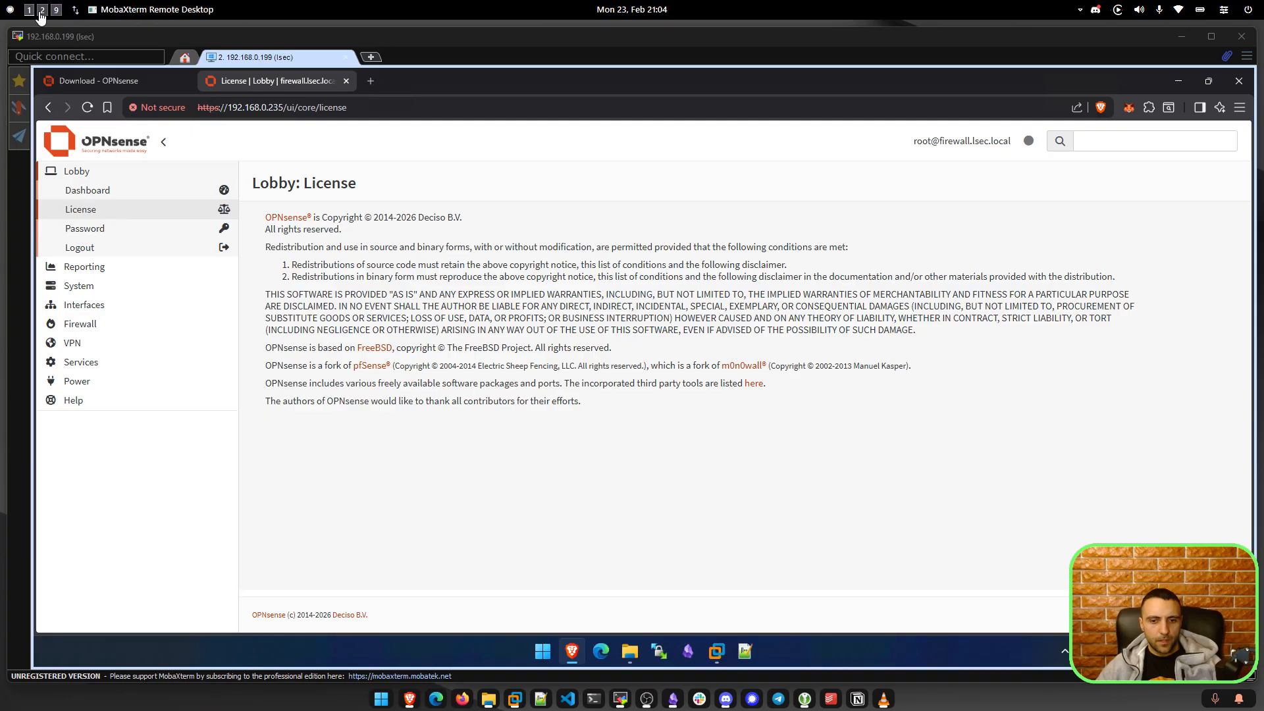
Start a new virtual machine installing from the Windows-Server-2019 ISO in E:\VMs.
{"action": "left_click", "coordinate": [716, 652]}
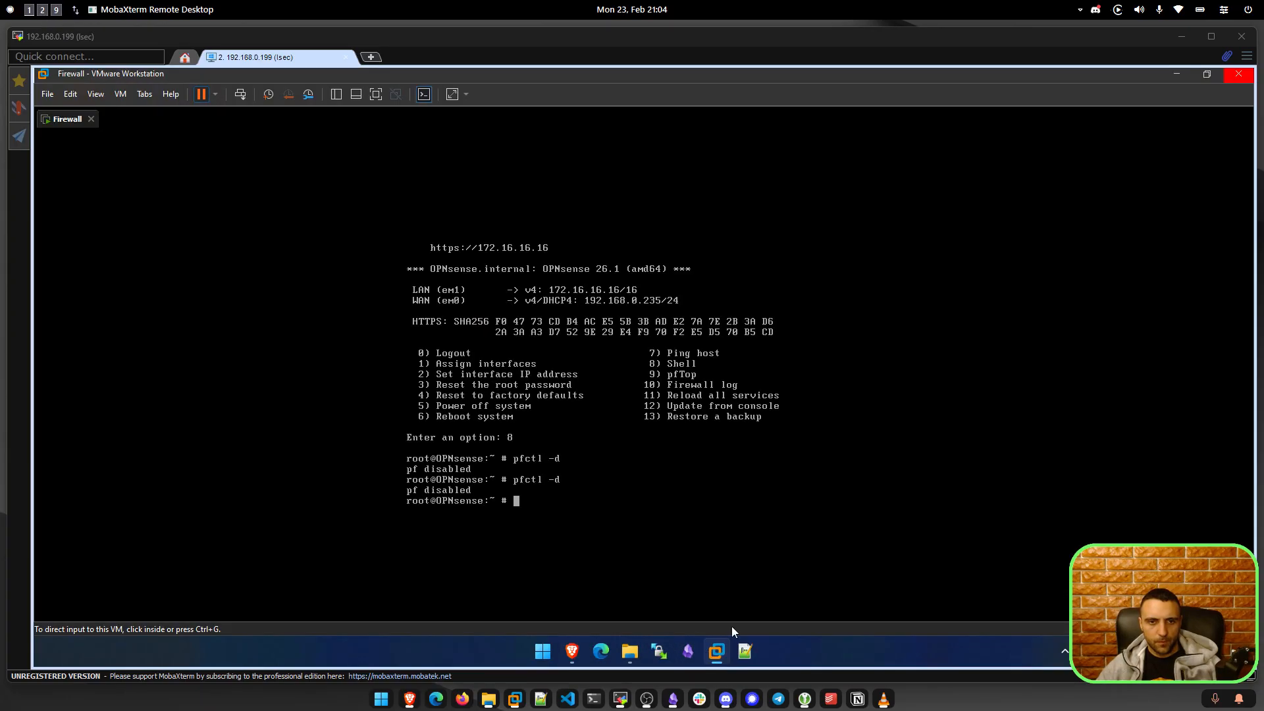
{"action": "left_click", "coordinate": [48, 95]}
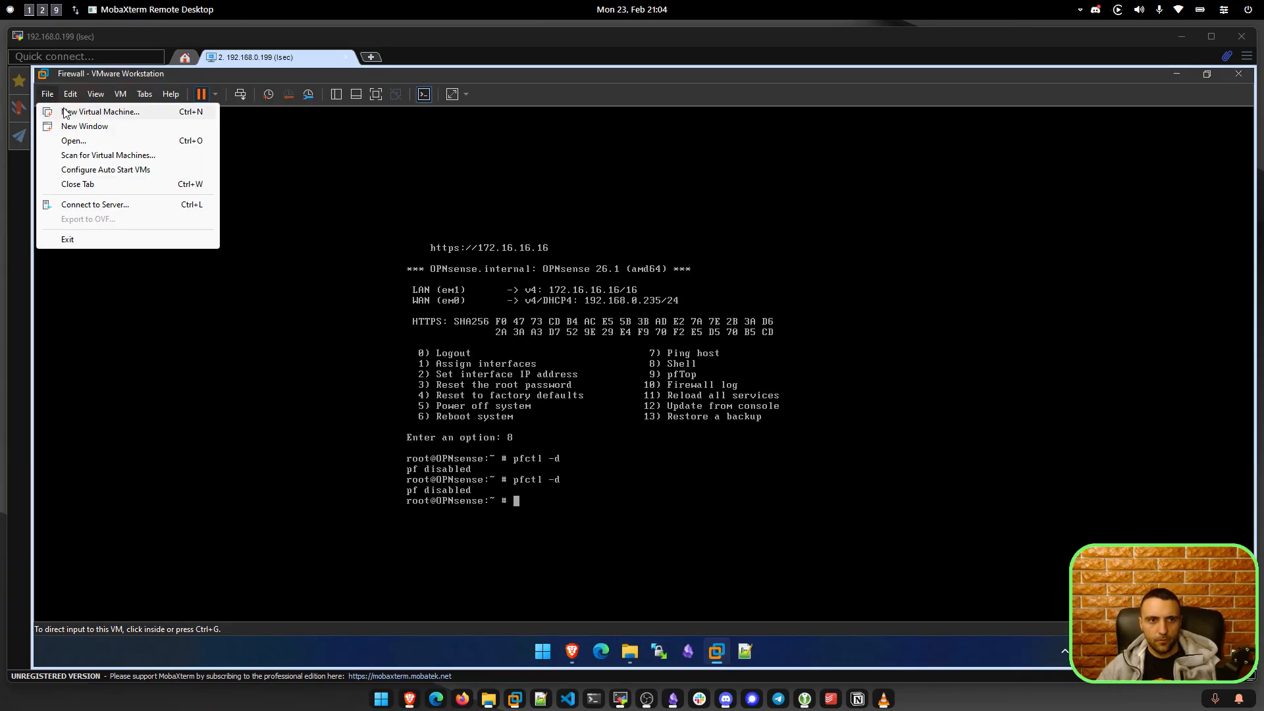
{"action": "left_click", "coordinate": [92, 111]}
{"action": "left_click", "coordinate": [705, 480]}
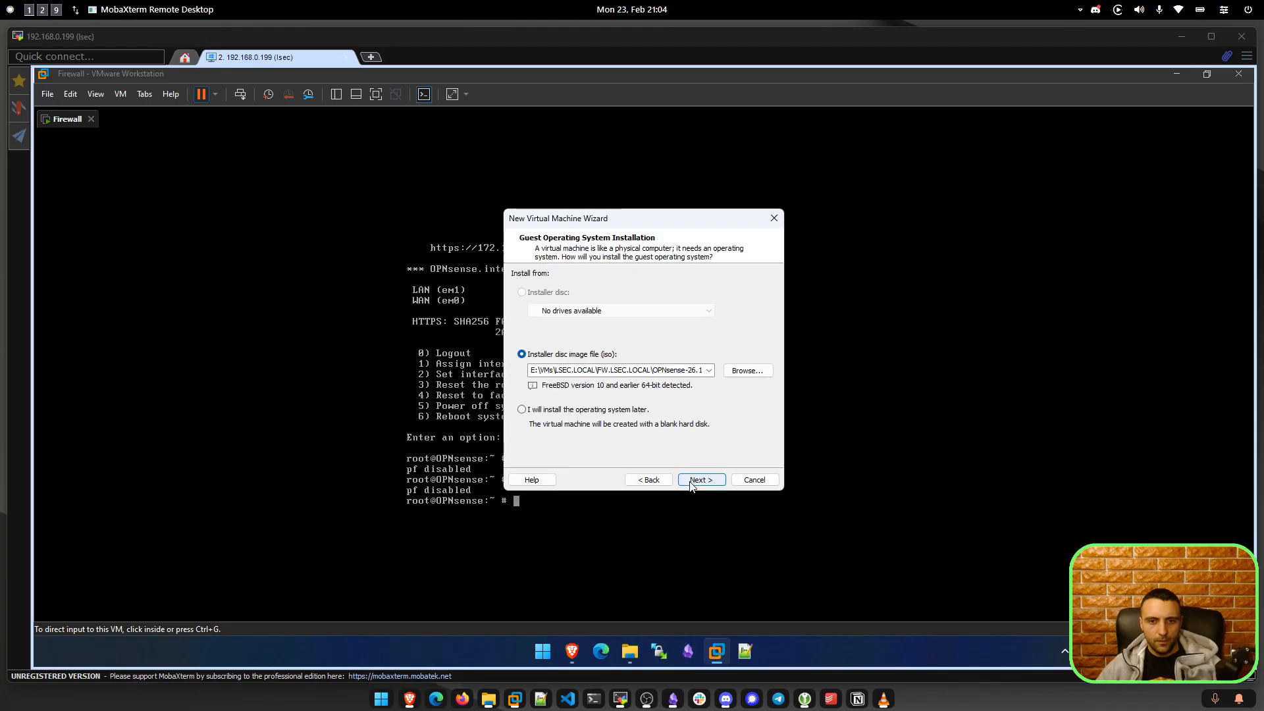
{"action": "left_click", "coordinate": [744, 371]}
{"action": "left_click", "coordinate": [744, 266]}
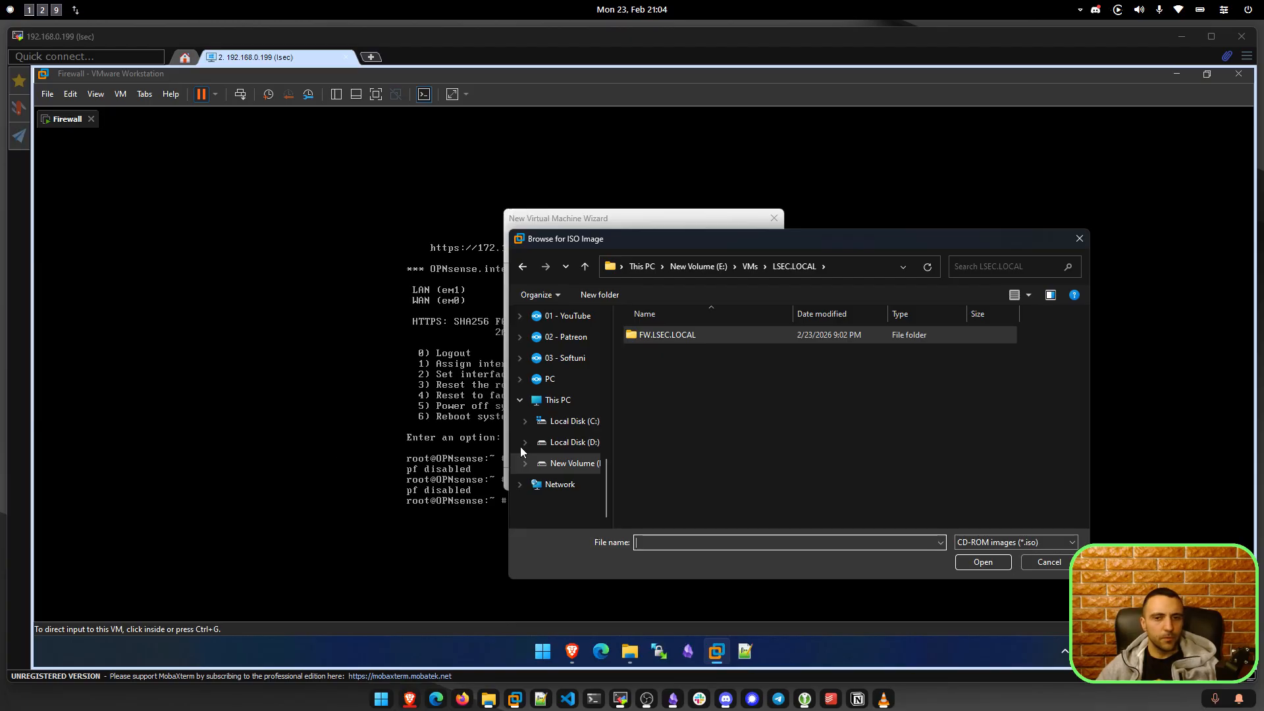
{"action": "left_click", "coordinate": [879, 410]}
{"action": "left_click", "coordinate": [747, 266]}
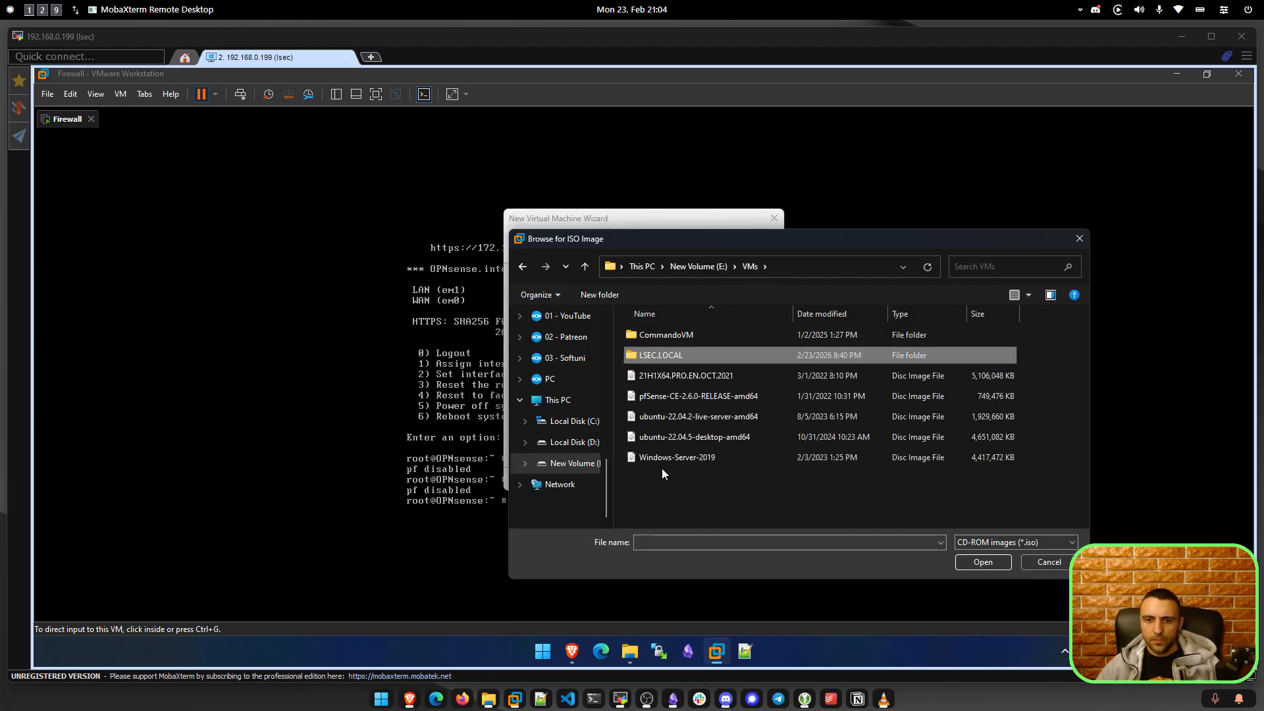
{"action": "left_click", "coordinate": [669, 454]}
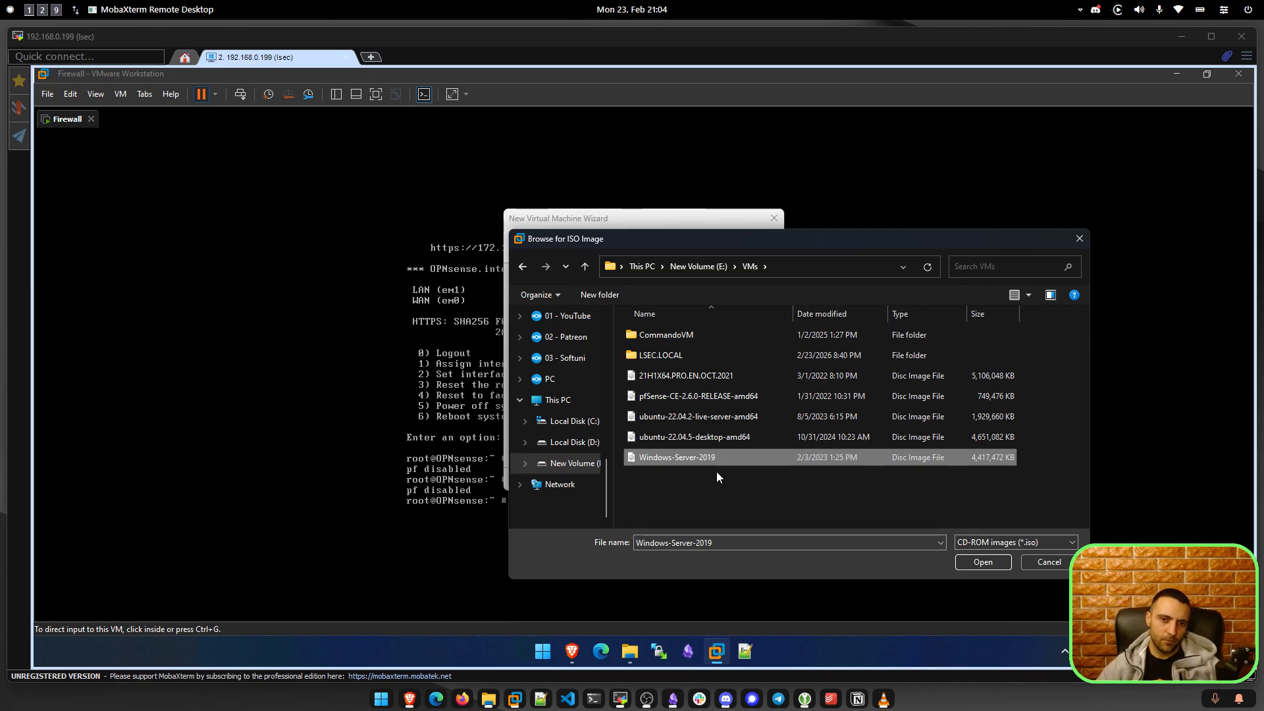
{"action": "left_click", "coordinate": [968, 563]}
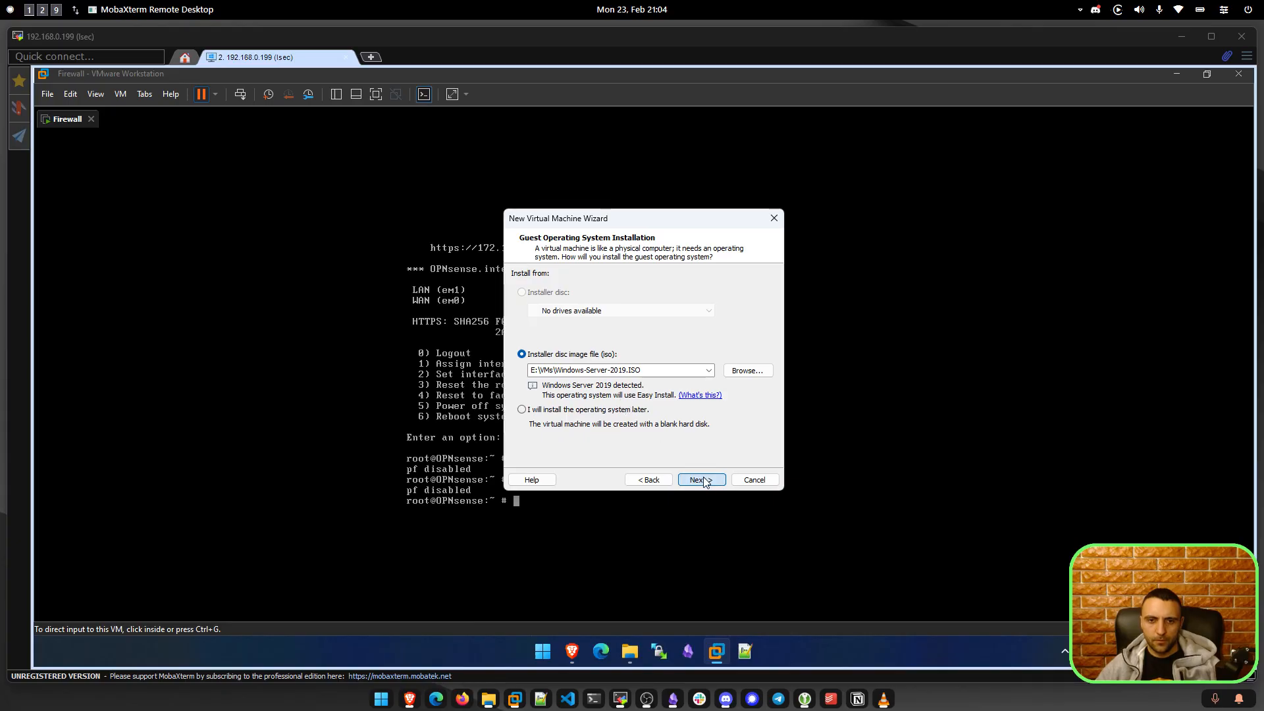
{"action": "left_click", "coordinate": [698, 480]}
Choose Windows Server Datacenter Core as the version to install.
{"action": "left_click", "coordinate": [629, 328]}
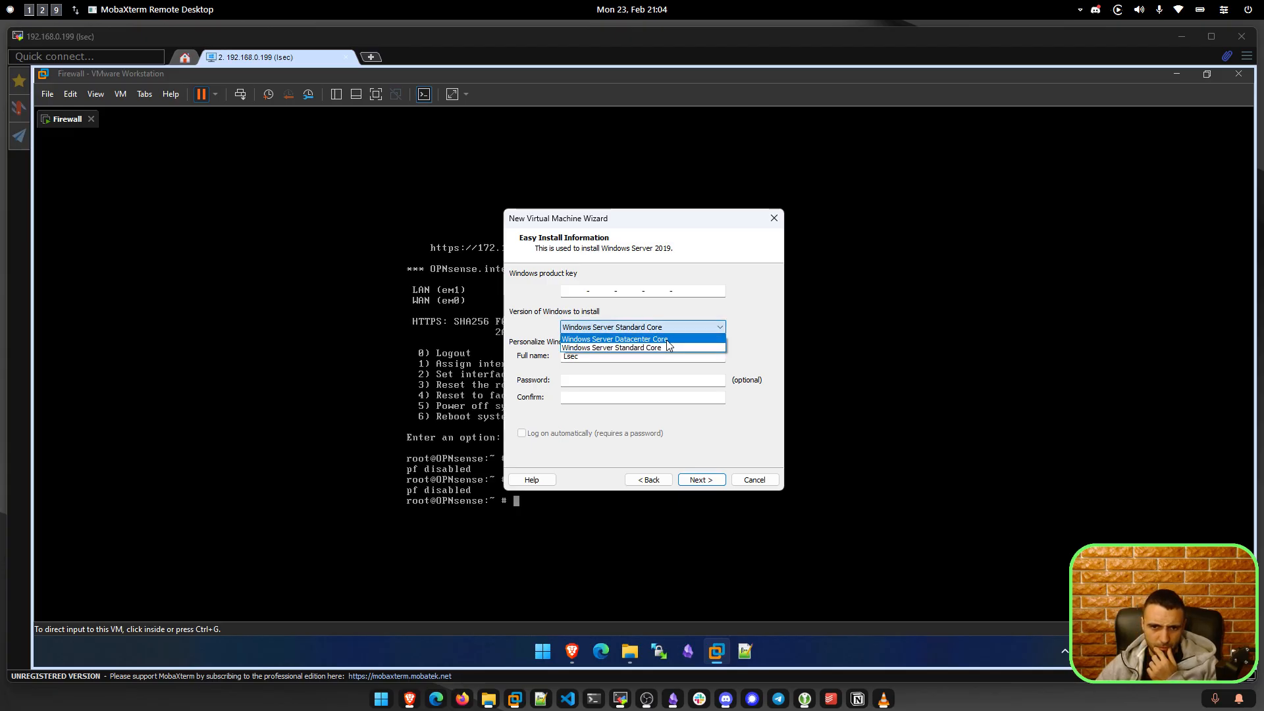
{"action": "left_click", "coordinate": [666, 339]}
{"action": "left_click", "coordinate": [670, 334]}
{"action": "left_click", "coordinate": [670, 334]}
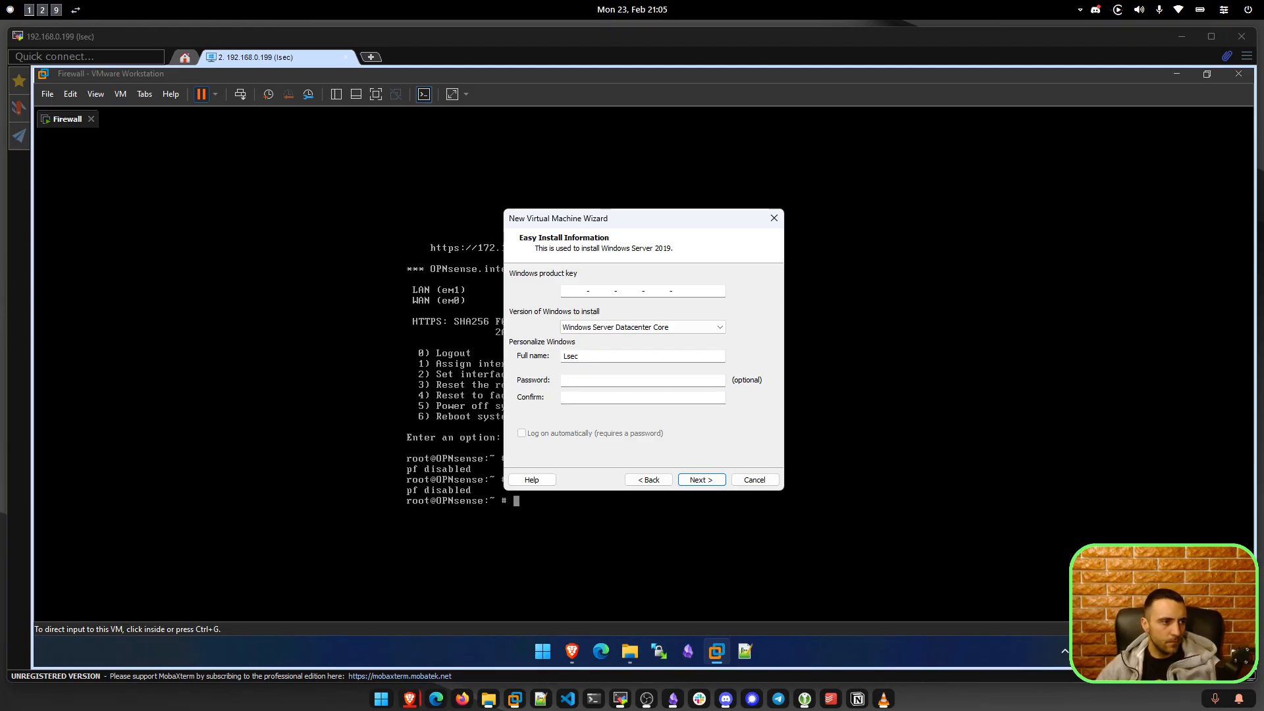
Ask ChatGPT for a short comparison of Datacenter vs Standard Core for a domain controller.
{"action": "left_click_drag", "start_coordinate": [503, 330], "coordinate": [699, 377]}
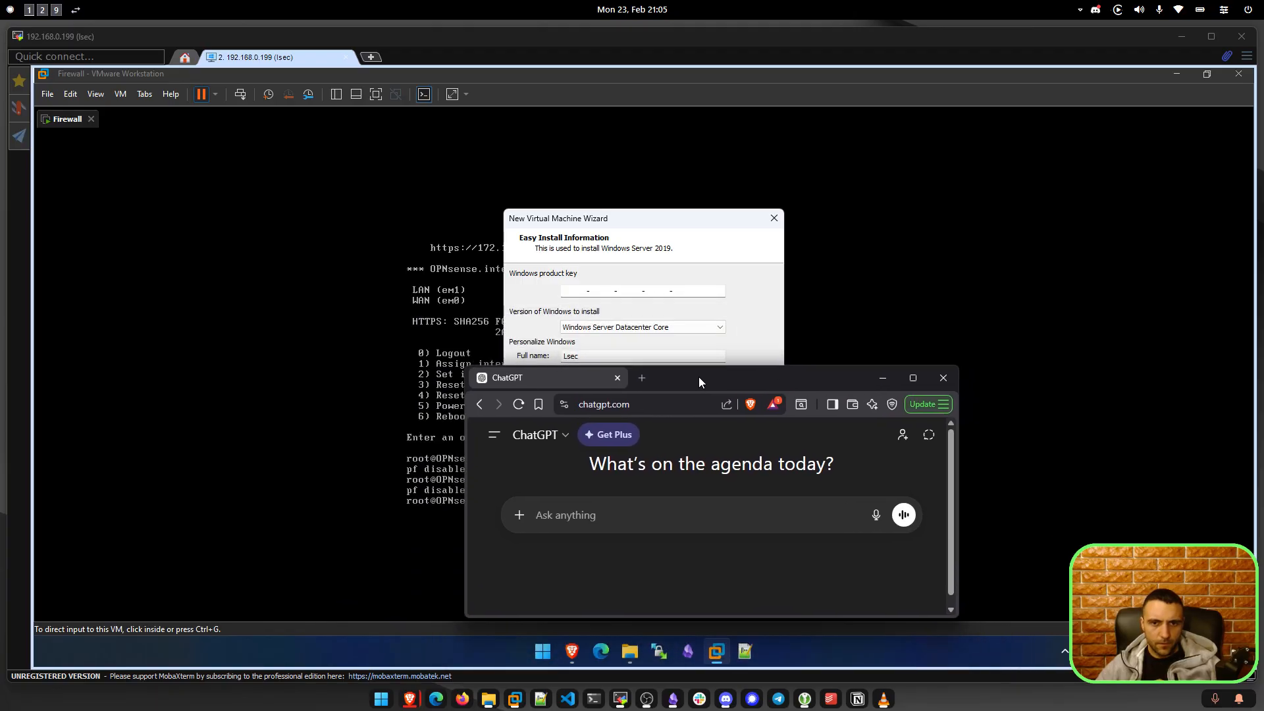
{"action": "type", "text": "Windows ser"}
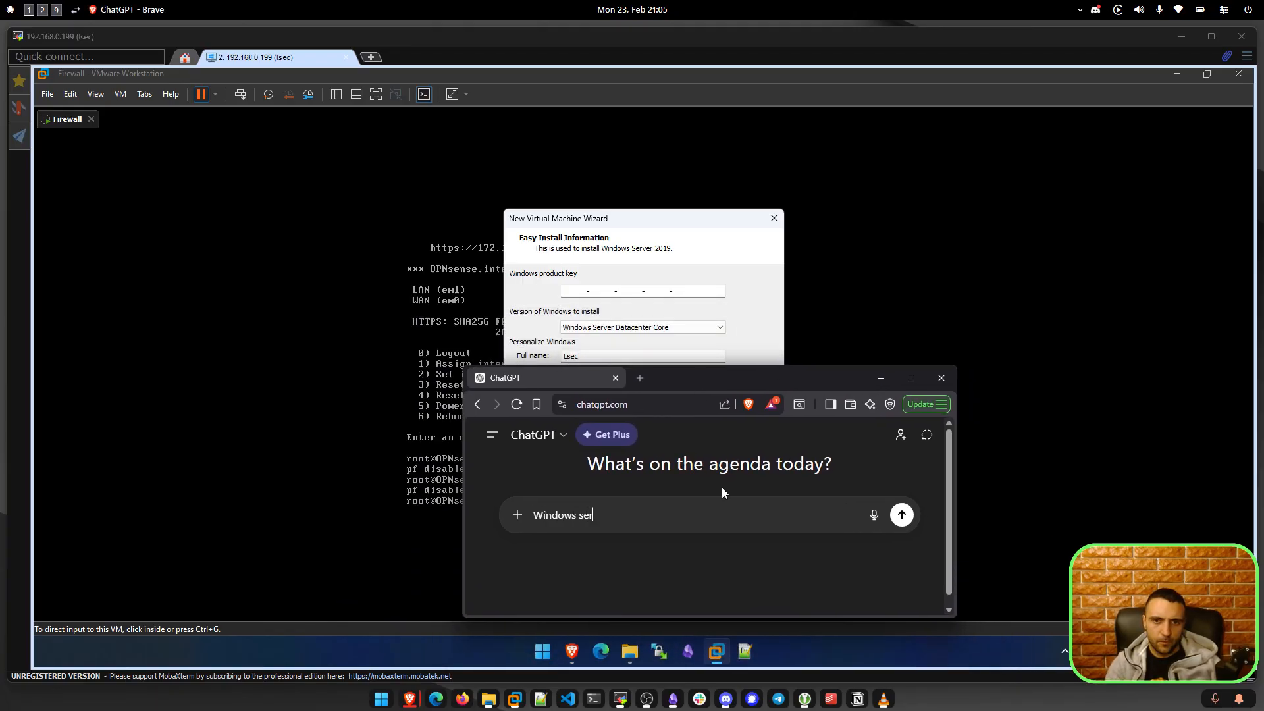
{"action": "type", "text": "ver databace"}
{"action": "key", "text": "BackSpace"}
{"action": "key", "text": "BackSpace"}
{"action": "key", "text": "BackSpace"}
{"action": "key", "text": "BackSpace"}
{"action": "type", "text": "ce"}
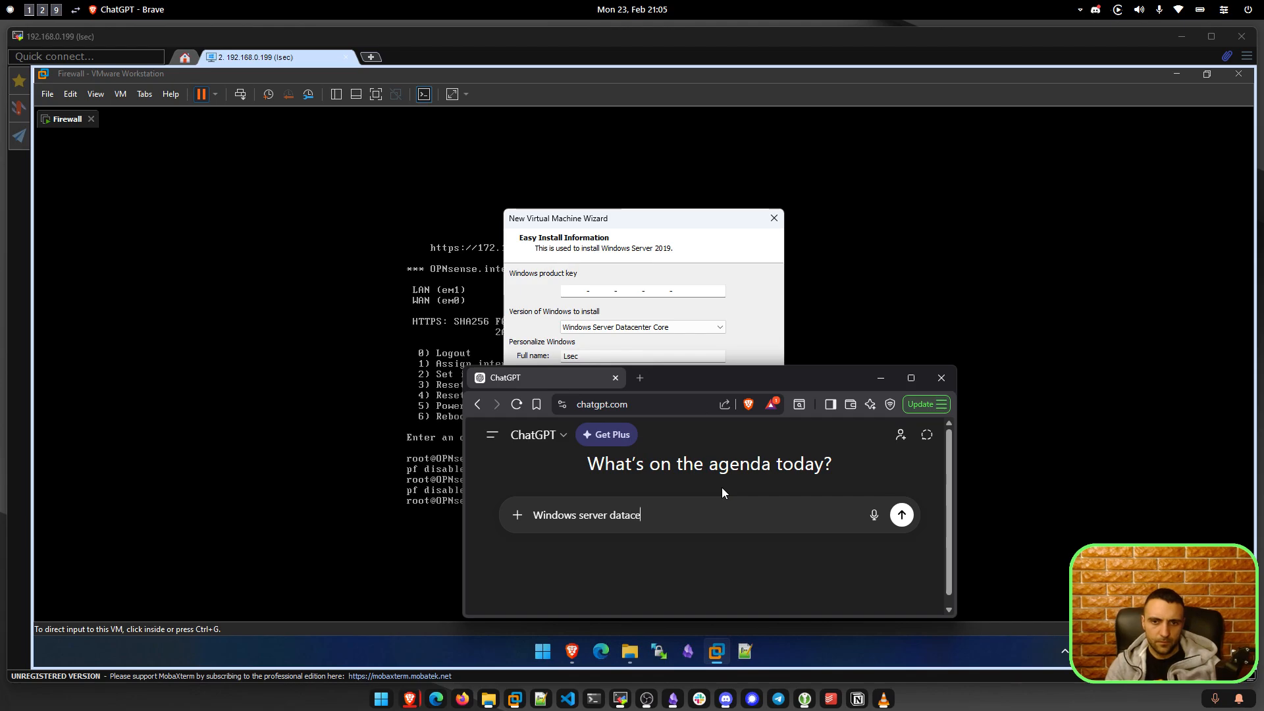
{"action": "type", "text": "nter core or "}
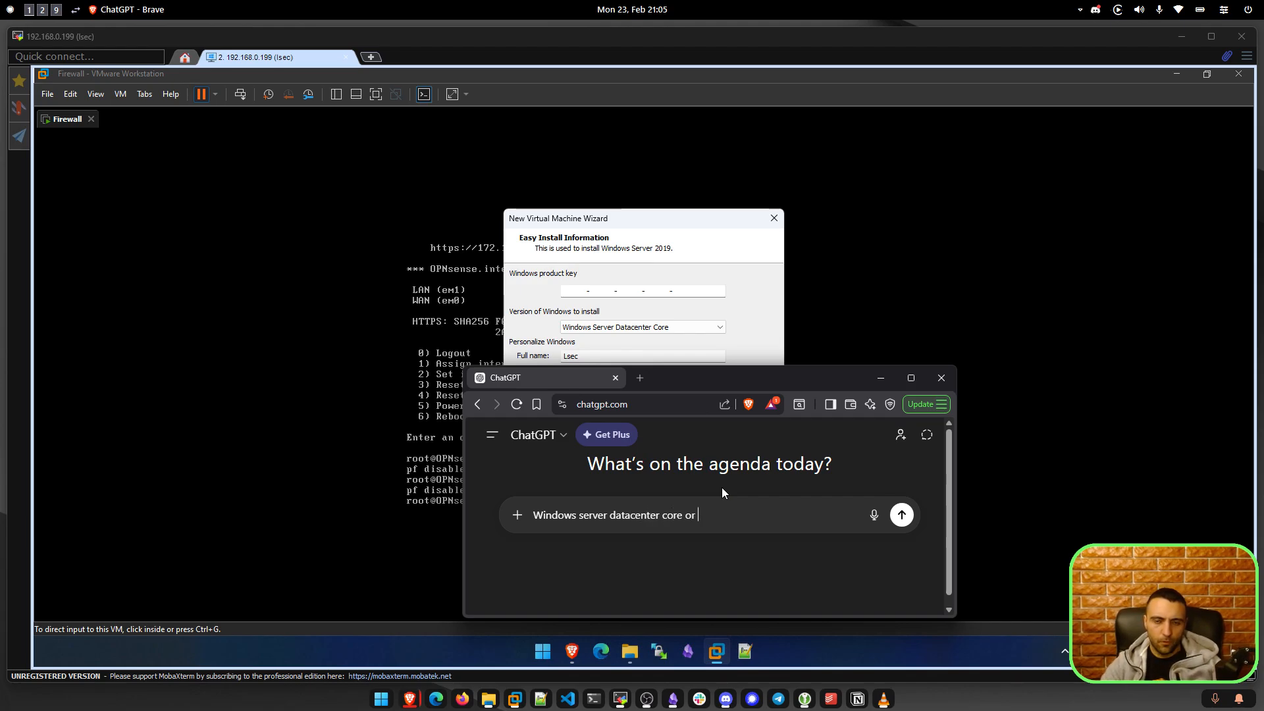
{"action": "type", "text": "stand"}
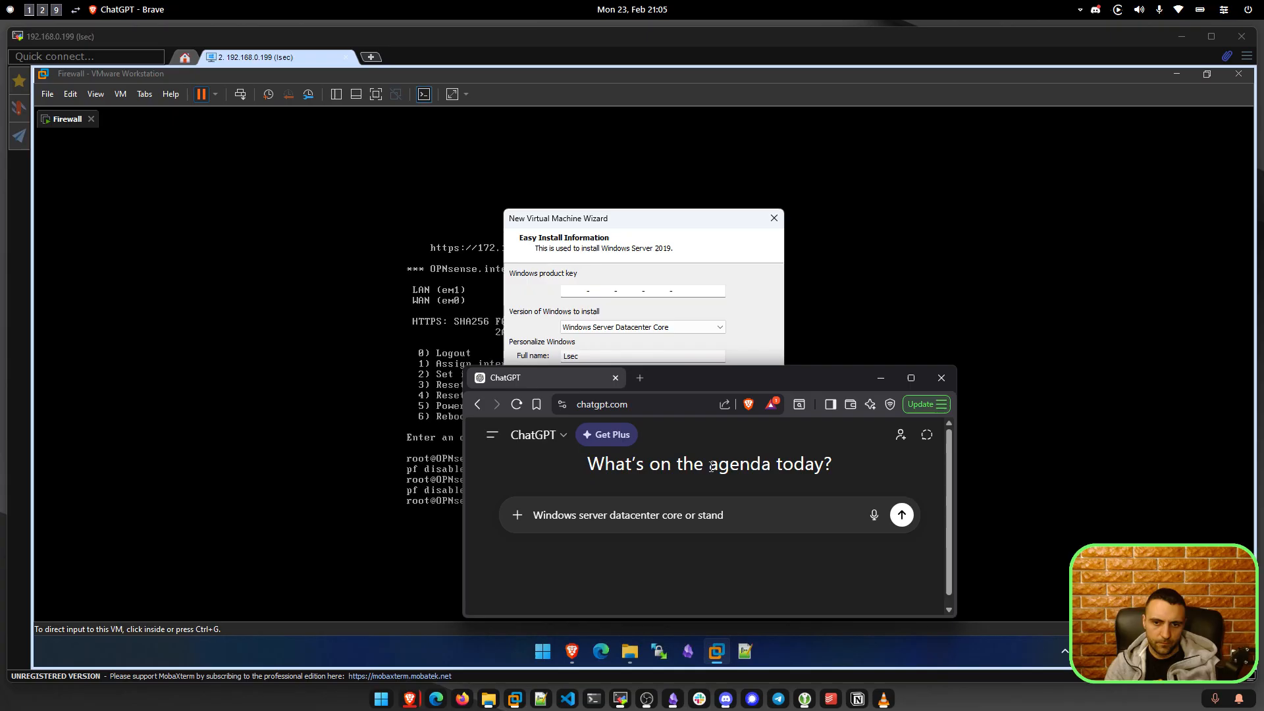
{"action": "type", "text": "ard code"}
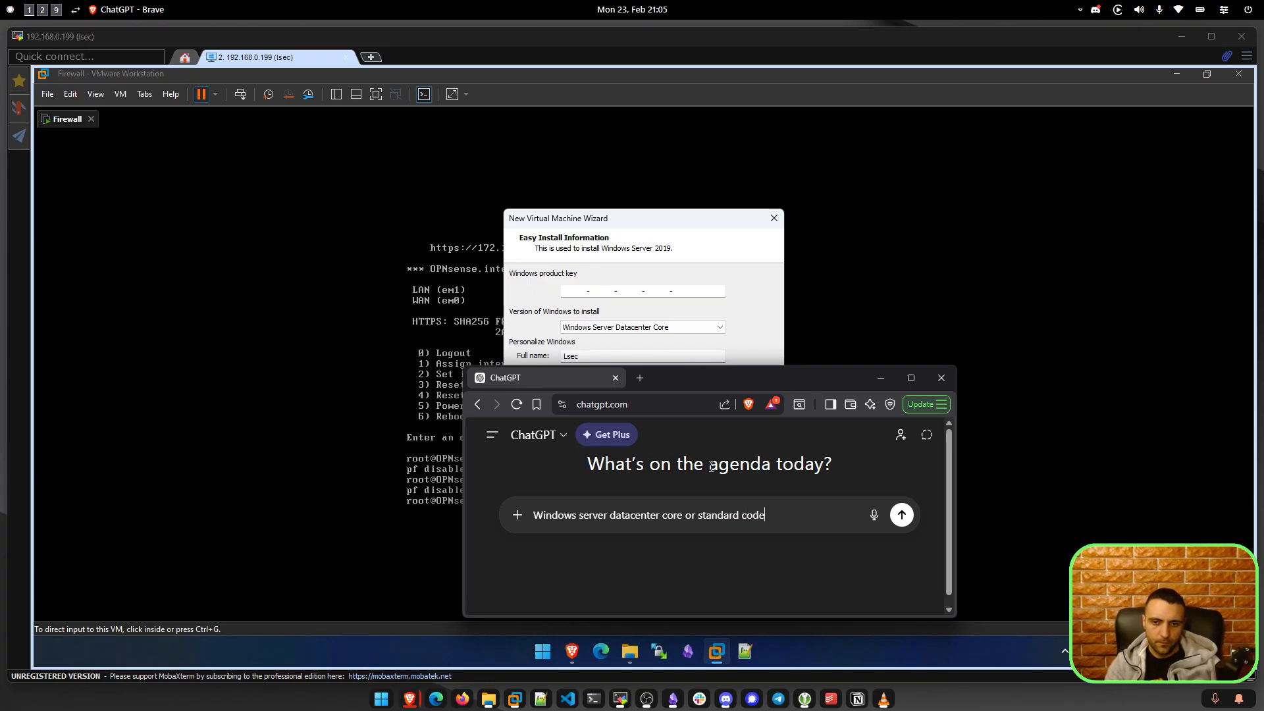
{"action": "type", "text": " for domain contro"}
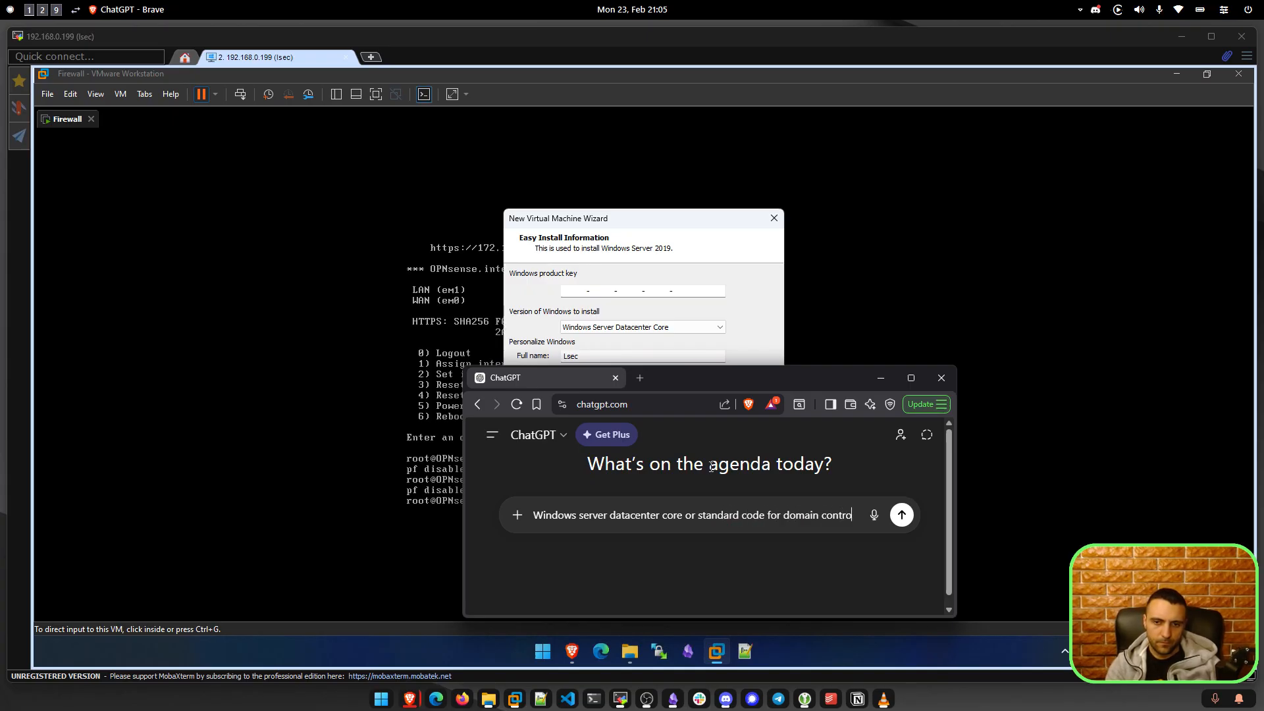
{"action": "type", "text": "ller super short explain"}
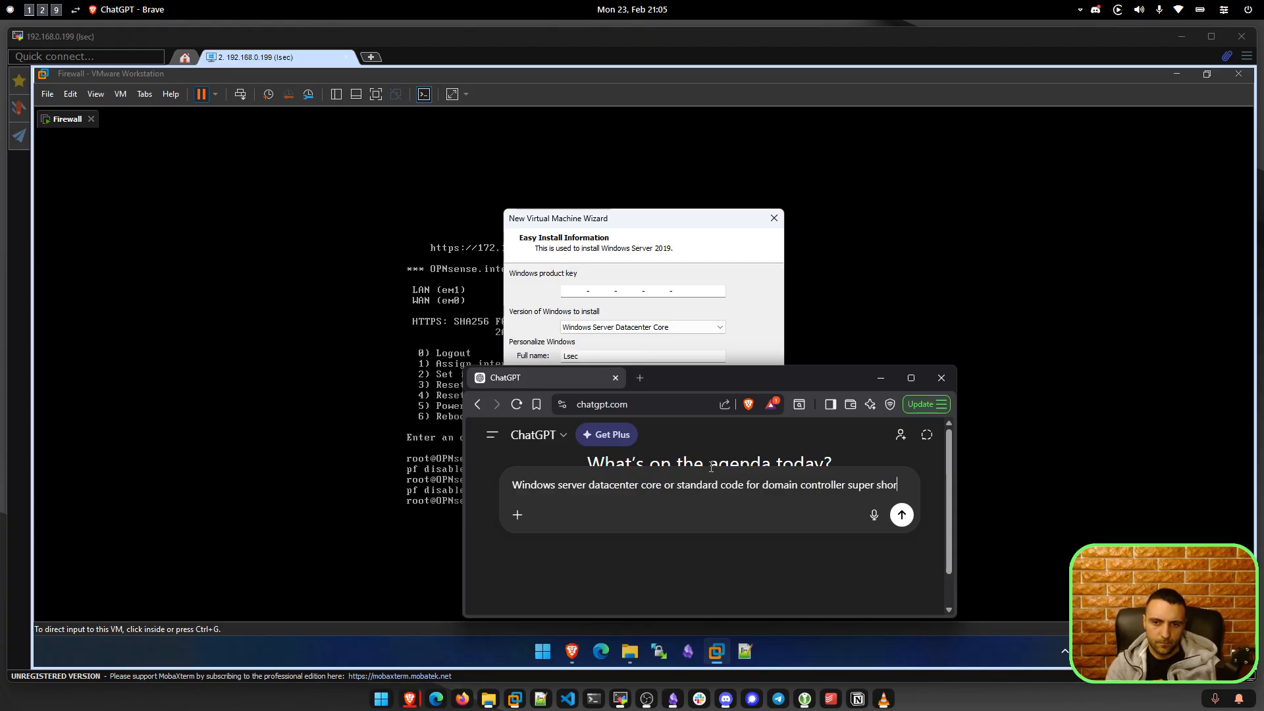
{"action": "key", "text": "Return"}
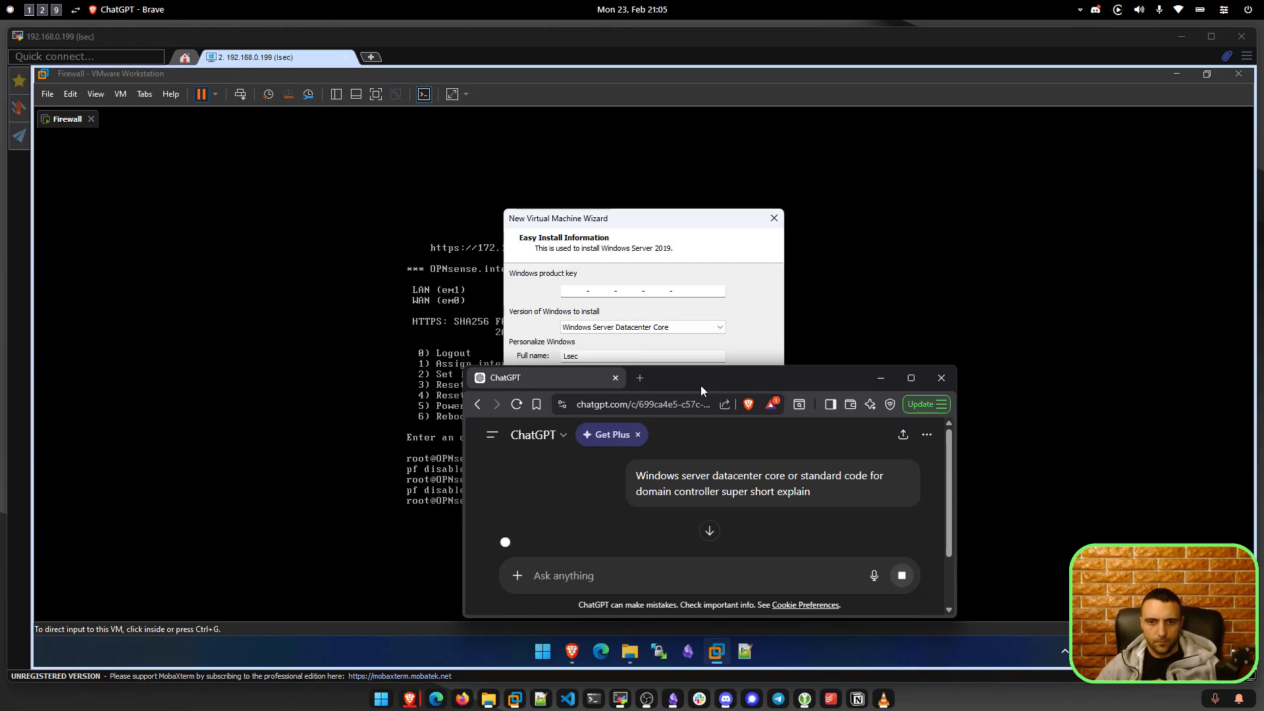
Read the answer recommending Standard for most domain controllers, highlighting the Datacenter use cases.
{"action": "left_click_drag", "start_coordinate": [701, 385], "coordinate": [386, 172]}
{"action": "scroll", "coordinate": [279, 325], "scroll_direction": "down", "scroll_amount": 1}
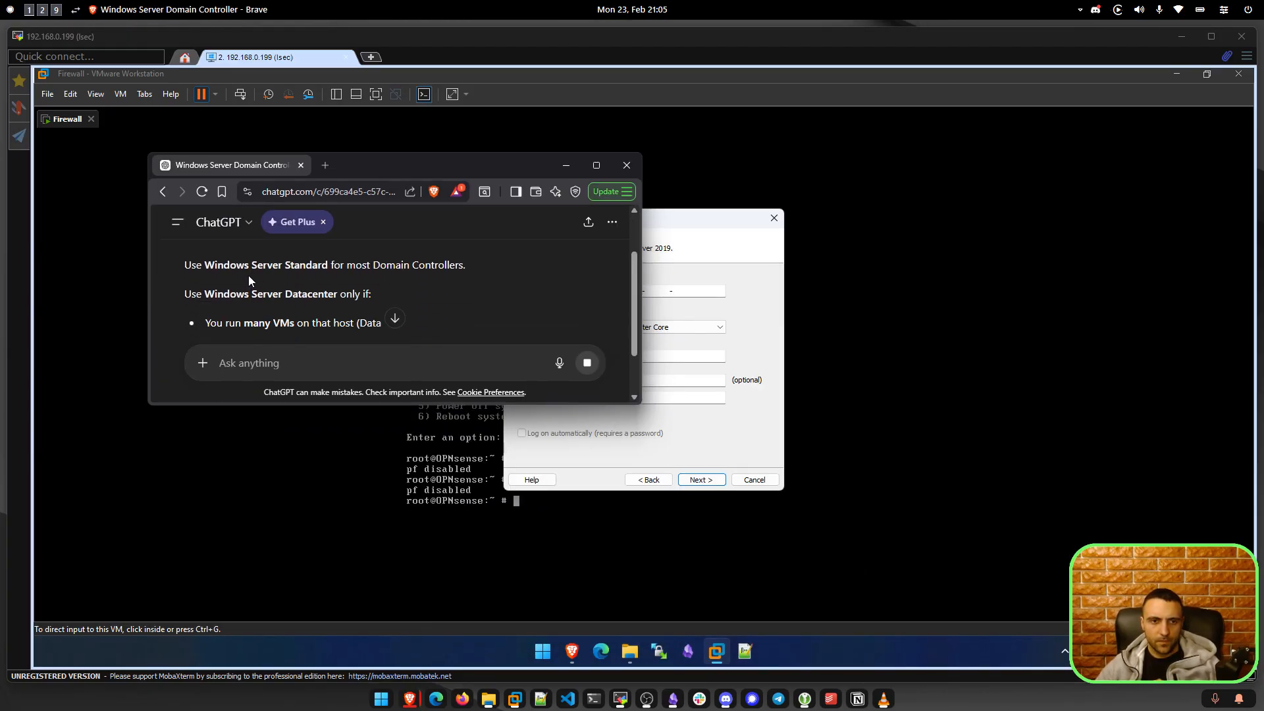
{"action": "left_click_drag", "start_coordinate": [249, 282], "coordinate": [312, 271]}
{"action": "left_click", "coordinate": [415, 275]}
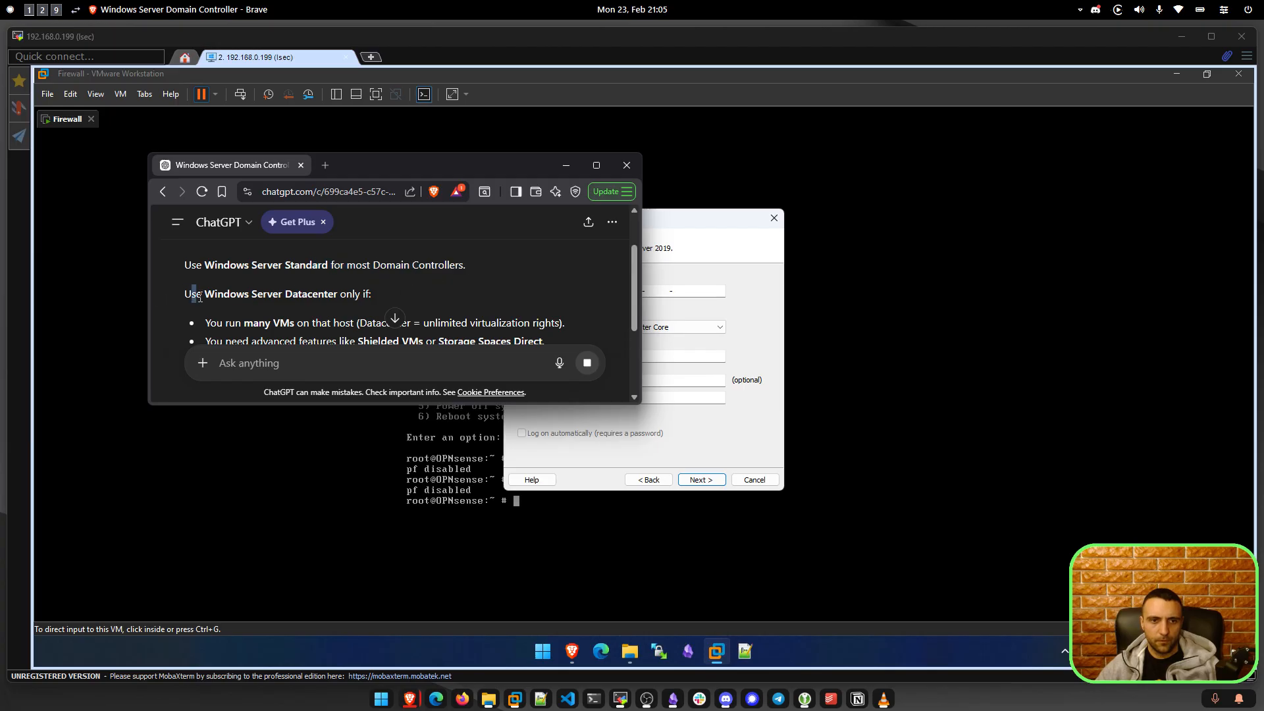
{"action": "left_click_drag", "start_coordinate": [191, 293], "coordinate": [347, 294]}
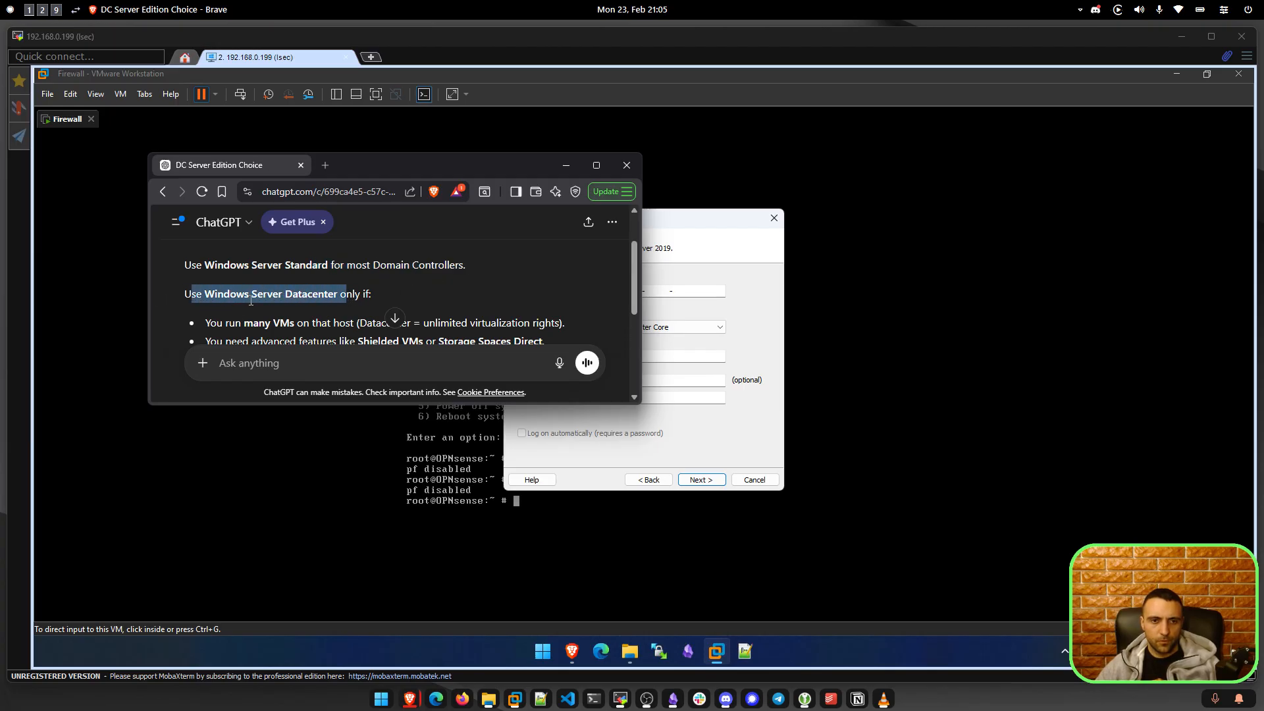
{"action": "scroll", "coordinate": [318, 298], "scroll_direction": "down", "scroll_amount": 1}
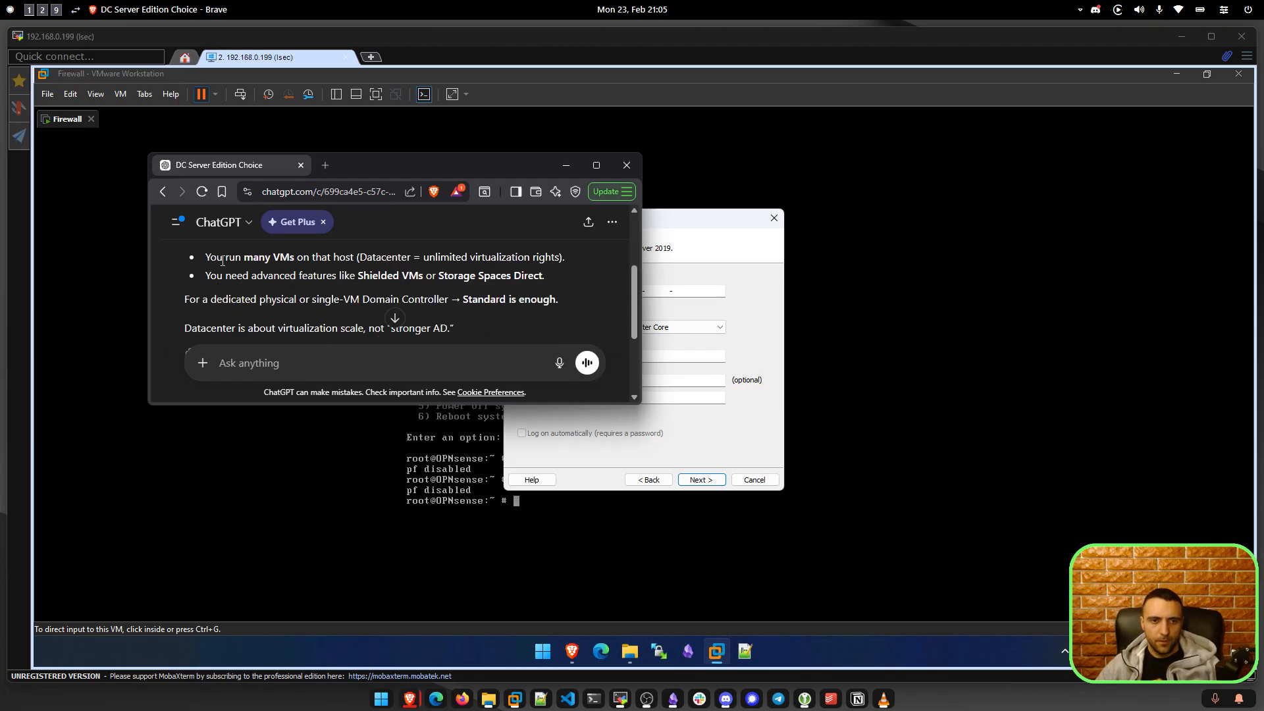
{"action": "left_click_drag", "start_coordinate": [222, 258], "coordinate": [387, 272]}
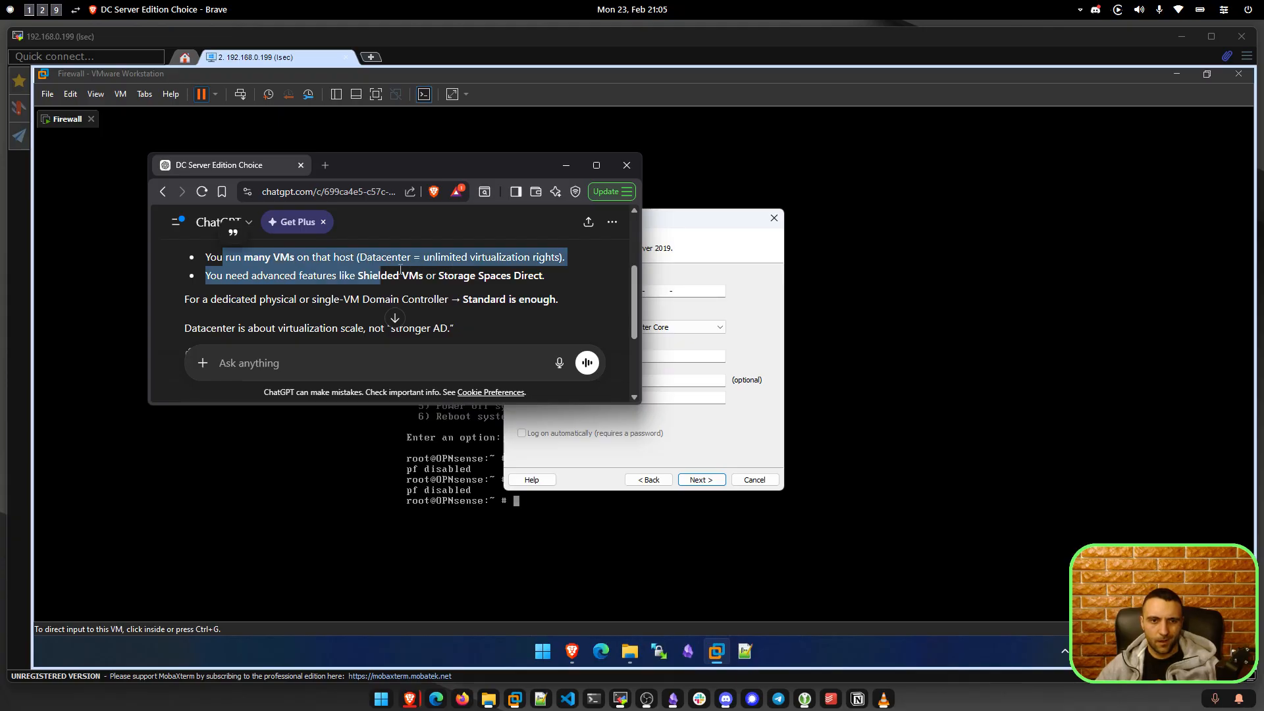
{"action": "left_click", "coordinate": [387, 269]}
{"action": "left_click_drag", "start_coordinate": [366, 293], "coordinate": [492, 275]}
{"action": "left_click_drag", "start_coordinate": [485, 172], "coordinate": [0, 184]}
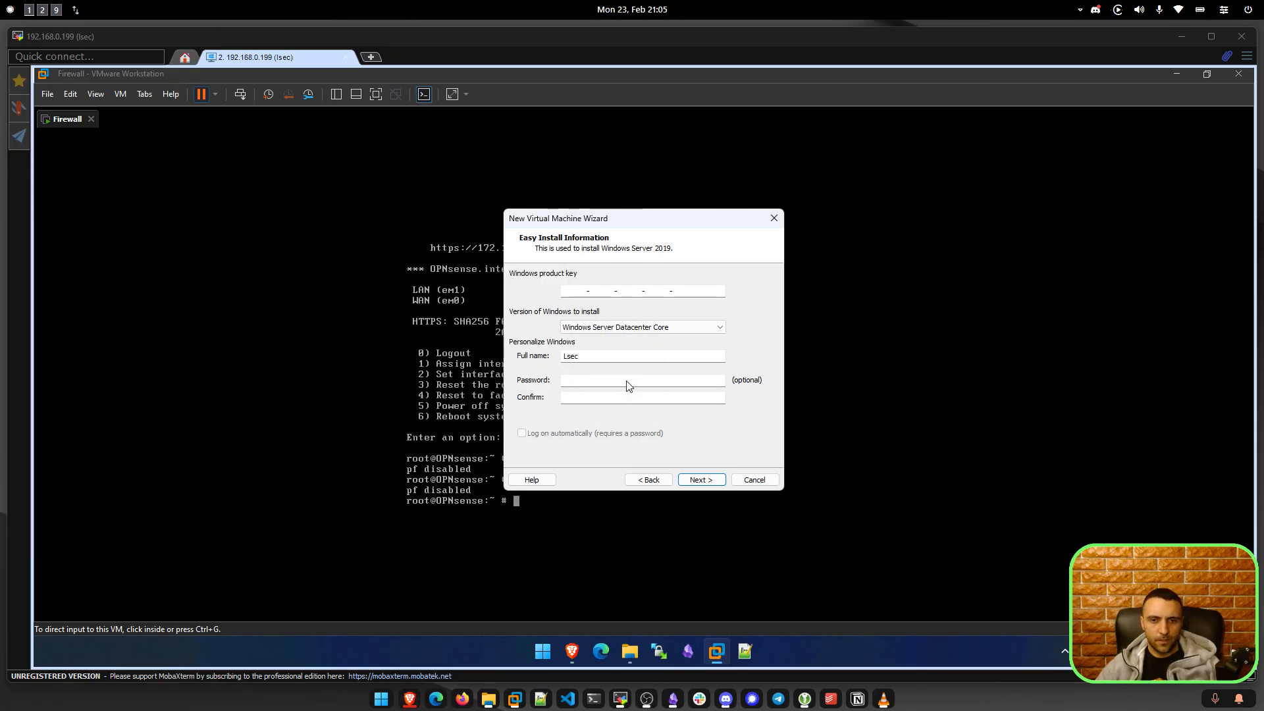
Switch to Windows Server Standard Core, set full name to Admin and enter a password twice.
{"action": "left_click", "coordinate": [649, 328]}
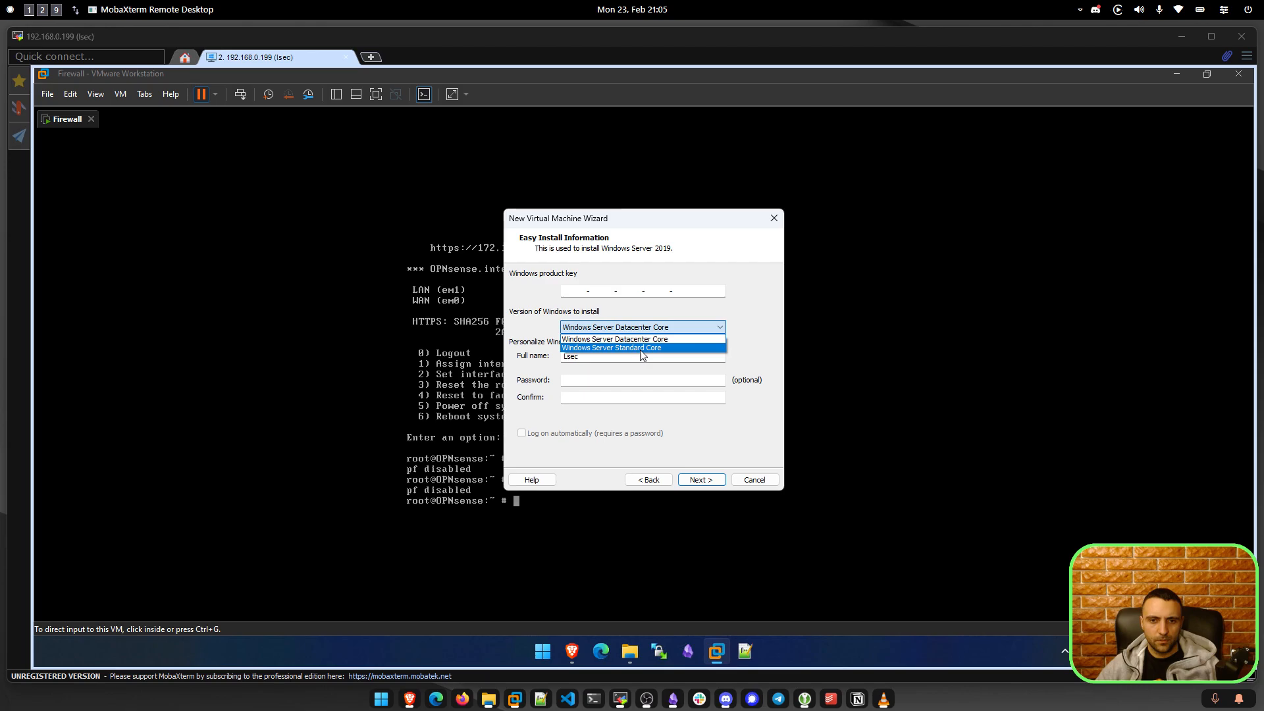
{"action": "left_click", "coordinate": [642, 348]}
{"action": "double_click", "coordinate": [618, 356]}
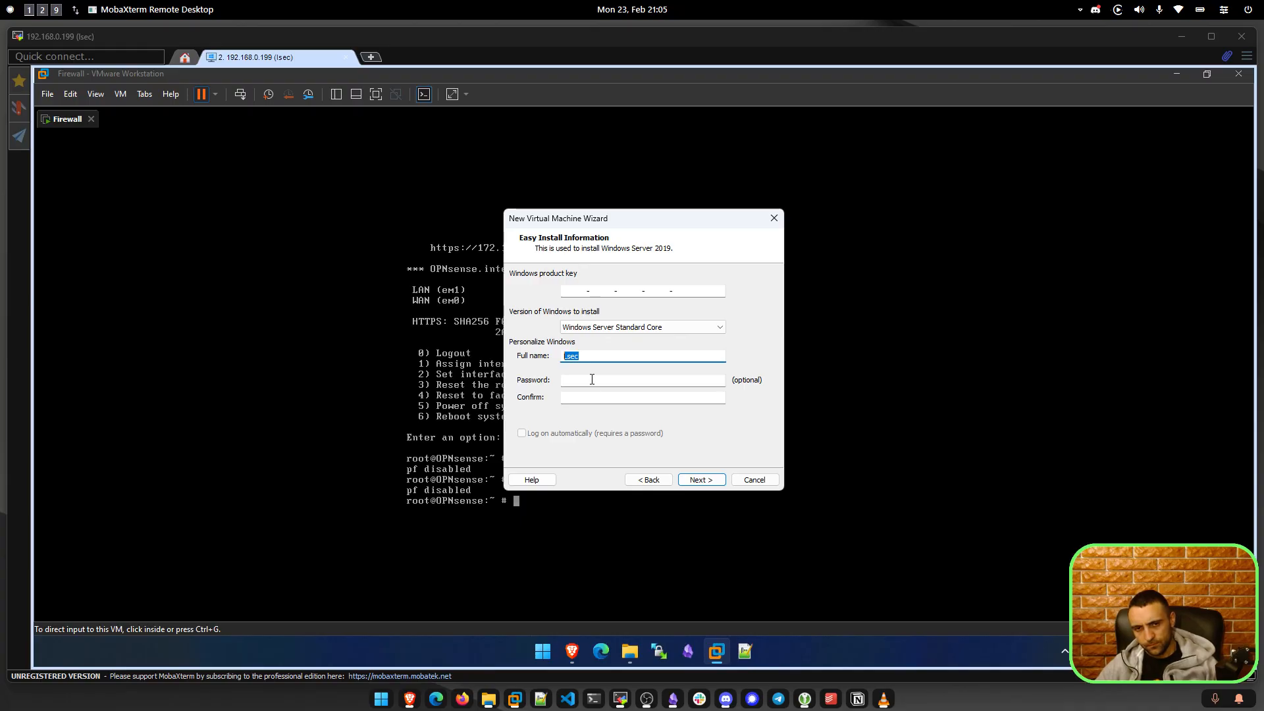
{"action": "key", "text": "BackSpace"}
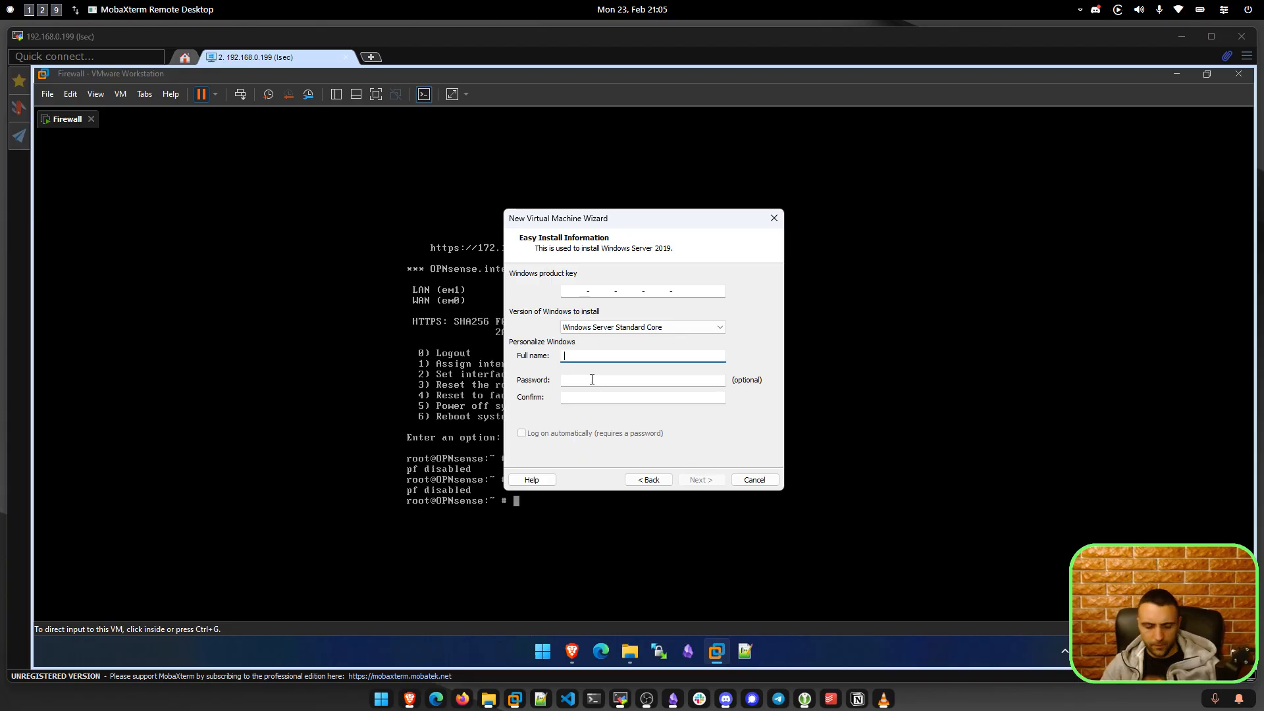
{"action": "type", "text": "Administrta"}
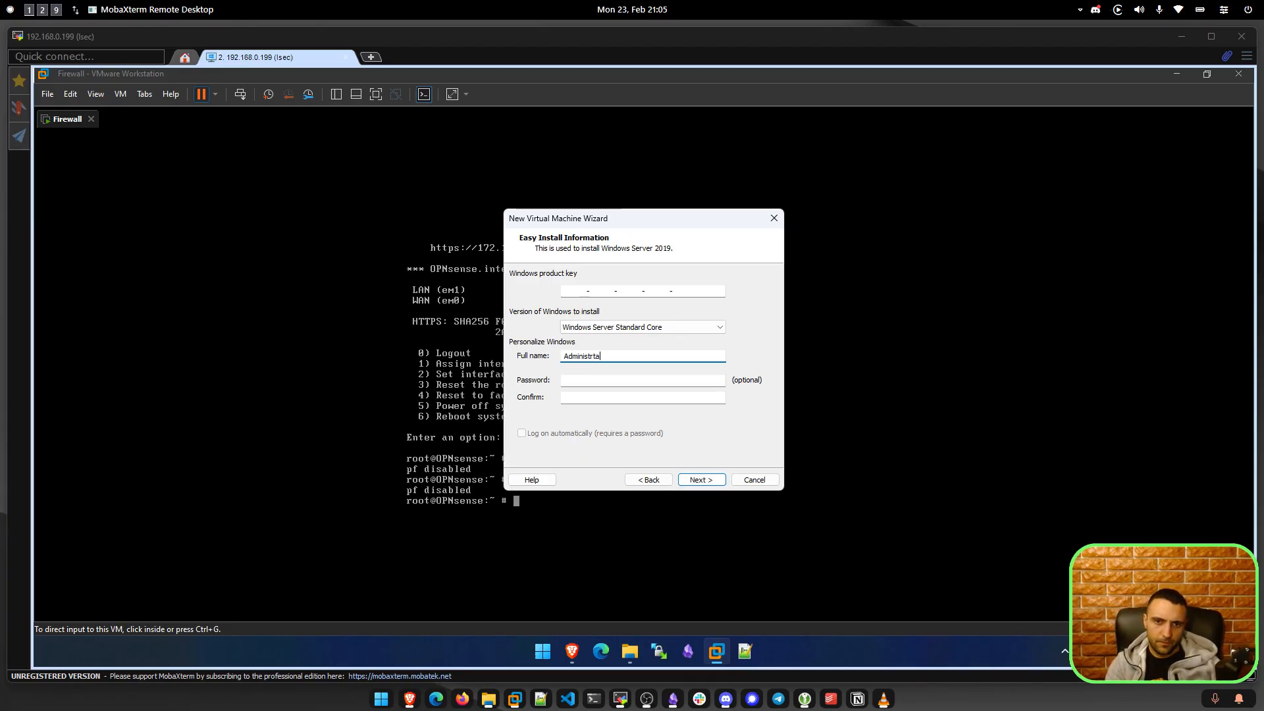
{"action": "key", "text": "BackSpace"}
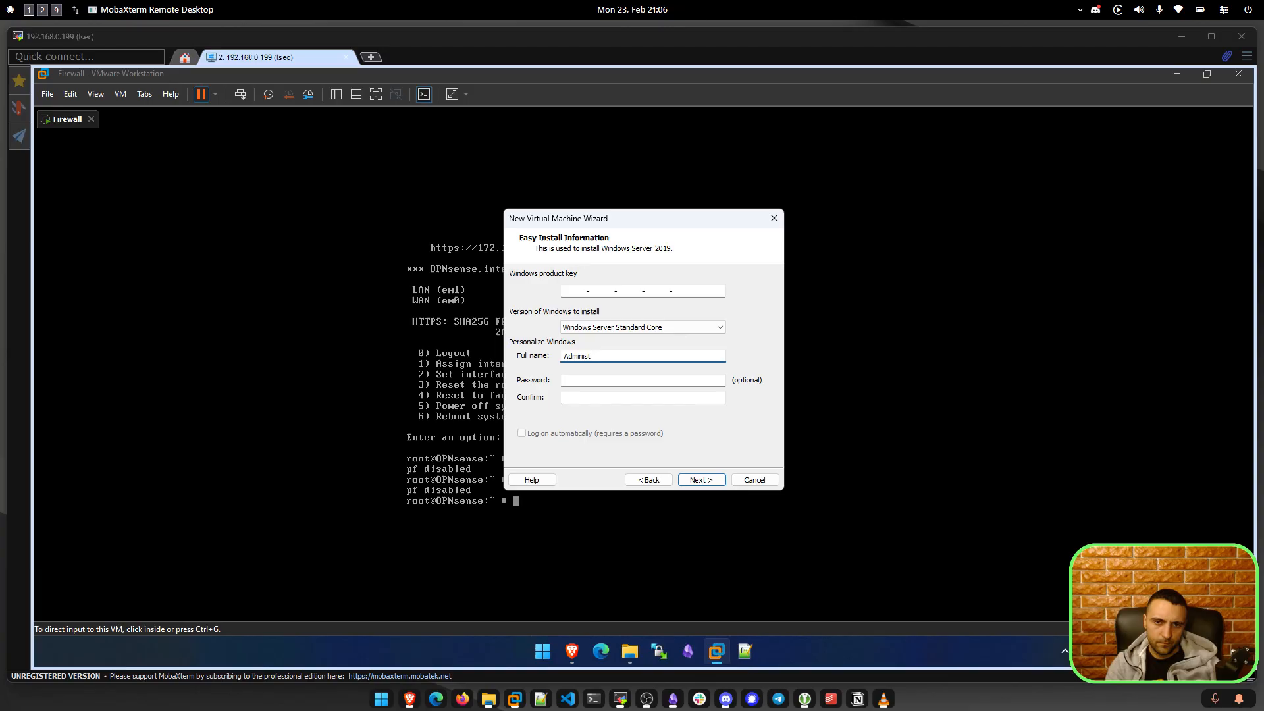
{"action": "key", "text": "BackSpace"}
{"action": "key", "text": "BackSpace"}
{"action": "key", "text": "BackSpace"}
{"action": "key", "text": "Tab"}
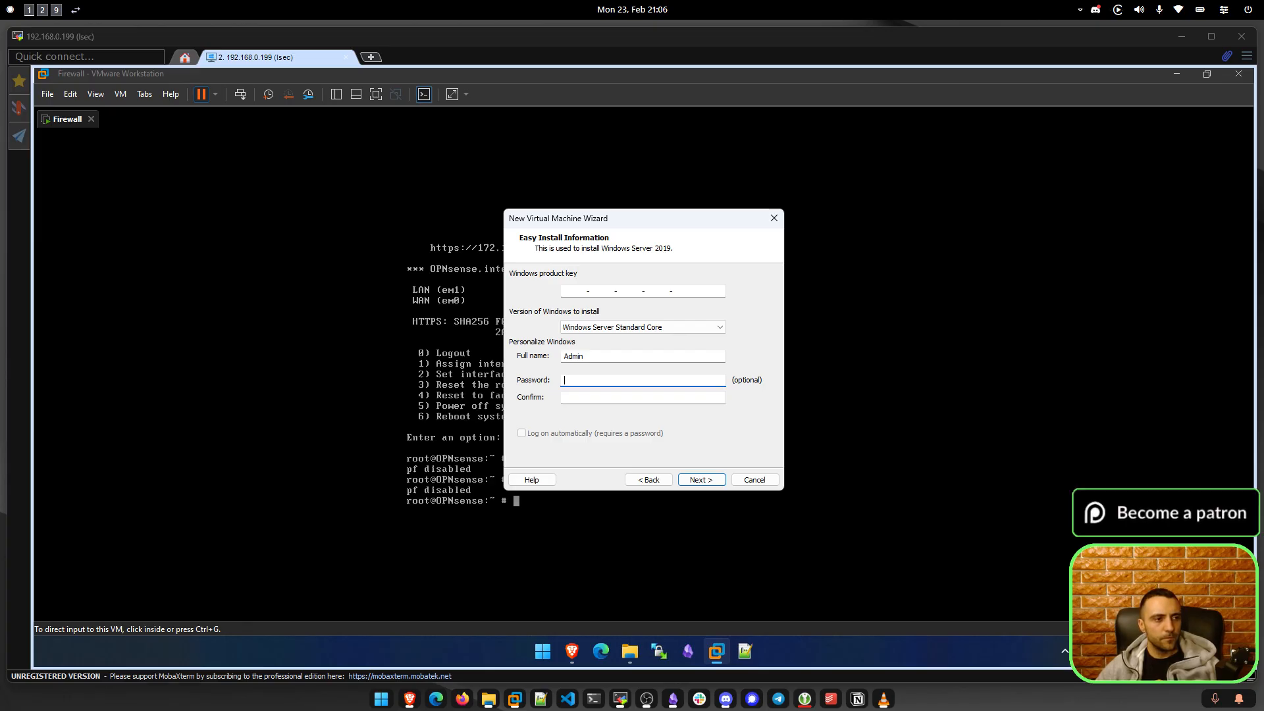
{"action": "type", "text": "••••••••••"}
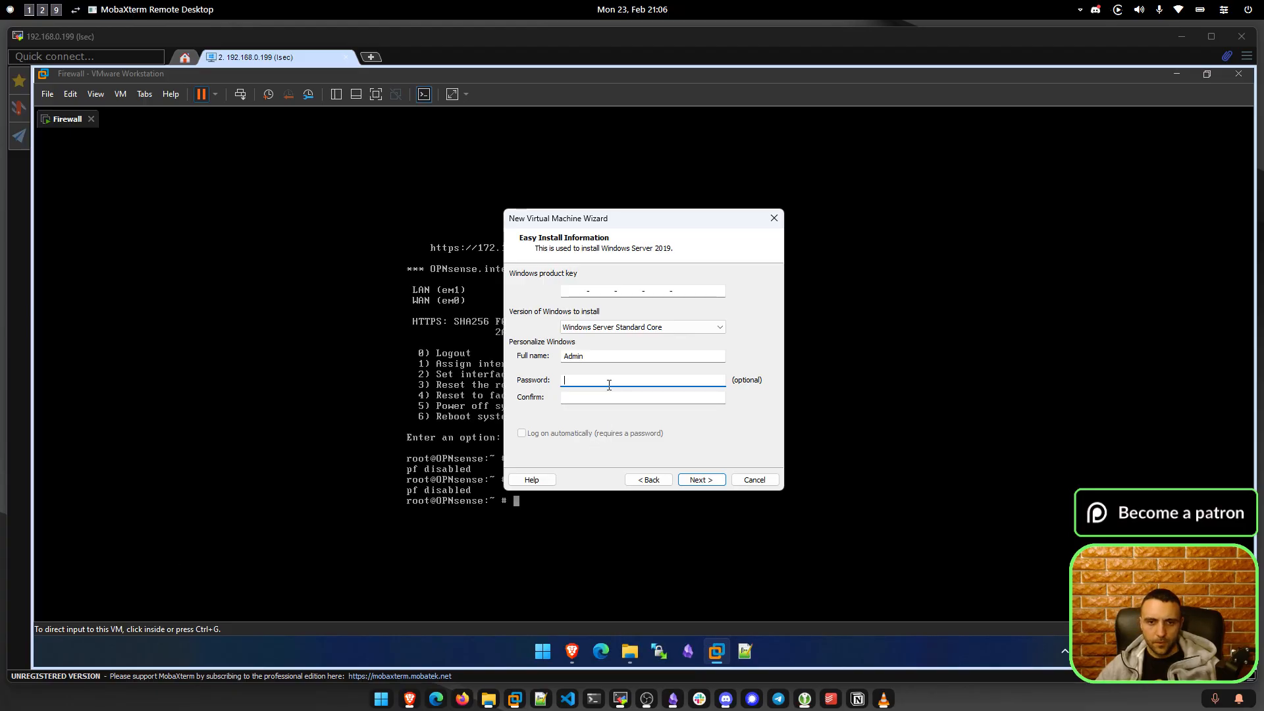
{"action": "key", "text": "Tab"}
{"action": "type", "text": "••••••••••"}
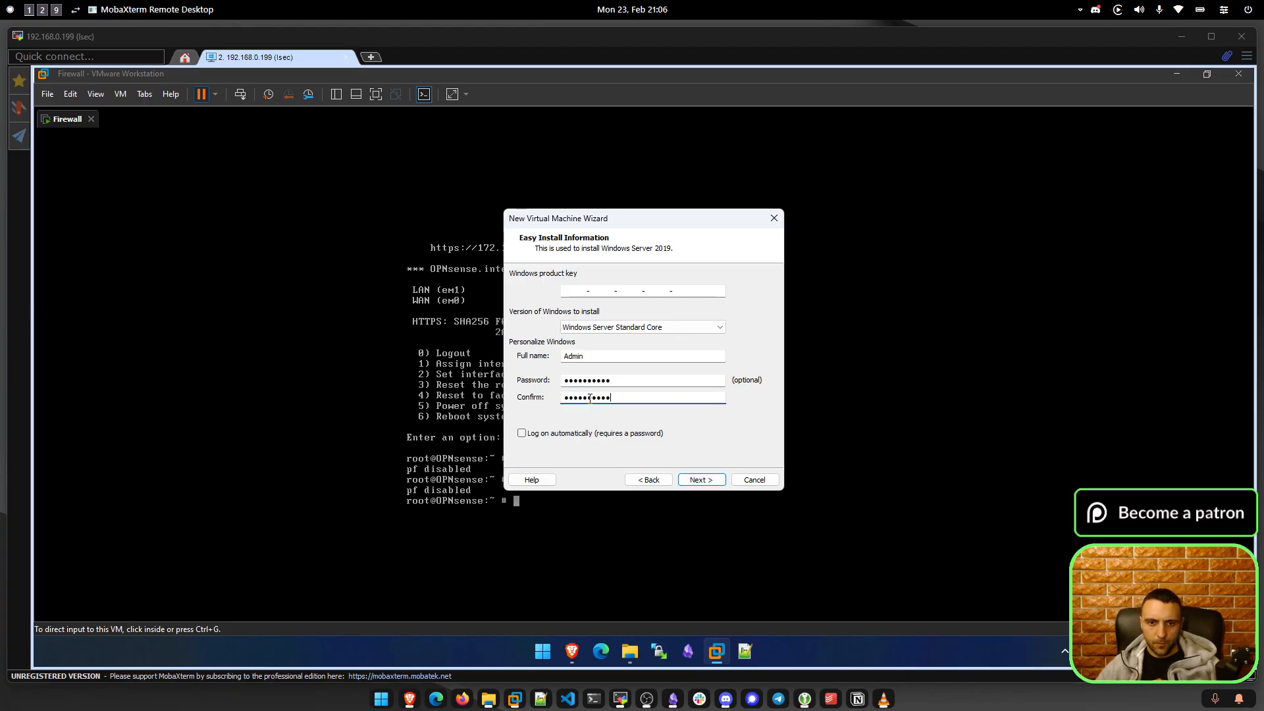
Continue without a product key, suppressing the warning.
{"action": "left_click", "coordinate": [710, 485]}
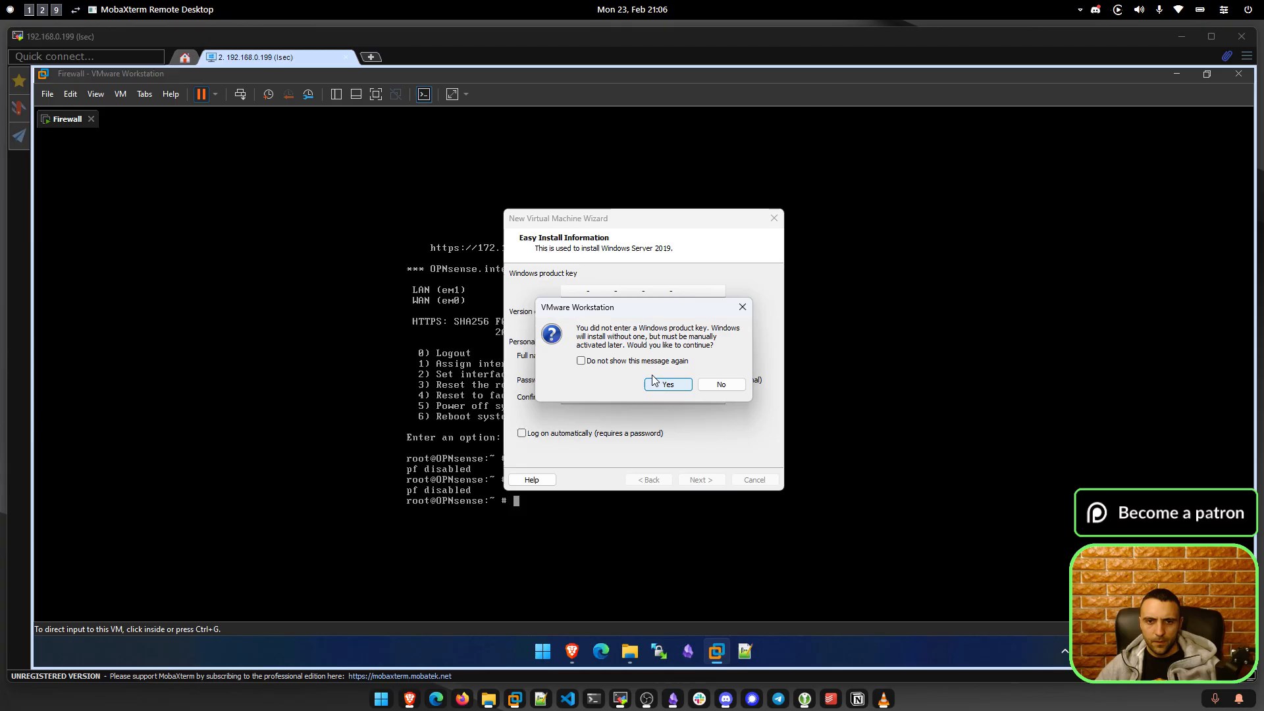
{"action": "left_click", "coordinate": [655, 361]}
{"action": "left_click", "coordinate": [668, 384]}
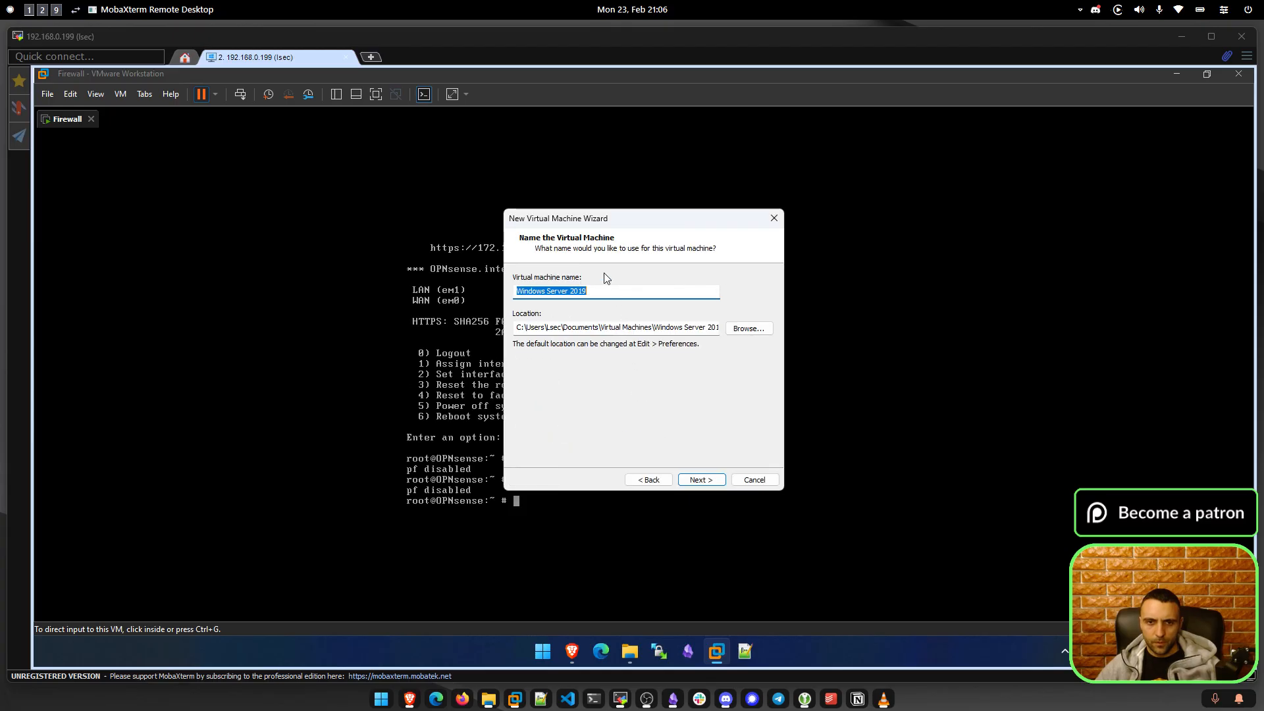
Name the virtual machine DC01 and browse for its storage folder.
{"action": "type", "text": "D"}
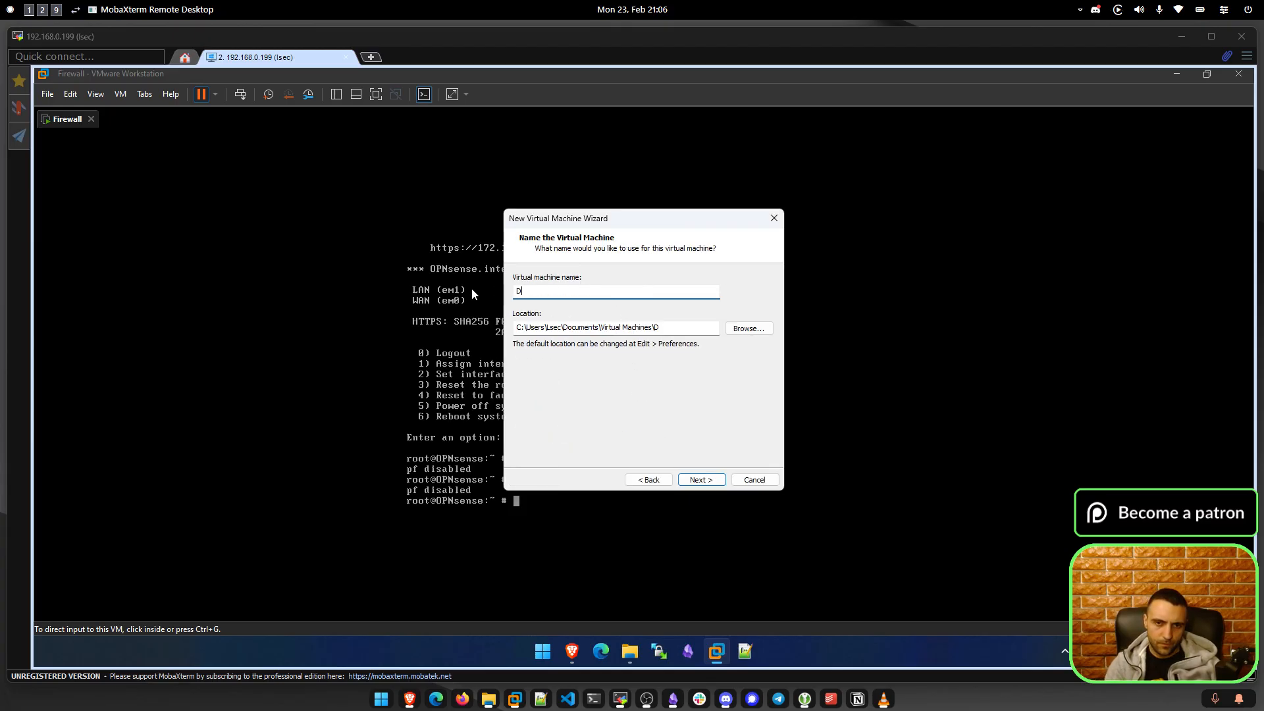
{"action": "type", "text": "C01"}
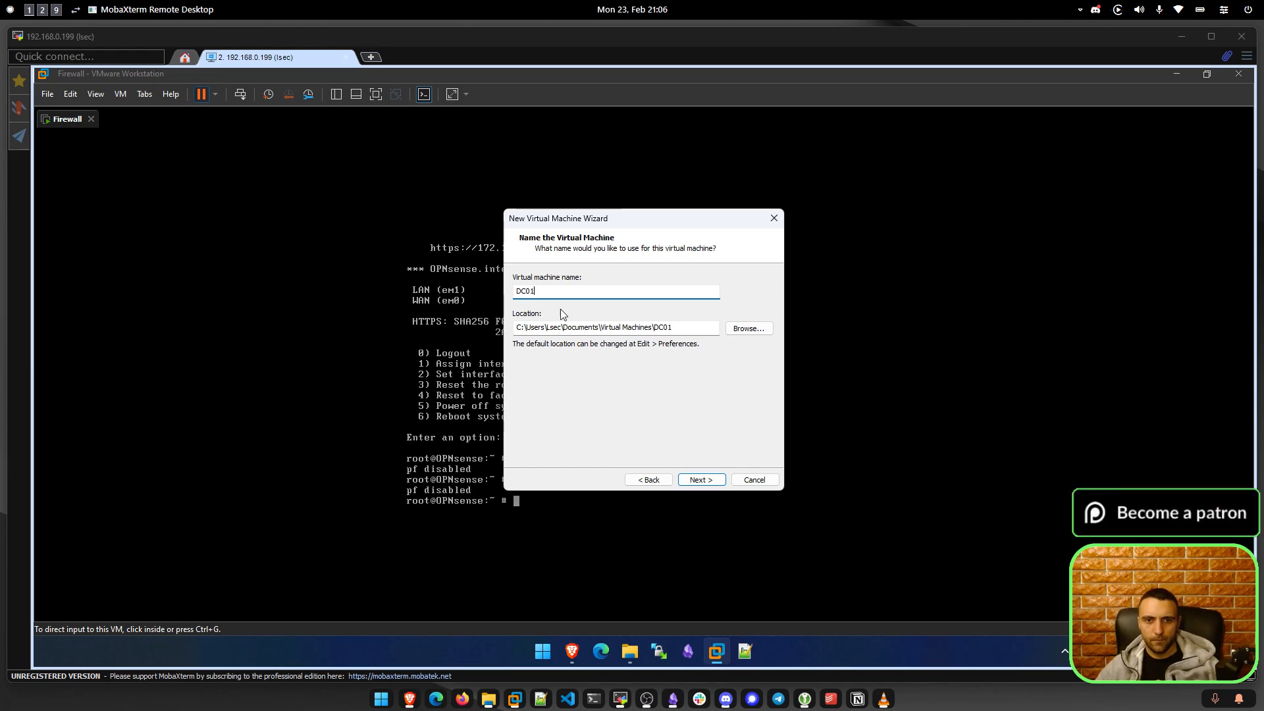
{"action": "left_click", "coordinate": [768, 333]}
{"action": "scroll", "coordinate": [602, 381], "scroll_direction": "down", "scroll_amount": 1}
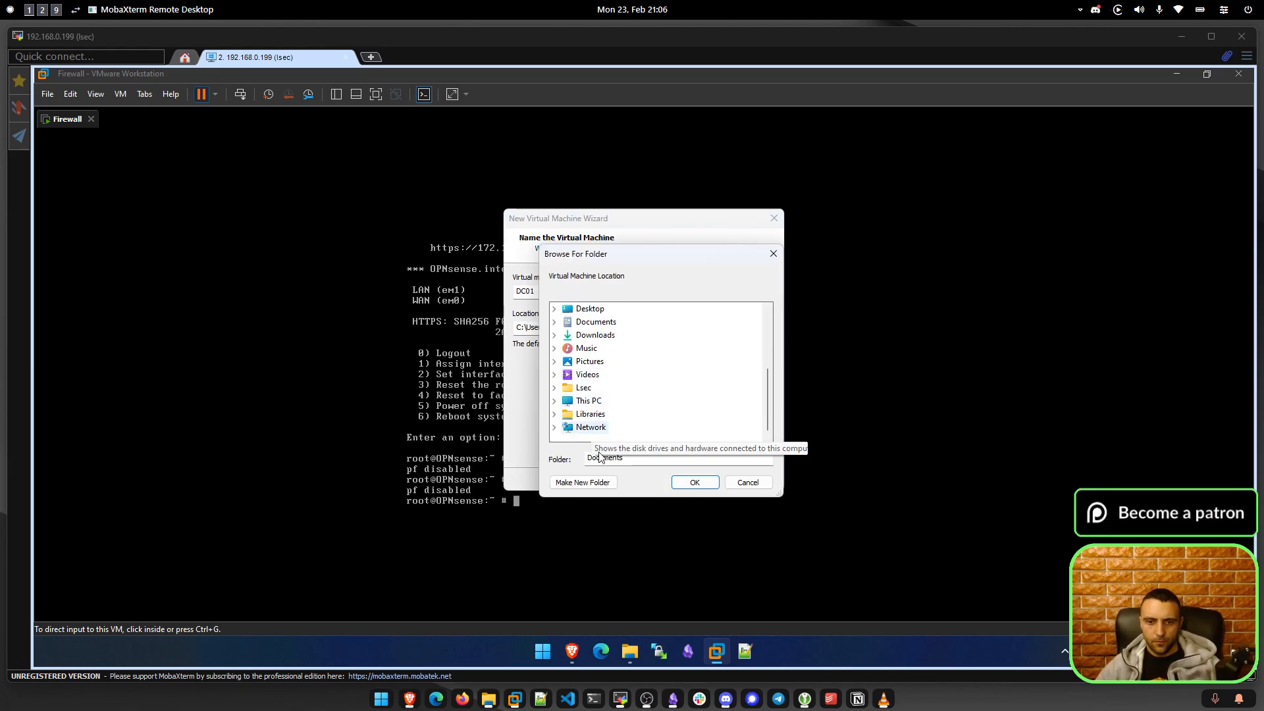
Check the DC01.LSEC.LOCAL node on the Obsidian Architecture canvas.
{"action": "left_click", "coordinate": [674, 700]}
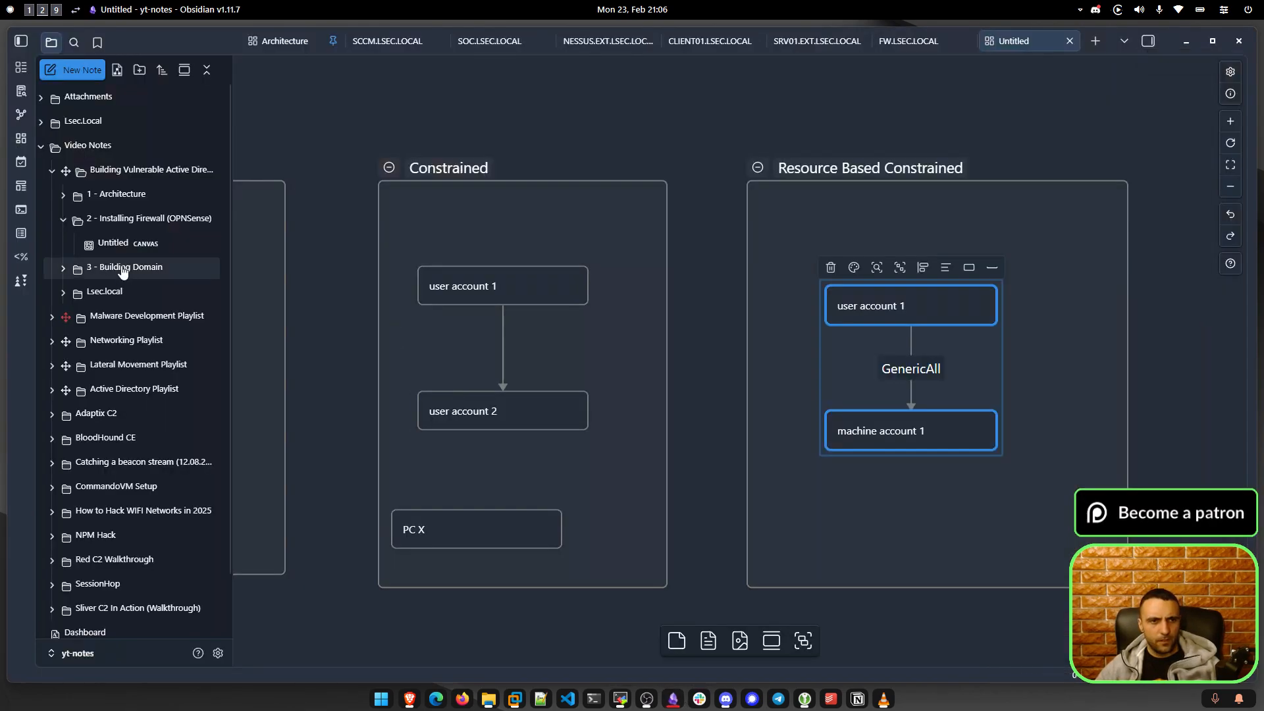
{"action": "left_click", "coordinate": [127, 198]}
{"action": "left_click", "coordinate": [127, 222]}
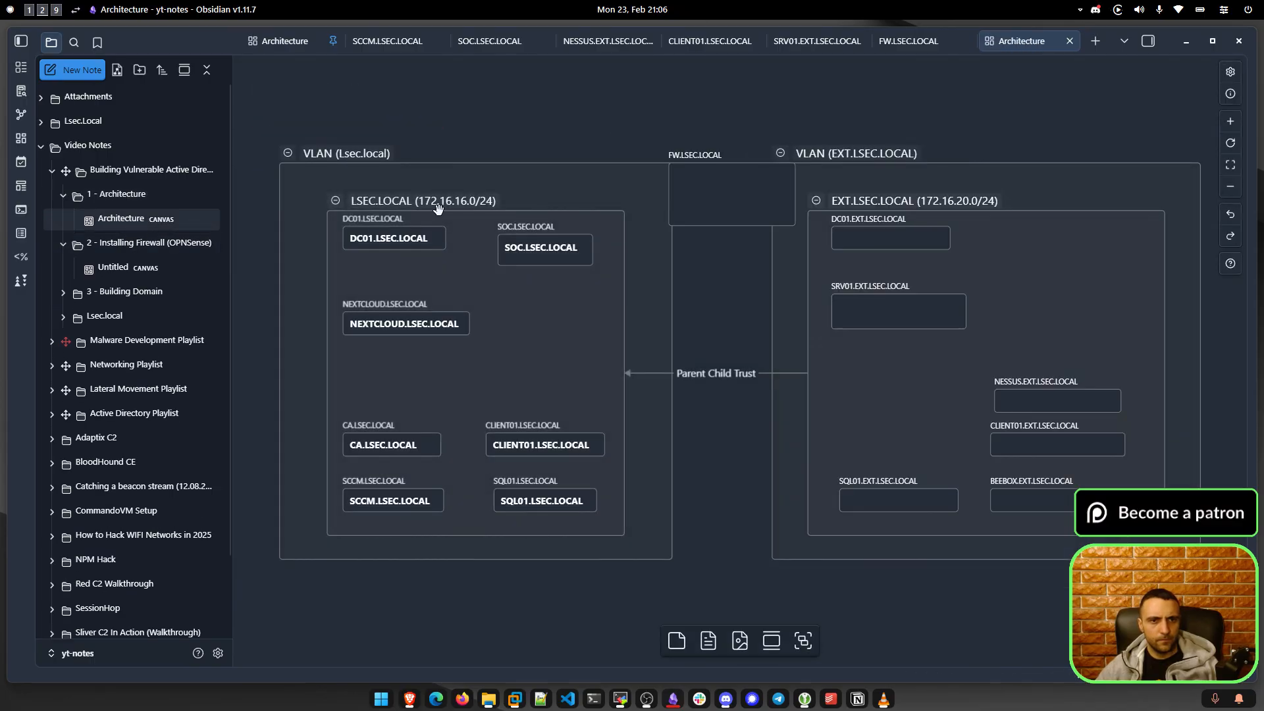
{"action": "left_click", "coordinate": [377, 246]}
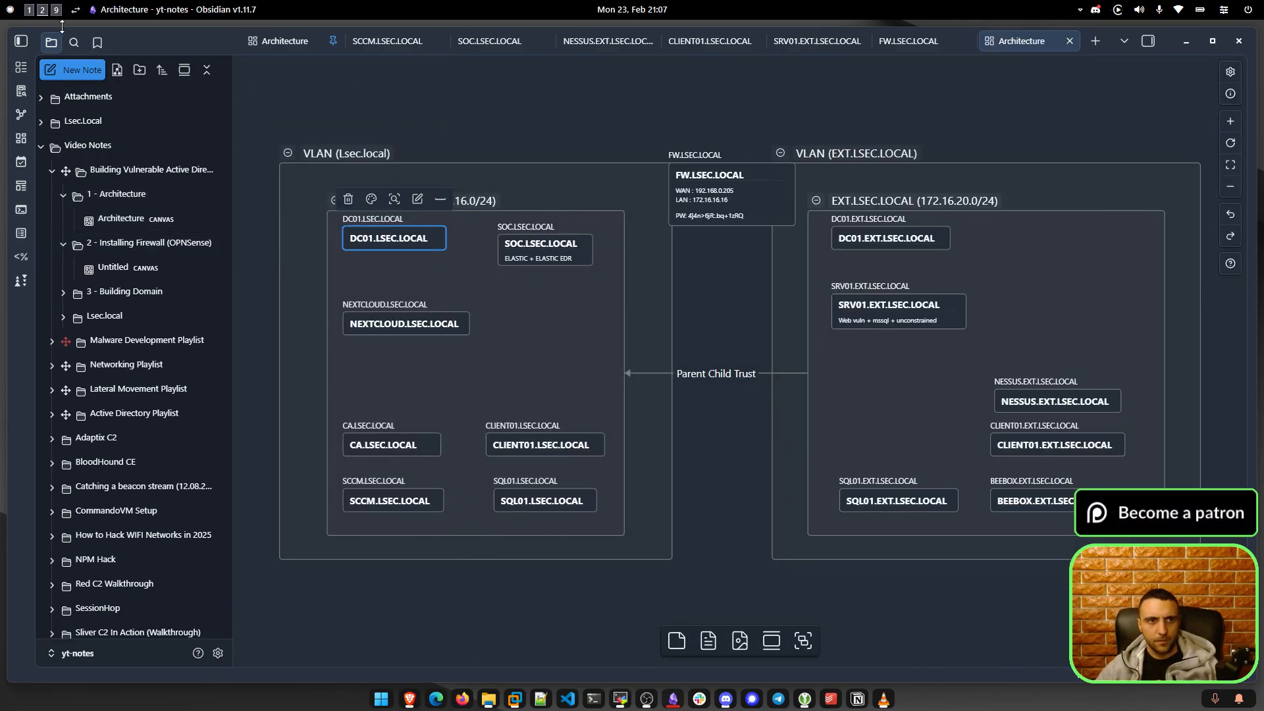
{"action": "left_click", "coordinate": [29, 14]}
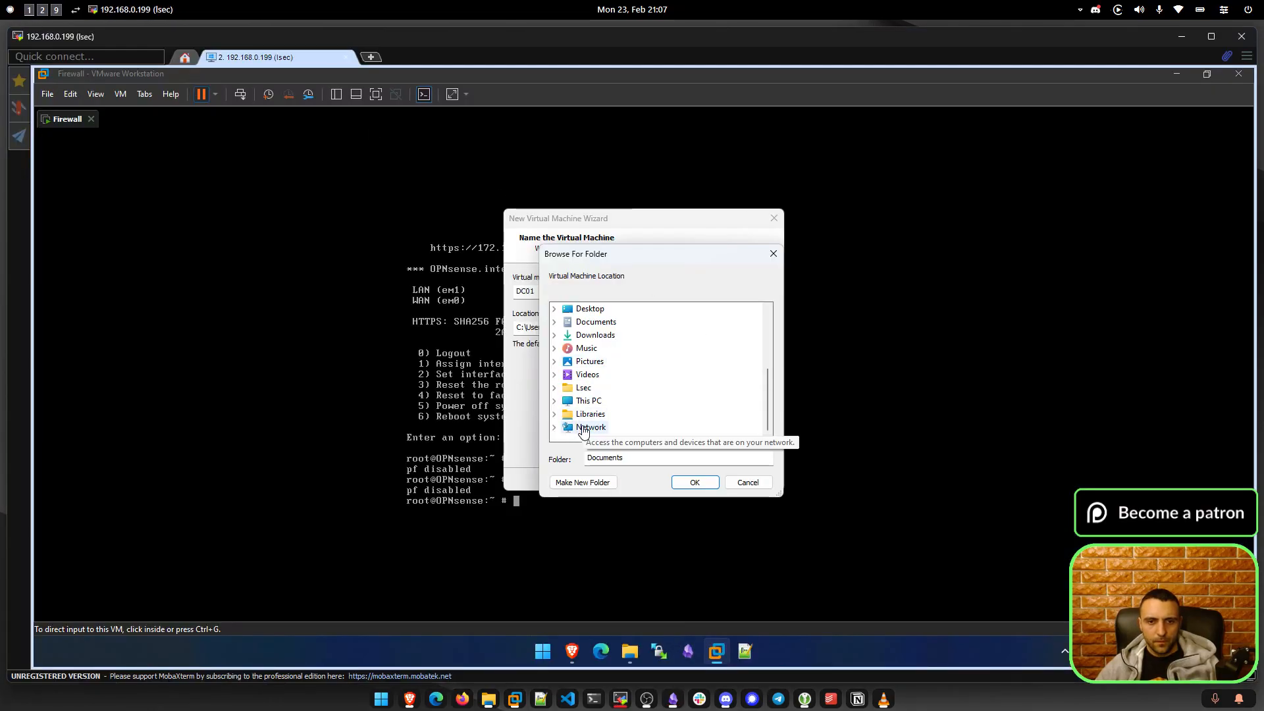
Browse to and select E:\VMs\LSEC.LOCAL as the parent folder.
{"action": "left_click", "coordinate": [554, 400]}
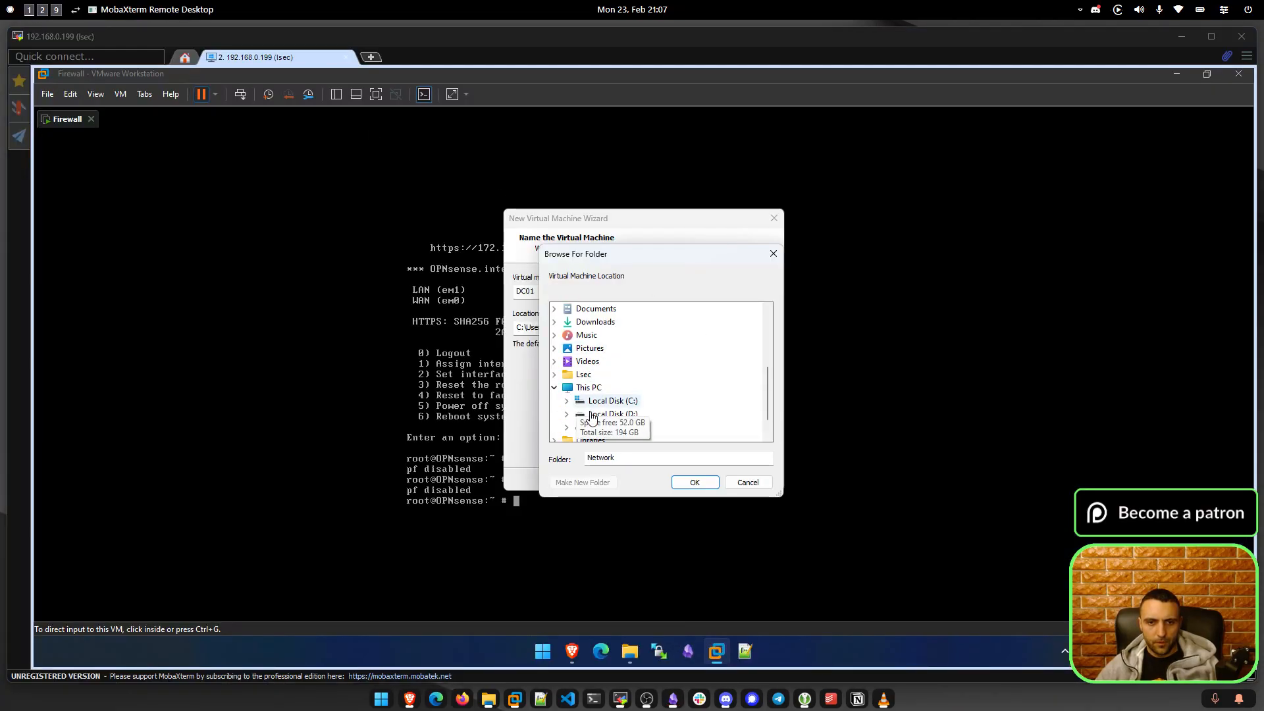
{"action": "left_click", "coordinate": [568, 429]}
{"action": "left_click", "coordinate": [602, 430]}
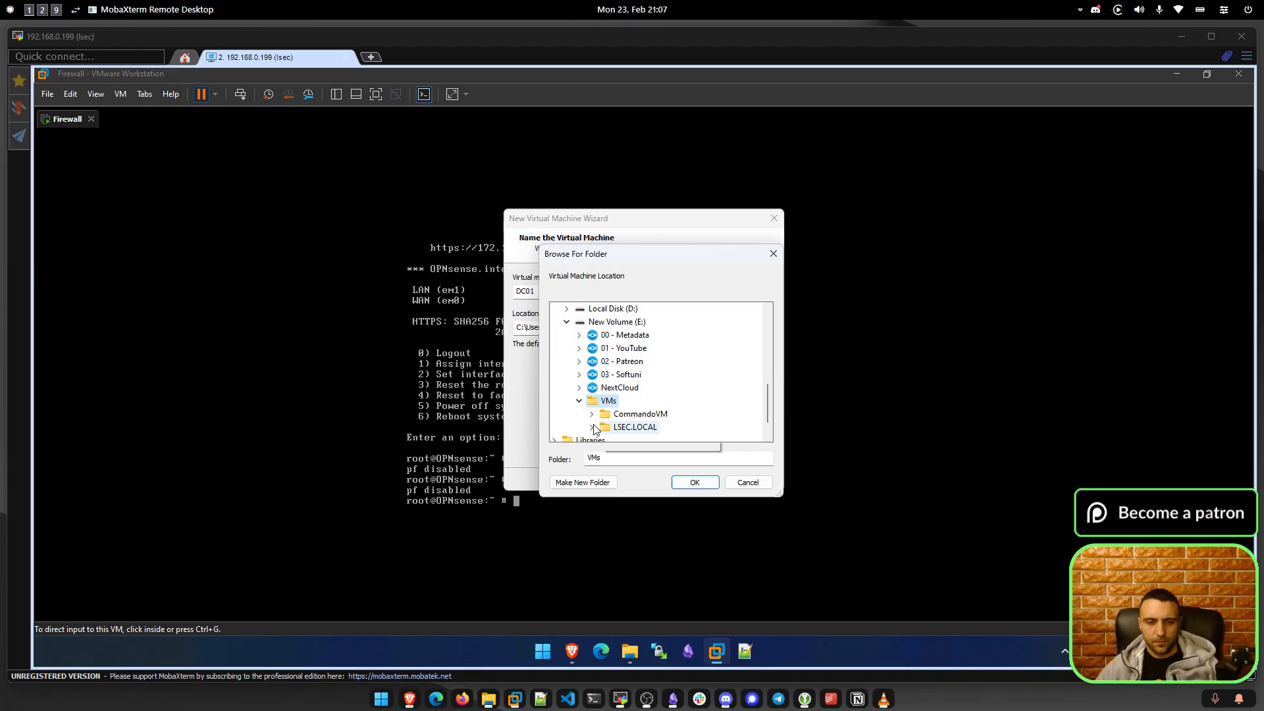
{"action": "left_click", "coordinate": [592, 429]}
{"action": "left_click", "coordinate": [602, 428]}
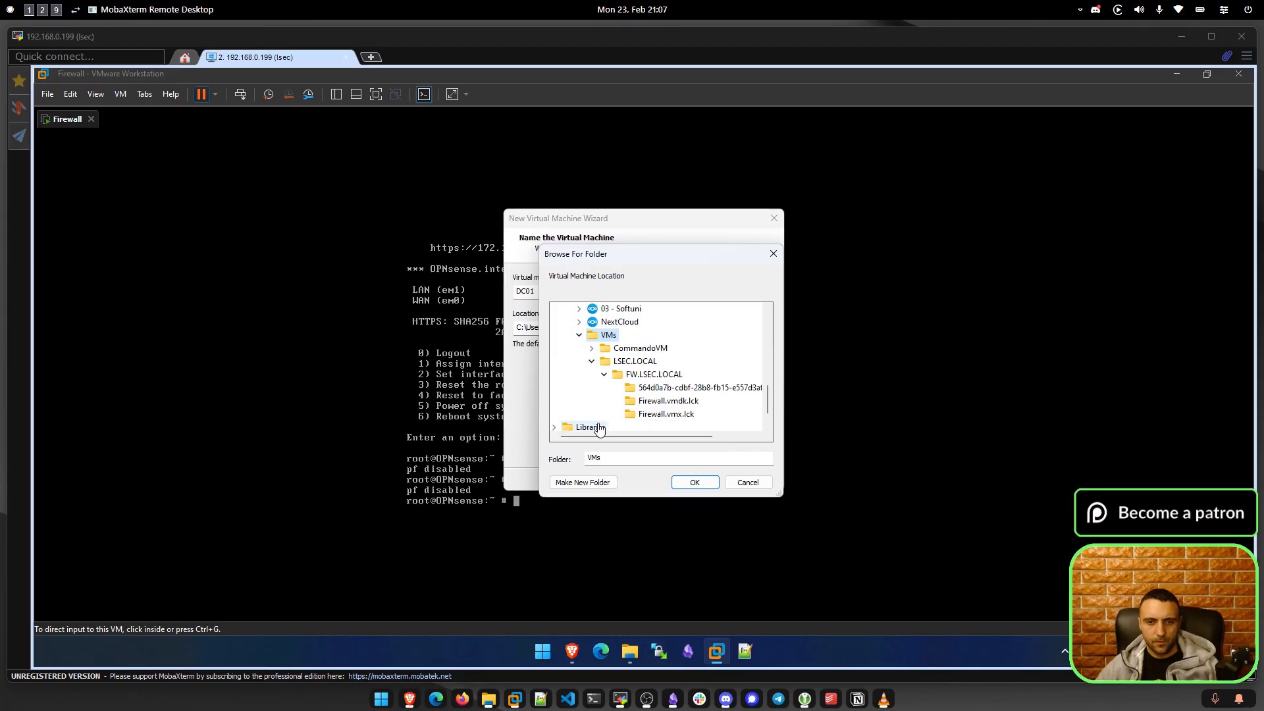
{"action": "left_click", "coordinate": [603, 375]}
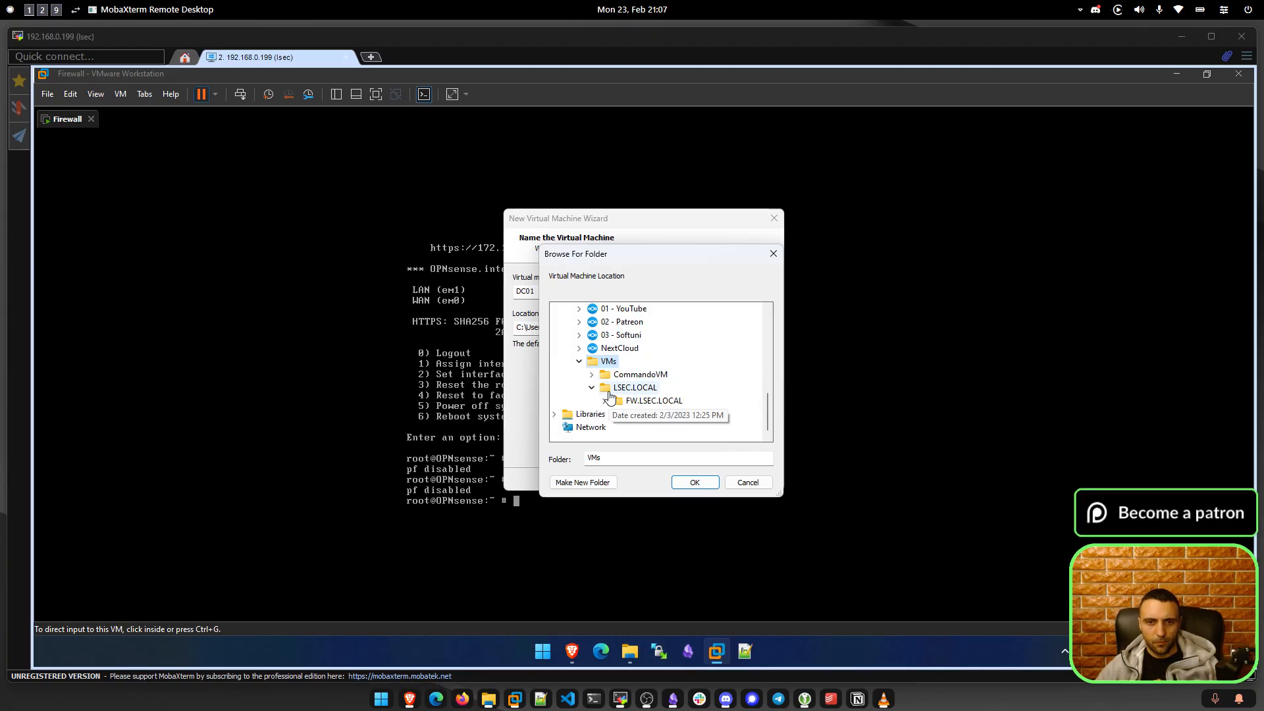
{"action": "right_click", "coordinate": [607, 388]}
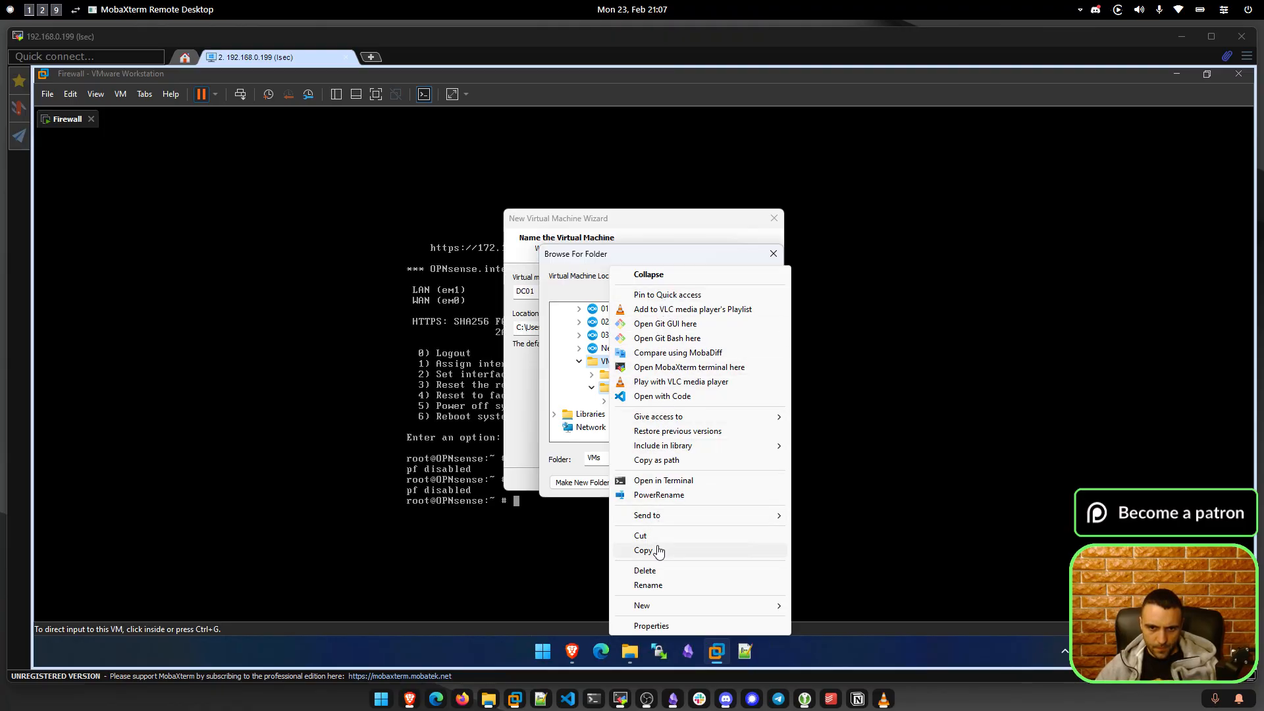
{"action": "left_click", "coordinate": [593, 366]}
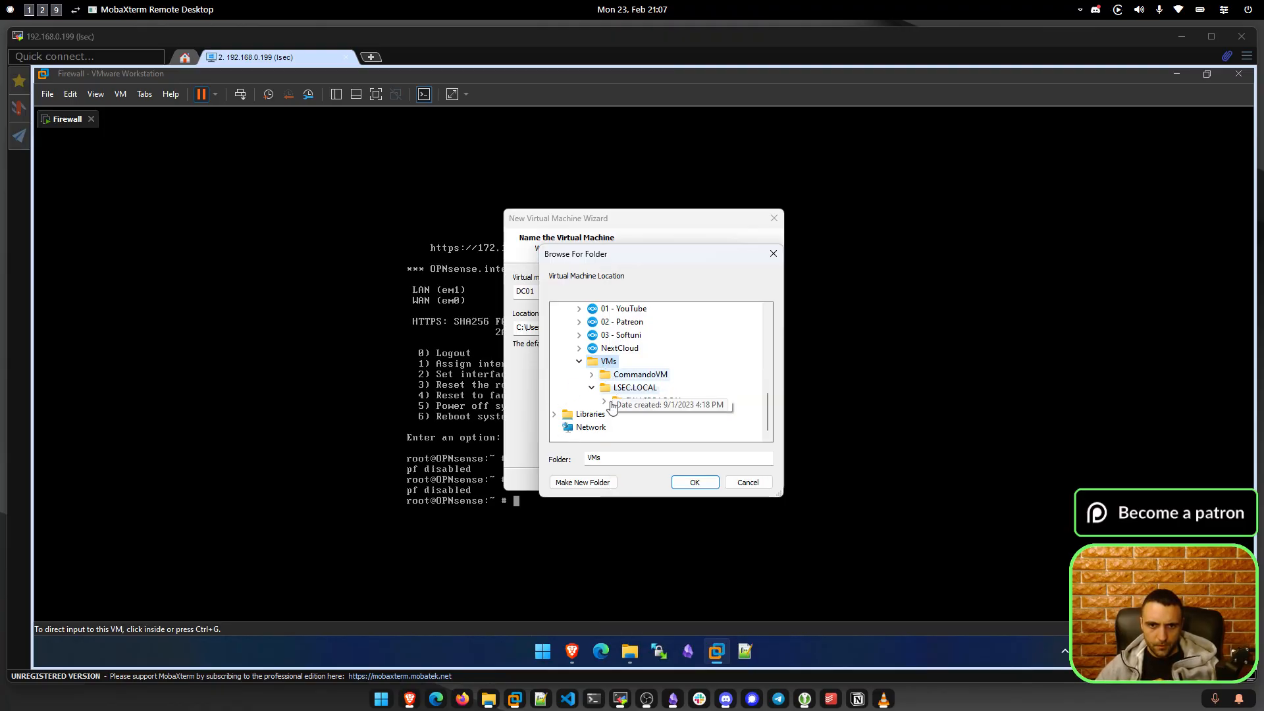
{"action": "left_click", "coordinate": [635, 387]}
Create a new DC01.LSEC.LOCAL folder there as the VM location and continue.
{"action": "left_click", "coordinate": [583, 482]}
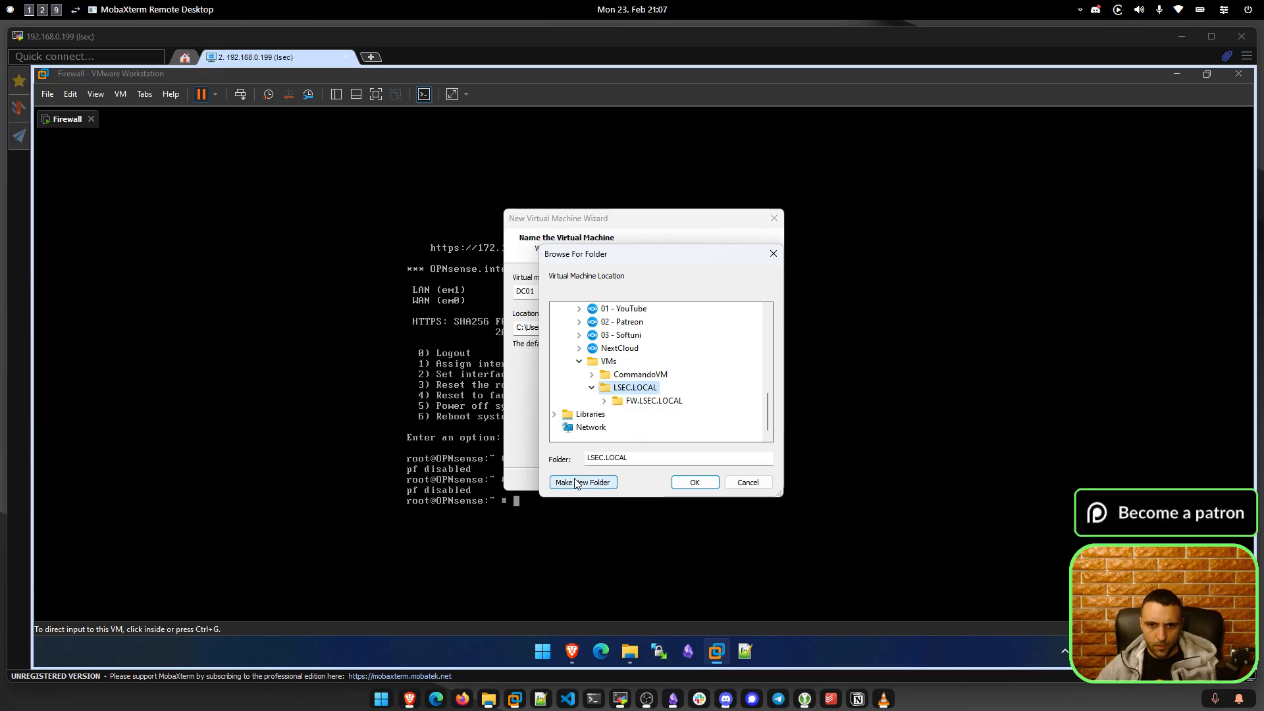
{"action": "type", "text": "DC01"}
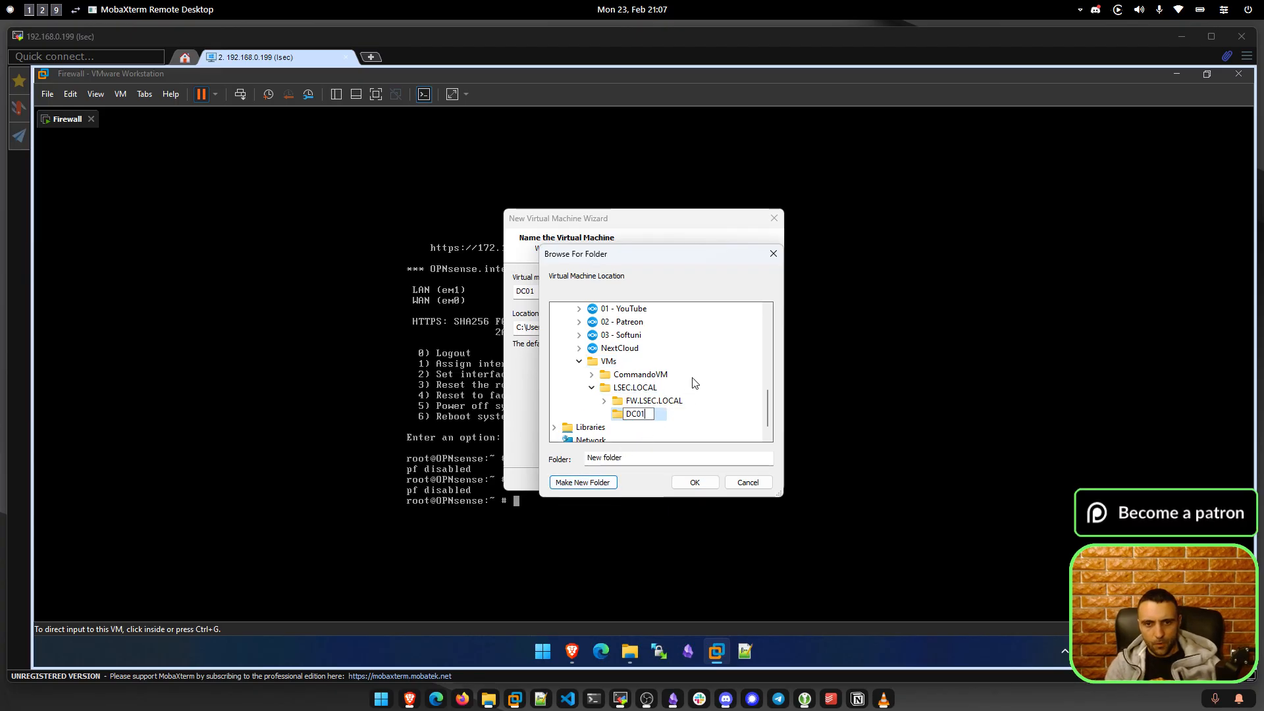
{"action": "type", "text": ".LSE"}
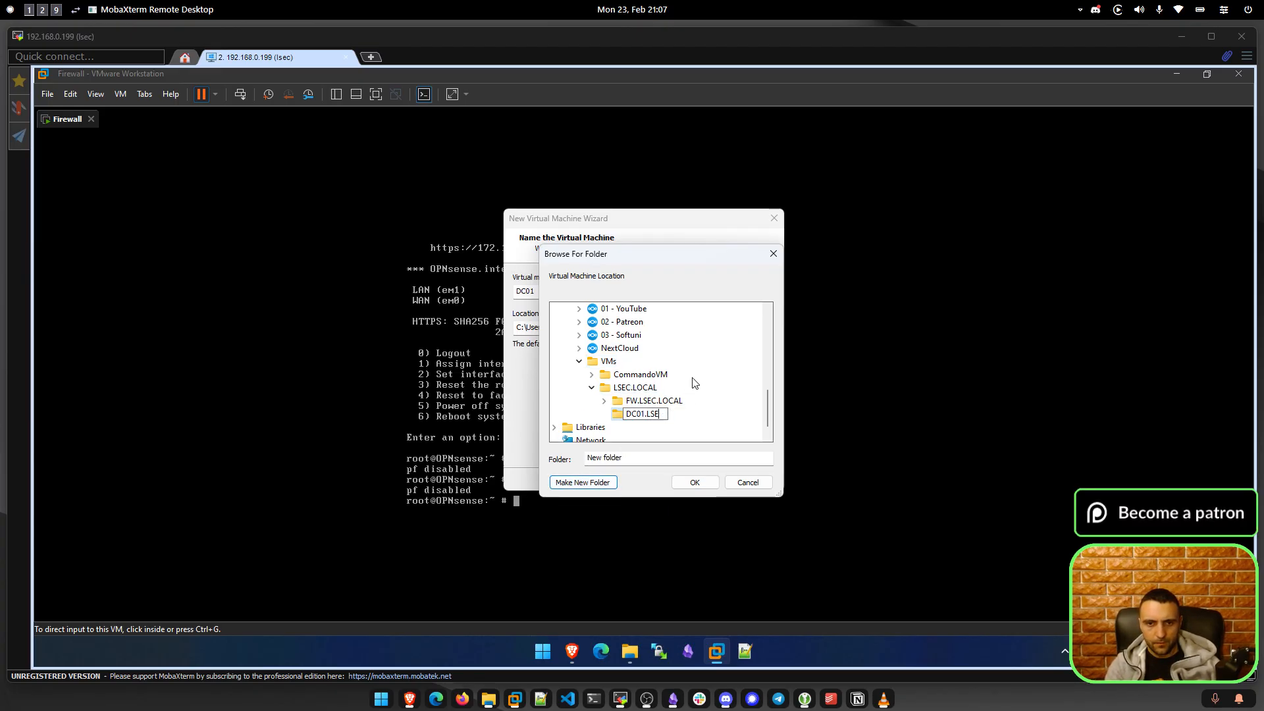
{"action": "type", "text": "C.LOCAL"}
{"action": "key", "text": "Return"}
{"action": "key", "text": "Return"}
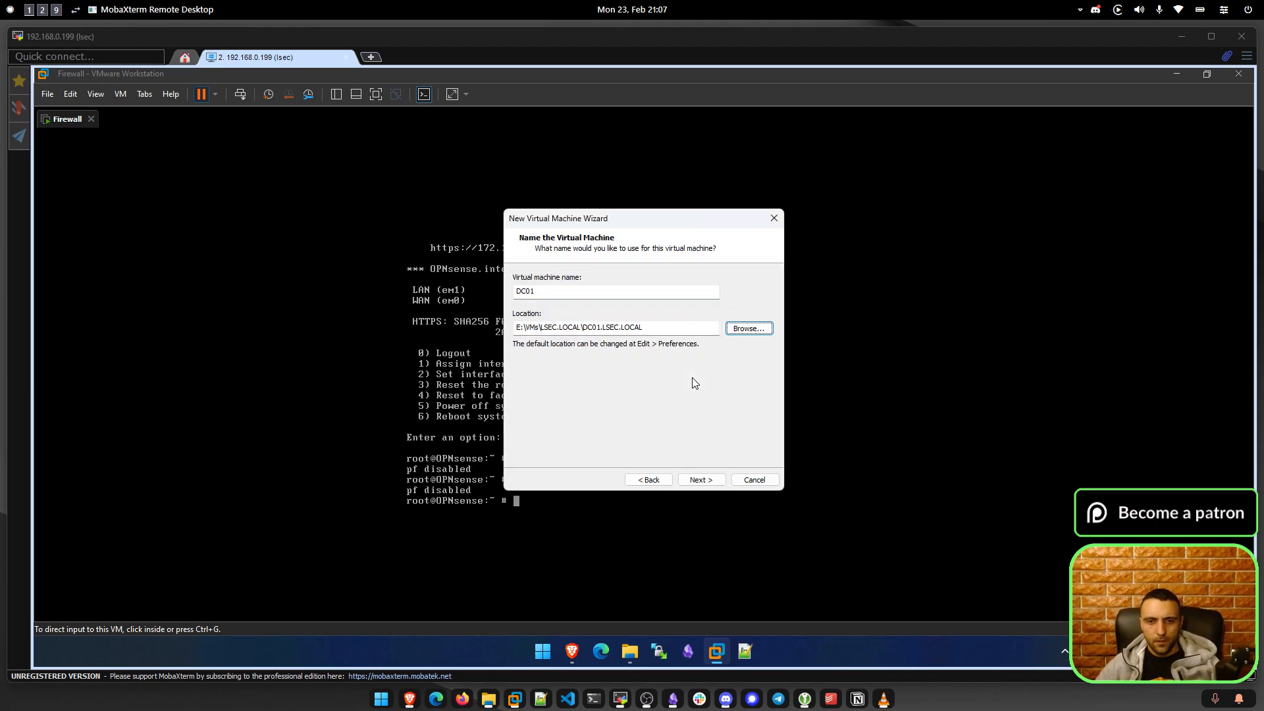
{"action": "left_click", "coordinate": [707, 478]}
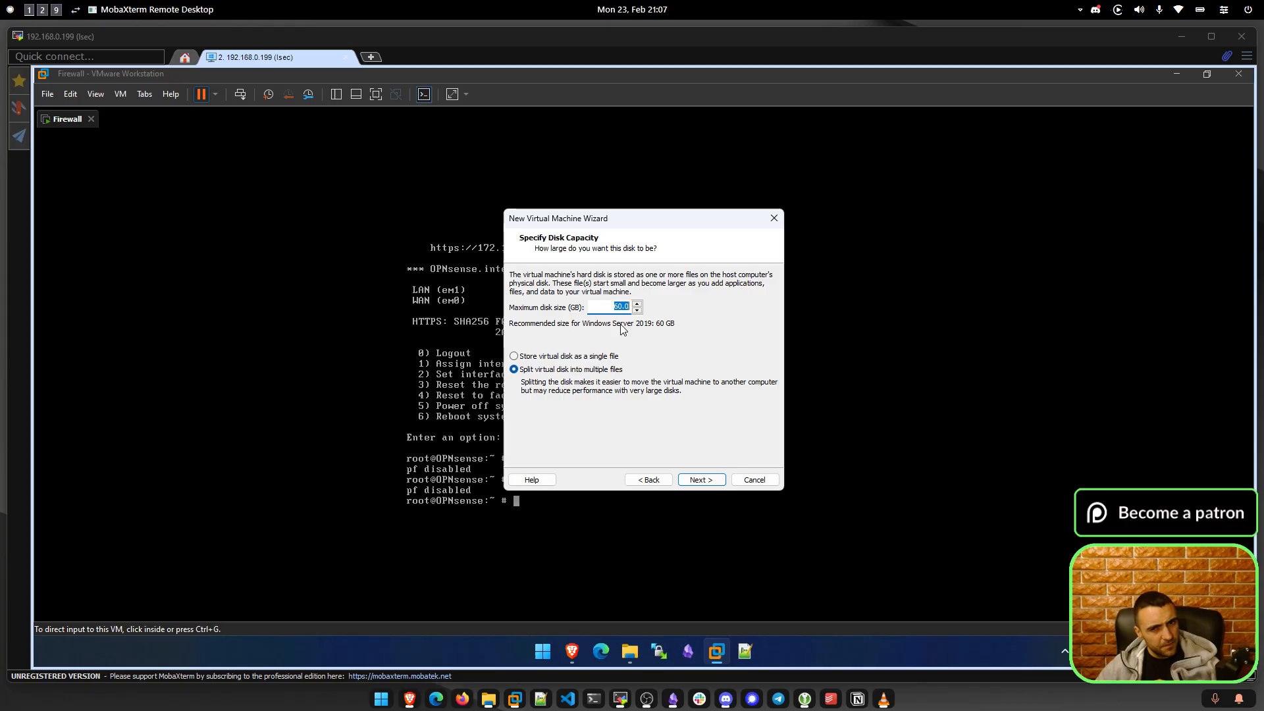
Set DC01's maximum disk size to 80 GB and go to hardware customization from the summary.
{"action": "type", "text": "80"}
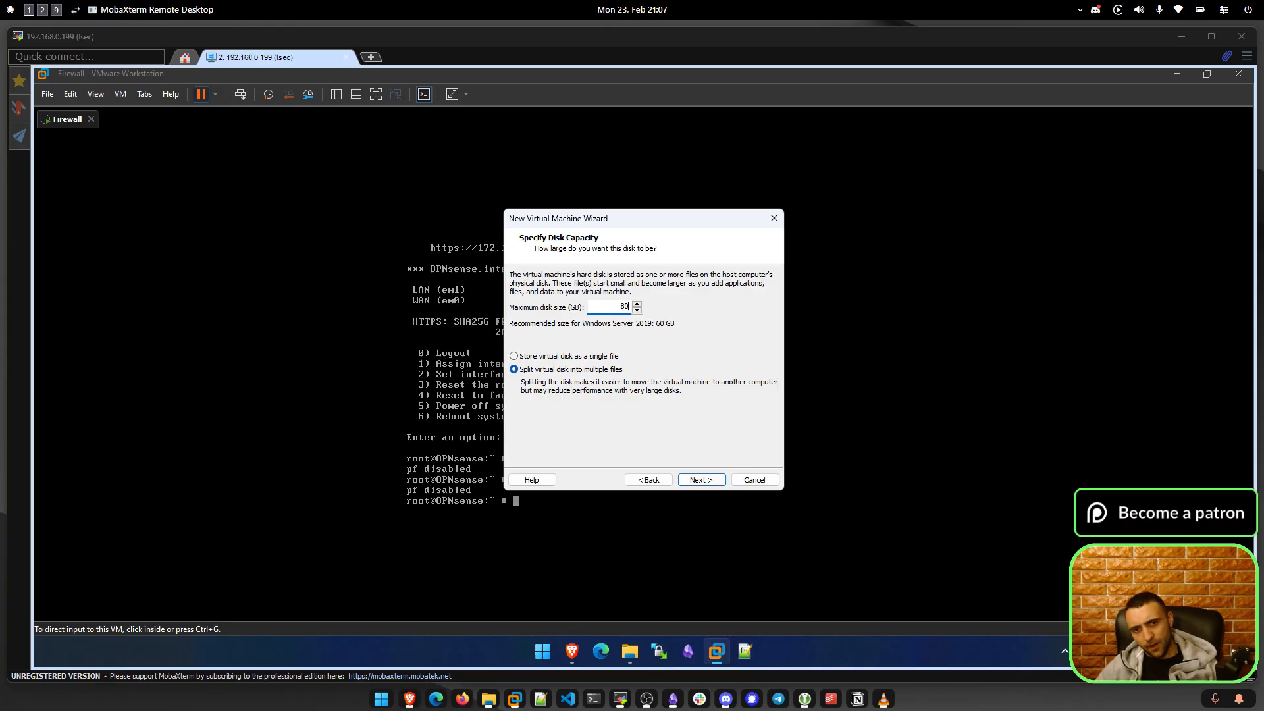
{"action": "left_click", "coordinate": [693, 482]}
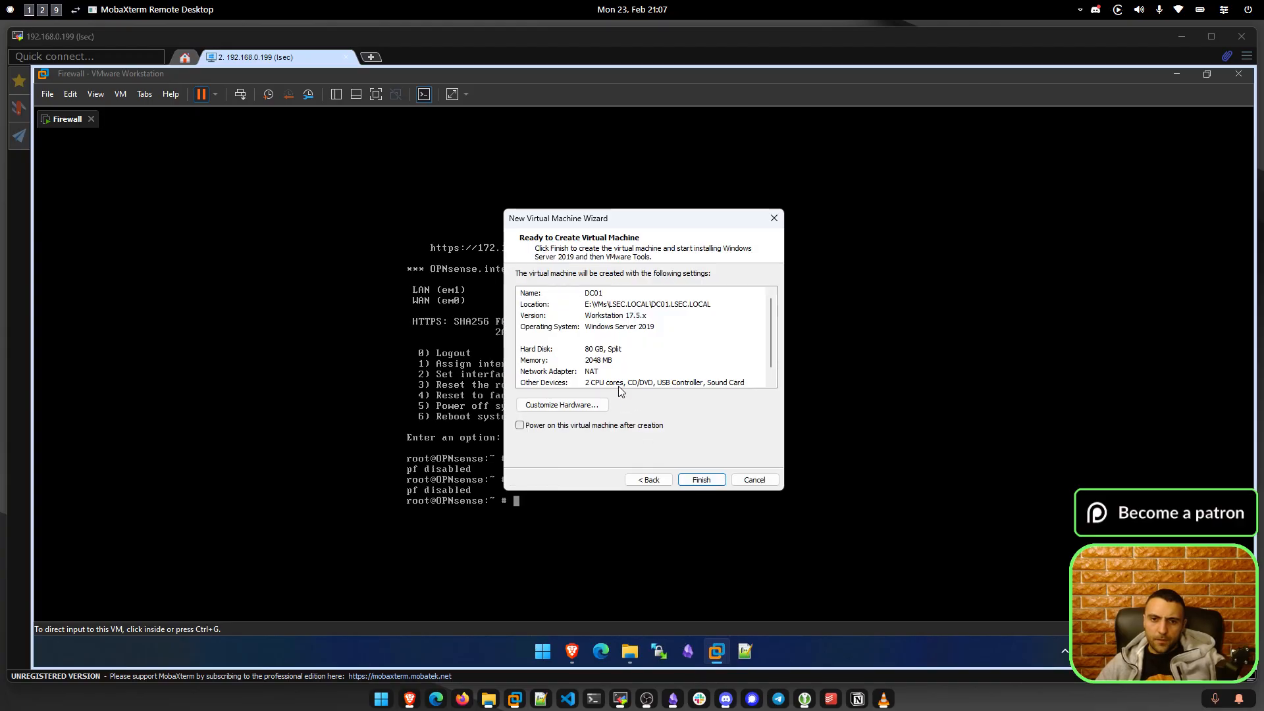
{"action": "left_click", "coordinate": [571, 403]}
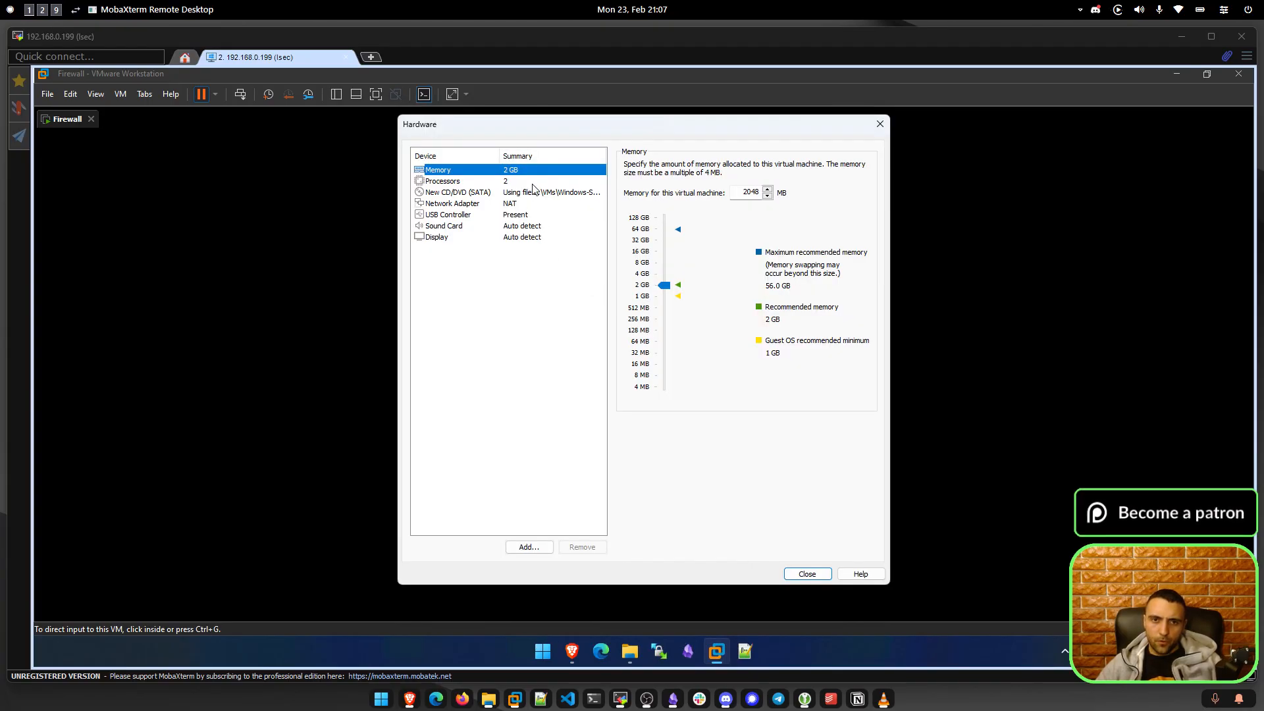
Raise DC01's memory to 4096 MB and use 2 cores per processor, 4 cores total.
{"action": "left_click", "coordinate": [643, 273]}
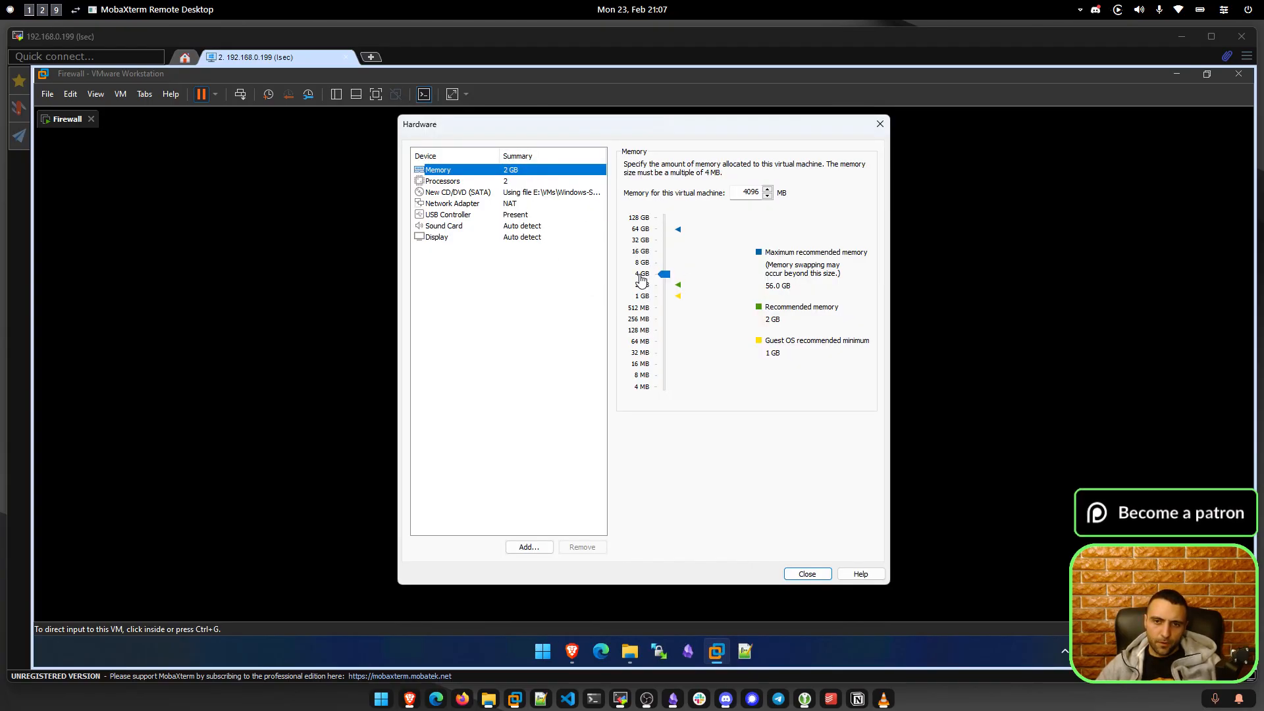
{"action": "left_click", "coordinate": [498, 181]}
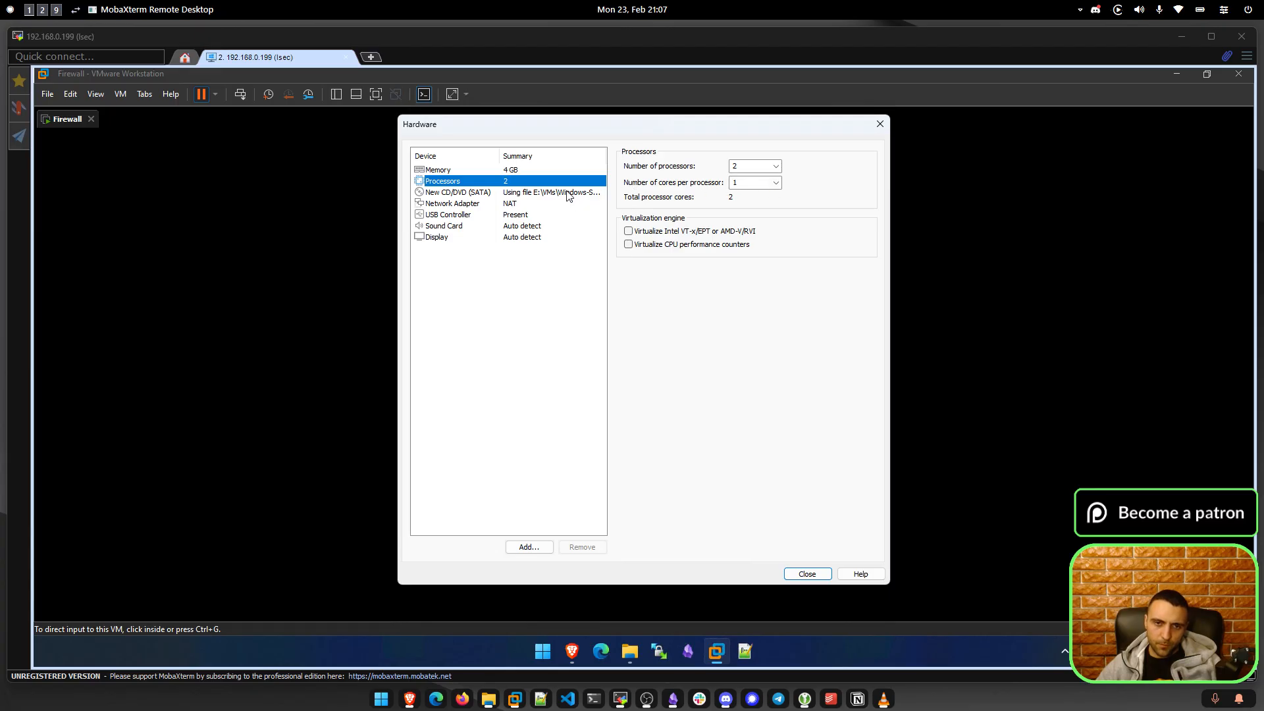
{"action": "left_click", "coordinate": [568, 192]}
{"action": "left_click", "coordinate": [553, 181]}
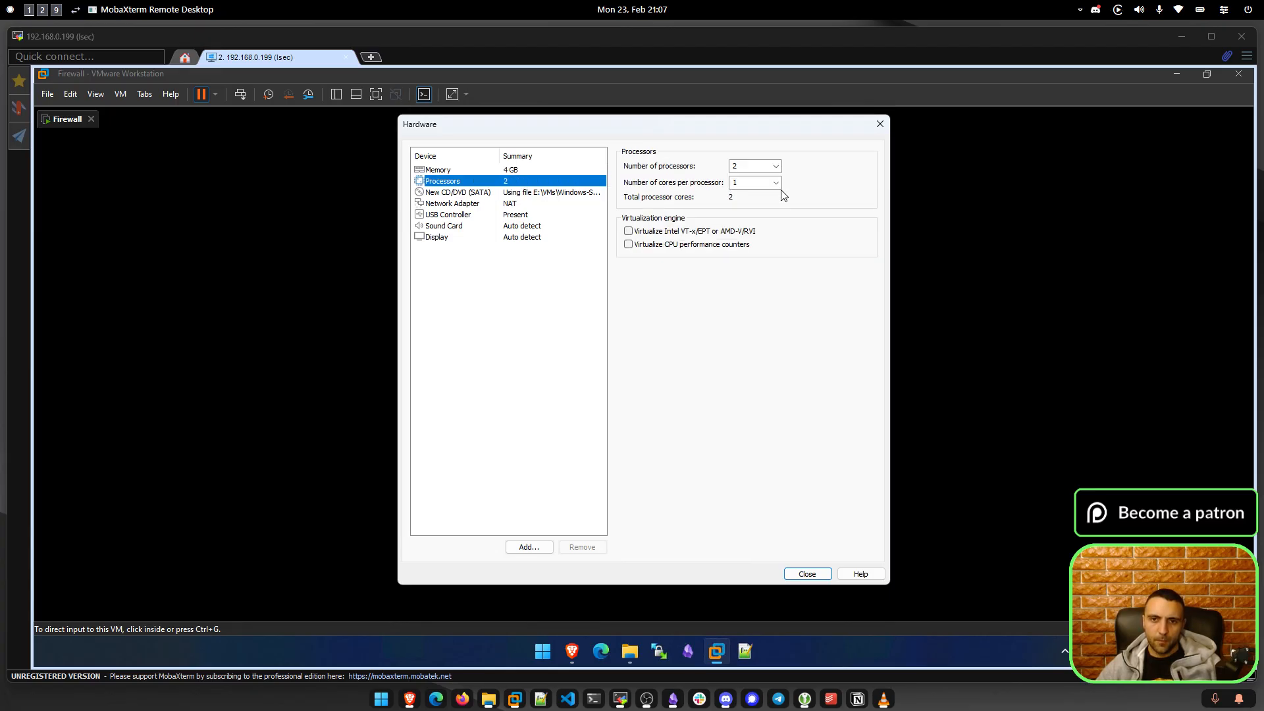
{"action": "left_click", "coordinate": [775, 182]}
{"action": "left_click", "coordinate": [772, 203]}
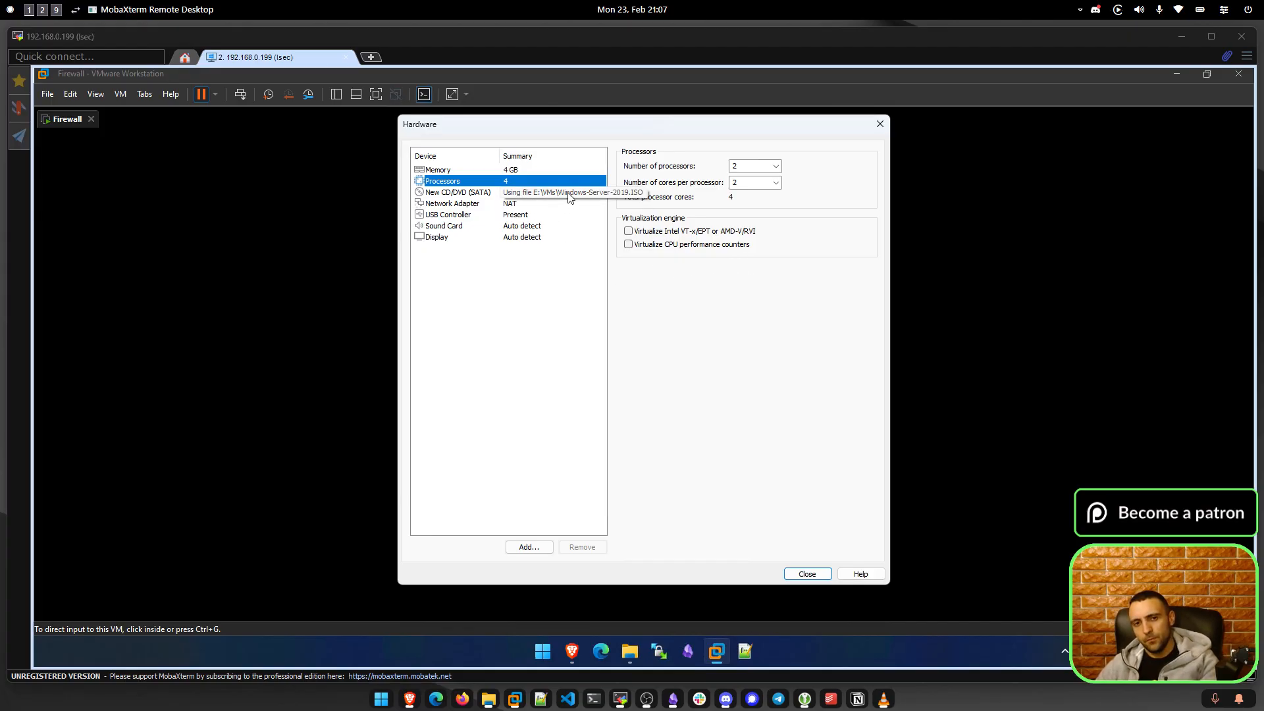
Attach the network adapter to Custom: VMnet19 (Host-only) and close the hardware settings.
{"action": "left_click", "coordinate": [479, 193]}
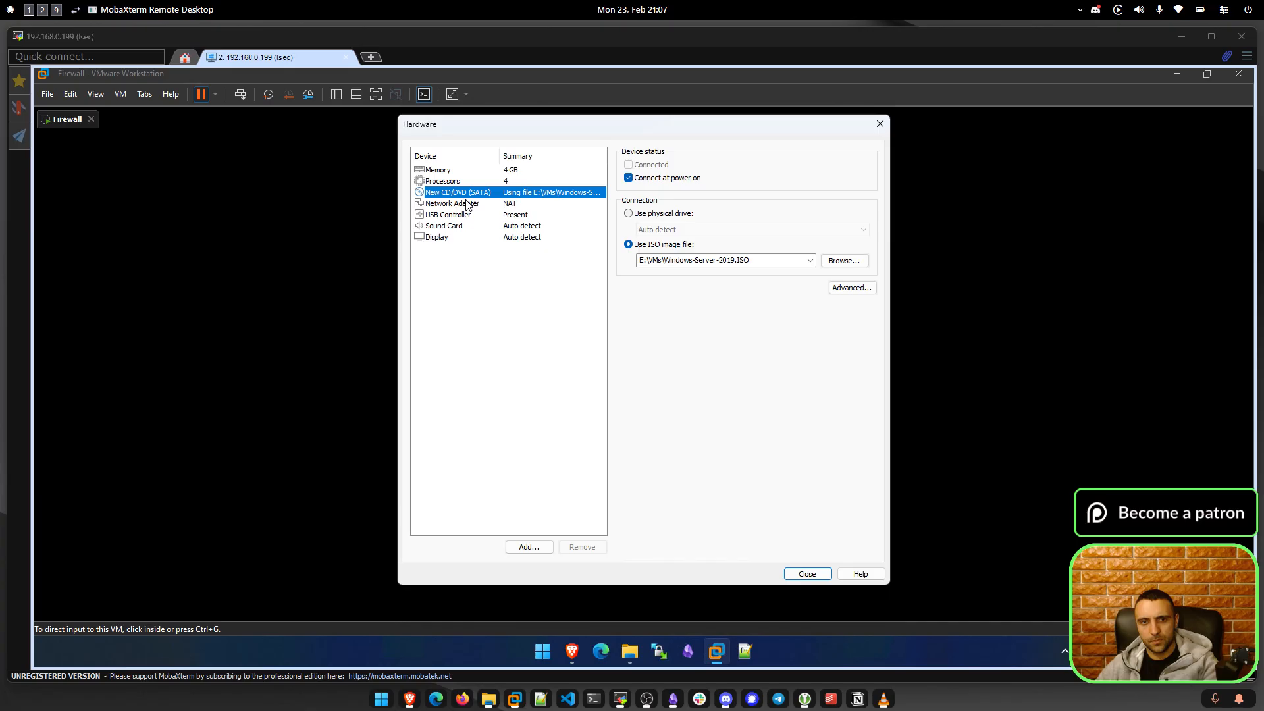
{"action": "left_click", "coordinate": [469, 204]}
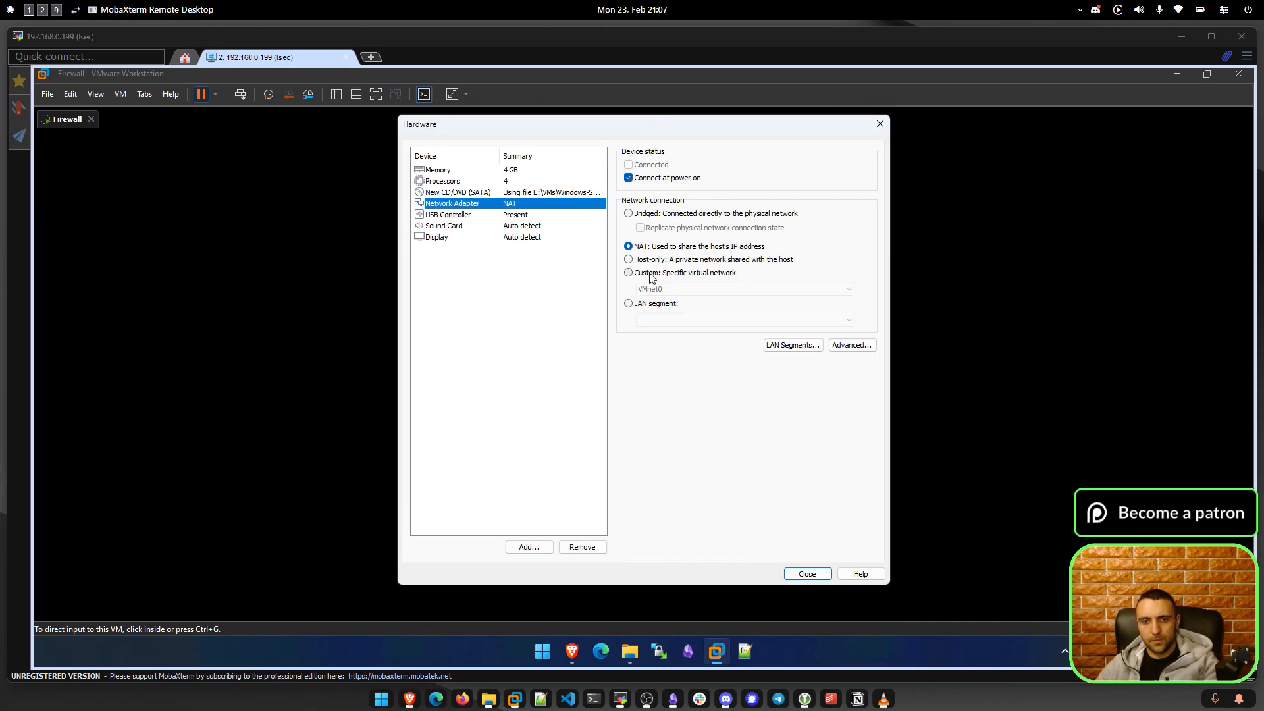
{"action": "left_click", "coordinate": [659, 291]}
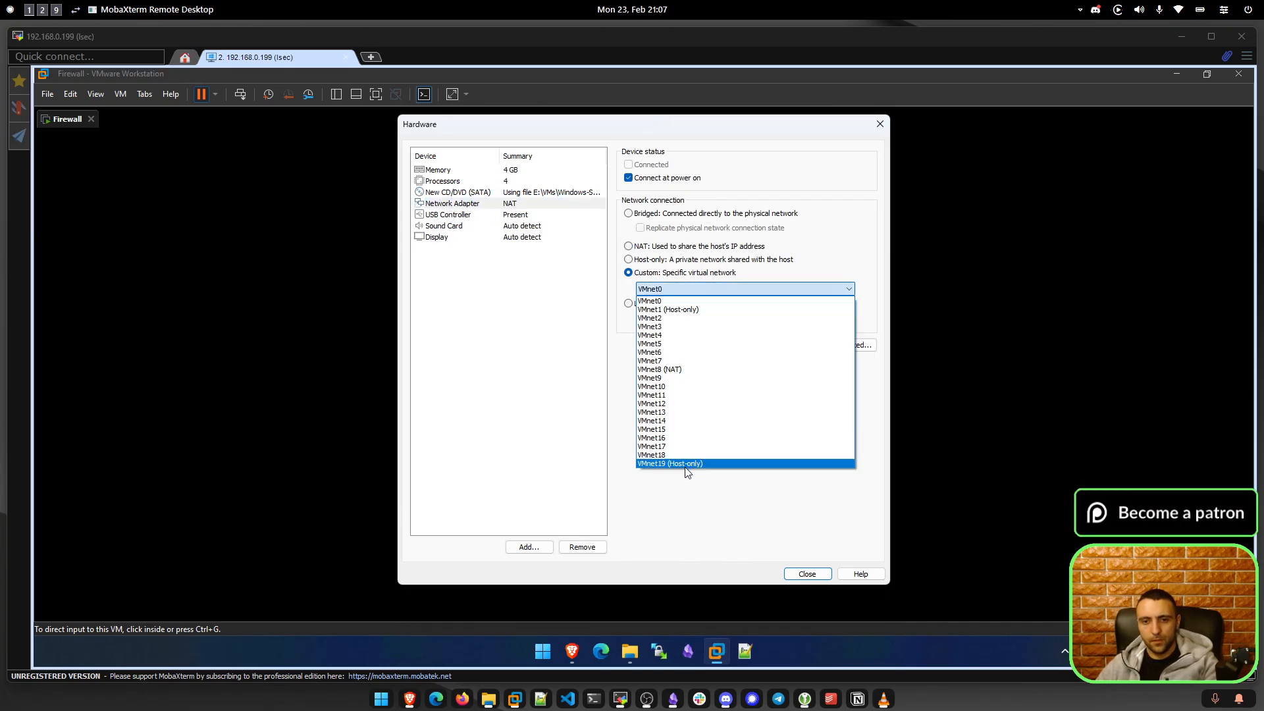
{"action": "left_click", "coordinate": [685, 464]}
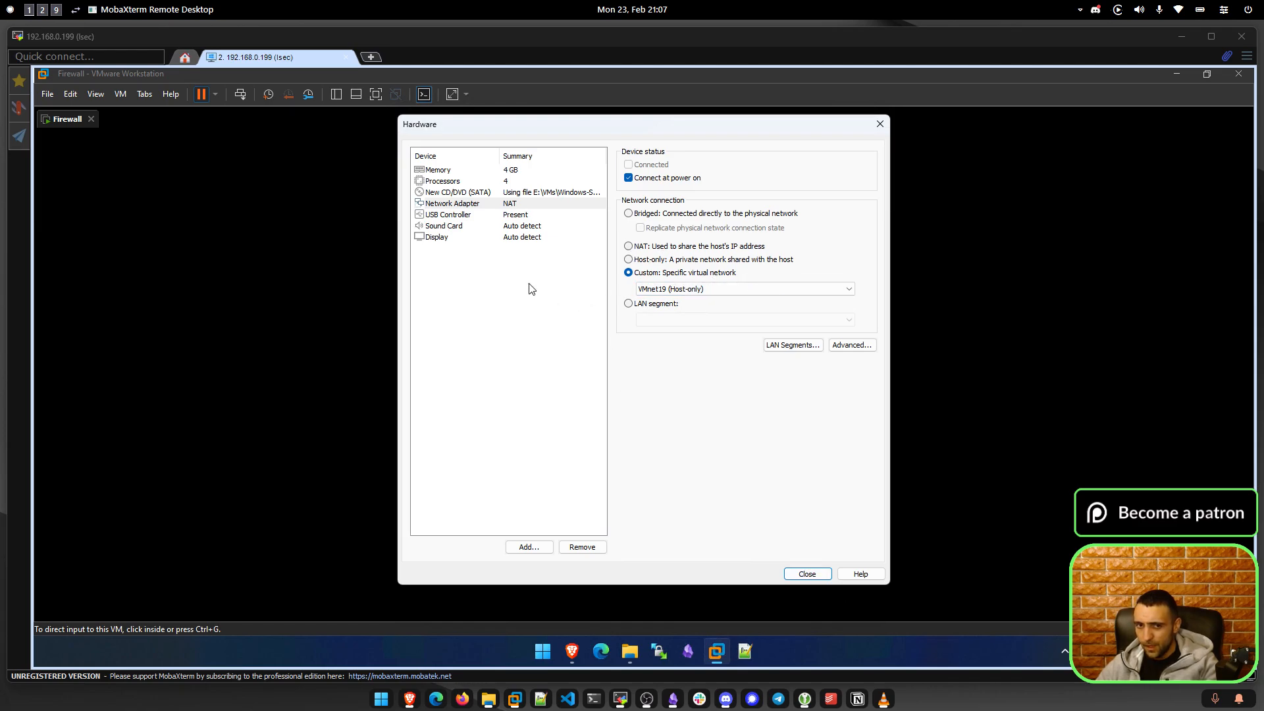
{"action": "left_click", "coordinate": [453, 237]}
{"action": "left_click", "coordinate": [511, 215]}
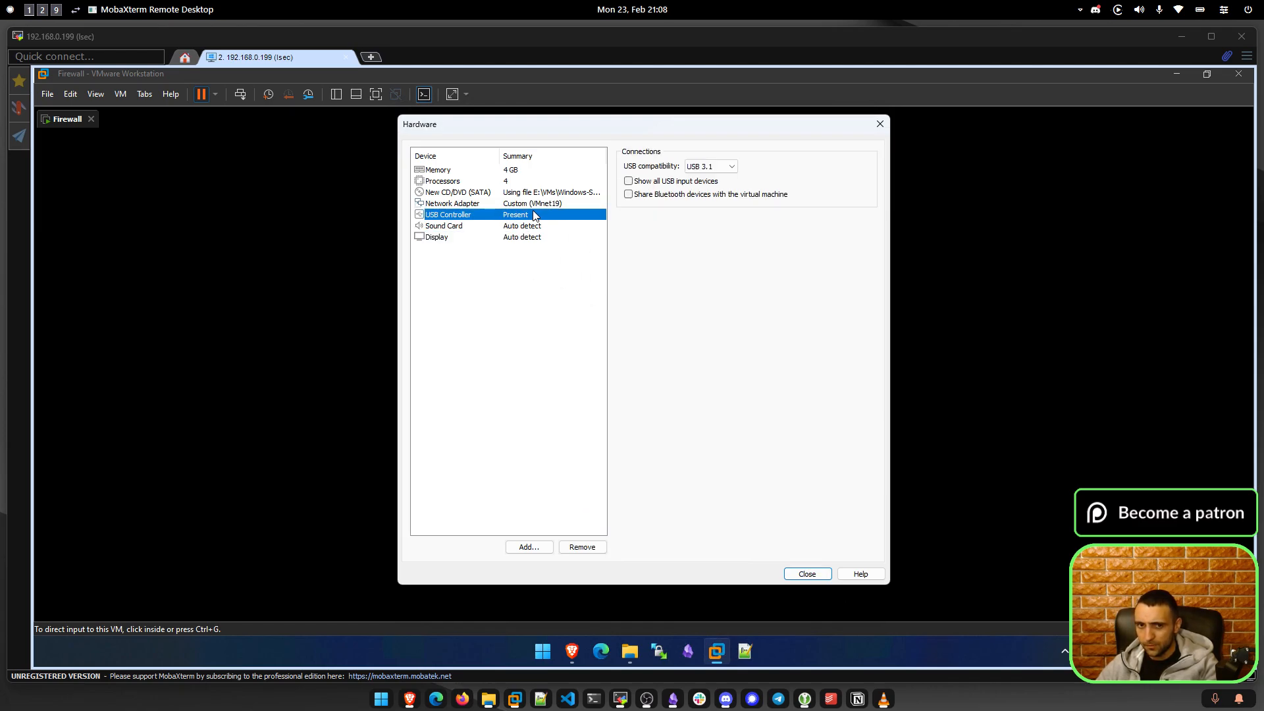
{"action": "left_click", "coordinate": [527, 204]}
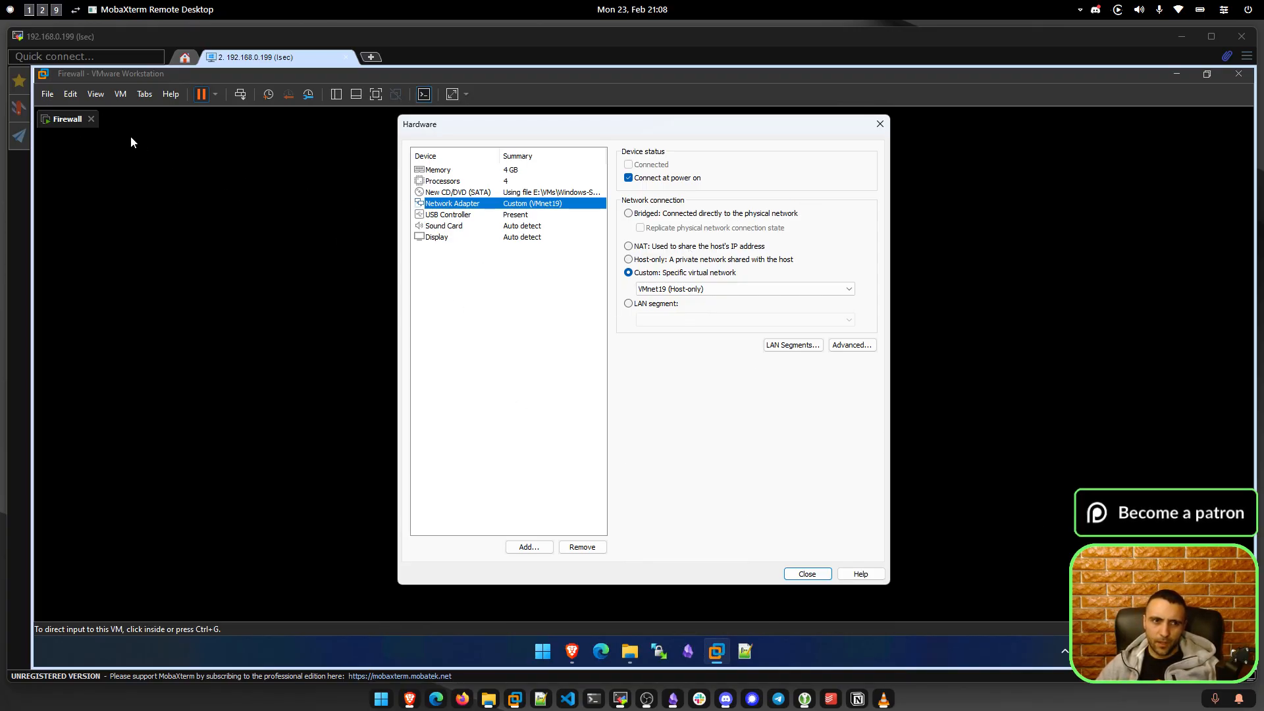
{"action": "left_click", "coordinate": [809, 575]}
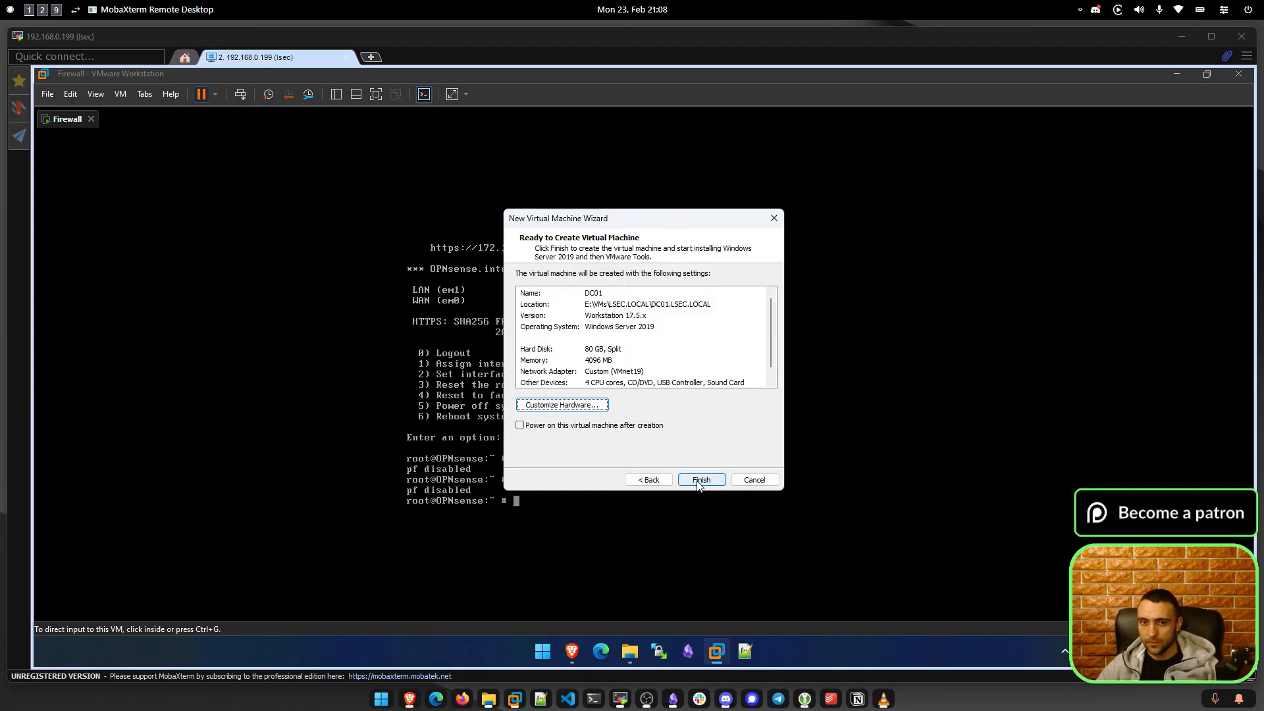
Enable power-on after creation and finish creating the DC01 virtual machine.
{"action": "left_click", "coordinate": [655, 426]}
{"action": "left_click", "coordinate": [700, 480]}
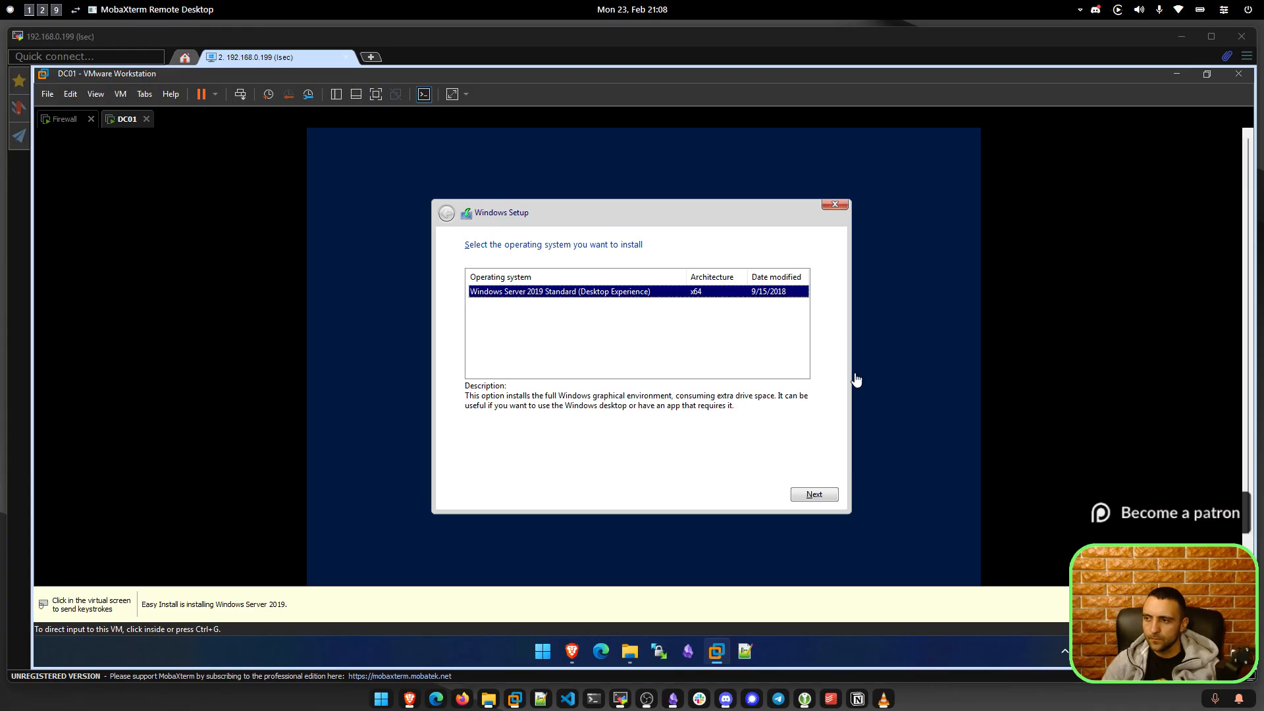
Choose Windows Server 2019 Standard (Desktop Experience) in Windows Setup and continue.
{"action": "left_click", "coordinate": [744, 355]}
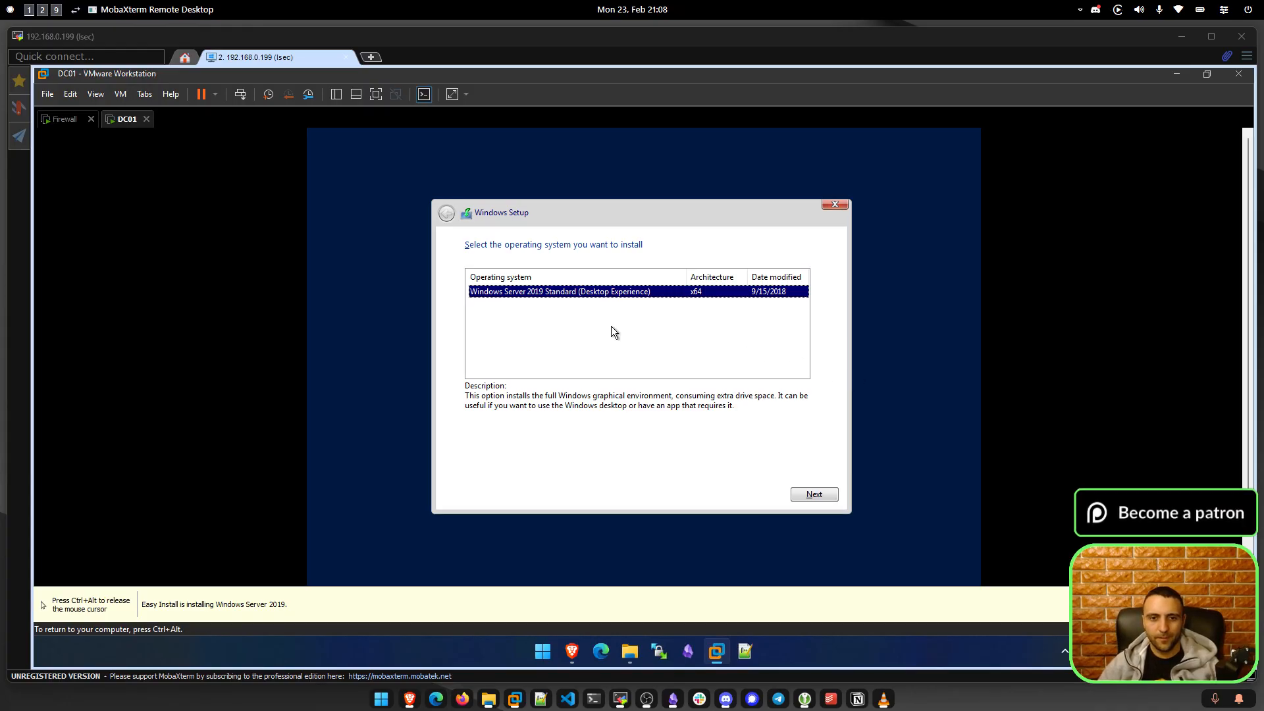
{"action": "left_click", "coordinate": [797, 494]}
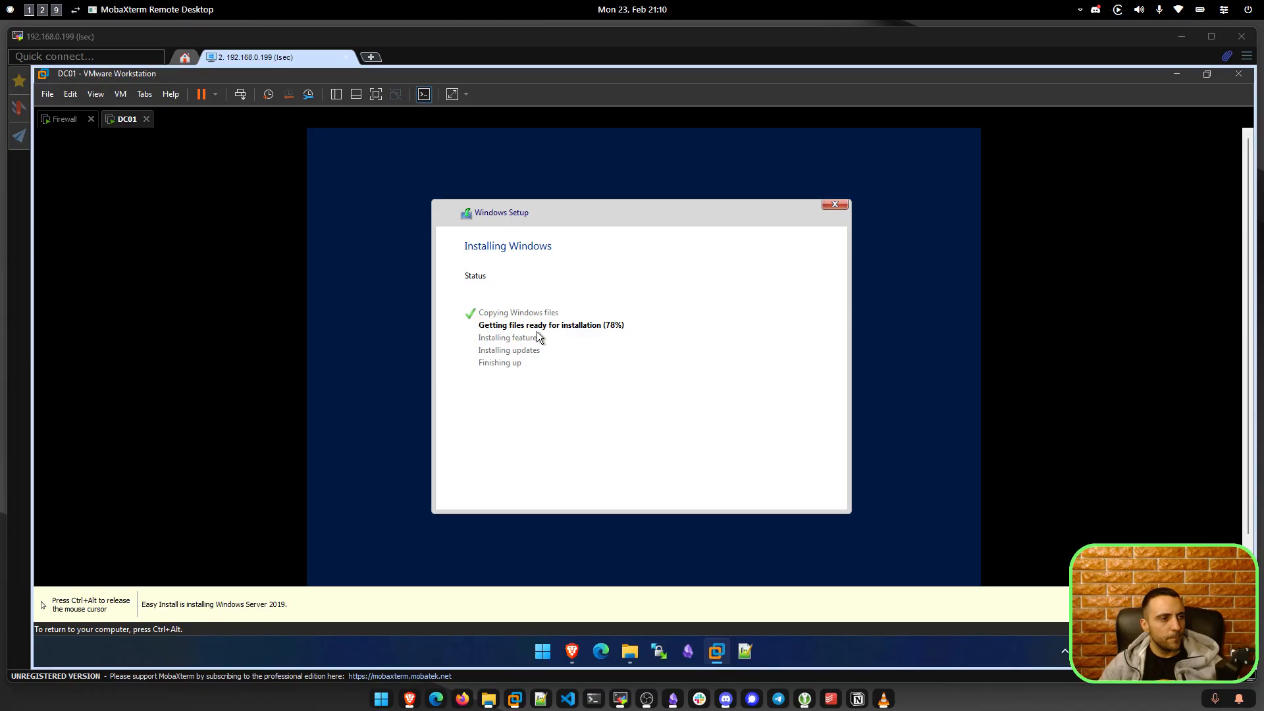
Release the mouse from DC01, then return input to the VM while setup finishes.
{"action": "key", "text": "ctrl+alt"}
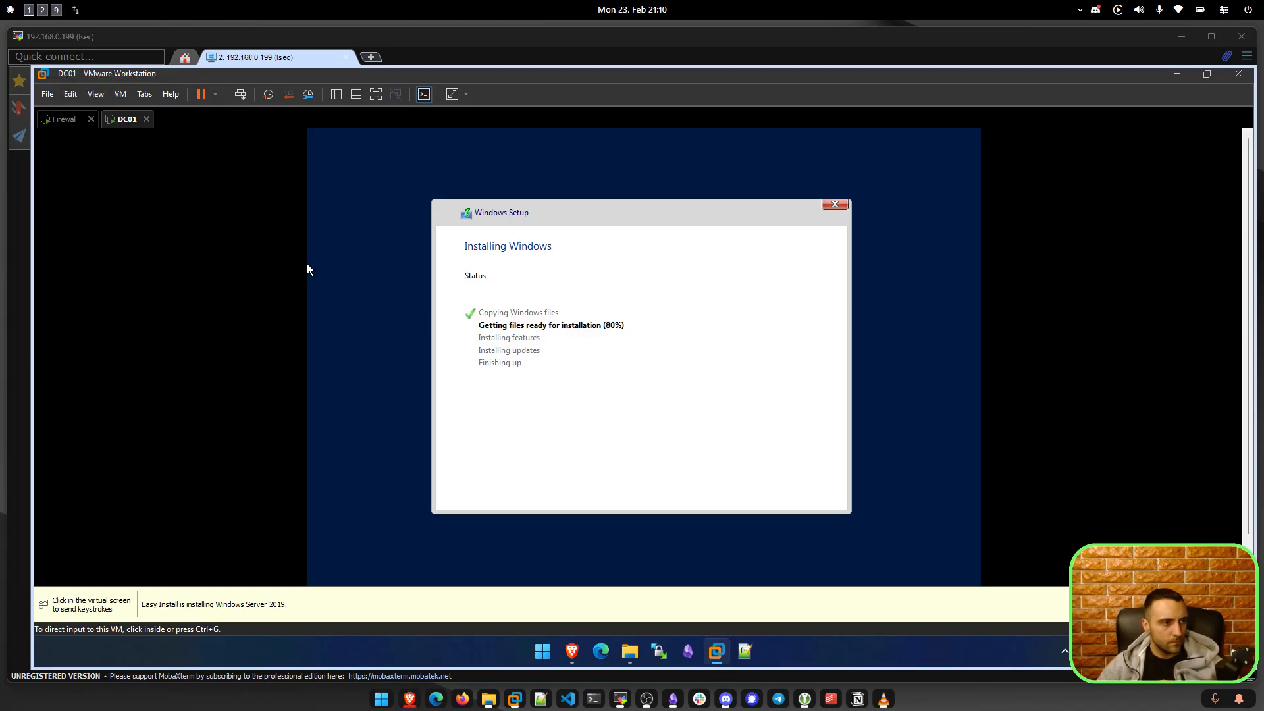
{"action": "left_click", "coordinate": [306, 264]}
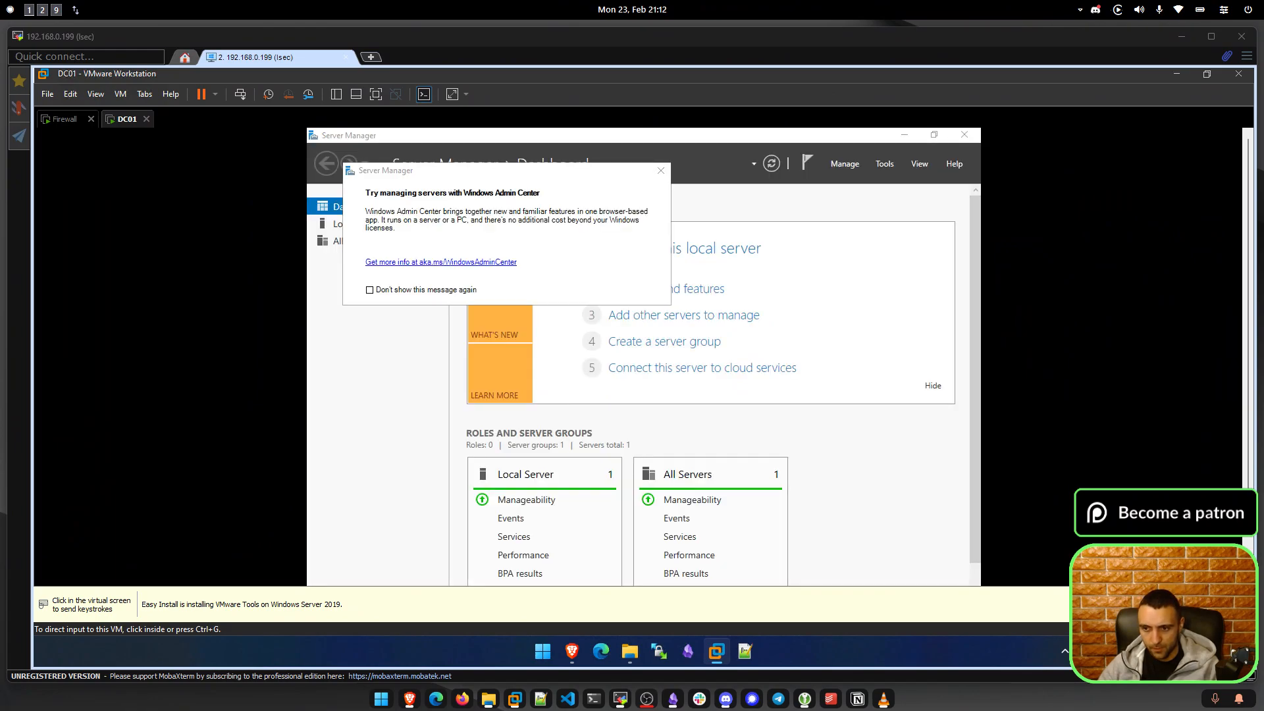
Dismiss the Windows Admin Center notice and browse Server Manager's Manage, Tools and View menus.
{"action": "left_click", "coordinate": [661, 170]}
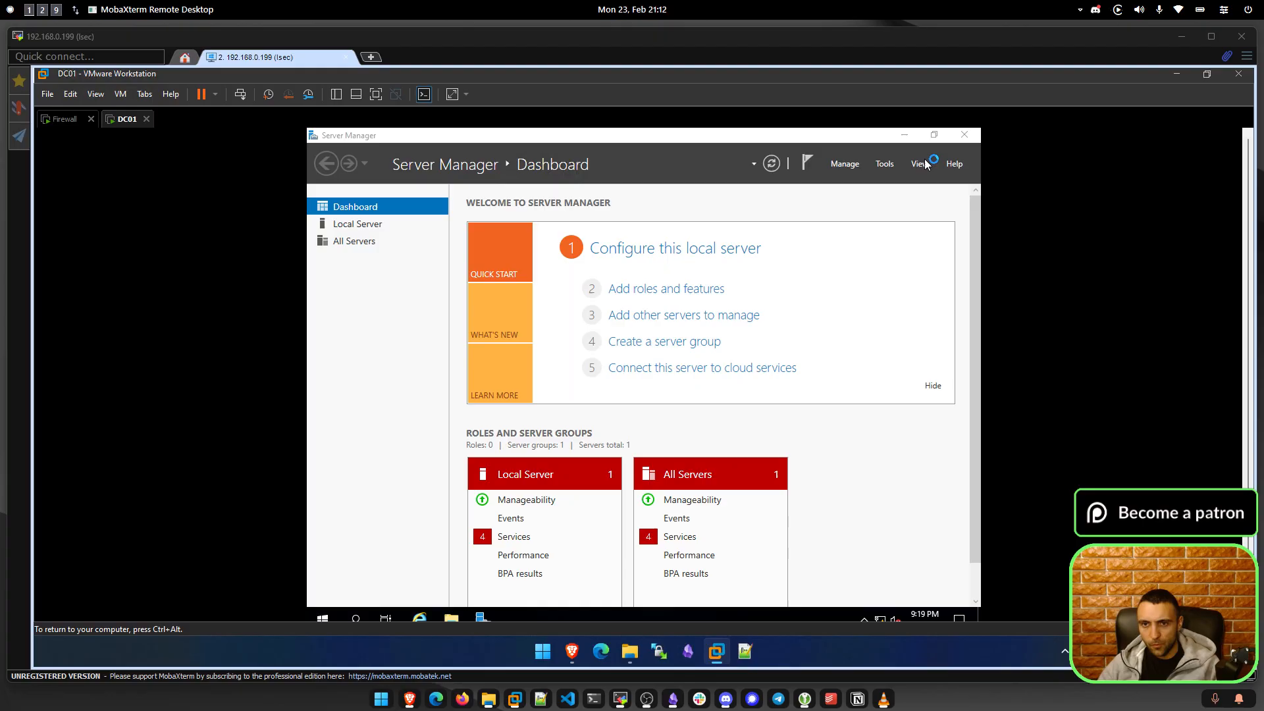
{"action": "left_click", "coordinate": [844, 165]}
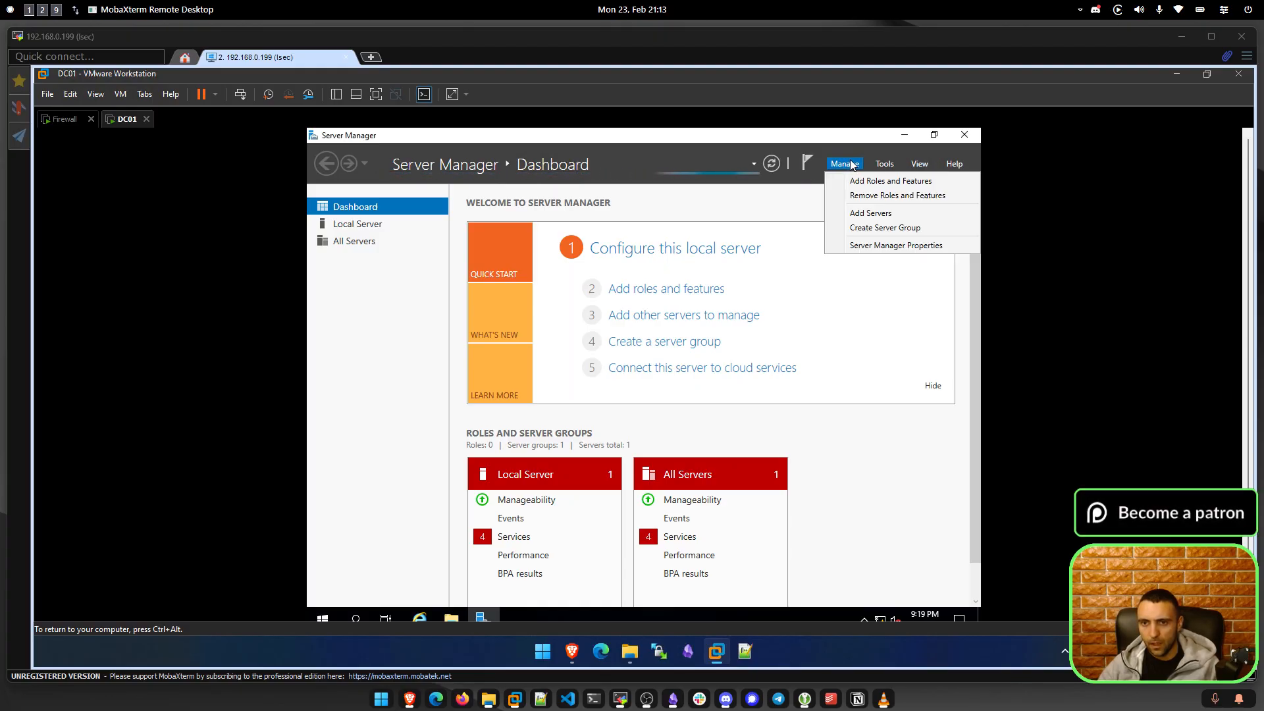
{"action": "left_click", "coordinate": [891, 164]}
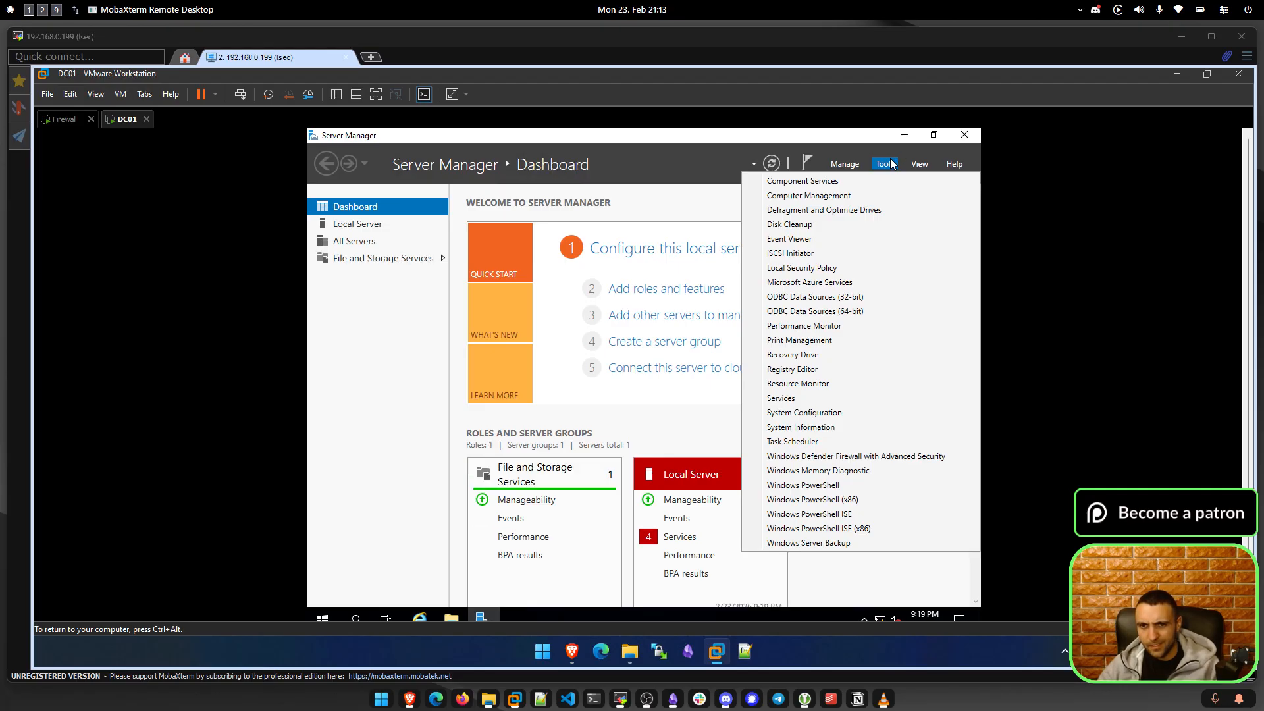
{"action": "left_click", "coordinate": [929, 164]}
{"action": "left_click", "coordinate": [902, 164]}
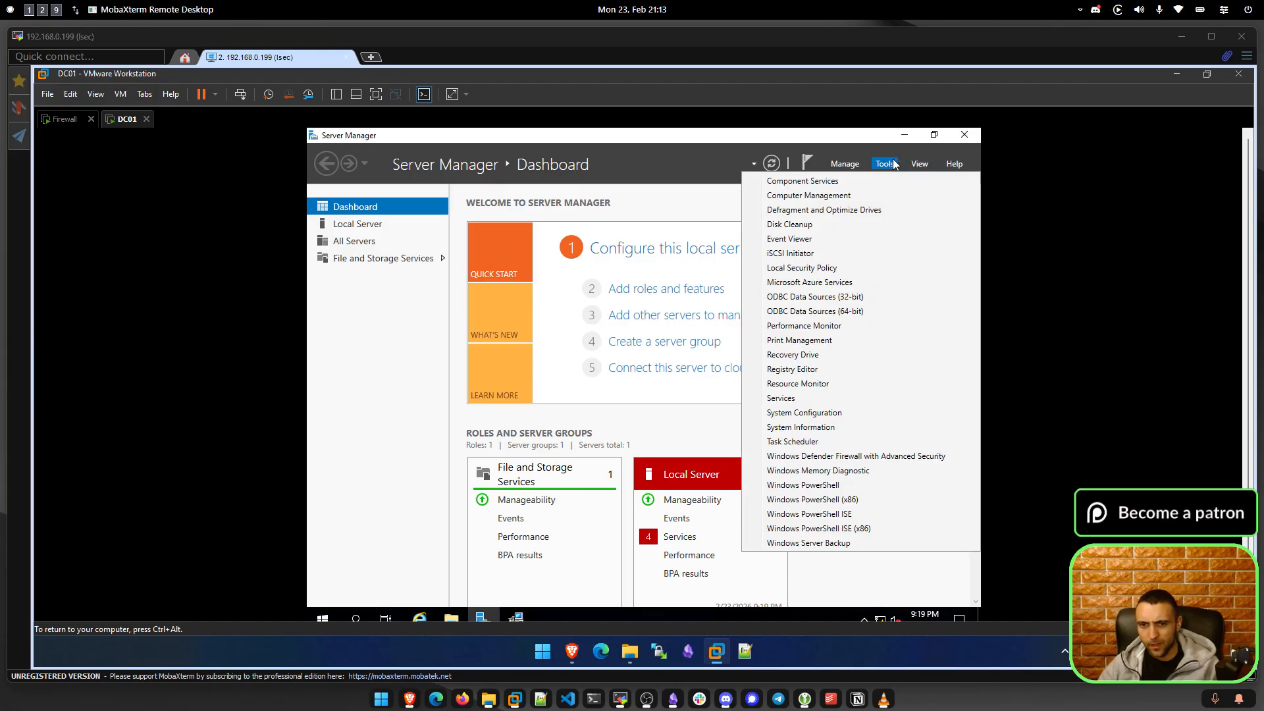
{"action": "left_click", "coordinate": [407, 320]}
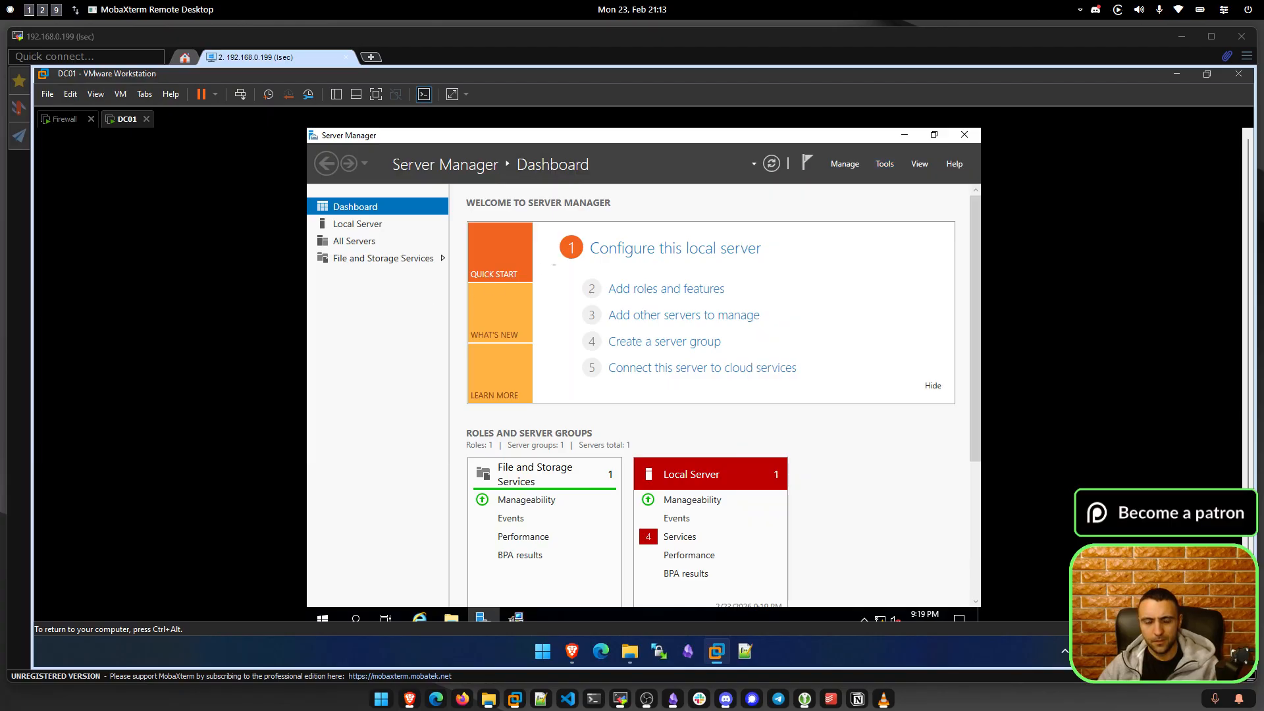
Minimize Server Manager and move the installer notice and VMware Tools Setup window aside.
{"action": "left_click", "coordinate": [904, 135]}
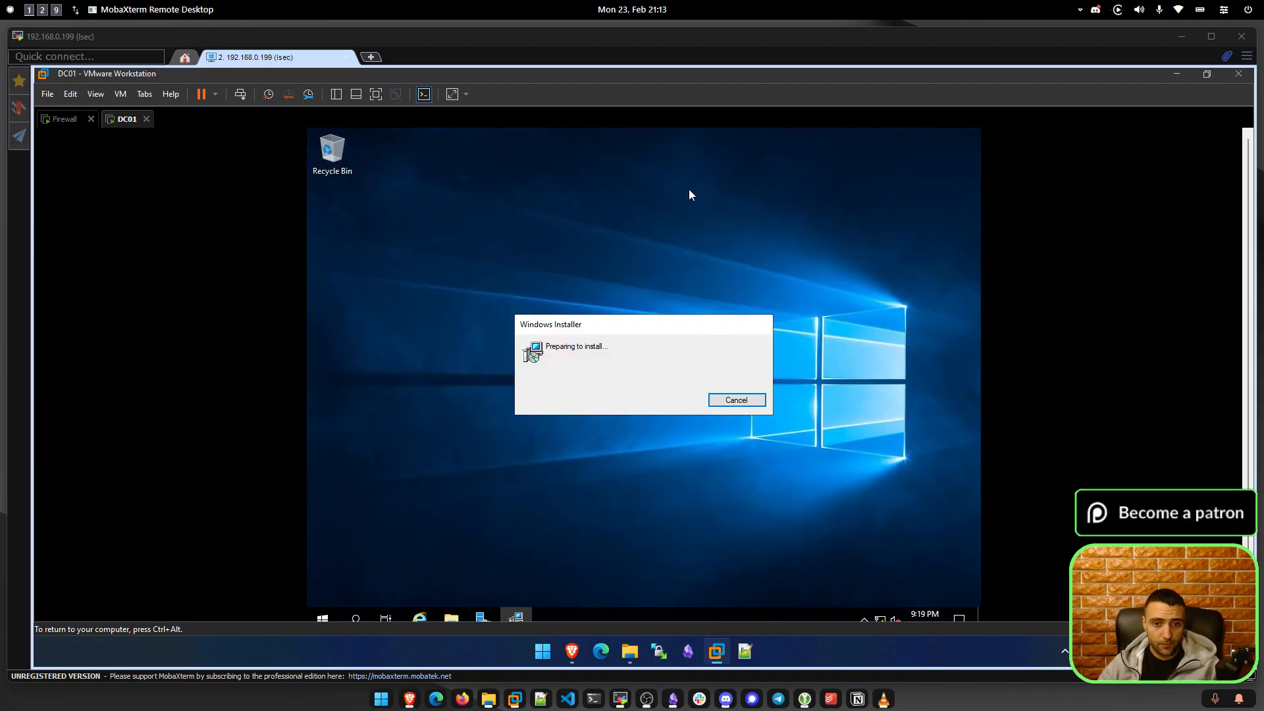
{"action": "left_click_drag", "start_coordinate": [583, 325], "coordinate": [592, 293]}
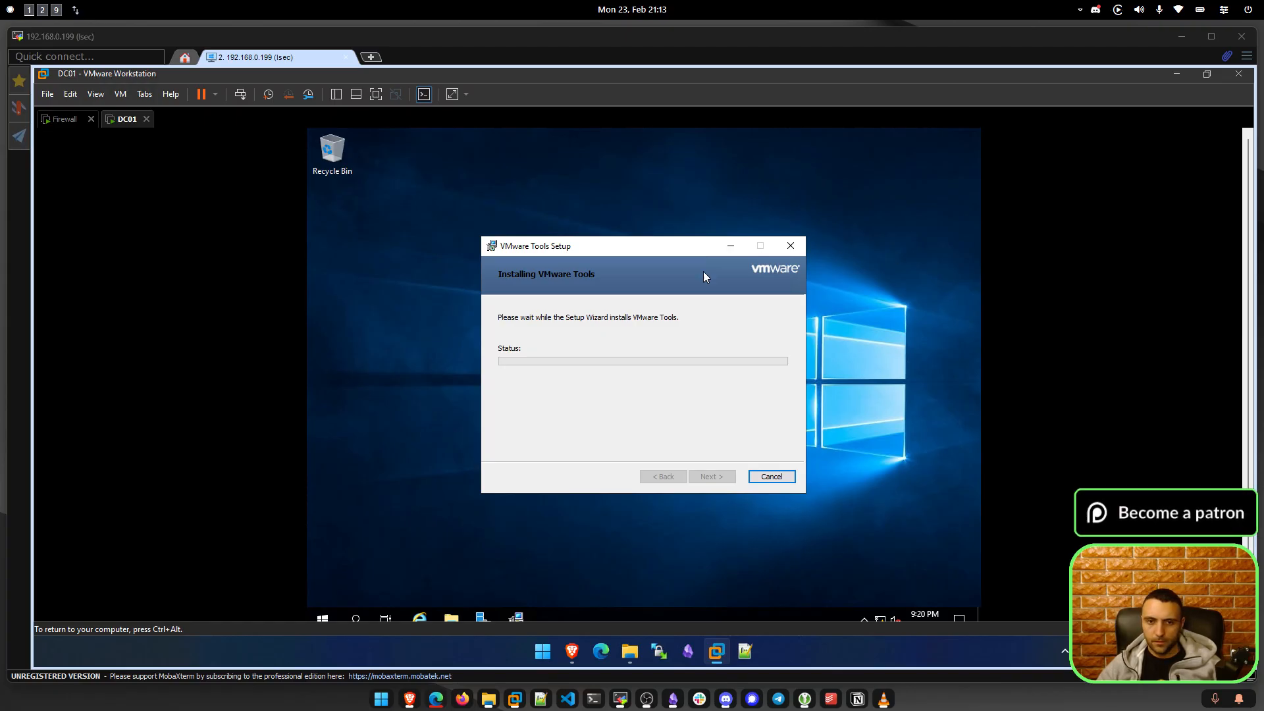
{"action": "left_click_drag", "start_coordinate": [556, 246], "coordinate": [494, 253]}
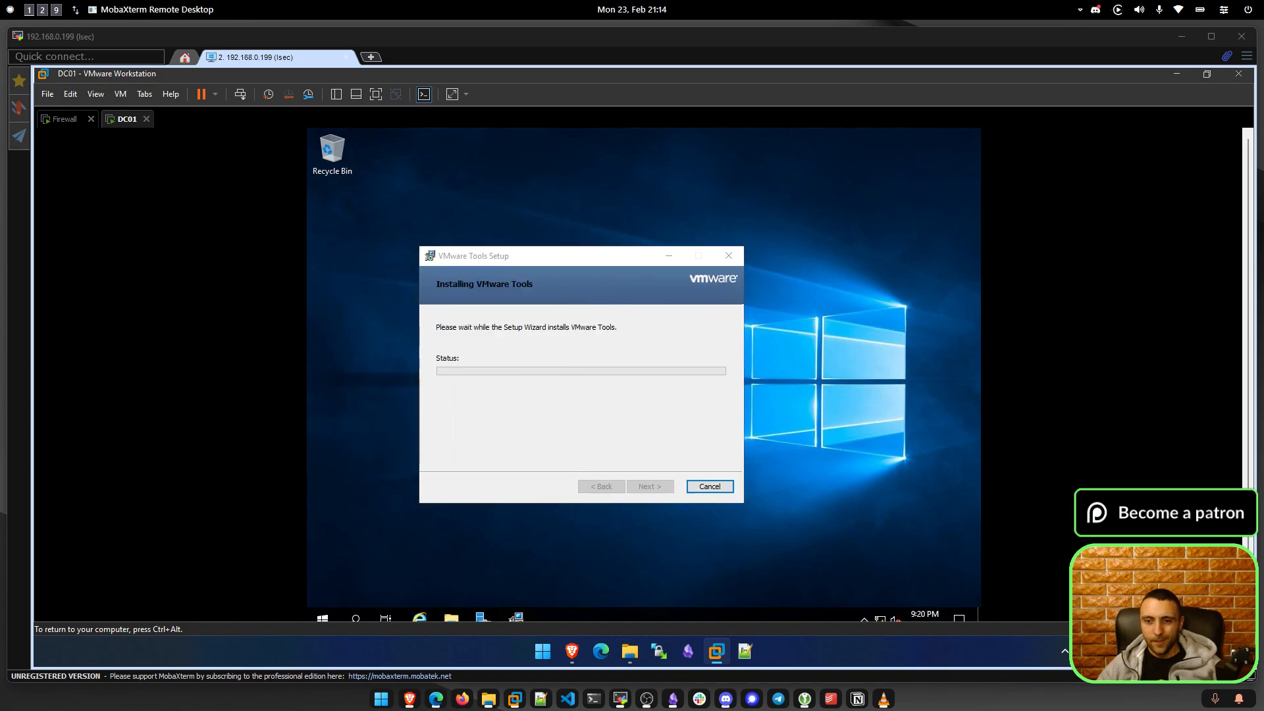
Run ipconfig in DC01's PowerShell to confirm IPv4 address 172.16.254.157.
{"action": "left_click", "coordinate": [322, 617]}
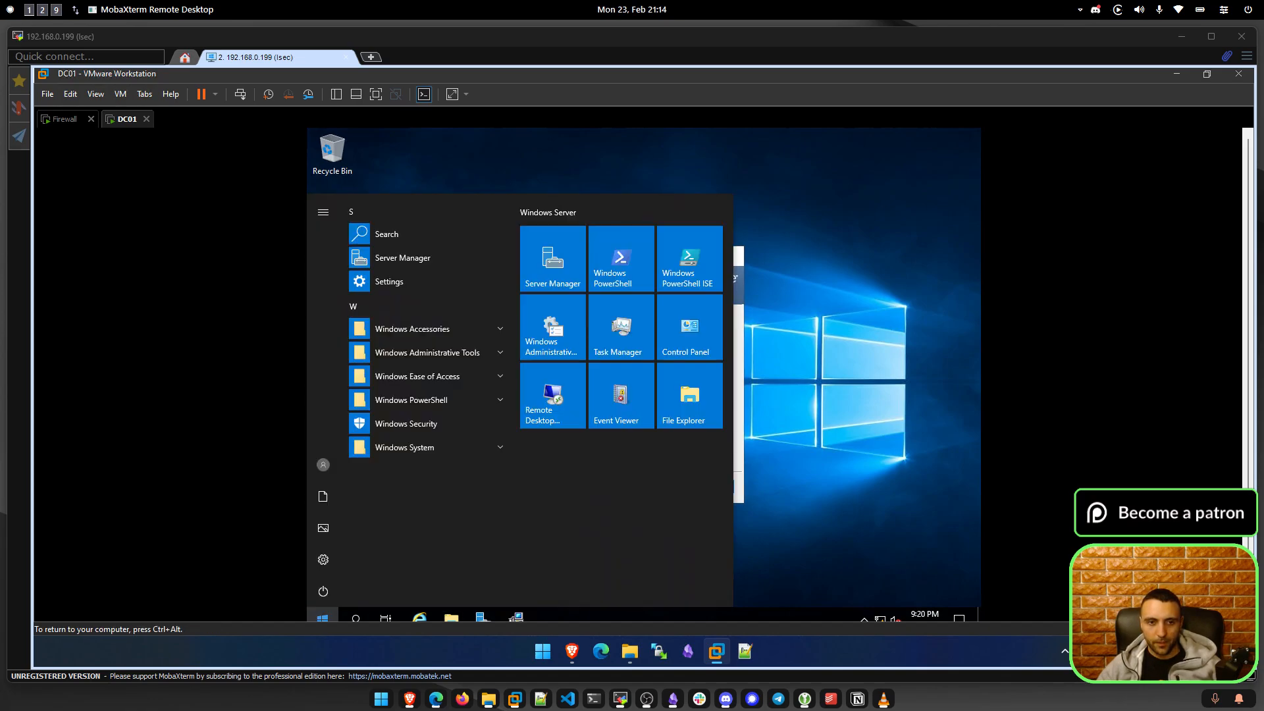
{"action": "left_click", "coordinate": [610, 243]}
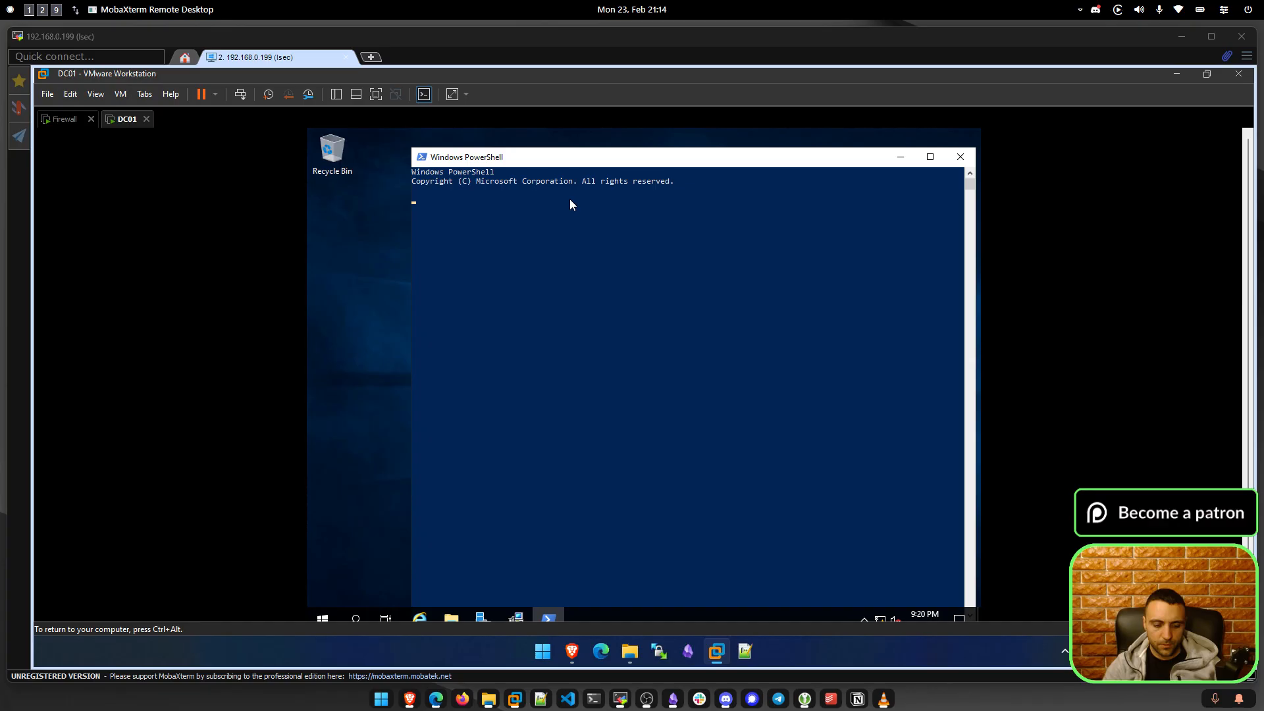
{"action": "type", "text": "ipconfig"}
{"action": "key", "text": "Return"}
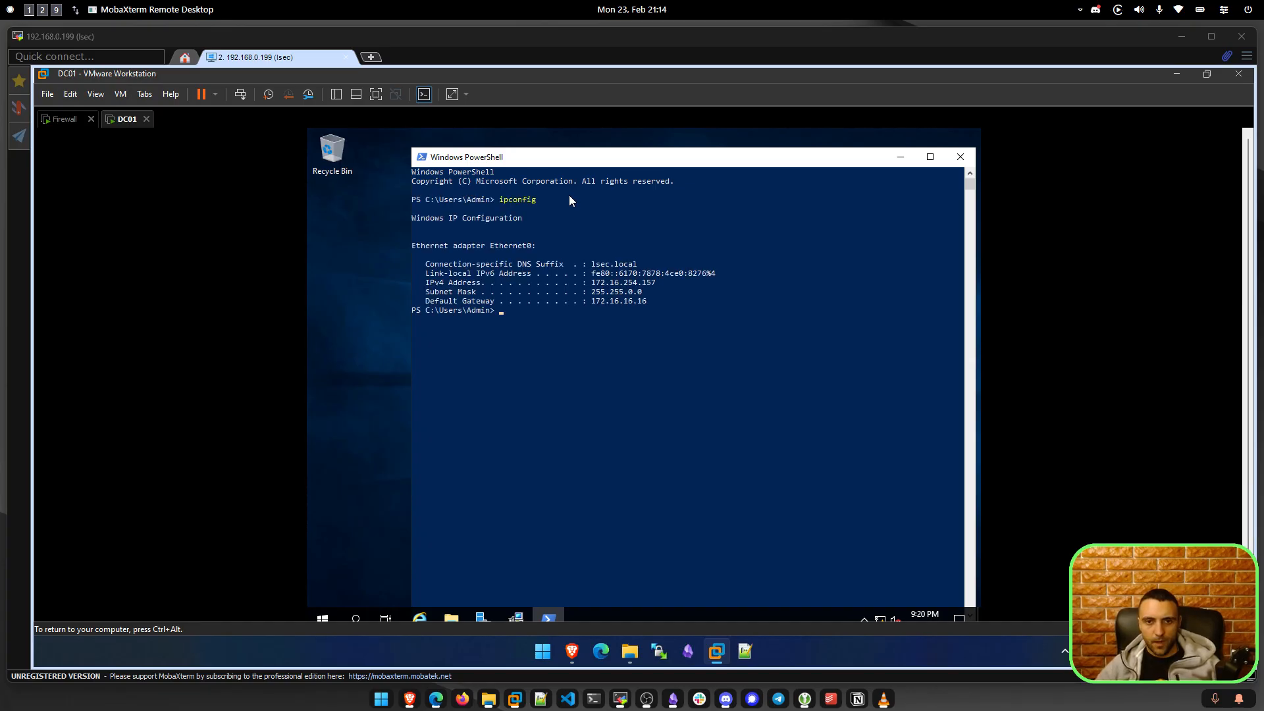
{"action": "left_click_drag", "start_coordinate": [591, 282], "coordinate": [650, 283]}
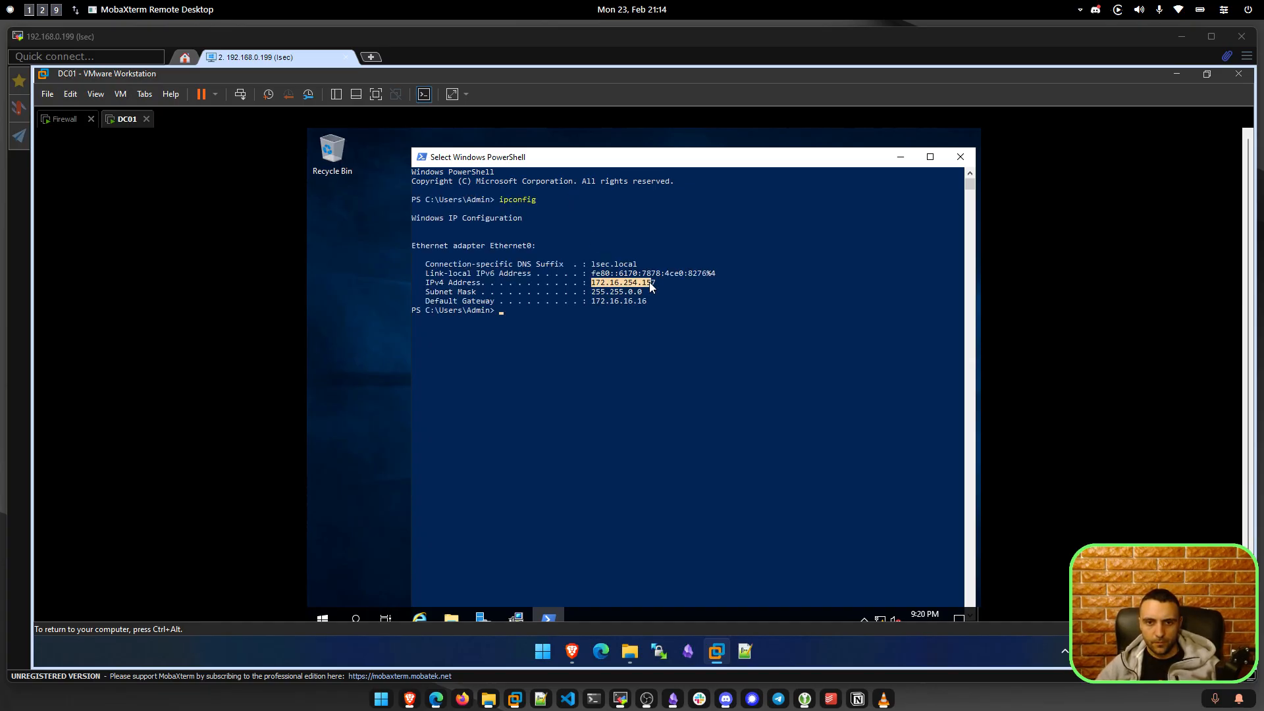
{"action": "left_click", "coordinate": [662, 302]}
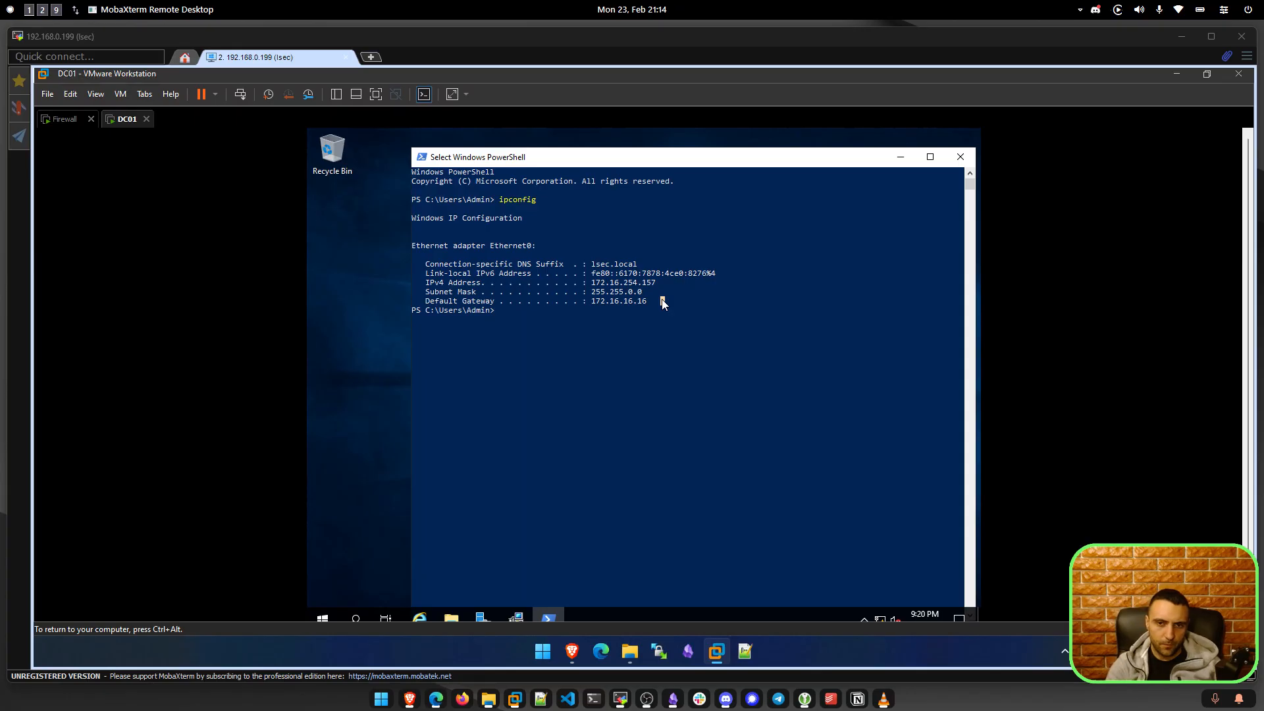
Ping gateway 172.16.16.16 repeatedly, confirming replies, and stop each run with Ctrl+C.
{"action": "type", "text": "ping 172."}
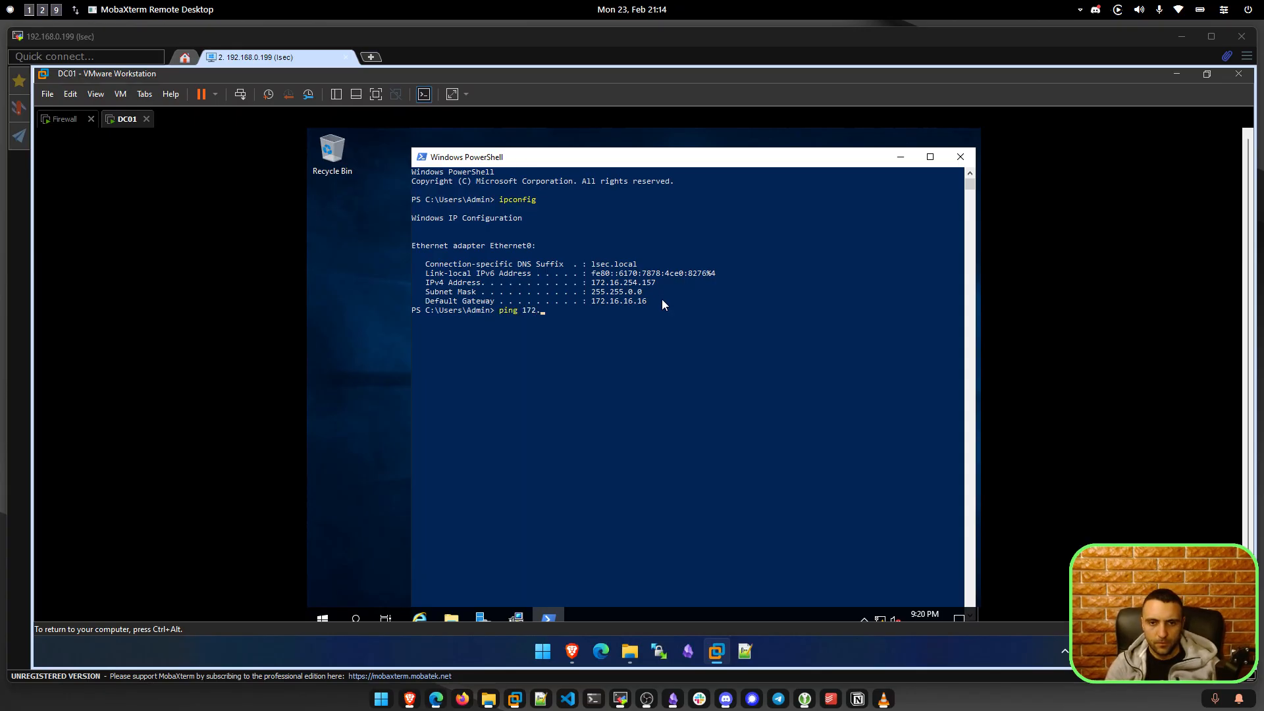
{"action": "type", "text": "16.16.16"}
{"action": "key", "text": "Return"}
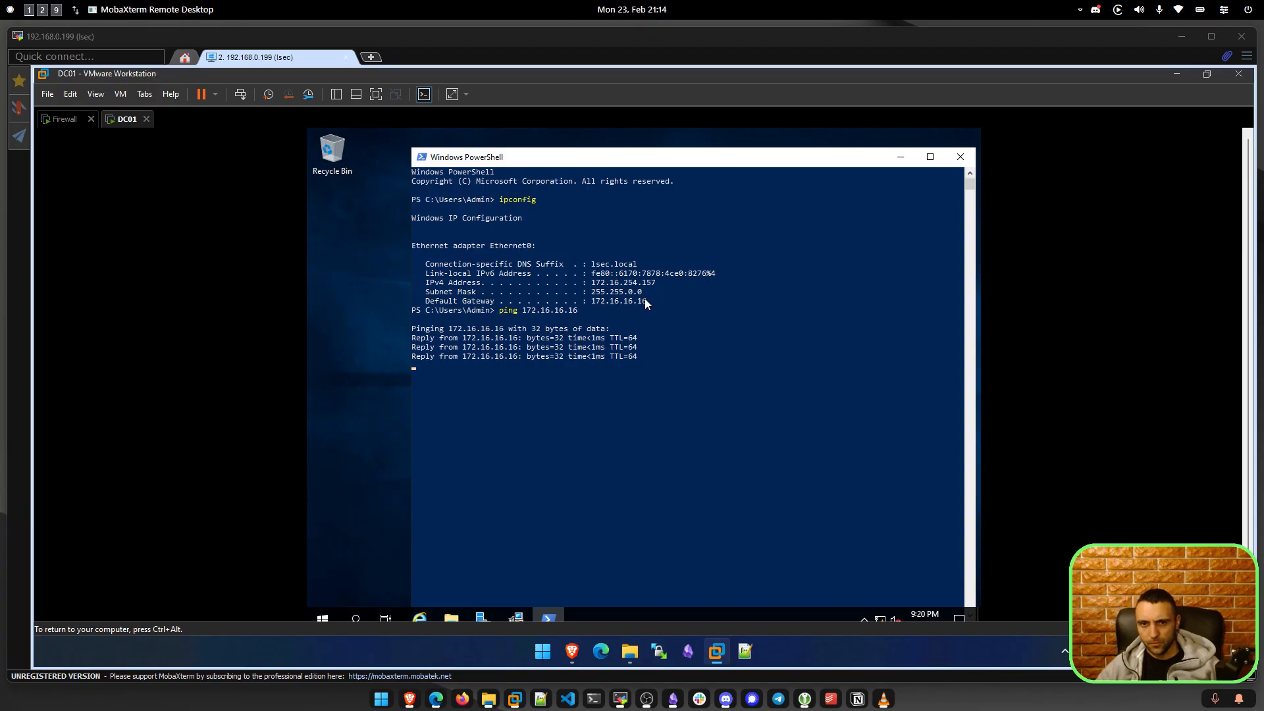
{"action": "key", "text": "Up"}
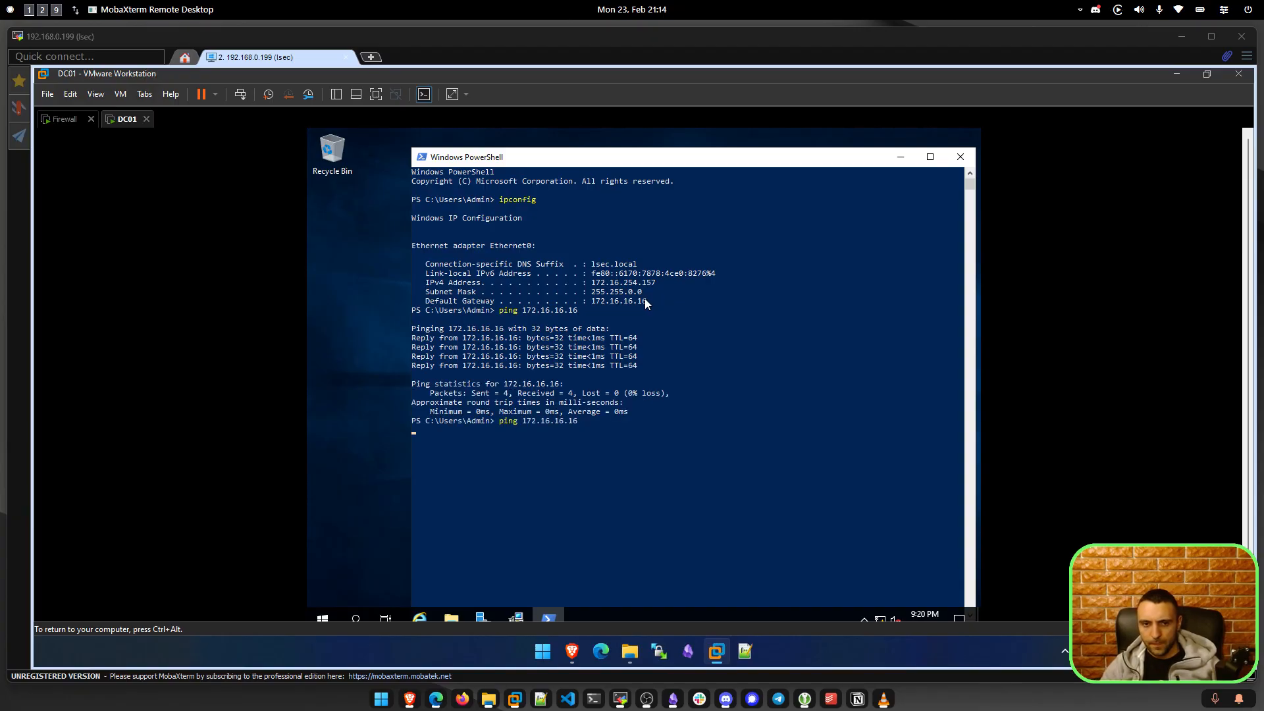
{"action": "key", "text": "Return"}
{"action": "left_click_drag", "start_coordinate": [628, 292], "coordinate": [656, 287]}
{"action": "left_click", "coordinate": [630, 283]}
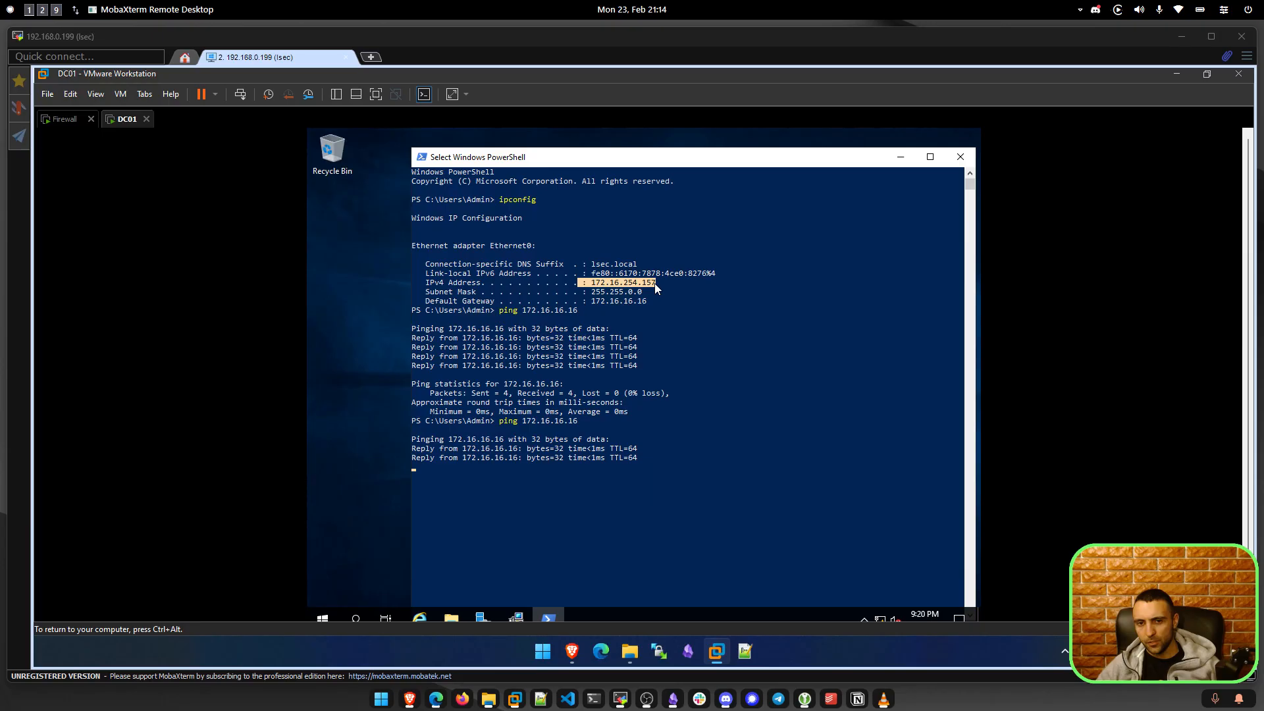
{"action": "left_click", "coordinate": [655, 283]}
{"action": "key", "text": "ctrl+c"}
{"action": "key", "text": "ctrl+c"}
{"action": "key", "text": "ctrl+c"}
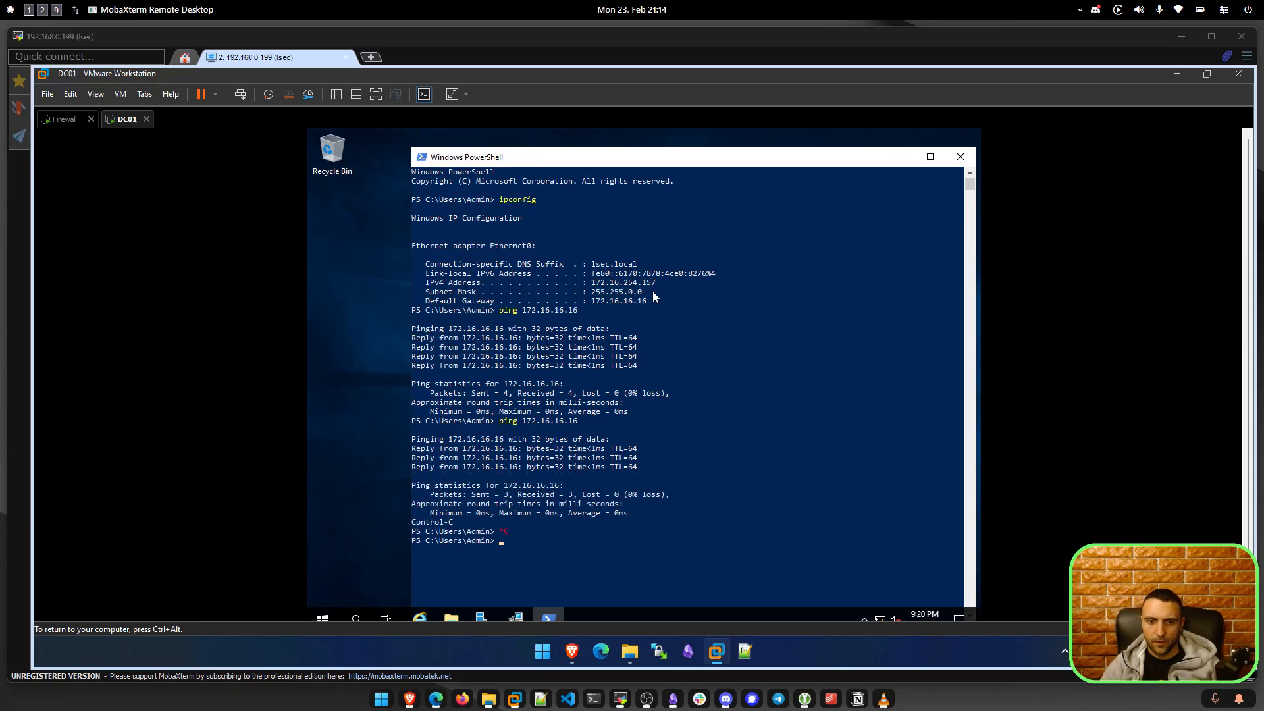
{"action": "key", "text": "Up"}
{"action": "key", "text": "Return"}
{"action": "key", "text": "ctrl+c"}
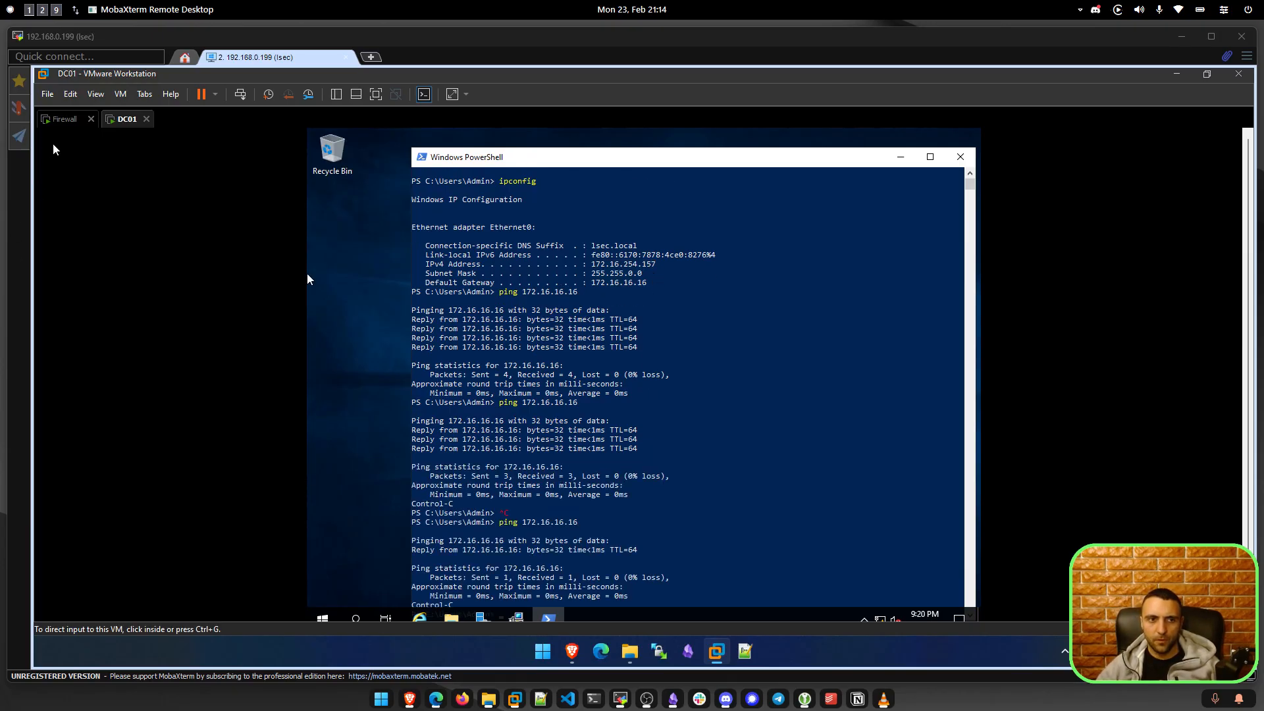
{"action": "left_click", "coordinate": [741, 320]}
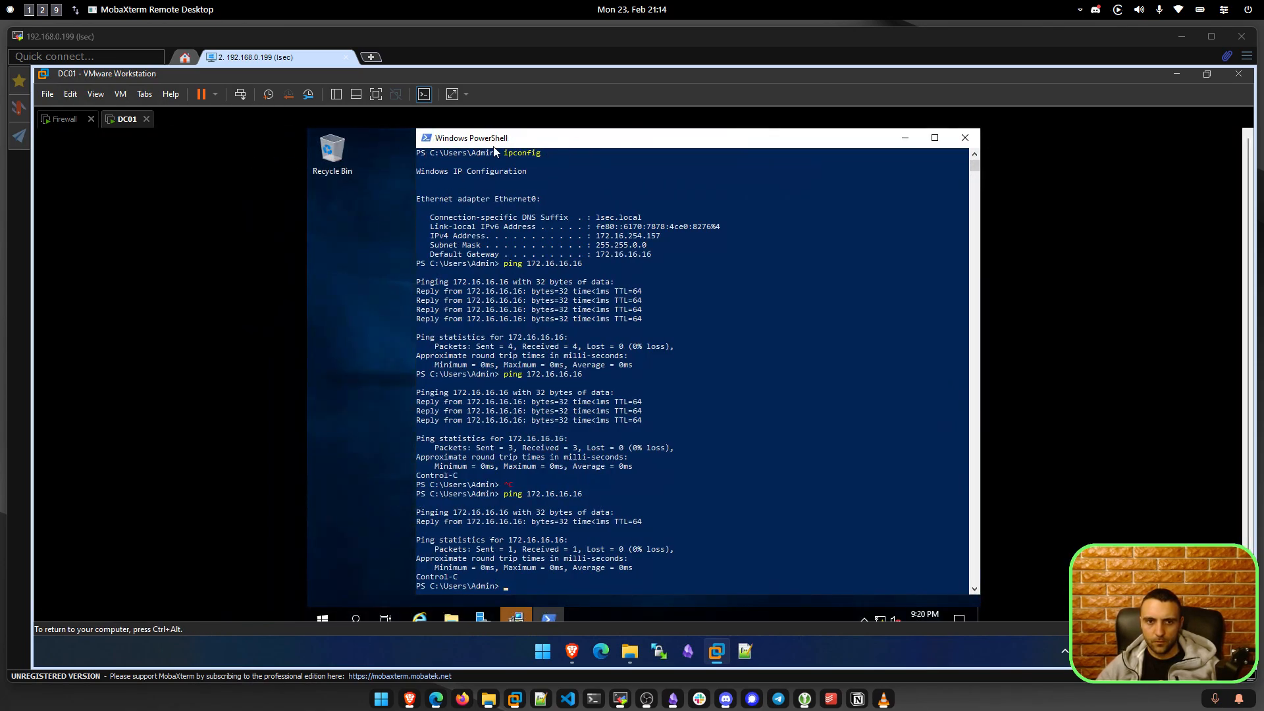
Accept the VMware Tools restart prompt to reboot DC01, then bring the Claude chat over the VM.
{"action": "left_click", "coordinate": [457, 258]}
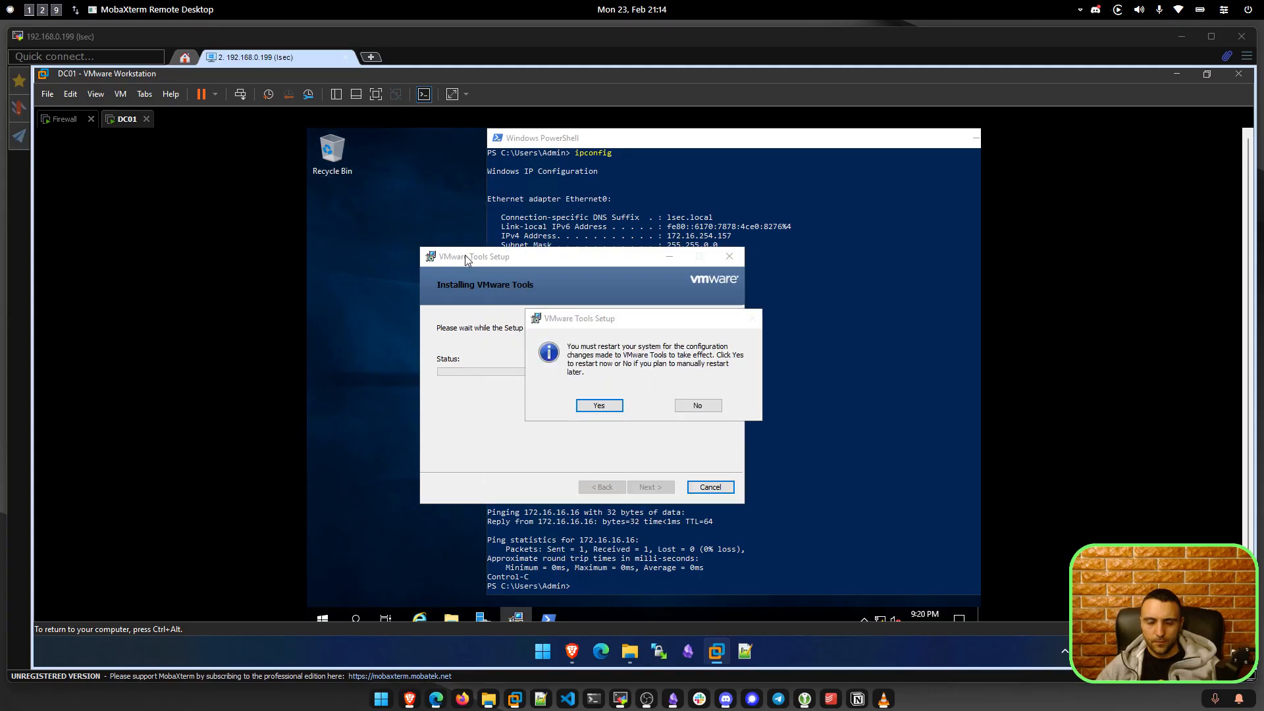
{"action": "left_click", "coordinate": [599, 405]}
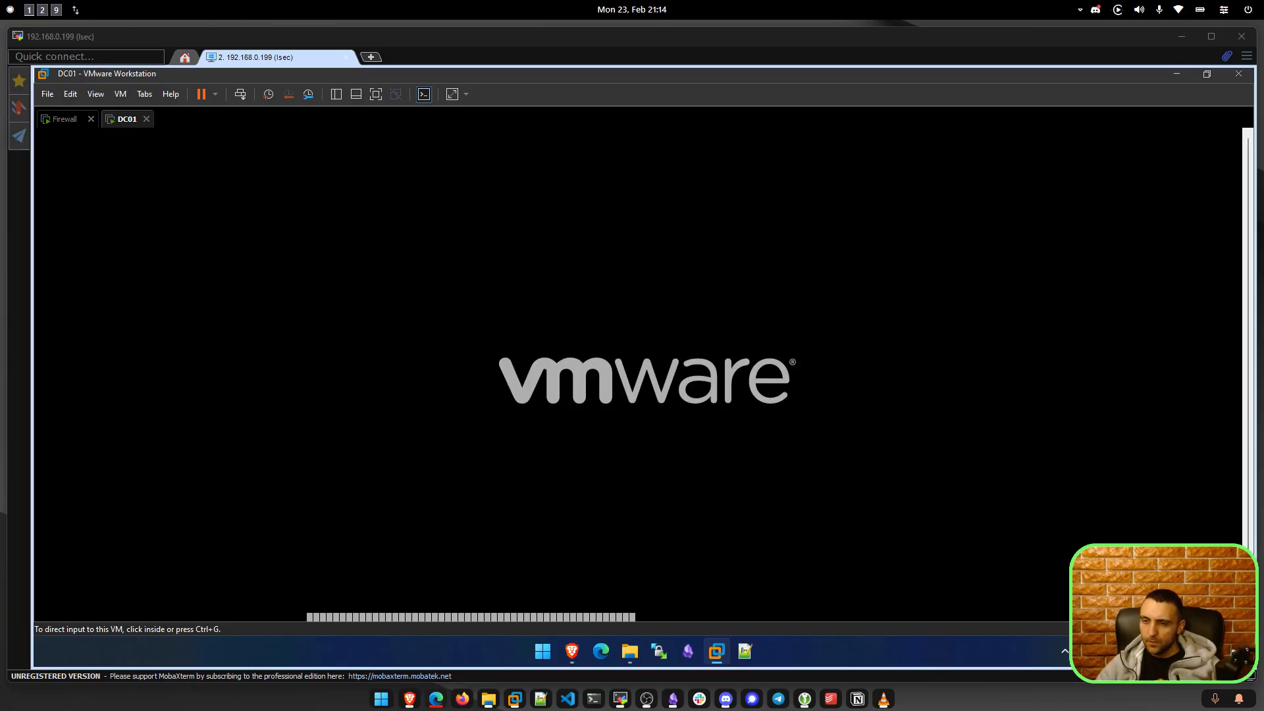
{"action": "left_click_drag", "start_coordinate": [692, 1], "coordinate": [830, 141]}
Ask Claude for a PowerShell script promoting Windows Server 2019 to DC, with domain-name argument, DNS and ADIDNS.
{"action": "left_click", "coordinate": [797, 390]}
{"action": "type", "text": "H"}
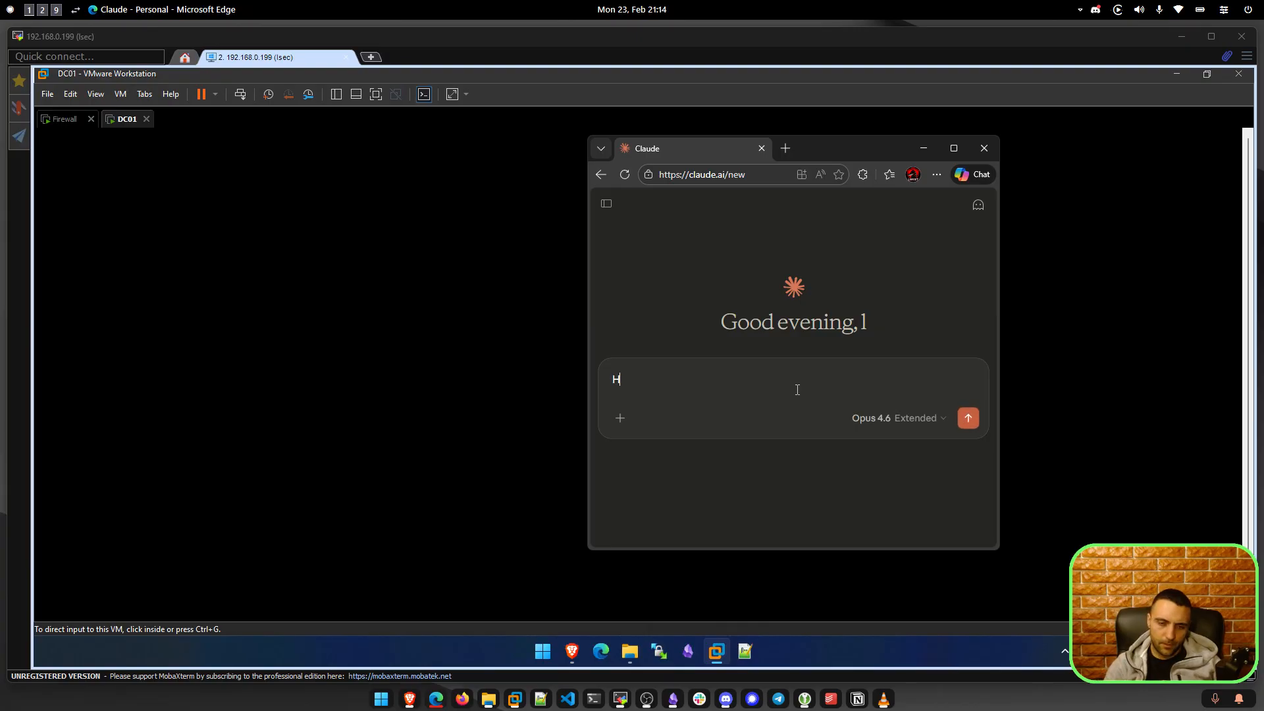
{"action": "type", "text": "ello,"}
{"action": "key", "text": "BackSpace"}
{"action": "key", "text": "BackSpace"}
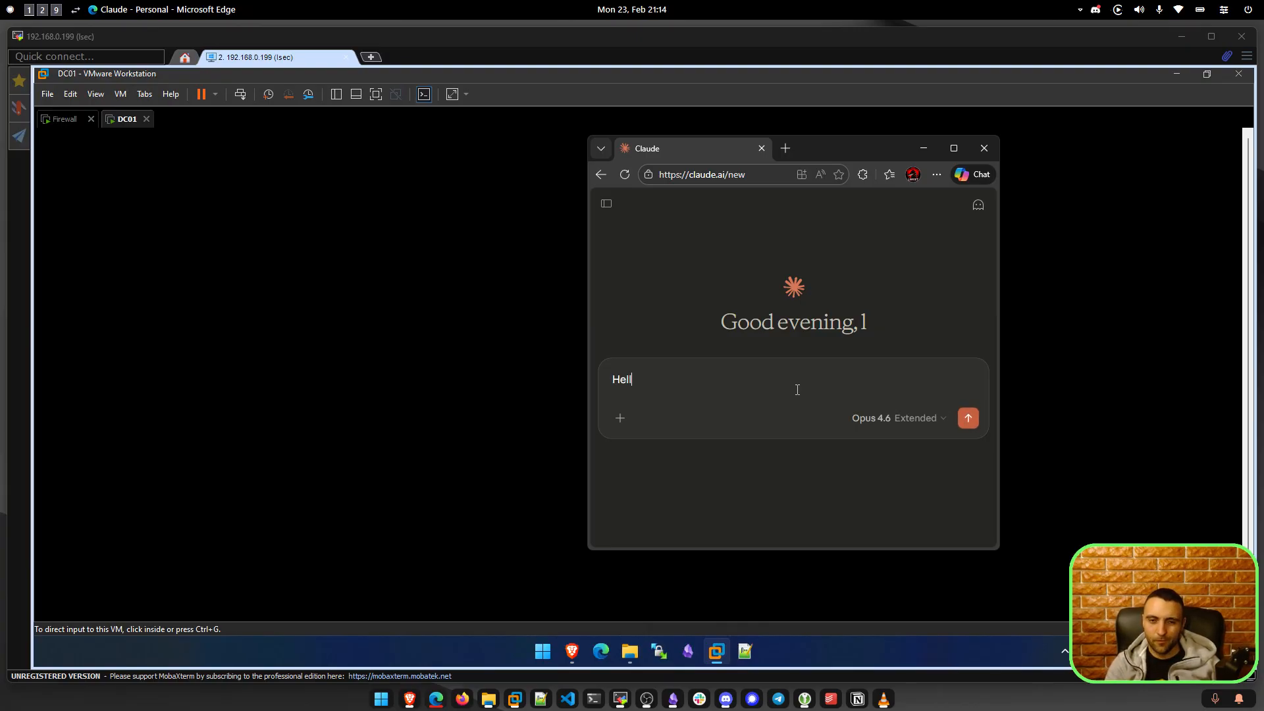
{"action": "type", "text": "o"}
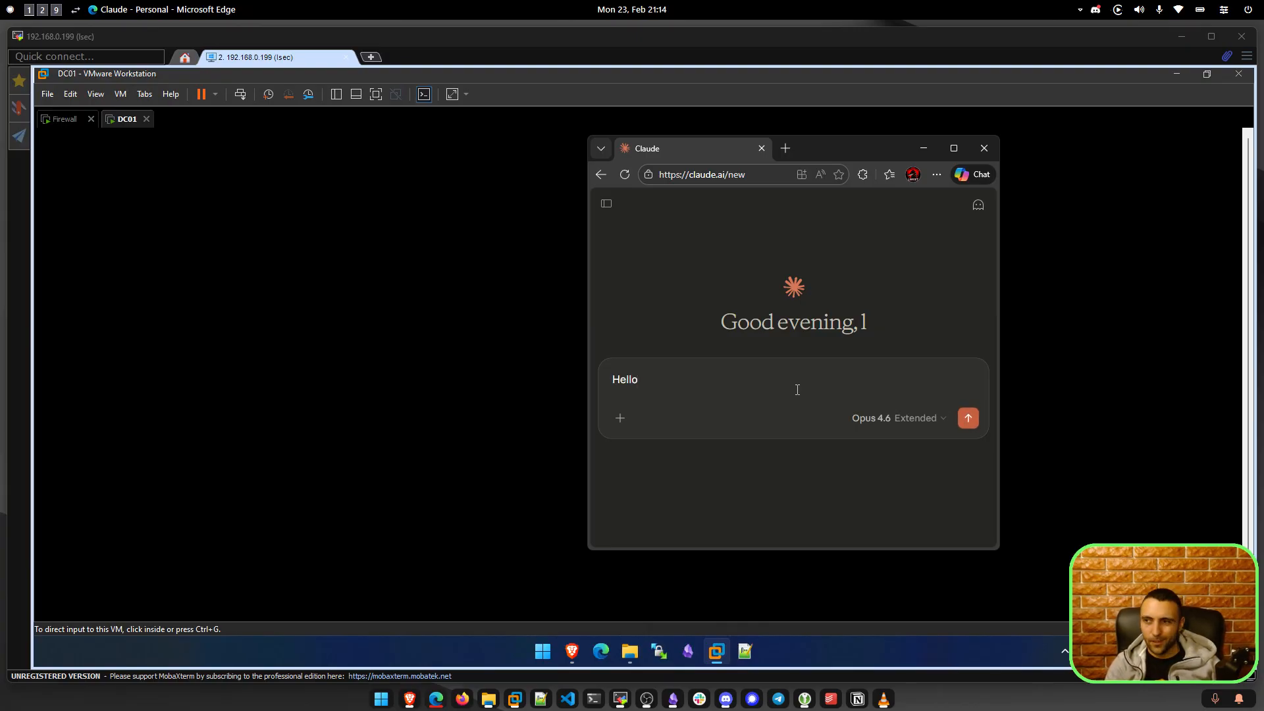
{"action": "type", "text": " ,"}
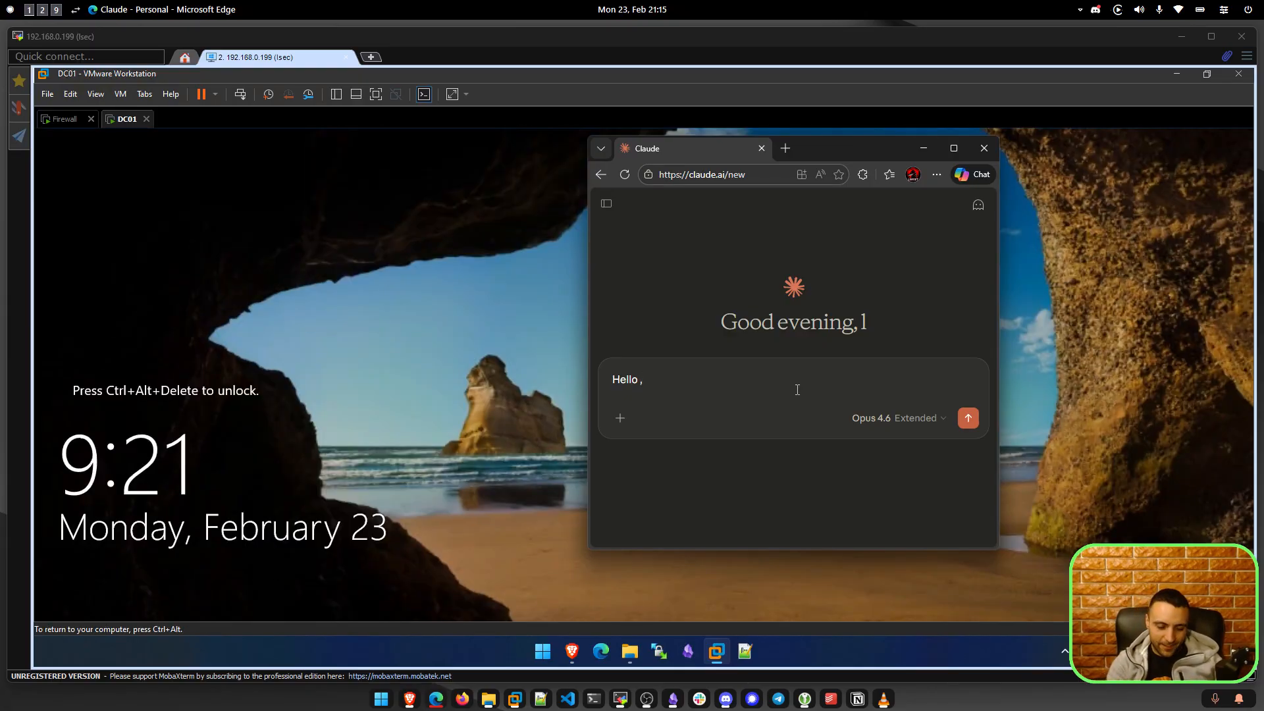
{"action": "type", "text": " I want to b"}
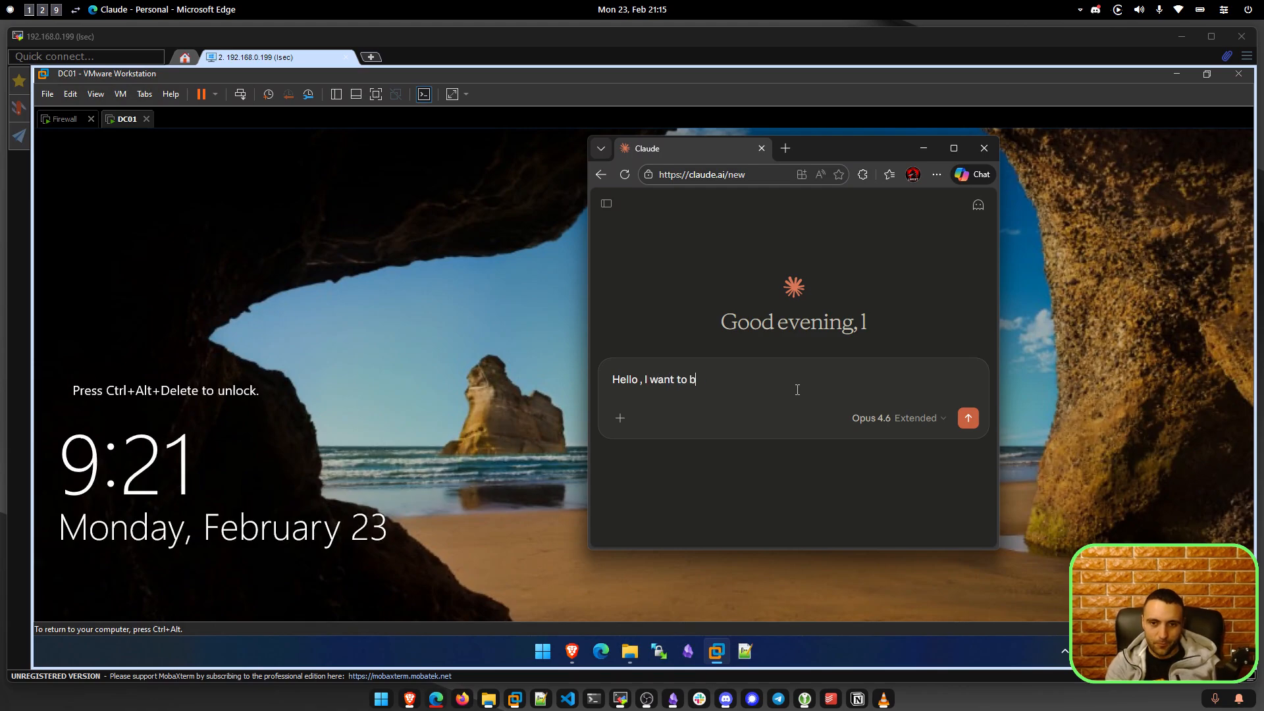
{"action": "type", "text": "uild intnal"}
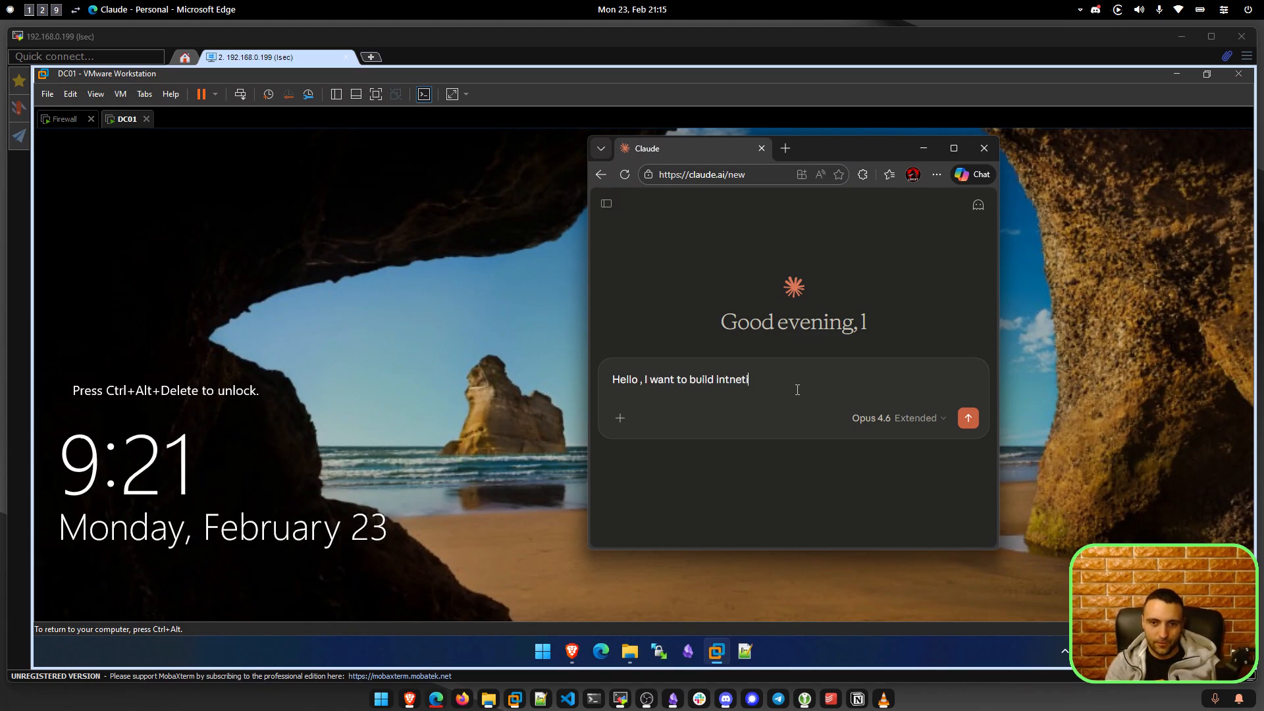
{"action": "key", "text": "BackSpace"}
{"action": "key", "text": "BackSpace"}
{"action": "key", "text": "BackSpace"}
{"action": "type", "text": "entionally v"}
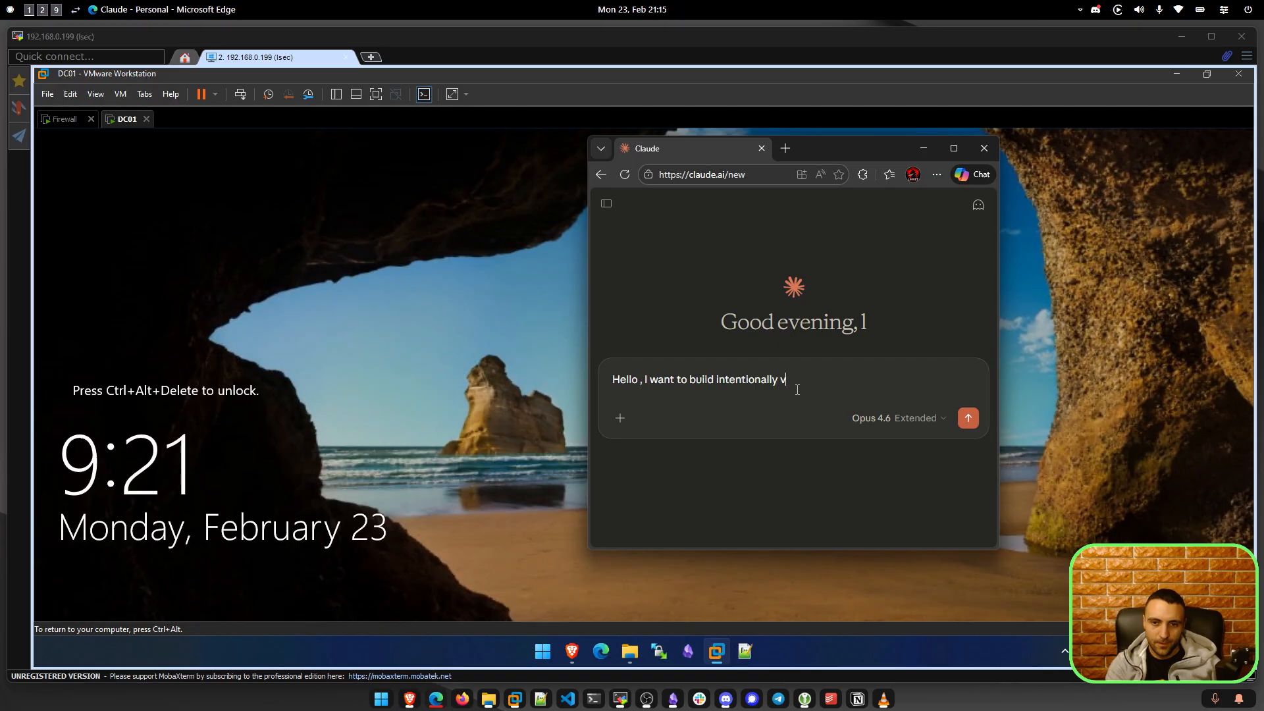
{"action": "type", "text": "ulnerable active "}
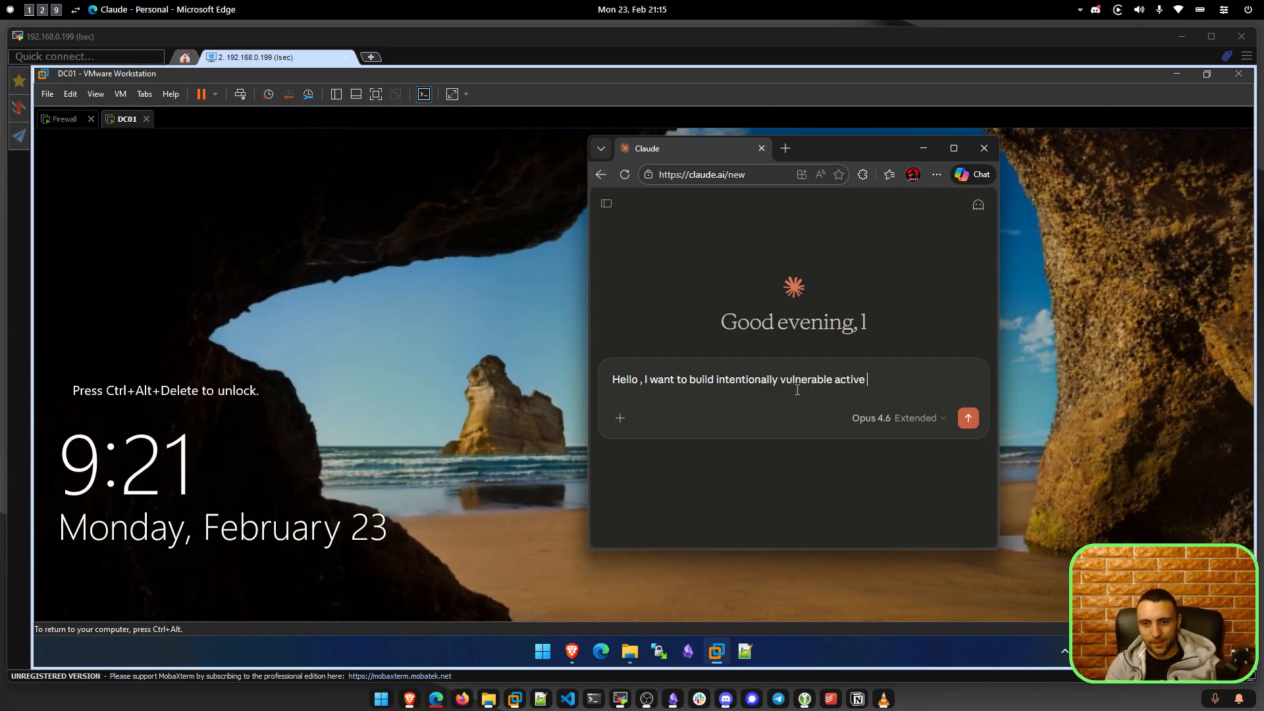
{"action": "type", "text": "directory. I"}
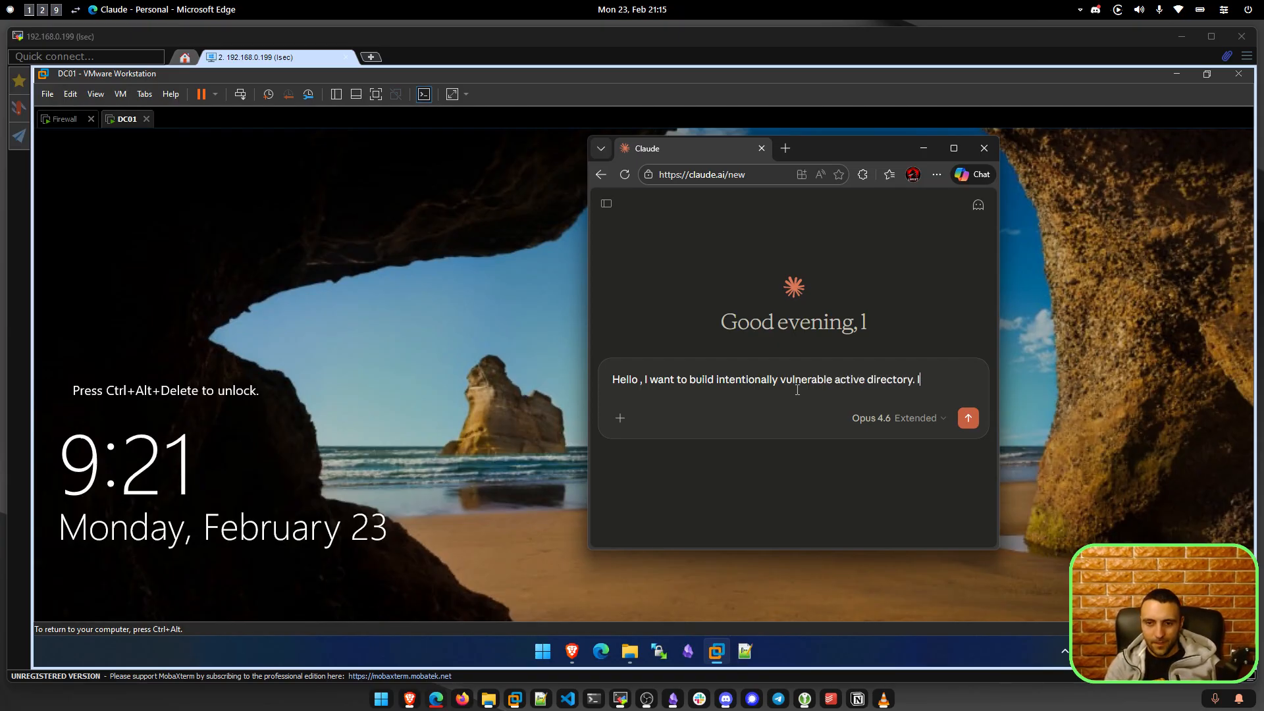
{"action": "type", "text": " just installed wind"}
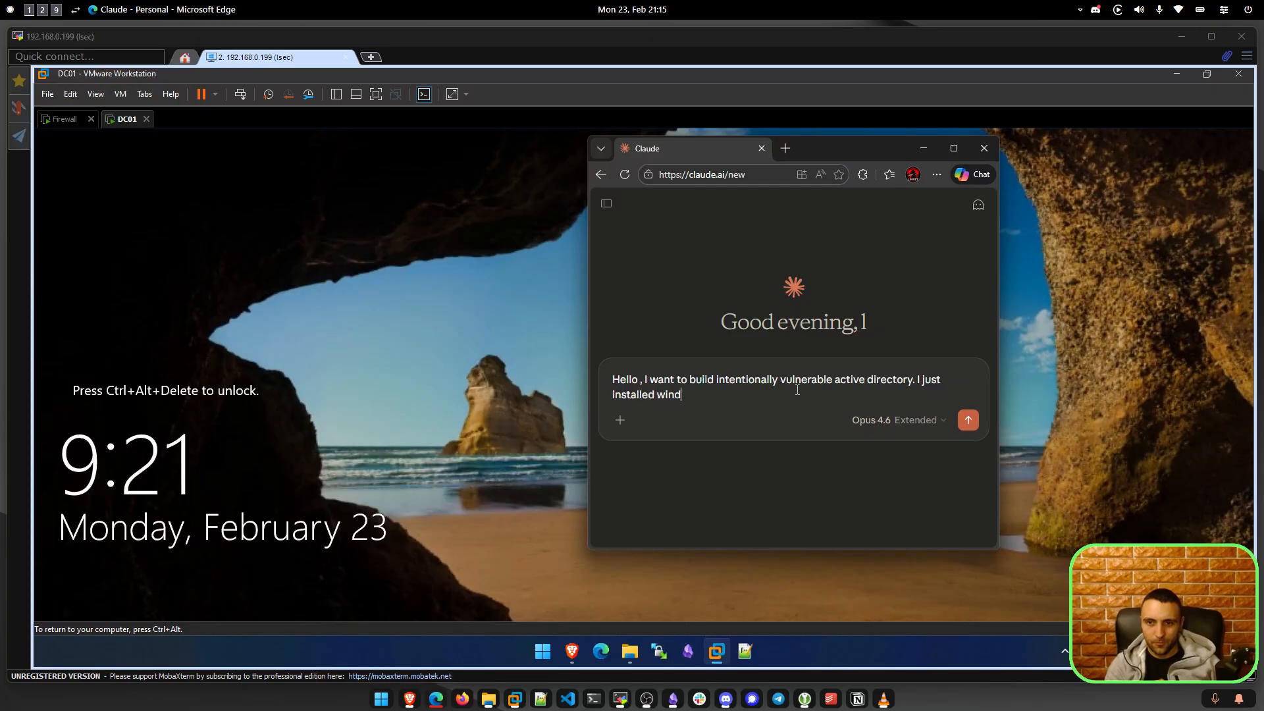
{"action": "type", "text": "ows server 2019,"}
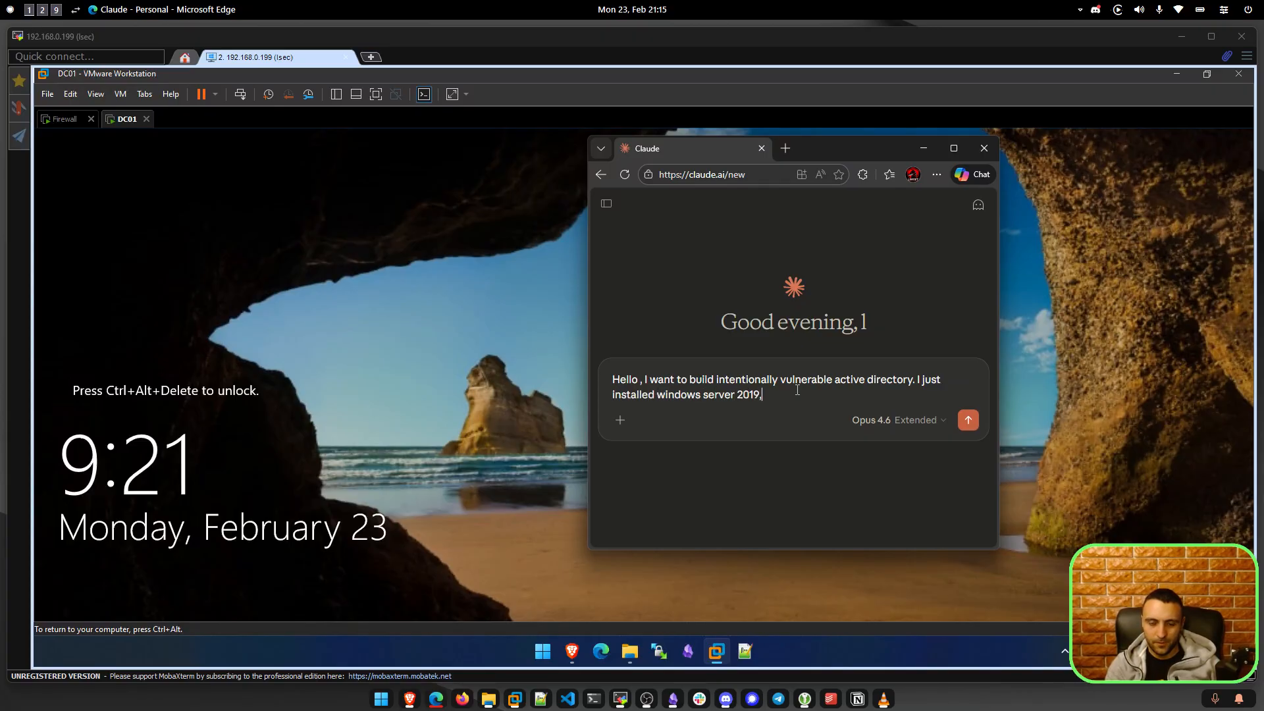
{"action": "type", "text": " is it possi"}
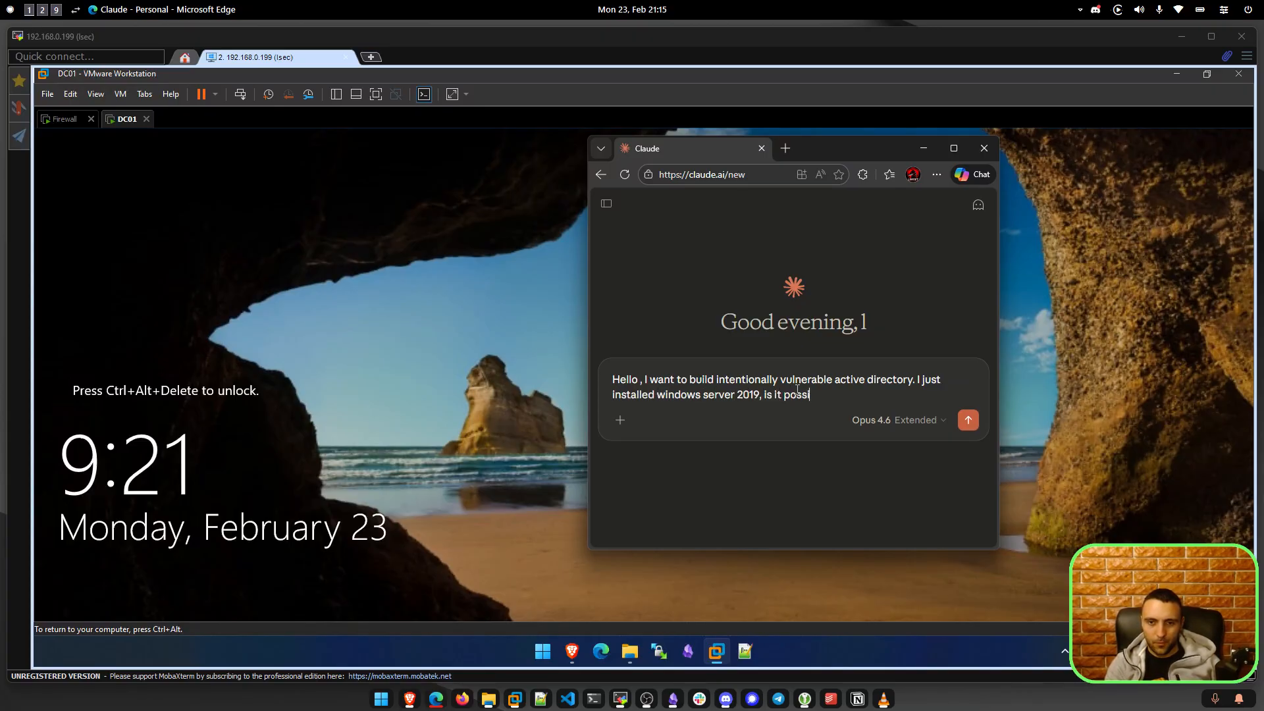
{"action": "type", "text": "ble to turn it into a domain controller "}
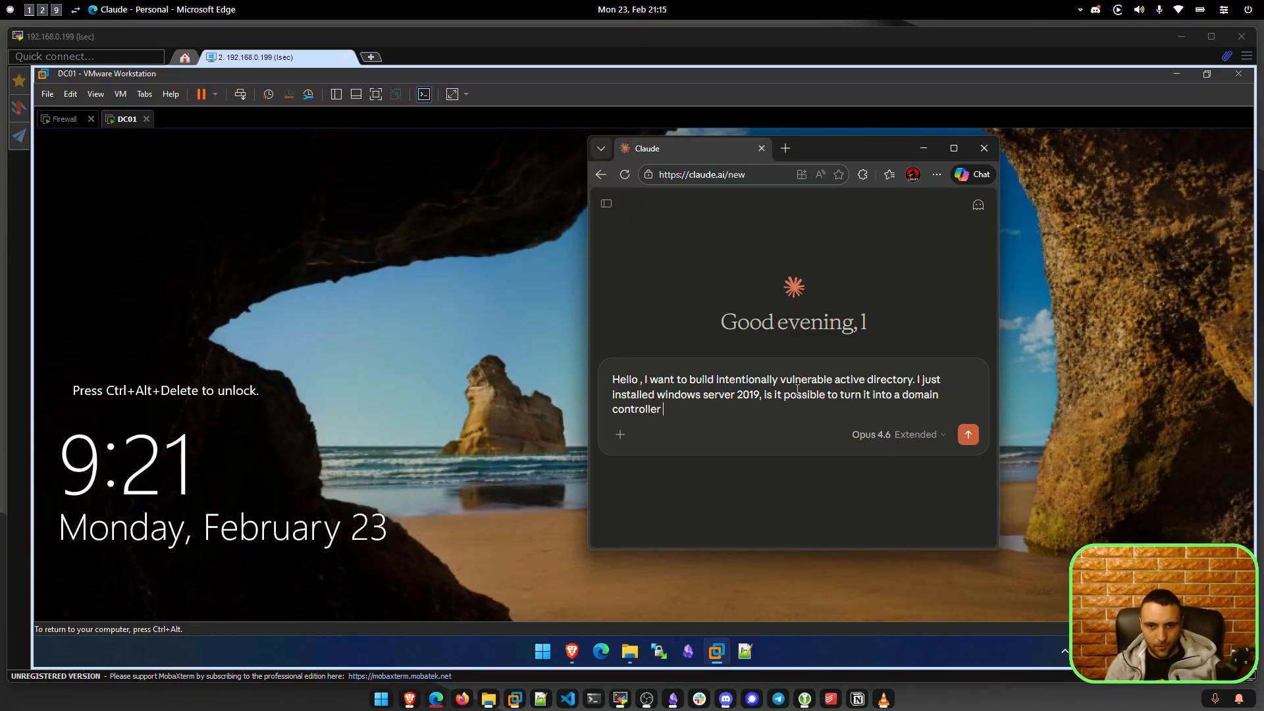
{"action": "type", "text": "only with a power"}
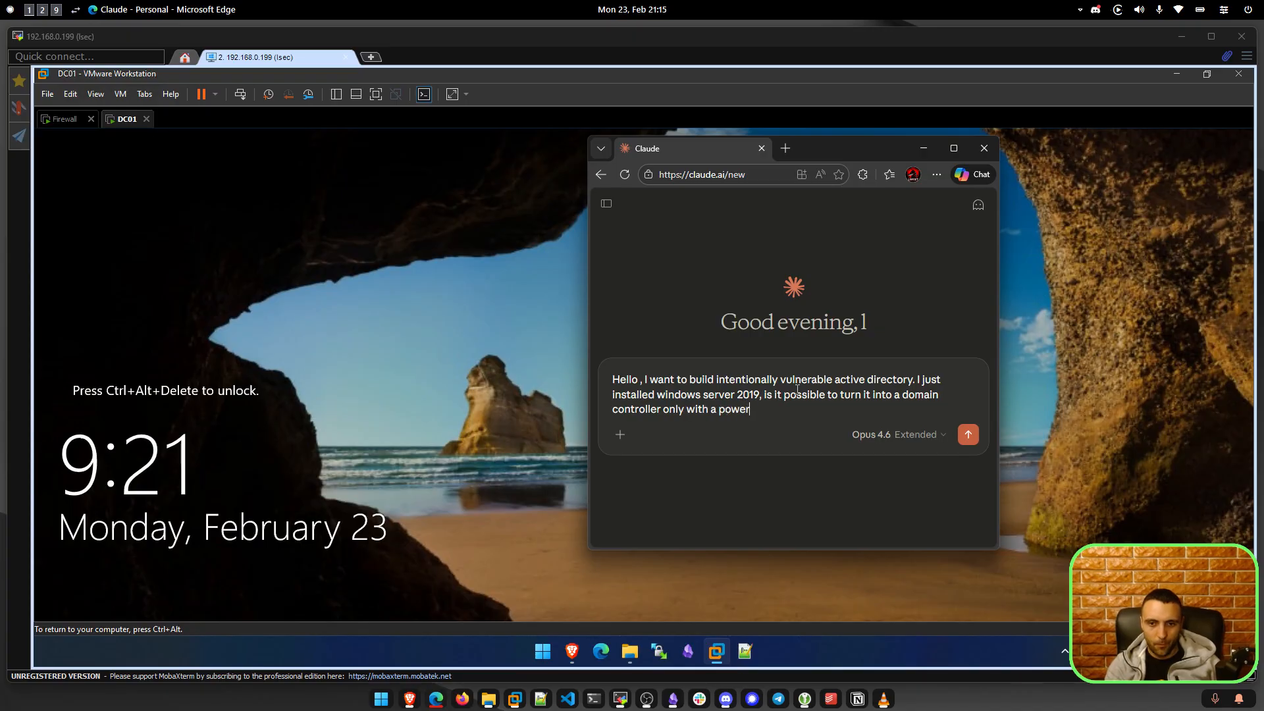
{"action": "type", "text": "shell script?"}
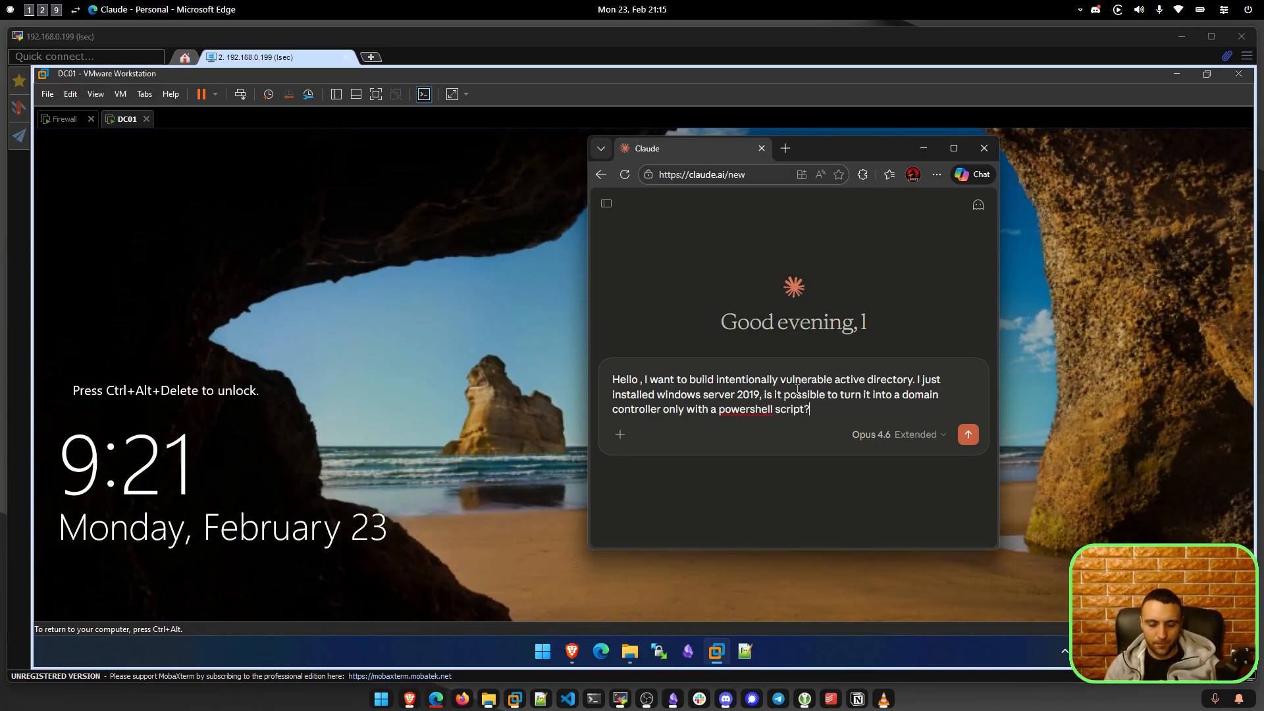
{"action": "type", "text": " If so, i wa"}
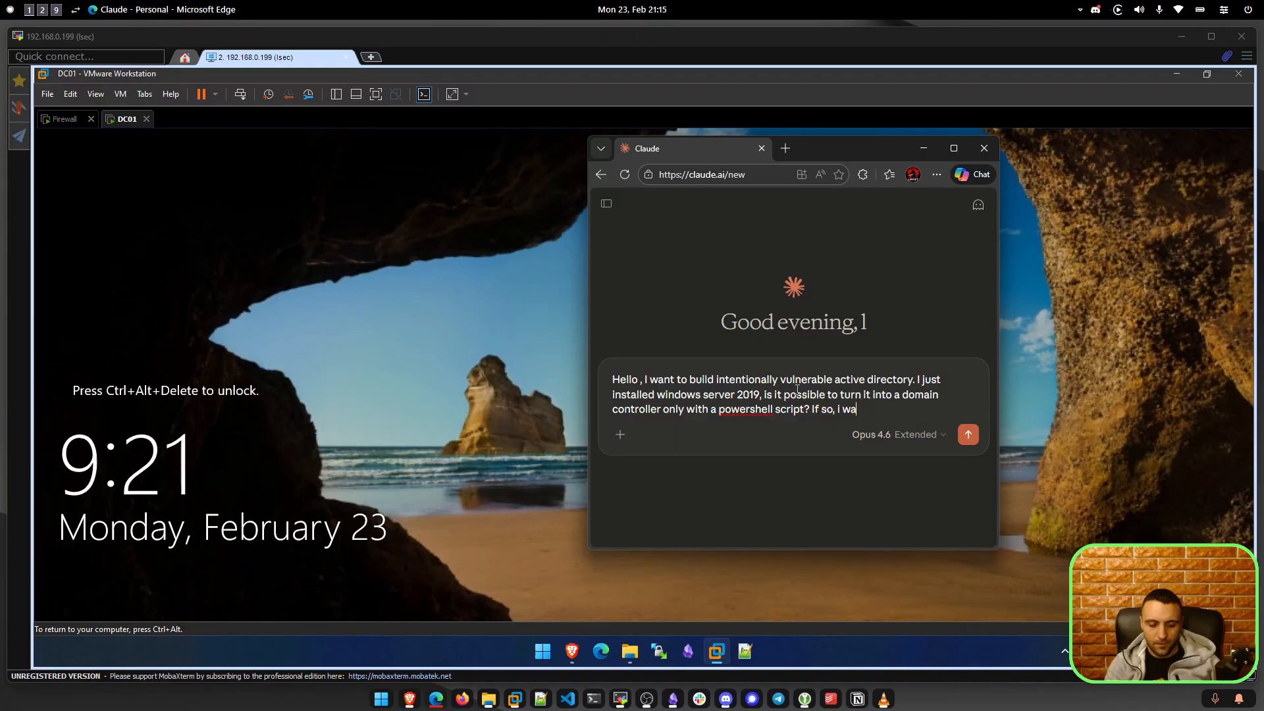
{"action": "type", "text": "nt the script to ha"}
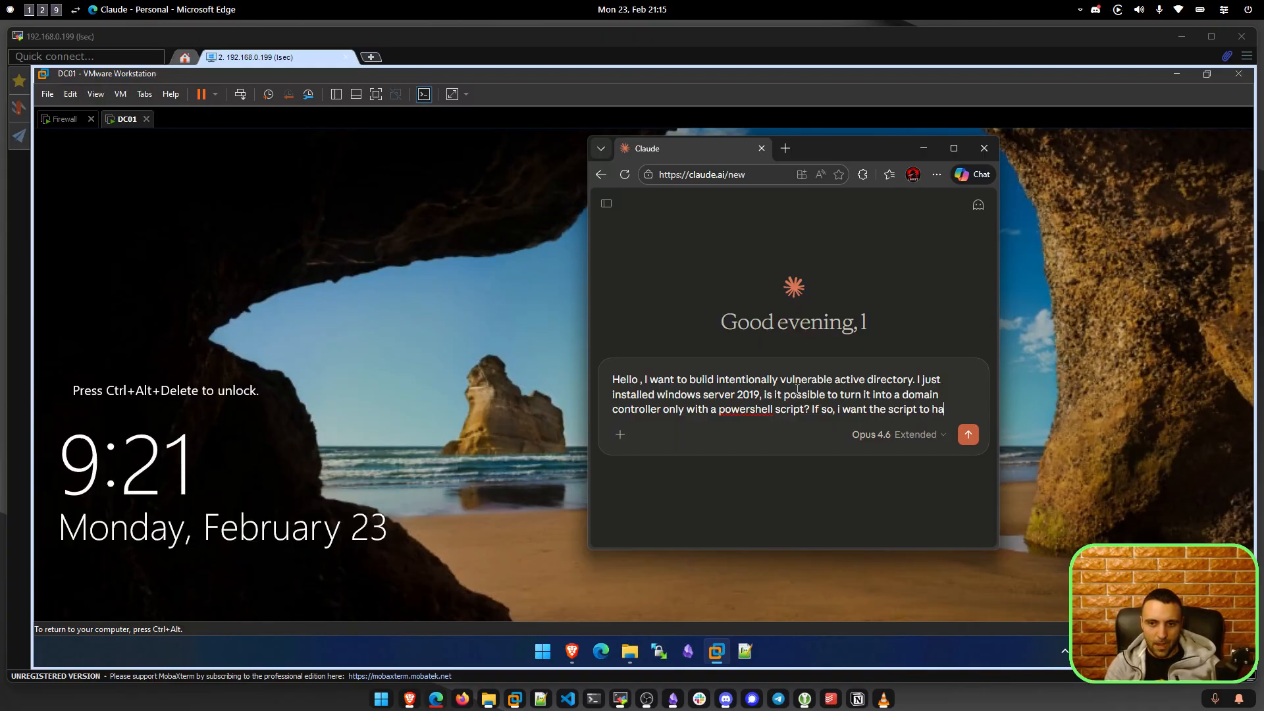
{"action": "type", "text": "ve 2 arguments, 1 for the"}
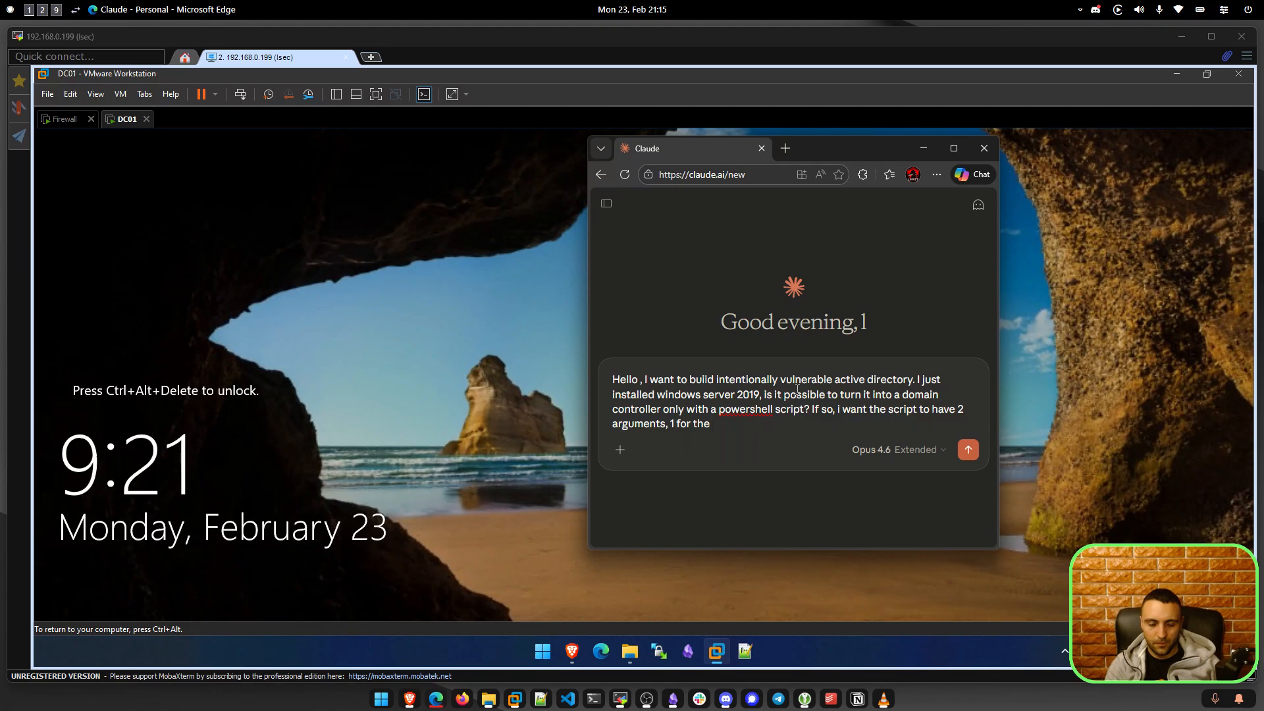
{"action": "type", "text": "domain name and one for the"}
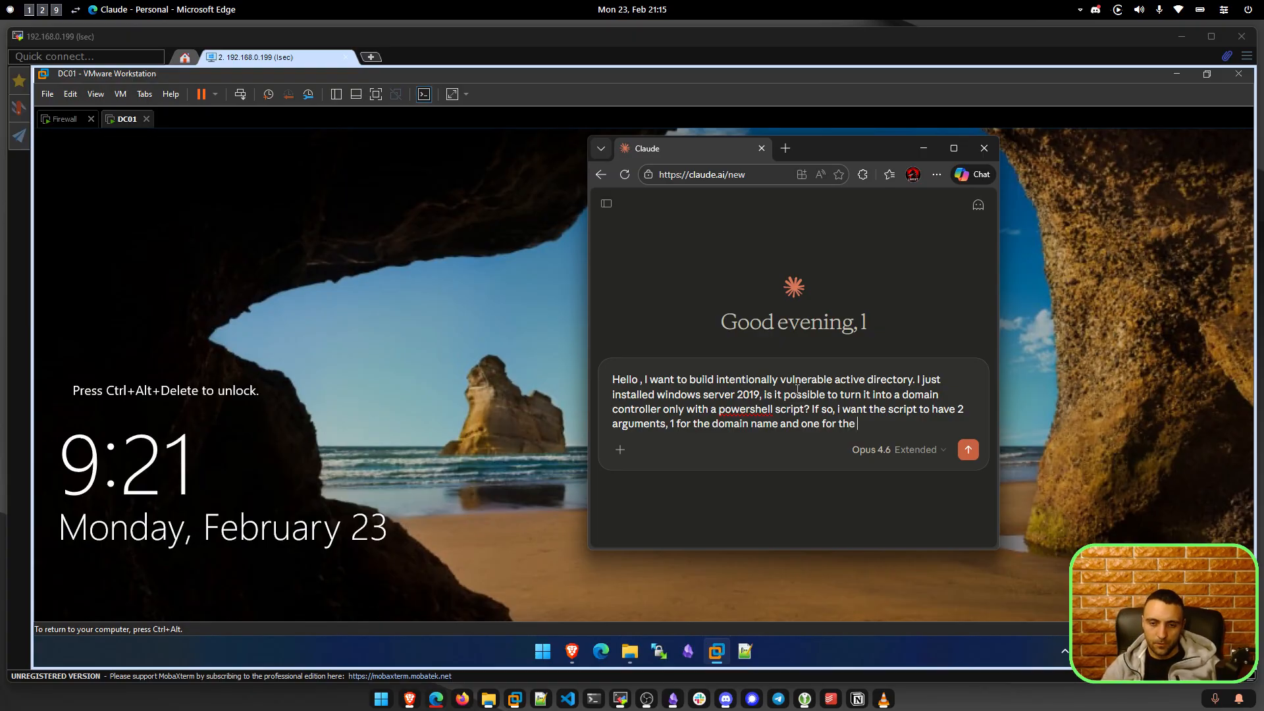
{"action": "key", "text": "BackSpace"}
{"action": "key", "text": "BackSpace"}
{"action": "key", "text": "BackSpace"}
{"action": "key", "text": "BackSpace"}
{"action": "key", "text": "BackSpace"}
{"action": "key", "text": "BackSpace"}
{"action": "key", "text": "BackSpace"}
{"action": "key", "text": "BackSpace"}
{"action": "key", "text": "BackSpace"}
{"action": "key", "text": "BackSpace"}
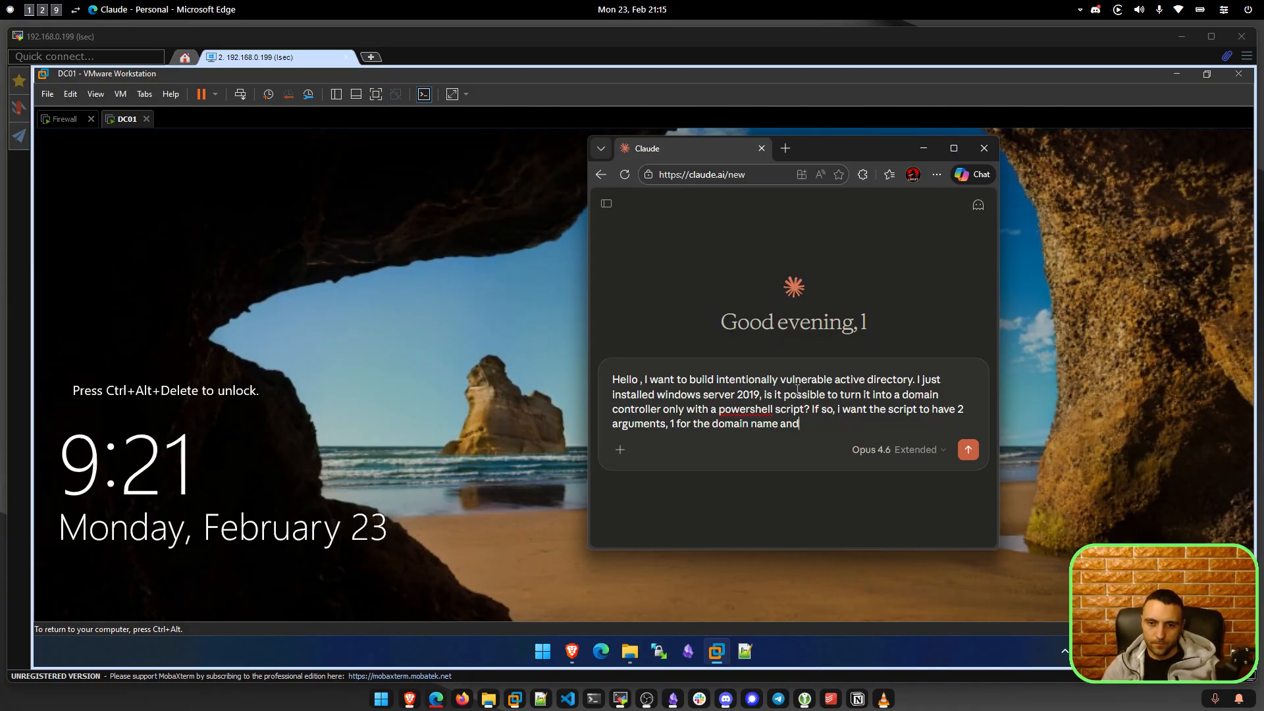
{"action": "key", "text": "BackSpace"}
{"action": "key", "text": "BackSpace"}
{"action": "key", "text": "BackSpace"}
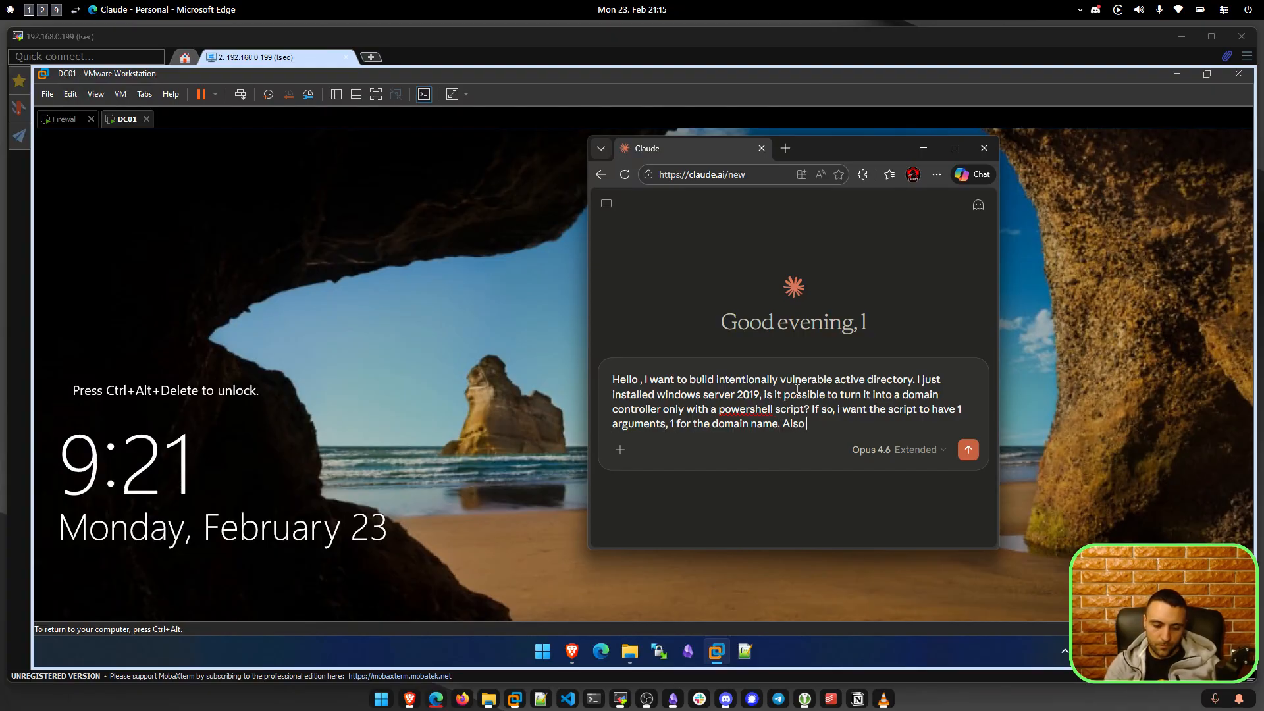
{"action": "type", "text": "I need the powershell"}
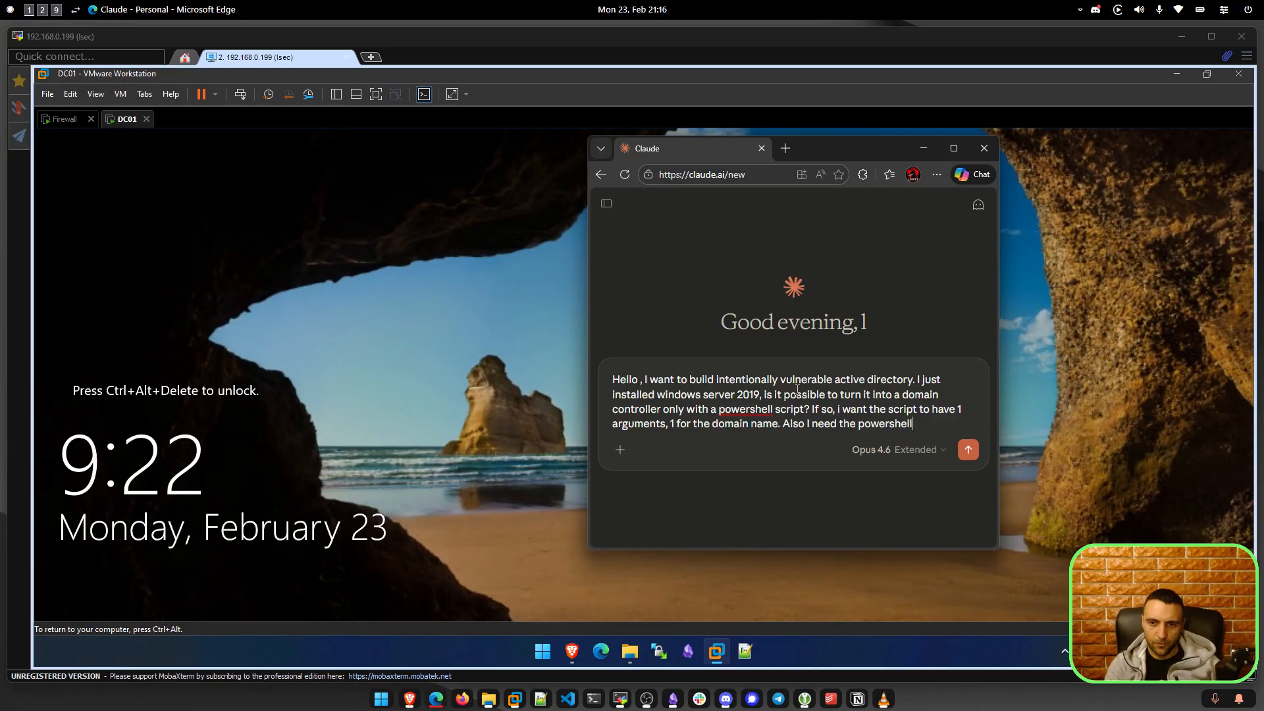
{"action": "type", "text": " script to setup the "}
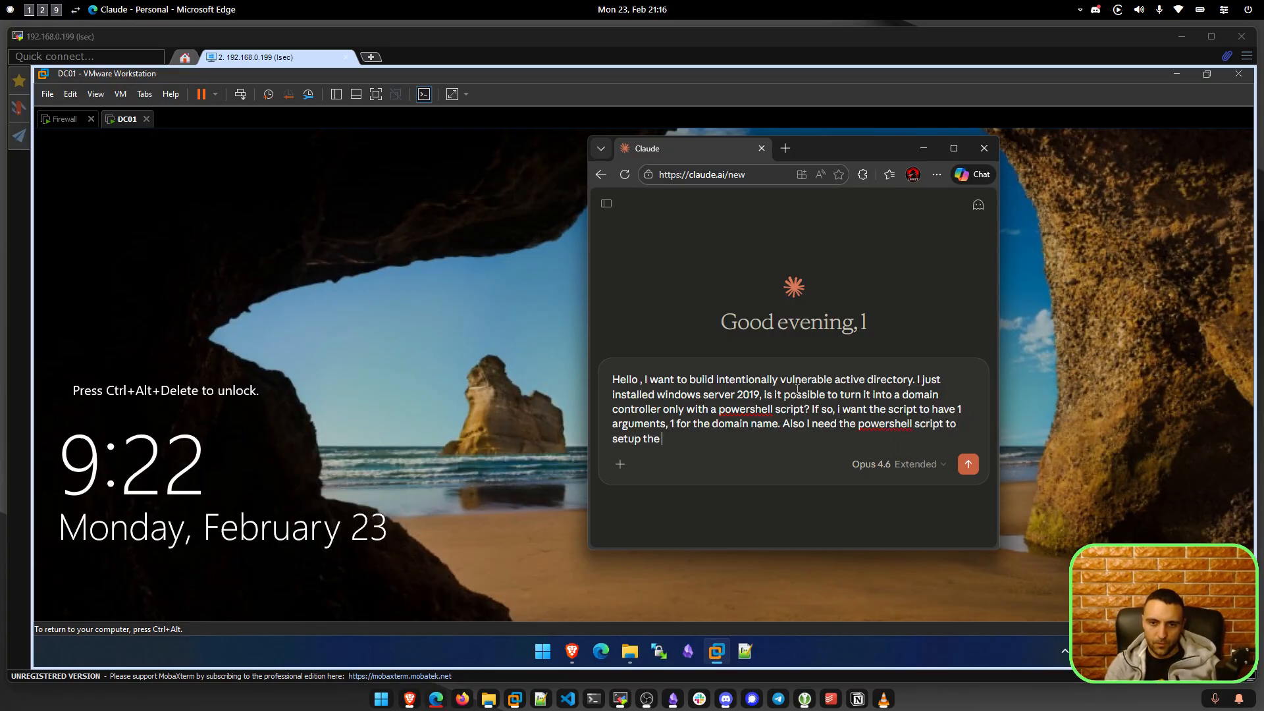
{"action": "type", "text": "DNS Server and the ADIDNS."}
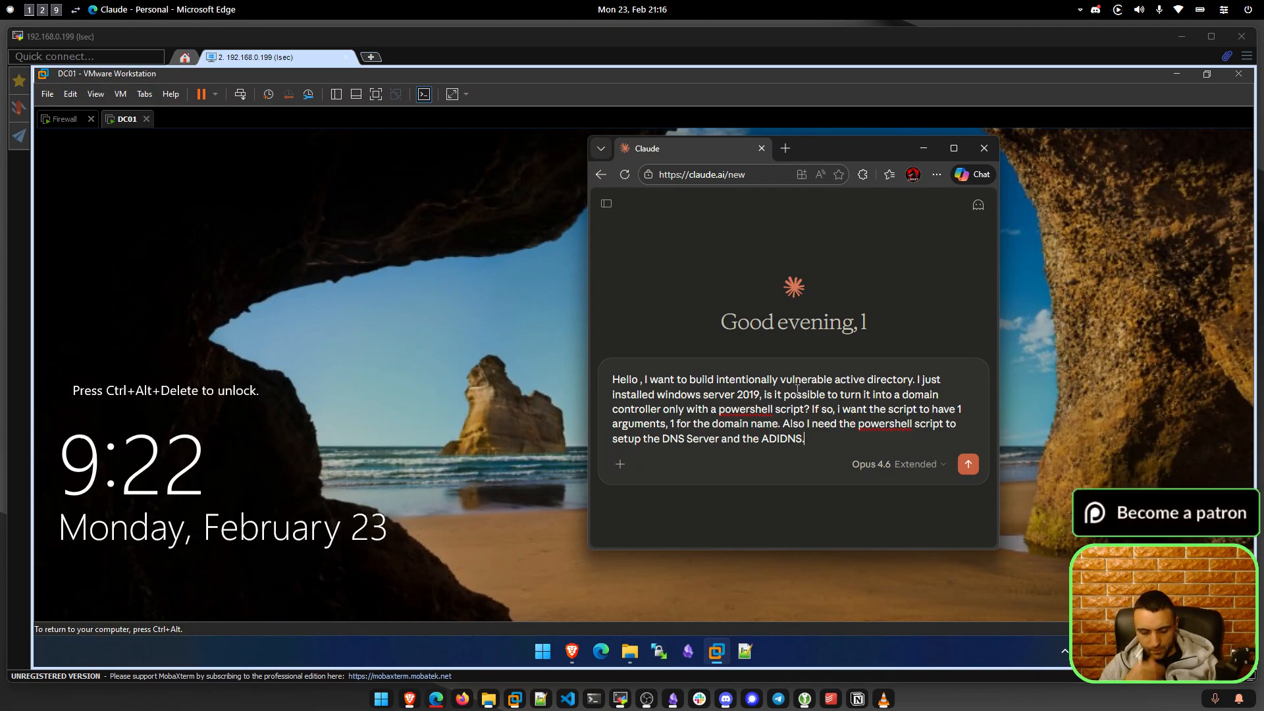
{"action": "key", "text": "shift+Return"}
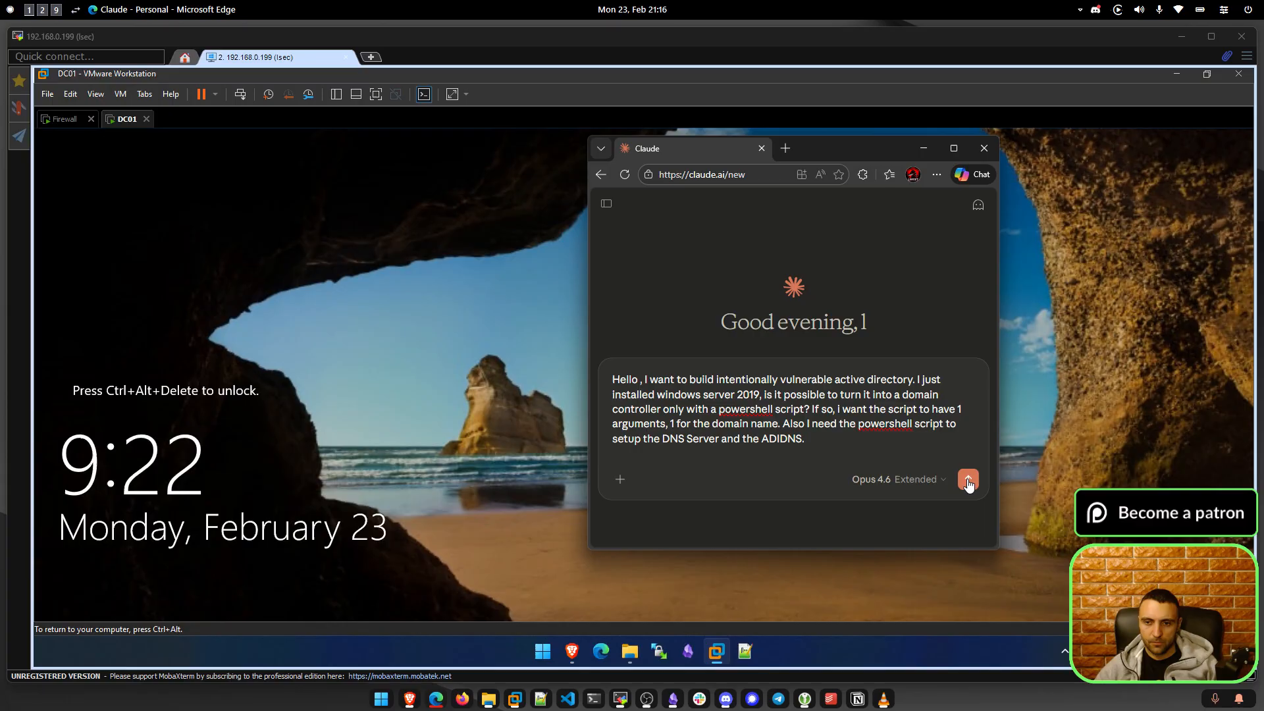
Dismiss DC01's lock screen and sign in as Admin with the account password.
{"action": "left_click", "coordinate": [355, 253]}
{"action": "key", "text": "ctrl+alt"}
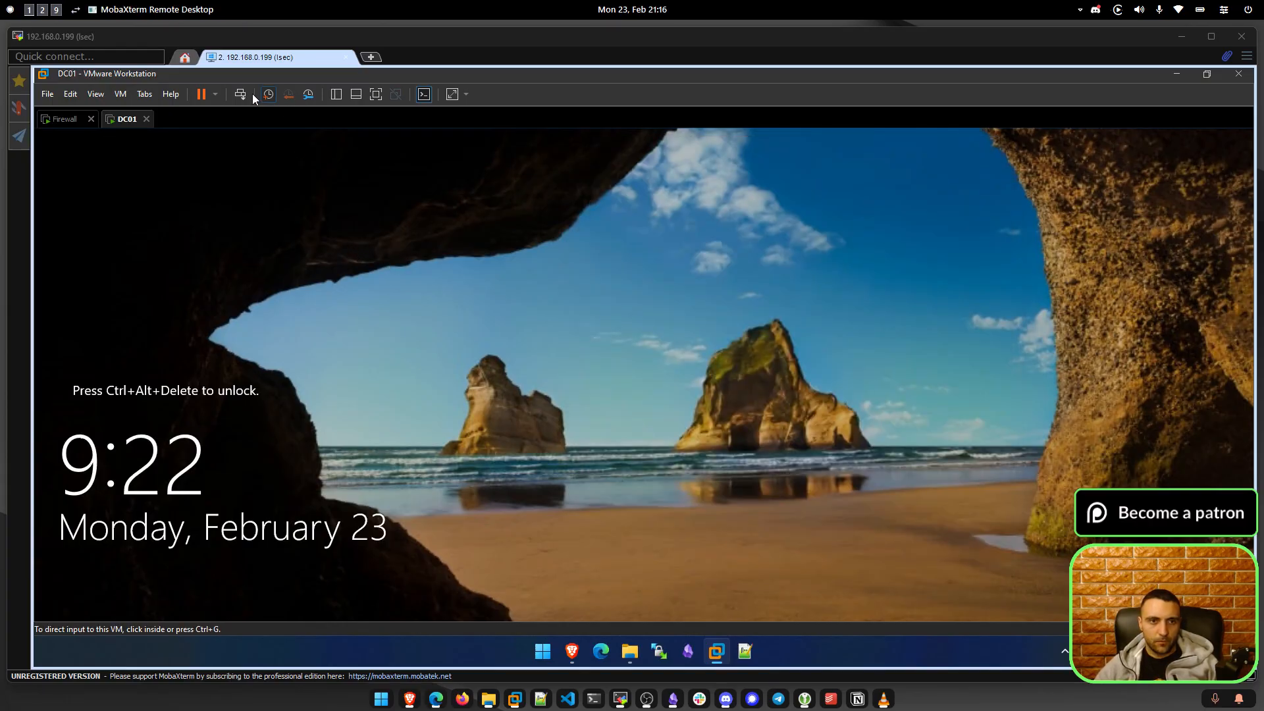
{"action": "left_click", "coordinate": [240, 94]}
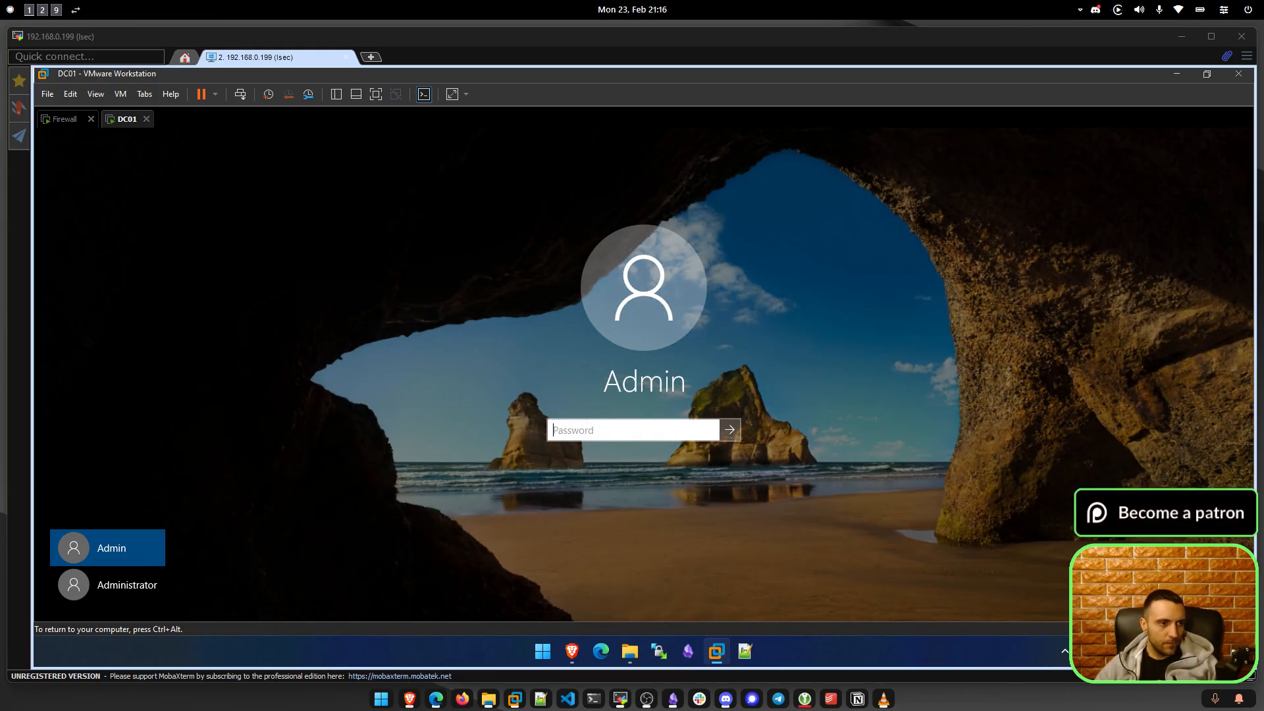
{"action": "left_click", "coordinate": [626, 433]}
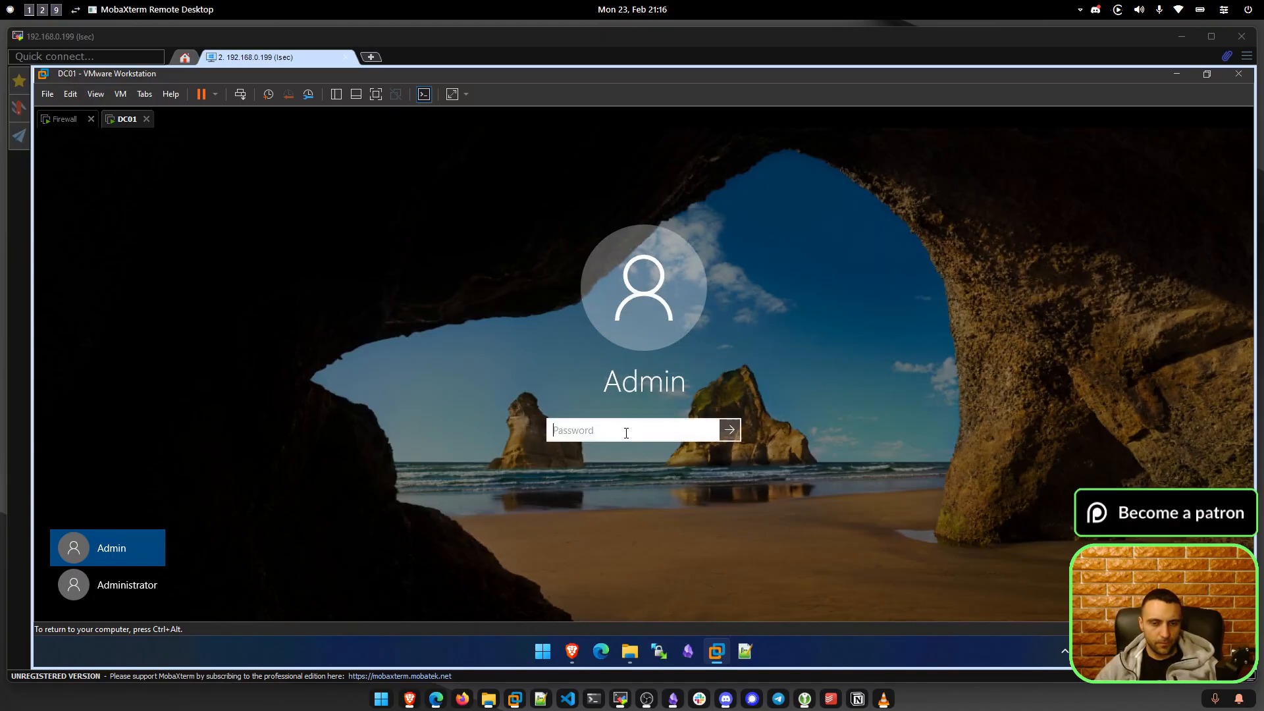
{"action": "type", "text": "•"}
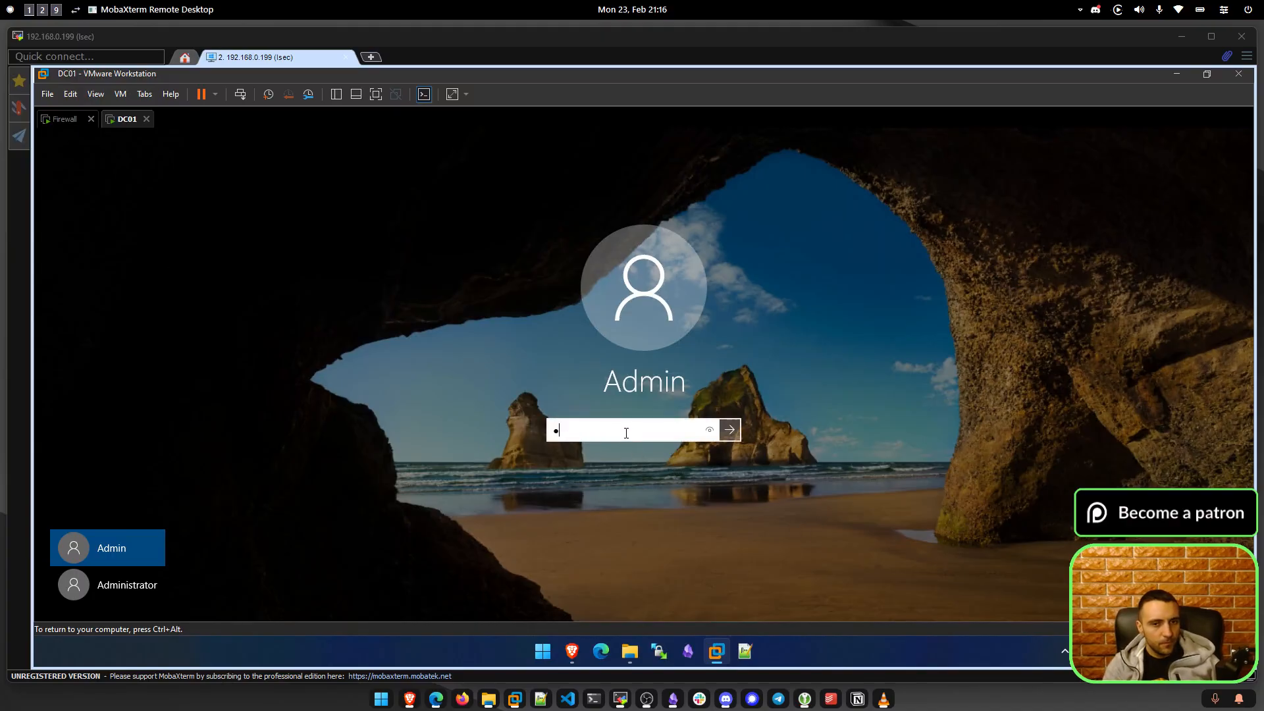
{"action": "type", "text": "•••••"}
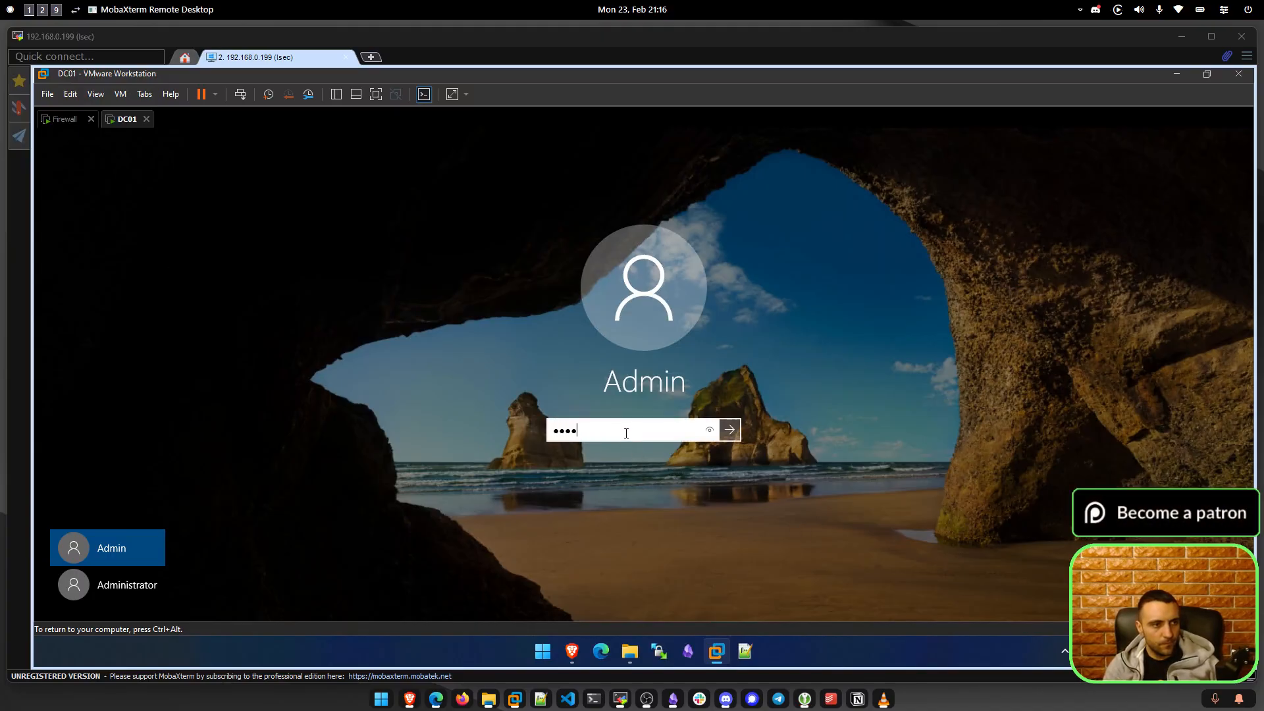
{"action": "type", "text": "••••"}
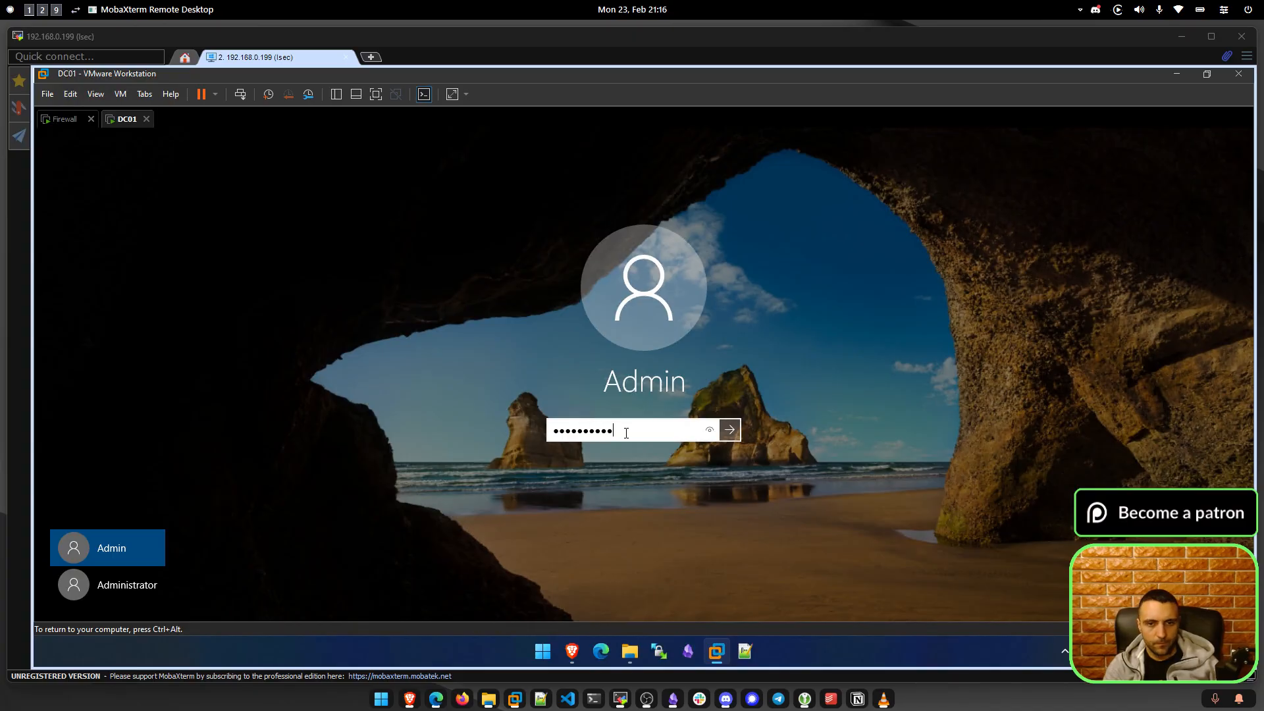
{"action": "key", "text": "Return"}
{"action": "key", "text": "ctrl+alt"}
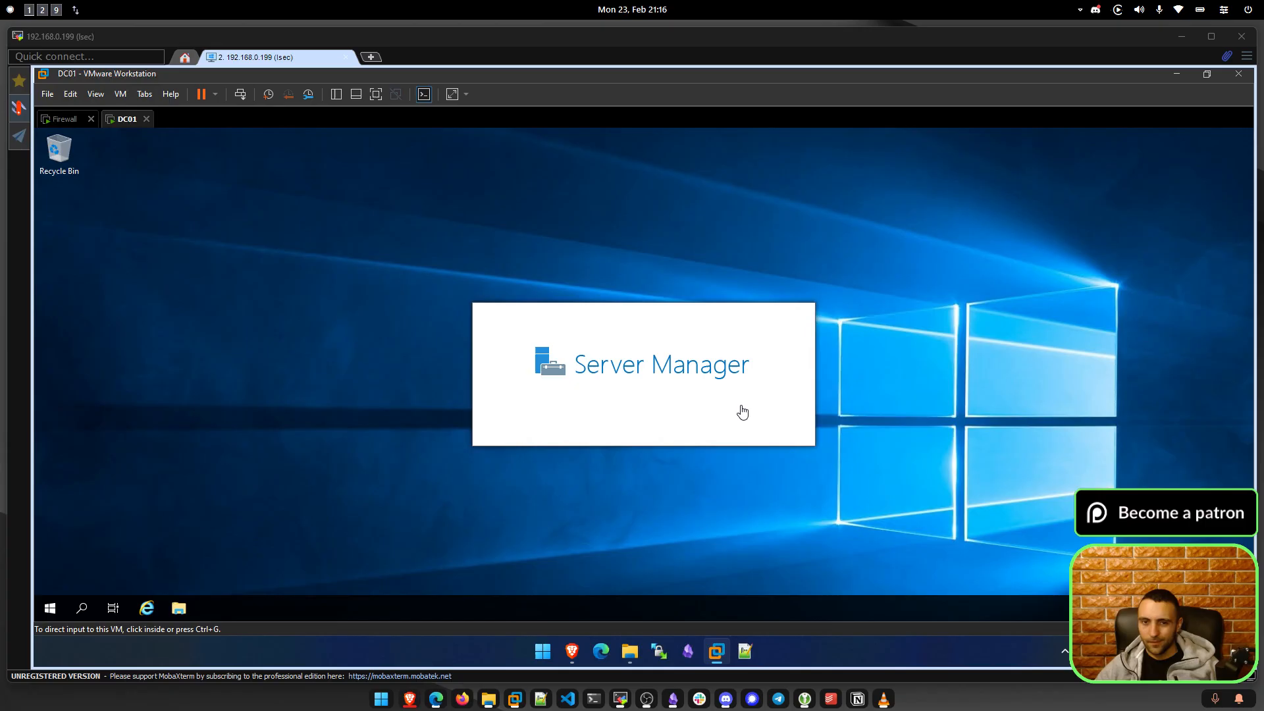
Select the phrase 'BE LIABLE FOR AN' on the host's OPNsense license page as test text.
{"action": "left_click", "coordinate": [373, 324]}
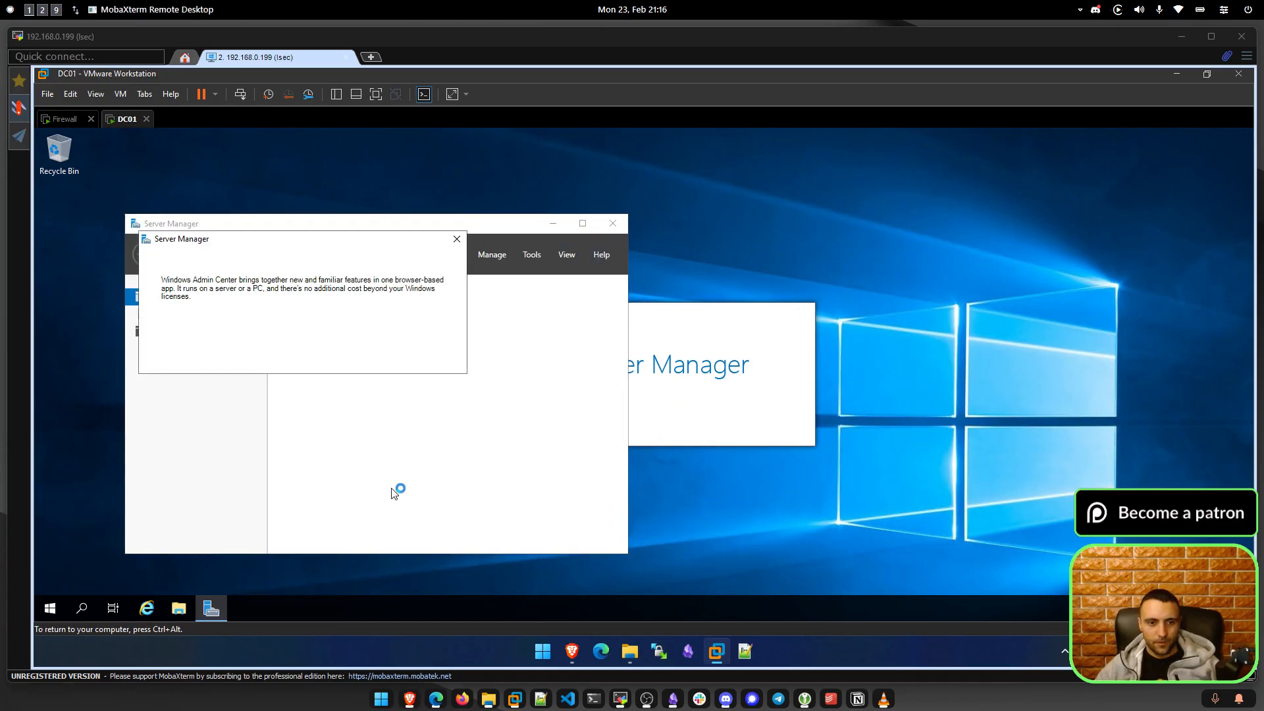
{"action": "left_click", "coordinate": [582, 654]}
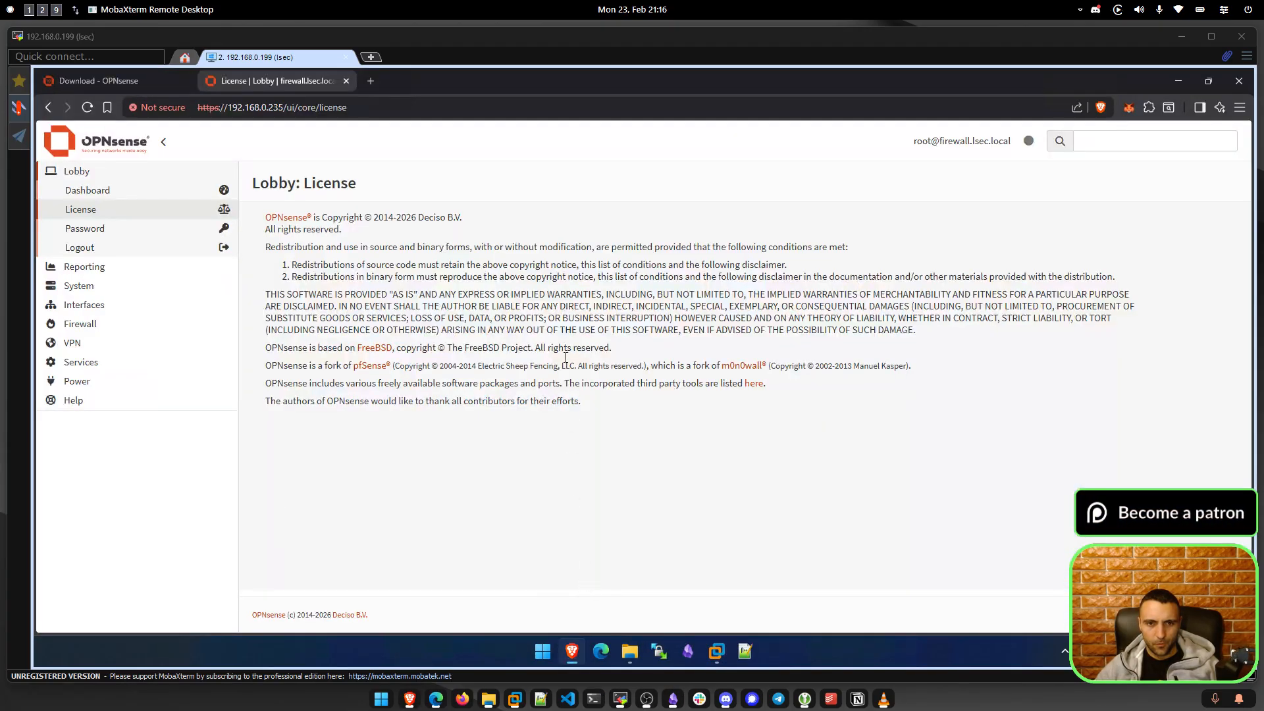
{"action": "left_click_drag", "start_coordinate": [551, 307], "coordinate": [476, 298]}
{"action": "key", "text": "ctrl+c"}
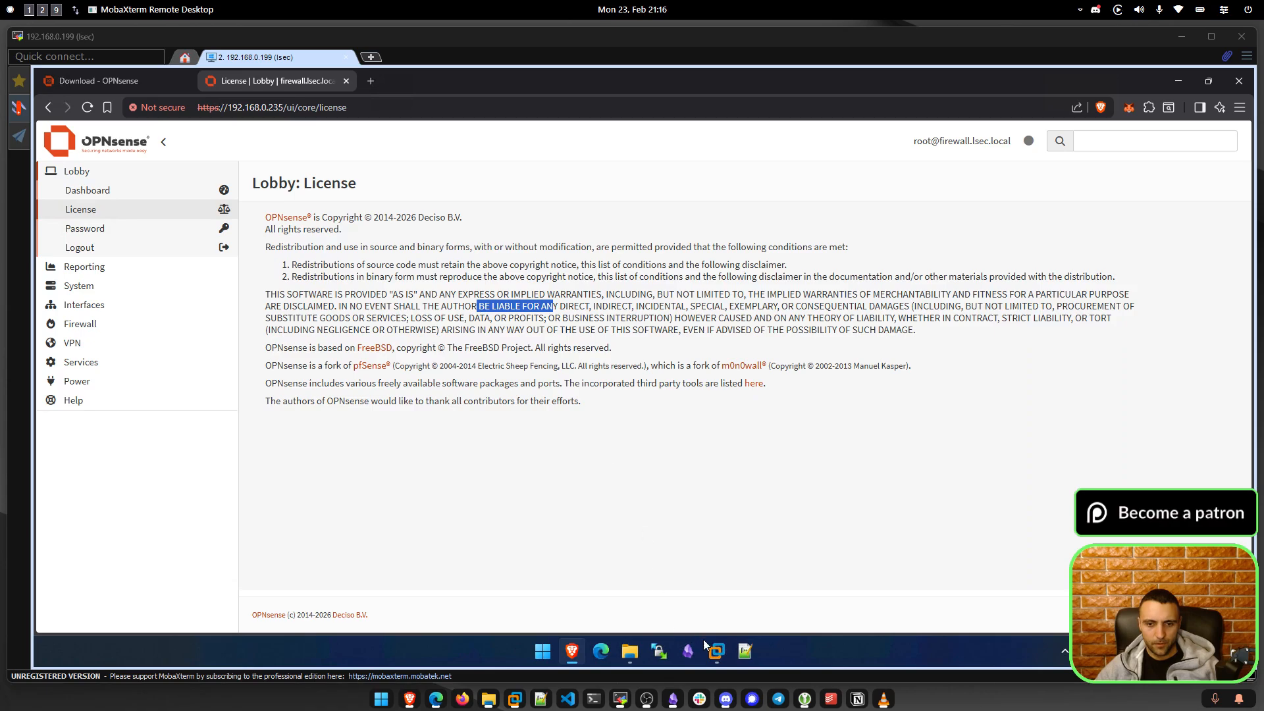
{"action": "mouse_move", "coordinate": [717, 652]}
{"action": "left_click", "coordinate": [732, 557]}
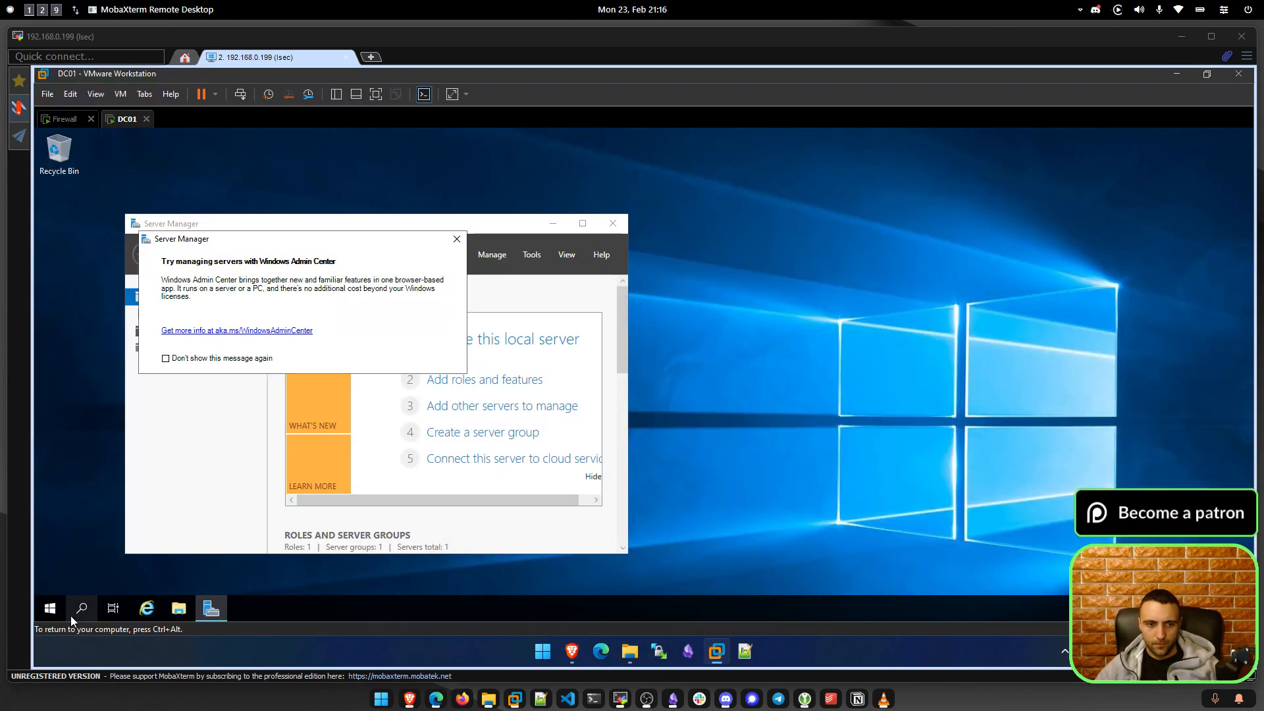
Launch Windows PowerShell from DC01's Start menu and type 'Test' into the console.
{"action": "left_click", "coordinate": [50, 608]}
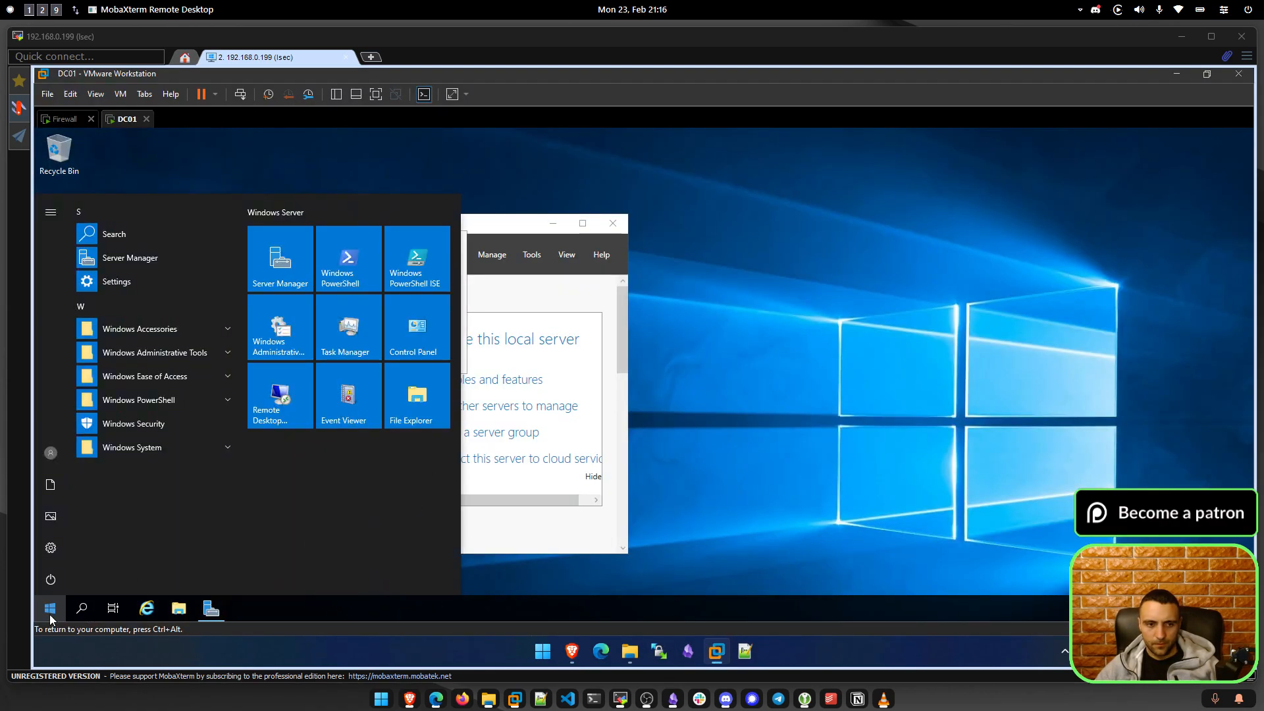
{"action": "left_click", "coordinate": [329, 270]}
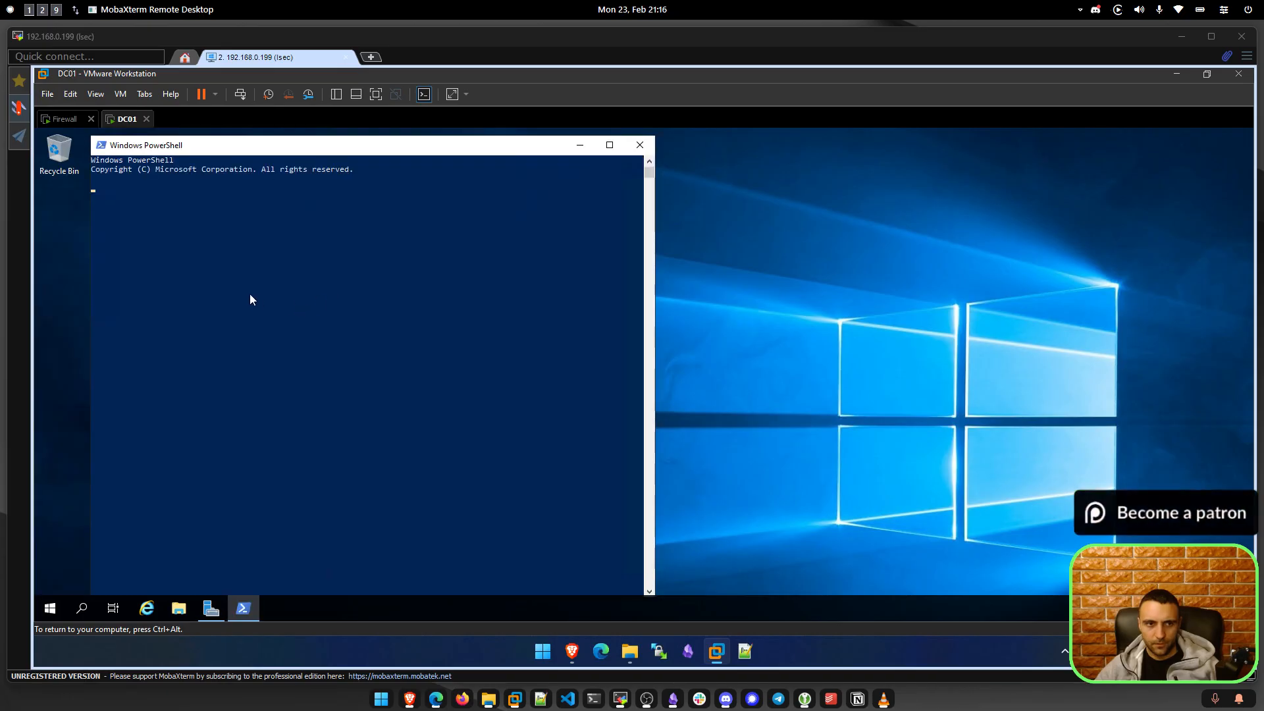
{"action": "type", "text": "Test"}
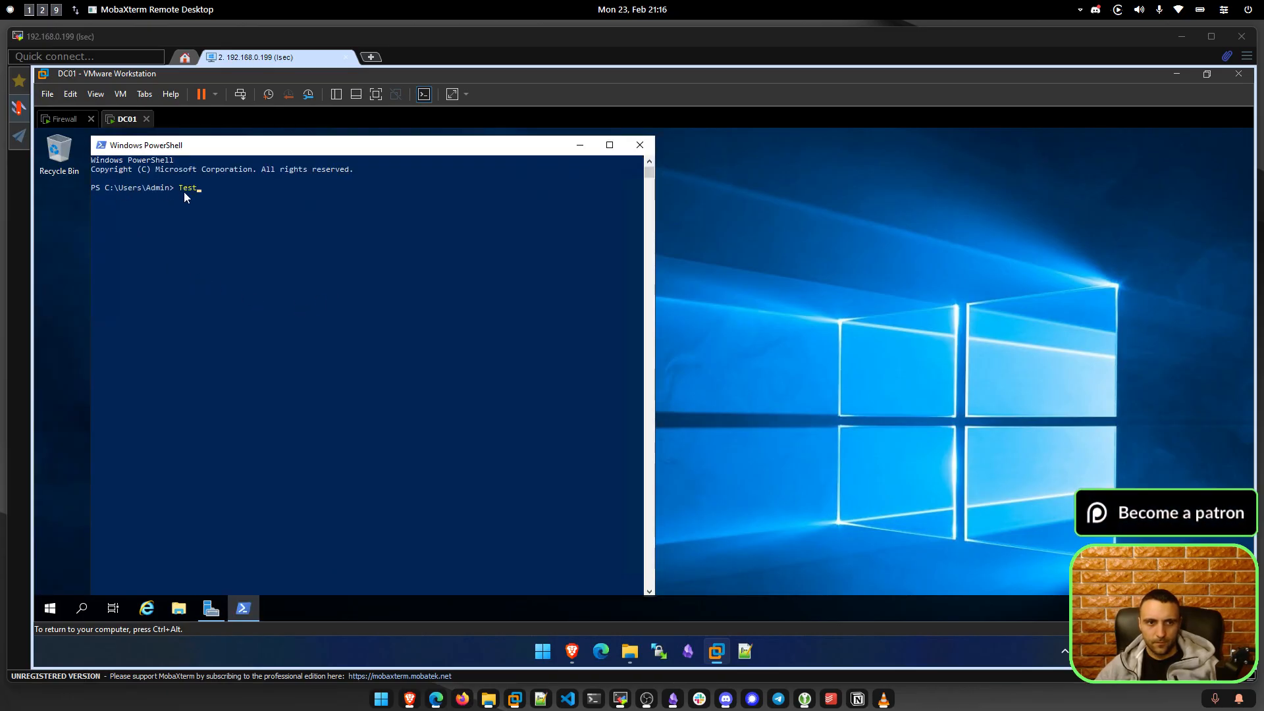
{"action": "left_click_drag", "start_coordinate": [181, 190], "coordinate": [149, 189]}
{"action": "left_click", "coordinate": [149, 190]}
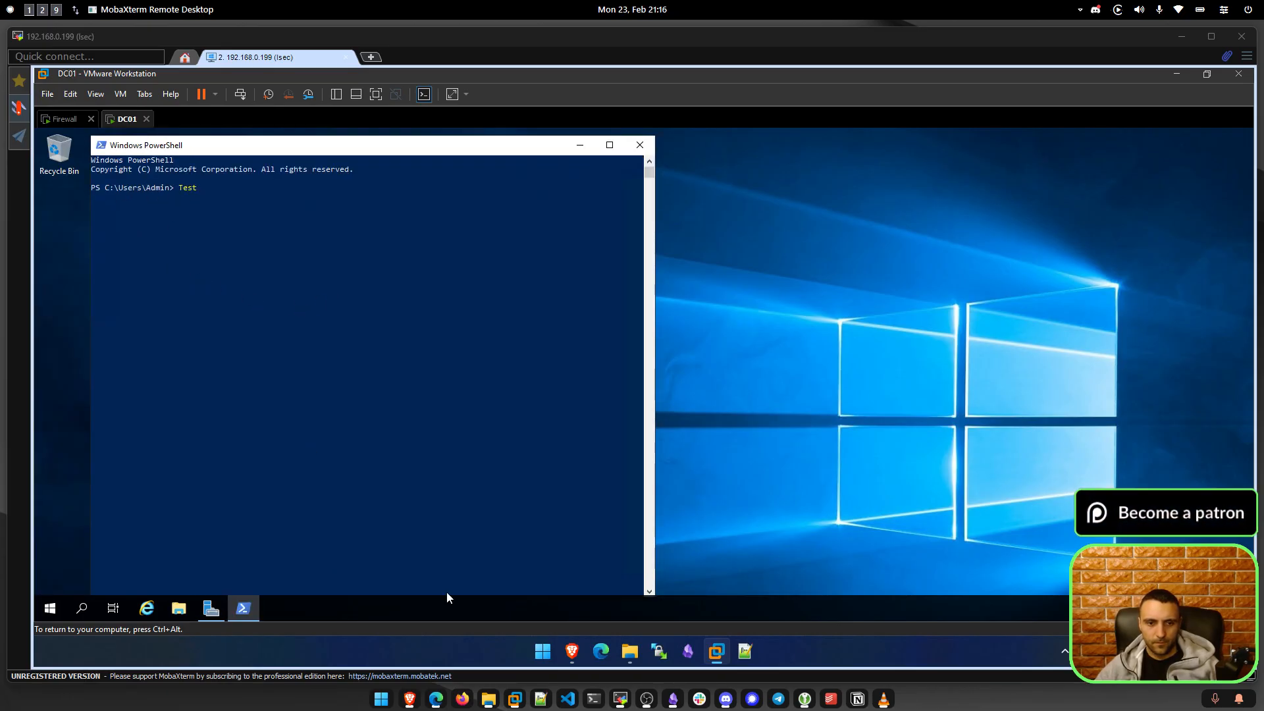
Check the host clipboard by typing 'BE LIABLE FOR AN' into host search, then dismiss it.
{"action": "left_click", "coordinate": [535, 651]}
{"action": "type", "text": "BE LIABLE FOR AN"}
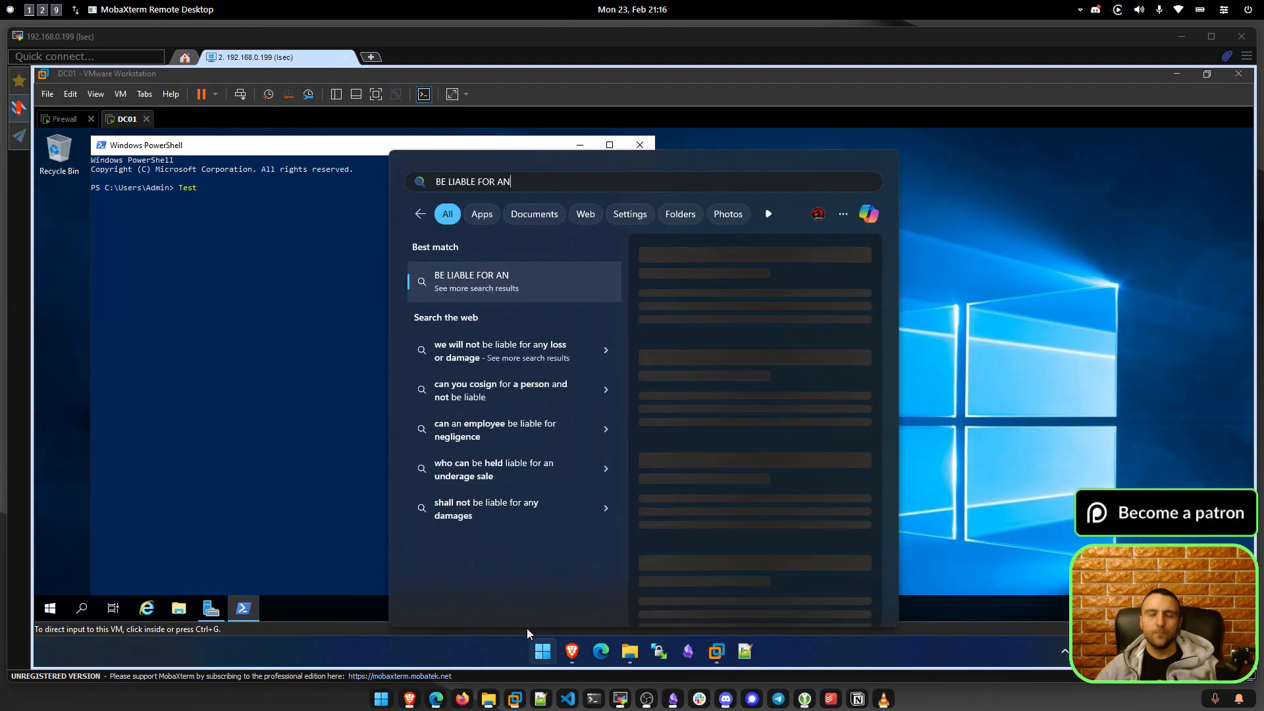
{"action": "left_click", "coordinate": [278, 272]}
{"action": "left_click", "coordinate": [259, 238]}
Paste the copied license text into PowerShell three times, cancelling each line with Ctrl+C.
{"action": "key", "text": "ctrl+v"}
{"action": "key", "text": "ctrl+c"}
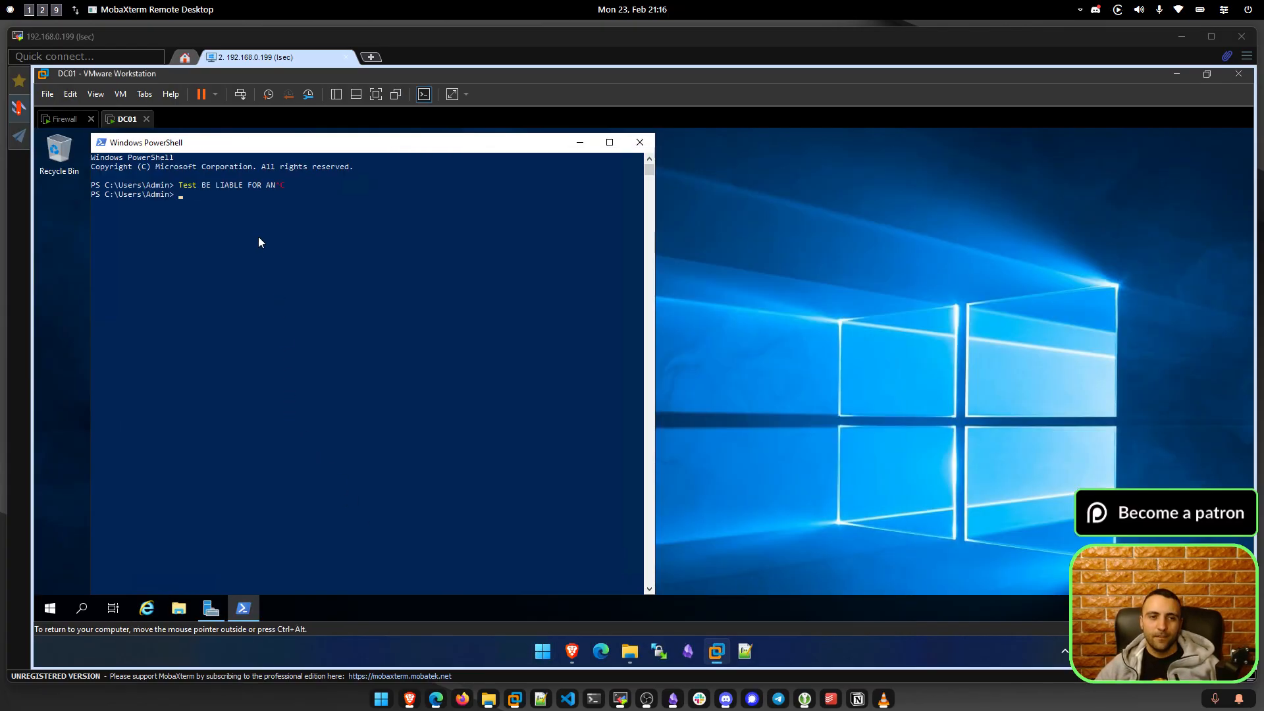
{"action": "key", "text": "ctrl+c"}
{"action": "key", "text": "ctrl+v"}
{"action": "key", "text": "ctrl+c"}
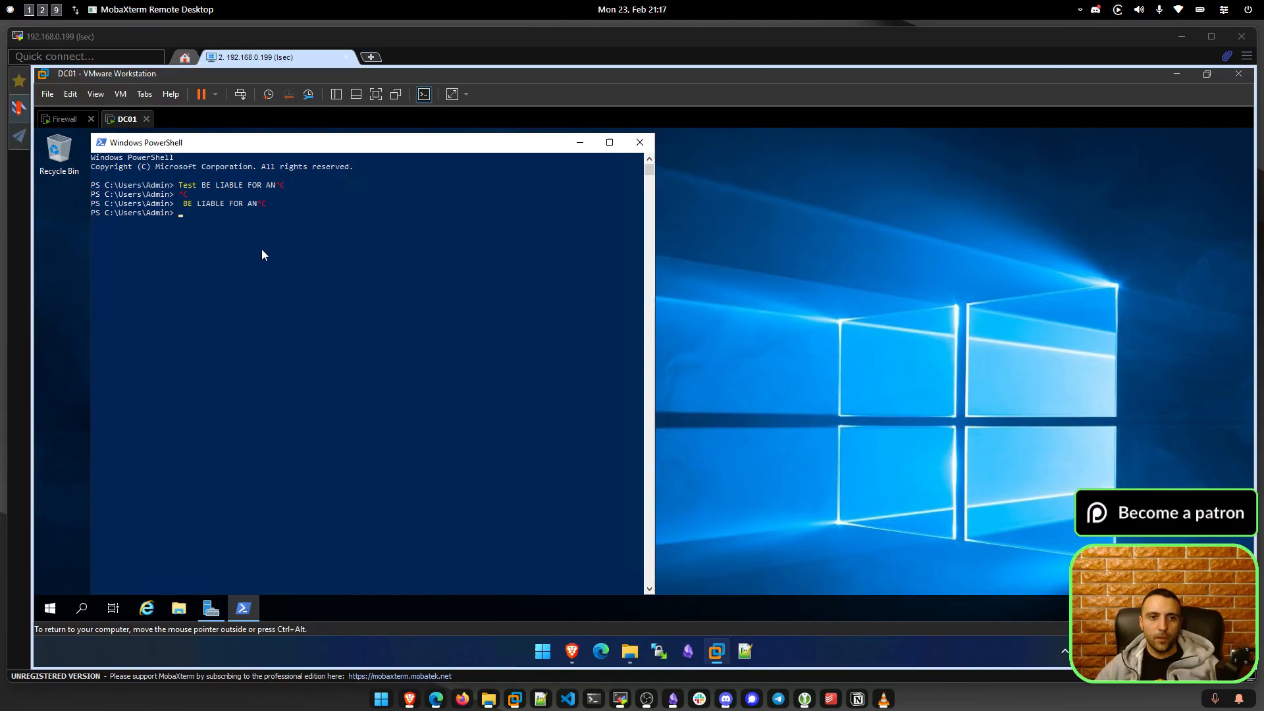
{"action": "key", "text": "ctrl+c"}
{"action": "key", "text": "ctrl+v"}
Copy another license phrase, test-paste it into PowerShell twice, then clear the console with cls.
{"action": "left_click", "coordinate": [572, 651]}
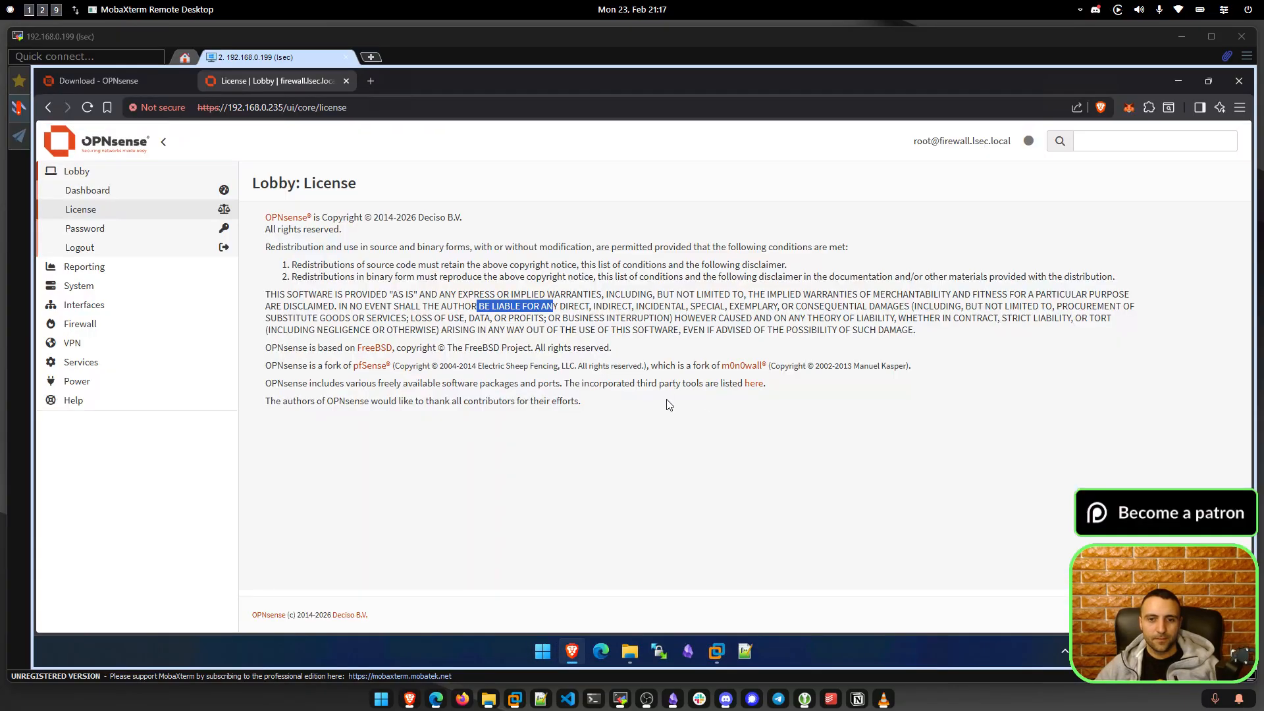
{"action": "left_click_drag", "start_coordinate": [681, 384], "coordinate": [613, 385]}
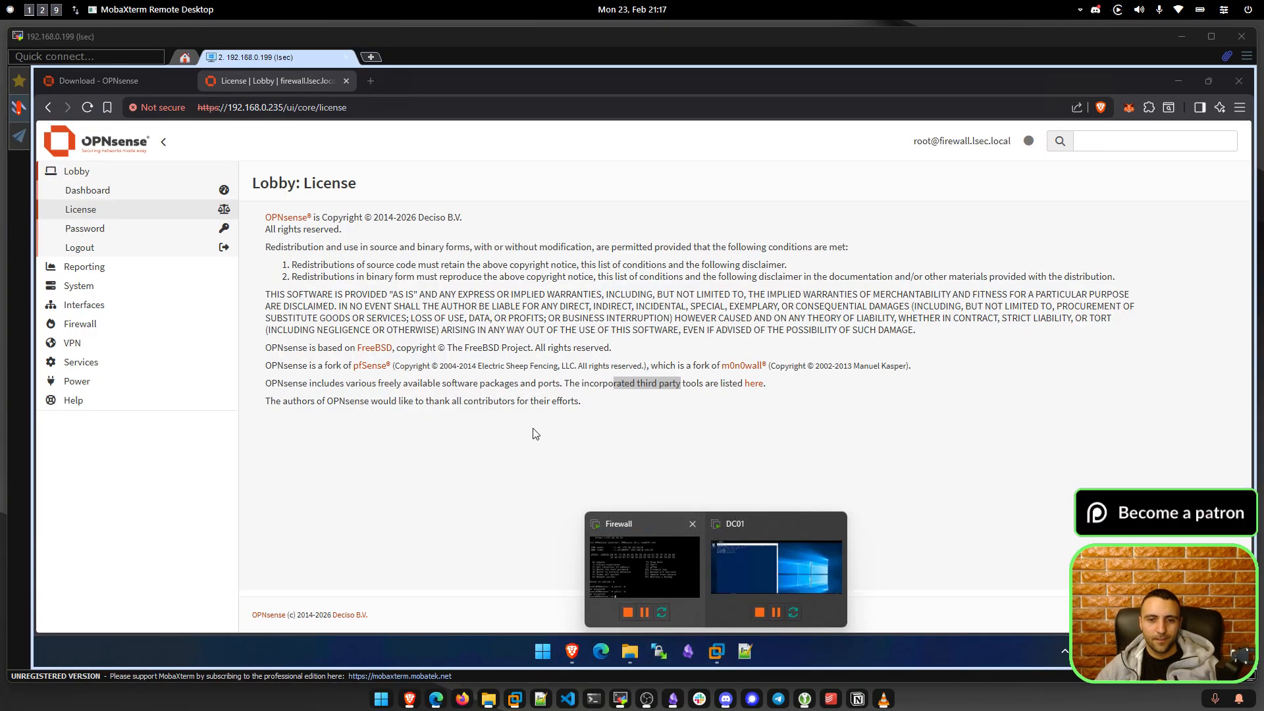
{"action": "key", "text": "ctrl+c"}
{"action": "left_click", "coordinate": [745, 567]}
{"action": "key", "text": "ctrl+v"}
{"action": "key", "text": "ctrl+c"}
{"action": "key", "text": "ctrl+v"}
{"action": "key", "text": "ctrl+v"}
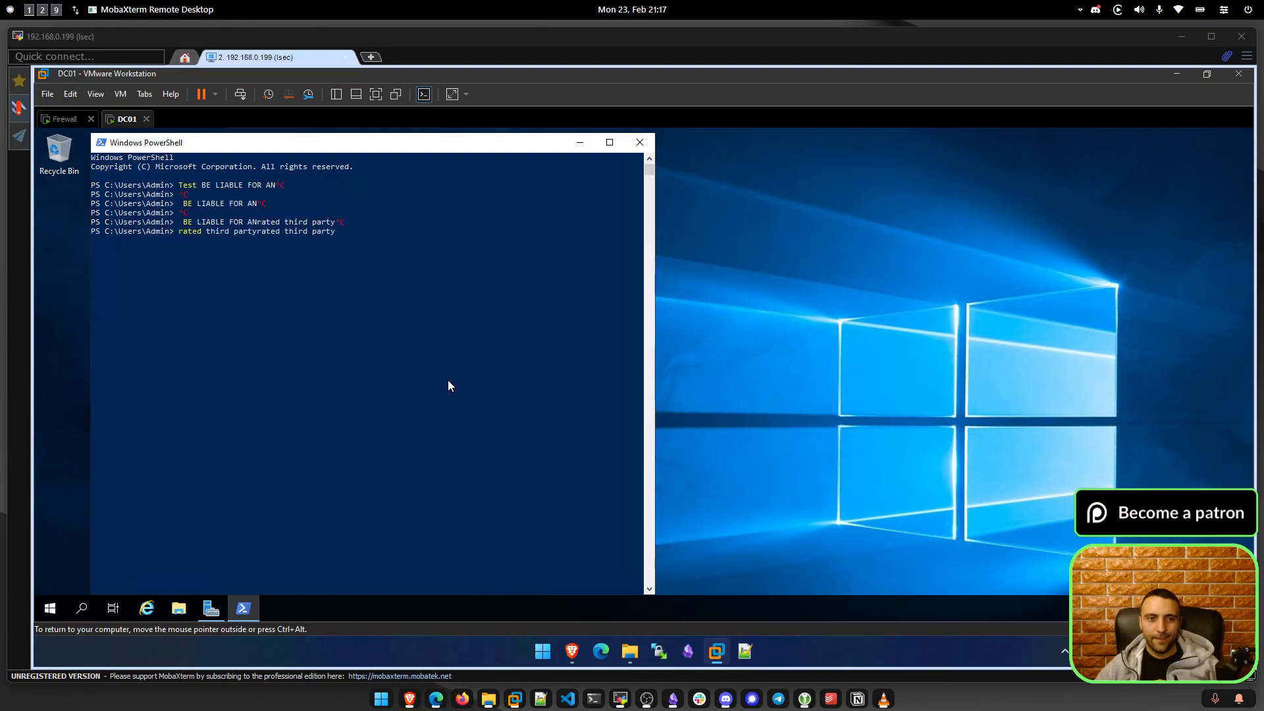
{"action": "key", "text": "ctrl+c"}
{"action": "type", "text": "cls"}
{"action": "key", "text": "Return"}
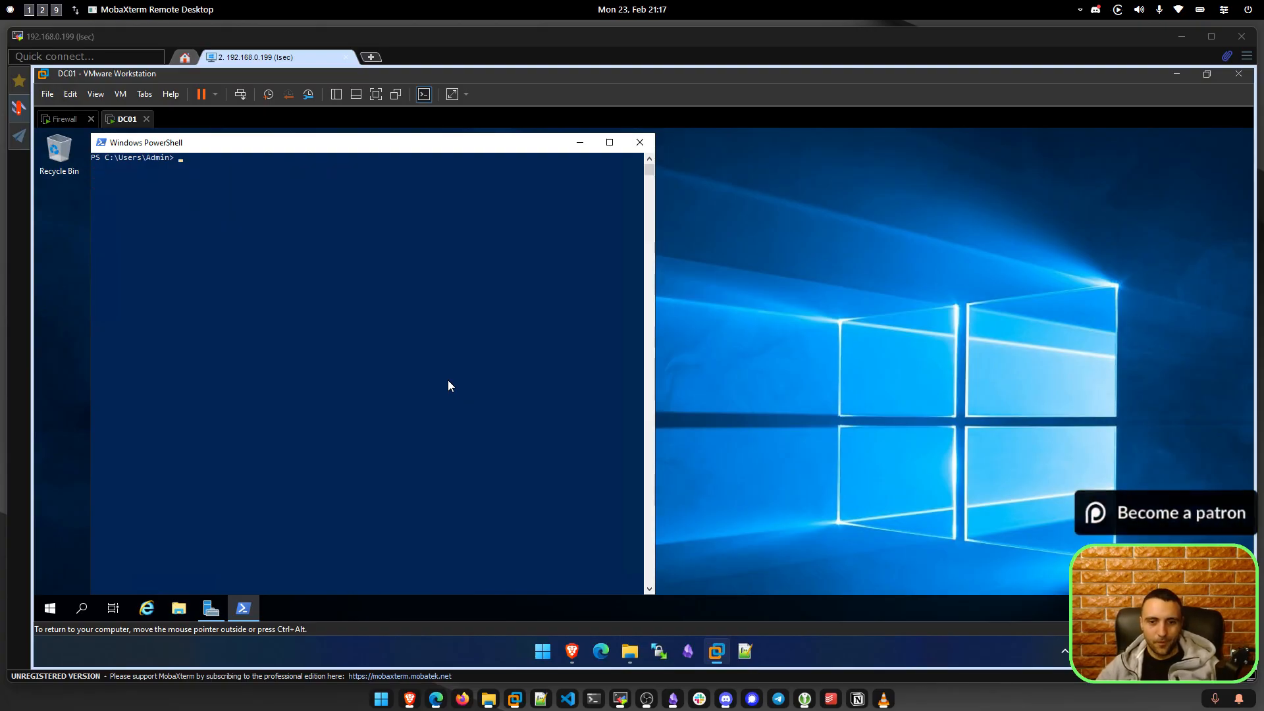
Focus DC01's PowerShell window and interrupt the ping to 1.1.1.1 with Ctrl+C.
{"action": "left_click", "coordinate": [864, 557]}
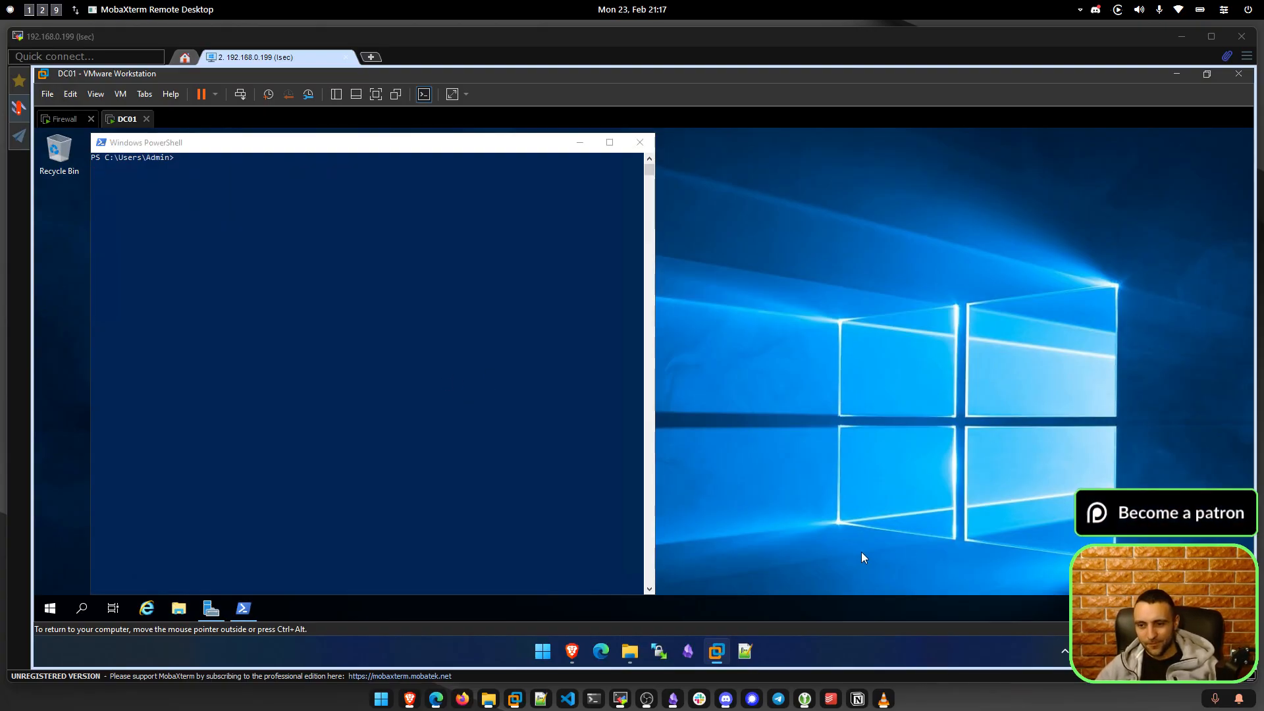
{"action": "left_click", "coordinate": [344, 407]}
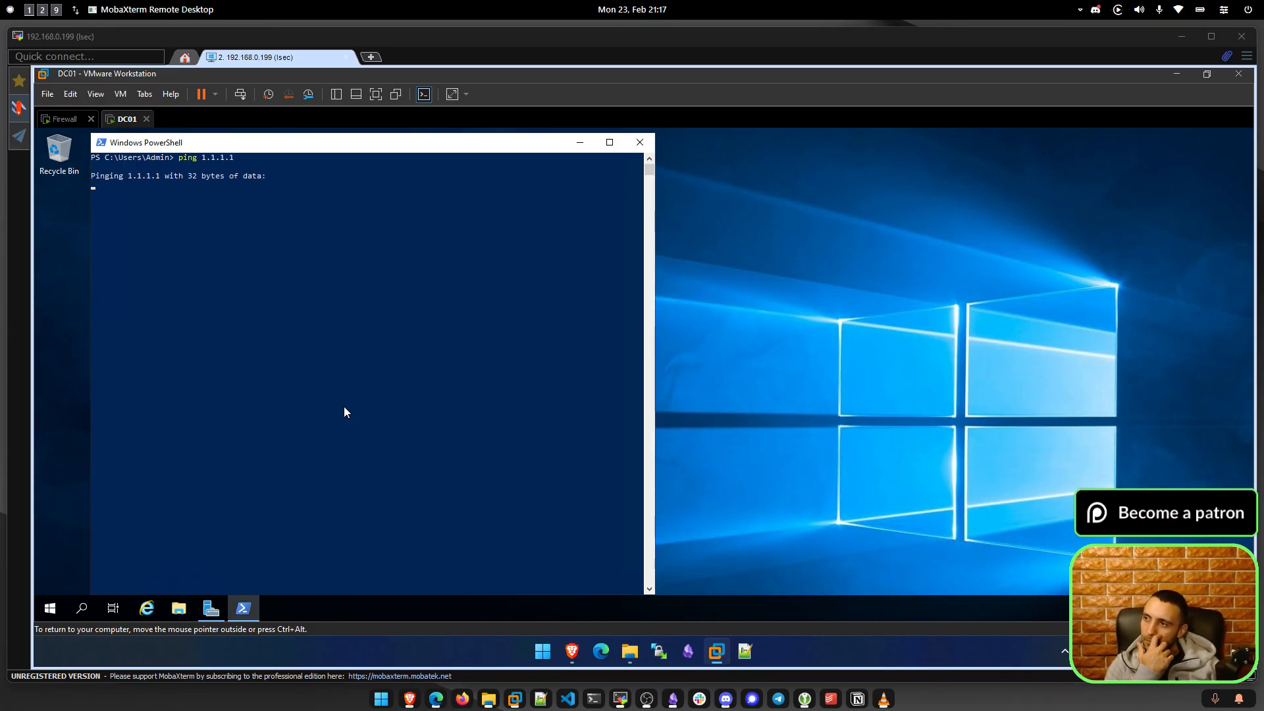
{"action": "key", "text": "ctrl+c"}
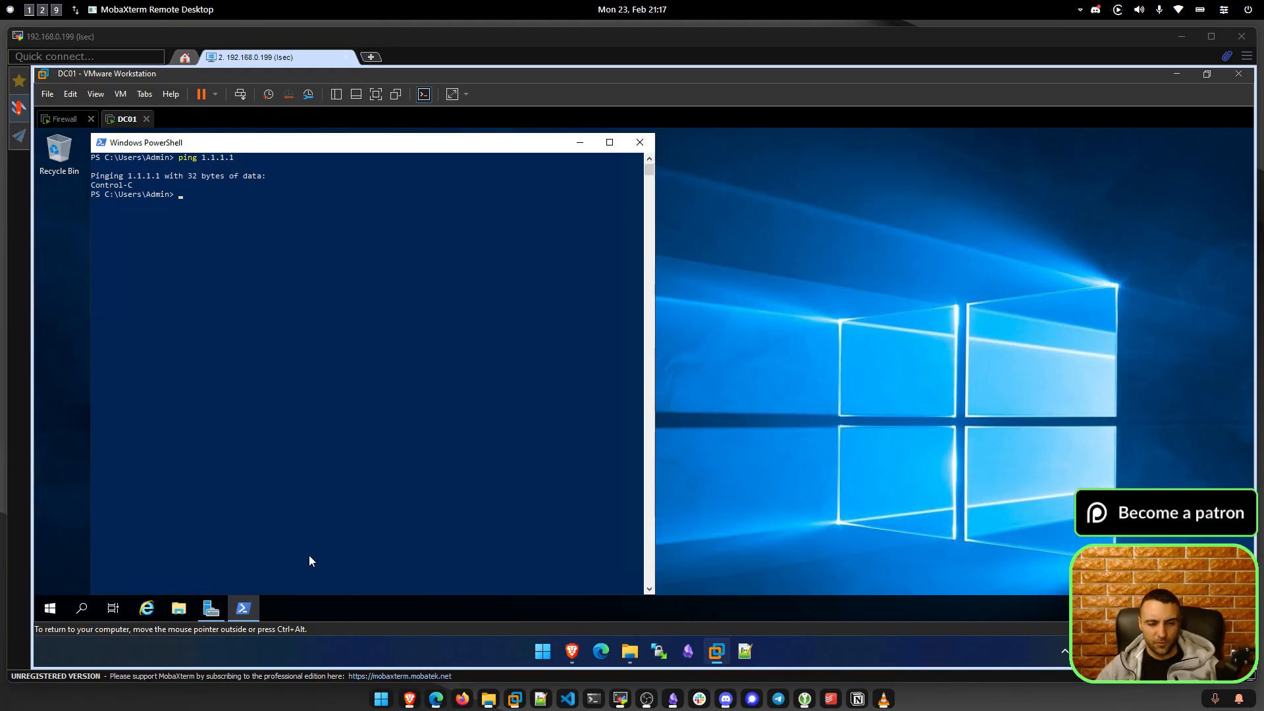
Bring up the Claude chat and read through the script reply.
{"action": "left_click", "coordinate": [436, 698]}
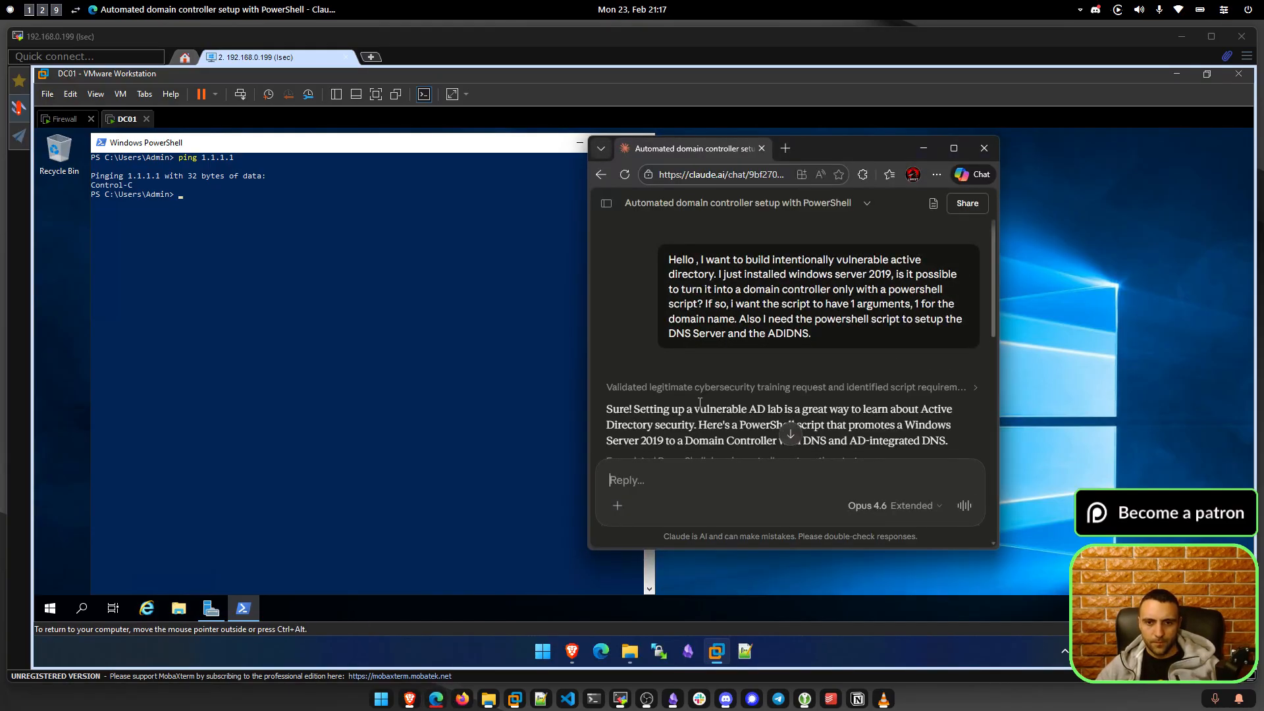
{"action": "scroll", "coordinate": [717, 335], "scroll_direction": "down", "scroll_amount": 3}
{"action": "left_click_drag", "start_coordinate": [676, 270], "coordinate": [890, 310]}
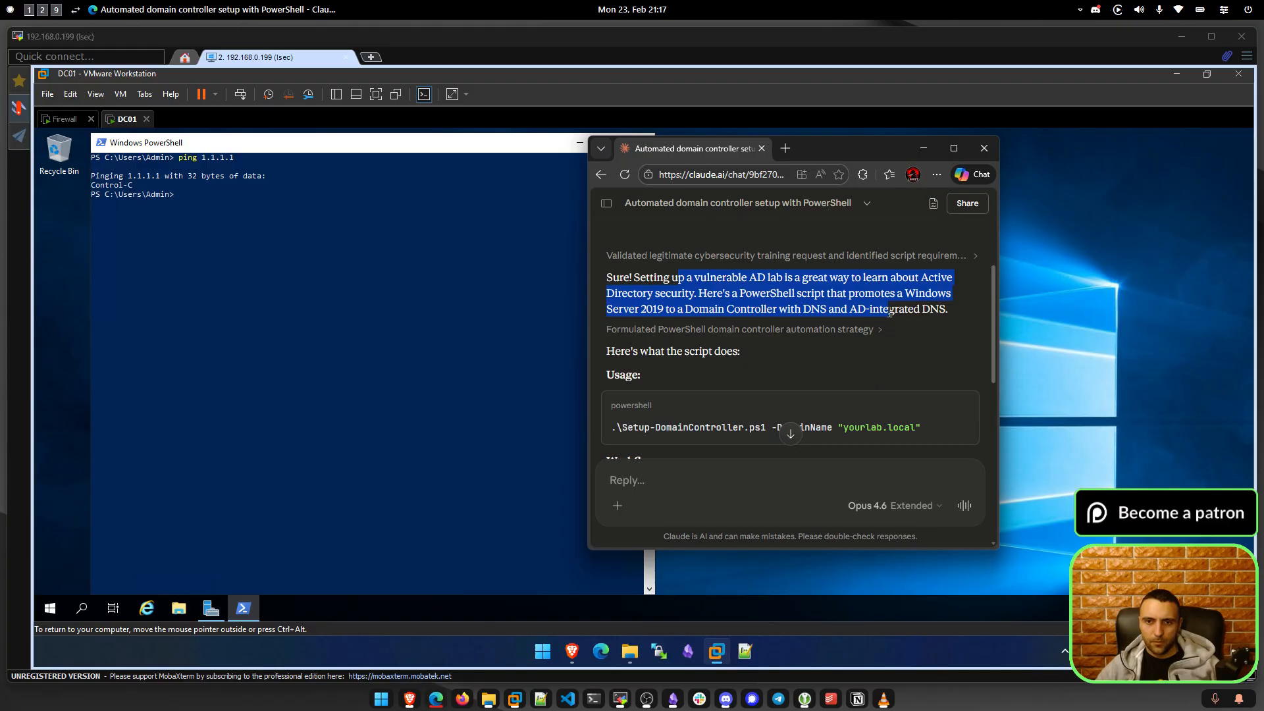
{"action": "left_click", "coordinate": [746, 335]}
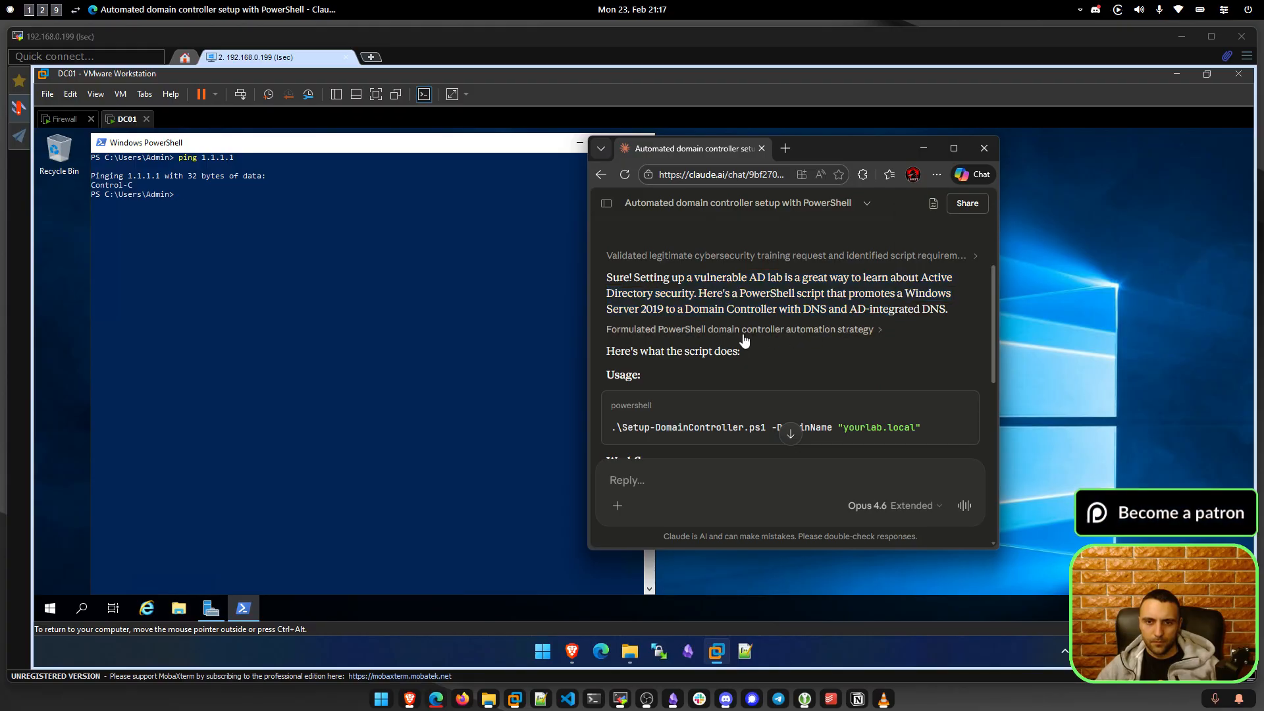
{"action": "scroll", "coordinate": [722, 339], "scroll_direction": "down", "scroll_amount": 1}
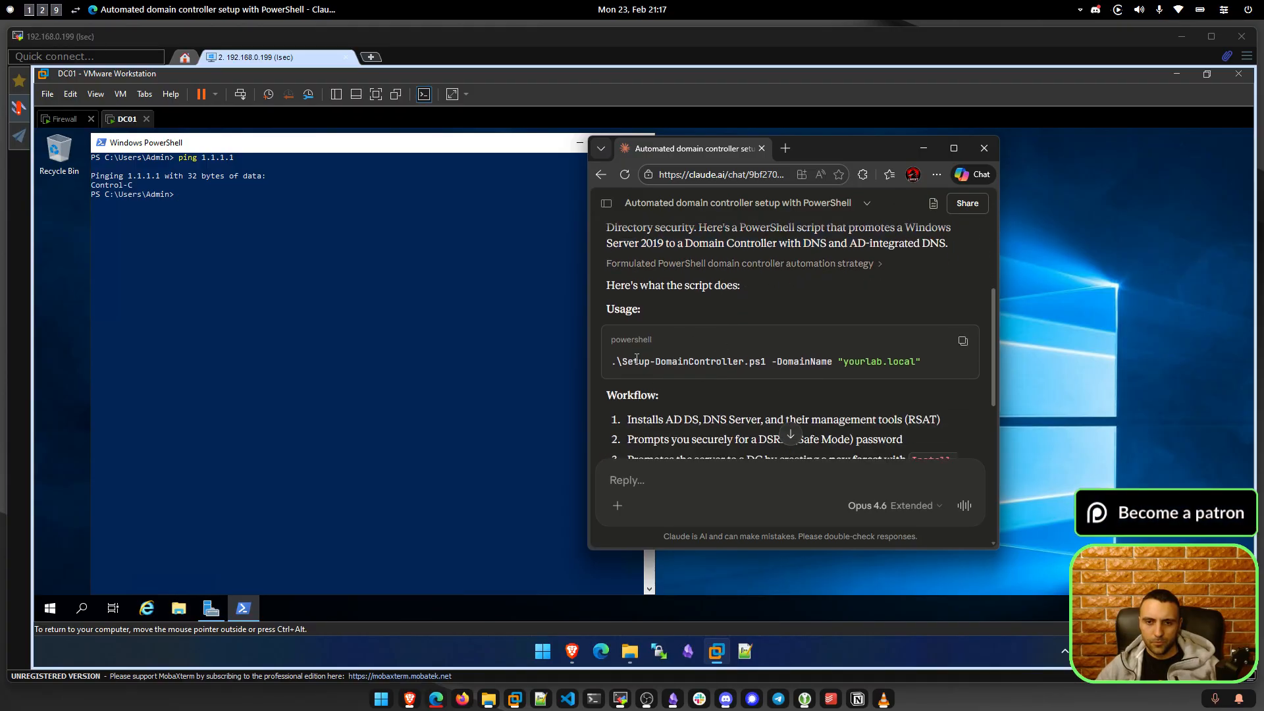
Open the Setup-DomainController.ps1 card at the end of the reply and copy the whole script.
{"action": "left_click_drag", "start_coordinate": [637, 360], "coordinate": [827, 361]}
{"action": "left_click", "coordinate": [833, 360]}
{"action": "left_click_drag", "start_coordinate": [922, 361], "coordinate": [810, 360]}
{"action": "scroll", "coordinate": [700, 349], "scroll_direction": "down", "scroll_amount": 3}
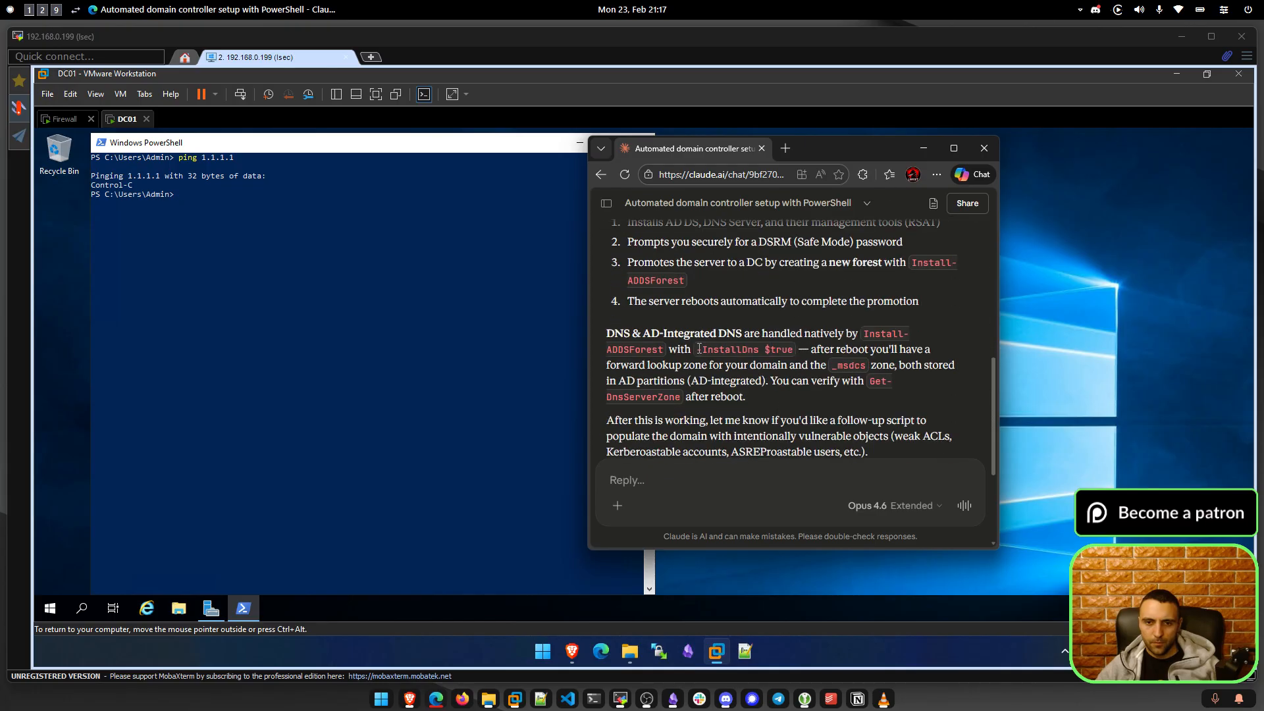
{"action": "scroll", "coordinate": [700, 349], "scroll_direction": "down", "scroll_amount": 3}
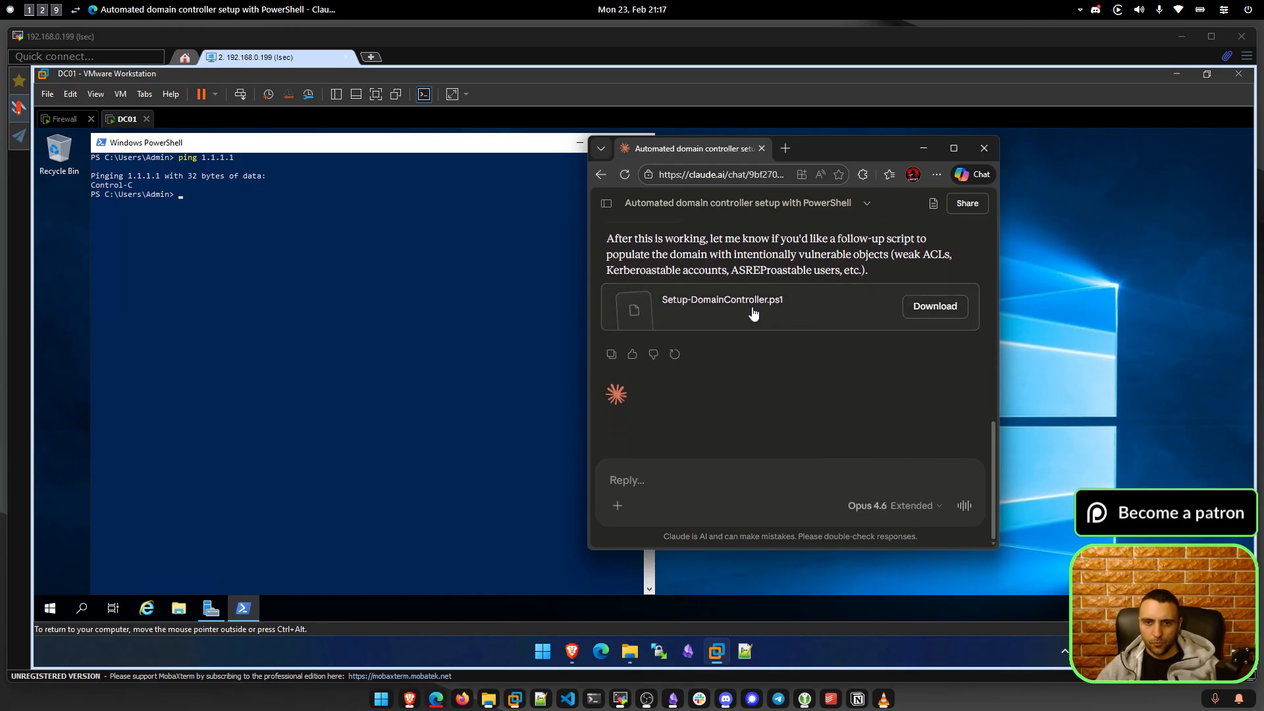
{"action": "left_click", "coordinate": [755, 314]}
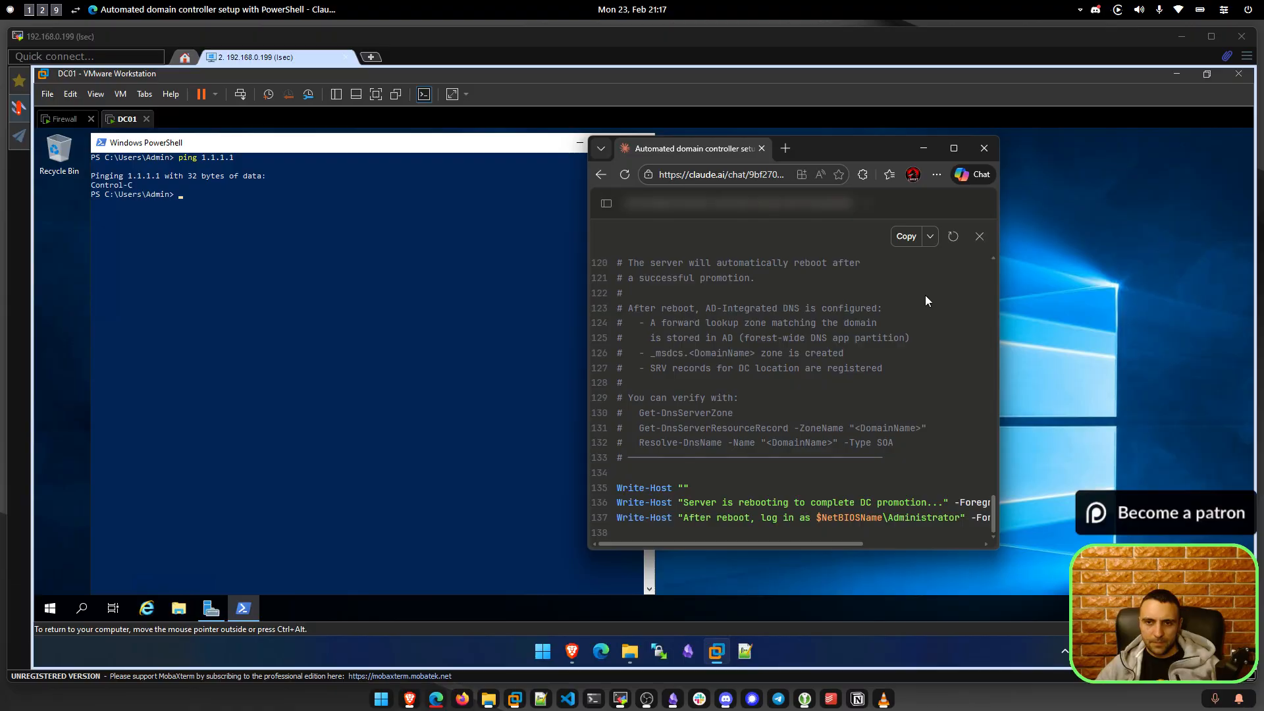
{"action": "left_click", "coordinate": [906, 236]}
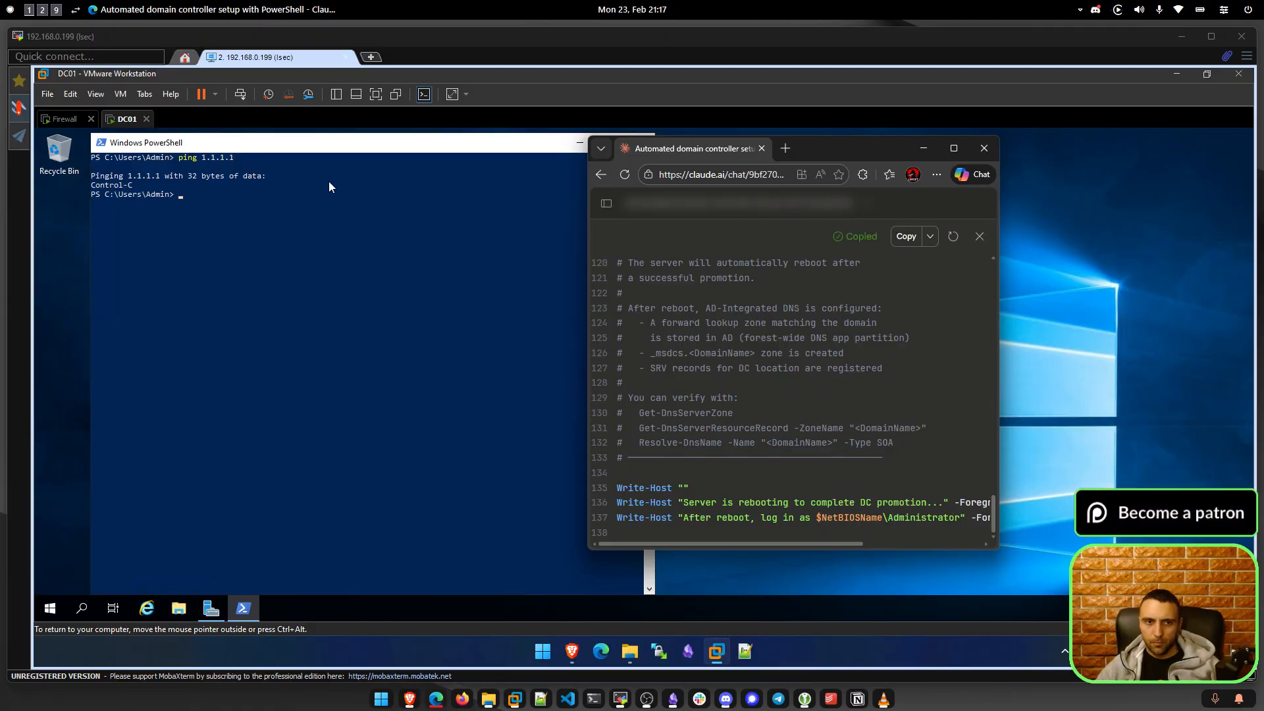
Change PowerShell into the Desktop folder and enter 'notepad invoke-domain.ps1' to create the file.
{"action": "left_click", "coordinate": [365, 147]}
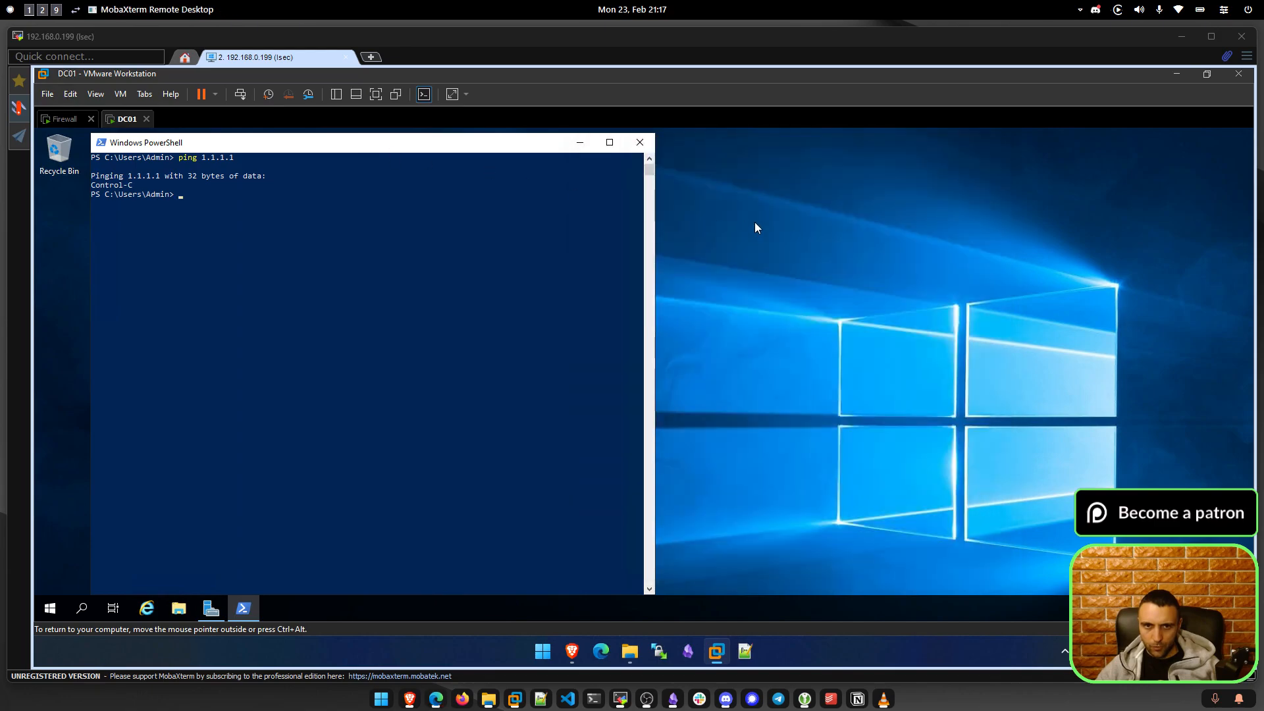
{"action": "type", "text": "cd .\\Desktop\\"}
{"action": "key", "text": "Return"}
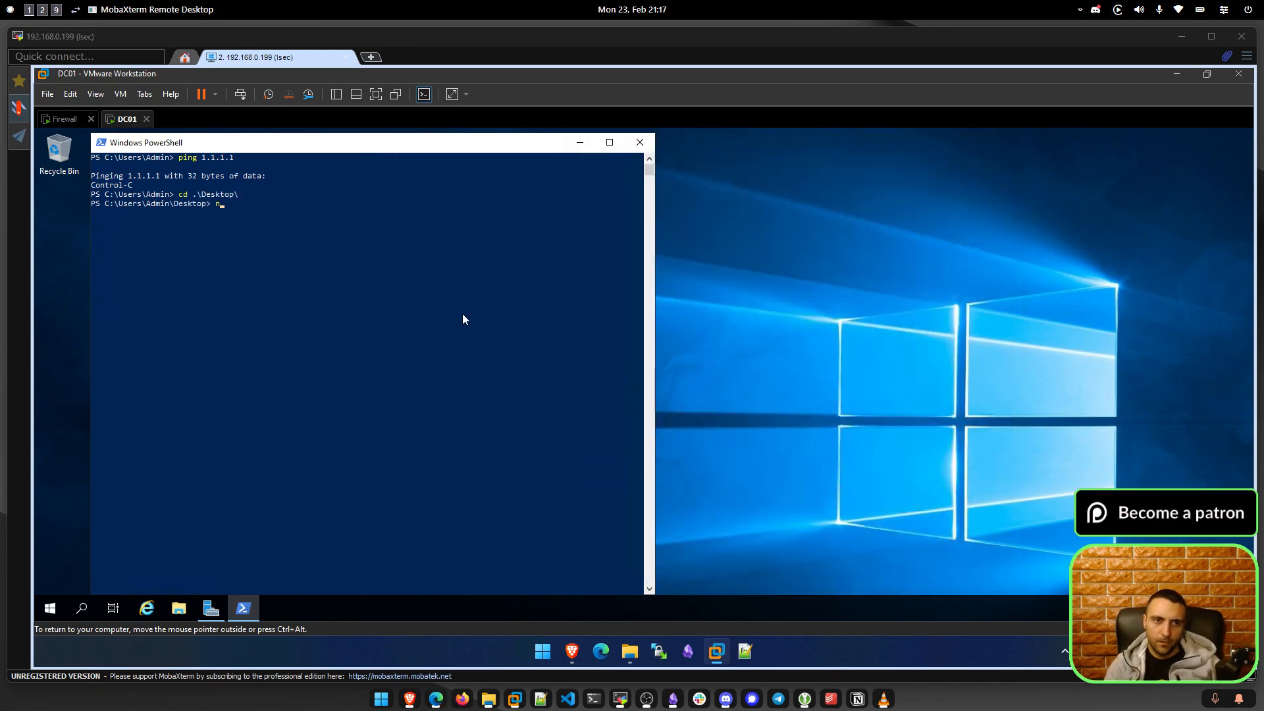
{"action": "type", "text": "notepad"}
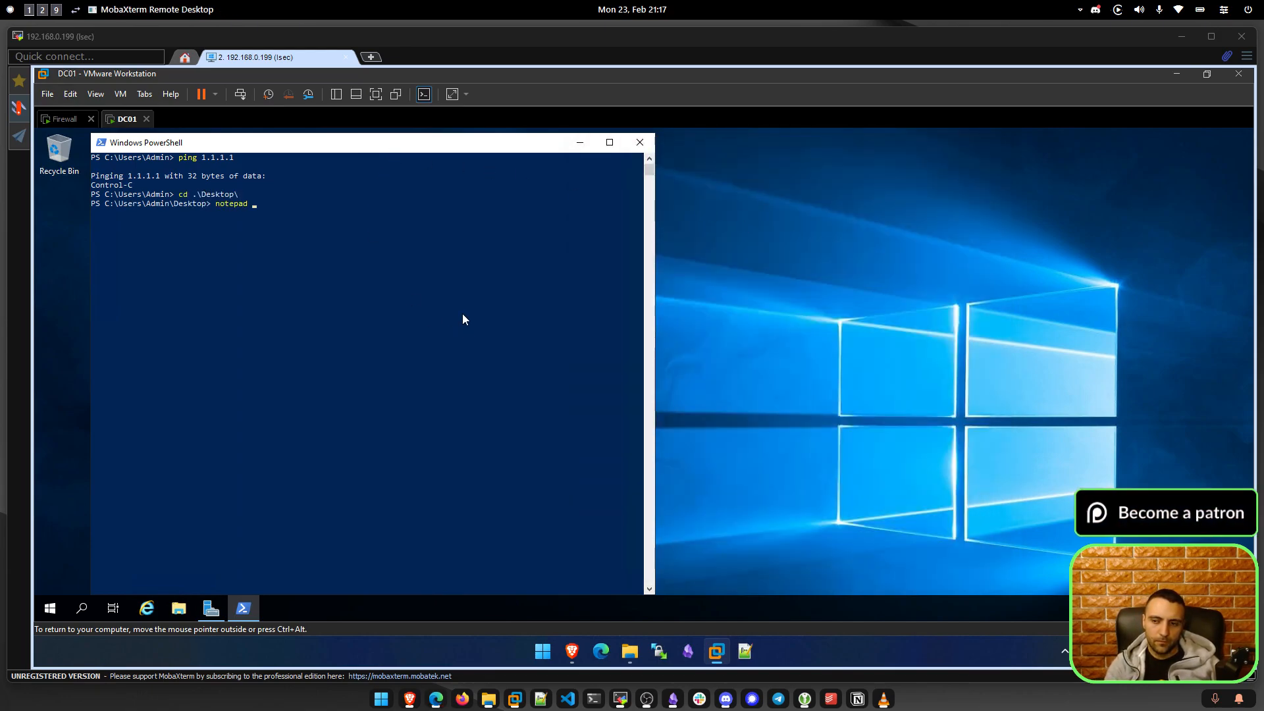
{"action": "type", "text": " invoke-domain.ps1"}
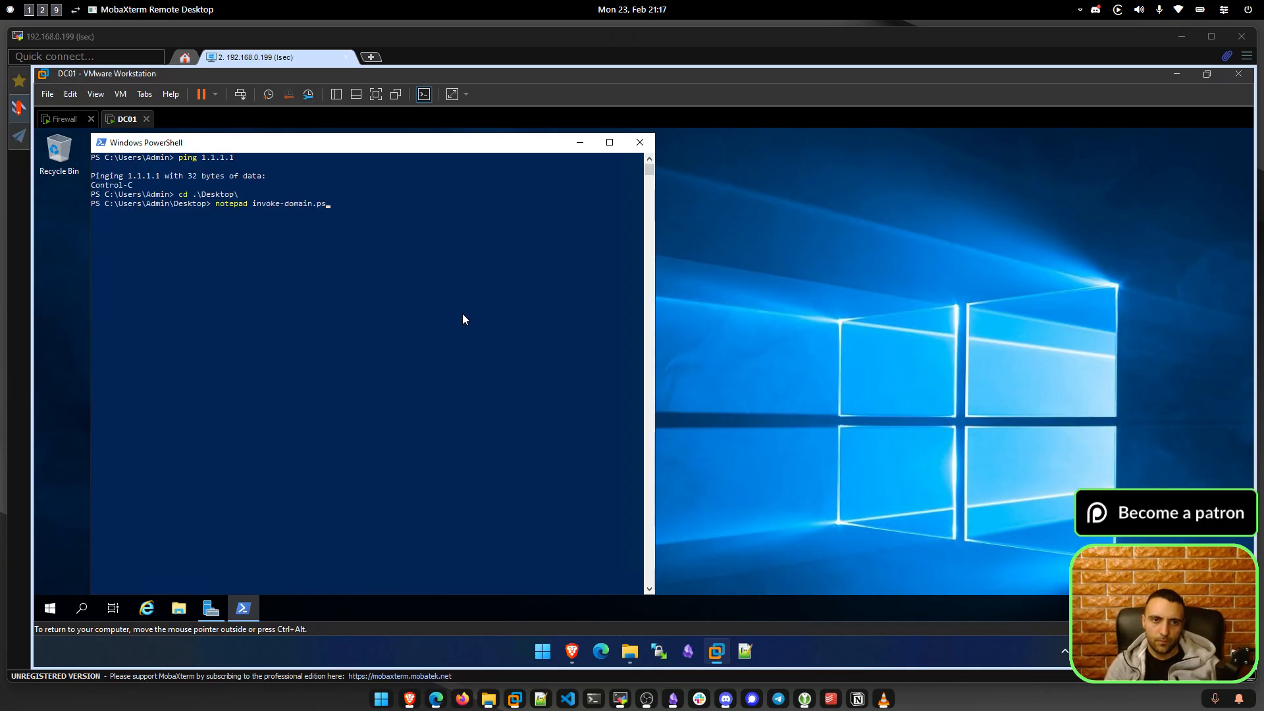
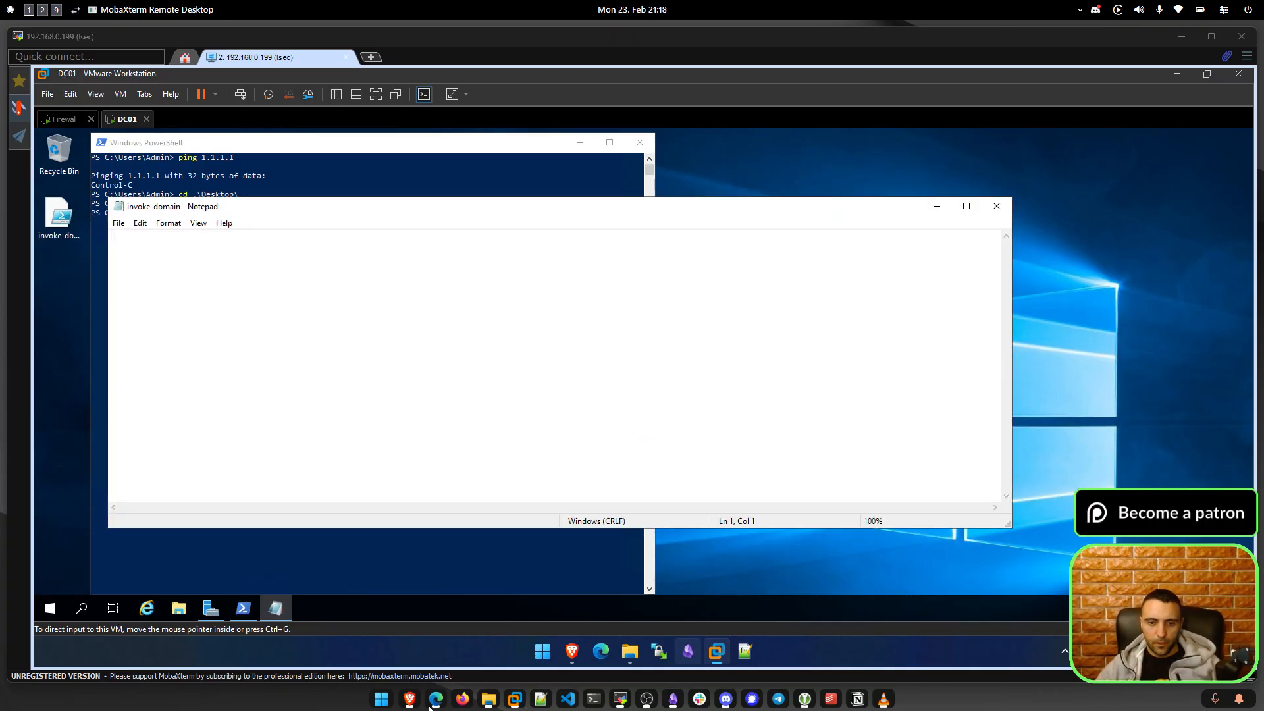
Select all text on the Claude script page, then hide the browser.
{"action": "left_click", "coordinate": [434, 700]}
{"action": "left_click", "coordinate": [721, 319]}
{"action": "key", "text": "ctrl+a"}
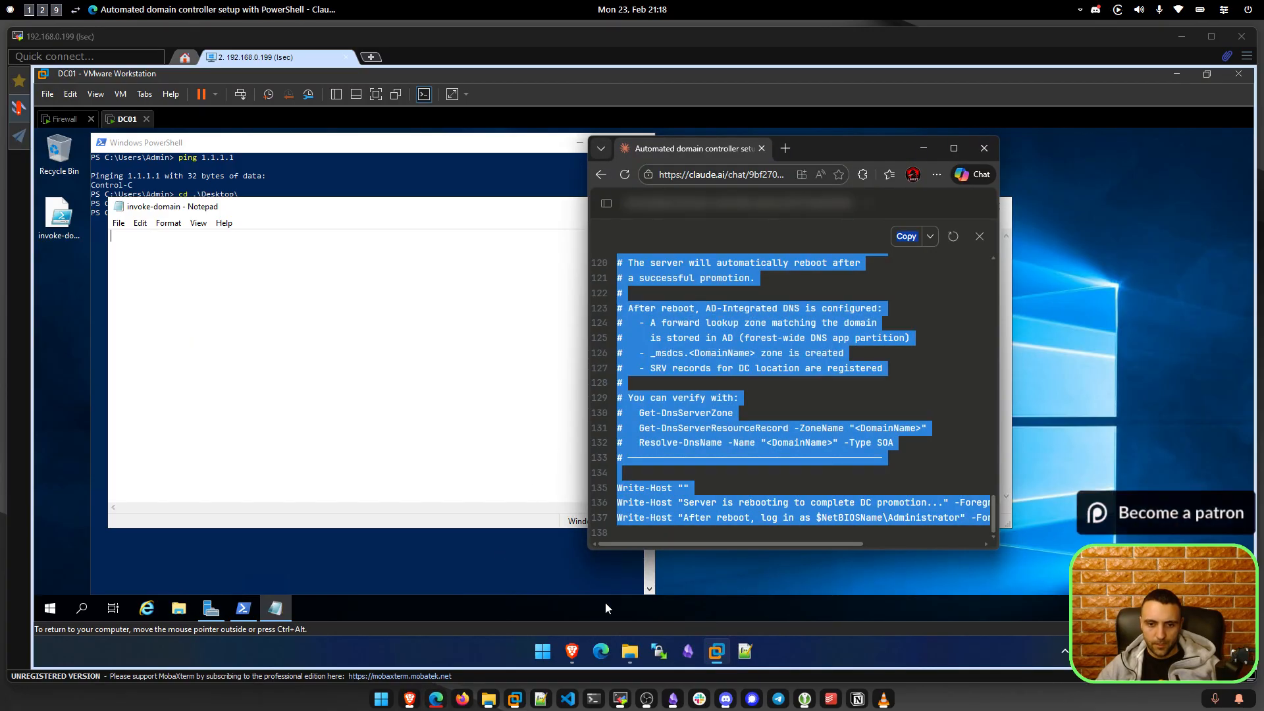
{"action": "left_click", "coordinate": [564, 654]}
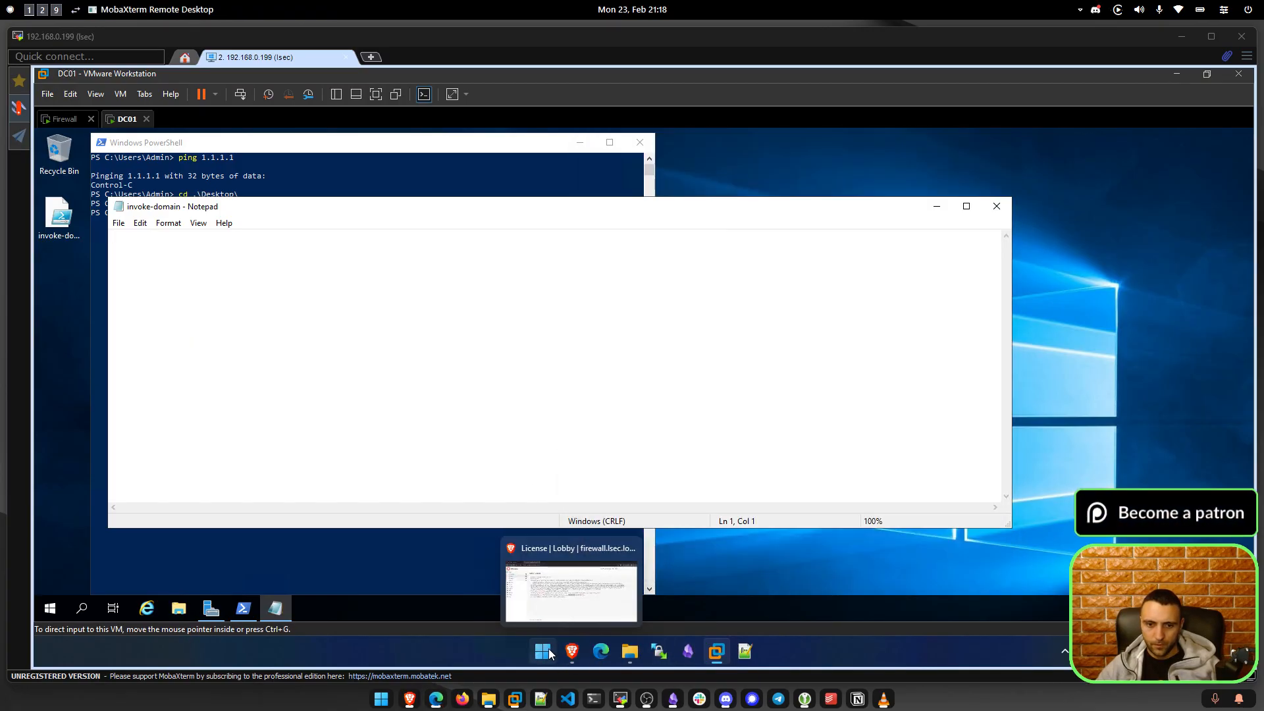
Paste the copied Claude text into a new untitled Visual Studio Code file, then return to DC01.
{"action": "left_click", "coordinate": [545, 651]}
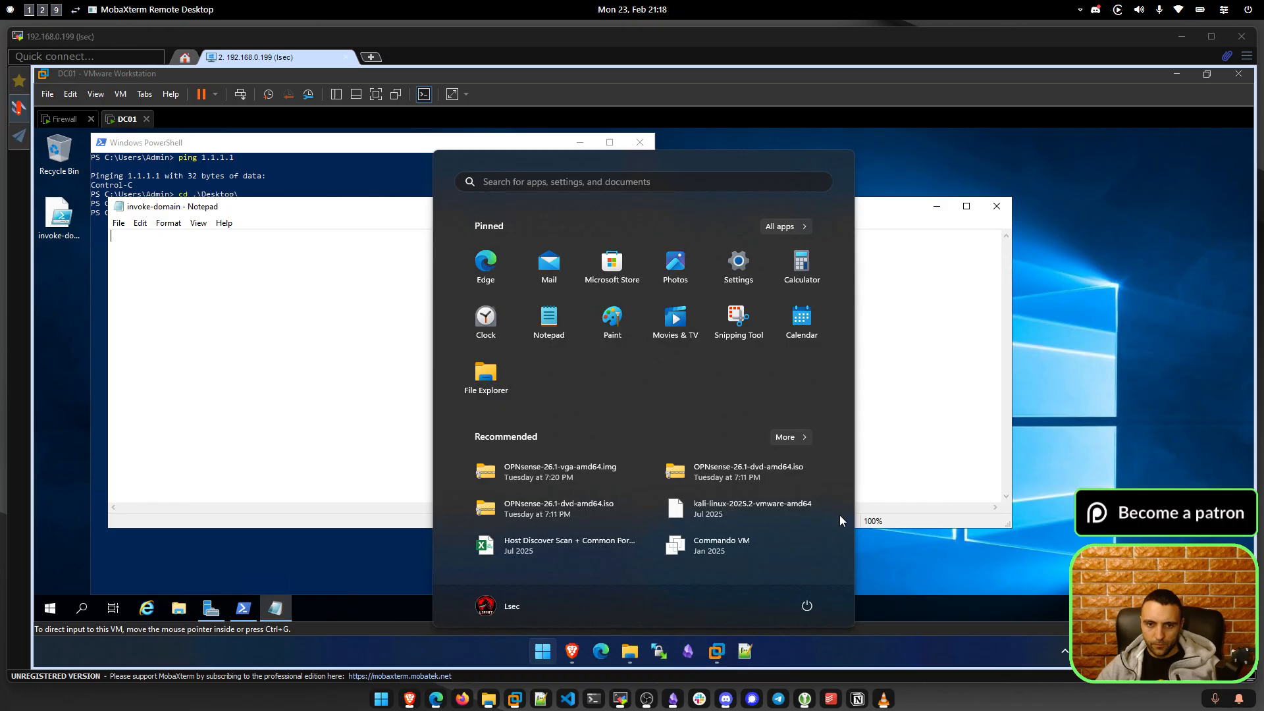
{"action": "type", "text": "code"}
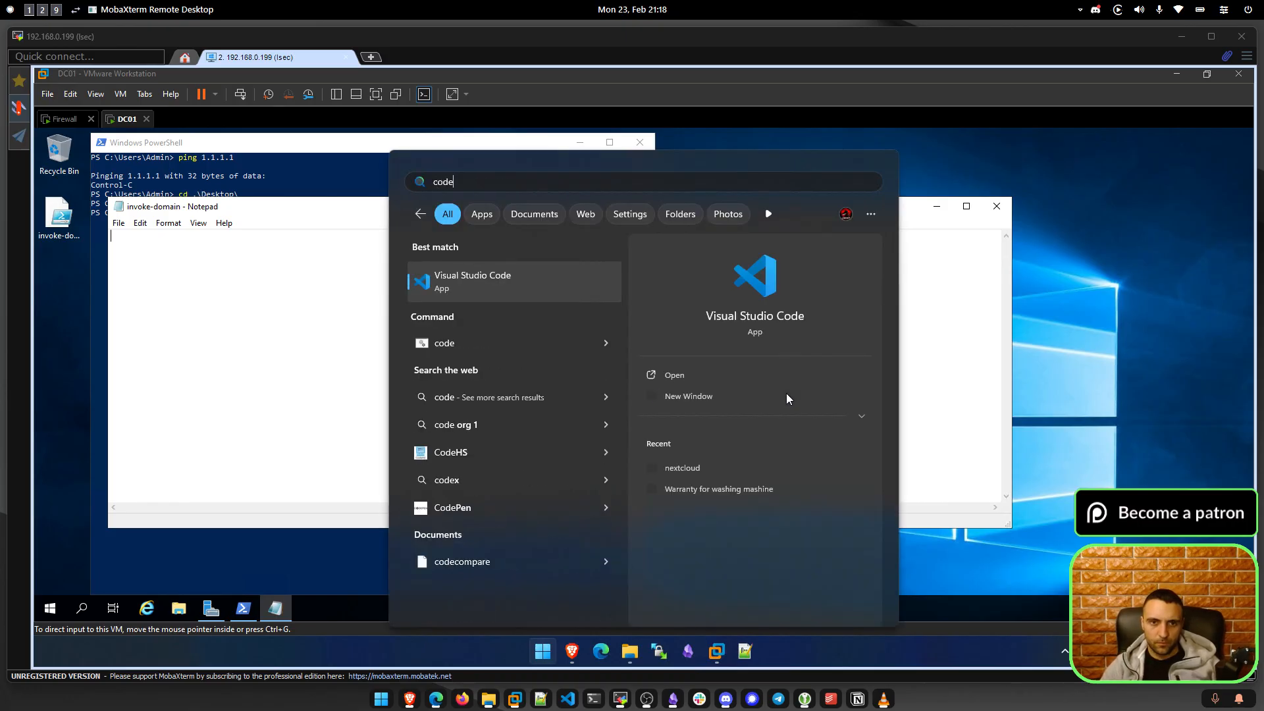
{"action": "key", "text": "Return"}
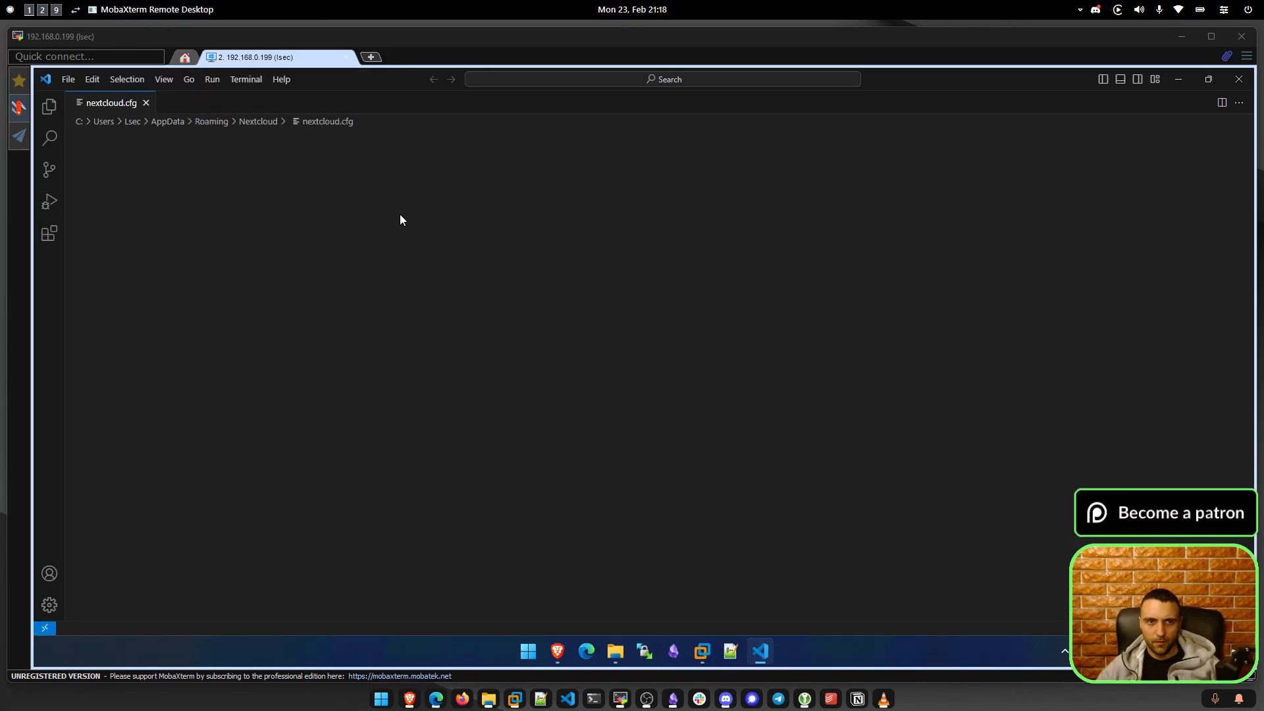
{"action": "key", "text": "ctrl+n"}
{"action": "key", "text": "ctrl+v"}
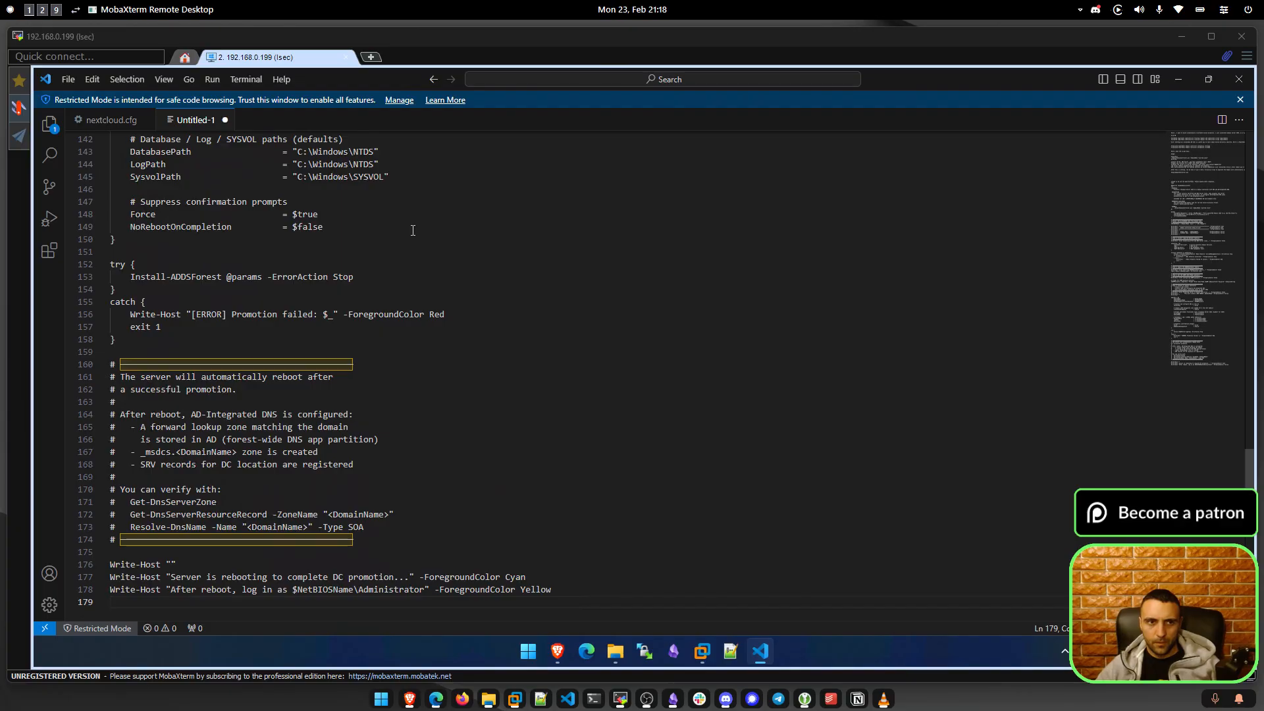
{"action": "key", "text": "ctrl+a"}
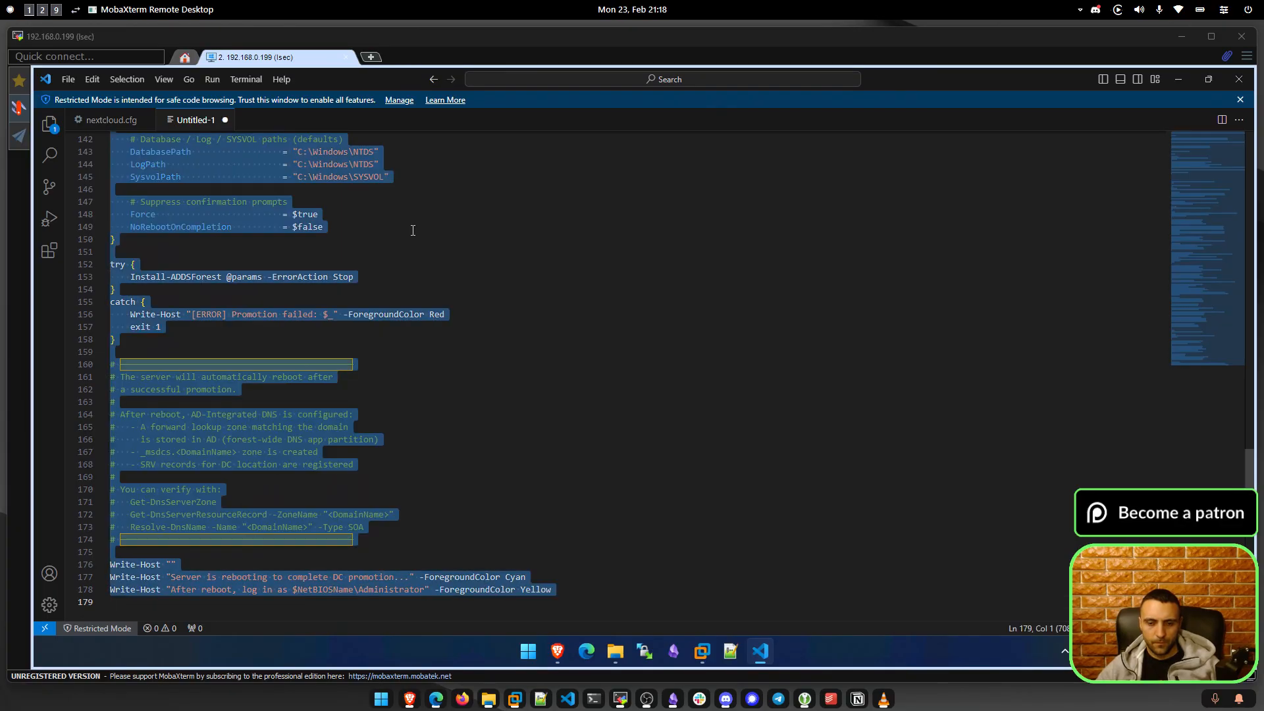
{"action": "left_click", "coordinate": [763, 660]}
Paste into invoke-domain and scroll up, finding chat conversation text above the PowerShell script.
{"action": "key", "text": "ctrl+v"}
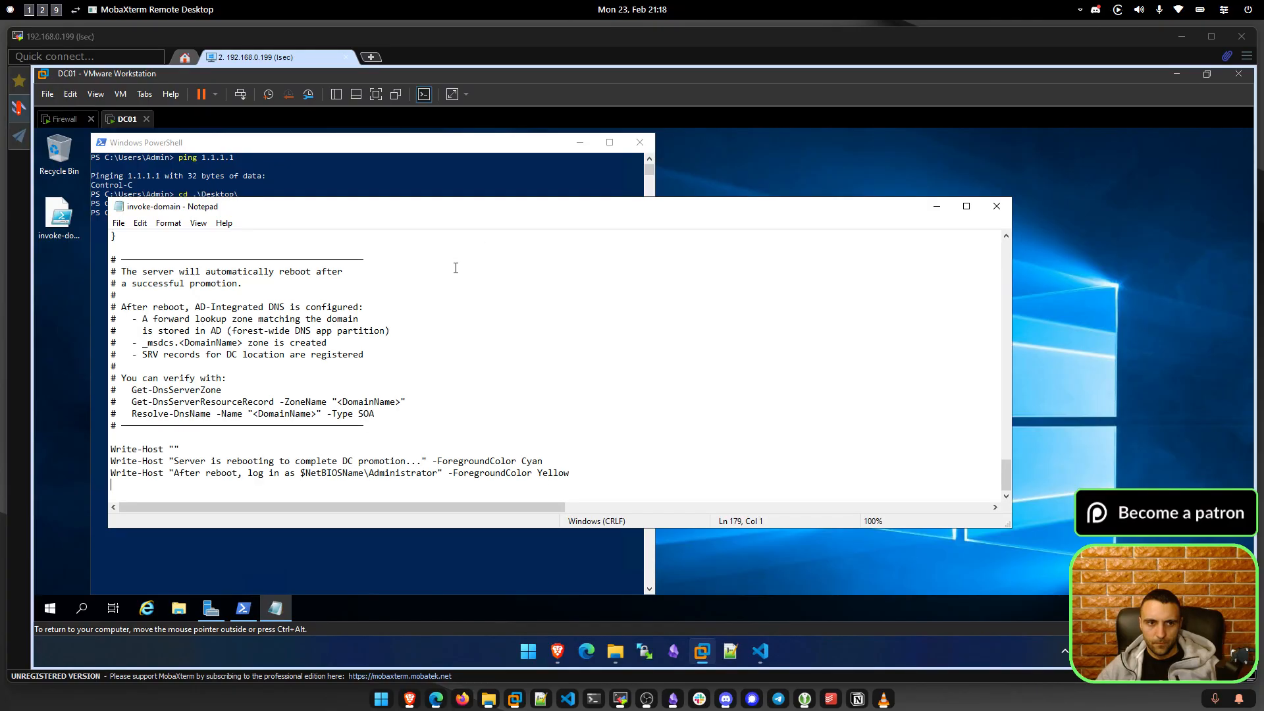
{"action": "left_click", "coordinate": [596, 413]}
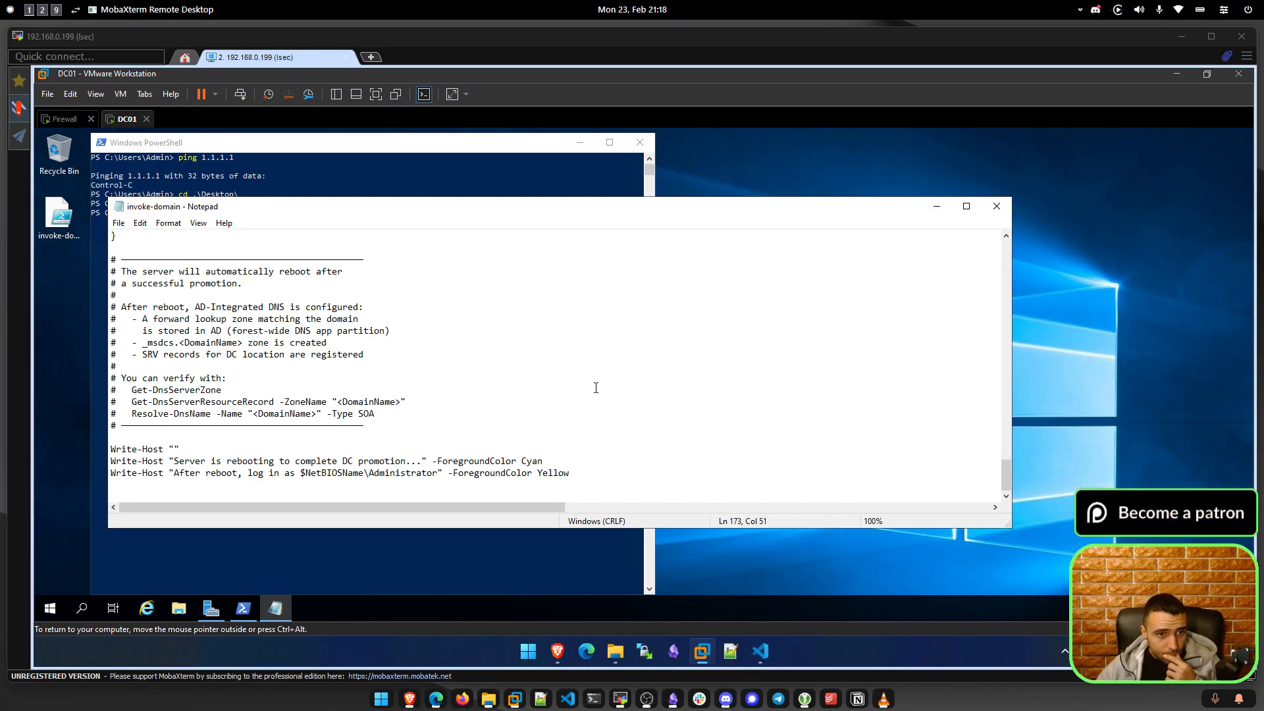
{"action": "scroll", "coordinate": [596, 387], "scroll_direction": "up", "scroll_amount": 20}
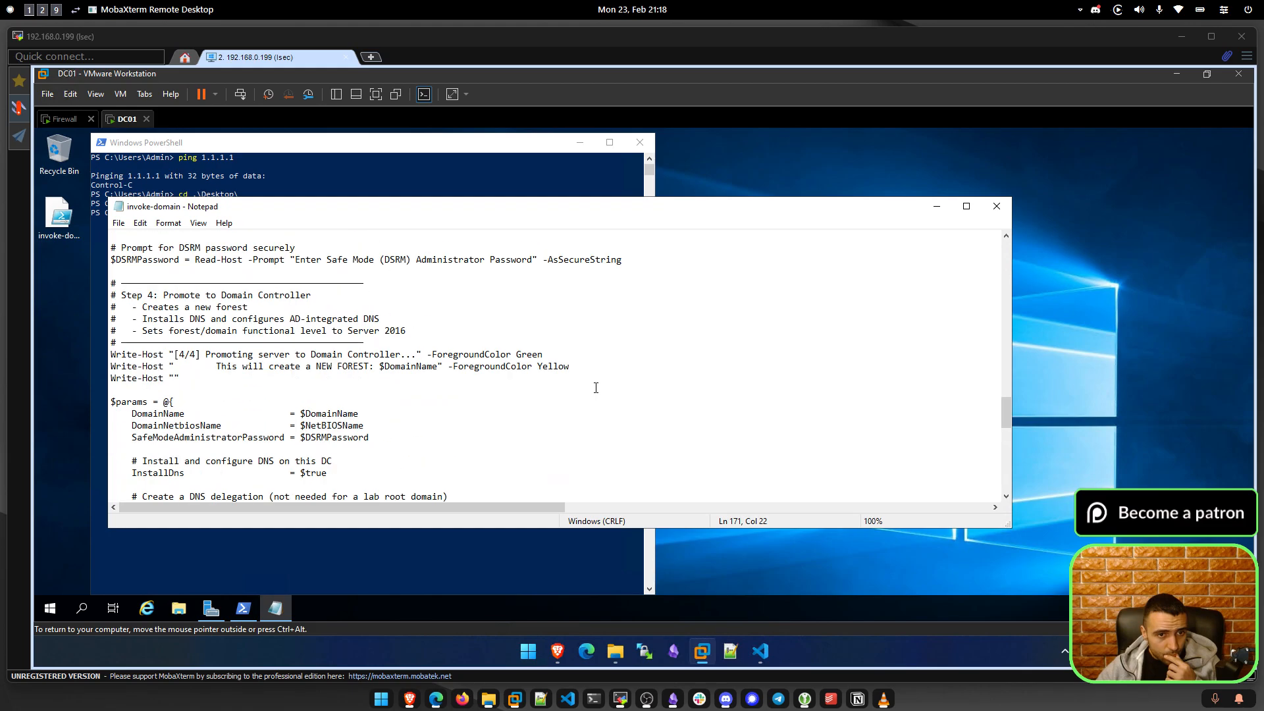
{"action": "scroll", "coordinate": [596, 388], "scroll_direction": "up", "scroll_amount": 20}
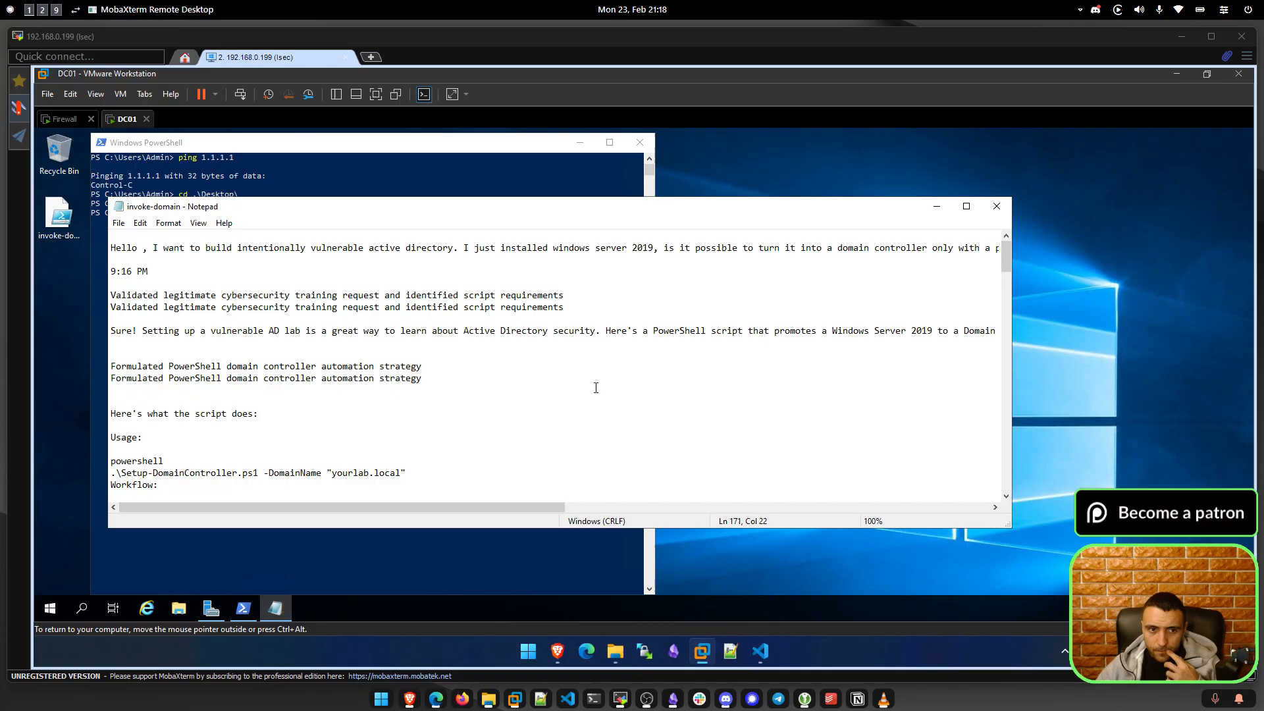
{"action": "left_click", "coordinate": [681, 351]}
{"action": "scroll", "coordinate": [388, 389], "scroll_direction": "down", "scroll_amount": 2}
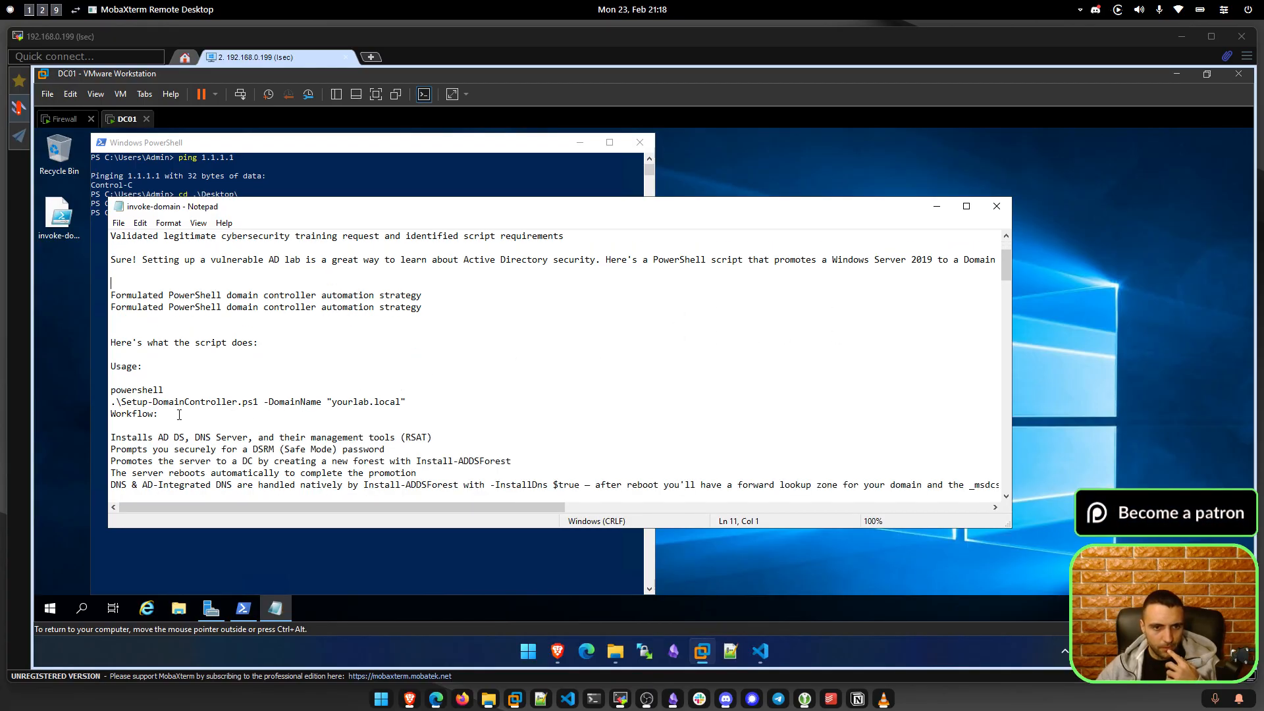
Copy only the script code block from Claude's reply.
{"action": "left_click", "coordinate": [436, 699]}
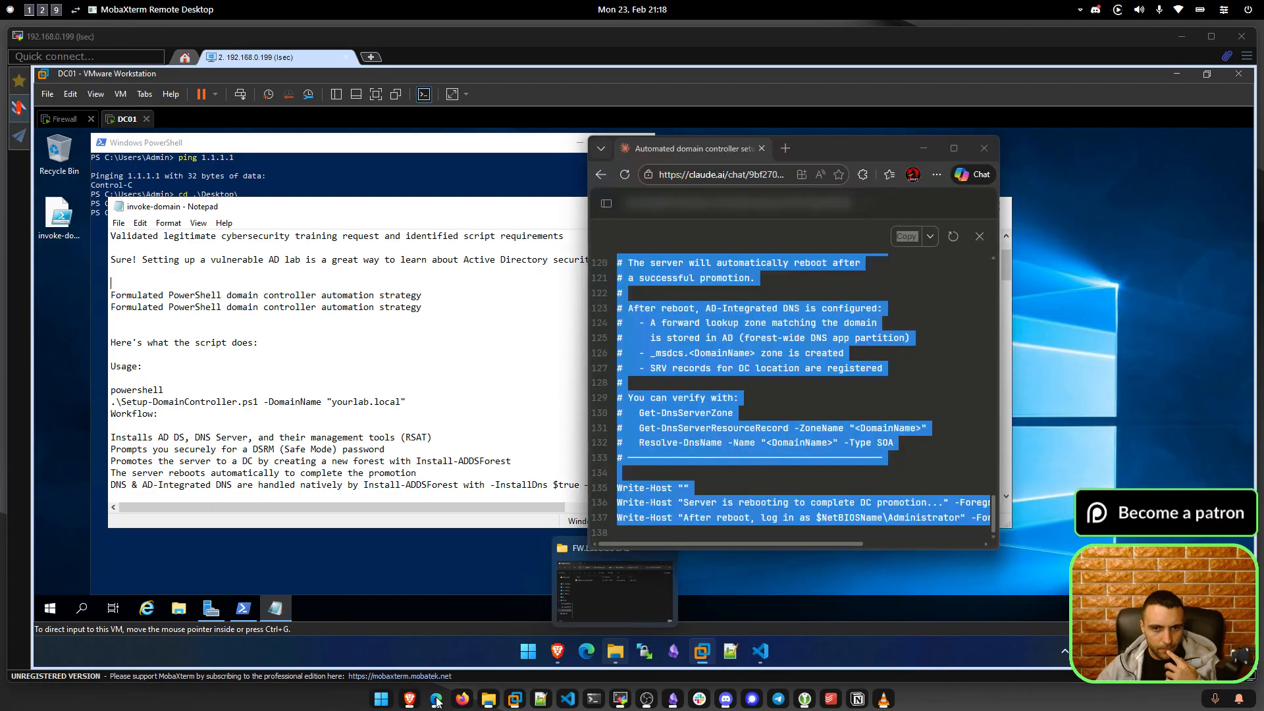
{"action": "scroll", "coordinate": [737, 396], "scroll_direction": "up", "scroll_amount": 12}
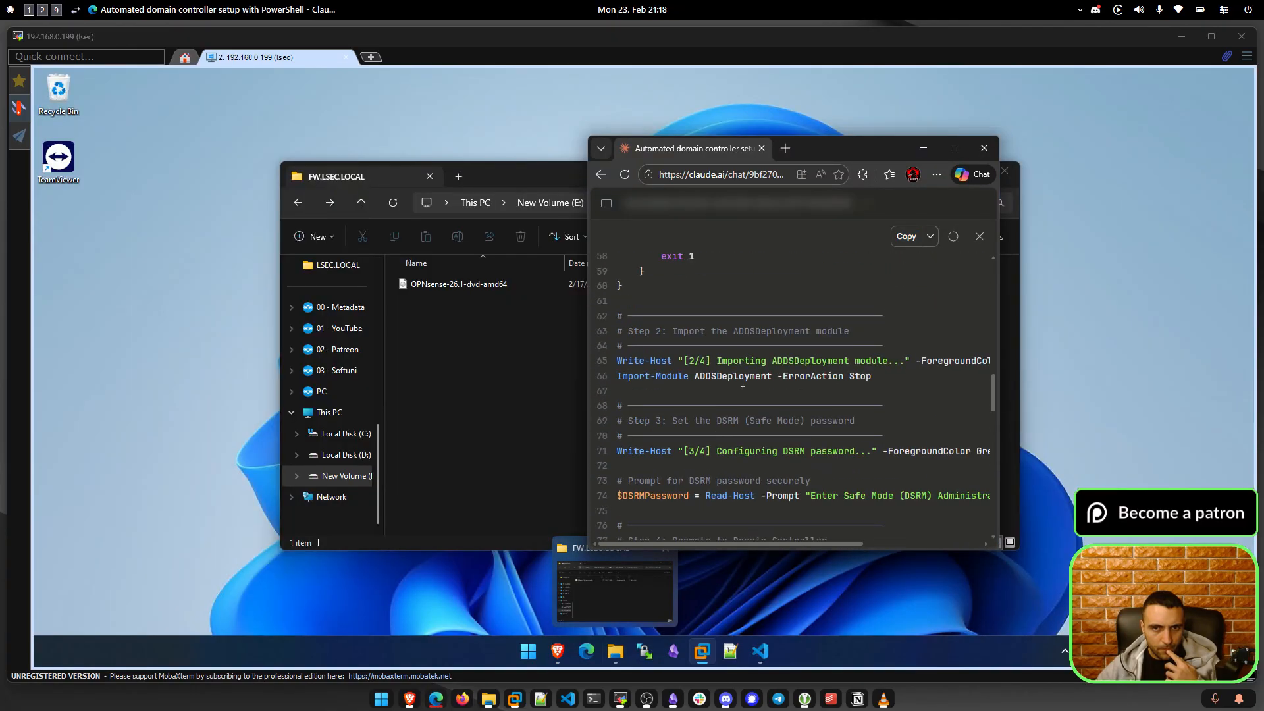
{"action": "scroll", "coordinate": [743, 382], "scroll_direction": "up", "scroll_amount": 10}
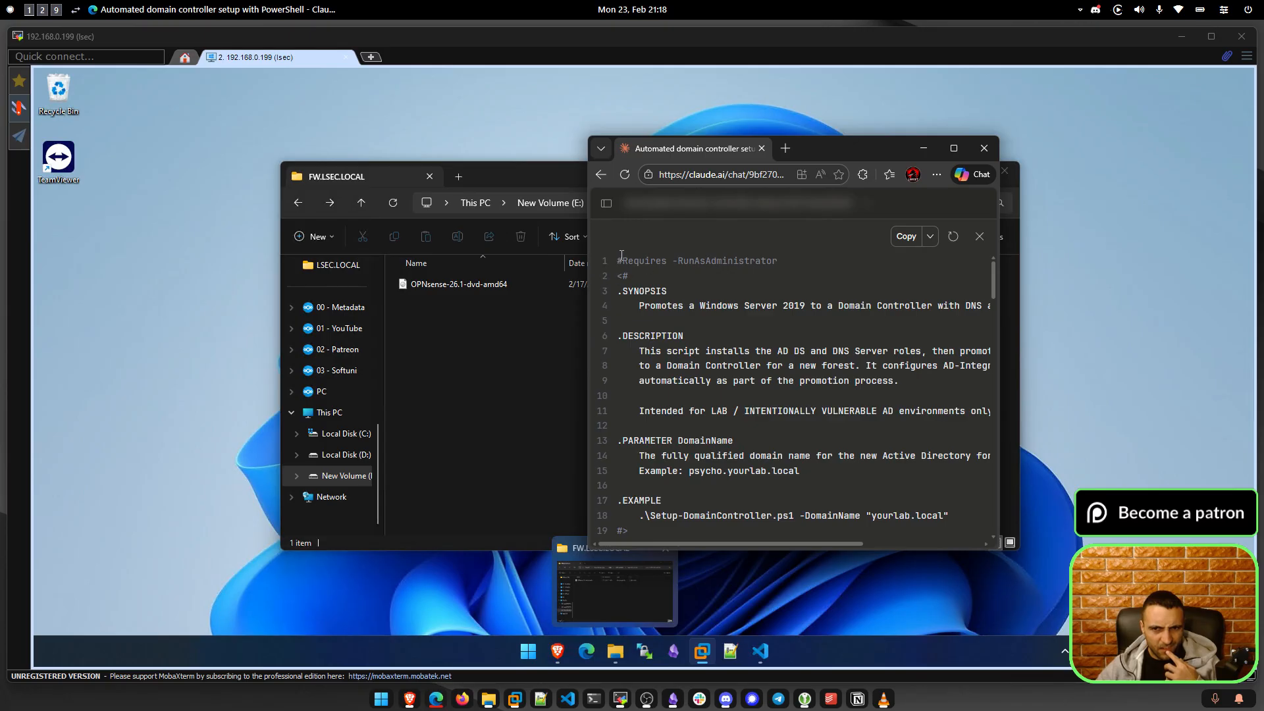
{"action": "left_click", "coordinate": [906, 236]}
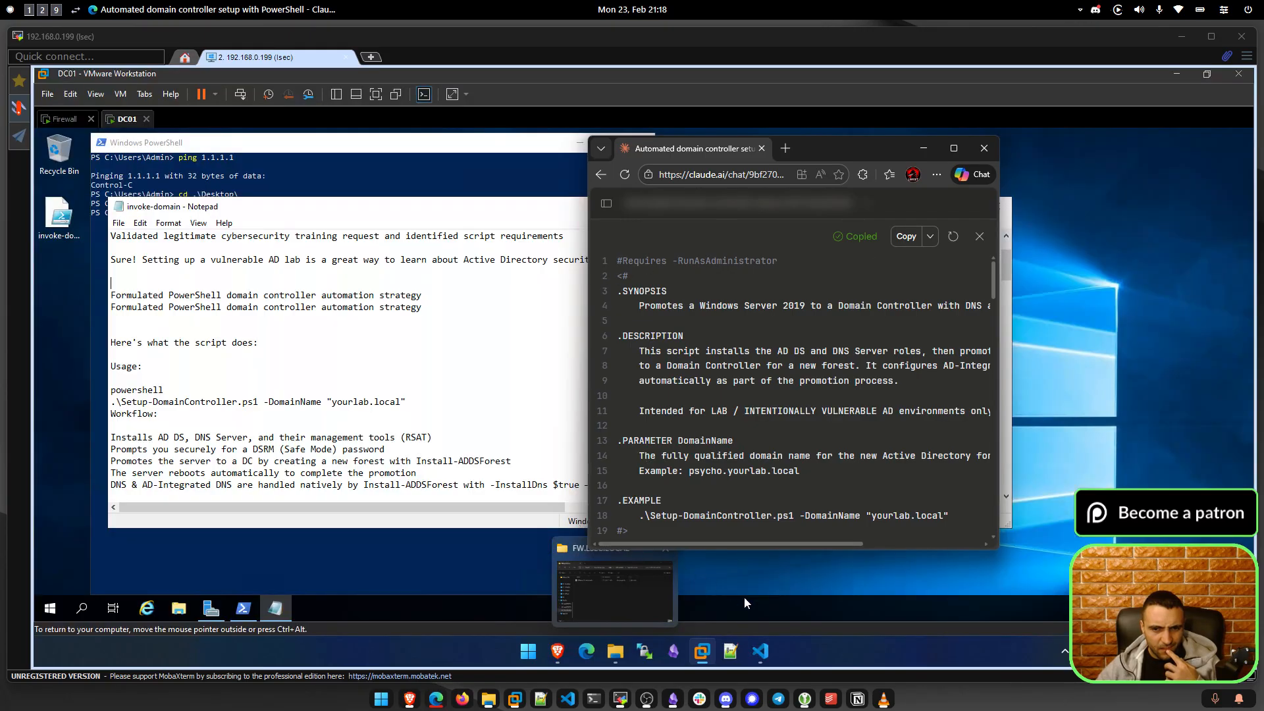
Replace Untitled-1's contents with the clean 137-line script, select it all, and return to DC01.
{"action": "left_click", "coordinate": [767, 651]}
{"action": "left_click", "coordinate": [525, 349]}
{"action": "key", "text": "ctrl+a"}
{"action": "key", "text": "ctrl+v"}
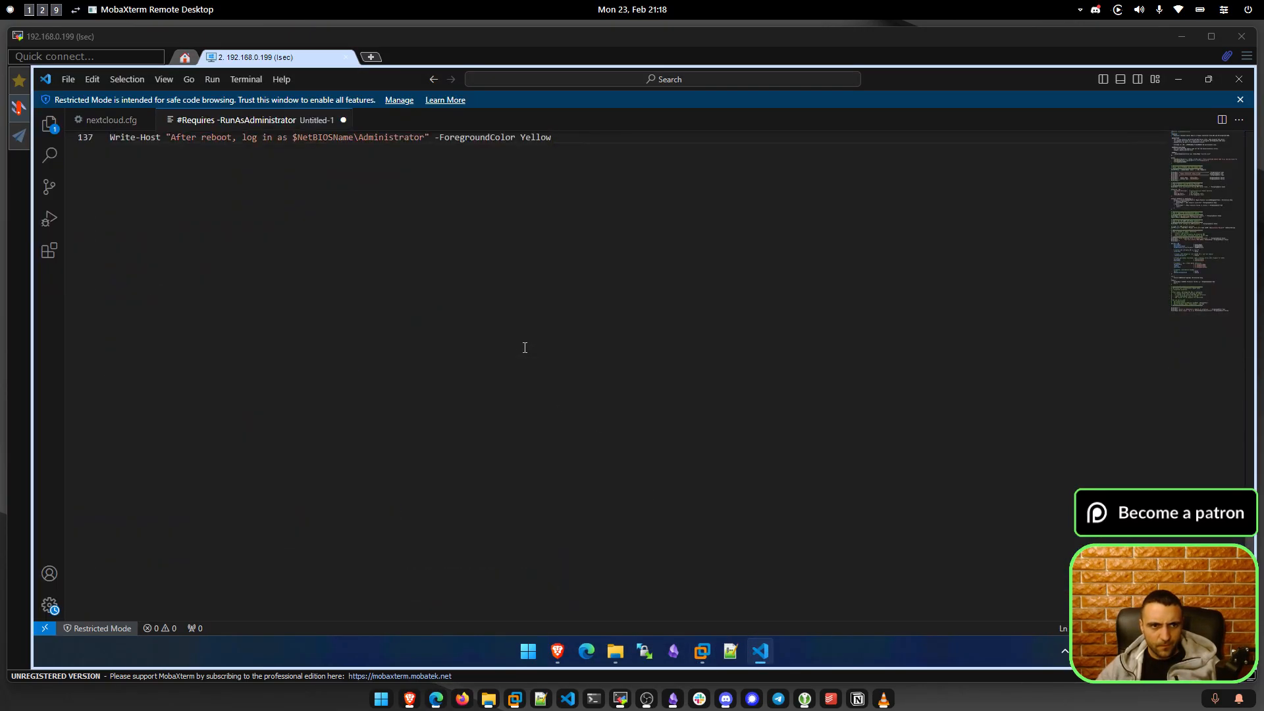
{"action": "scroll", "coordinate": [525, 348], "scroll_direction": "up", "scroll_amount": 20}
{"action": "left_click_drag", "start_coordinate": [1203, 279], "coordinate": [1217, 128]}
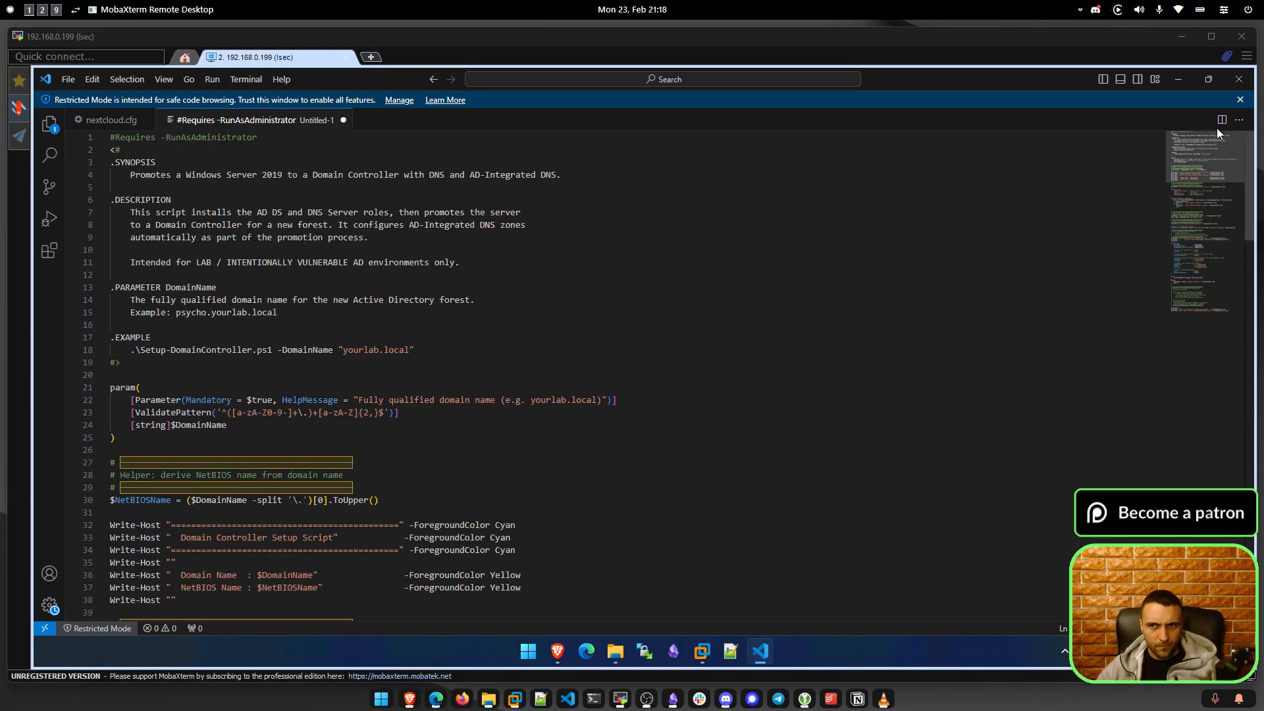
{"action": "key", "text": "ctrl+a"}
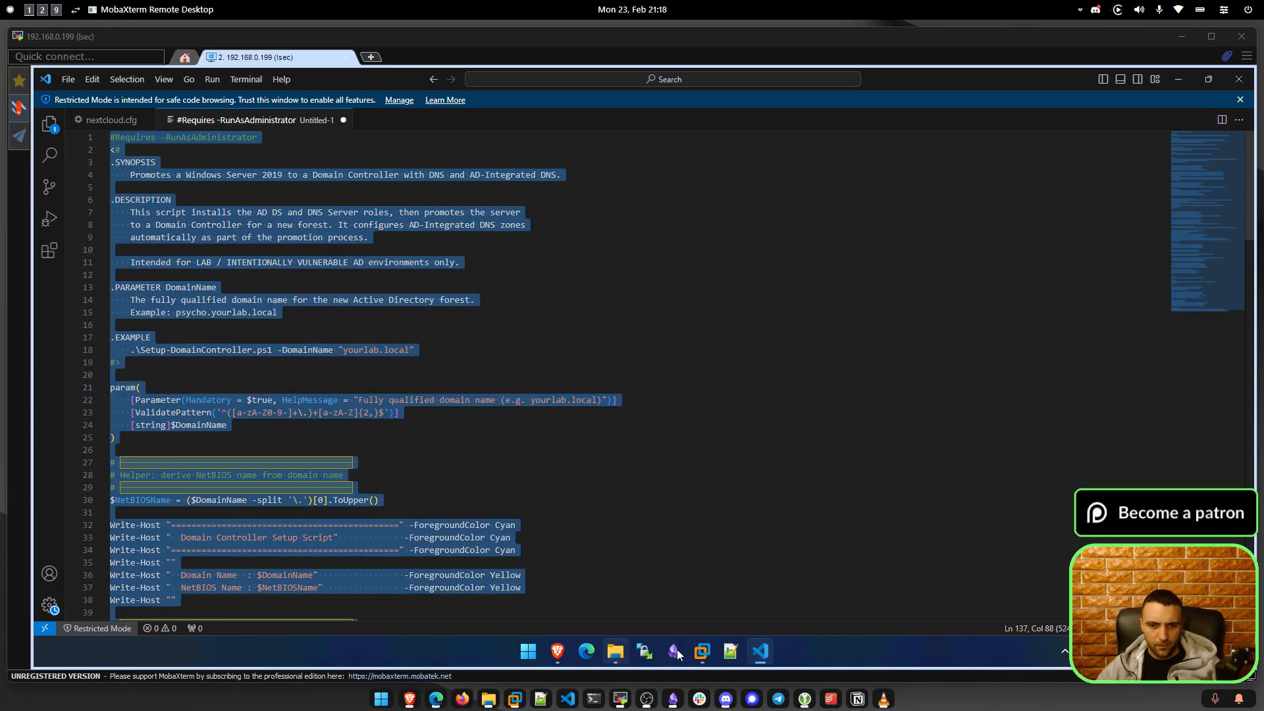
{"action": "mouse_move", "coordinate": [702, 652]}
{"action": "left_click", "coordinate": [709, 578]}
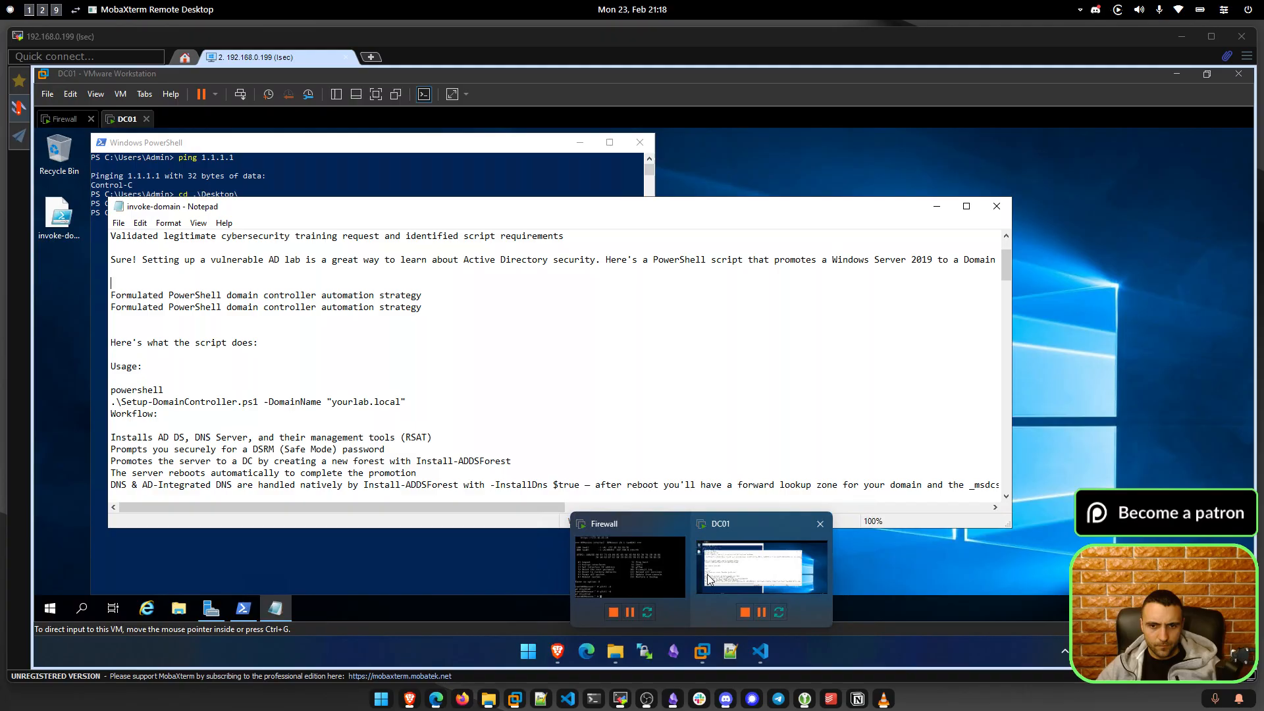
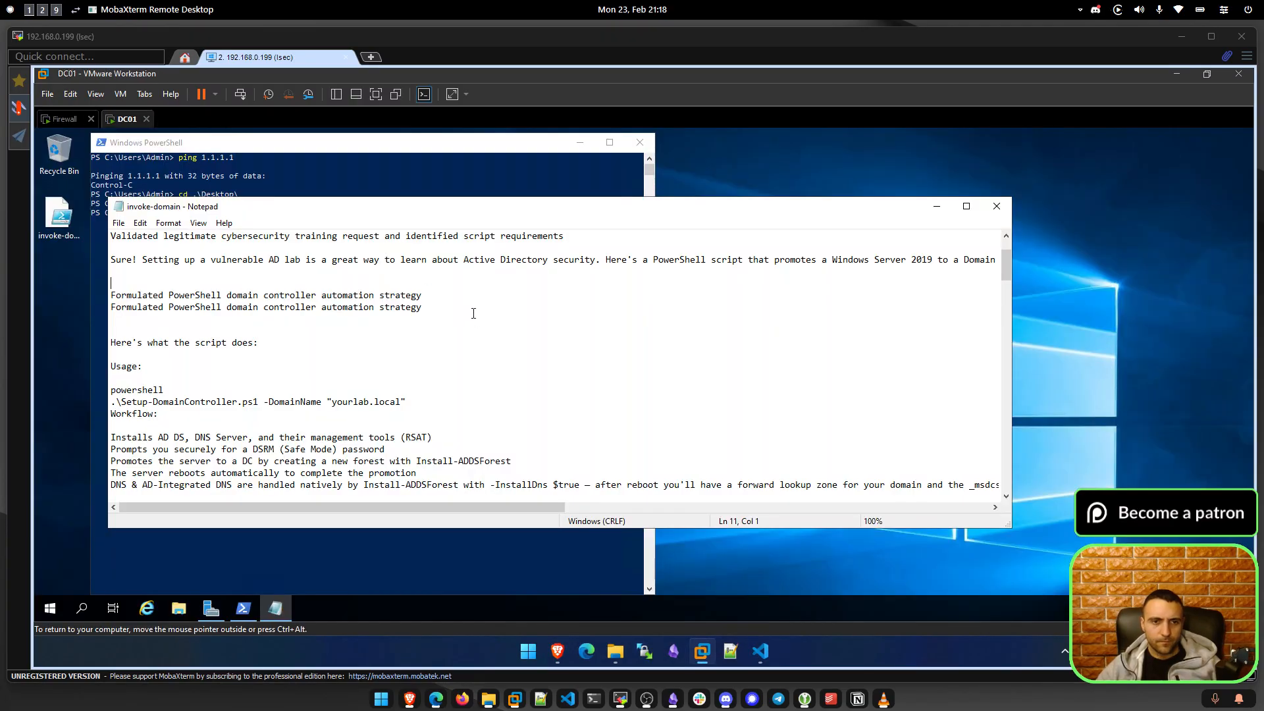
Paste the full promotion script over invoke-domain.ps1, save past the Unicode warning, and close Notepad.
{"action": "key", "text": "ctrl+a"}
{"action": "key", "text": "ctrl+v"}
{"action": "key", "text": "ctrl+s"}
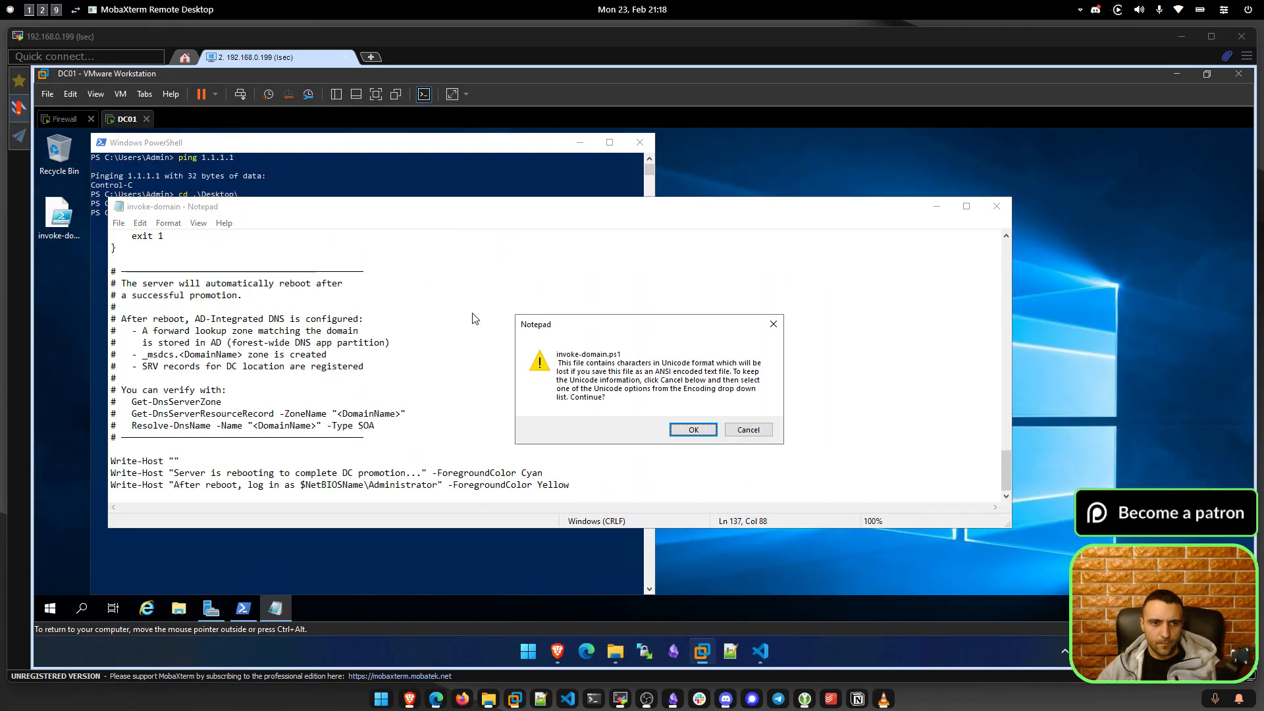
{"action": "left_click", "coordinate": [693, 429]}
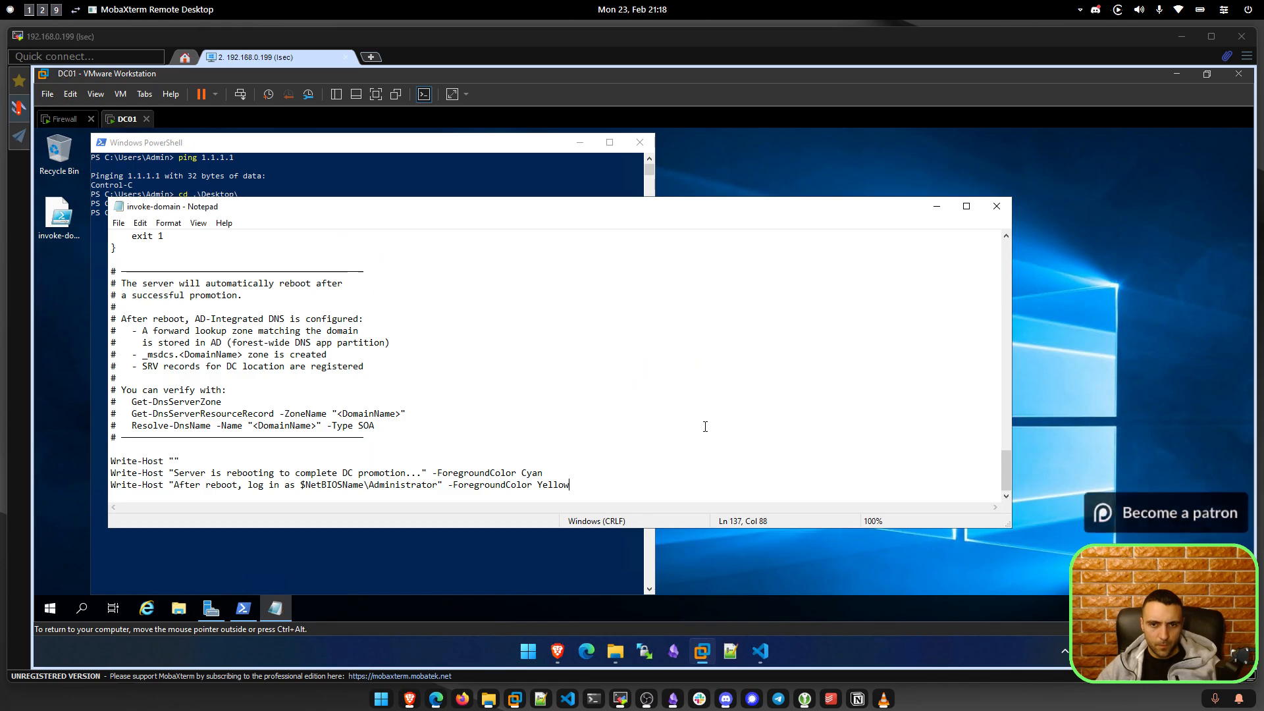
{"action": "left_click", "coordinate": [654, 427]}
{"action": "key", "text": "ctrl+s"}
{"action": "left_click", "coordinate": [678, 436]}
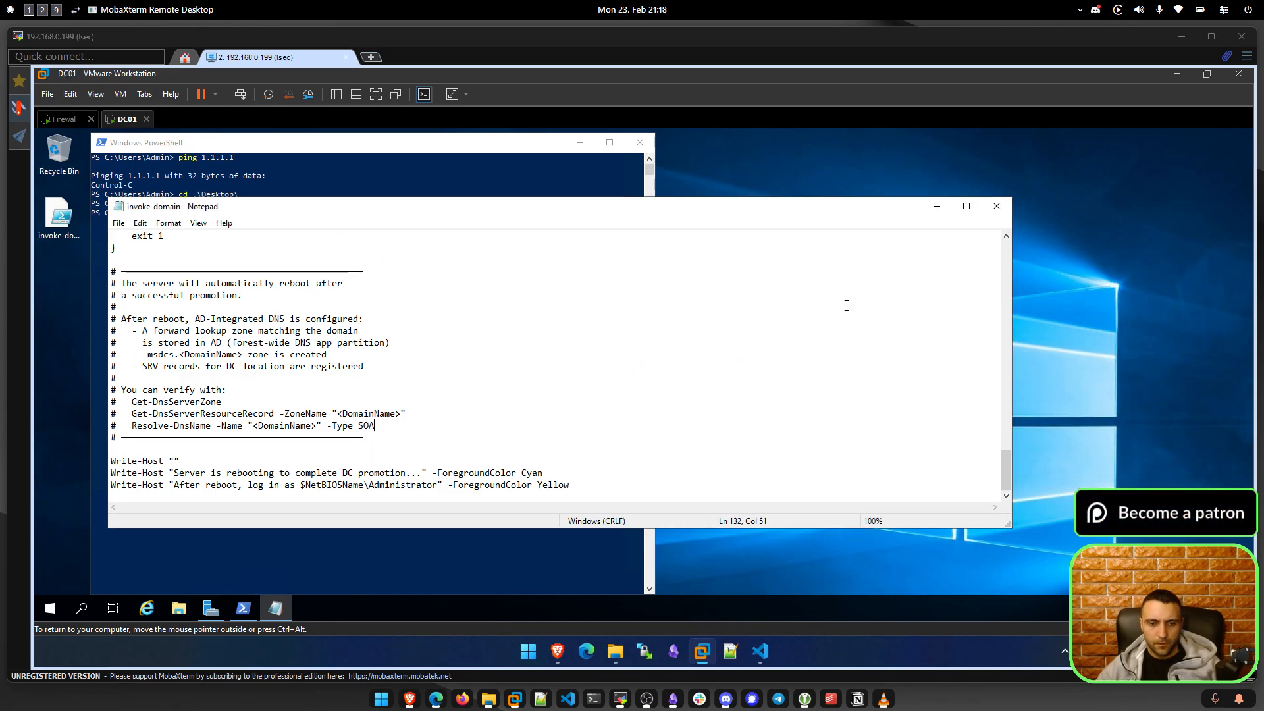
{"action": "left_click", "coordinate": [996, 206]}
{"action": "left_click", "coordinate": [471, 342]}
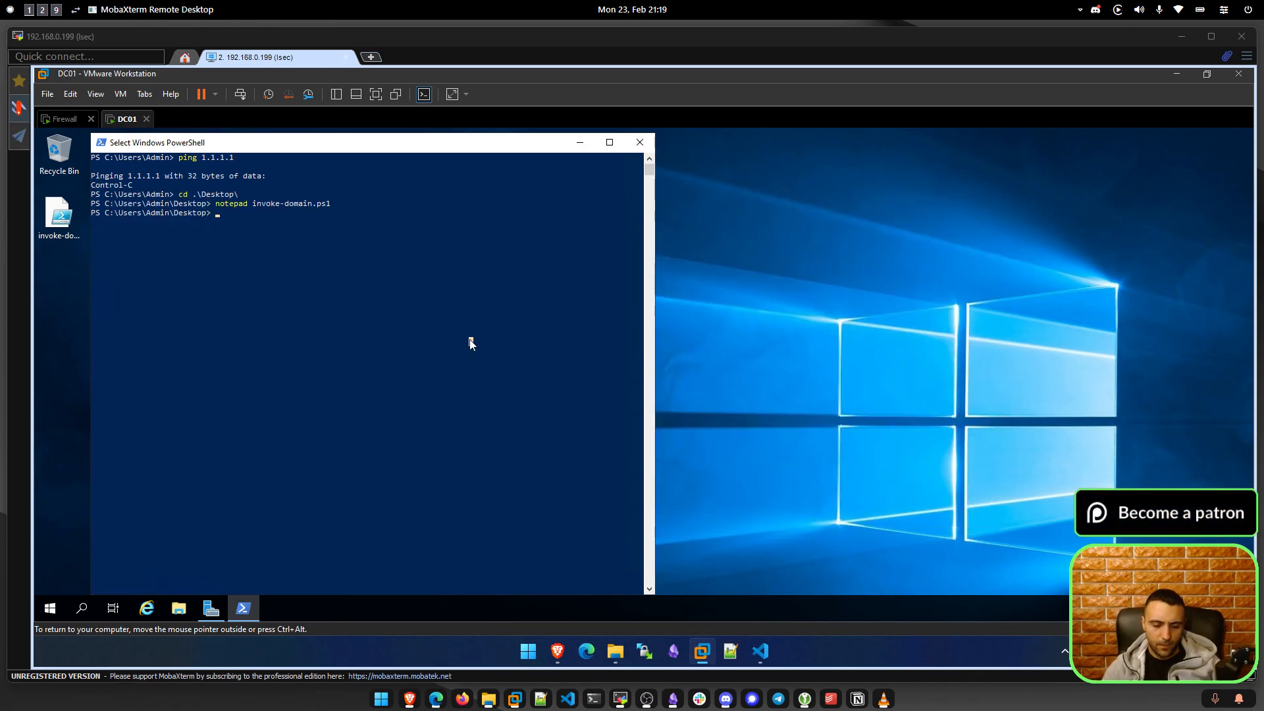
Run .\invoke-domain.ps1, which fails on the #Requires -RunAsAdministrator check.
{"action": "type", "text": ".\\invoke-domain.ps1"}
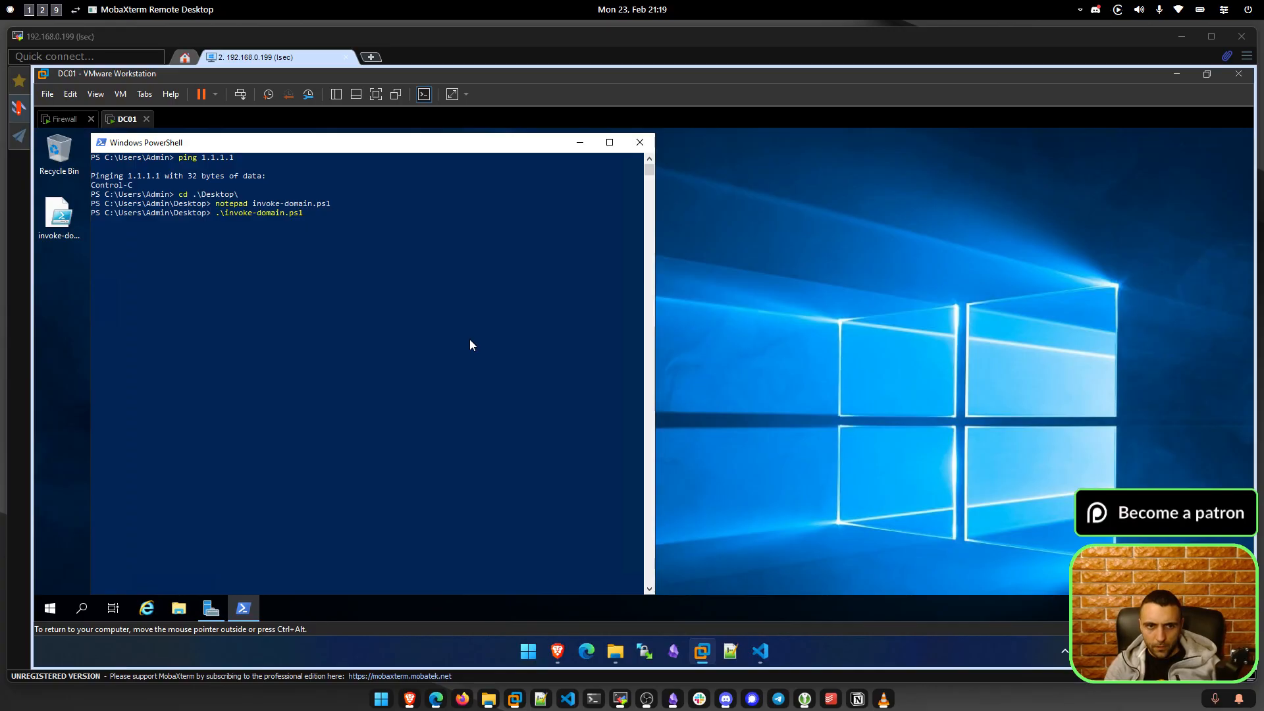
{"action": "type", "text": " -"}
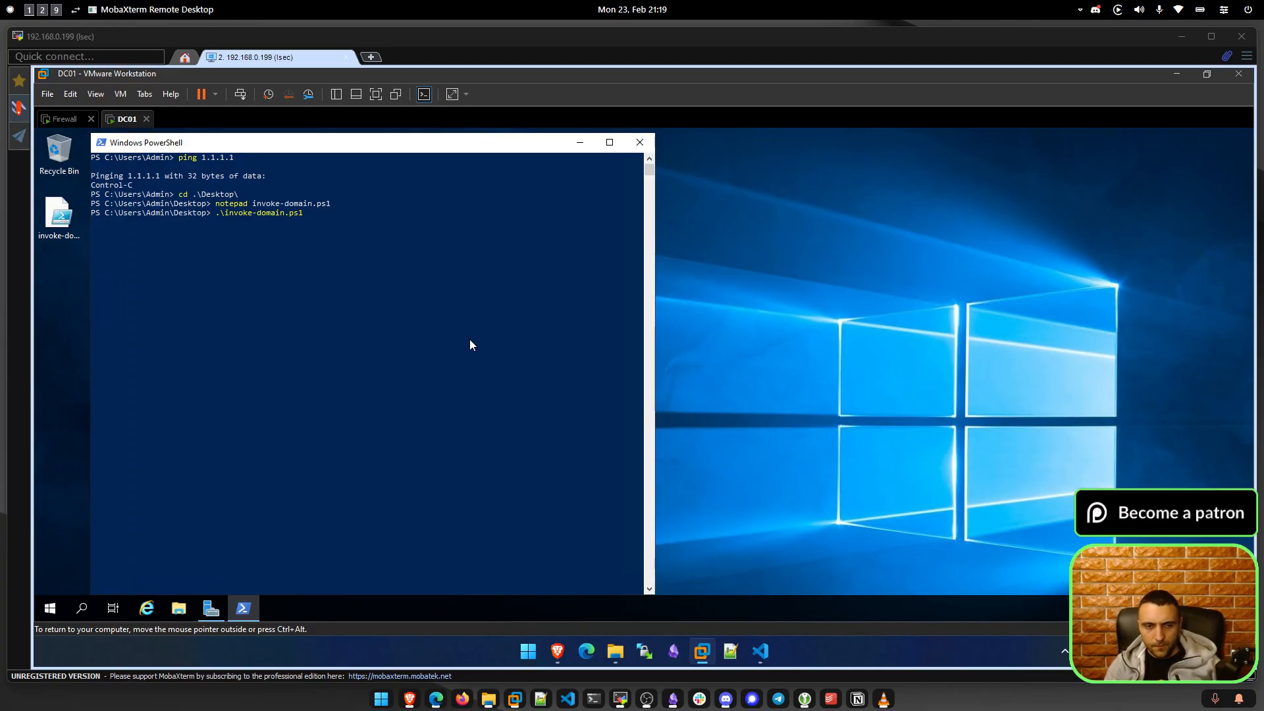
{"action": "type", "text": "-"}
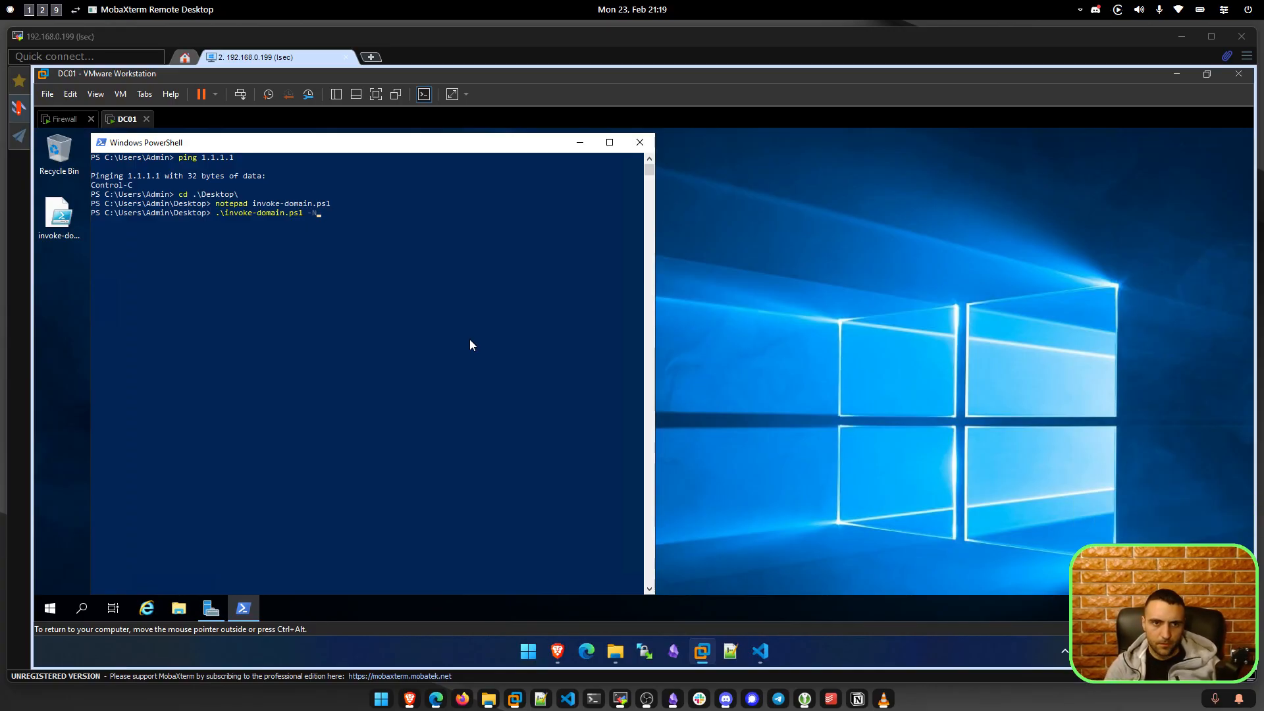
{"action": "key", "text": "BackSpace"}
{"action": "key", "text": "Tab"}
{"action": "key", "text": "ctrl+c"}
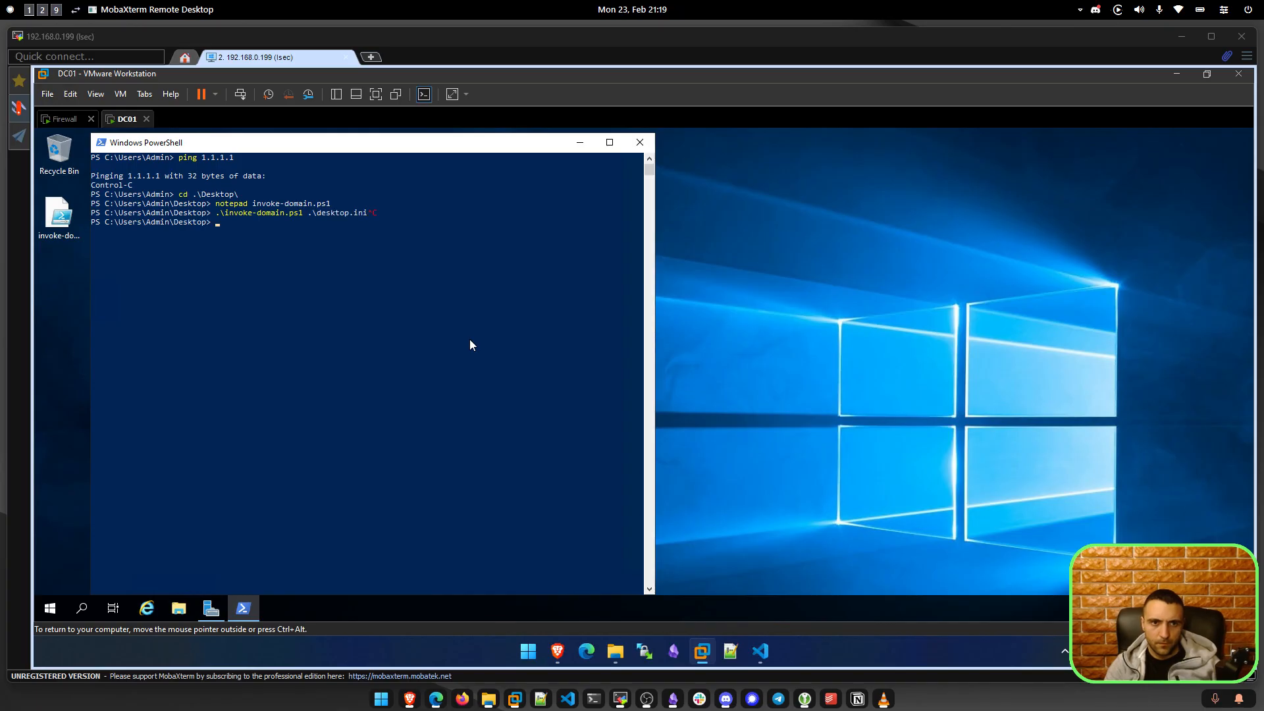
{"action": "type", "text": ".\\invoke-domain.ps1"}
{"action": "key", "text": "Return"}
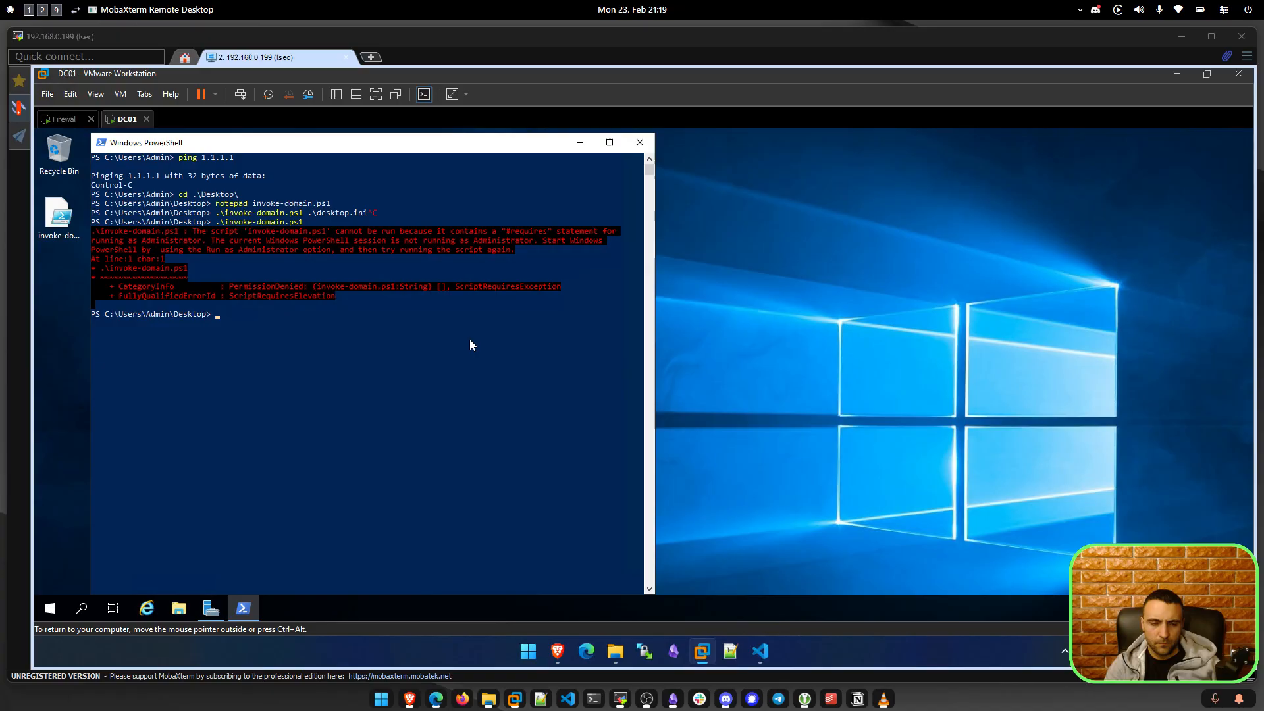
Delete the #Requires -RunAsAdministrator line from invoke-domain.ps1 in Notepad and close it.
{"action": "type", "text": "notepad inv"}
{"action": "key", "text": "Tab"}
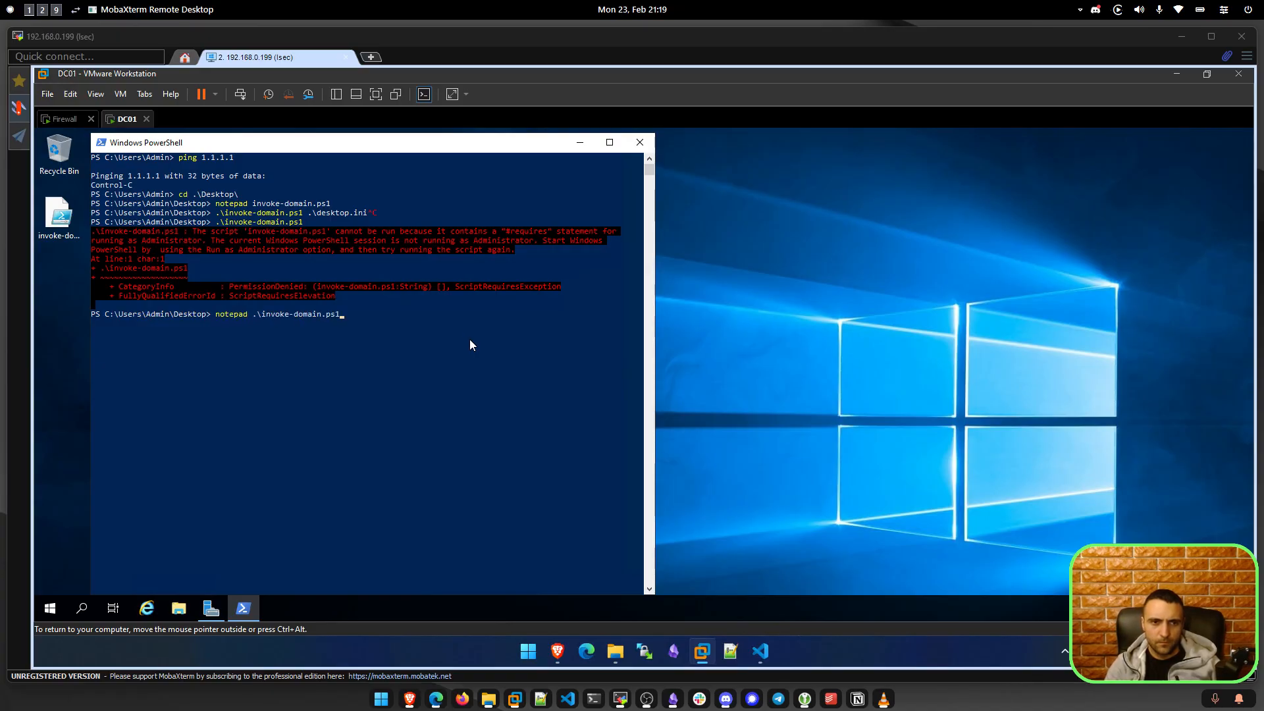
{"action": "key", "text": "Return"}
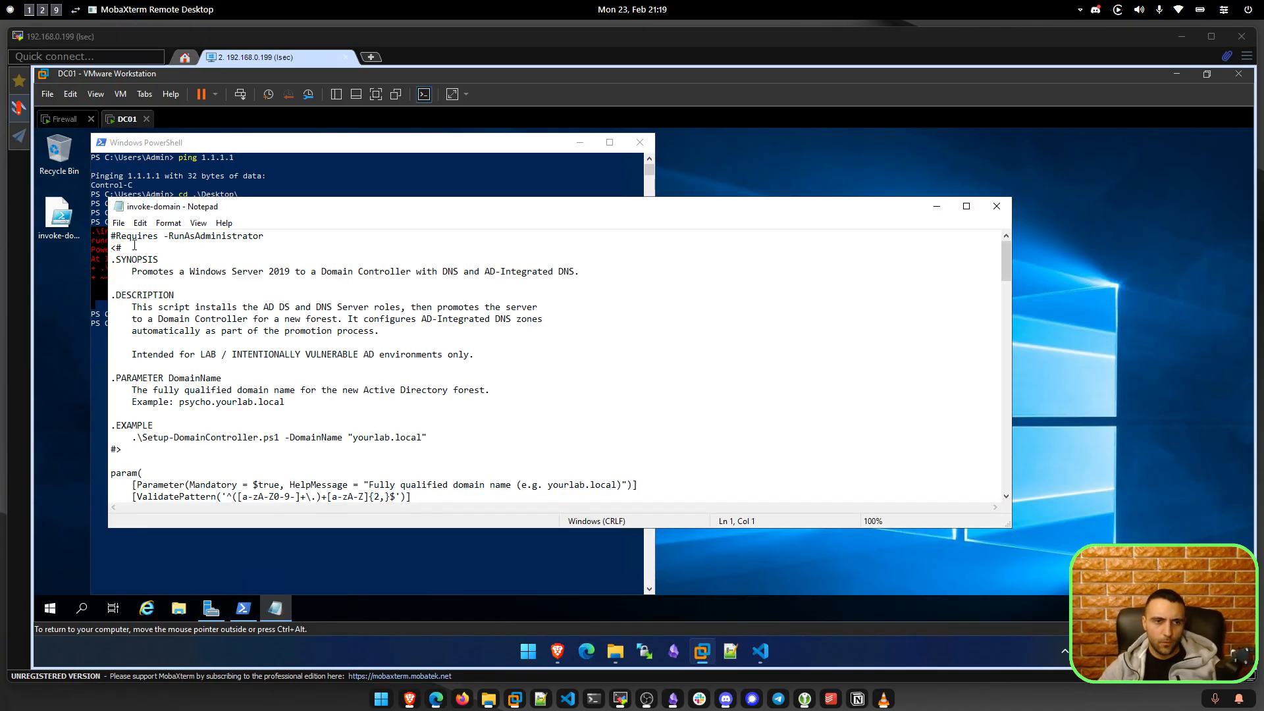
{"action": "key", "text": "BackSpace"}
{"action": "left_click_drag", "start_coordinate": [266, 235], "coordinate": [99, 239]}
{"action": "key", "text": "Delete"}
{"action": "key", "text": "Delete"}
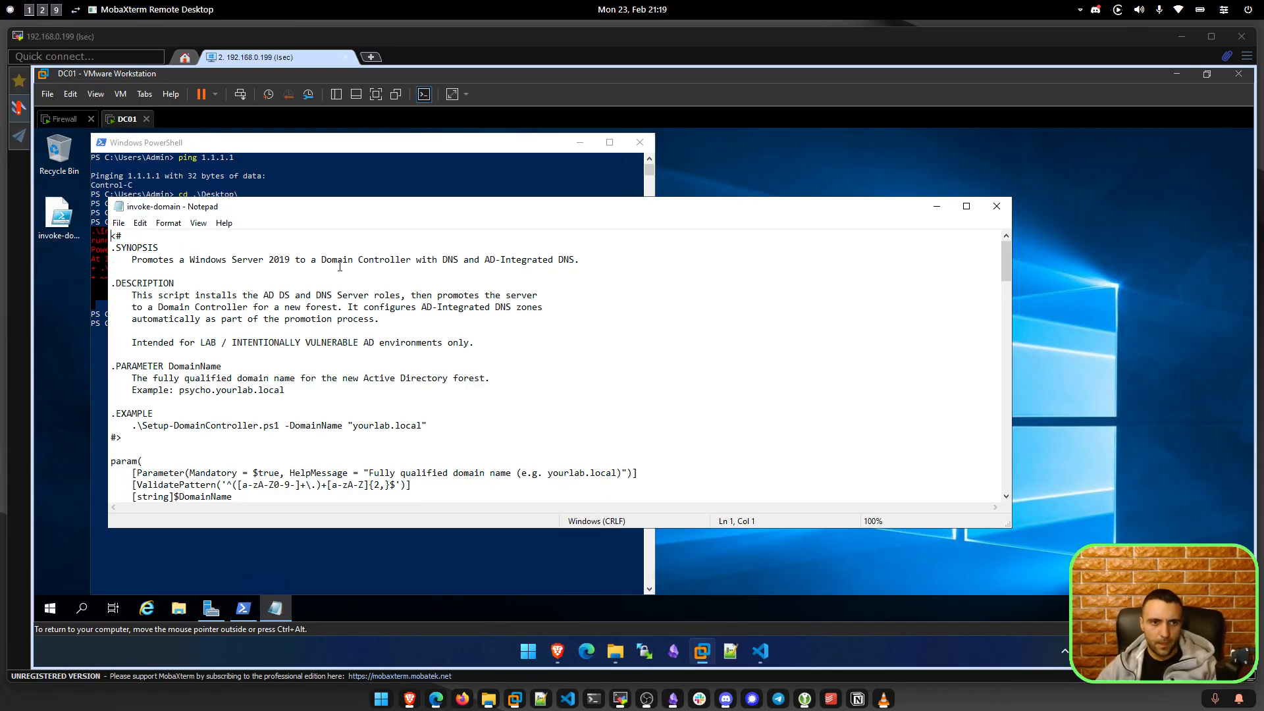
{"action": "left_click", "coordinate": [996, 206]}
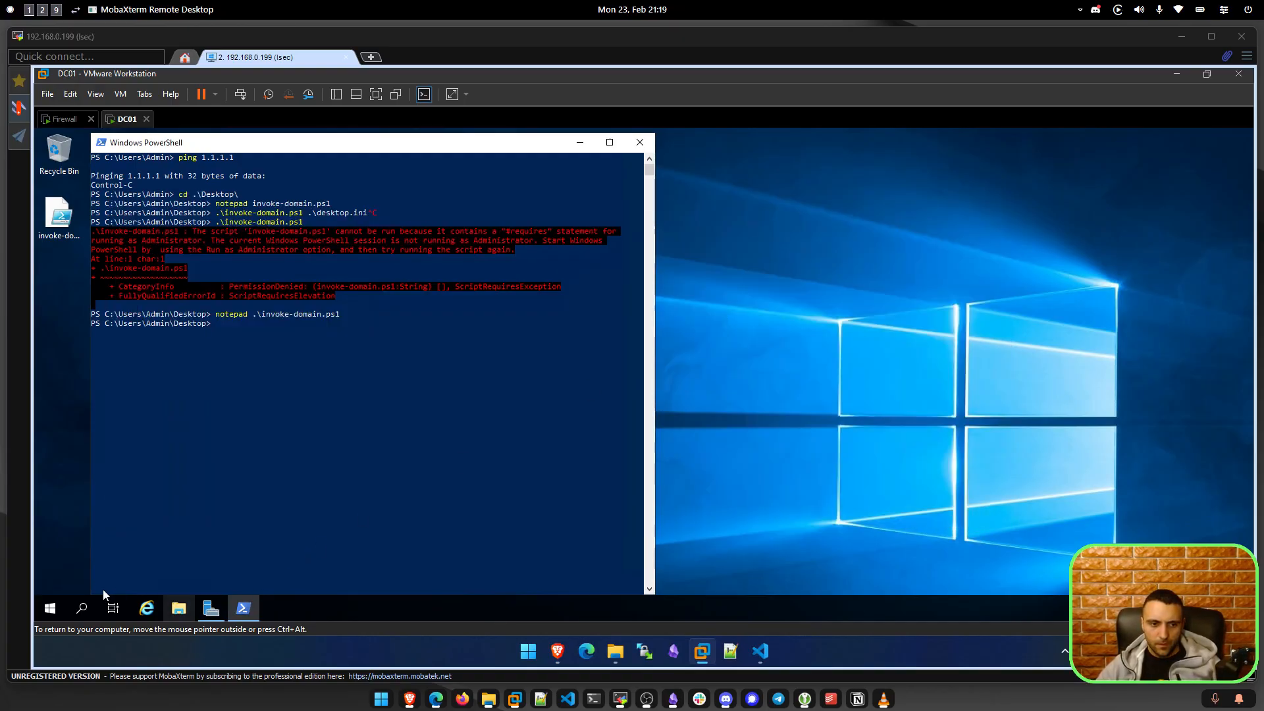
Launch PowerShell as Administrator and change to the Desktop folder.
{"action": "right_click", "coordinate": [243, 608]}
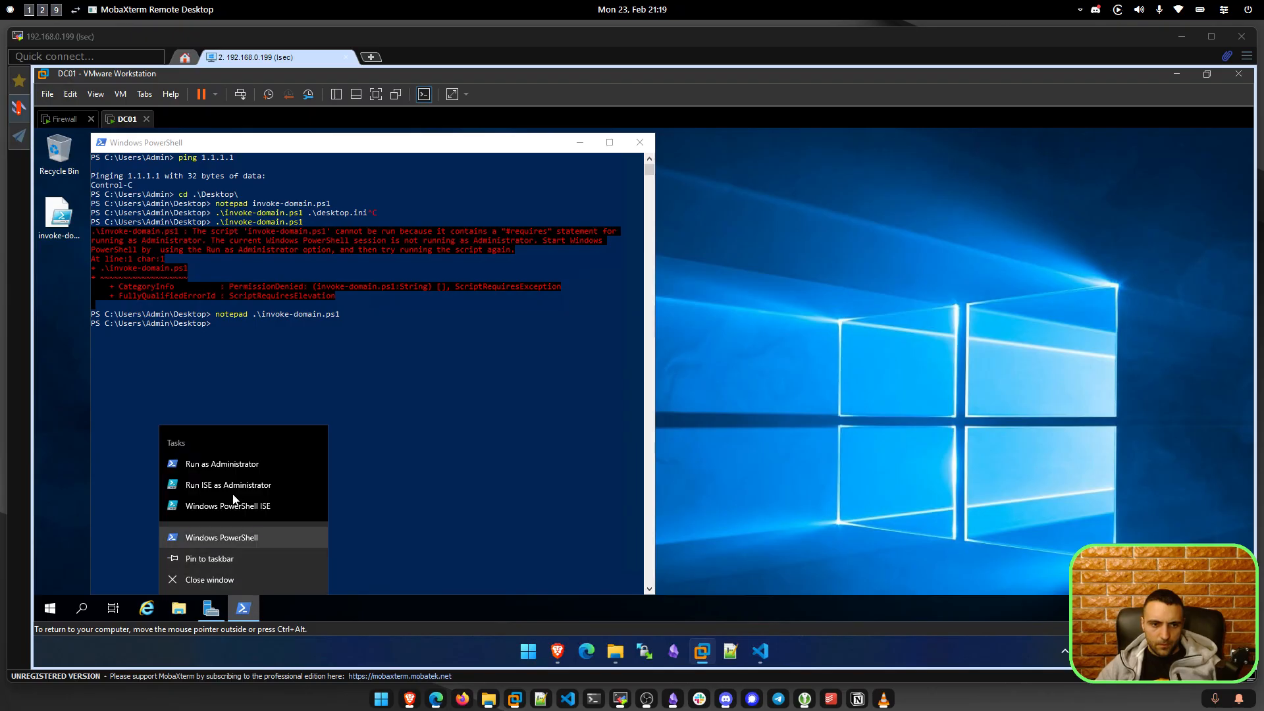
{"action": "left_click", "coordinate": [234, 464]}
{"action": "left_click", "coordinate": [549, 457]}
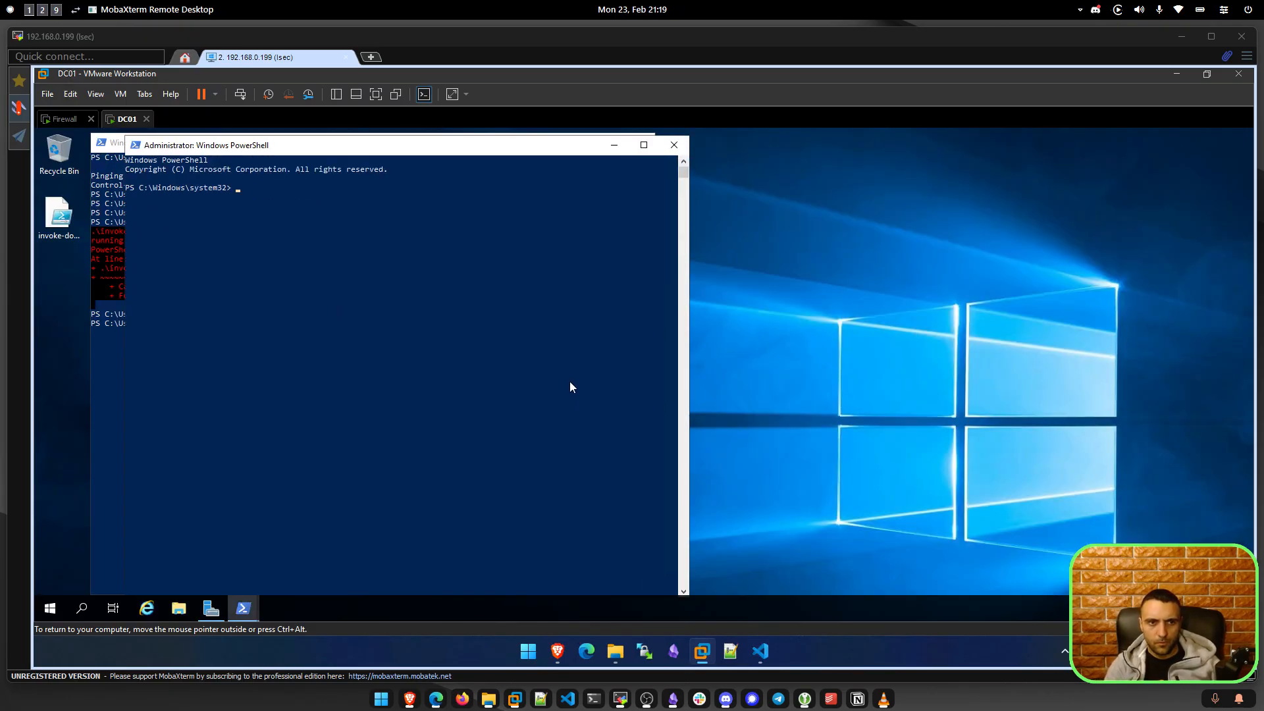
{"action": "type", "text": "cd$home"}
{"action": "key", "text": "Return"}
{"action": "type", "text": "cd $home"}
{"action": "key", "text": "Return"}
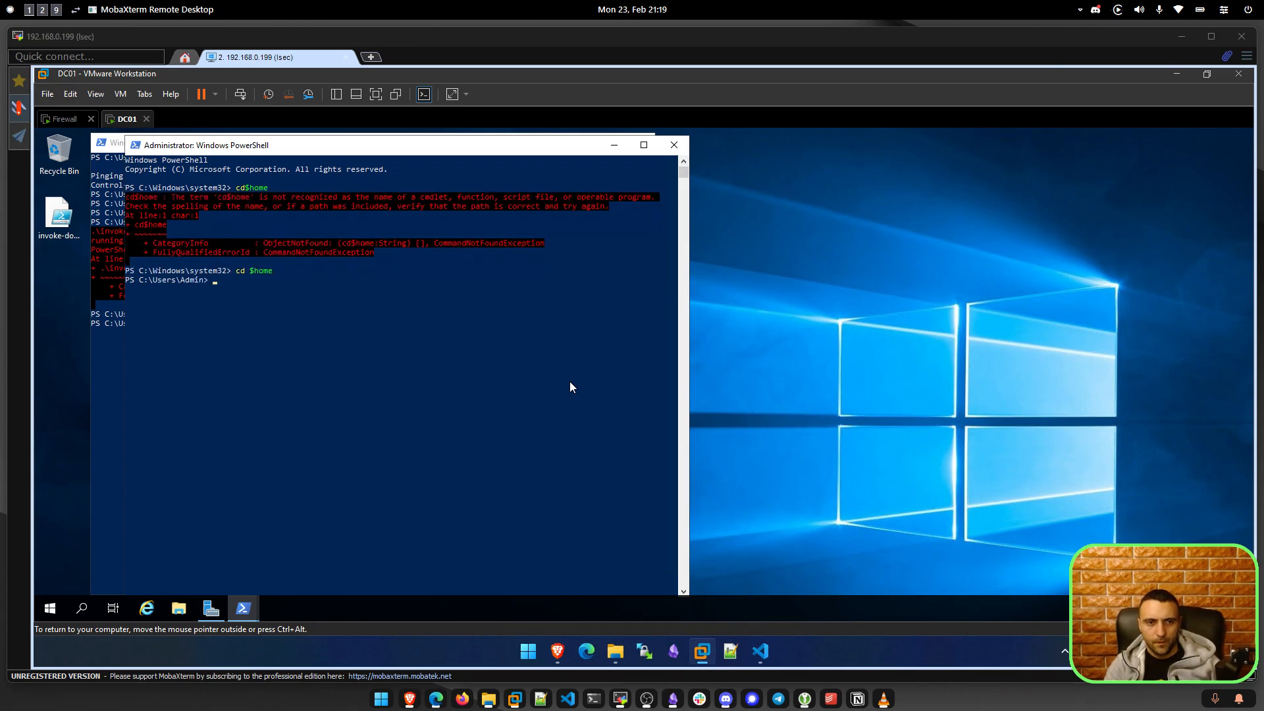
{"action": "type", "text": "cd D"}
{"action": "key", "text": "Tab"}
{"action": "key", "text": "Return"}
Run .\invoke-domain.ps1 -DomainName "lsec.local" to start the domain setup.
{"action": "type", "text": "inv"}
{"action": "key", "text": "Tab"}
{"action": "key", "text": "Return"}
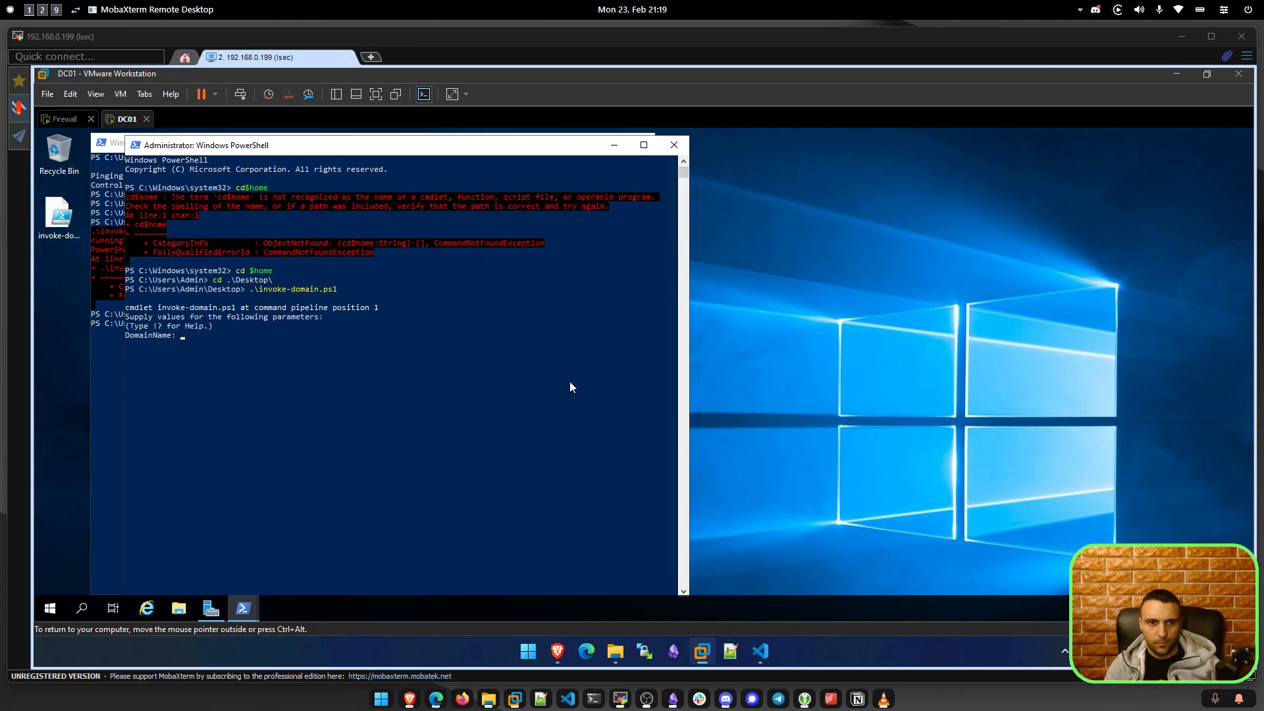
{"action": "key", "text": "ctrl+c"}
{"action": "key", "text": "Up"}
{"action": "type", "text": "-D"}
{"action": "key", "text": "Tab"}
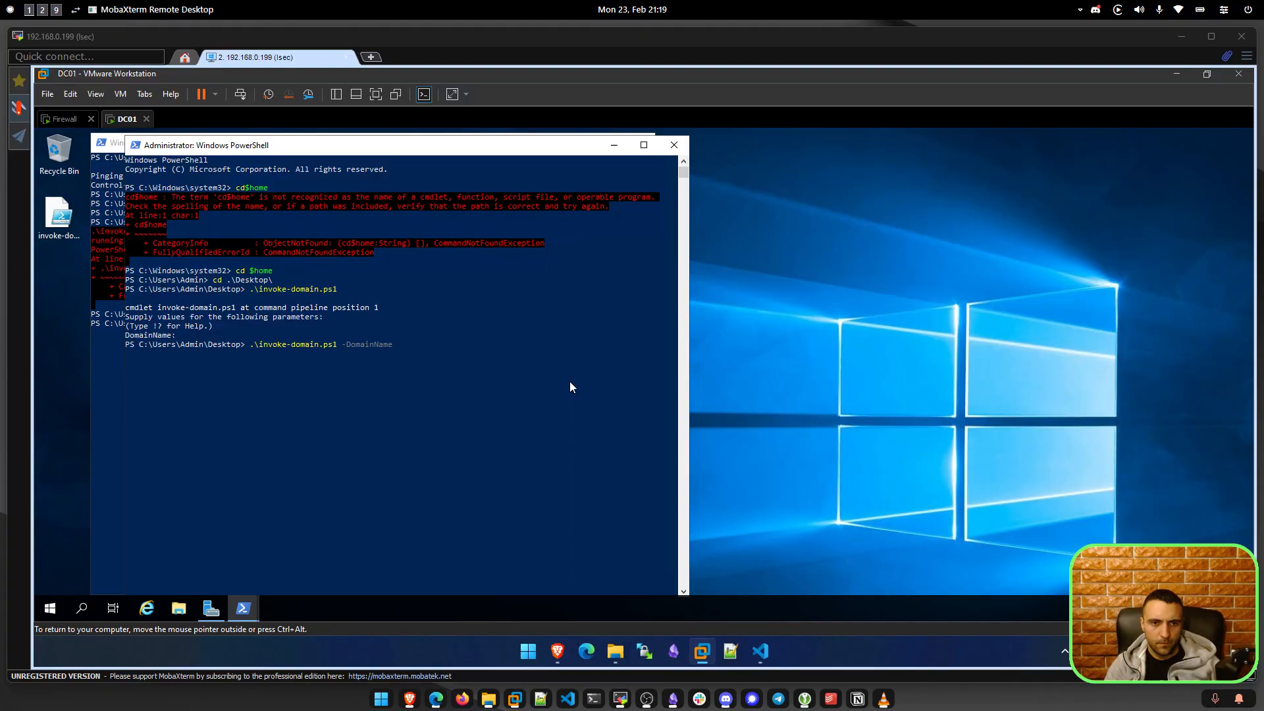
{"action": "type", "text": "\"l"}
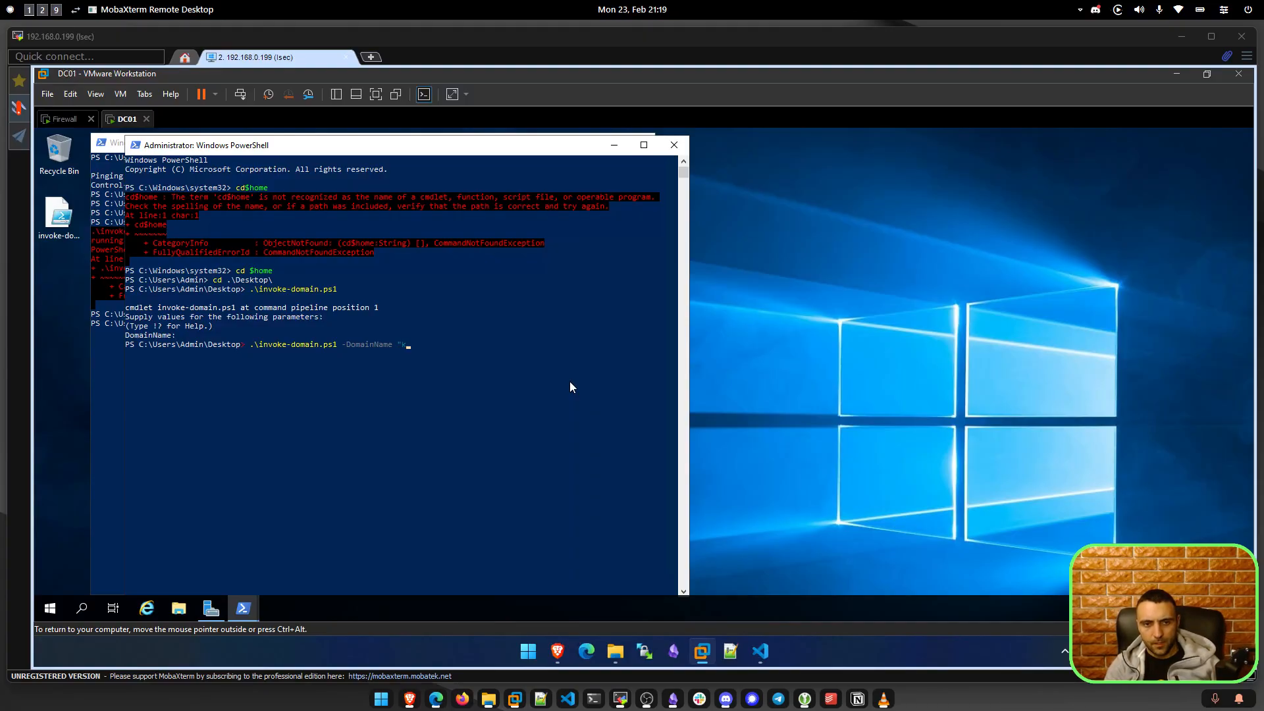
{"action": "type", "text": "sec.loca"}
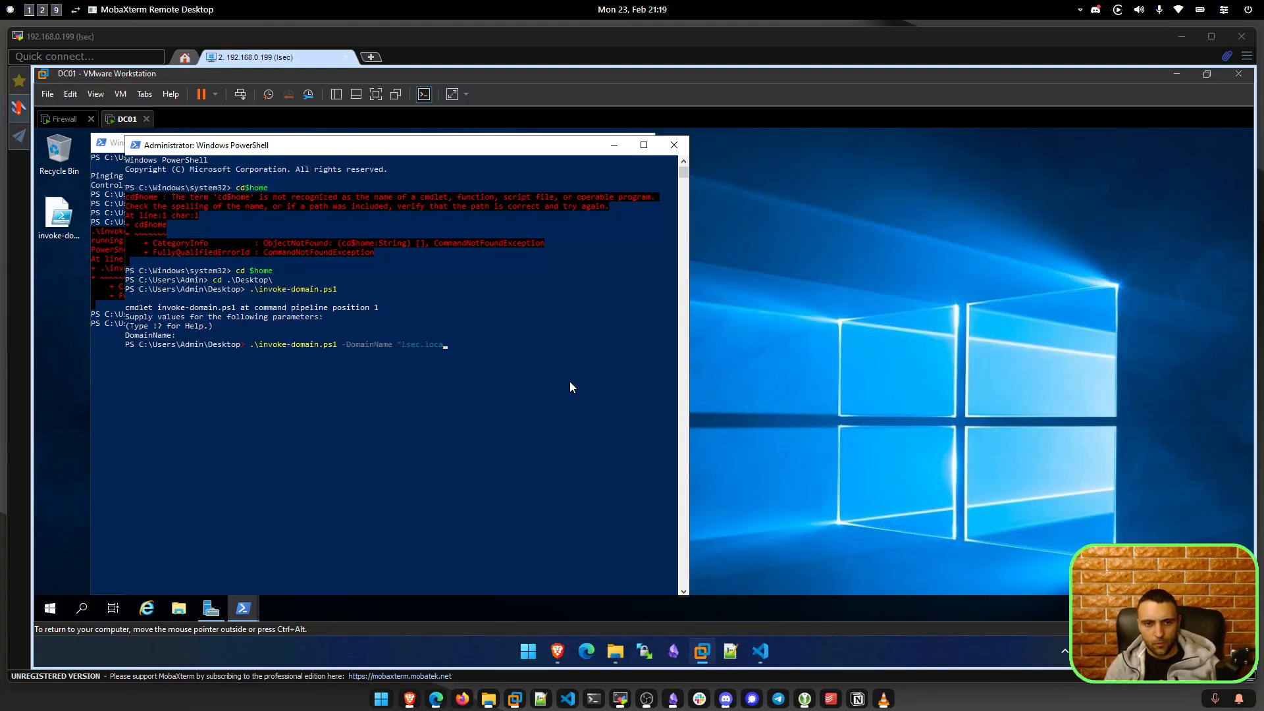
{"action": "type", "text": "l\""}
{"action": "key", "text": "Return"}
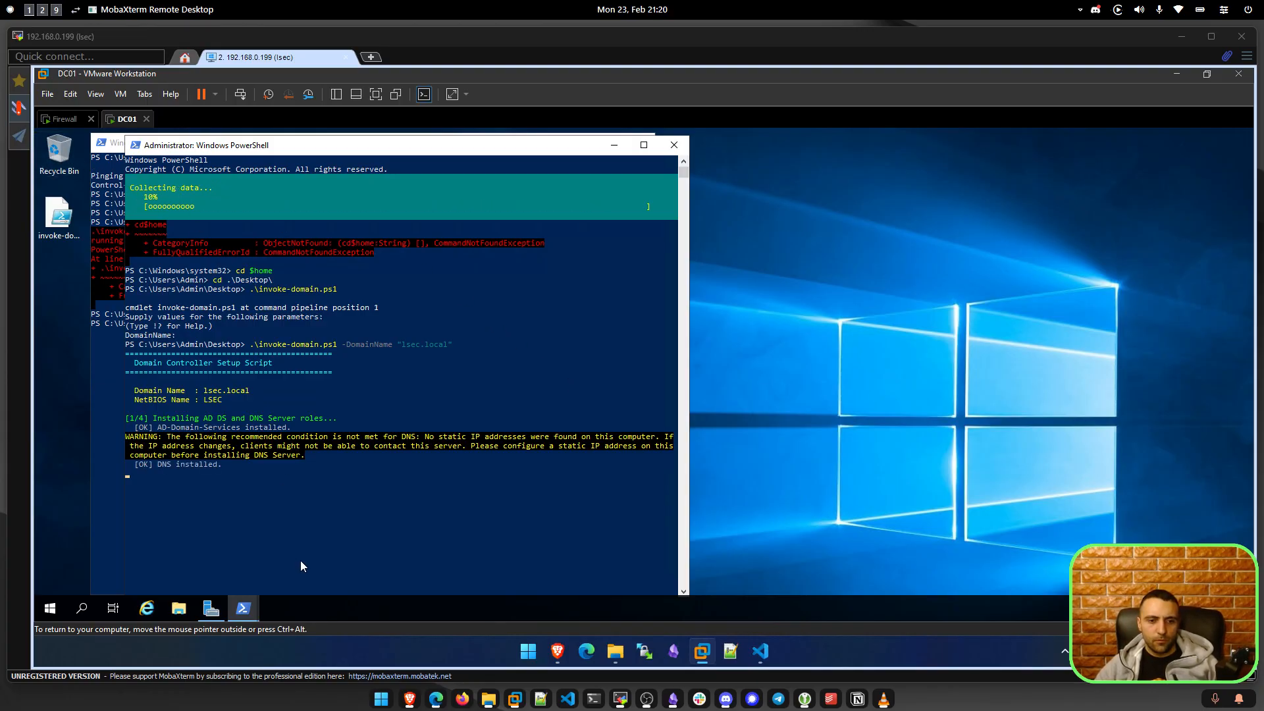
In OPNsense, browse the Firewall advanced settings and Aliases pages.
{"action": "left_click", "coordinate": [558, 652]}
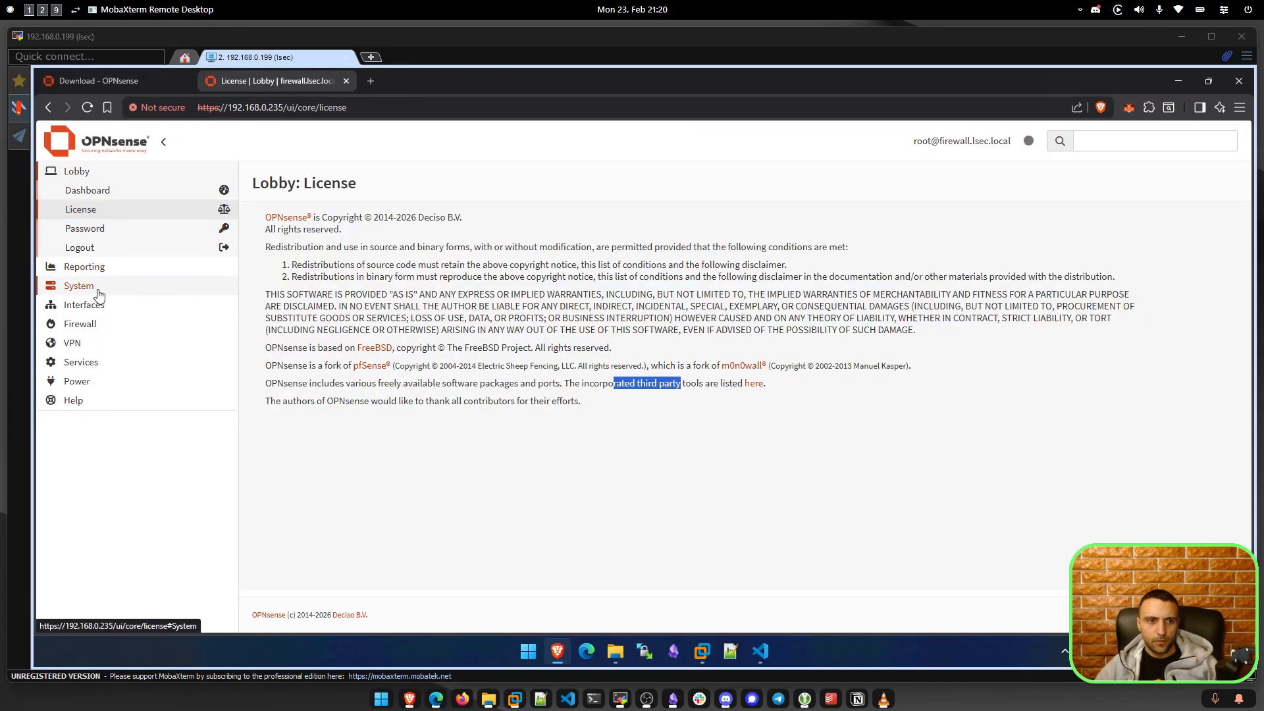
{"action": "left_click", "coordinate": [77, 323]}
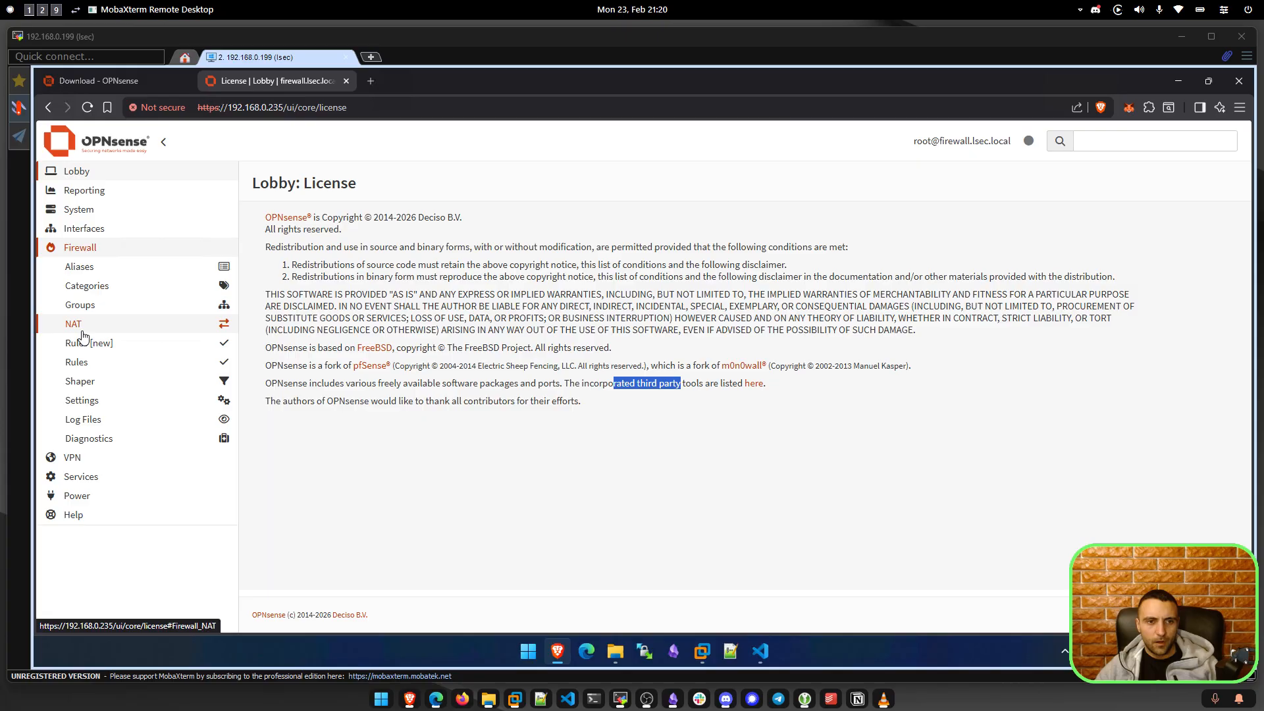
{"action": "left_click", "coordinate": [115, 399]}
{"action": "left_click", "coordinate": [109, 417]}
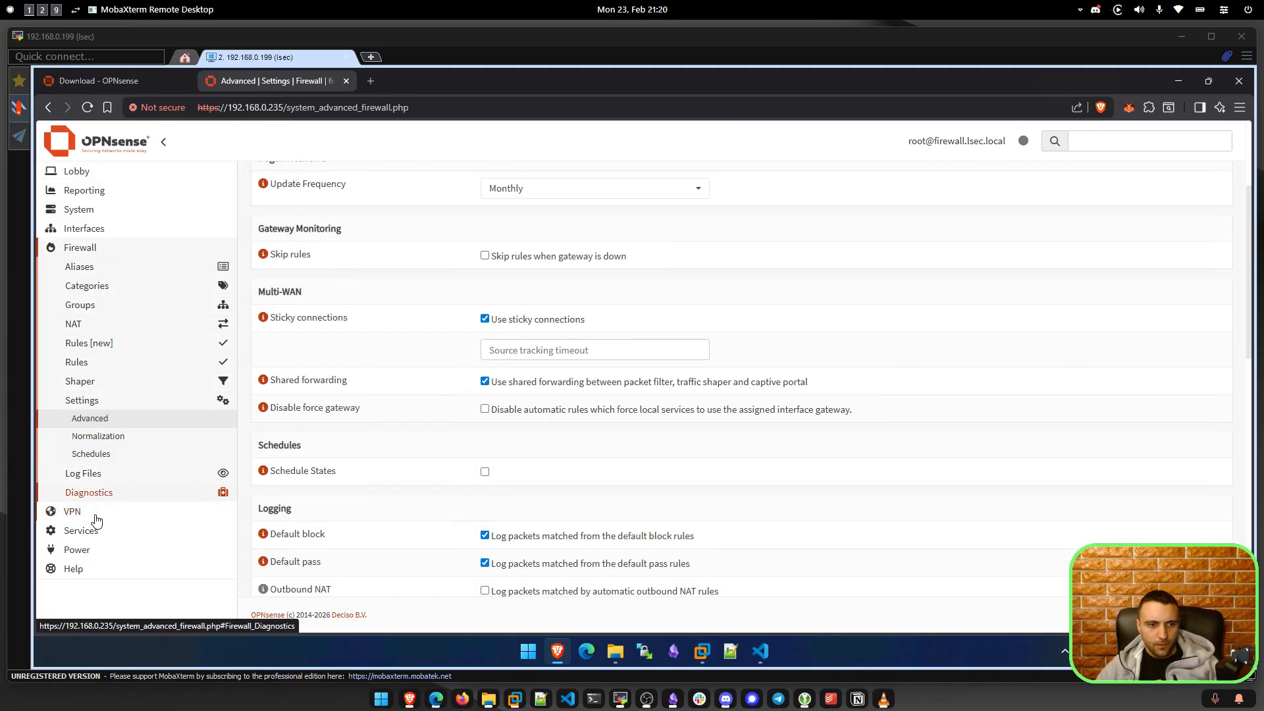
{"action": "left_click", "coordinate": [80, 266]}
Browse Interfaces Assignments and VLAN devices, ending on the Bridge devices page.
{"action": "left_click", "coordinate": [93, 235]}
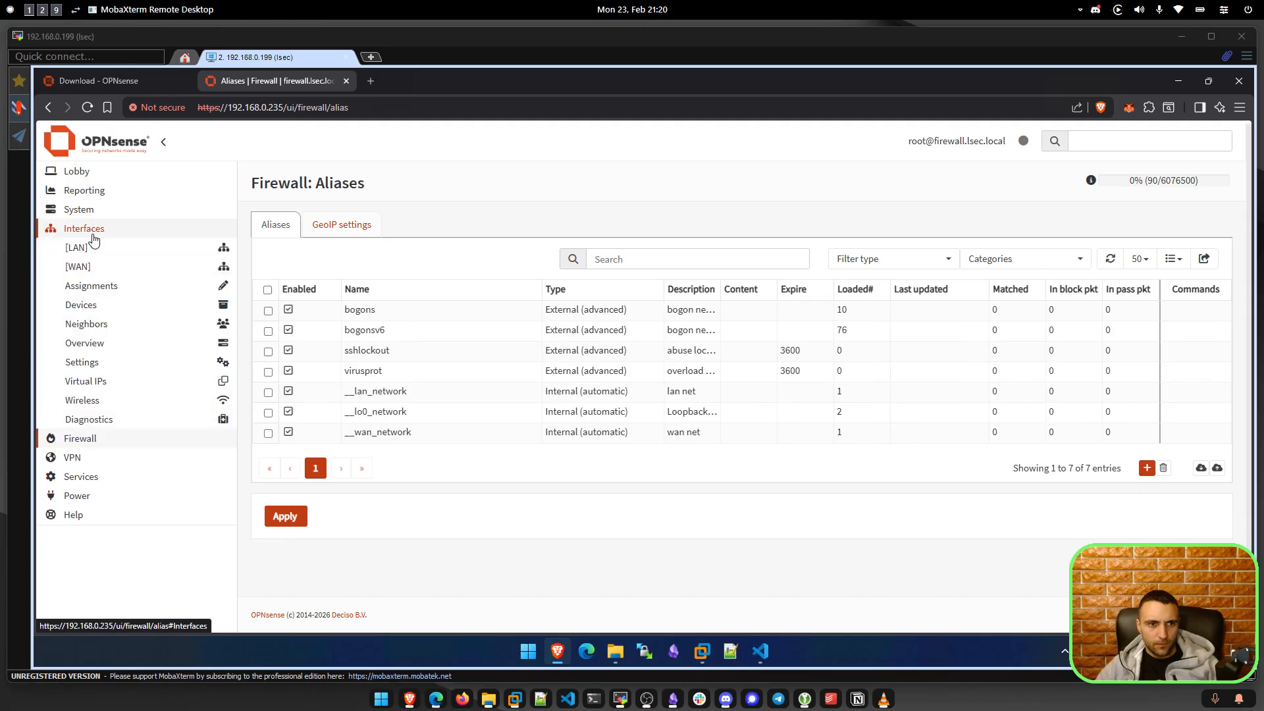
{"action": "left_click", "coordinate": [131, 287]}
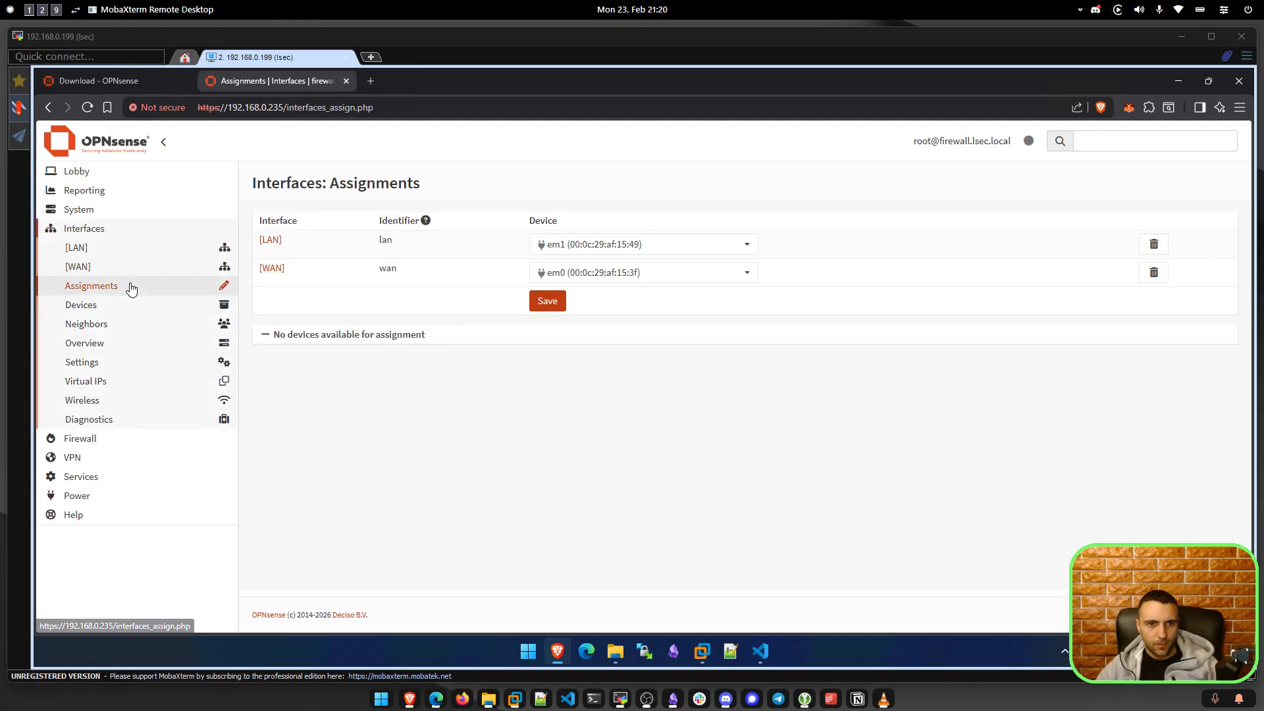
{"action": "left_click", "coordinate": [135, 312]}
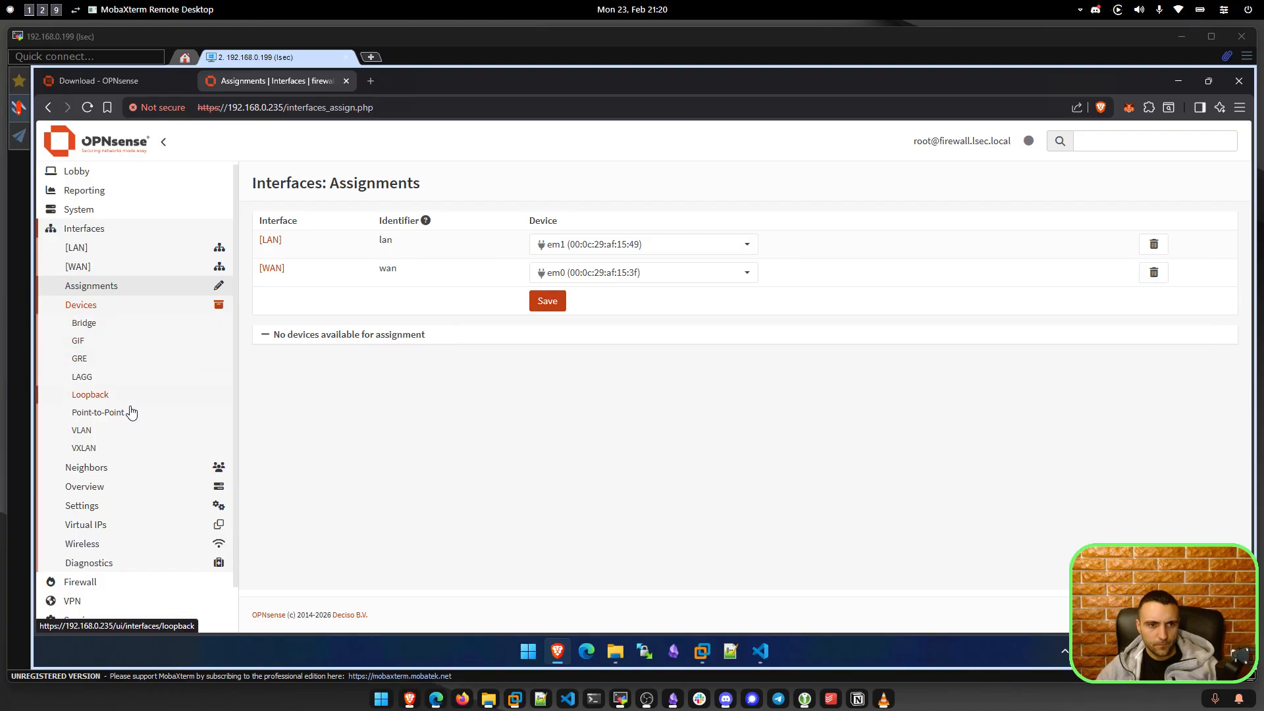
{"action": "left_click", "coordinate": [134, 433]}
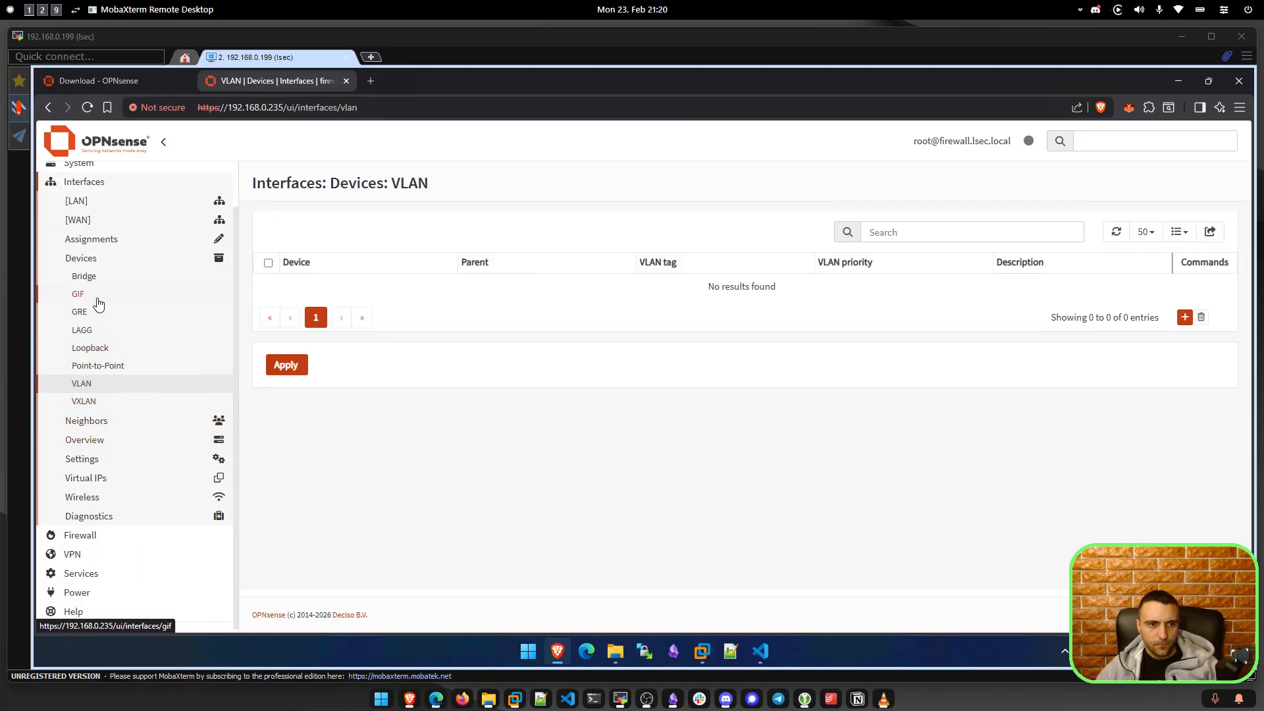
{"action": "left_click", "coordinate": [90, 277]}
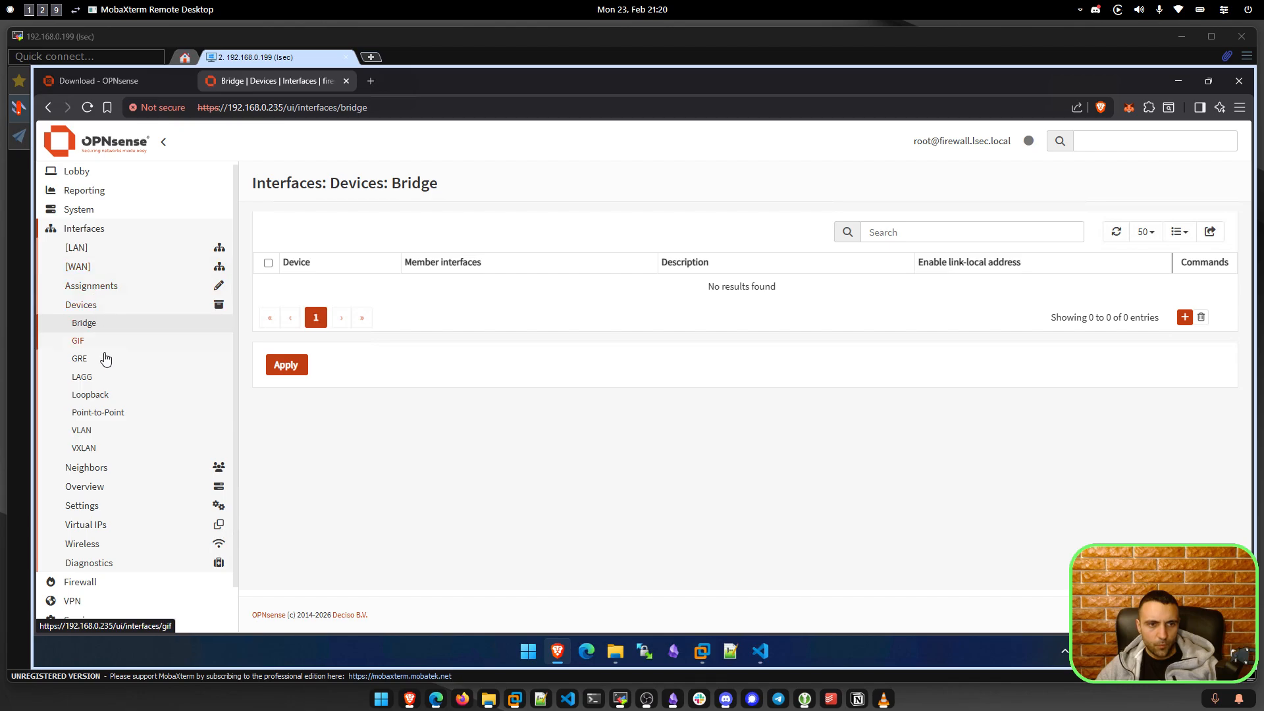
Search the settings for 'dhc' and open the DHCRelay page.
{"action": "left_click", "coordinate": [1160, 142]}
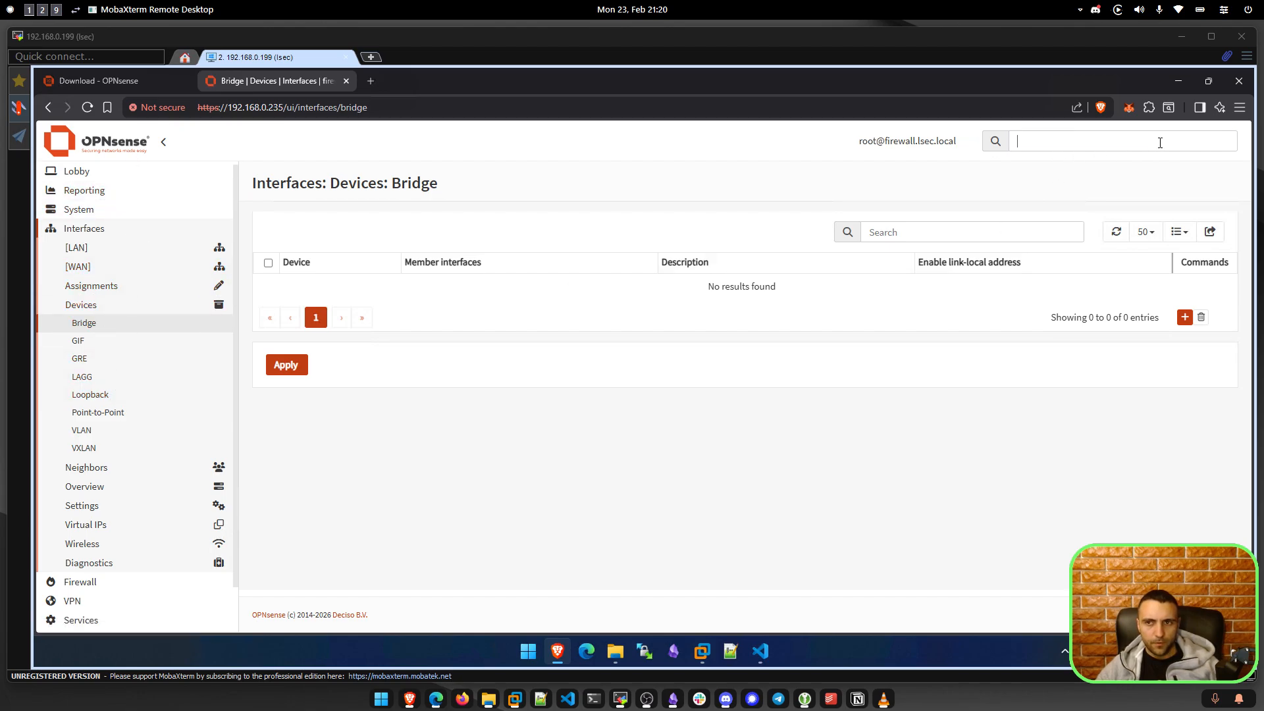
{"action": "type", "text": "dhc"}
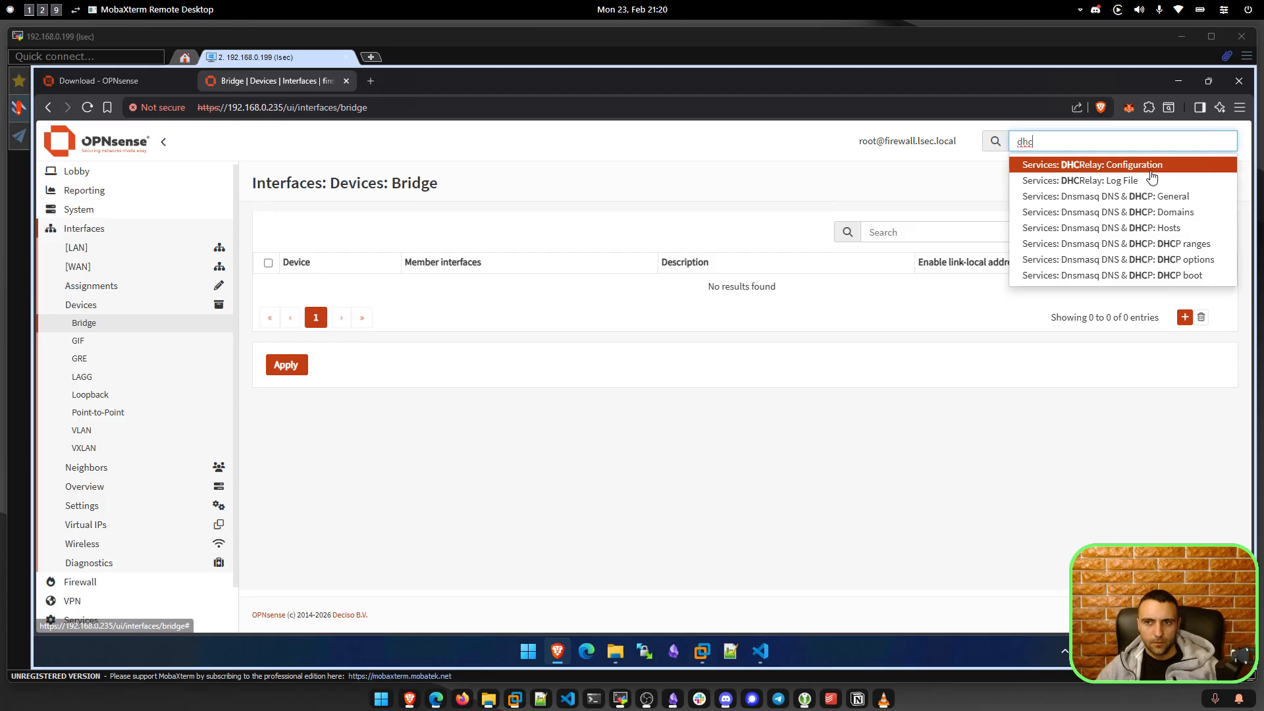
{"action": "key", "text": "Return"}
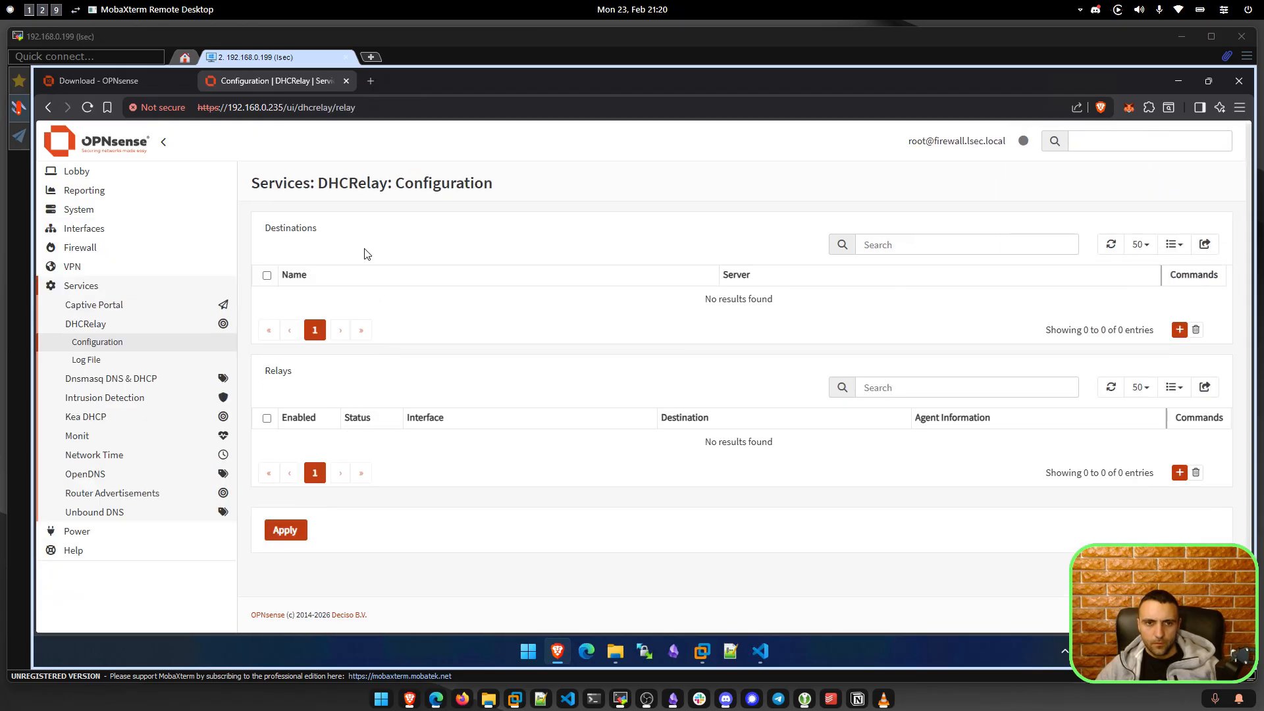
{"action": "scroll", "coordinate": [366, 253], "scroll_direction": "down", "scroll_amount": 1}
Open Dnsmasq DHCP Hosts and inspect the LAN DHCP range.
{"action": "left_click", "coordinate": [1095, 141]}
{"action": "type", "text": "dhc"}
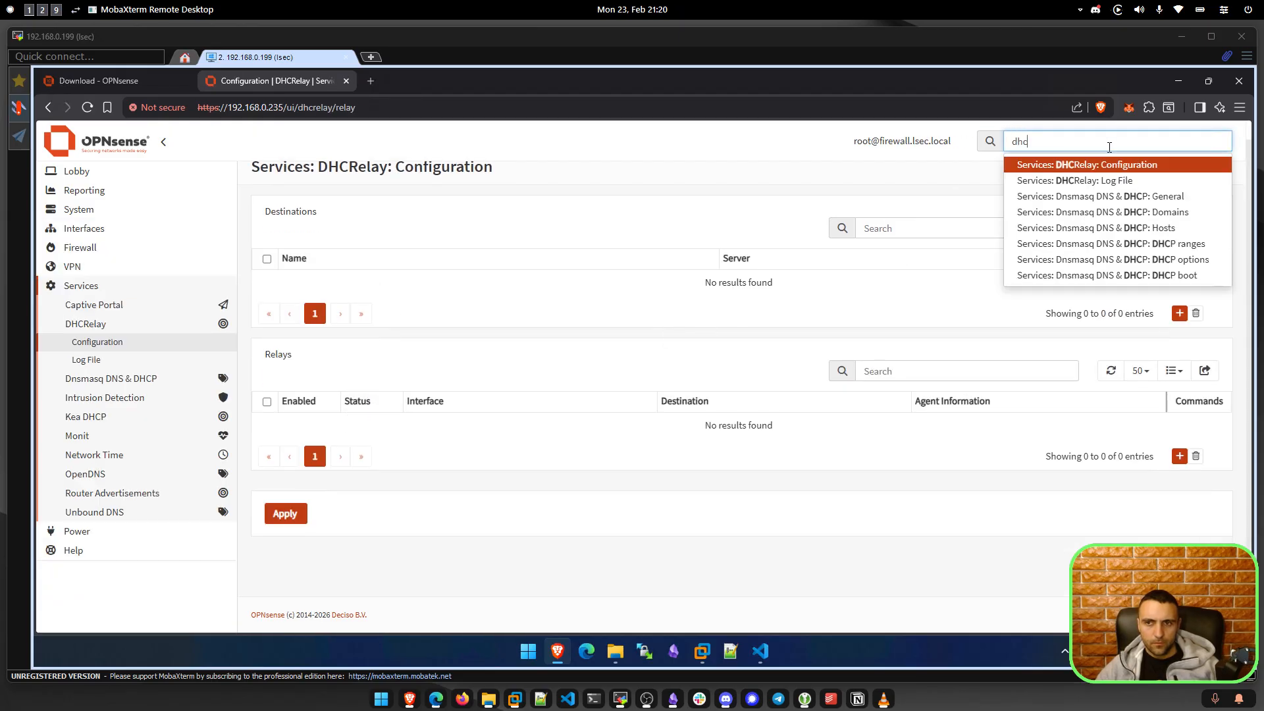
{"action": "left_click", "coordinate": [1193, 234]}
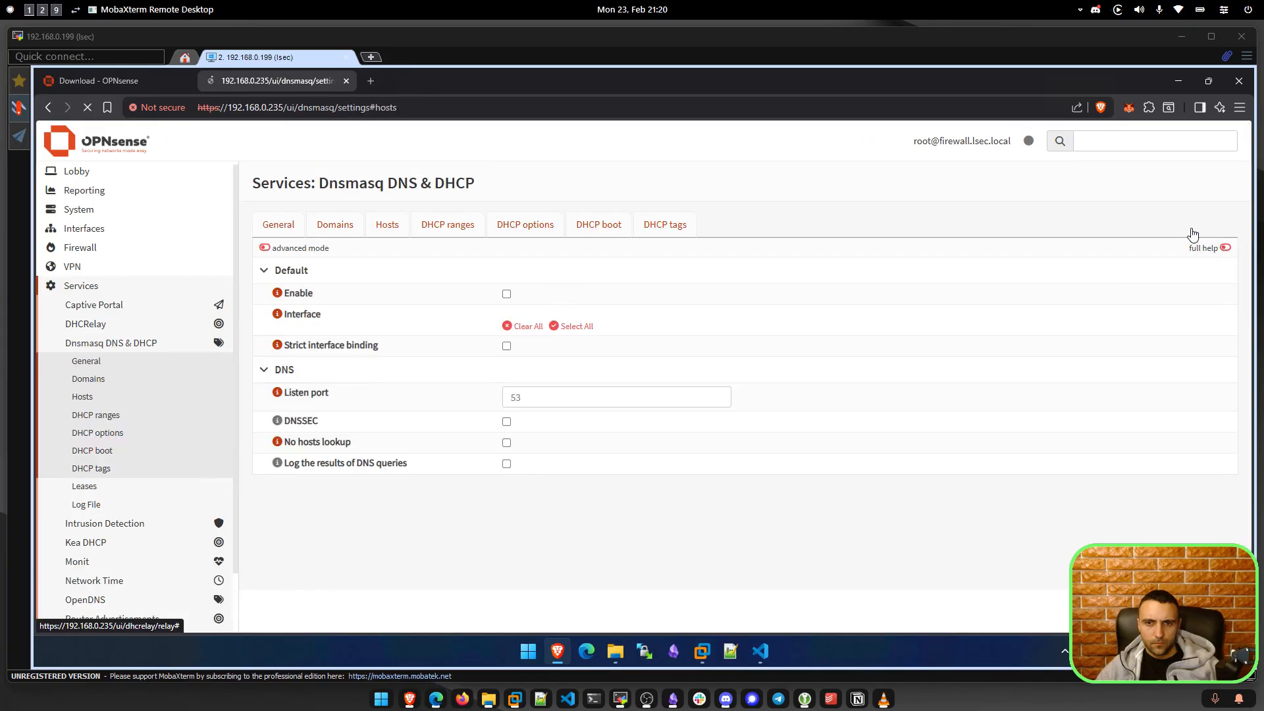
{"action": "left_click", "coordinate": [439, 233]}
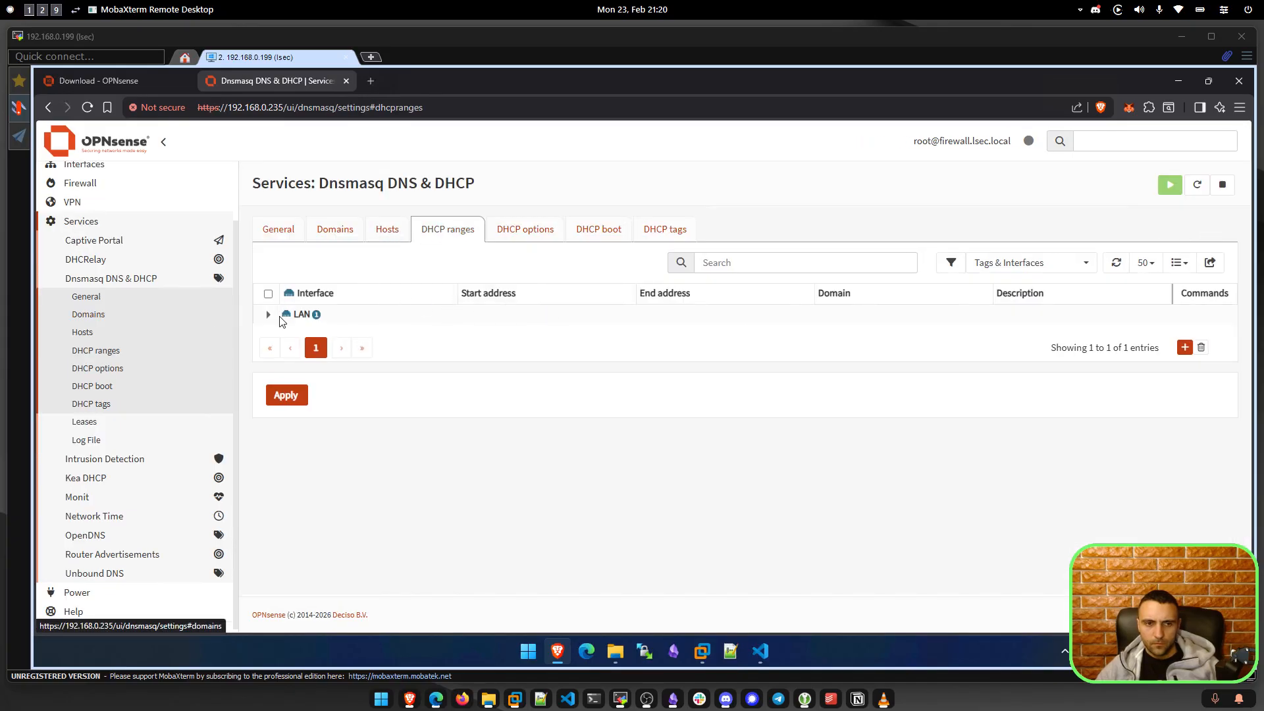
{"action": "left_click", "coordinate": [282, 319]}
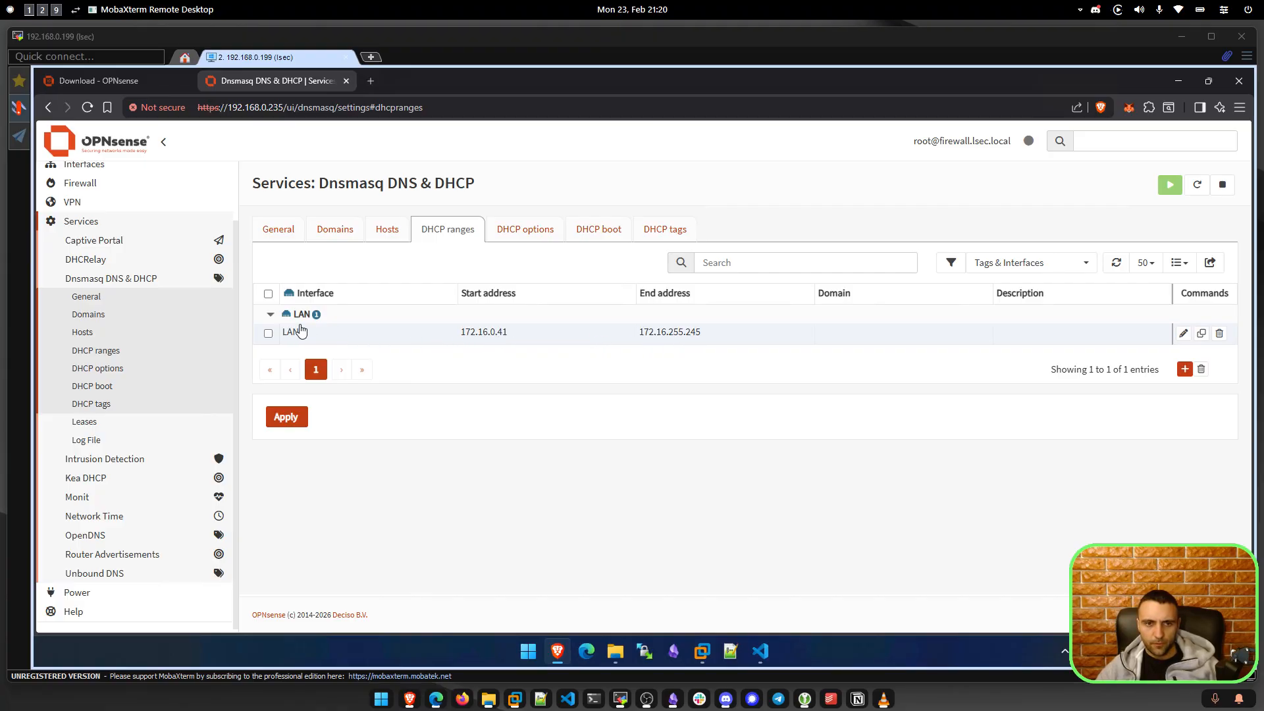
Review the Dnsmasq DHCP options, boot, tags, Domains and General tabs.
{"action": "left_click", "coordinate": [525, 230]}
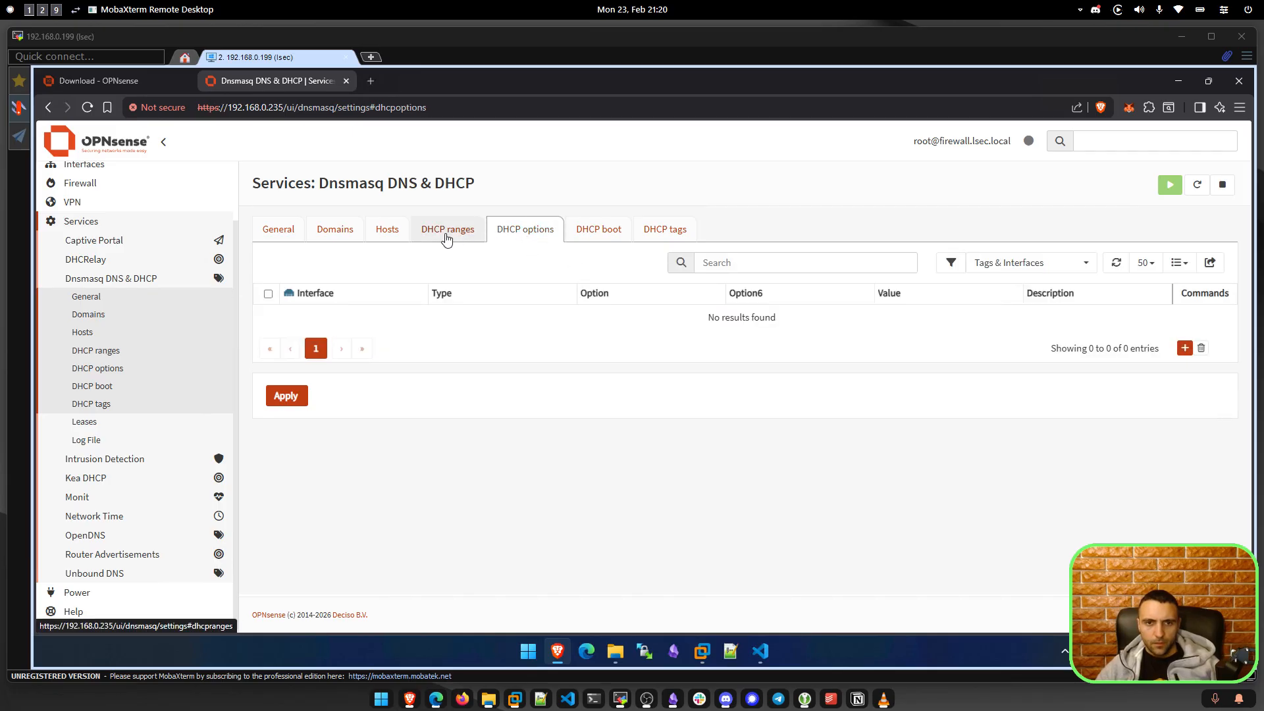
{"action": "left_click", "coordinate": [589, 235]}
{"action": "left_click", "coordinate": [648, 229]}
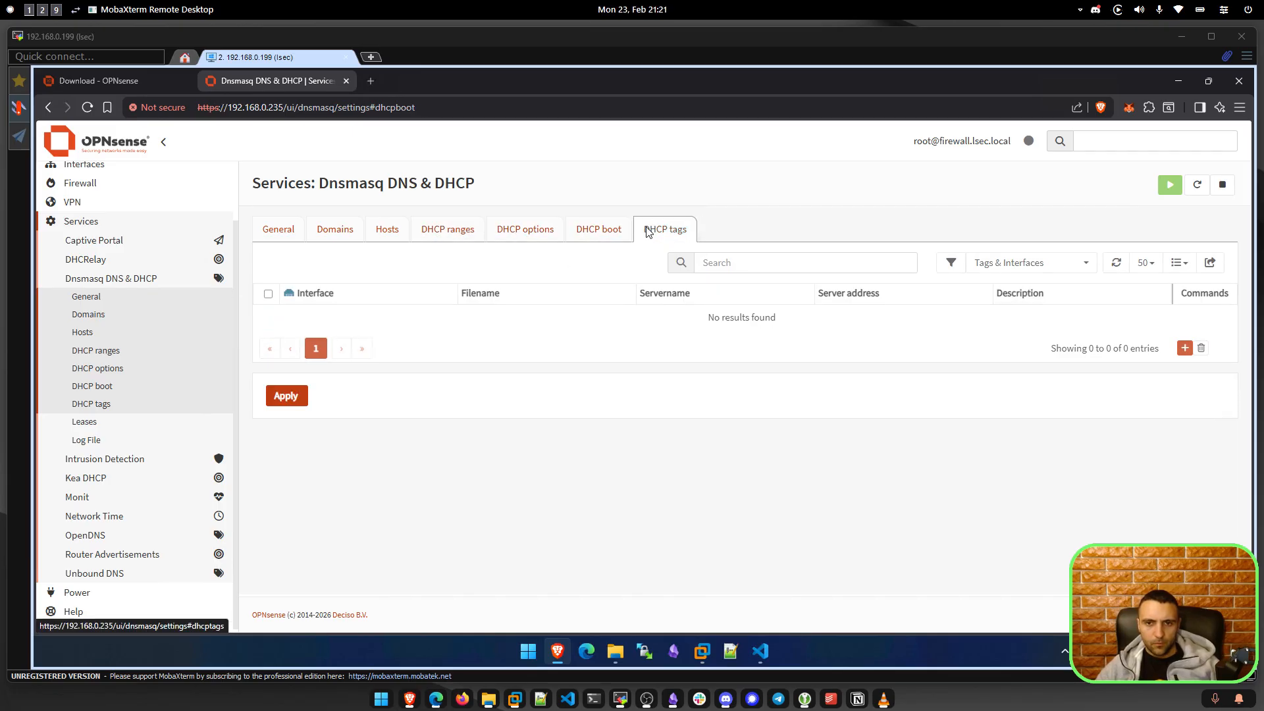
{"action": "left_click", "coordinate": [323, 242]}
{"action": "left_click", "coordinate": [275, 240]}
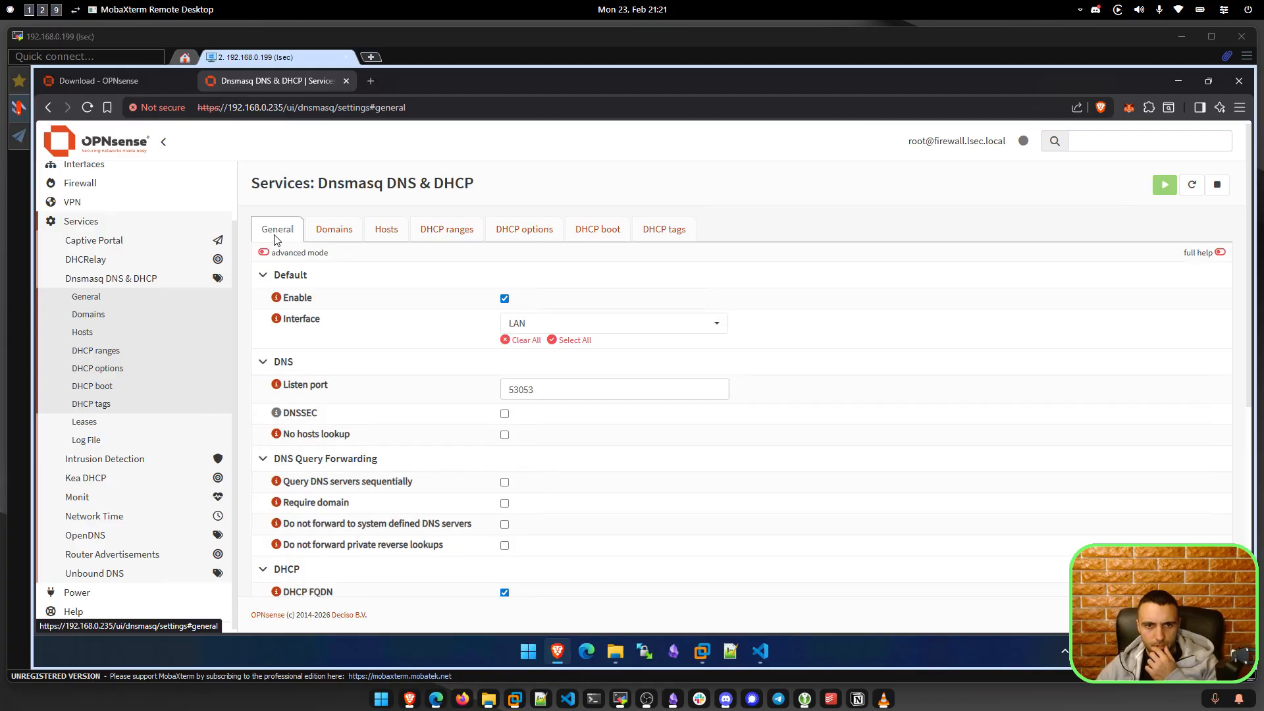
{"action": "left_click", "coordinate": [385, 231]}
{"action": "left_click", "coordinate": [434, 233]}
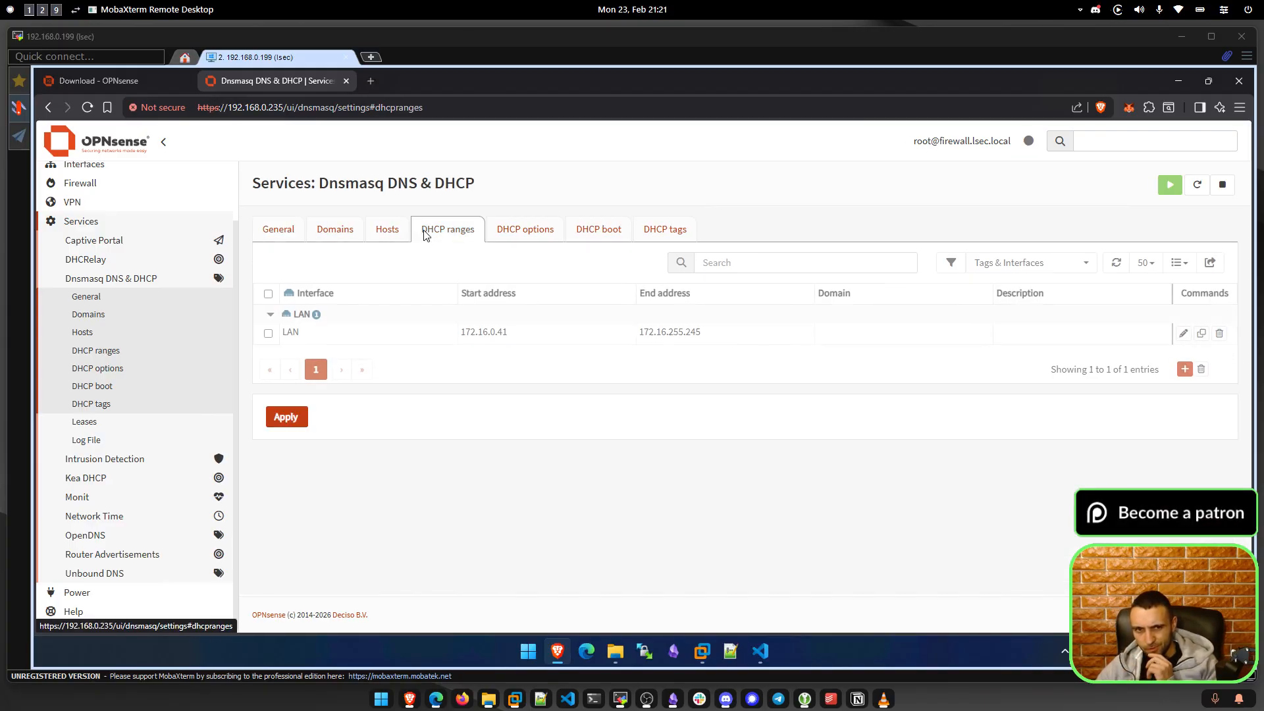
{"action": "left_click", "coordinate": [490, 235]}
{"action": "left_click", "coordinate": [1111, 137]}
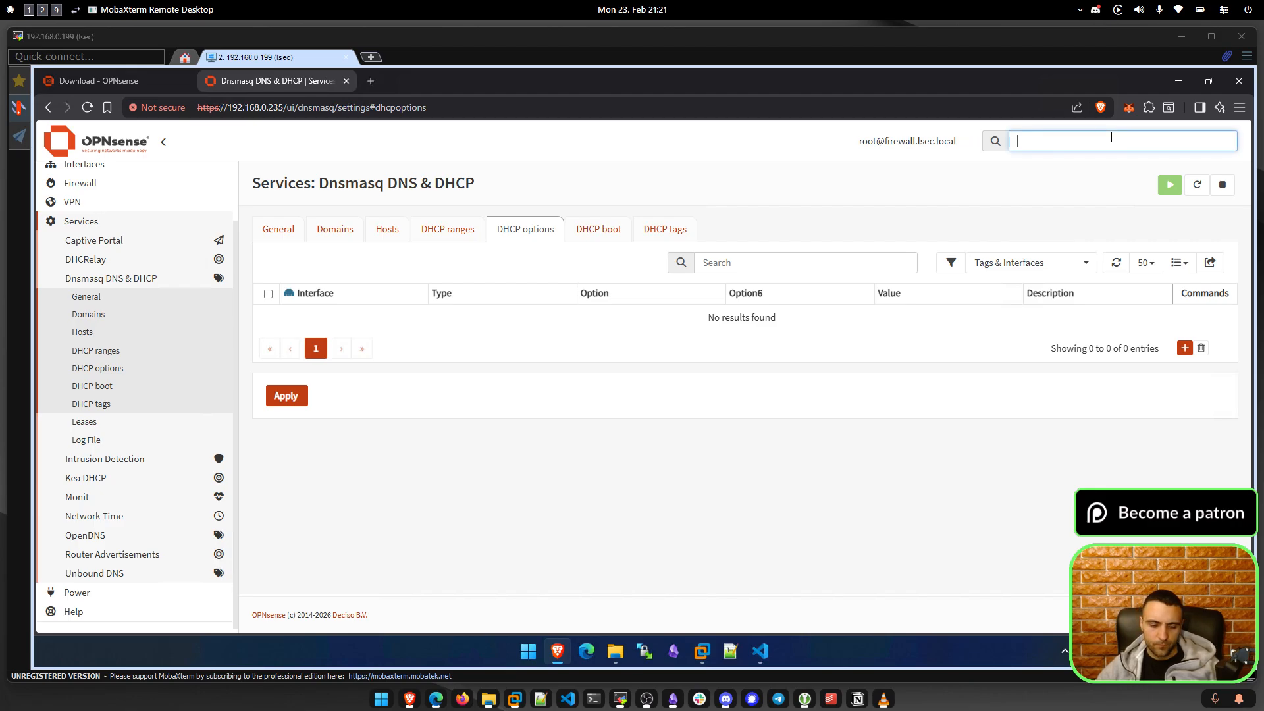
{"action": "type", "text": "dhcp"}
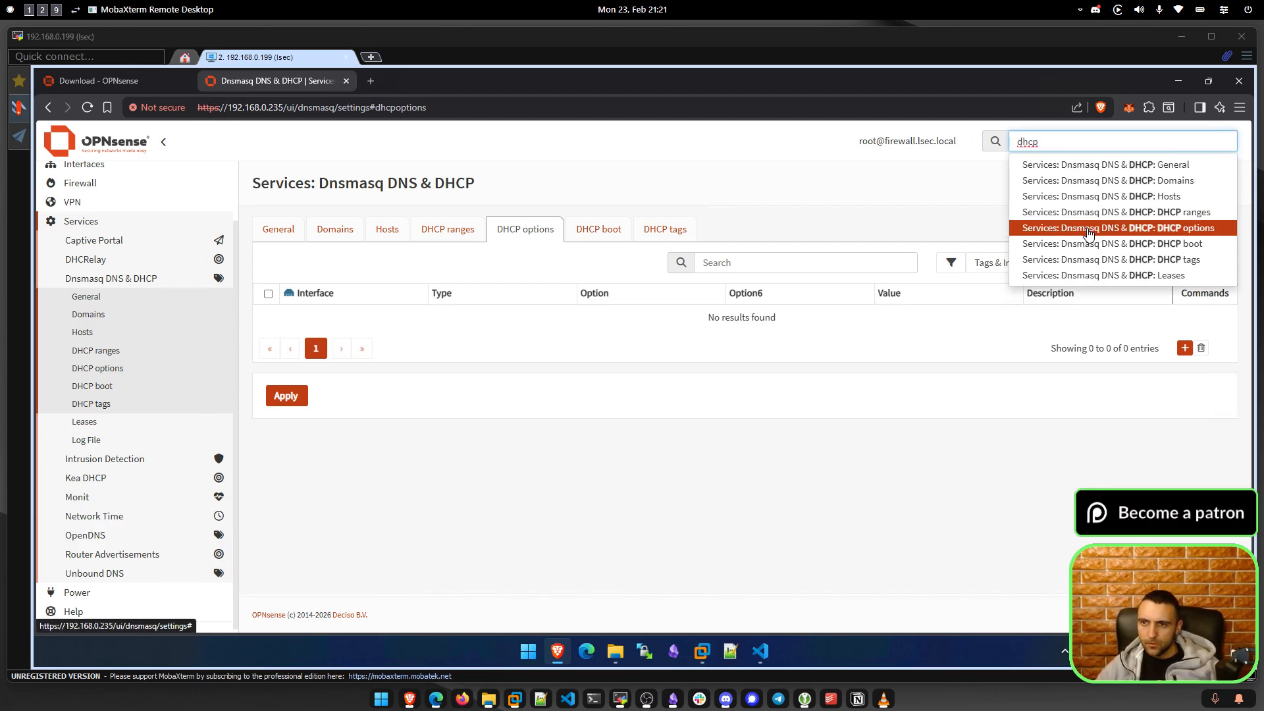
From the WIN-LQP650RAMUV lease, save a host override with IP 172.16.16.50.
{"action": "left_click", "coordinate": [1078, 276]}
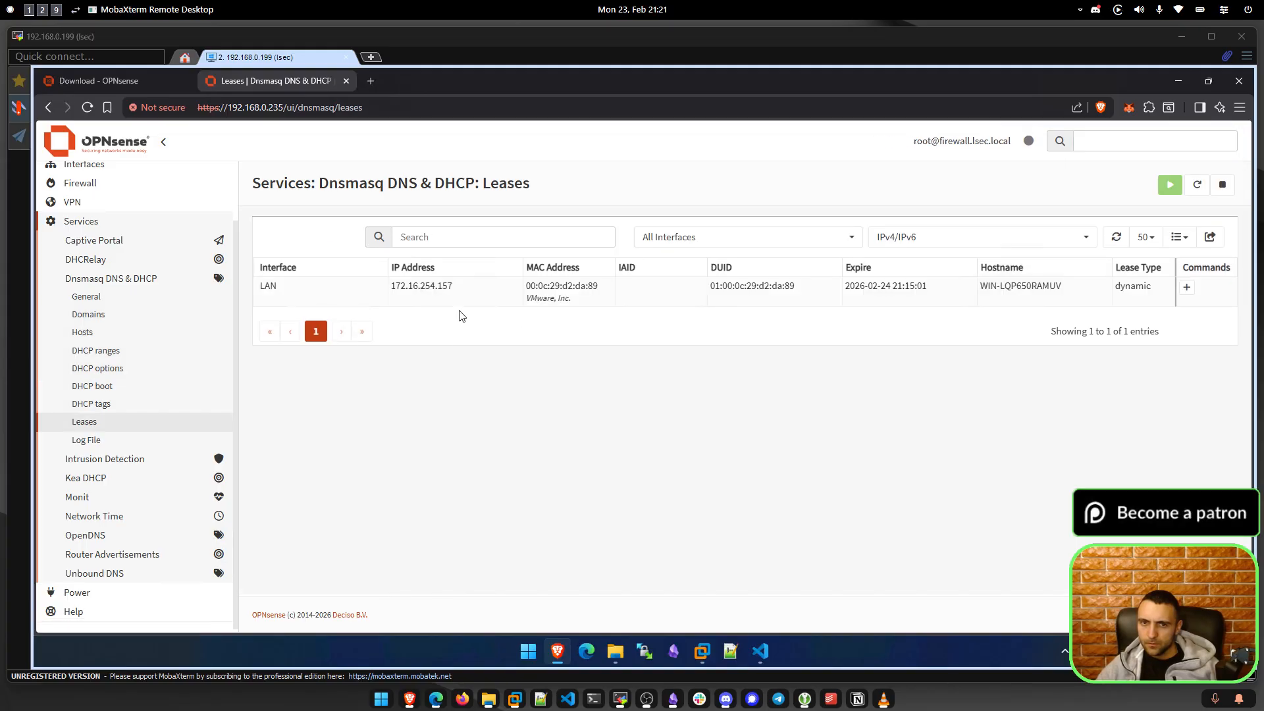
{"action": "left_click", "coordinate": [1184, 288]}
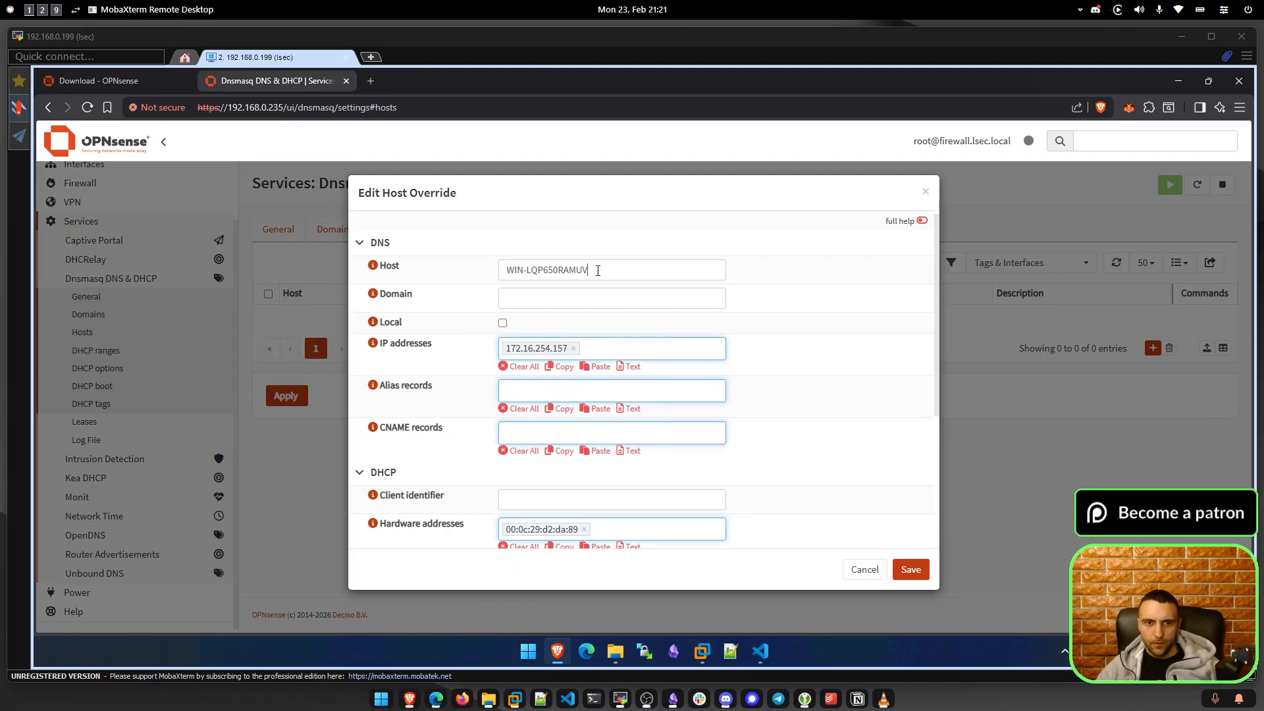
{"action": "left_click_drag", "start_coordinate": [598, 270], "coordinate": [476, 277]}
{"action": "left_click", "coordinate": [553, 293]}
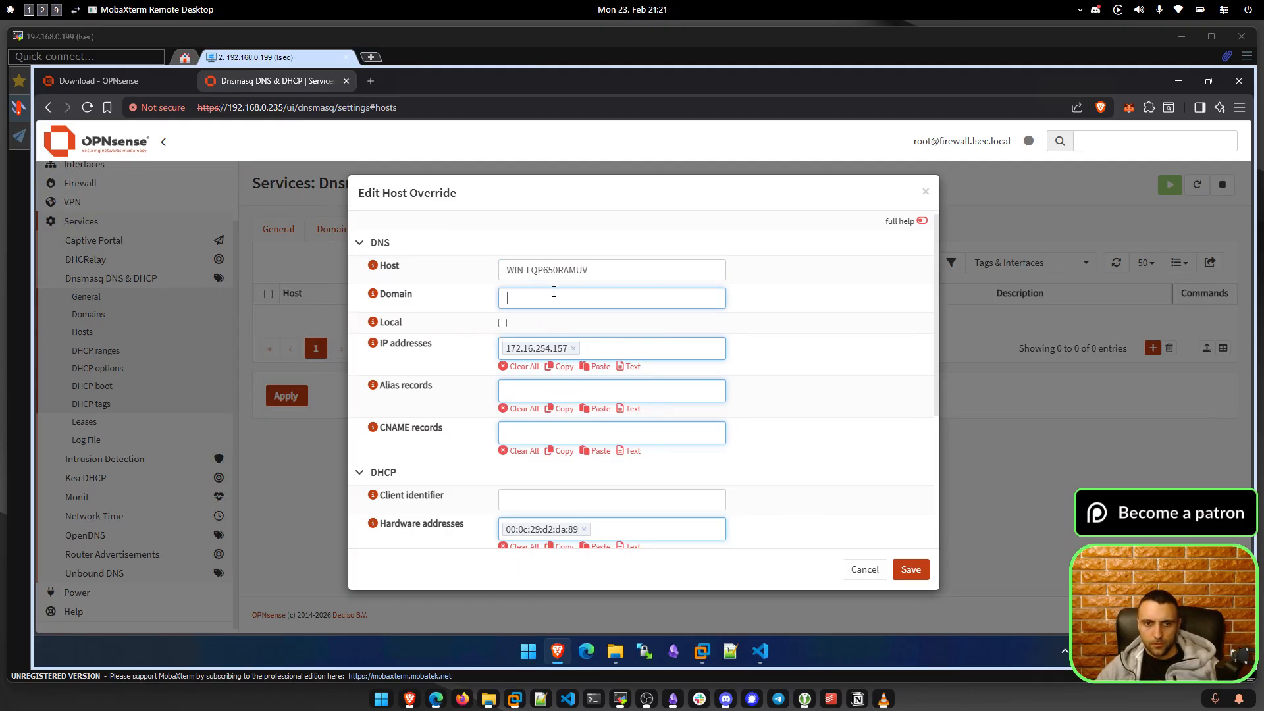
{"action": "left_click", "coordinate": [573, 354]}
{"action": "left_click", "coordinate": [601, 347]}
{"action": "type", "text": "1"}
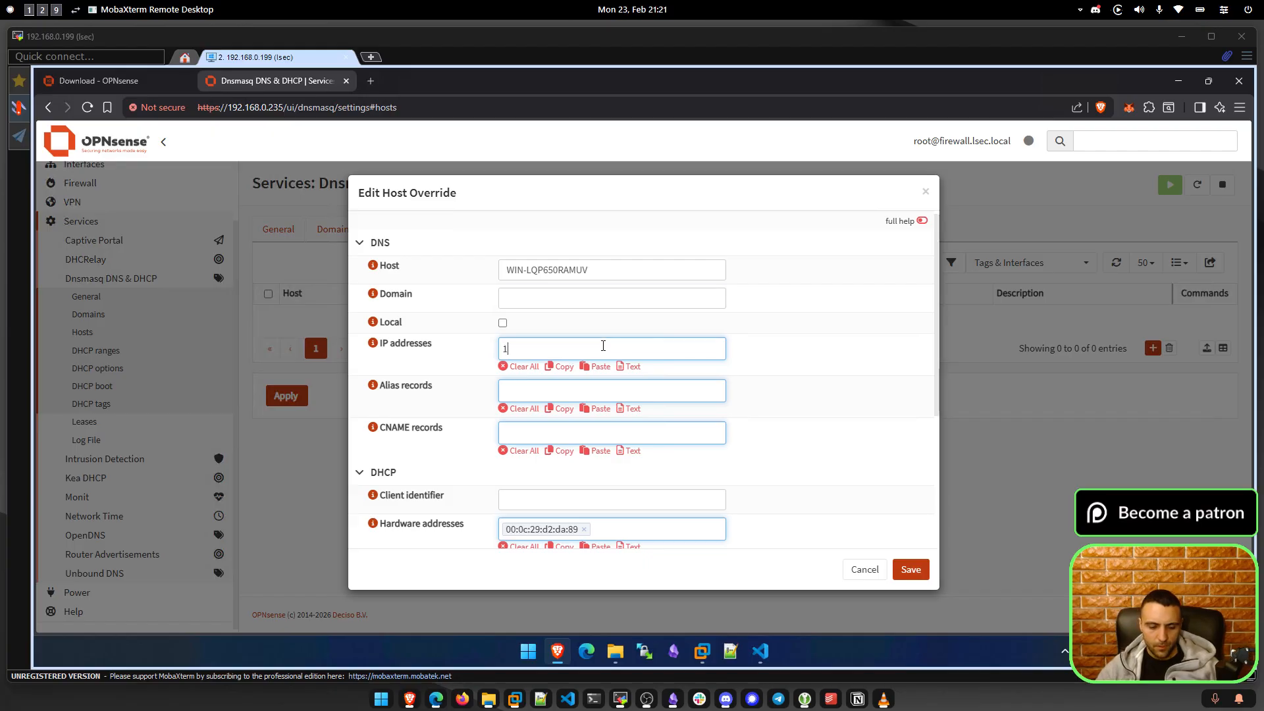
{"action": "type", "text": "72.16.16.50"}
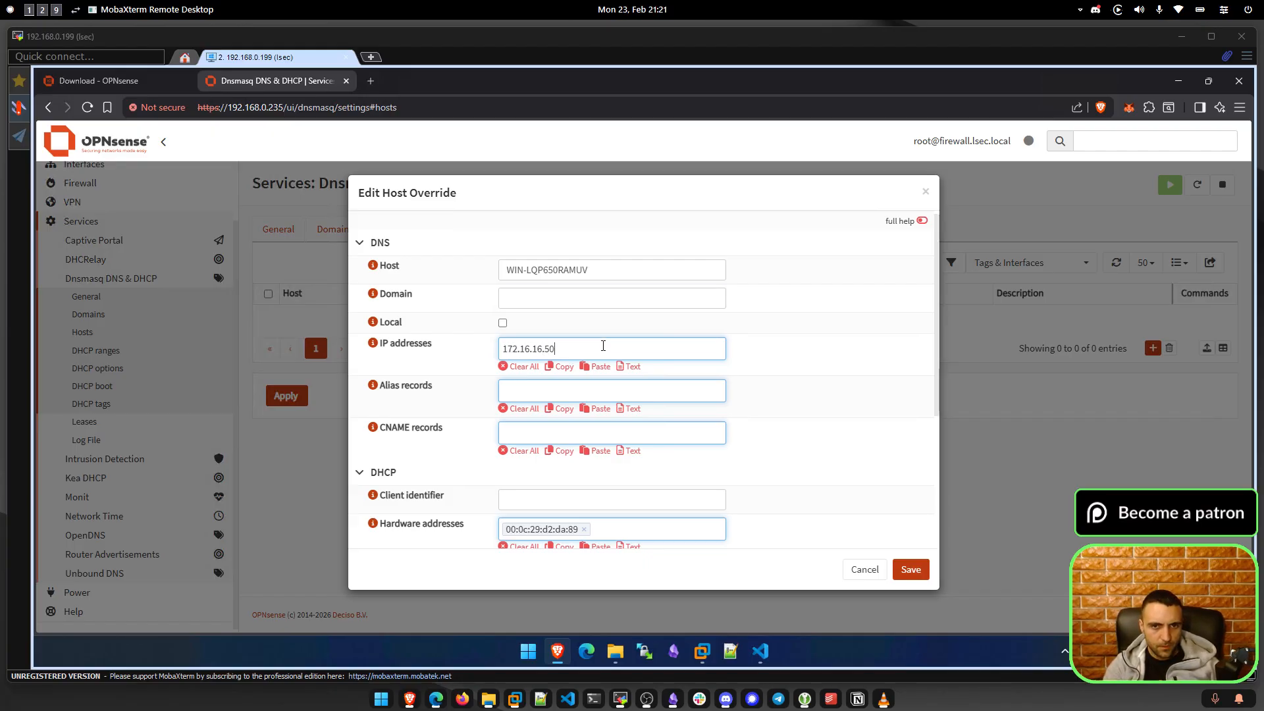
{"action": "scroll", "coordinate": [754, 423], "scroll_direction": "down", "scroll_amount": 5}
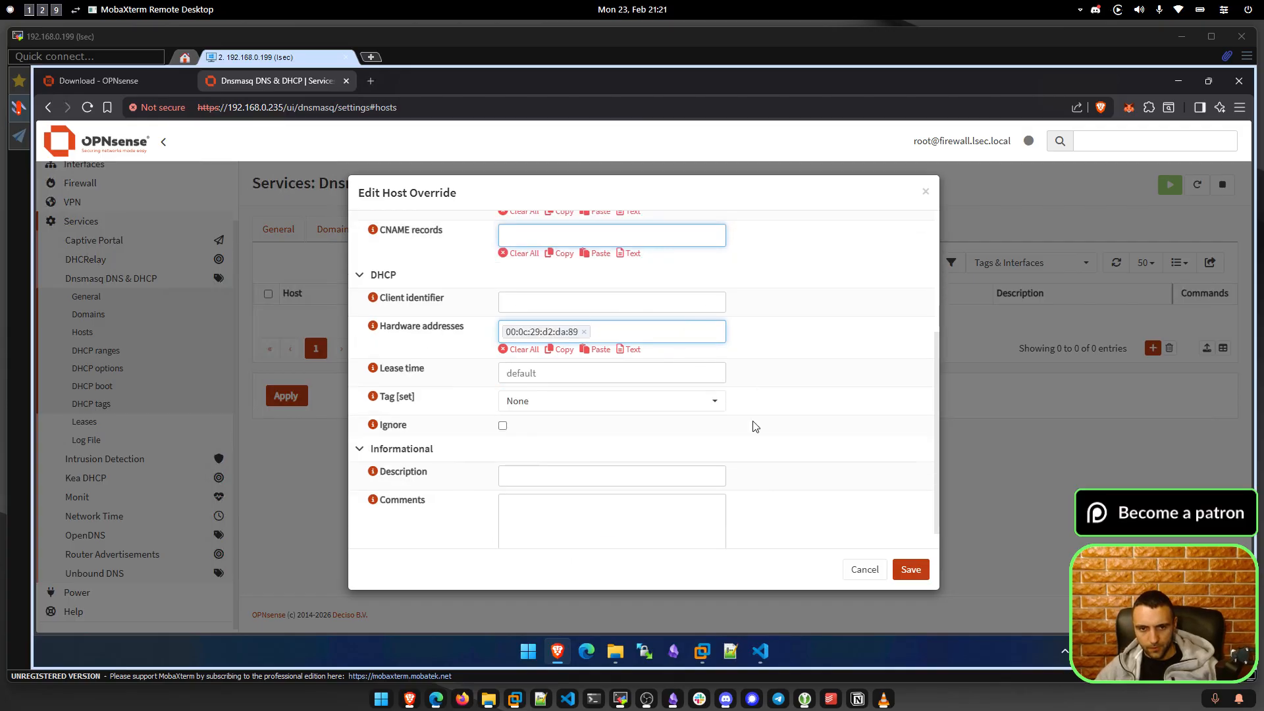
{"action": "left_click", "coordinate": [910, 569]}
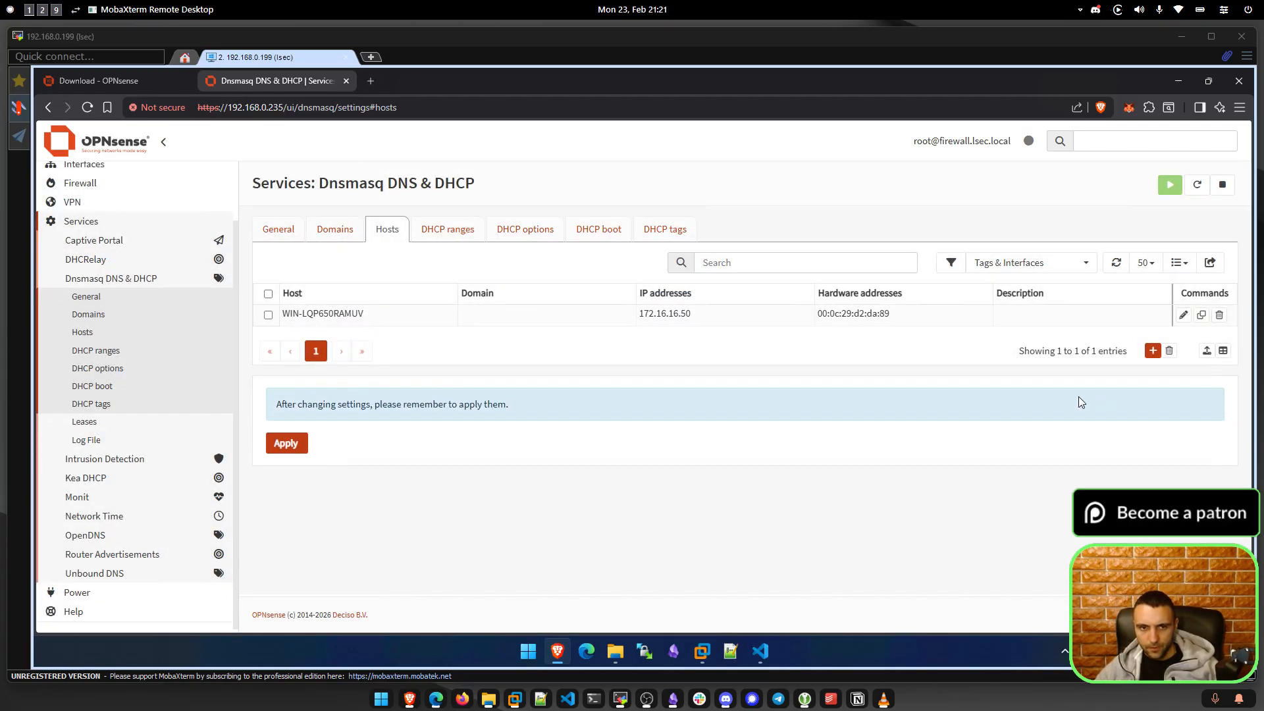
Apply the DHCP changes and reload the hosts page.
{"action": "left_click", "coordinate": [284, 446]}
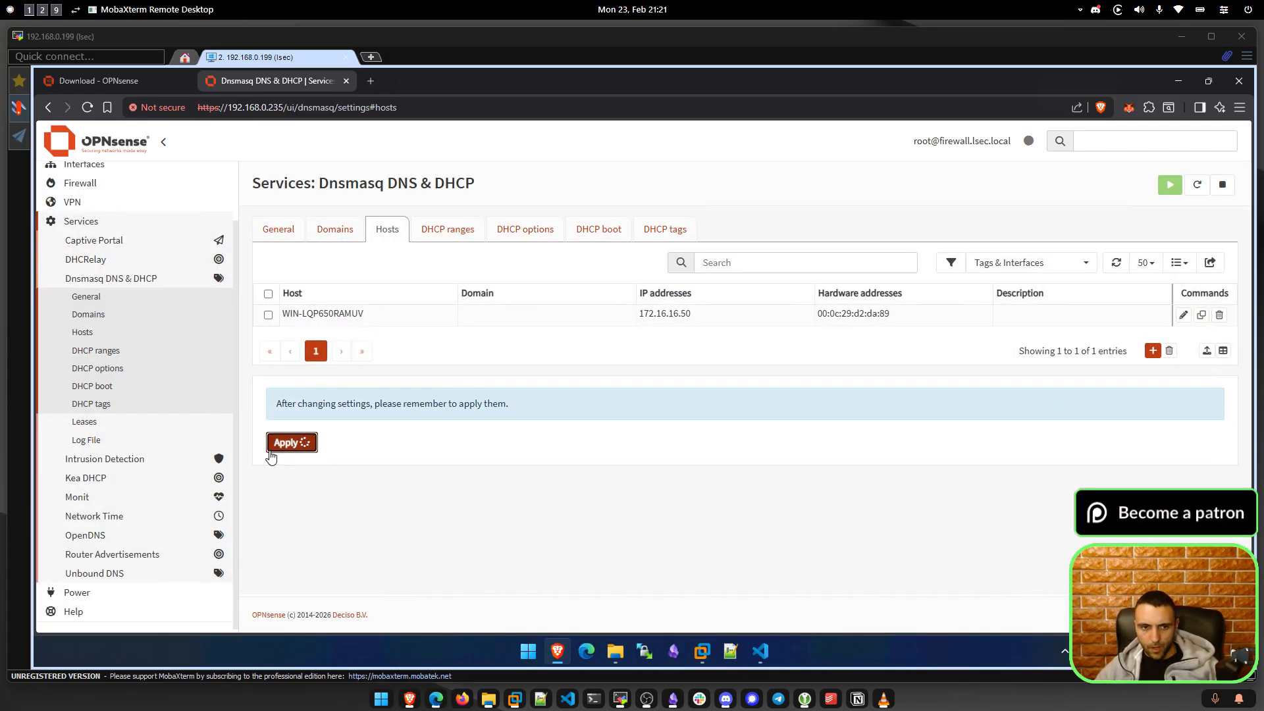
{"action": "left_click", "coordinate": [1160, 135]}
{"action": "left_click", "coordinate": [558, 339]}
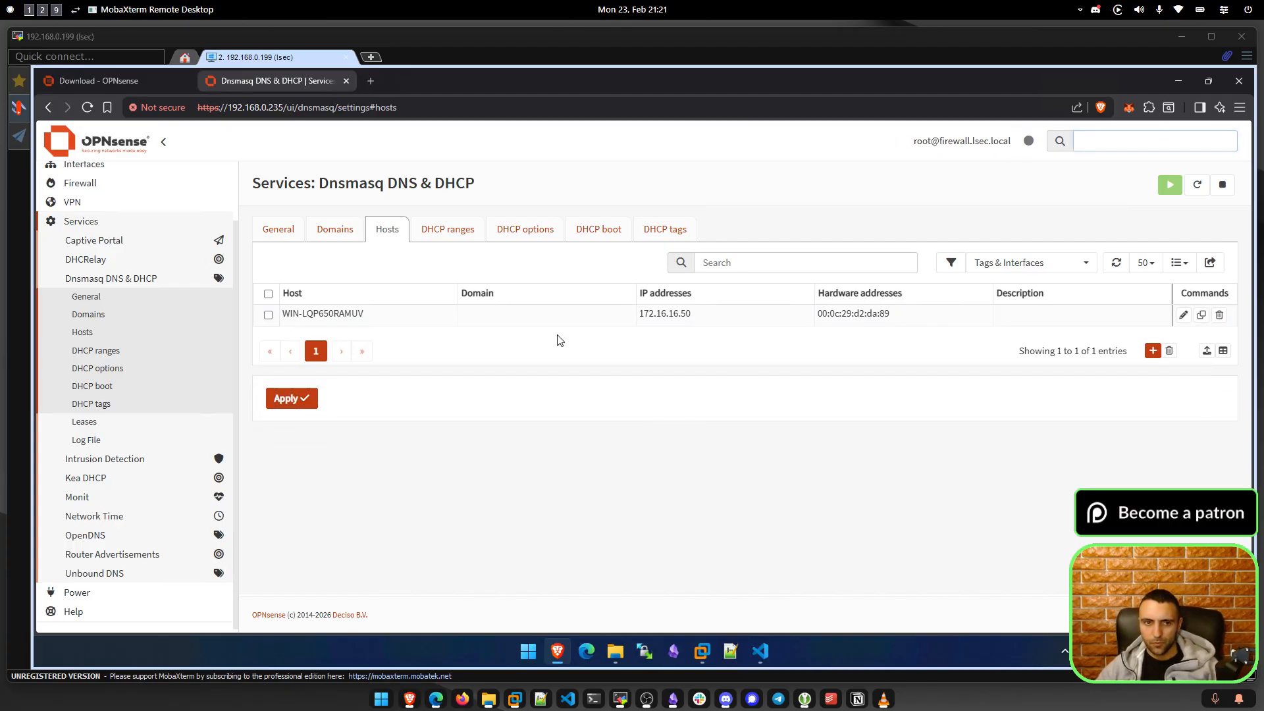
{"action": "left_click", "coordinate": [86, 108]}
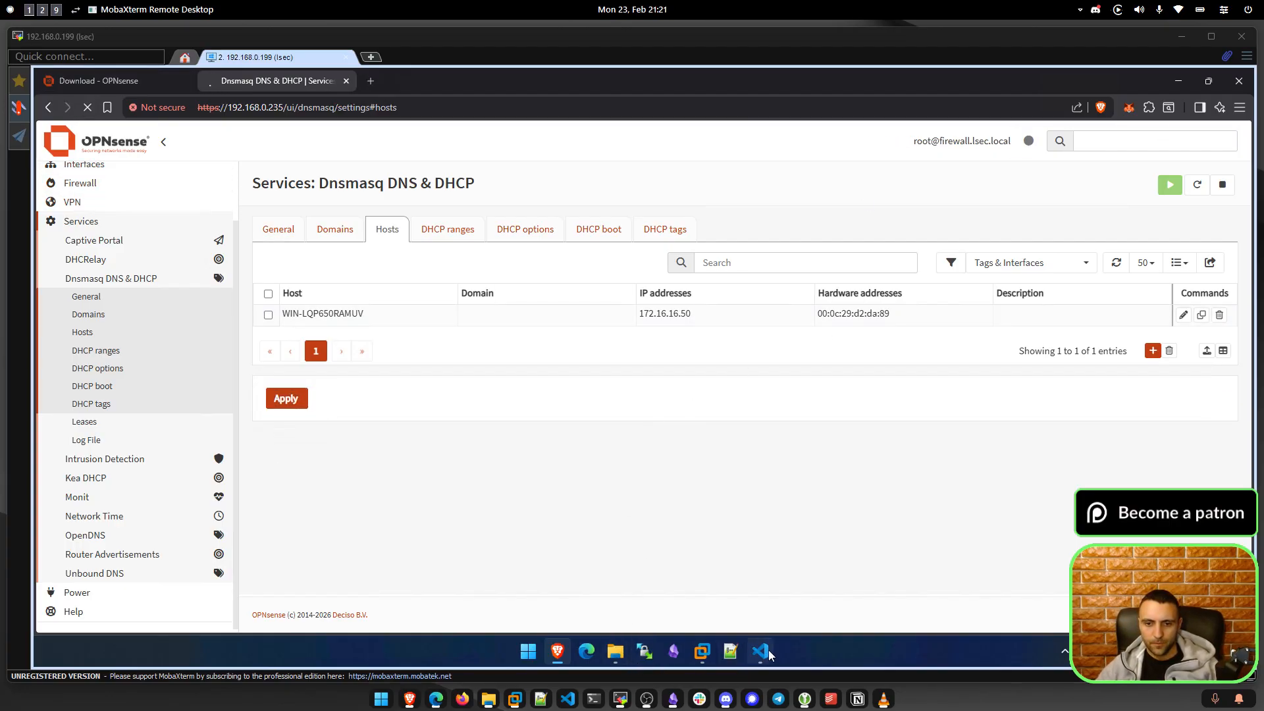
{"action": "left_click", "coordinate": [702, 651]}
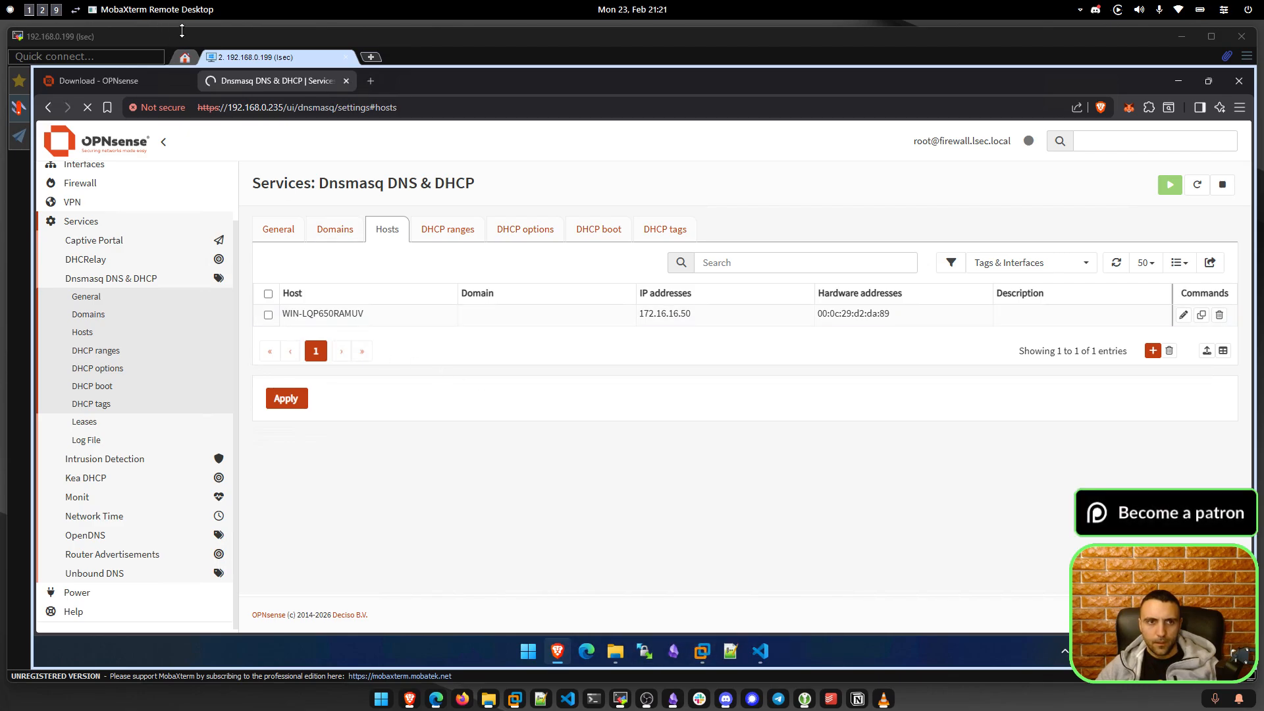
{"action": "left_click", "coordinate": [702, 651]}
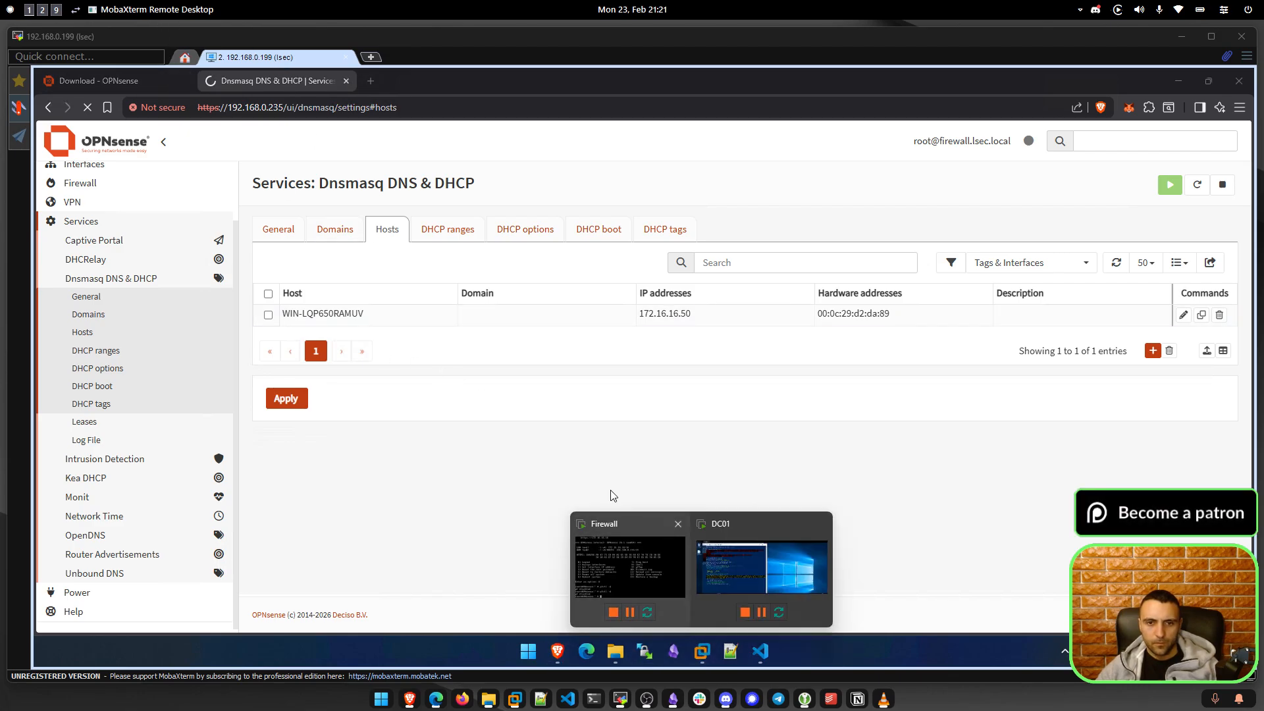
On DC01, enter the DSRM Administrator password at the script's prompt and submit it.
{"action": "left_click", "coordinate": [732, 566]}
{"action": "left_click", "coordinate": [482, 418]}
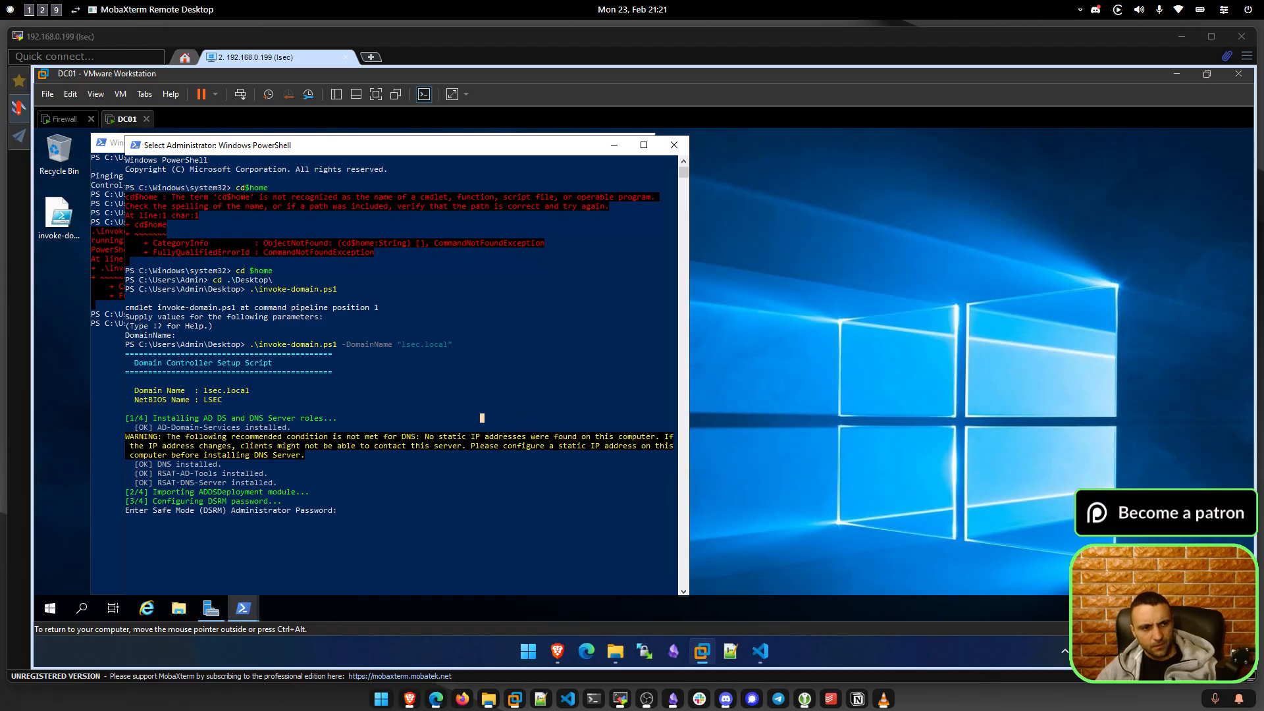
{"action": "key", "text": "ctrl+alt"}
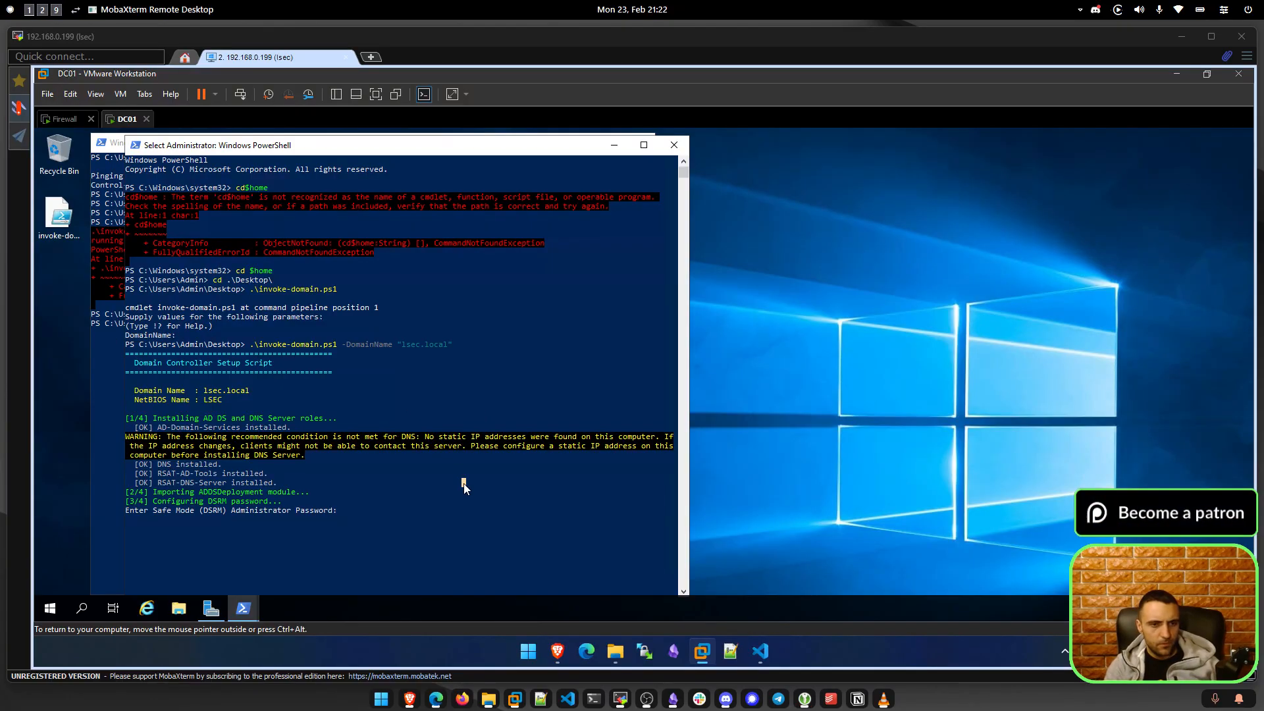
{"action": "key", "text": "Escape"}
{"action": "key", "text": "BackSpace"}
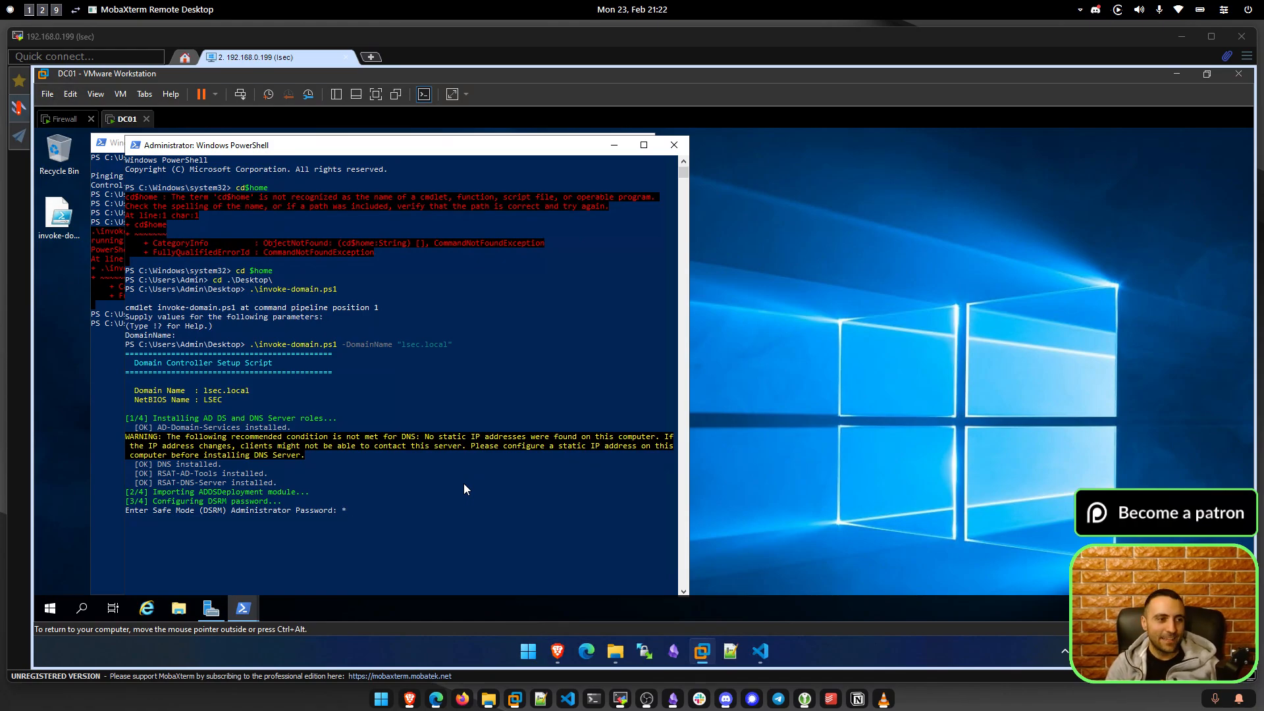
{"action": "type", "text": "*"}
{"action": "type", "text": "***"}
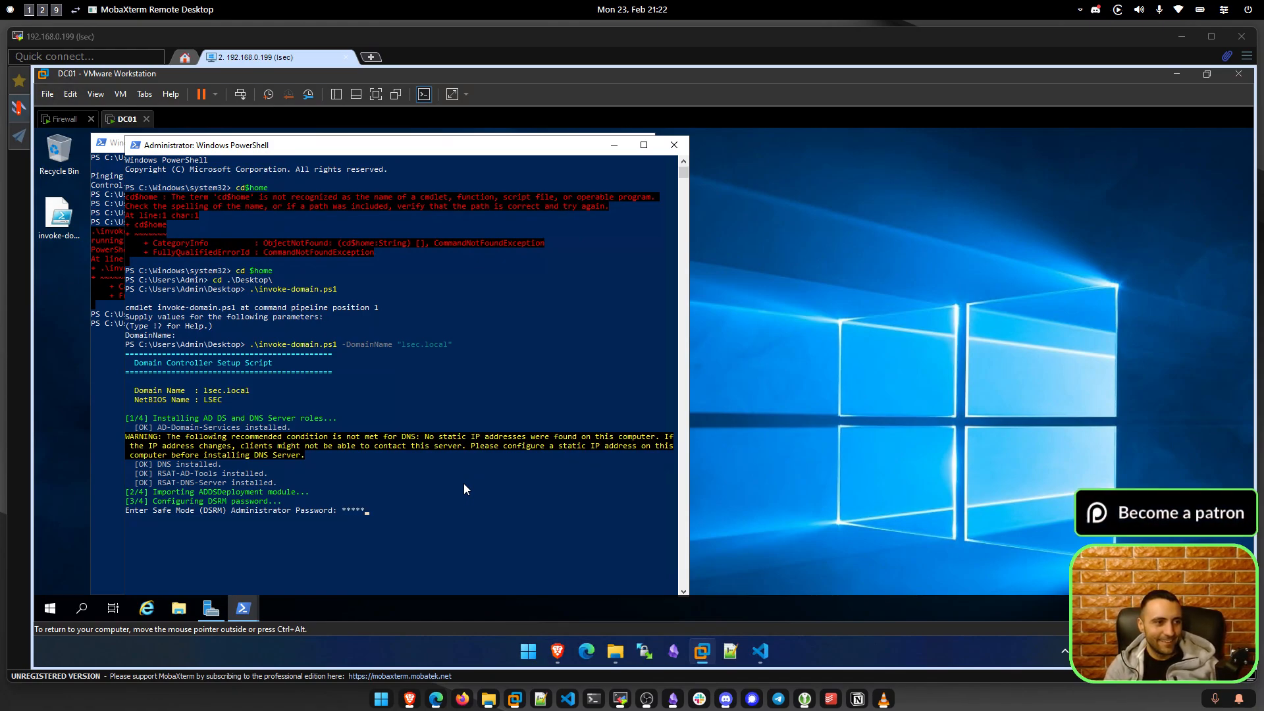
{"action": "type", "text": "***"}
{"action": "key", "text": "Return"}
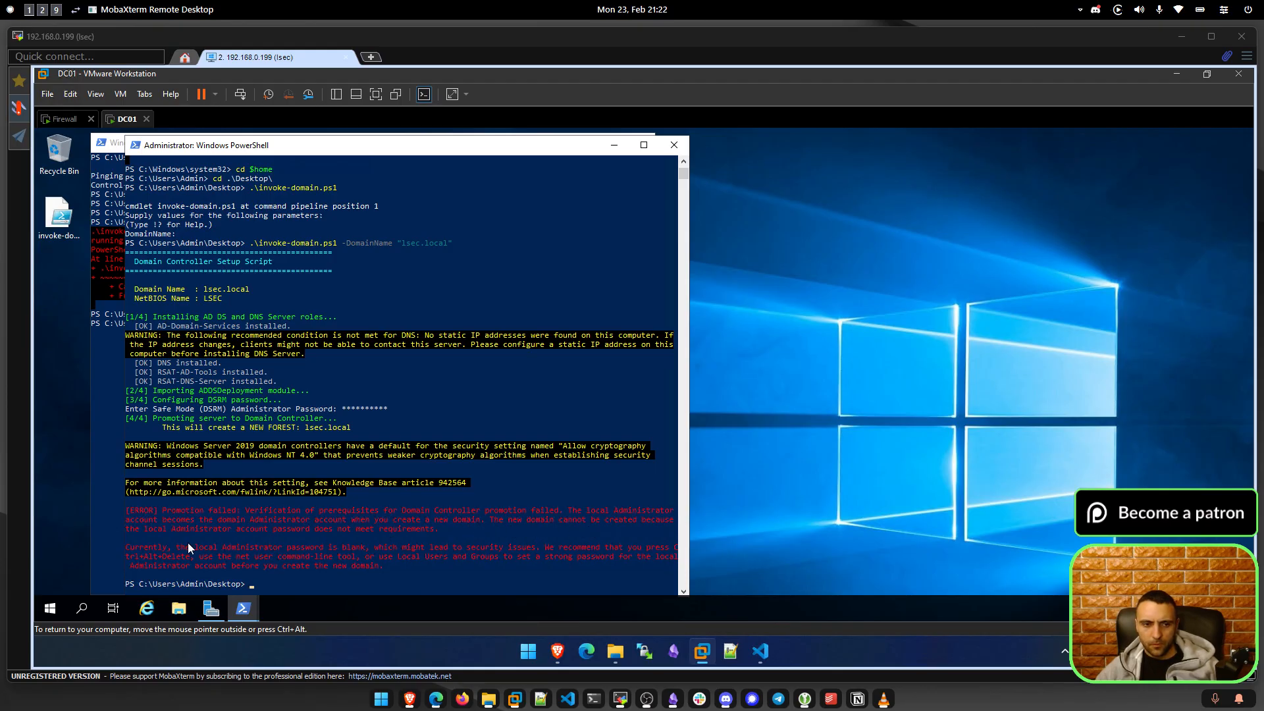
Mark parts of the red promotion error and copy the word Administrator.
{"action": "left_click_drag", "start_coordinate": [272, 528], "coordinate": [437, 531]}
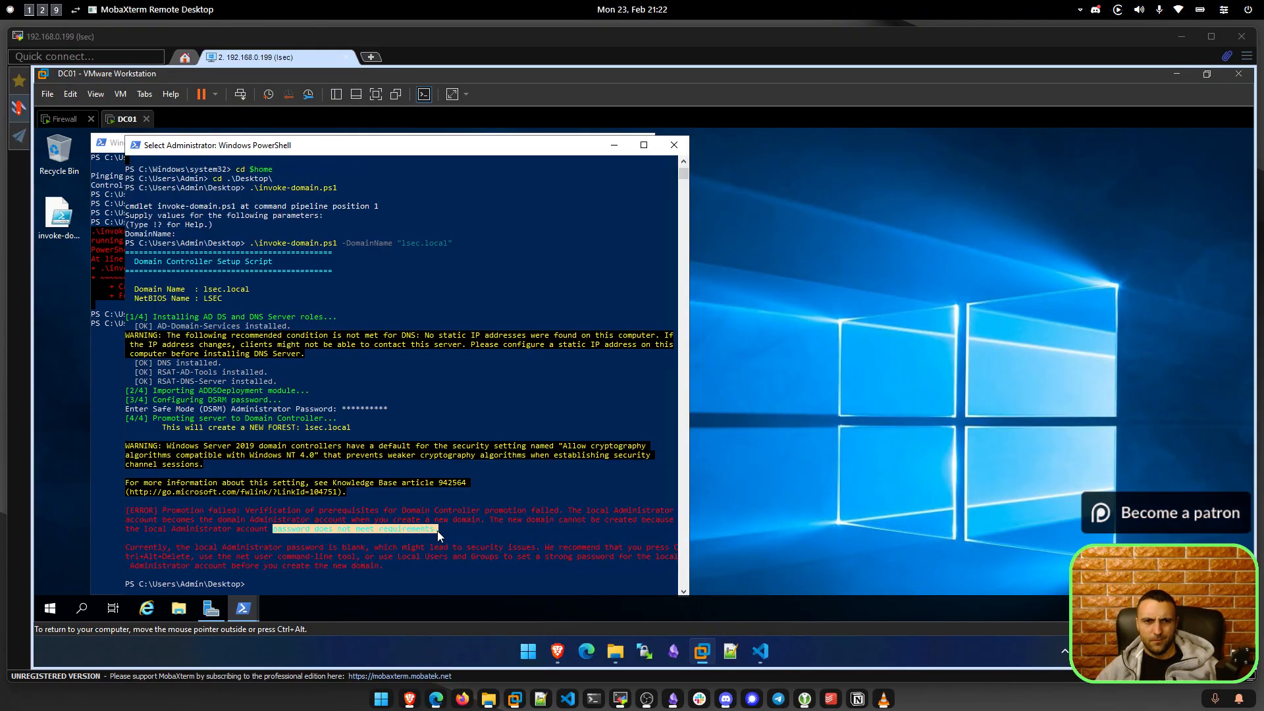
{"action": "left_click", "coordinate": [241, 548]}
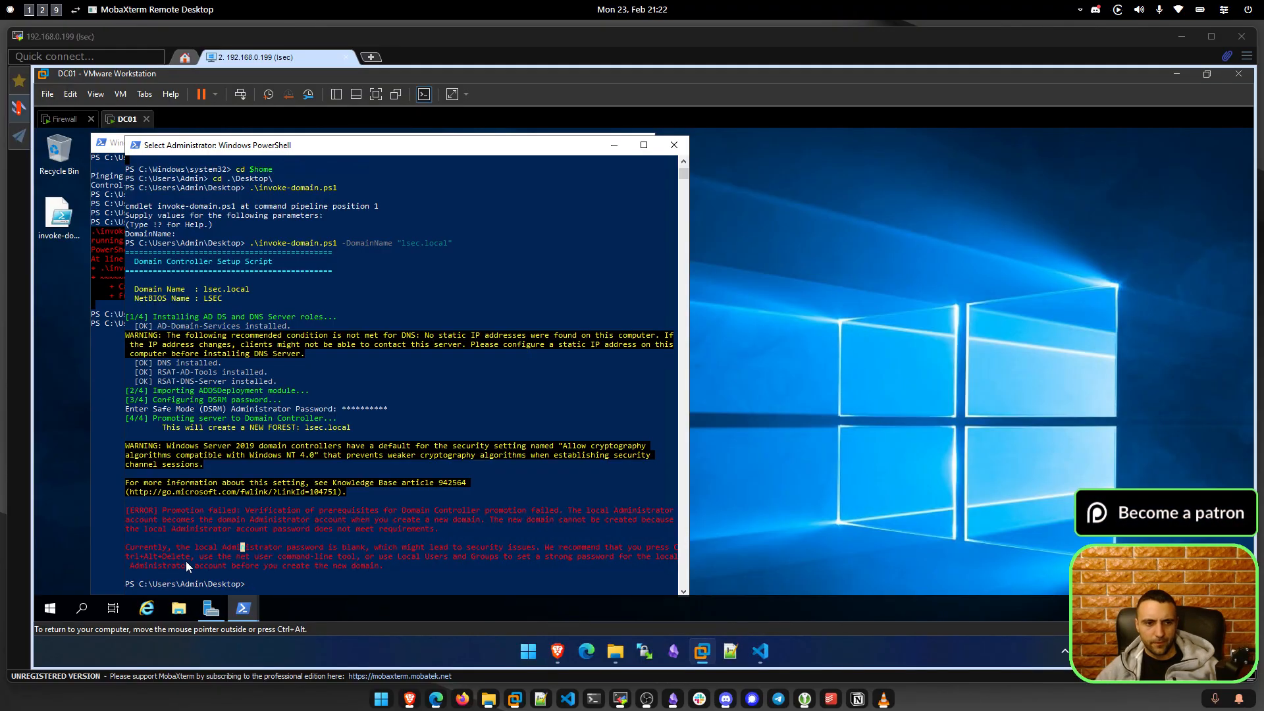
{"action": "left_click_drag", "start_coordinate": [136, 550], "coordinate": [311, 558]}
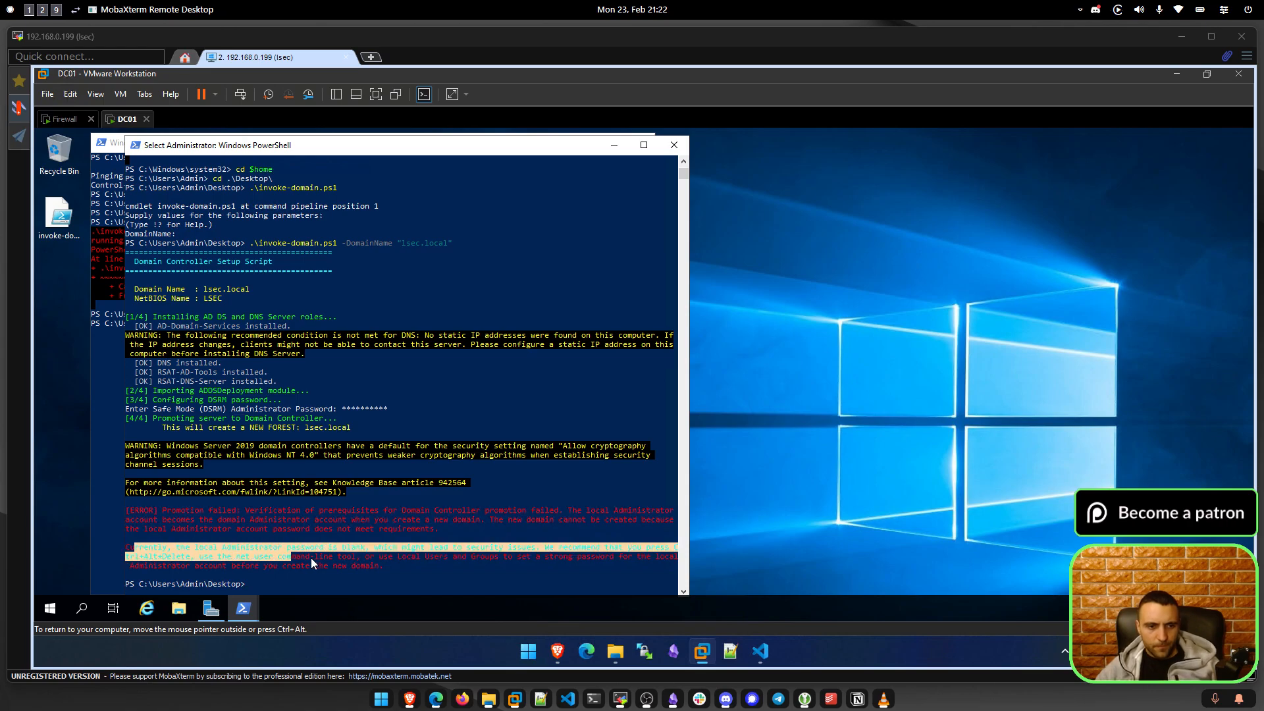
{"action": "left_click", "coordinate": [312, 557]}
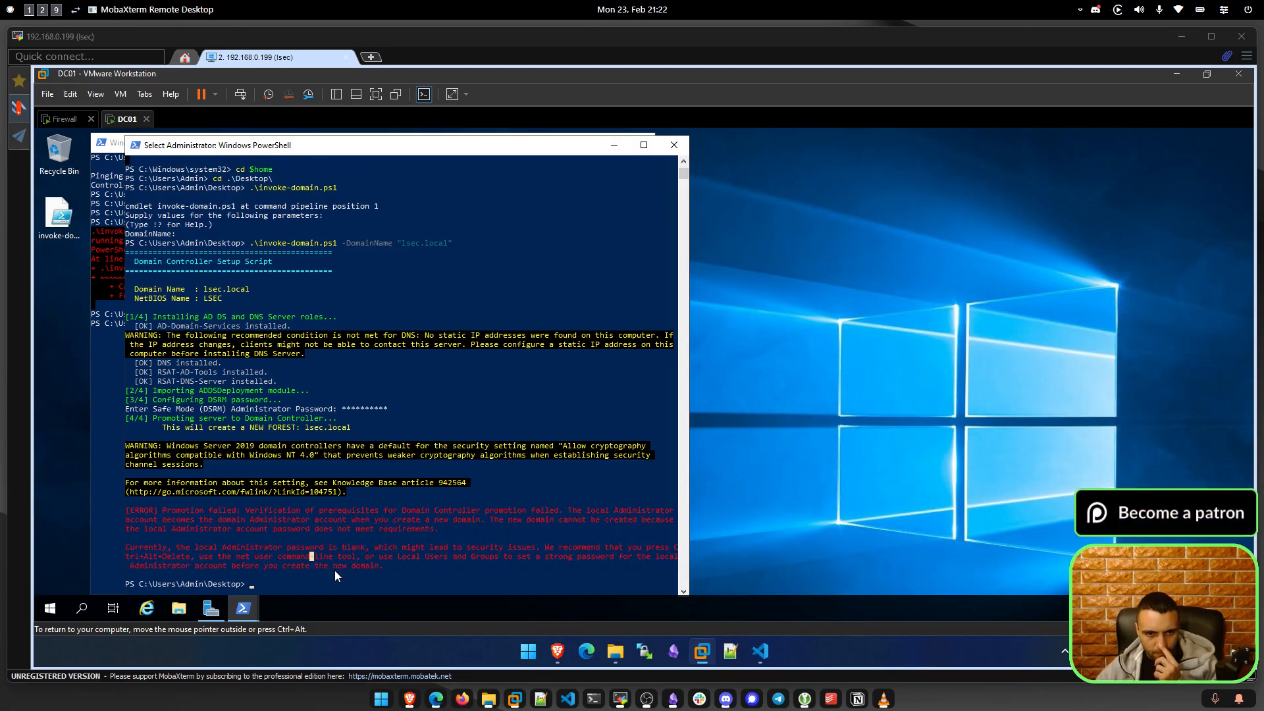
{"action": "double_click", "coordinate": [265, 549]}
{"action": "right_click", "coordinate": [219, 549]}
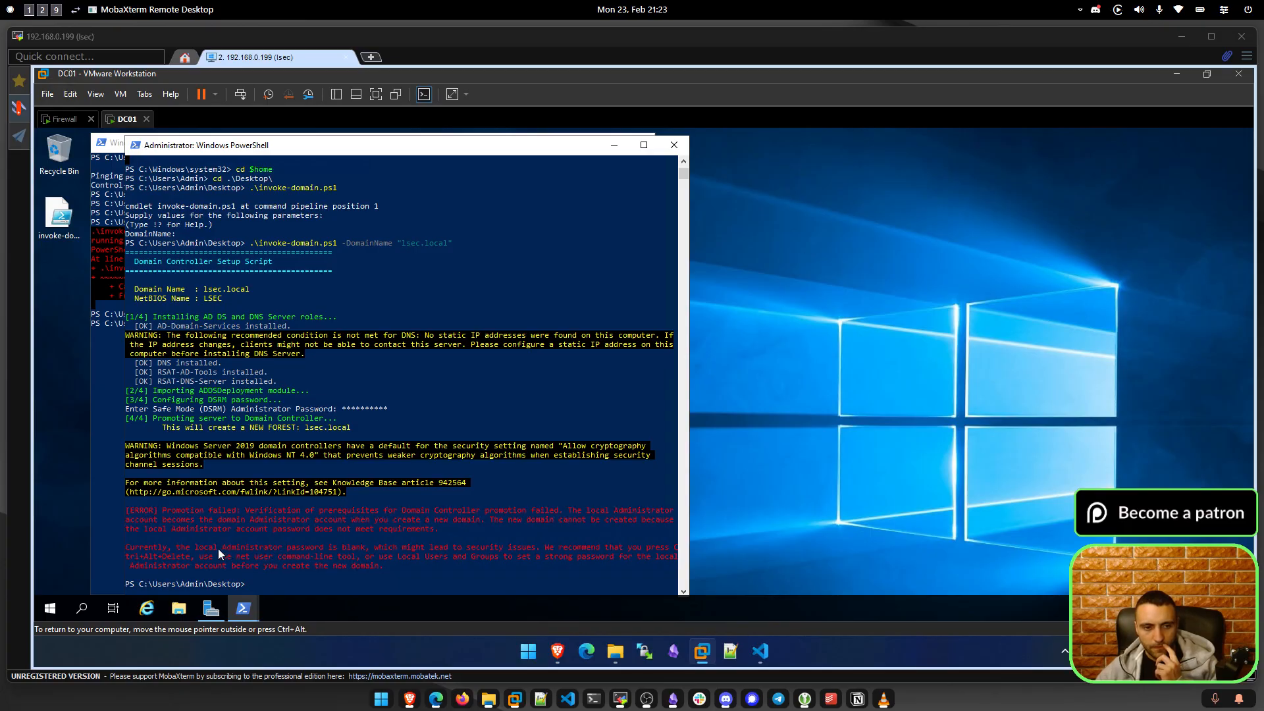
Widen the PowerShell window so the error reflows, then mark words in it.
{"action": "left_click_drag", "start_coordinate": [688, 467], "coordinate": [863, 489]}
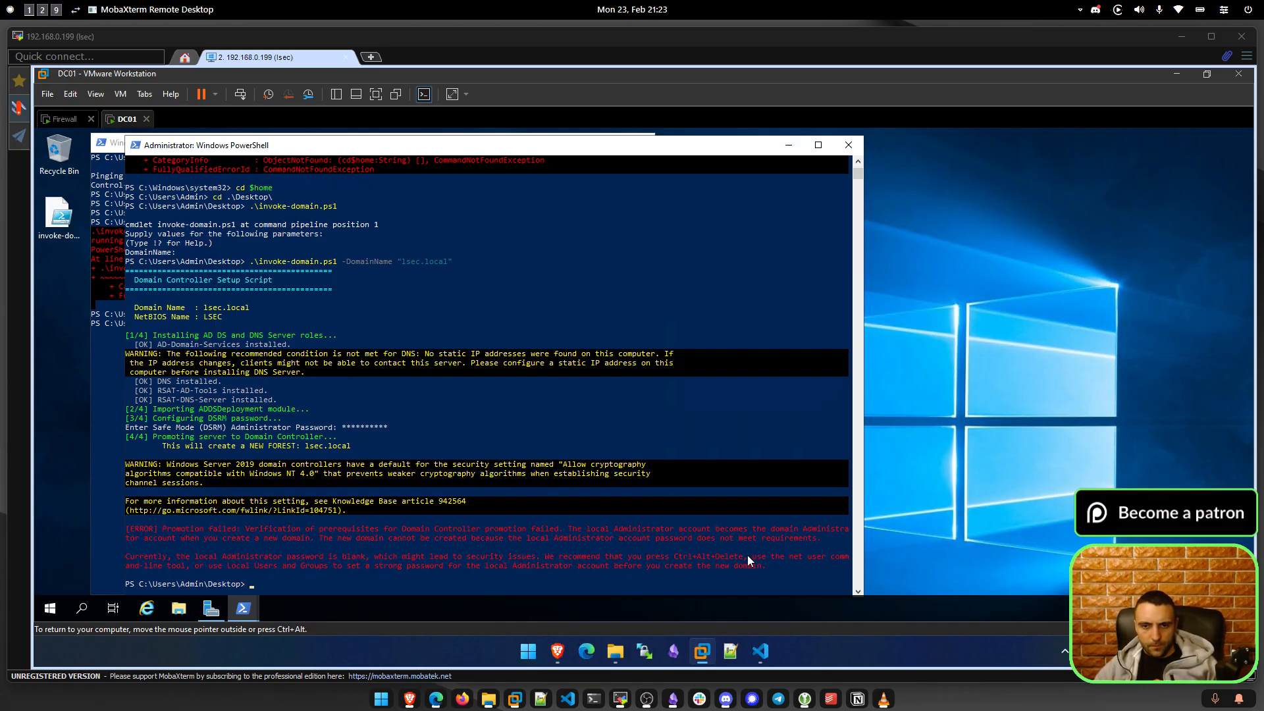
{"action": "double_click", "coordinate": [779, 557]}
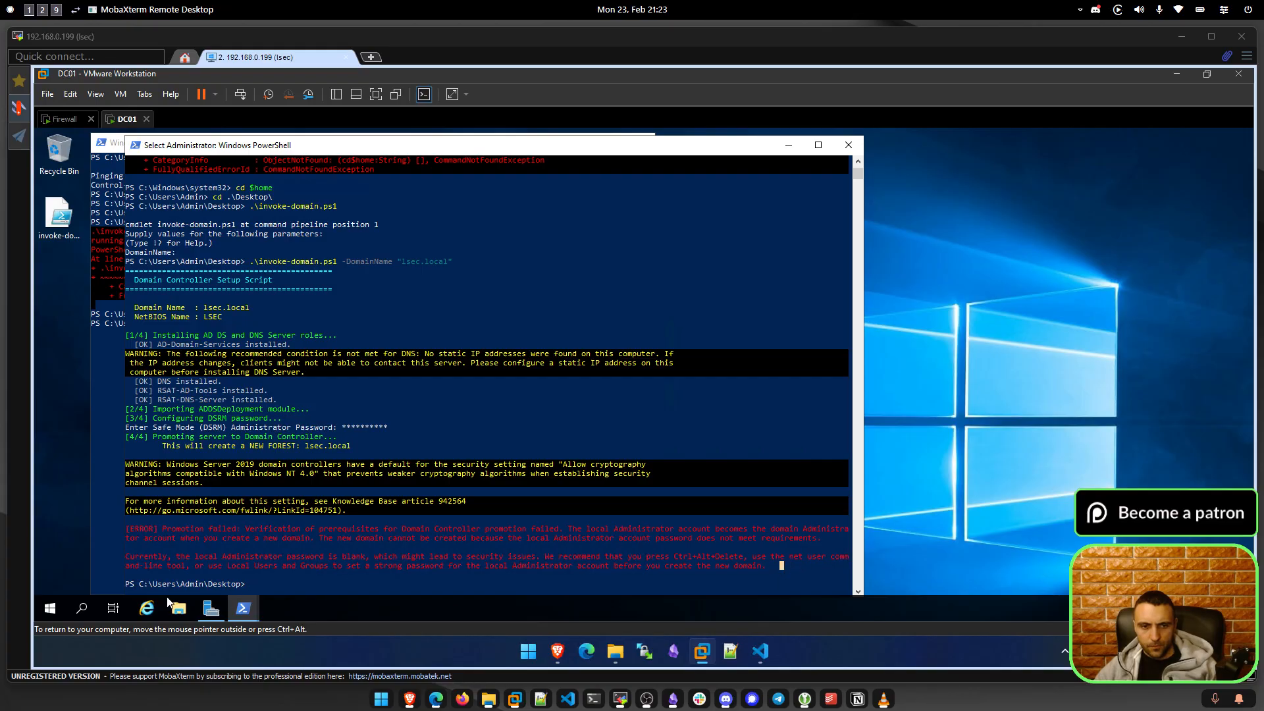
{"action": "left_click", "coordinate": [193, 566]}
Search Start for 'user ac' and browse the account's Your info, sign-in and Other users pages.
{"action": "left_click", "coordinate": [49, 608]}
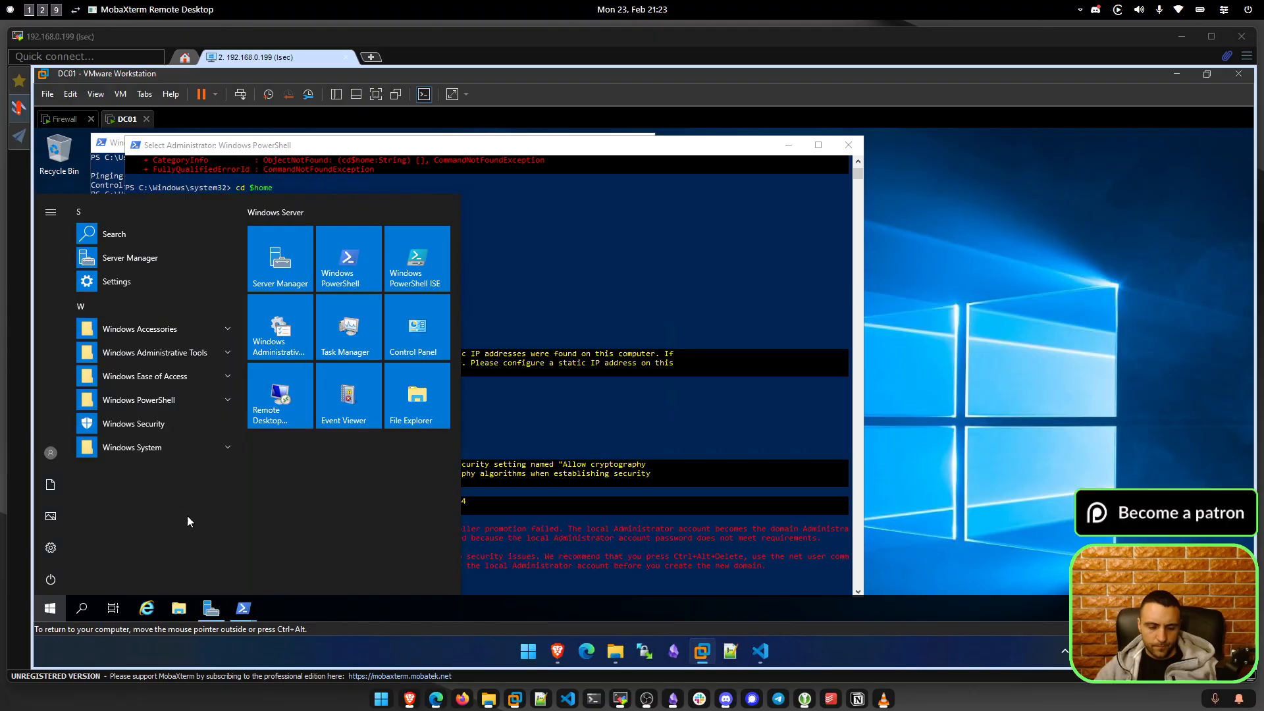
{"action": "type", "text": "user ac"}
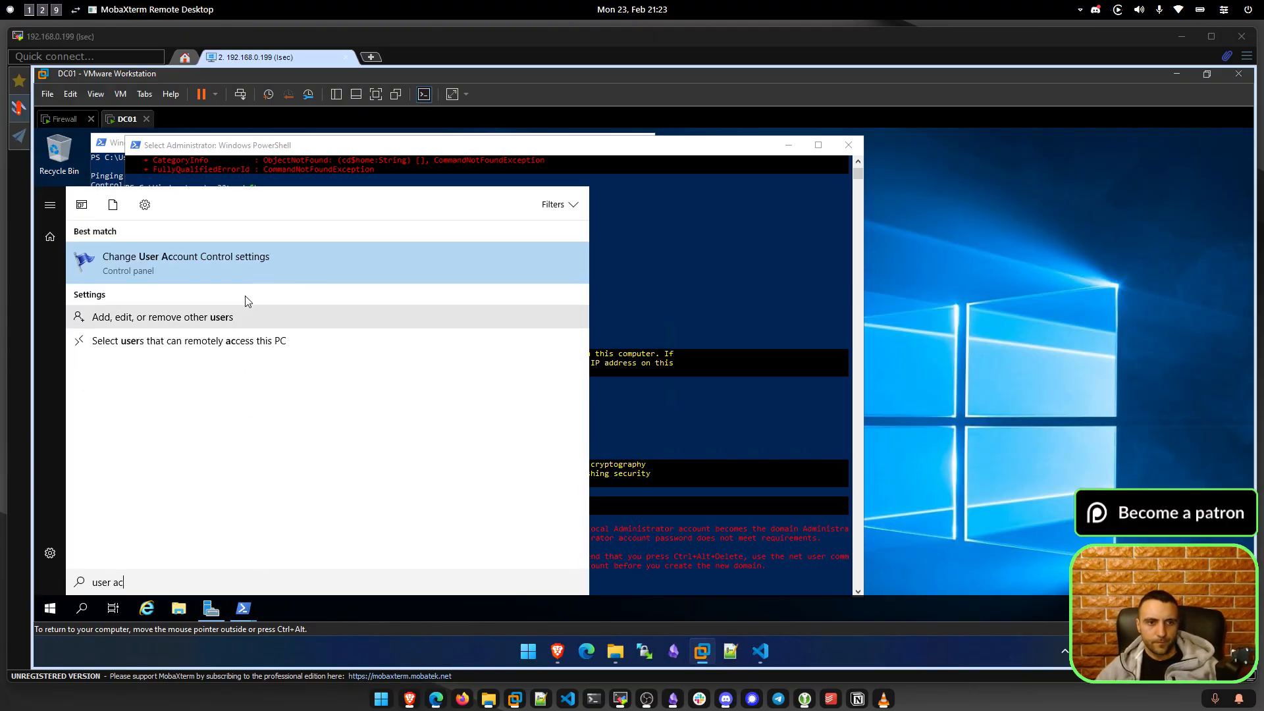
{"action": "left_click", "coordinate": [249, 321]}
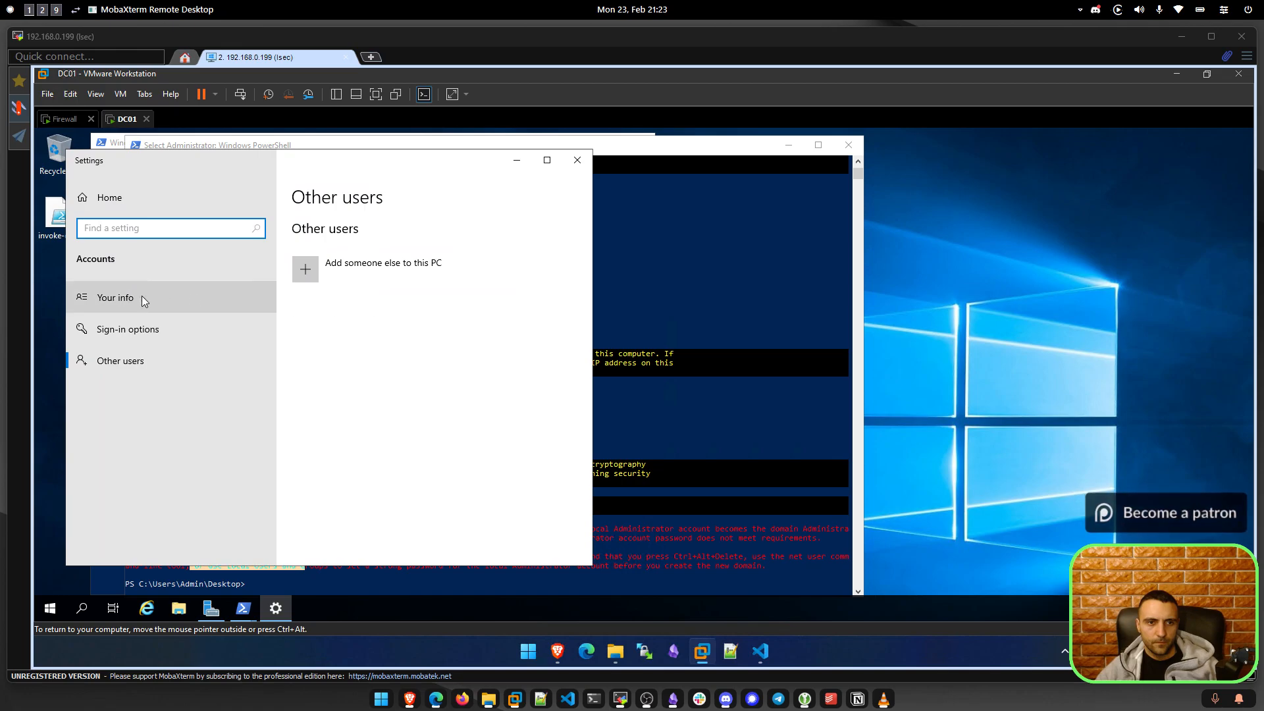
{"action": "left_click", "coordinate": [196, 291]}
{"action": "left_click", "coordinate": [138, 331]}
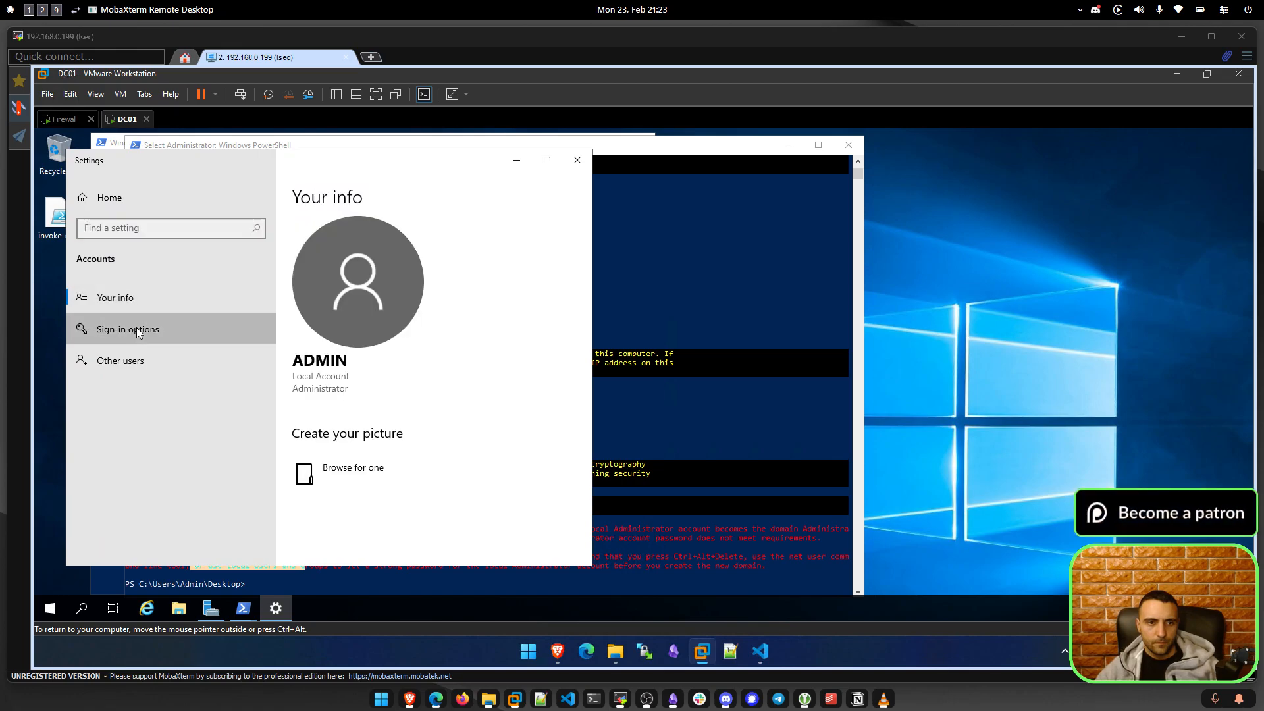
{"action": "left_click", "coordinate": [132, 345]}
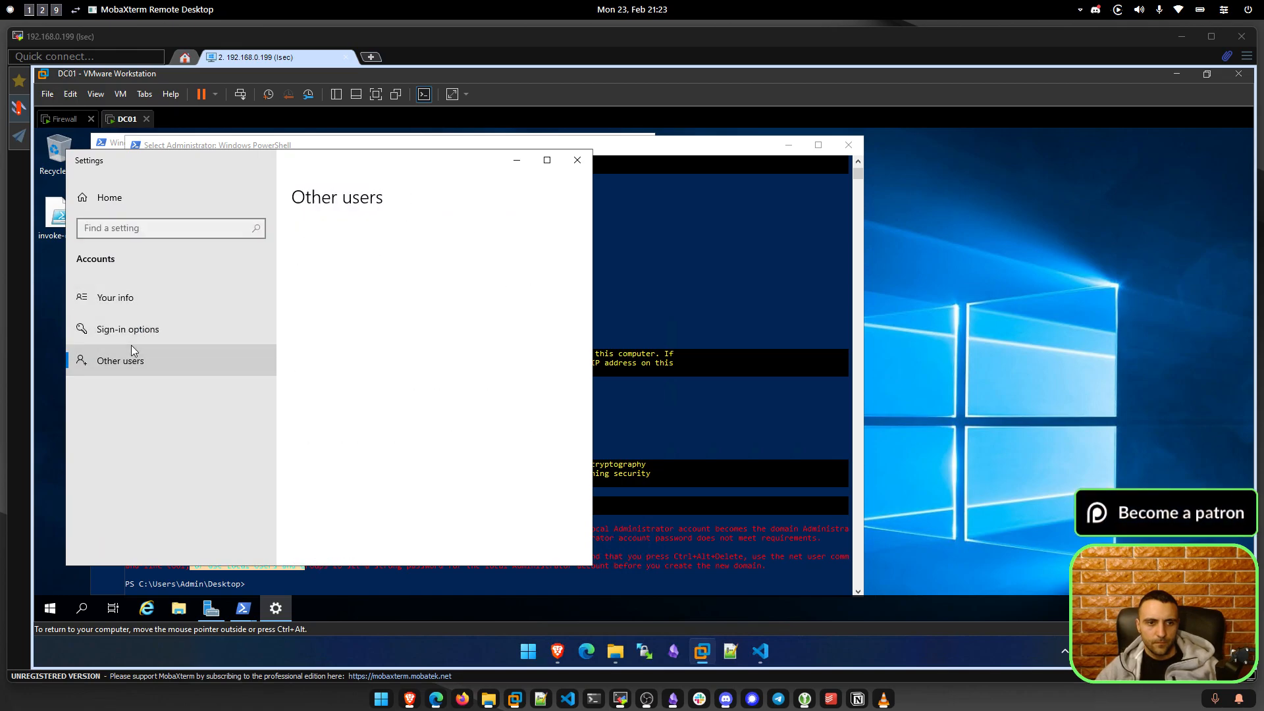
{"action": "left_click", "coordinate": [171, 302]}
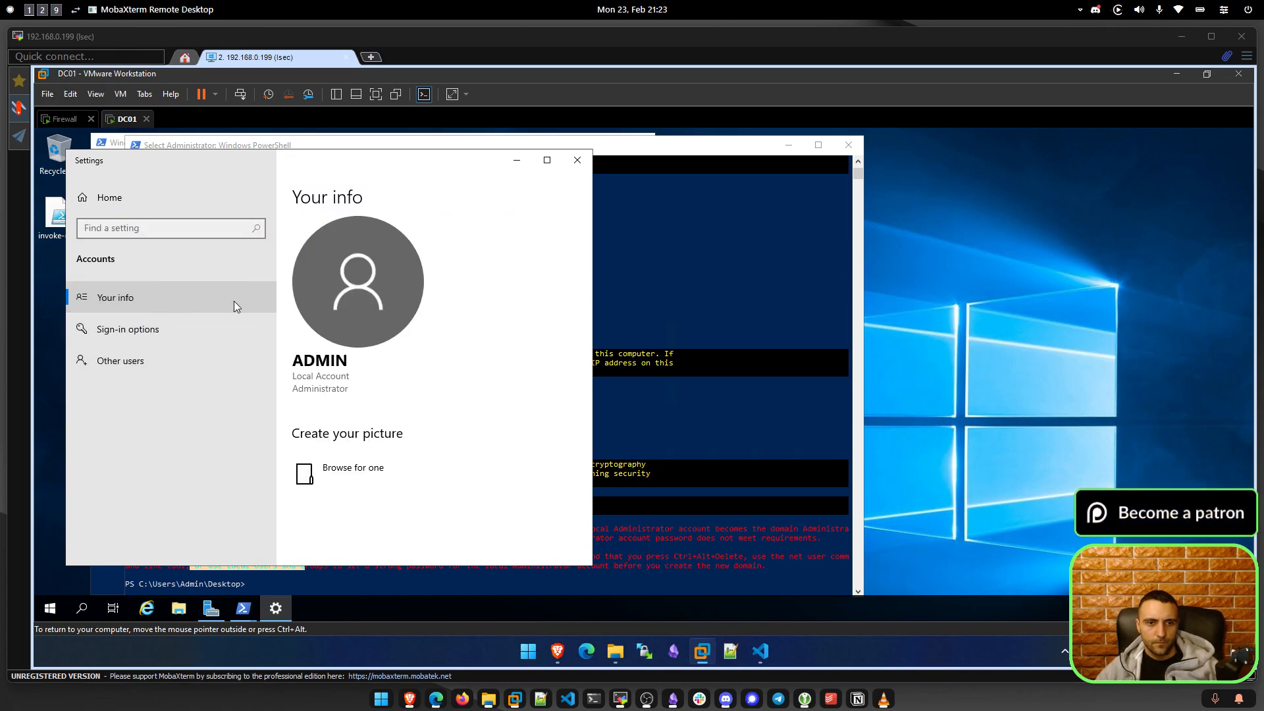
{"action": "left_click", "coordinate": [577, 160]}
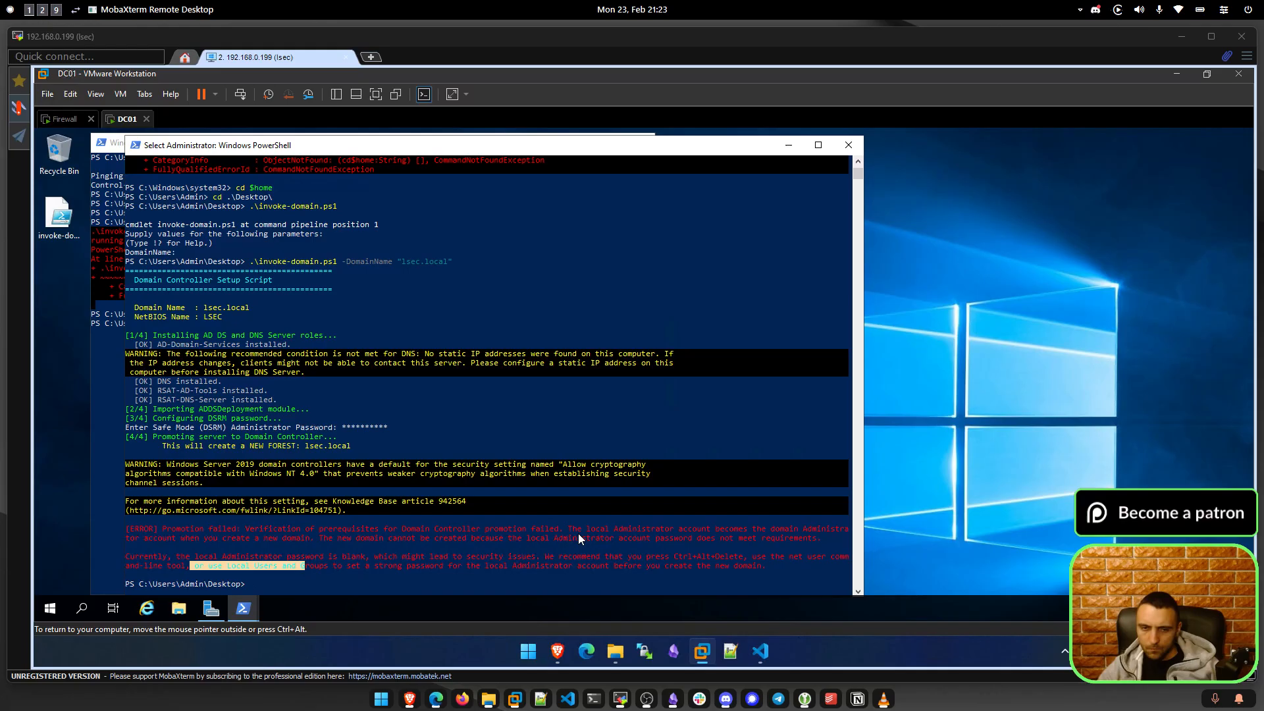
Run net user Administrator and recall the command at the prompt.
{"action": "type", "text": "net user Administrator"}
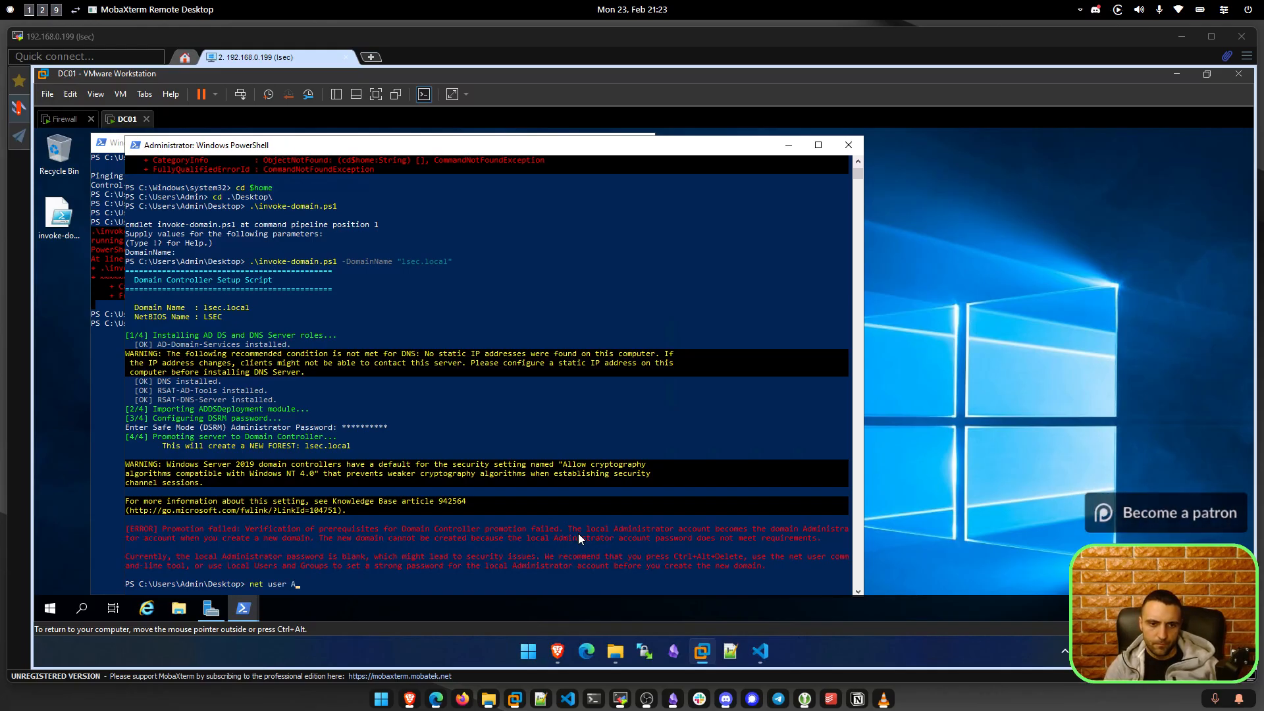
{"action": "key", "text": "Return"}
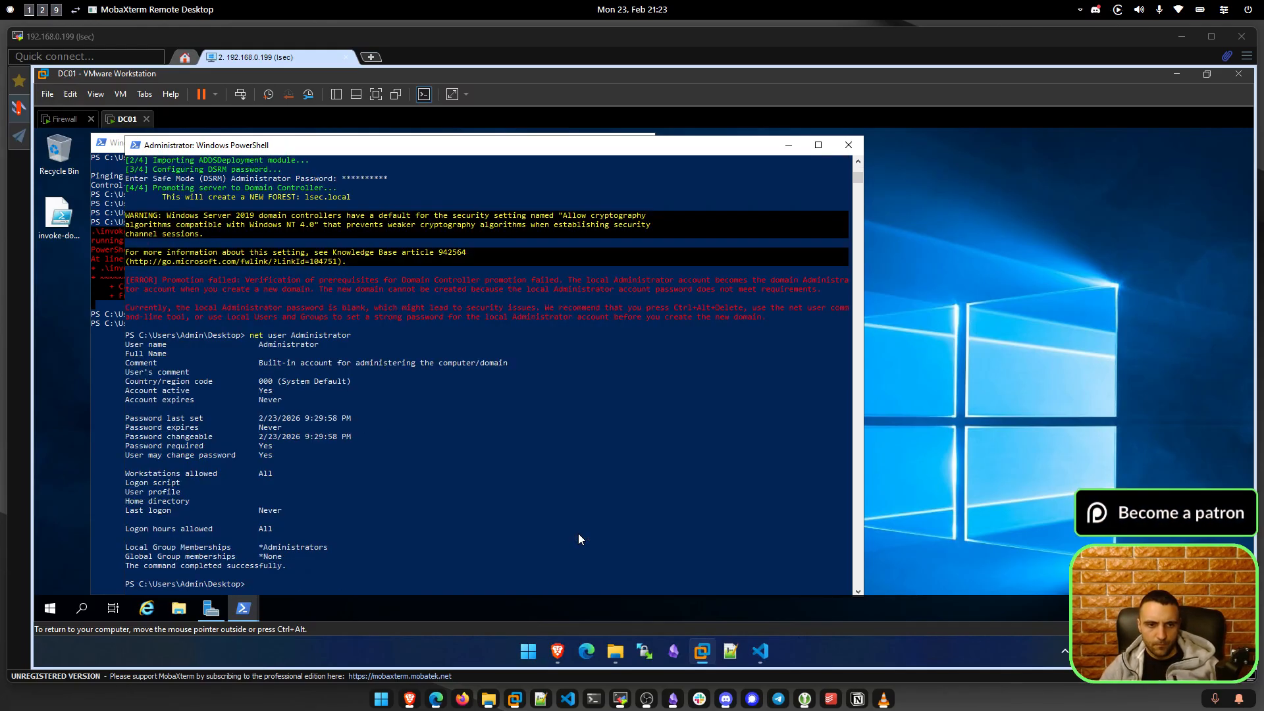
{"action": "key", "text": "Up"}
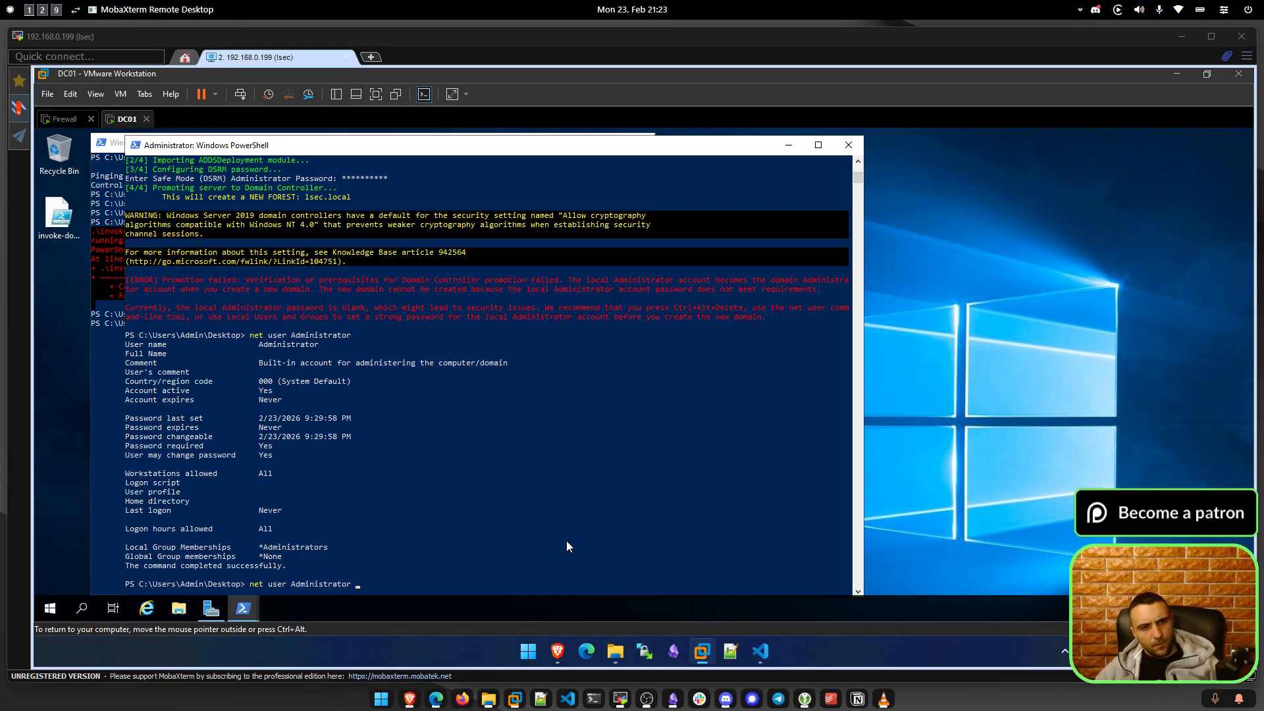
{"action": "mouse_move", "coordinate": [561, 651]}
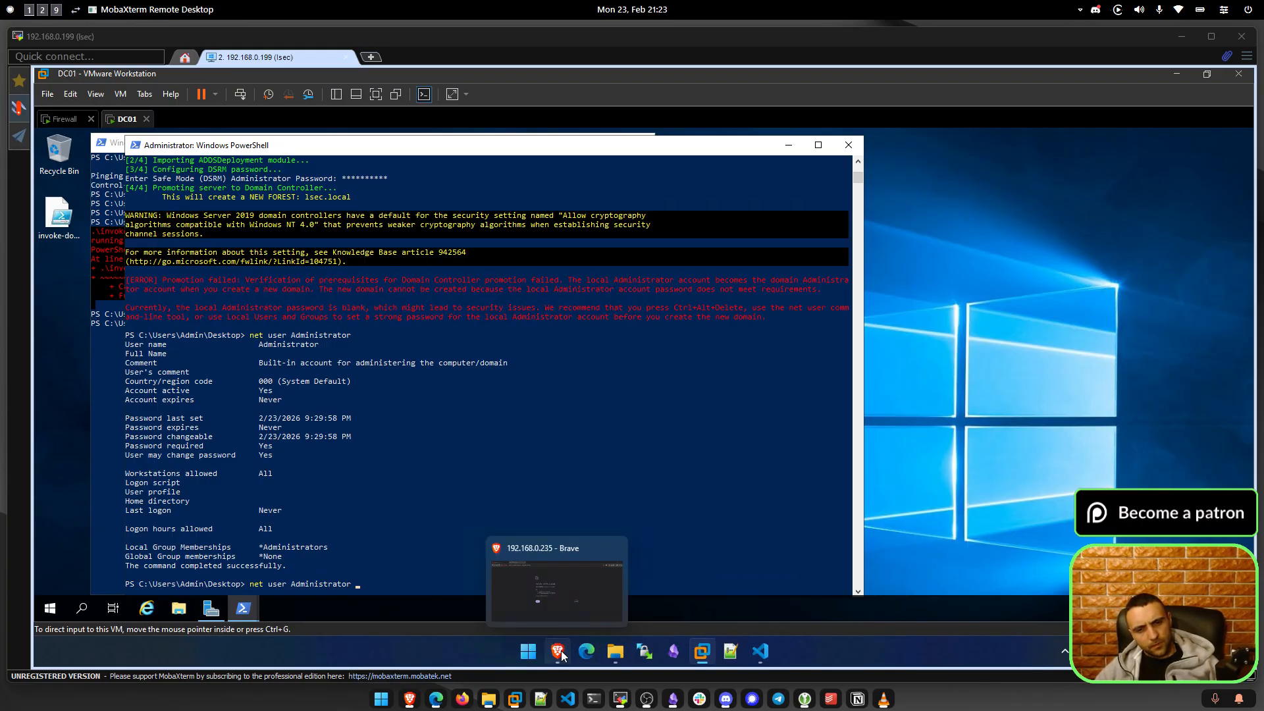
{"action": "left_click", "coordinate": [560, 651]}
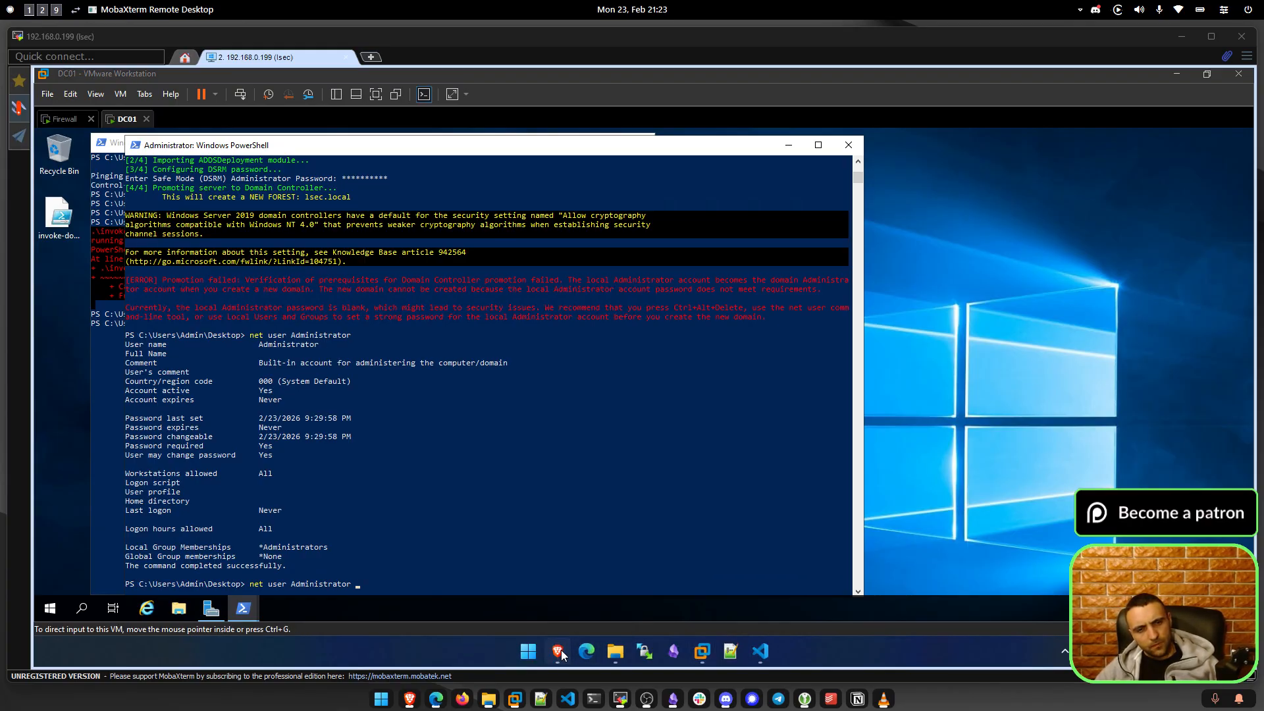
{"action": "key", "text": "ctrl+t"}
{"action": "type", "text": "net user change pw"}
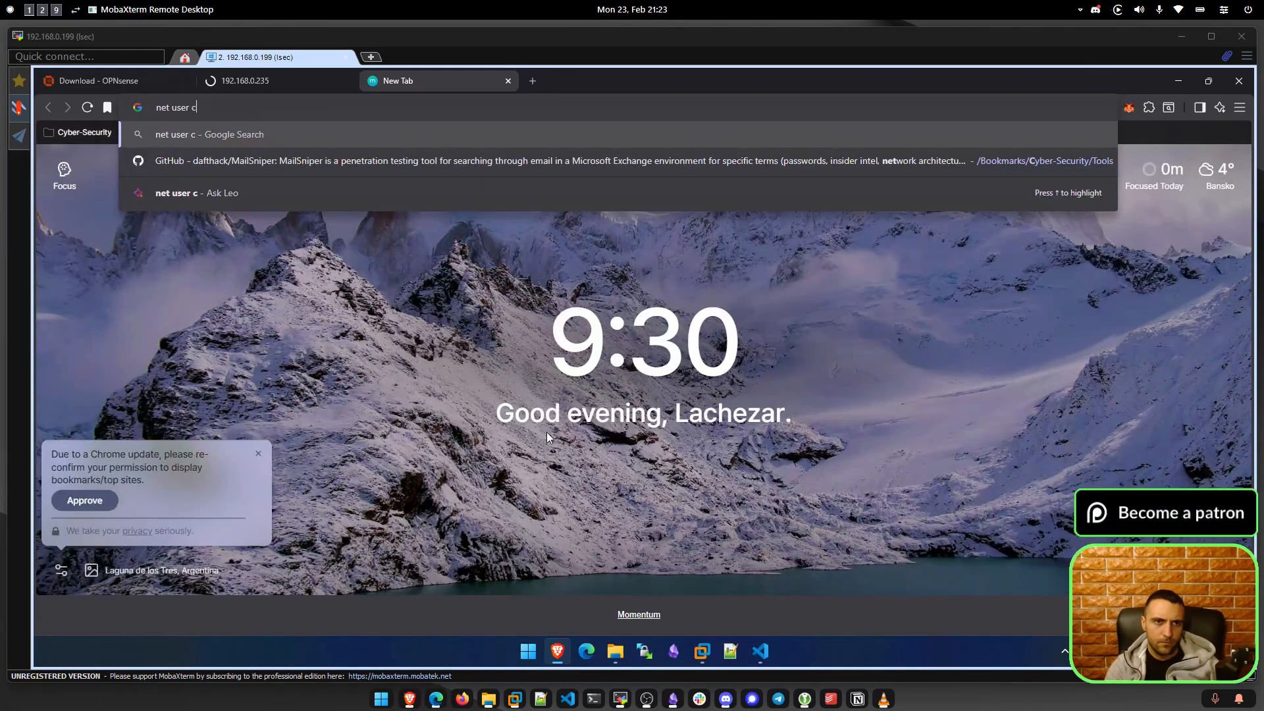
{"action": "key", "text": "Return"}
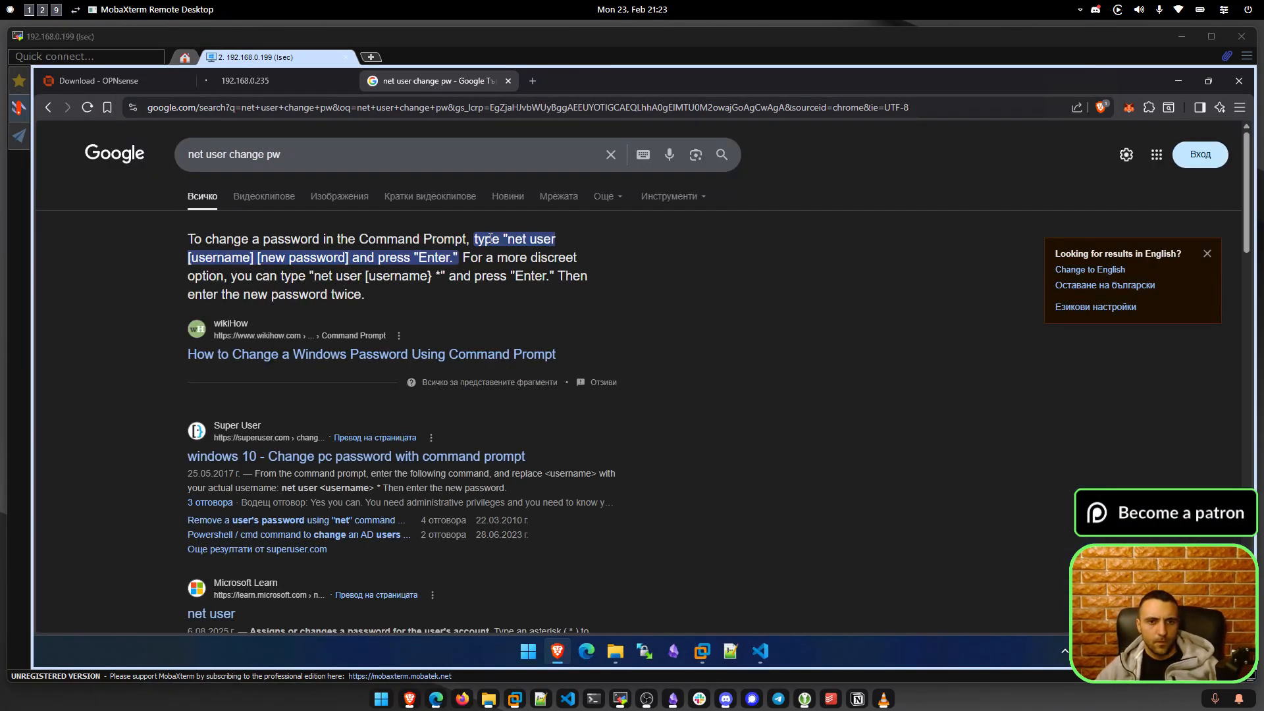
{"action": "left_click_drag", "start_coordinate": [233, 265], "coordinate": [338, 261]}
{"action": "left_click", "coordinate": [340, 261]}
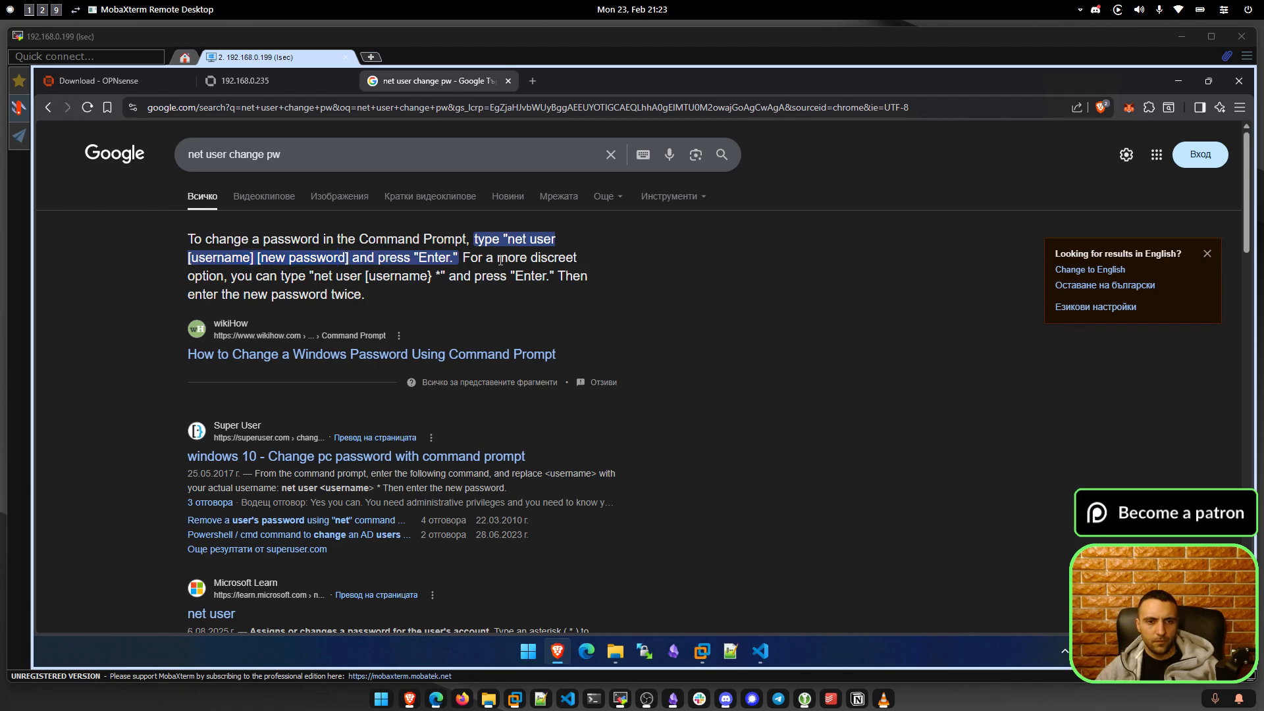
{"action": "key", "text": "alt+Tab"}
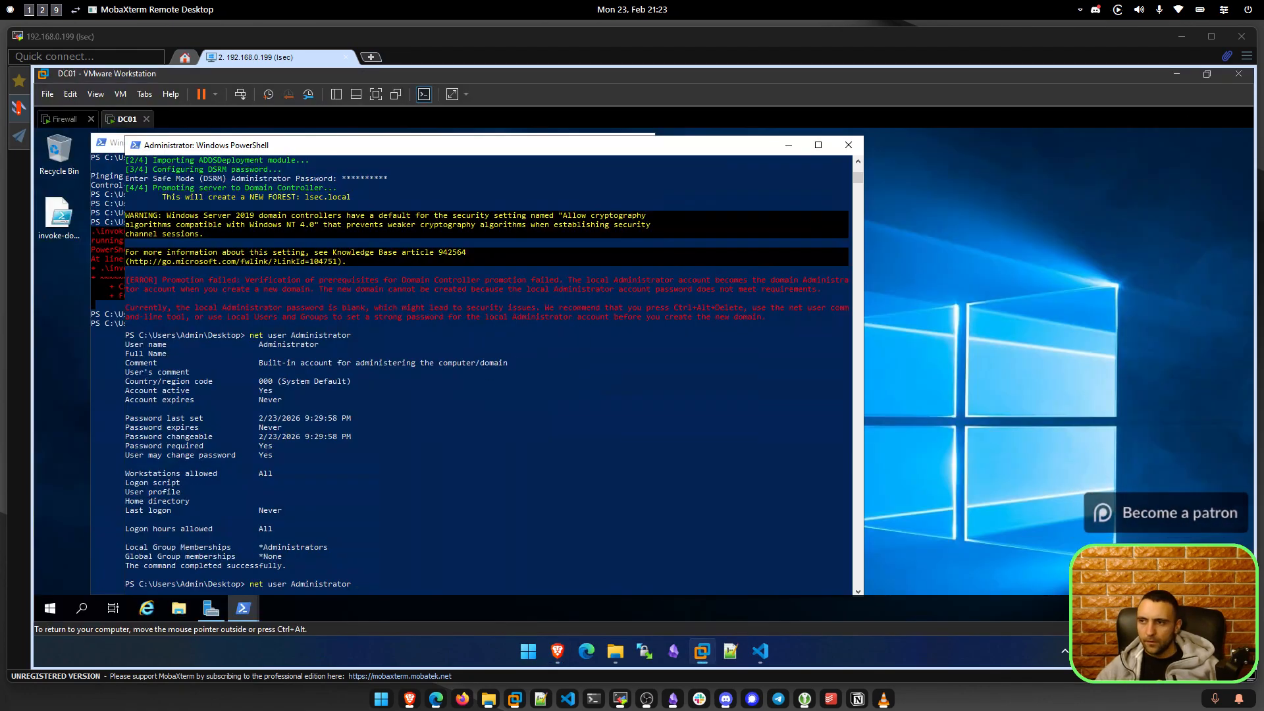
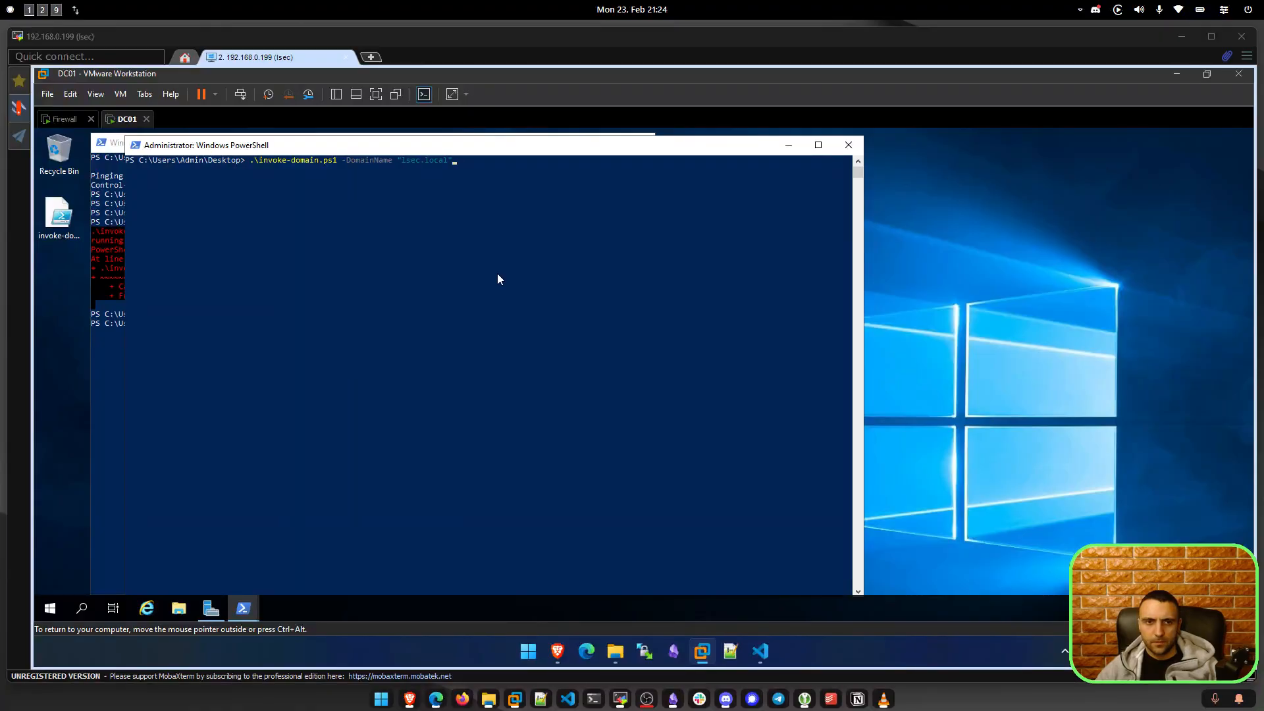
Run invoke-domain.ps1 for lsec.local with a DSRM password; promotion fails on password complexity.
{"action": "left_click", "coordinate": [498, 277]}
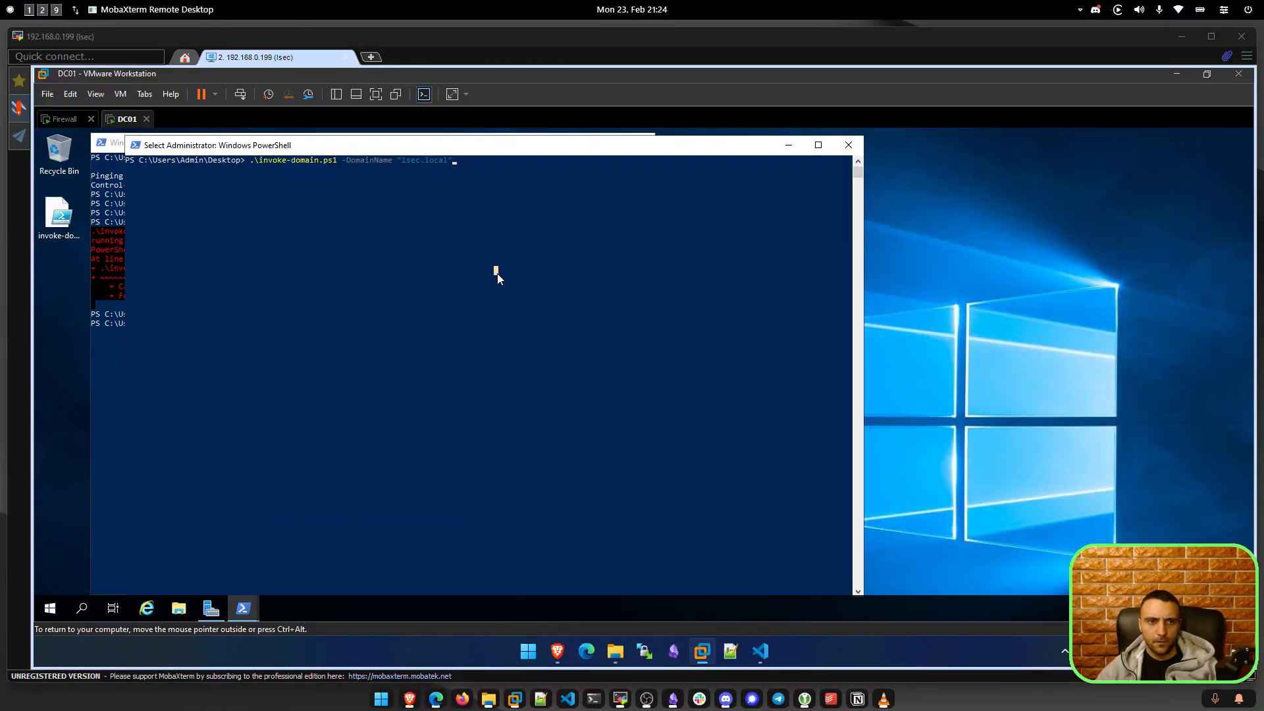
{"action": "key", "text": "Return"}
{"action": "key", "text": "Return"}
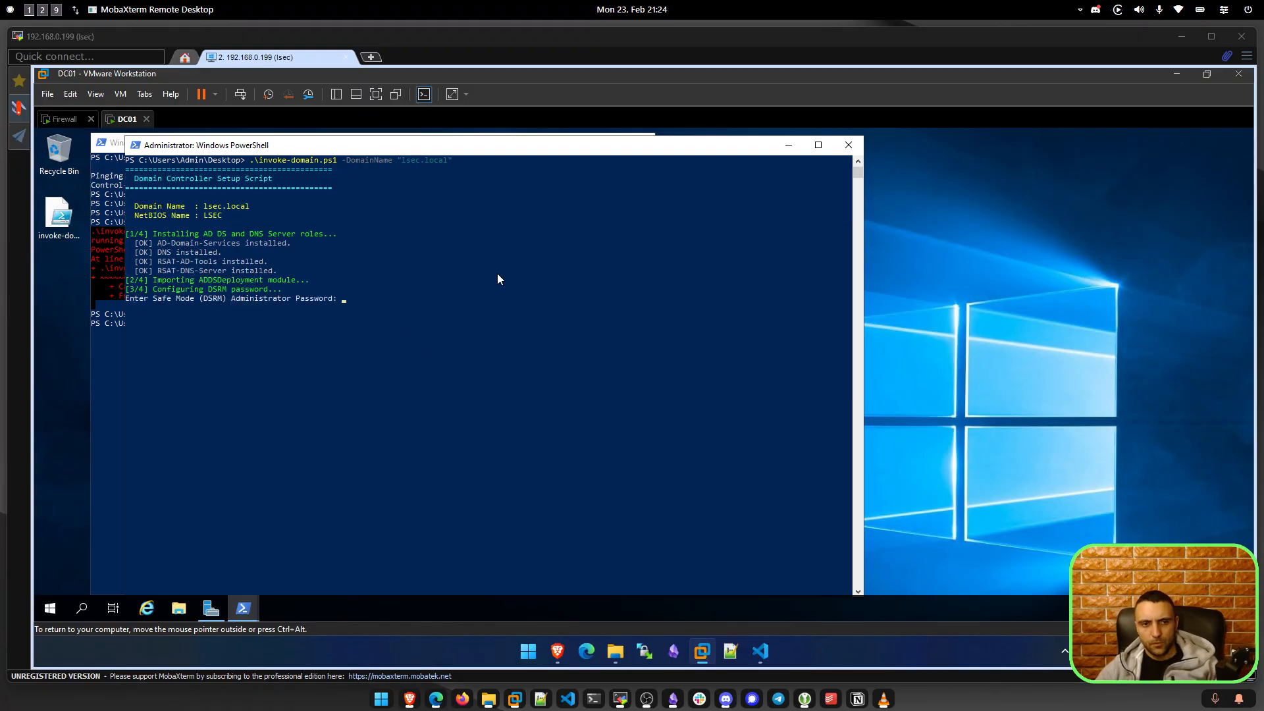
{"action": "left_click", "coordinate": [413, 307]}
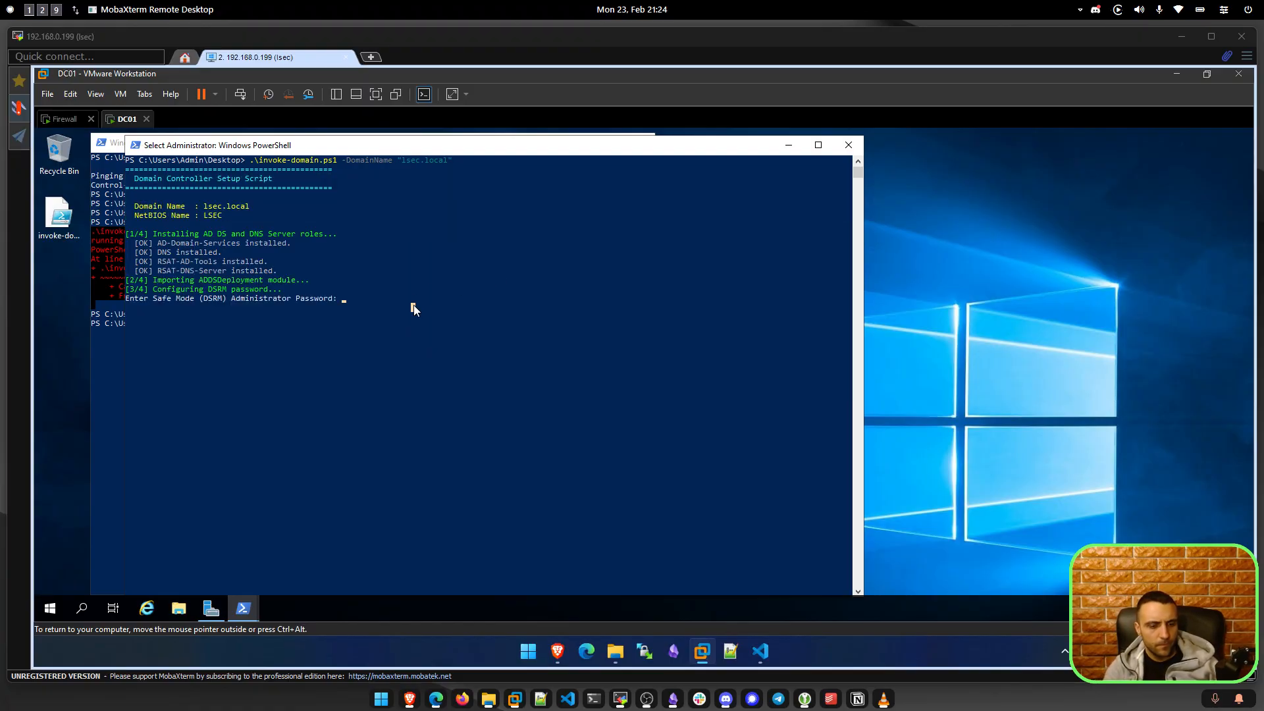
{"action": "type", "text": "*"}
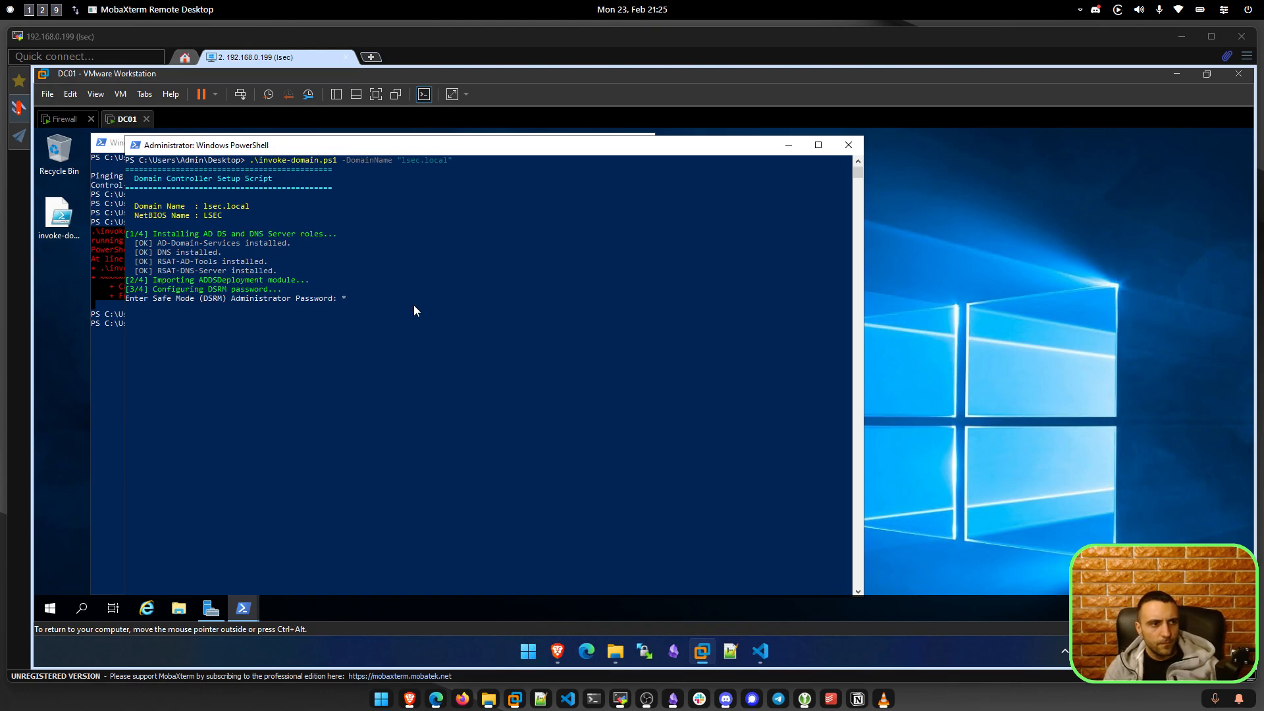
{"action": "type", "text": "*****"}
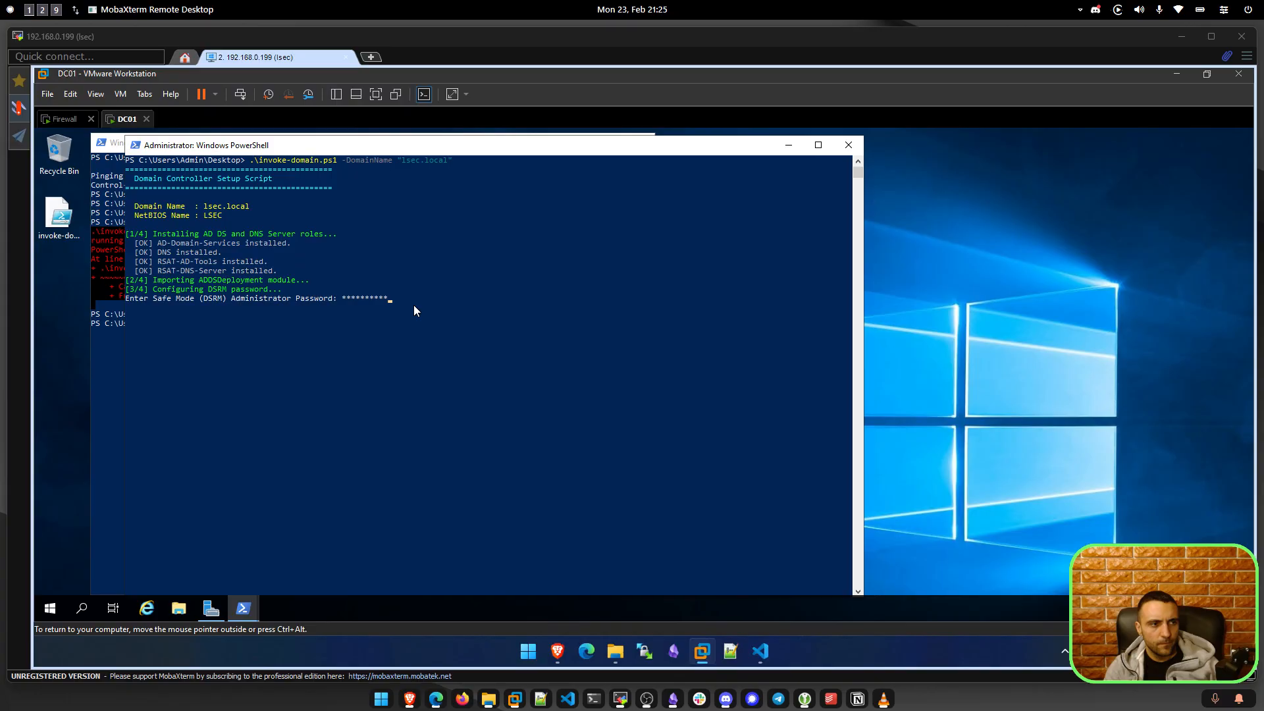
{"action": "type", "text": "*****"}
{"action": "key", "text": "Return"}
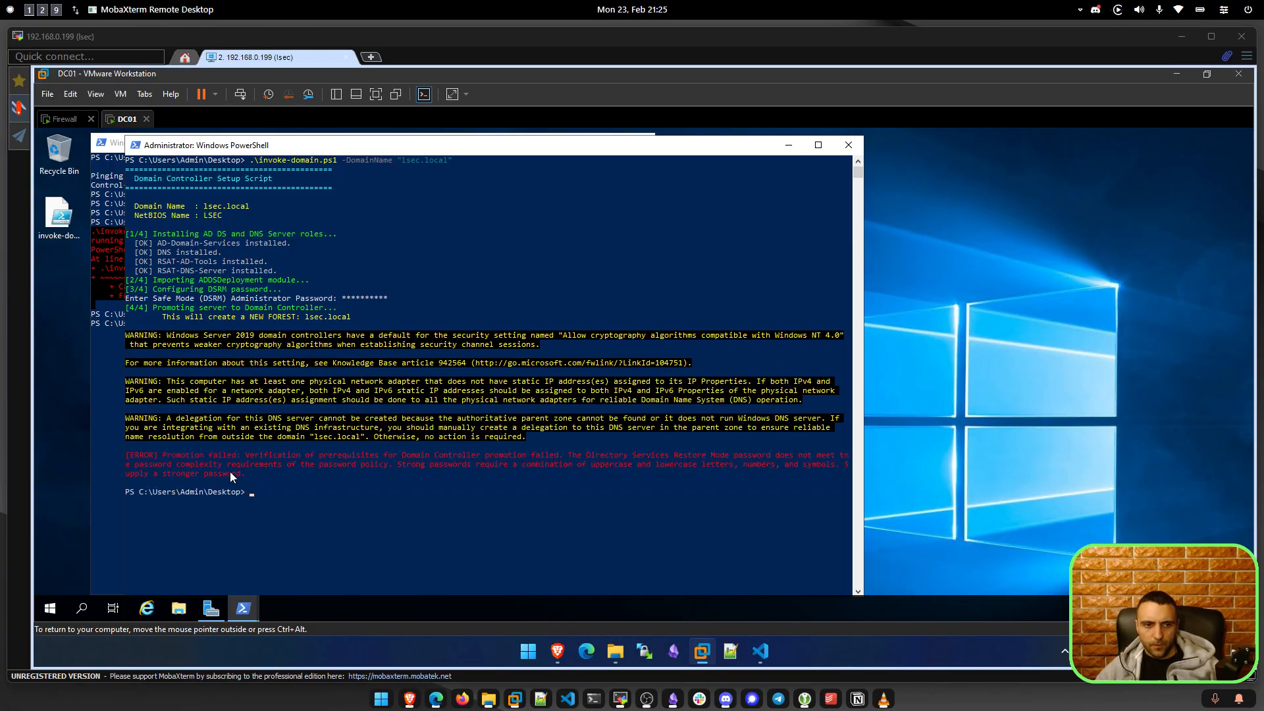
Select the red promotion error to read its strong-password requirement wording.
{"action": "left_click_drag", "start_coordinate": [250, 445], "coordinate": [760, 457]}
{"action": "left_click", "coordinate": [720, 470]}
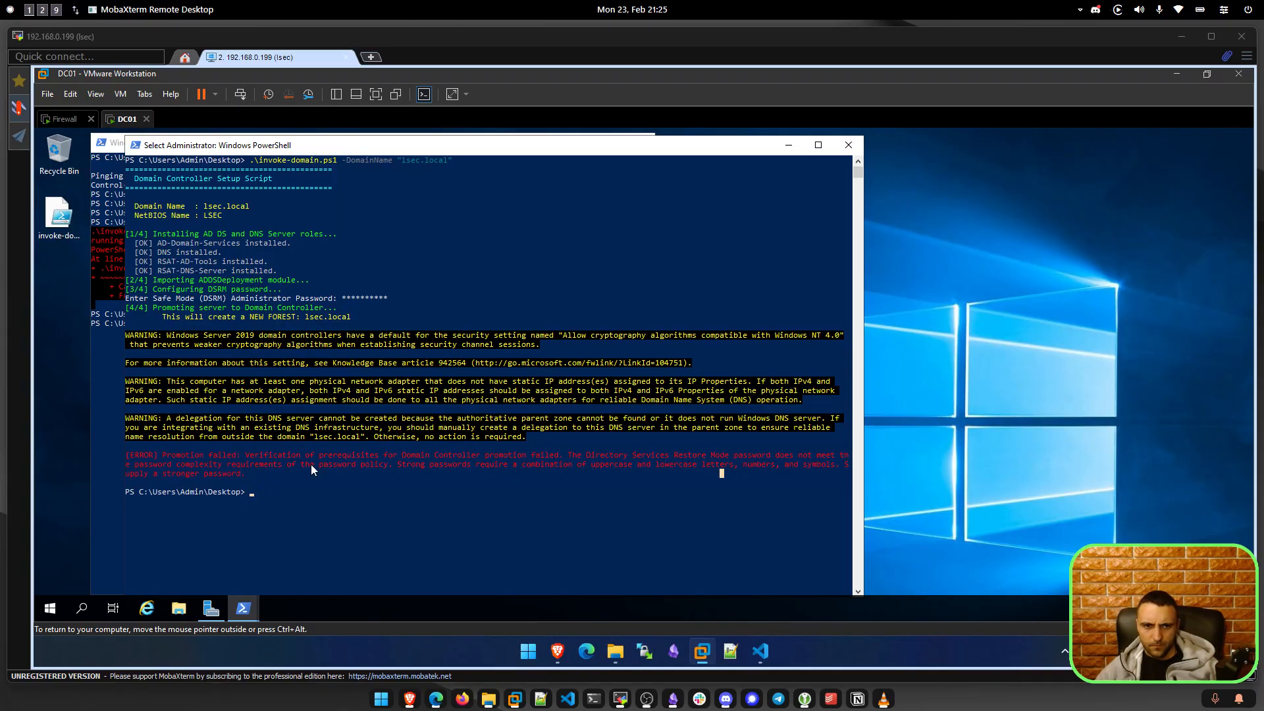
{"action": "left_click_drag", "start_coordinate": [396, 465], "coordinate": [443, 464]}
{"action": "left_click", "coordinate": [462, 461]}
Clear the selection and rerun the lsec.local domain setup command.
{"action": "right_click", "coordinate": [475, 486]}
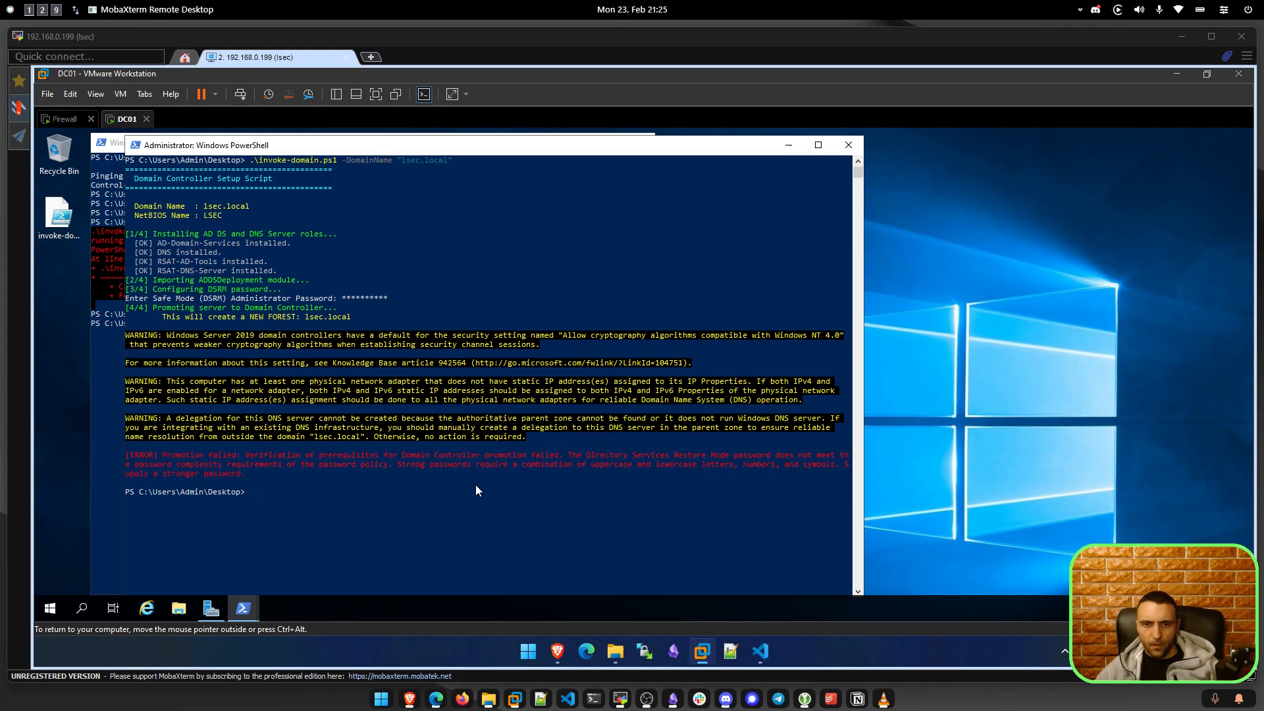
{"action": "key", "text": "Up"}
{"action": "key", "text": "Return"}
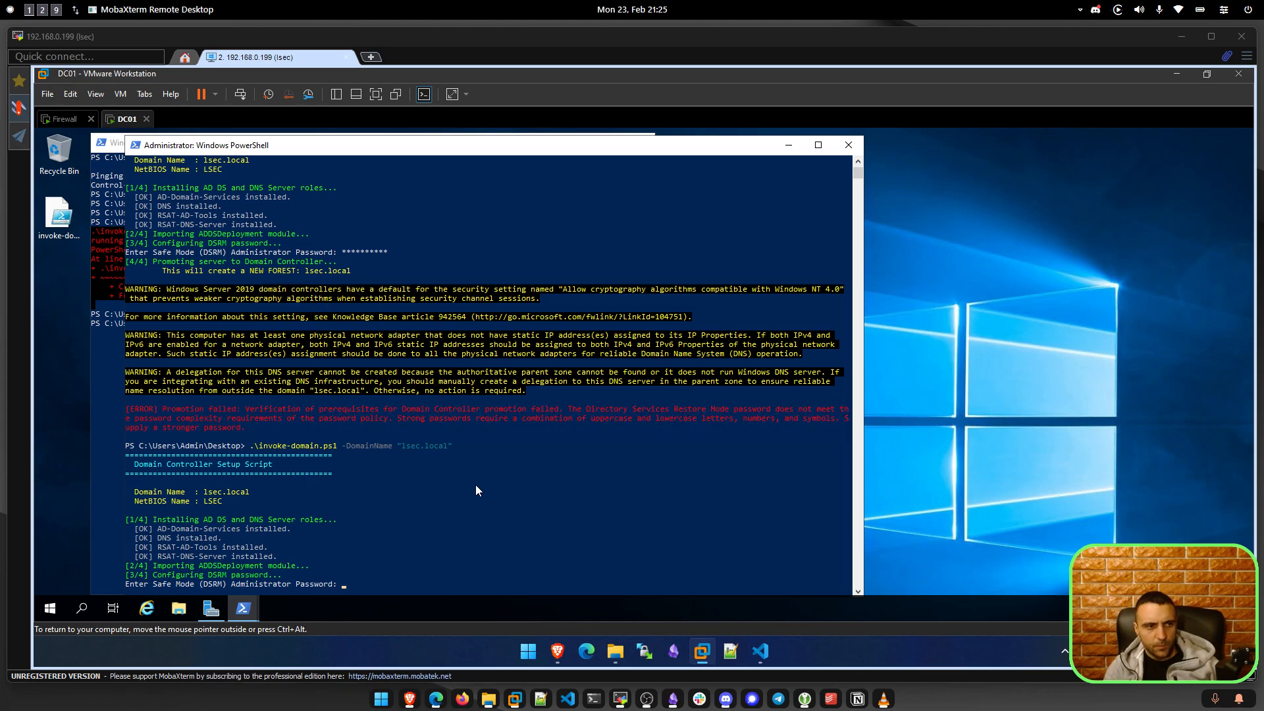
Enter a stronger DSRM password so Install-ADDSForest completes for lsec.local.
{"action": "type", "text": "****"}
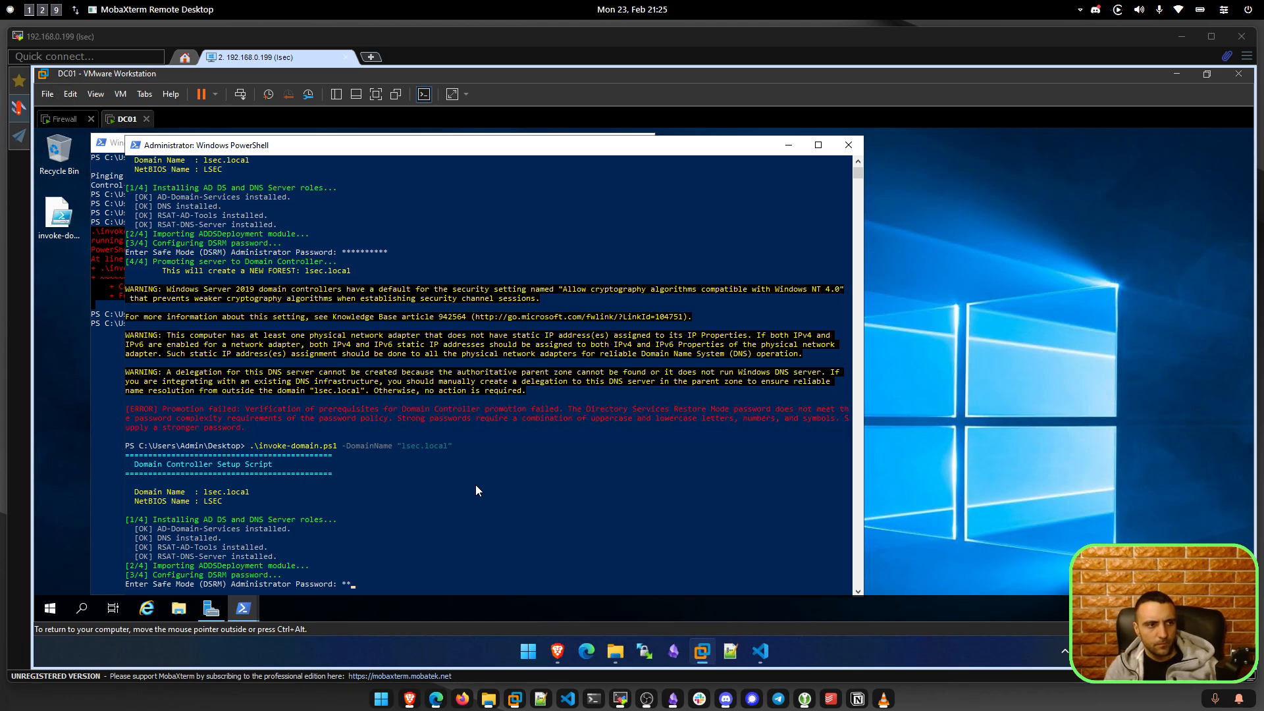
{"action": "type", "text": "*******"}
{"action": "key", "text": "Return"}
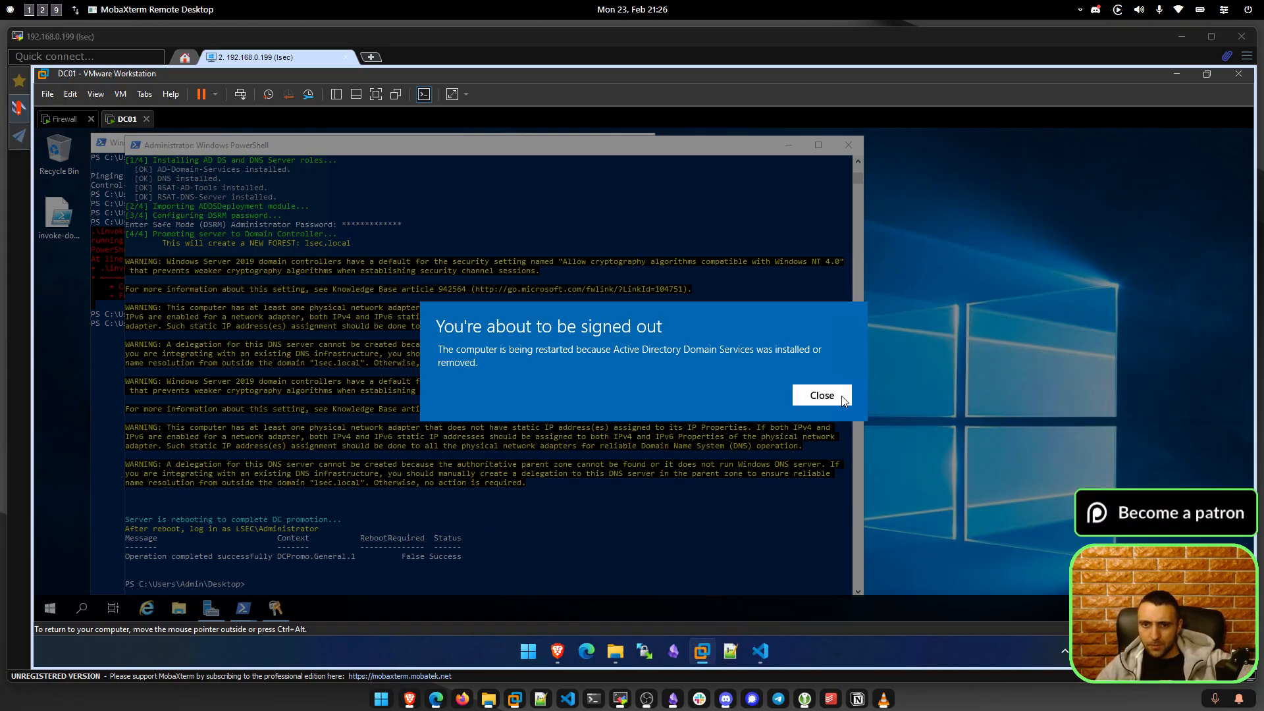
Close the sign-out notice so DC01 restarts, then release input from the VM.
{"action": "left_click", "coordinate": [803, 395]}
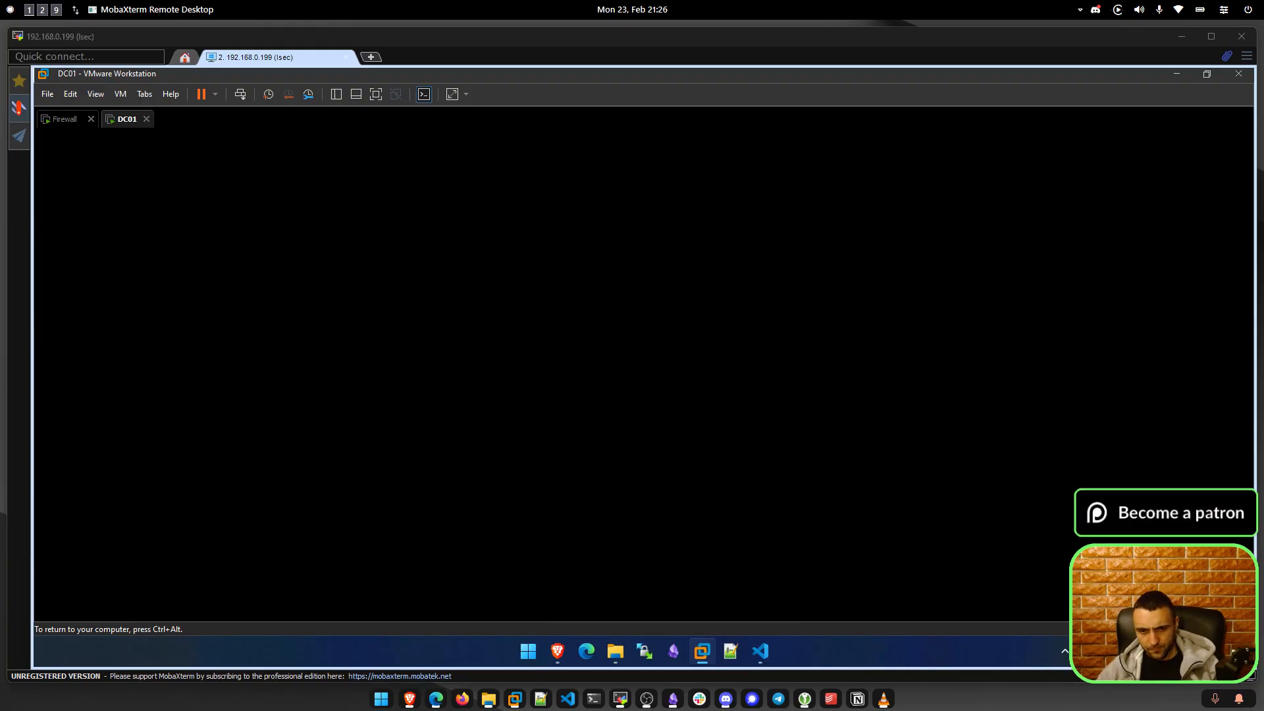
{"action": "key", "text": "ctrl+alt"}
In Claude, close the code view and draft a request to check whether the Local administrator account is in use.
{"action": "left_click", "coordinate": [436, 698]}
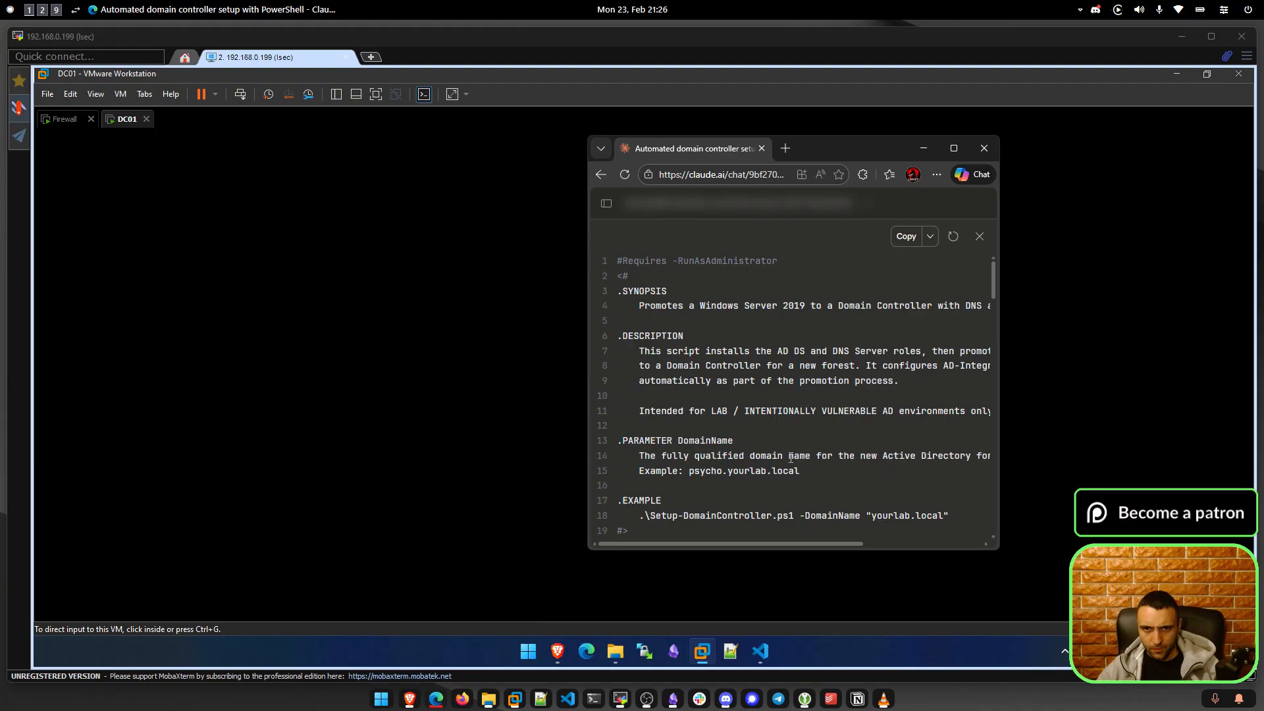
{"action": "left_click", "coordinate": [979, 236]}
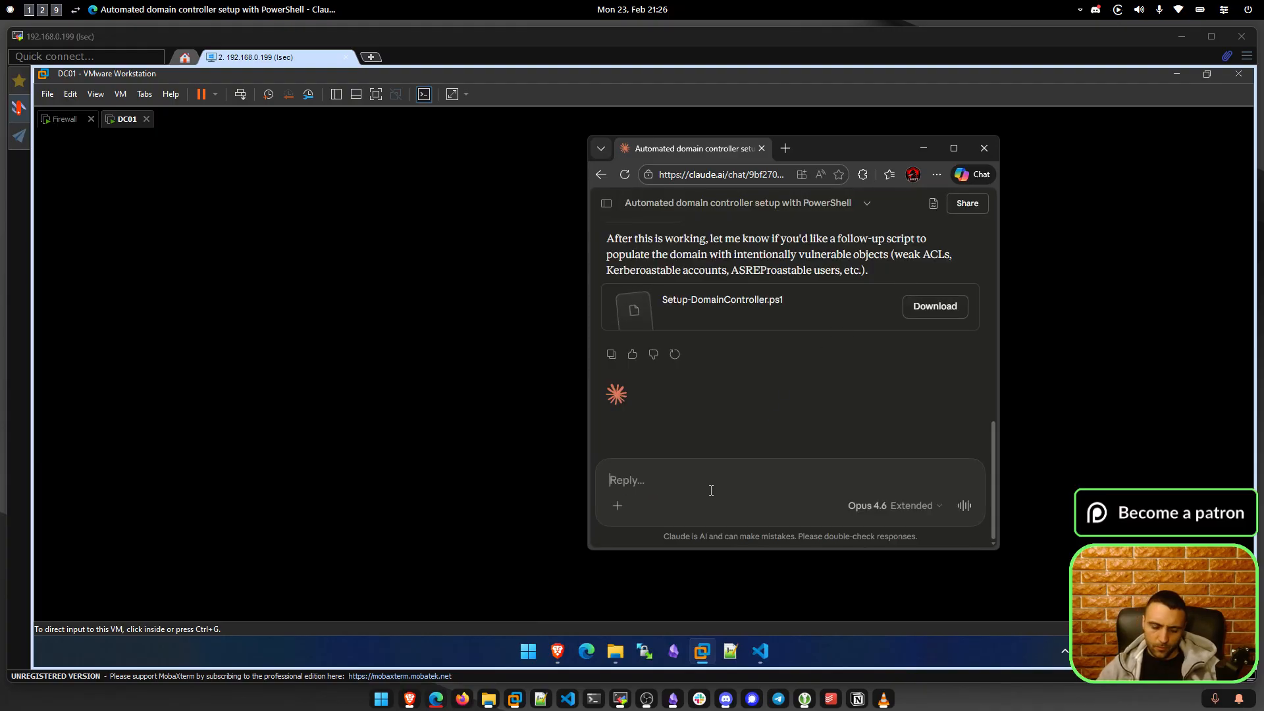
{"action": "type", "text": "Plea"}
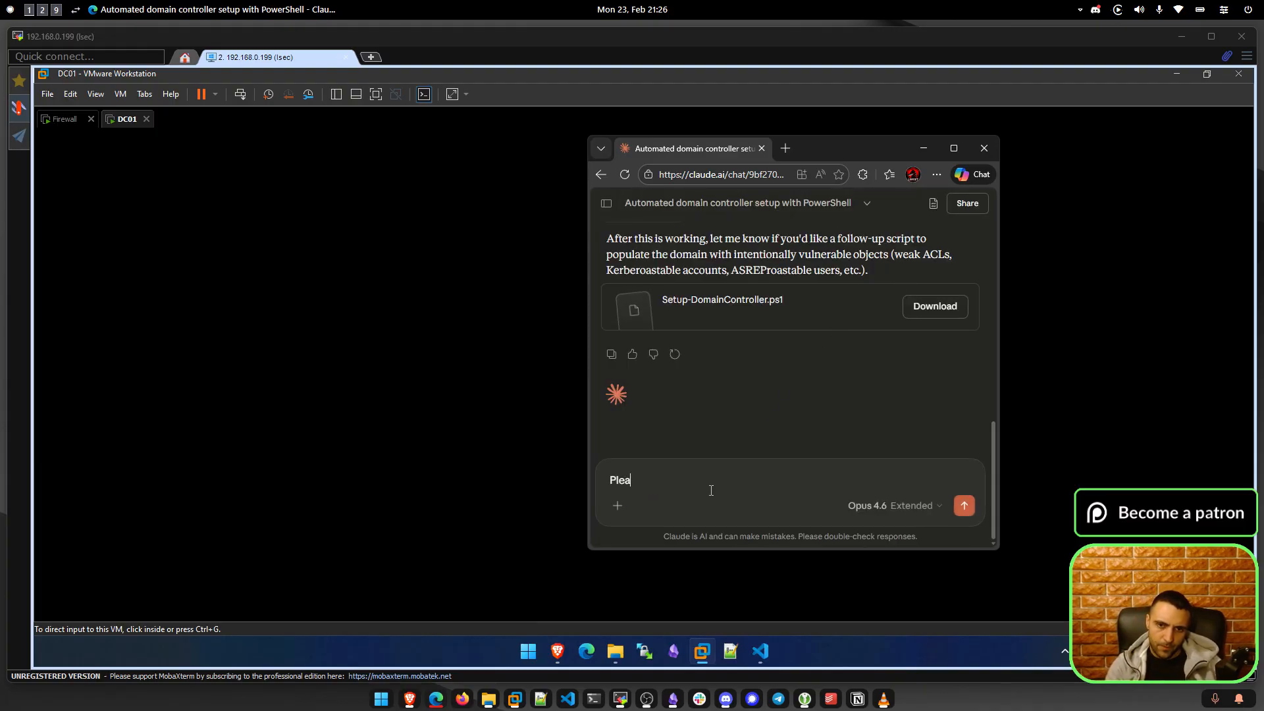
{"action": "type", "text": "se modify the script to "}
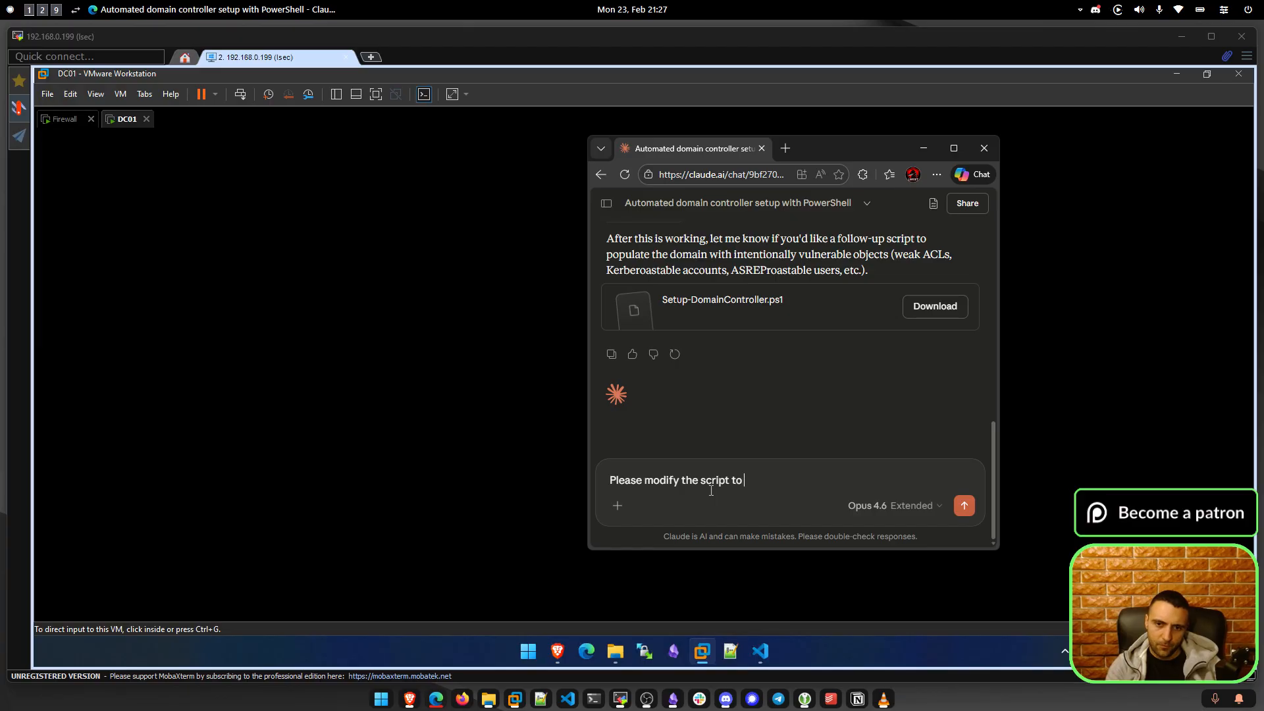
{"action": "type", "text": "first check if the "}
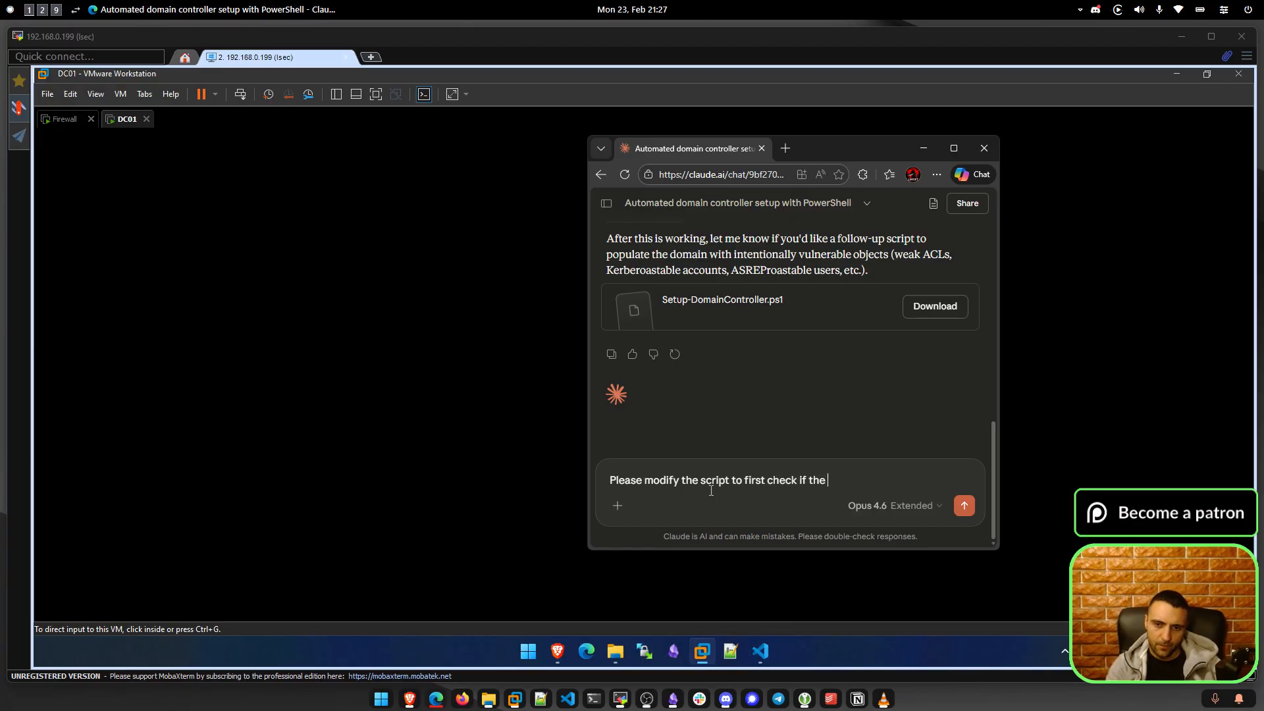
{"action": "type", "text": "Local admini"}
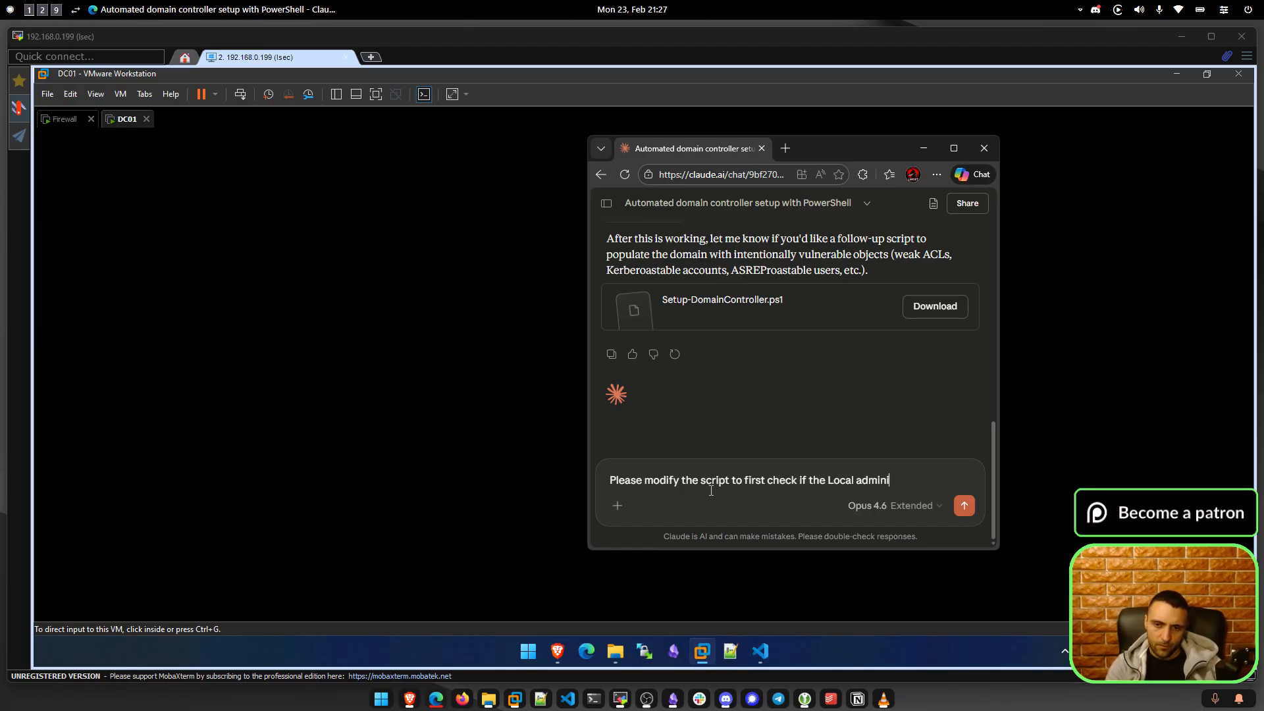
{"action": "type", "text": "strator account is in use"}
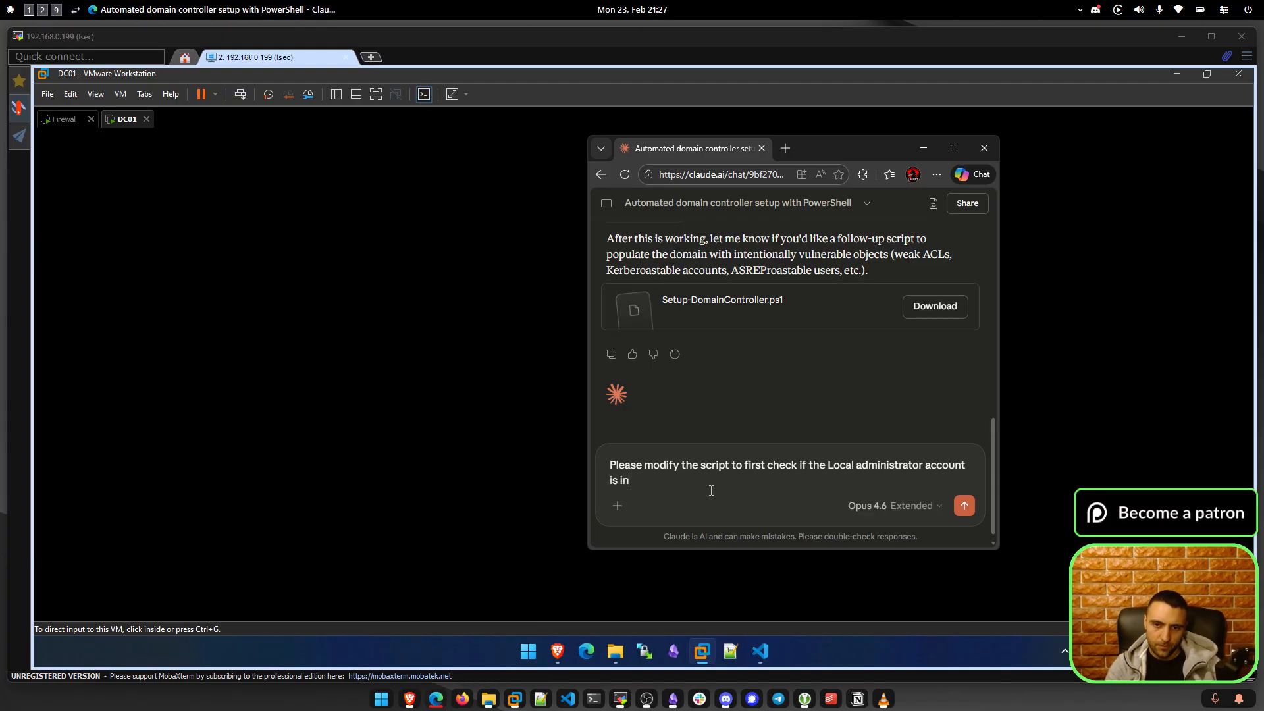
{"action": "key", "text": "BackSpace"}
{"action": "key", "text": "BackSpace"}
{"action": "key", "text": "BackSpace"}
{"action": "key", "text": "BackSpace"}
{"action": "key", "text": "BackSpace"}
{"action": "key", "text": "BackSpace"}
{"action": "key", "text": "BackSpace"}
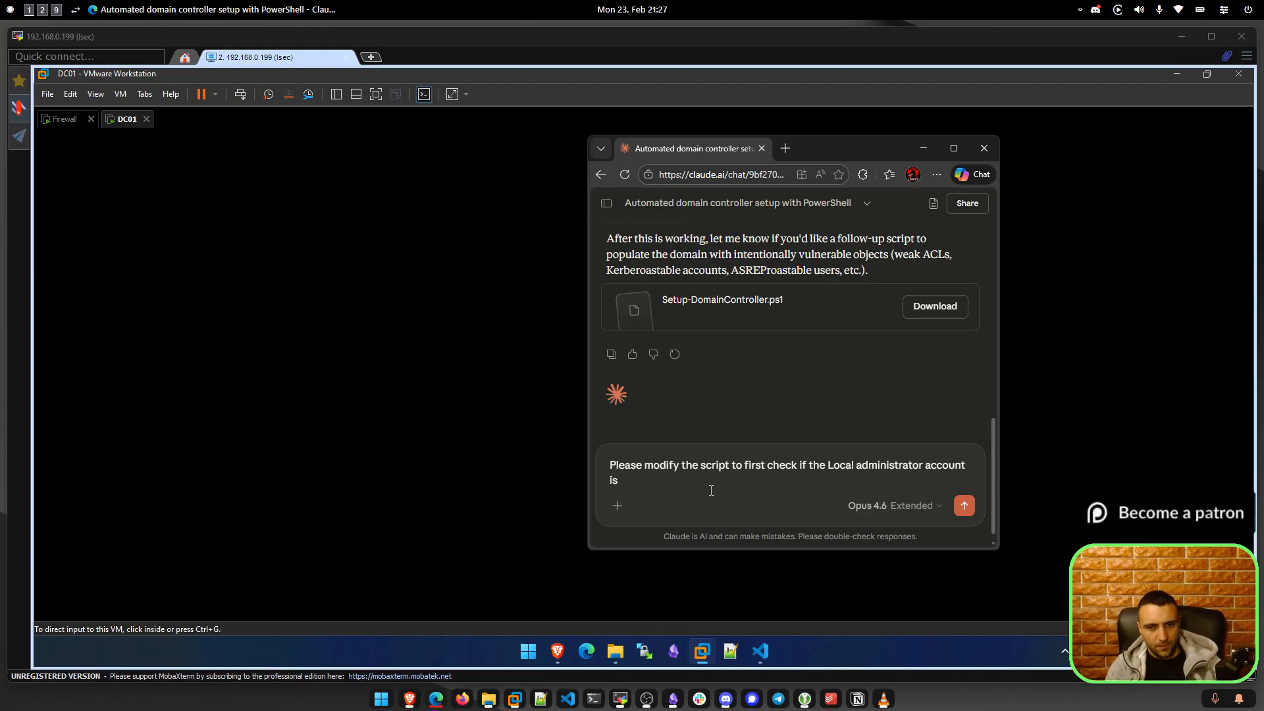
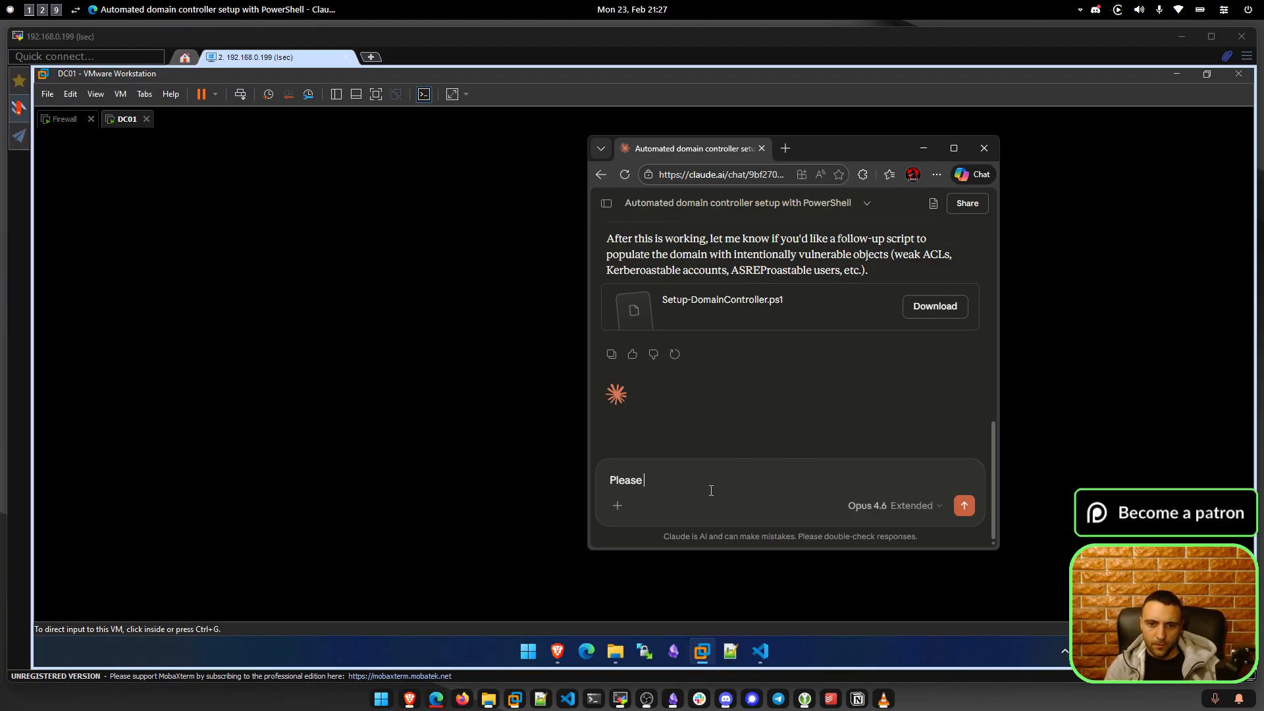
Clear the old draft in Claude's message box and start typing 'Now modify the scri'.
{"action": "key", "text": "ctrl+a"}
{"action": "key", "text": "BackSpace"}
{"action": "type", "text": "Now modify the scri"}
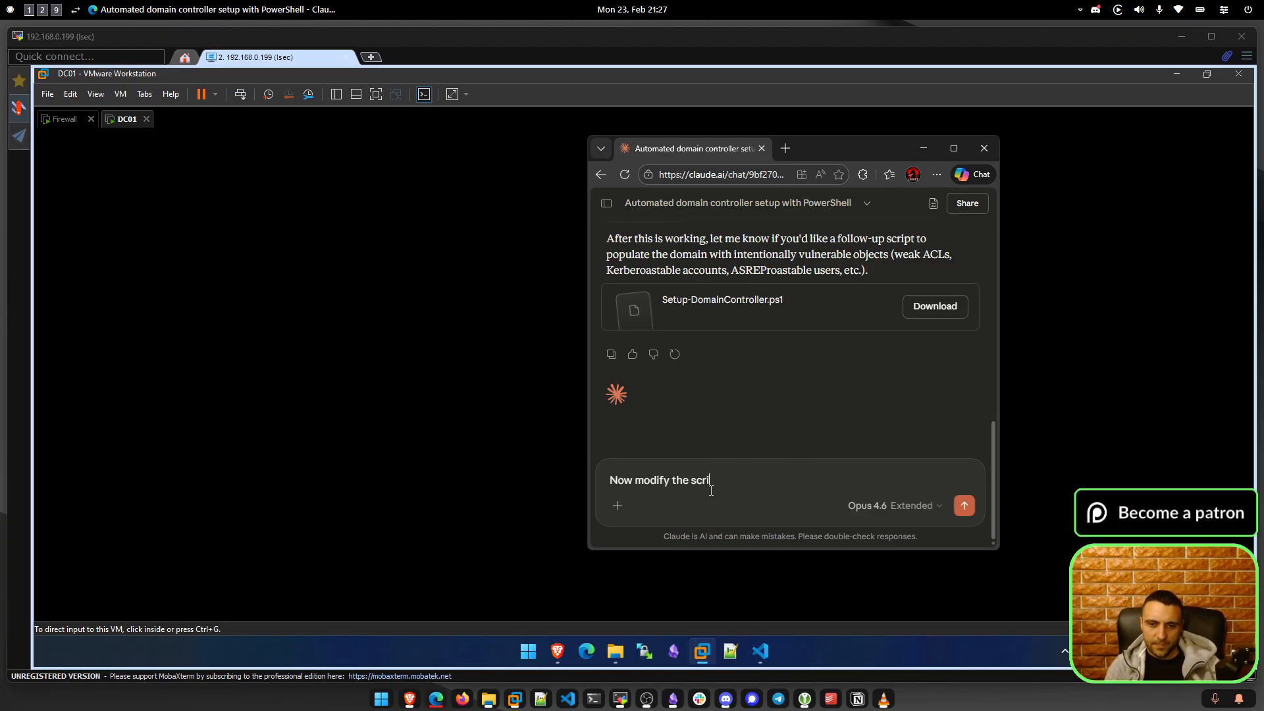
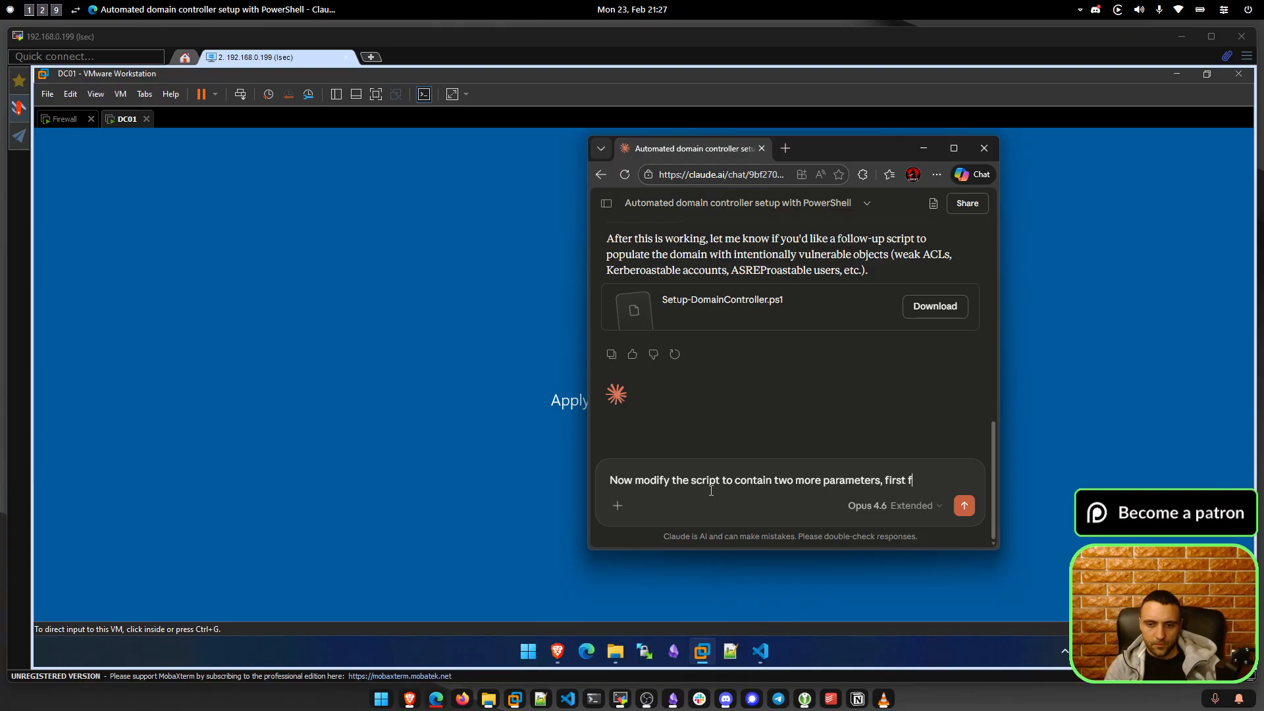
Extend the prompt to request two more parameters, the first for the local and future domain admin password.
{"action": "type", "text": "and the future do"}
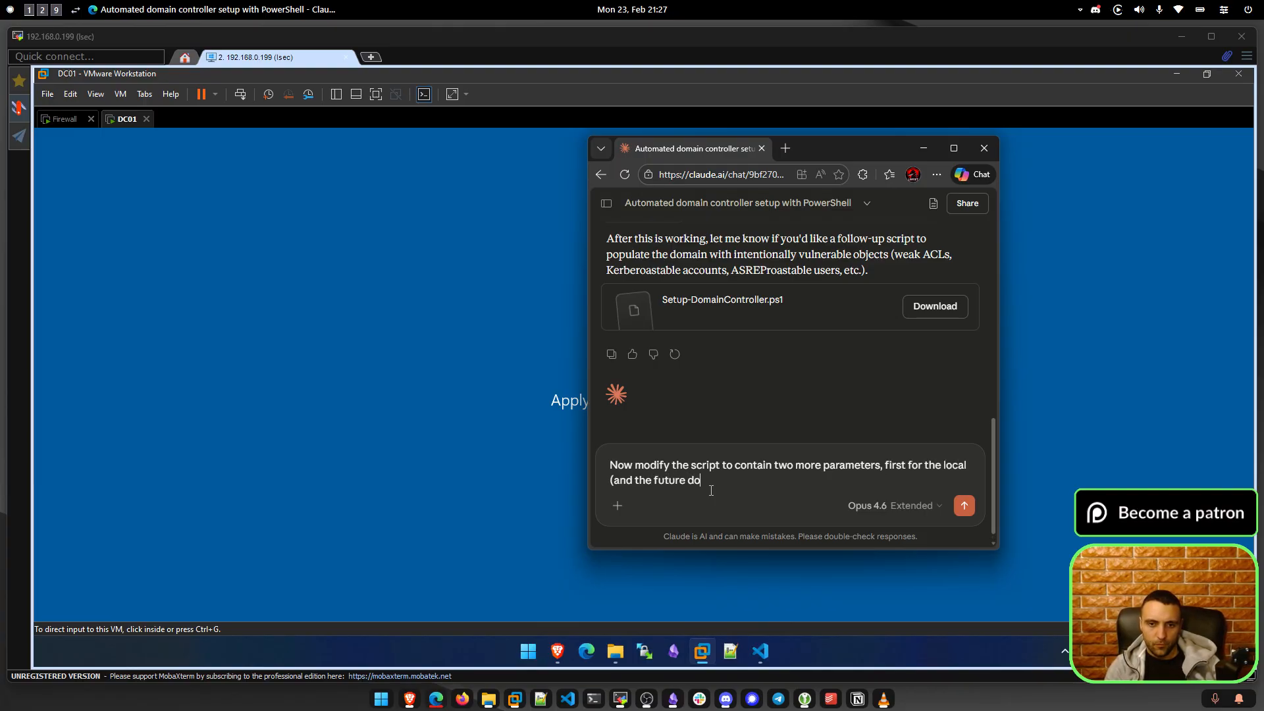
{"action": "type", "text": "main admin) password and second for the "}
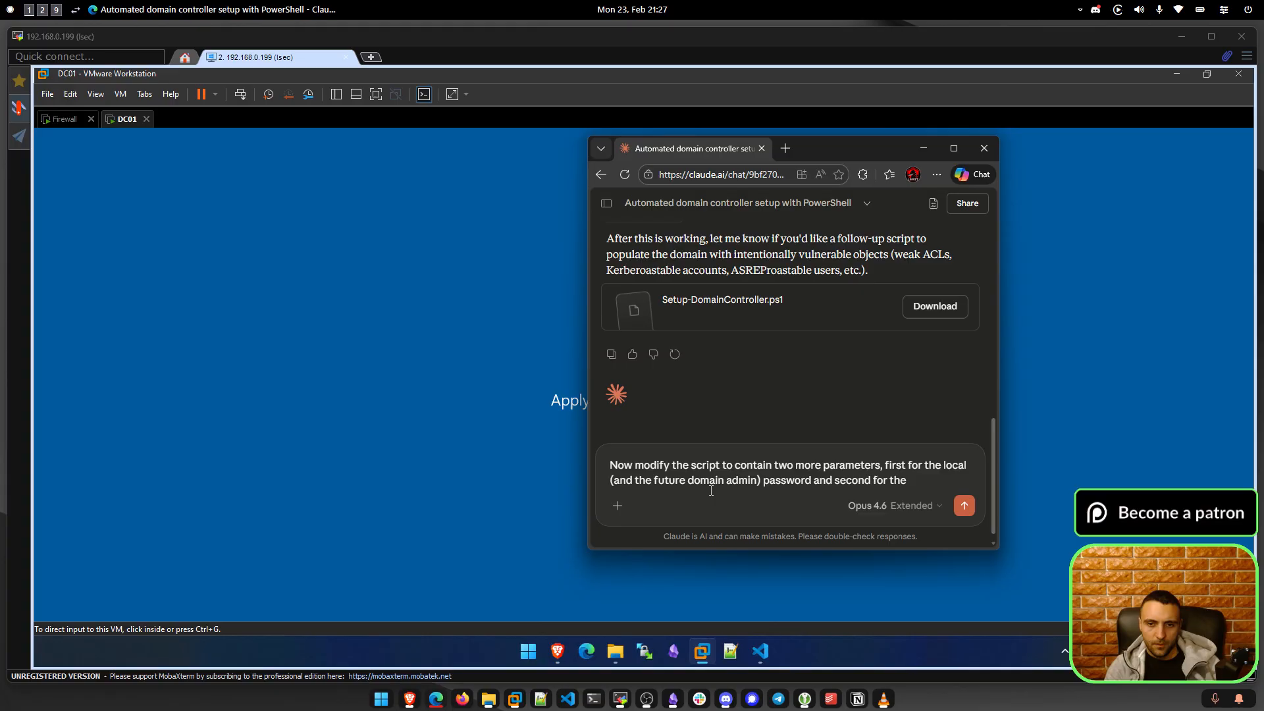
{"action": "type", "text": "se"}
{"action": "scroll", "coordinate": [679, 362], "scroll_direction": "up", "scroll_amount": 2}
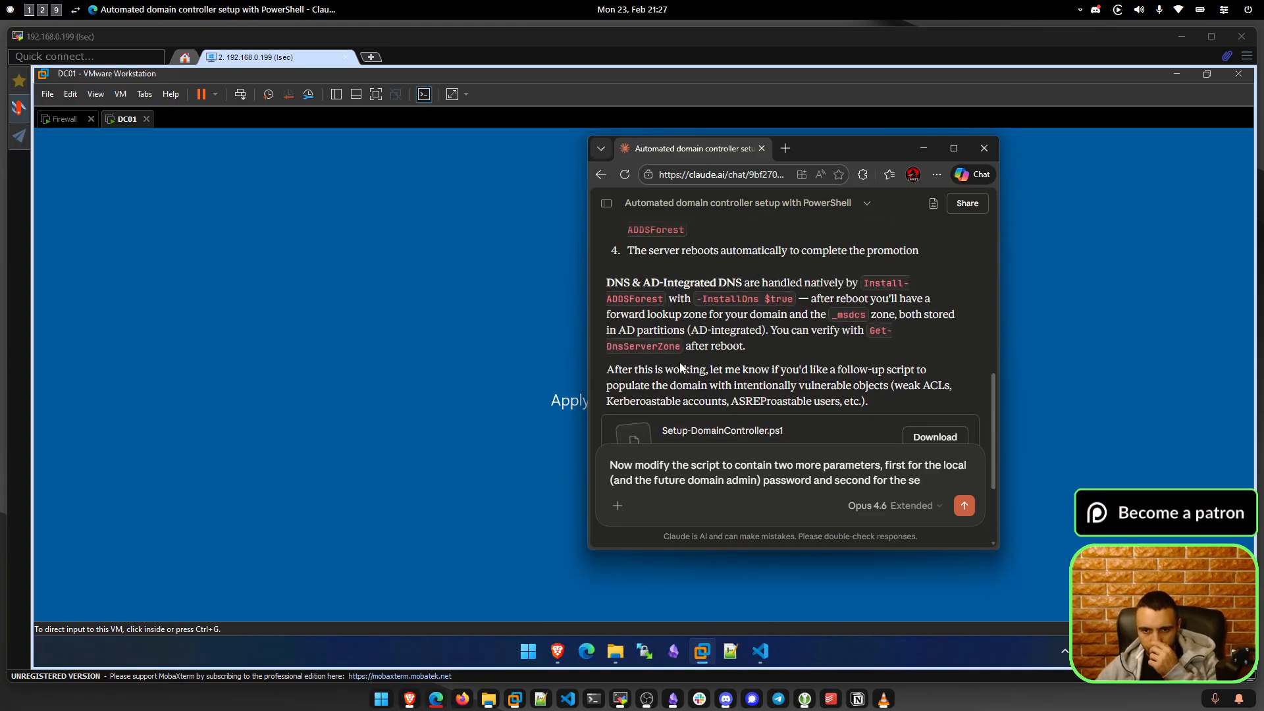
{"action": "scroll", "coordinate": [678, 365], "scroll_direction": "down", "scroll_amount": 2}
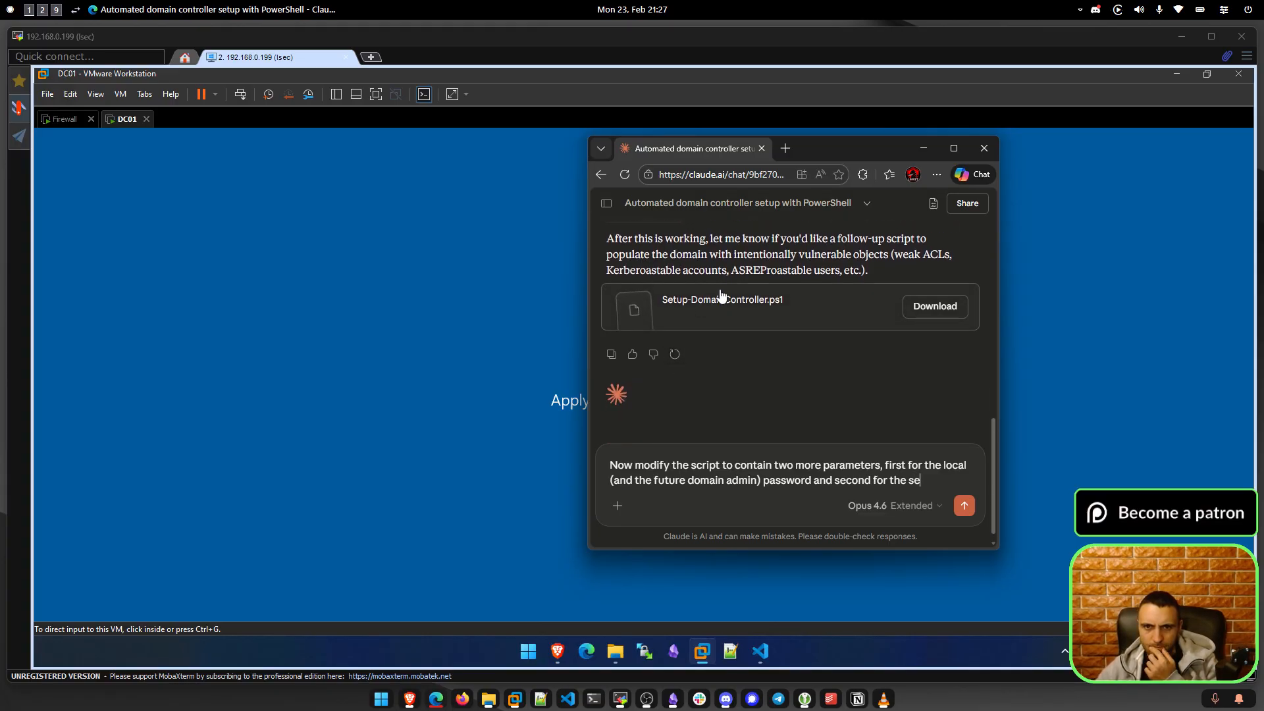
{"action": "left_click_drag", "start_coordinate": [871, 272], "coordinate": [609, 239]}
{"action": "left_click", "coordinate": [798, 244]}
{"action": "scroll", "coordinate": [810, 260], "scroll_direction": "up", "scroll_amount": 3}
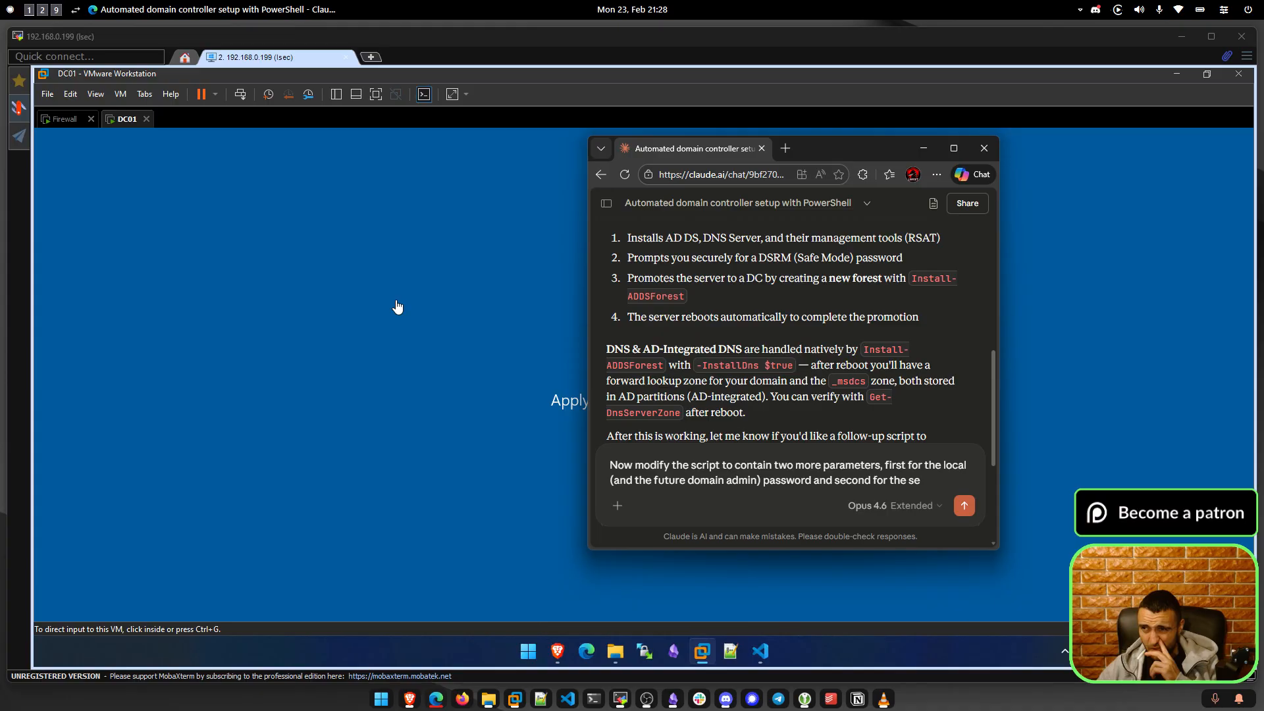
{"action": "scroll", "coordinate": [721, 422], "scroll_direction": "up", "scroll_amount": 3}
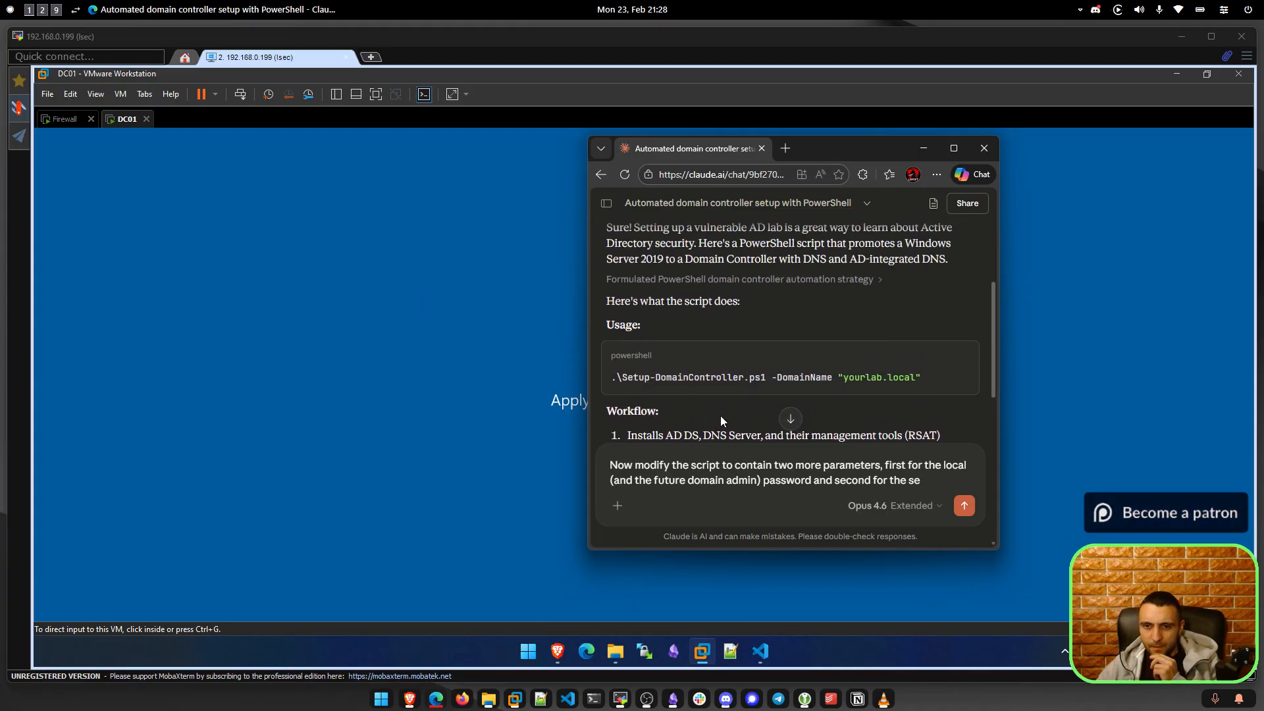
{"action": "scroll", "coordinate": [720, 422], "scroll_direction": "down", "scroll_amount": 2}
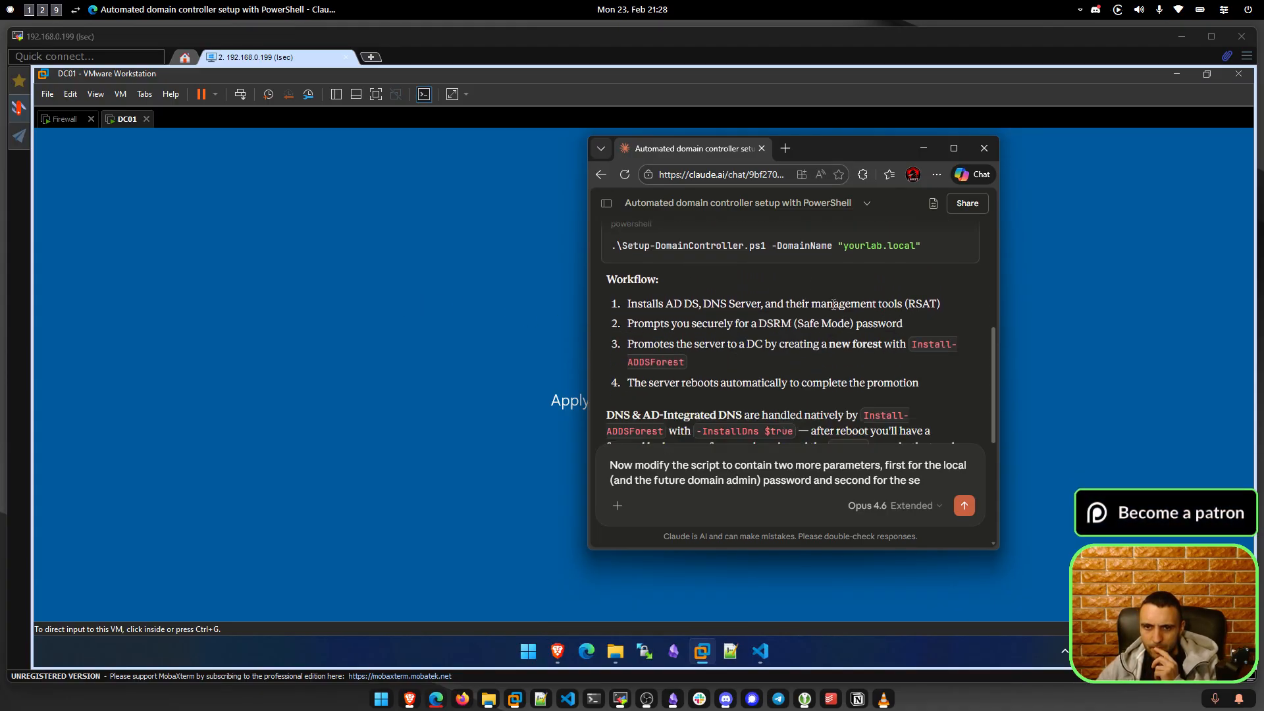
Check the term DSRM in Claude's earlier answer and end the message with DSRM.
{"action": "double_click", "coordinate": [779, 321]}
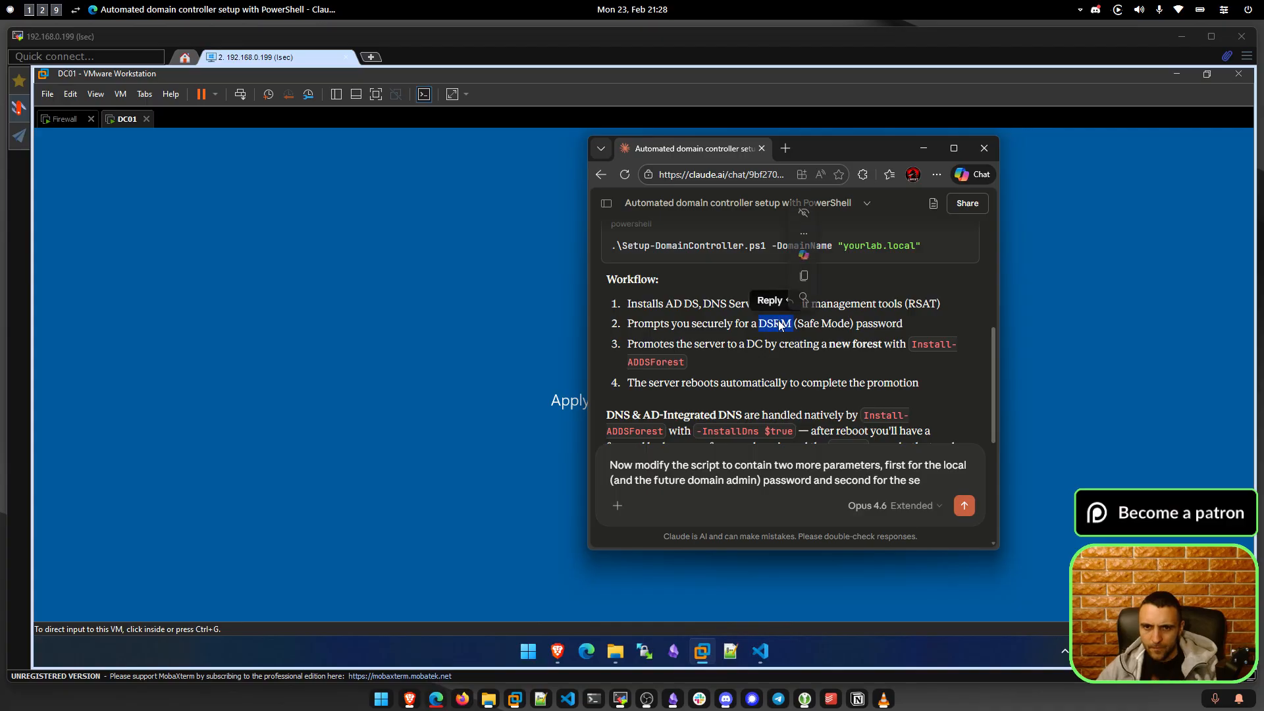
{"action": "left_click", "coordinate": [938, 479]}
{"action": "key", "text": "BackSpace"}
{"action": "key", "text": "BackSpace"}
{"action": "type", "text": "DSRM"}
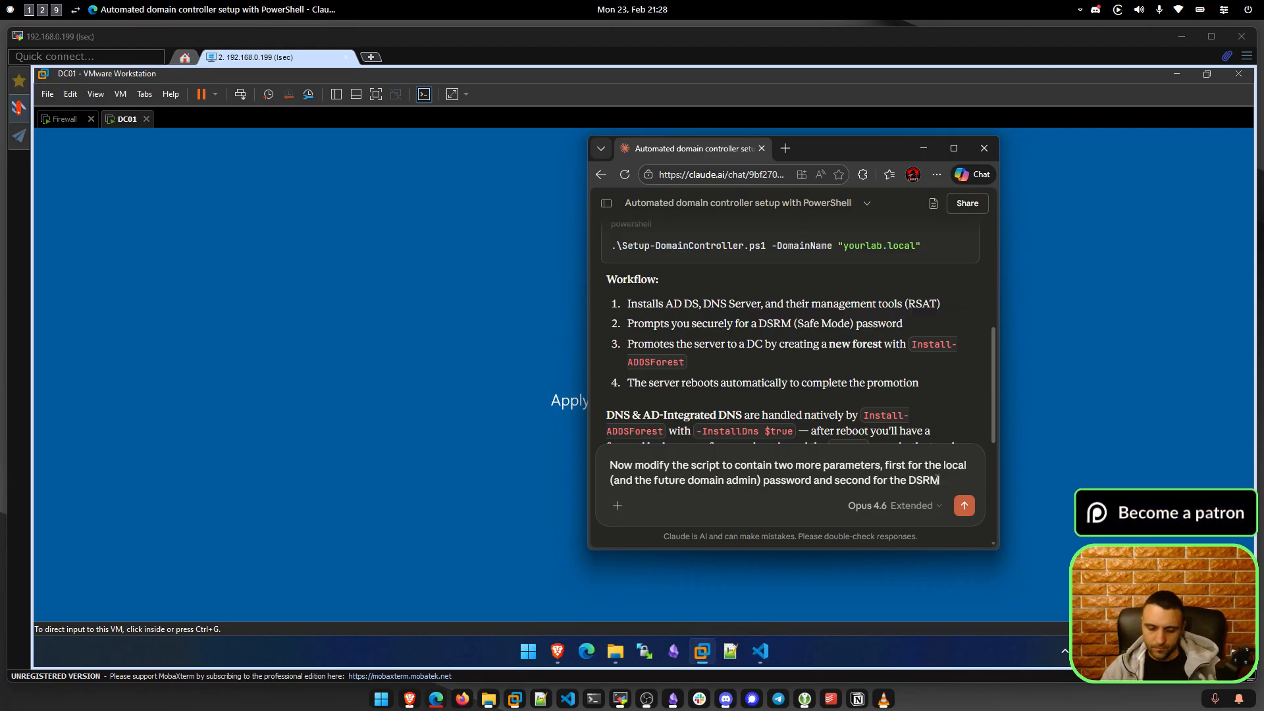
Send the parameter request, then in Brave close the search tab and retry 192.168.0.235.
{"action": "left_click", "coordinate": [964, 505]}
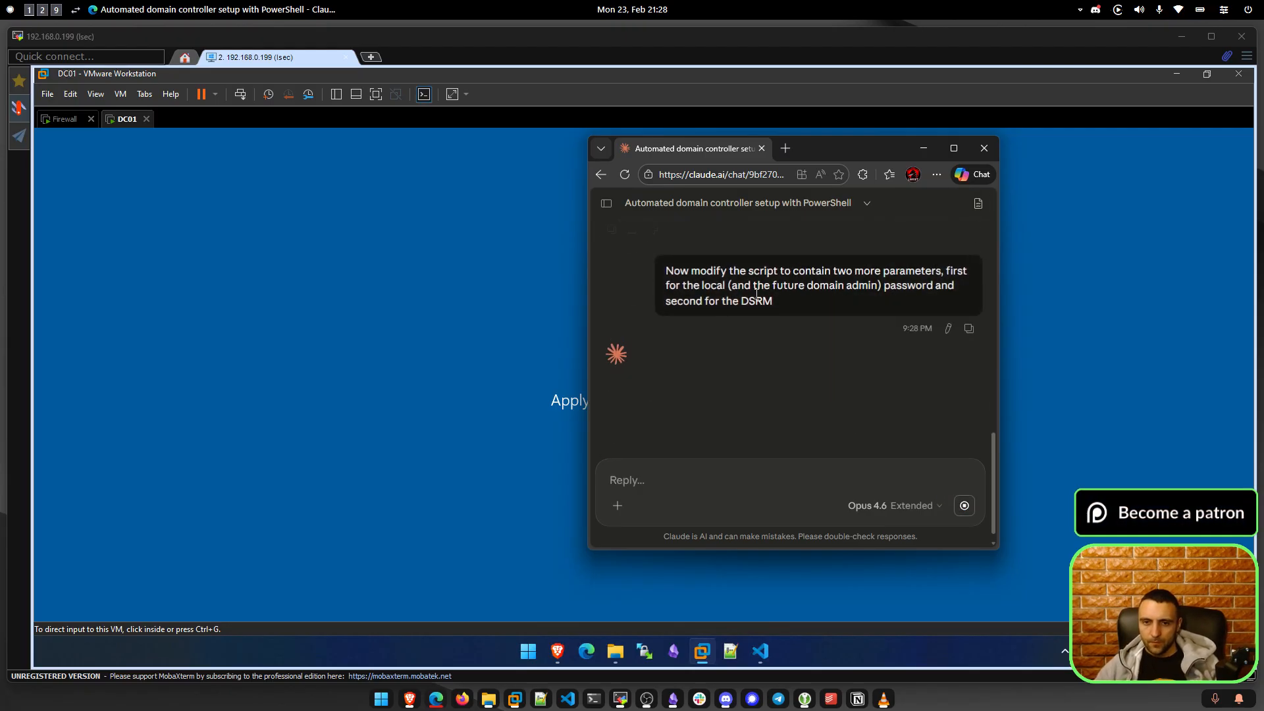
{"action": "left_click", "coordinate": [436, 329]}
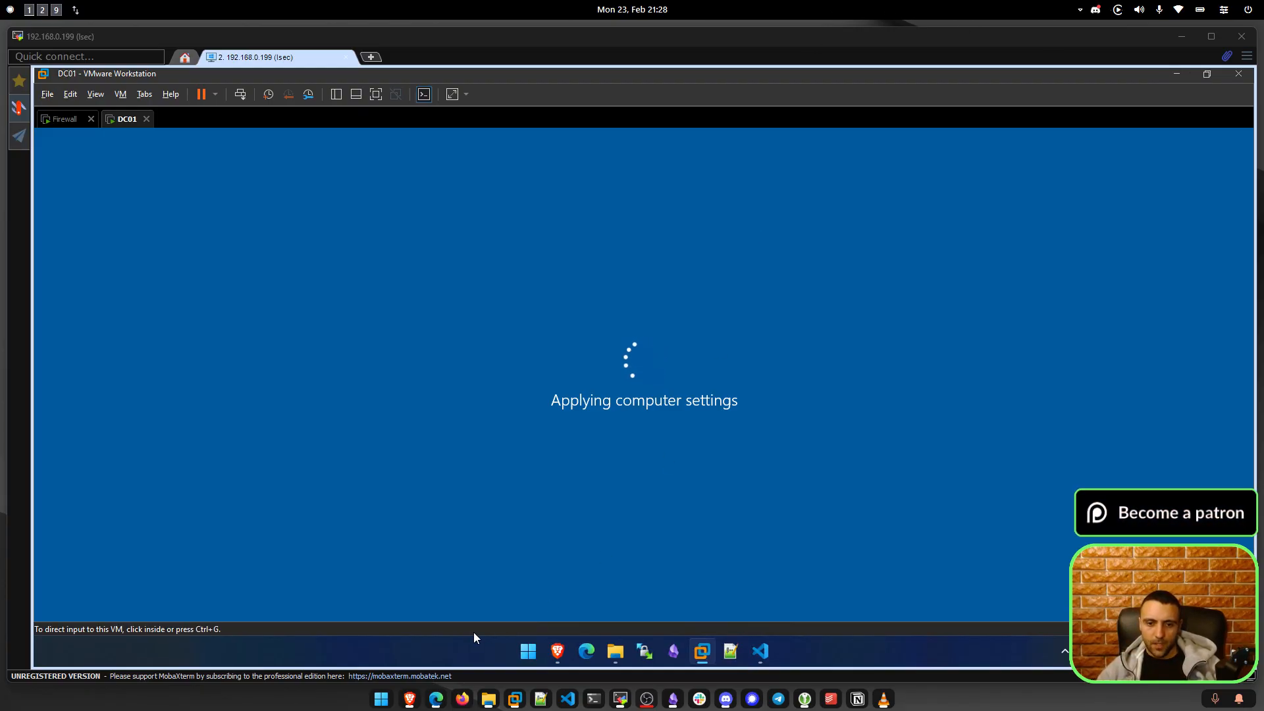
{"action": "left_click", "coordinate": [557, 651]}
{"action": "middle_click", "coordinate": [399, 82]}
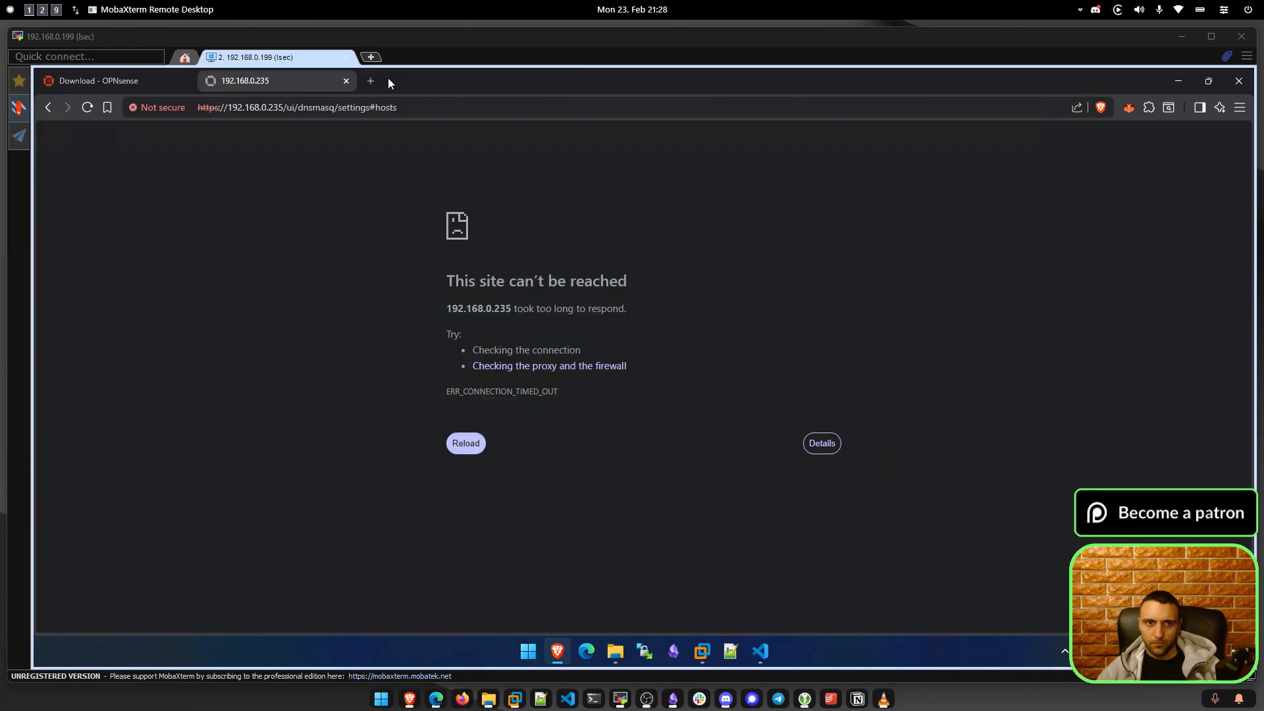
{"action": "left_click", "coordinate": [87, 107]}
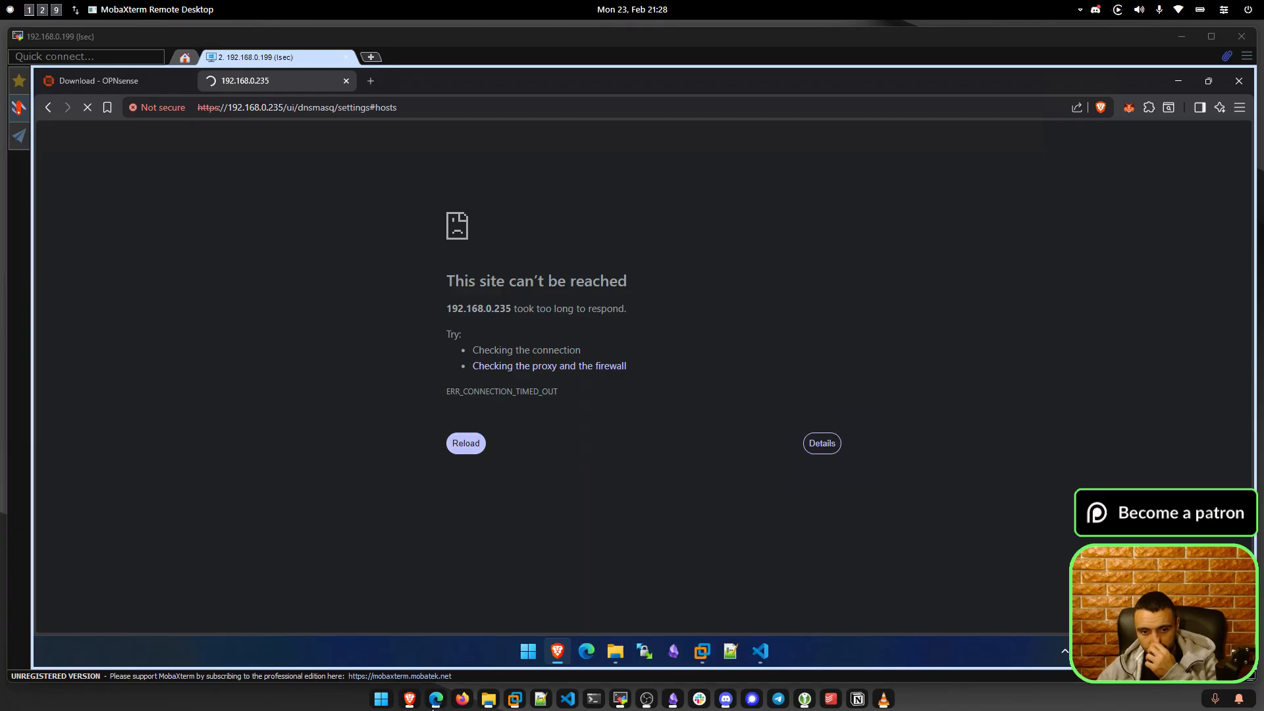
Return to Claude and scroll through the rewritten Setup-DomainController.ps1 reply.
{"action": "key", "text": "alt+Tab"}
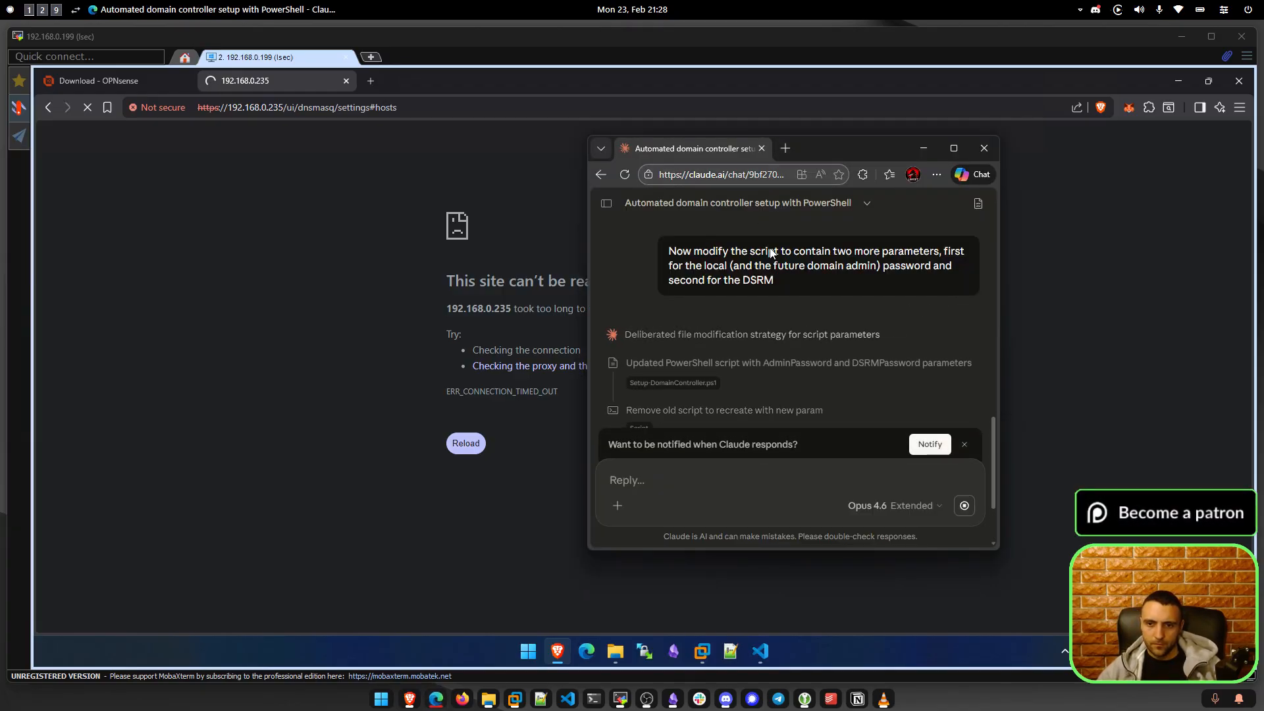
{"action": "scroll", "coordinate": [821, 363], "scroll_direction": "down", "scroll_amount": 1}
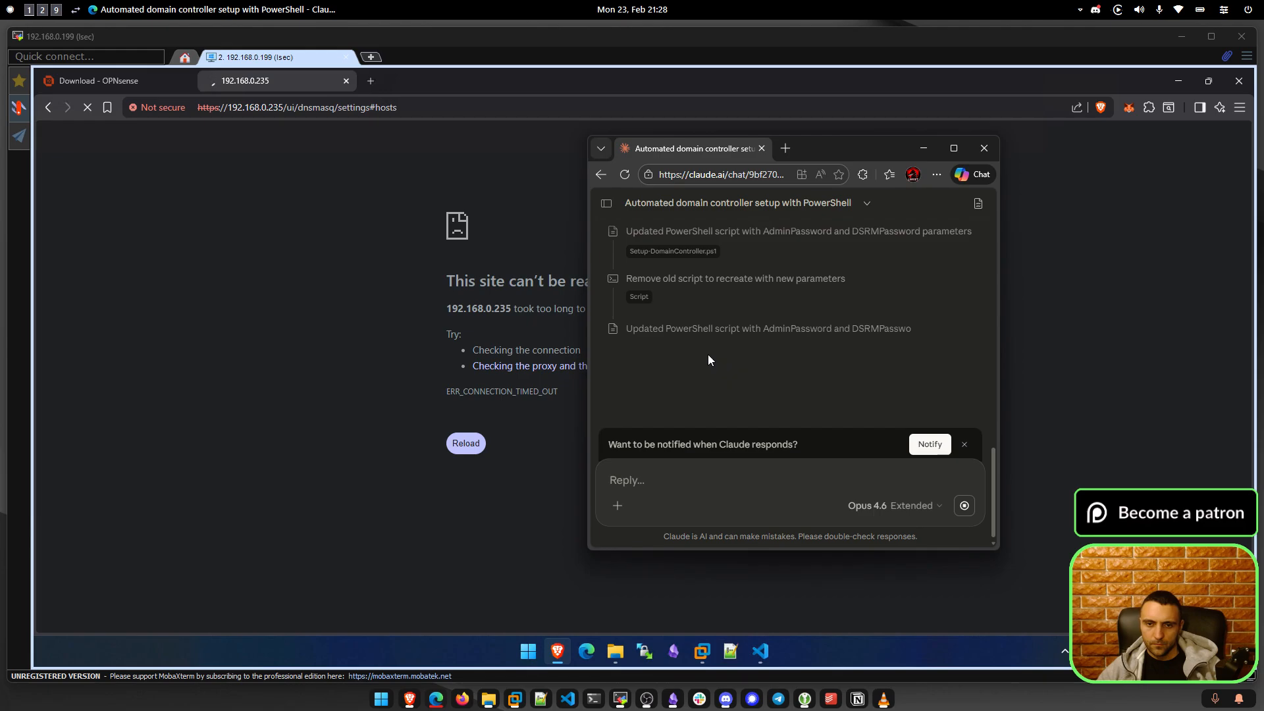
{"action": "left_click", "coordinate": [785, 148]}
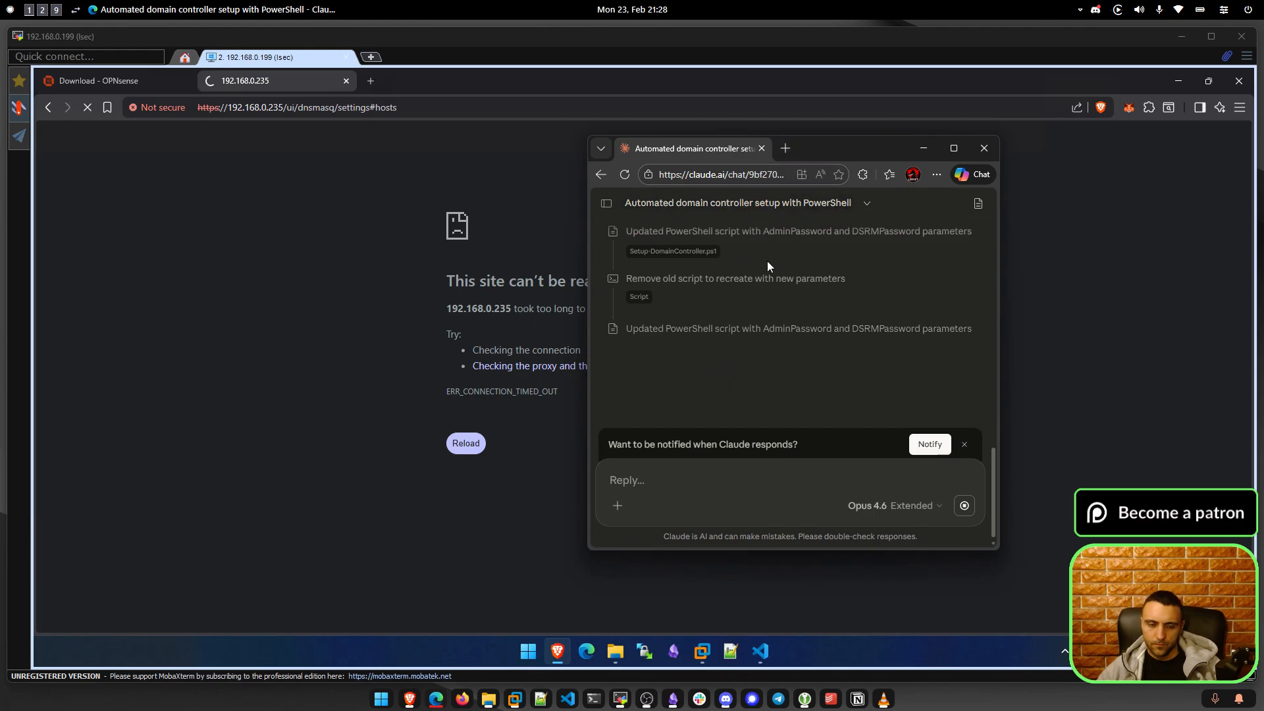
In a new Claude chat, ask how to allow OPNsense web UI access from WAN addresses.
{"action": "type", "text": "claude.ai/new"}
{"action": "key", "text": "Return"}
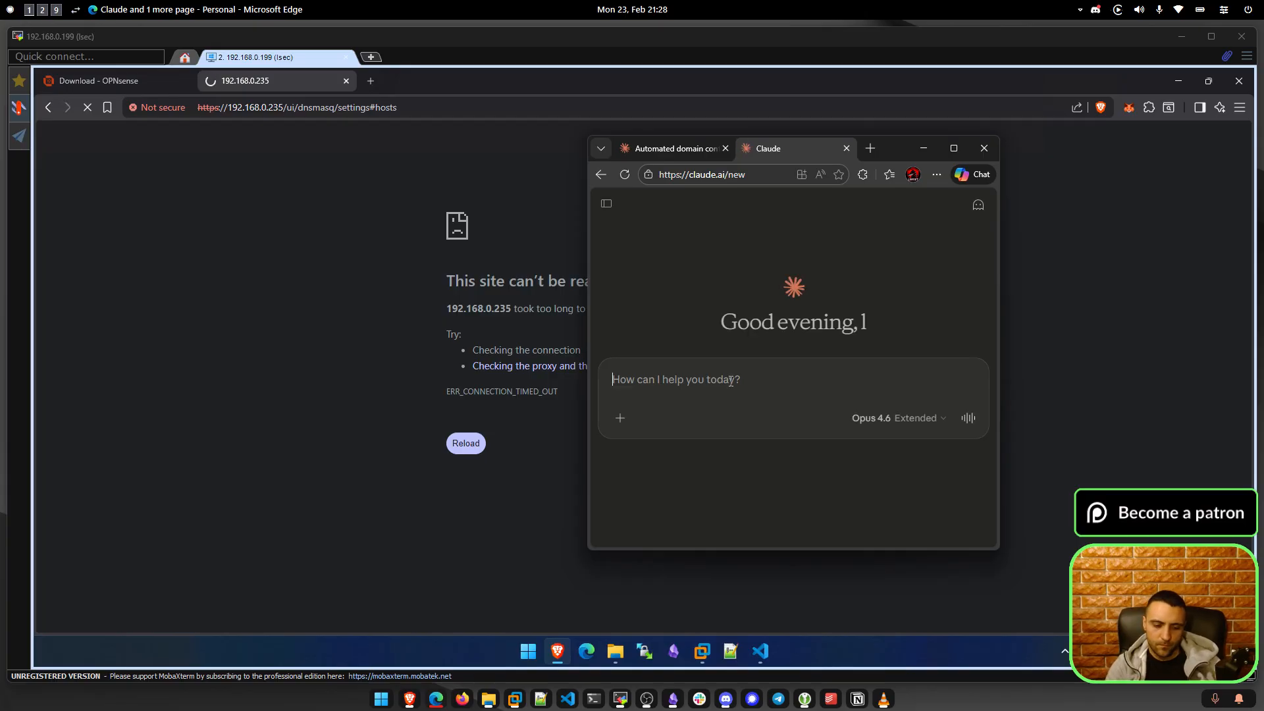
{"action": "type", "text": "how to make a opnsense firewal"}
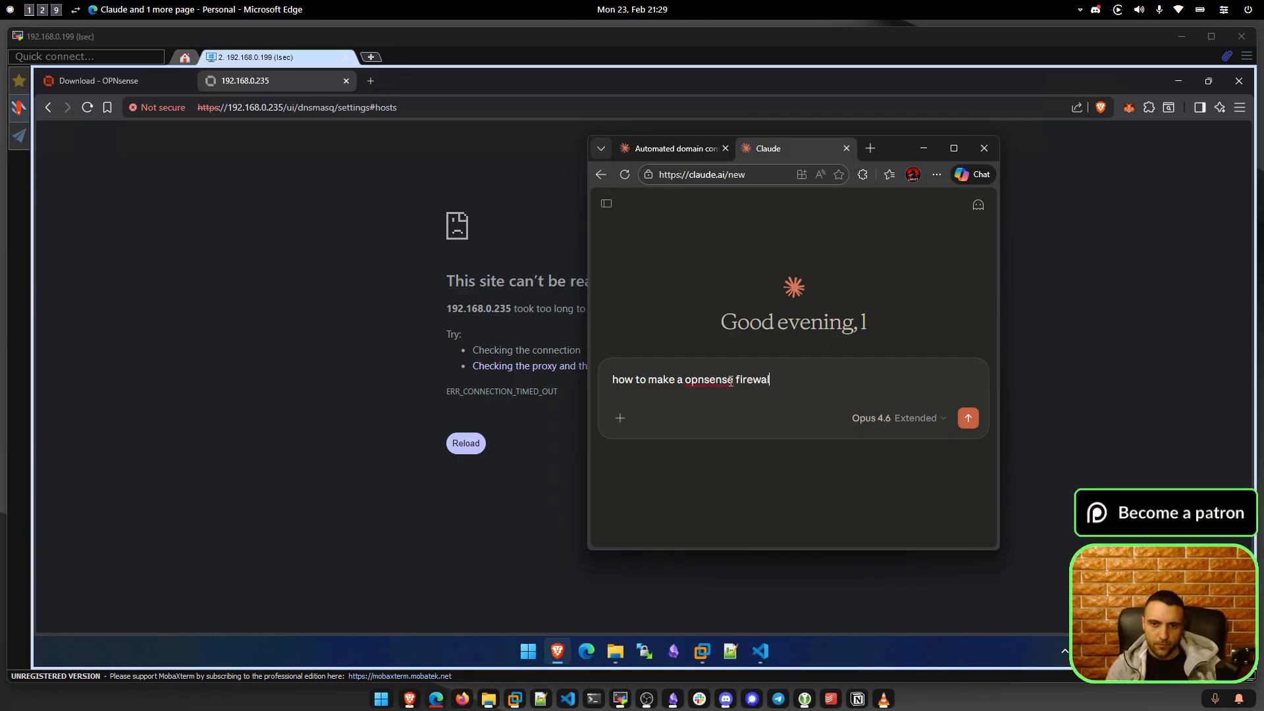
{"action": "type", "text": "that "}
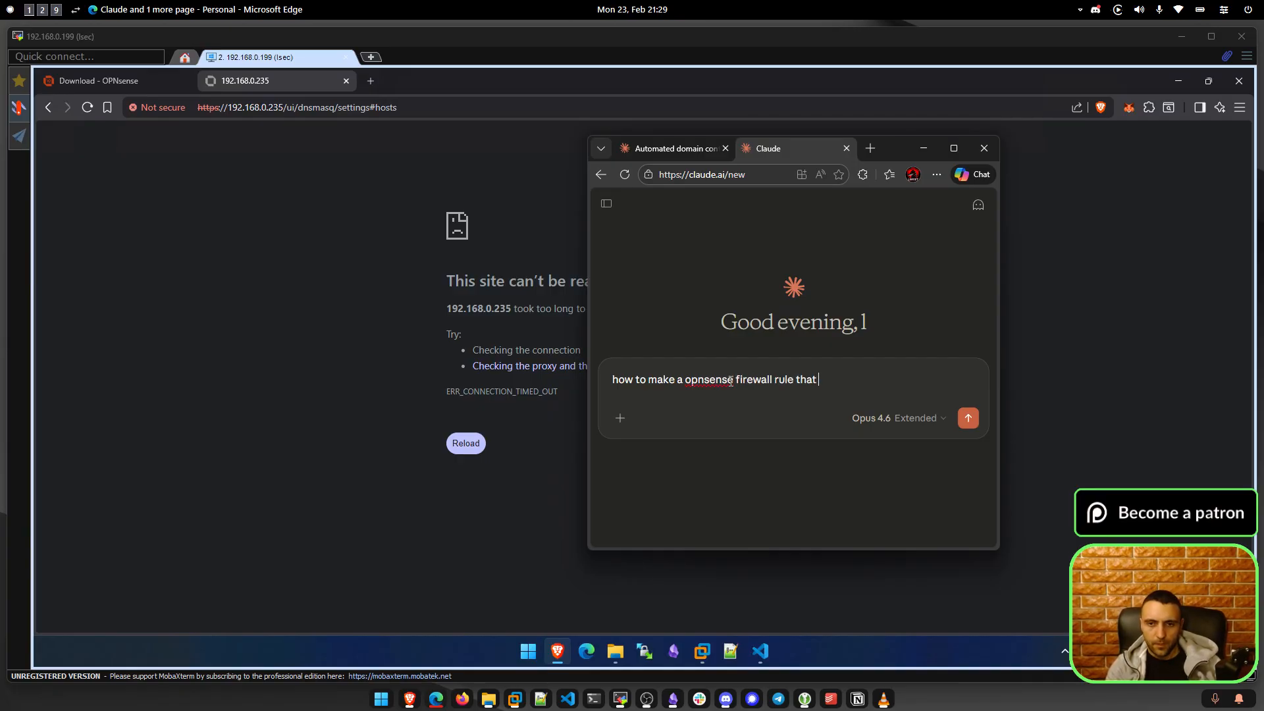
{"action": "type", "text": "by default allows access"}
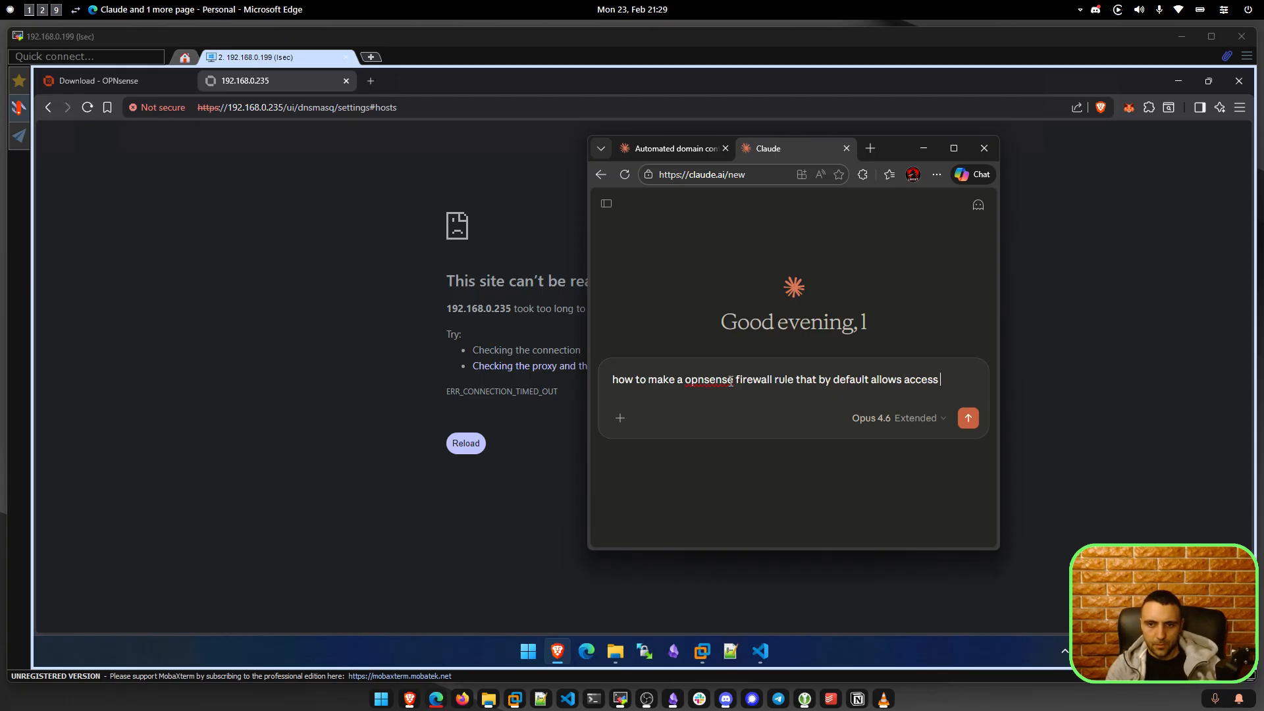
{"action": "type", "text": "web ui from WAN addresses"}
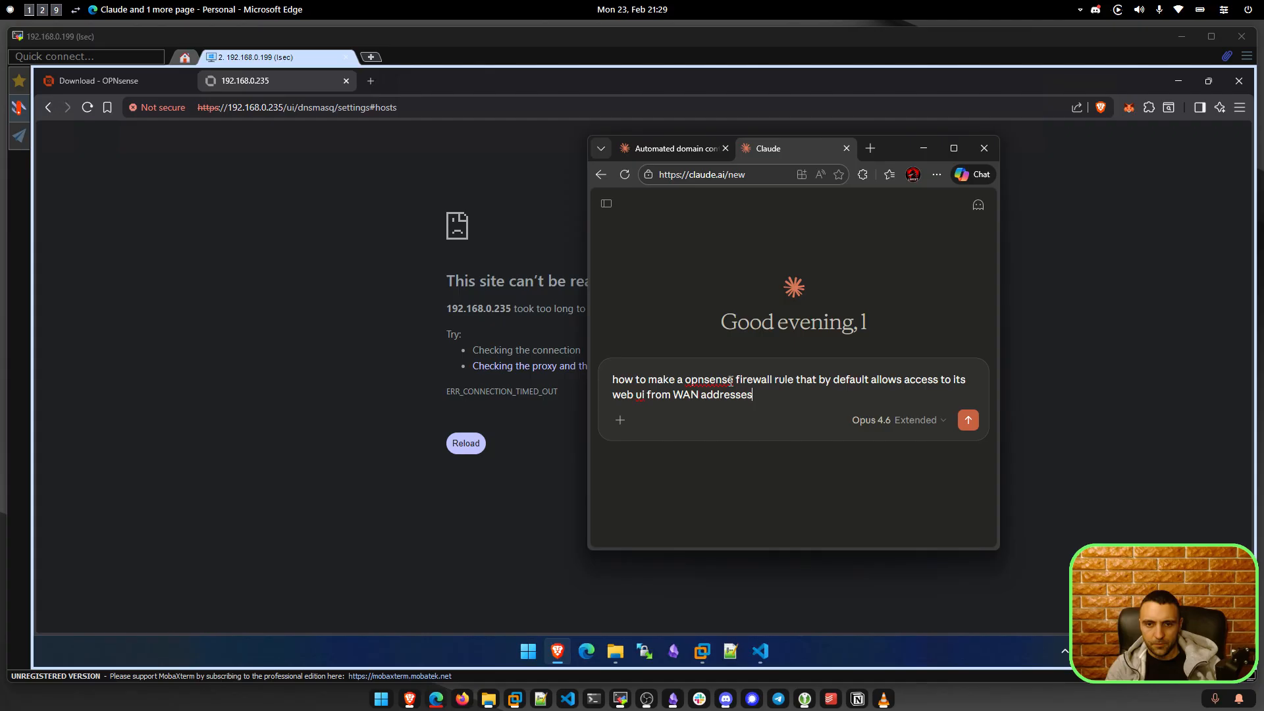
{"action": "key", "text": "shift+Return"}
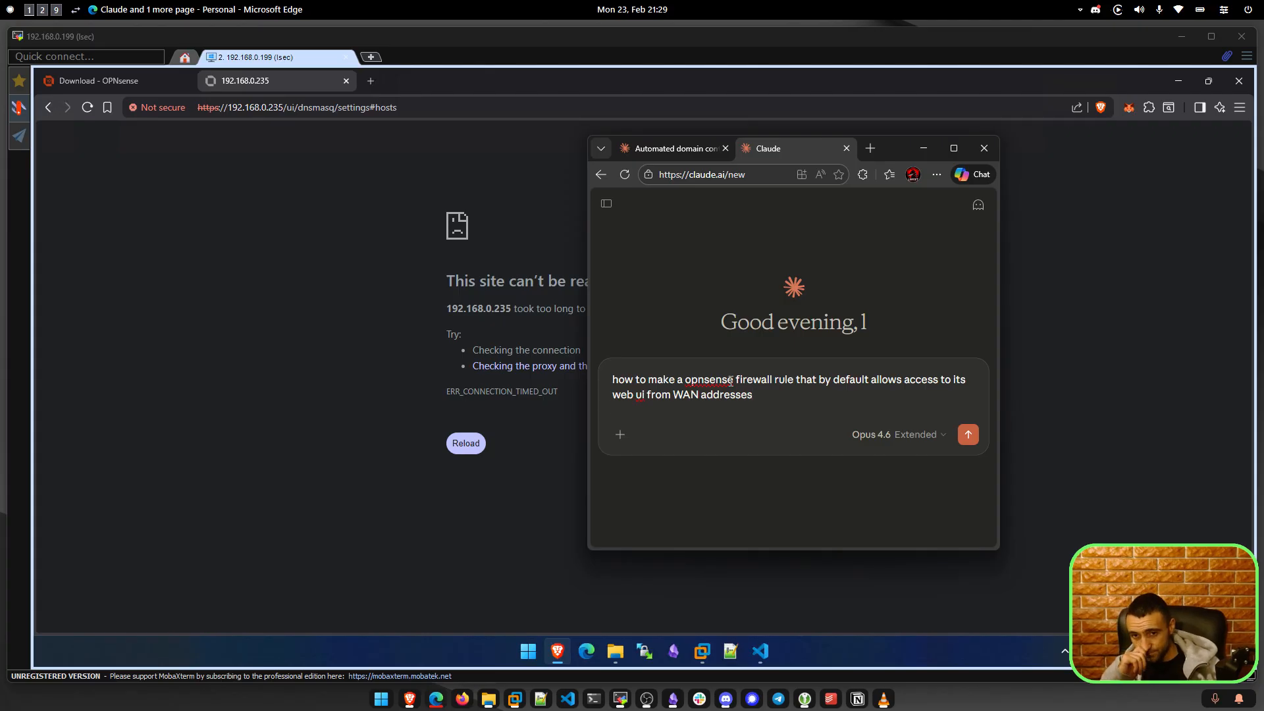
{"action": "left_click", "coordinate": [968, 435]}
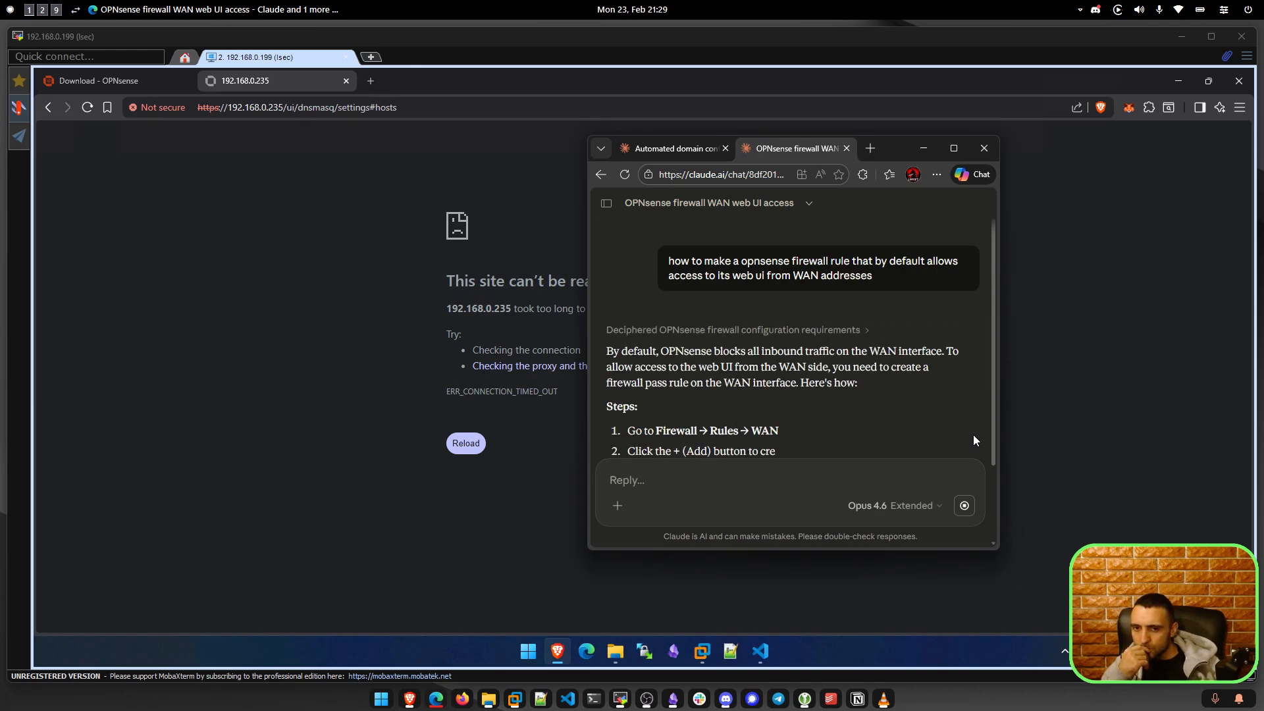
Read through Claude's answer, including its security considerations section.
{"action": "left_click_drag", "start_coordinate": [858, 383], "coordinate": [778, 366]}
{"action": "scroll", "coordinate": [777, 368], "scroll_direction": "down", "scroll_amount": 1}
{"action": "left_click", "coordinate": [743, 384]}
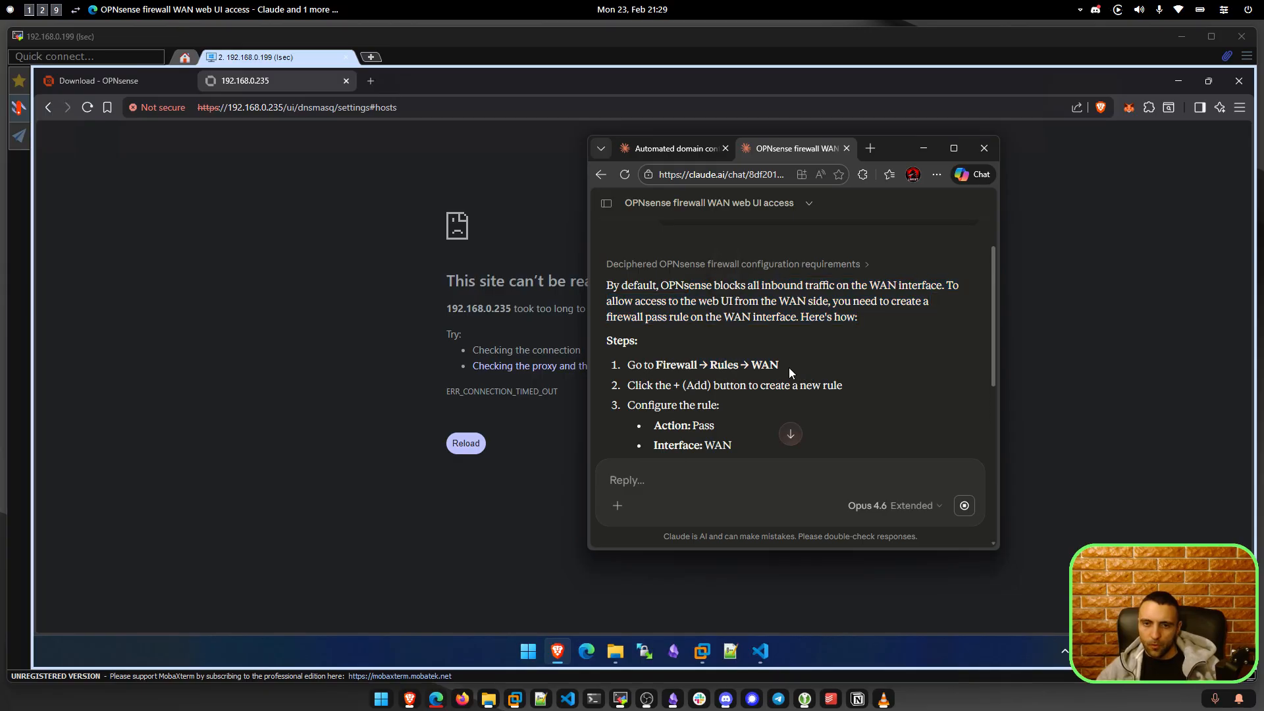
{"action": "scroll", "coordinate": [750, 395], "scroll_direction": "down", "scroll_amount": 3}
{"action": "left_click_drag", "start_coordinate": [787, 419], "coordinate": [626, 398]}
{"action": "scroll", "coordinate": [744, 369], "scroll_direction": "down", "scroll_amount": 3}
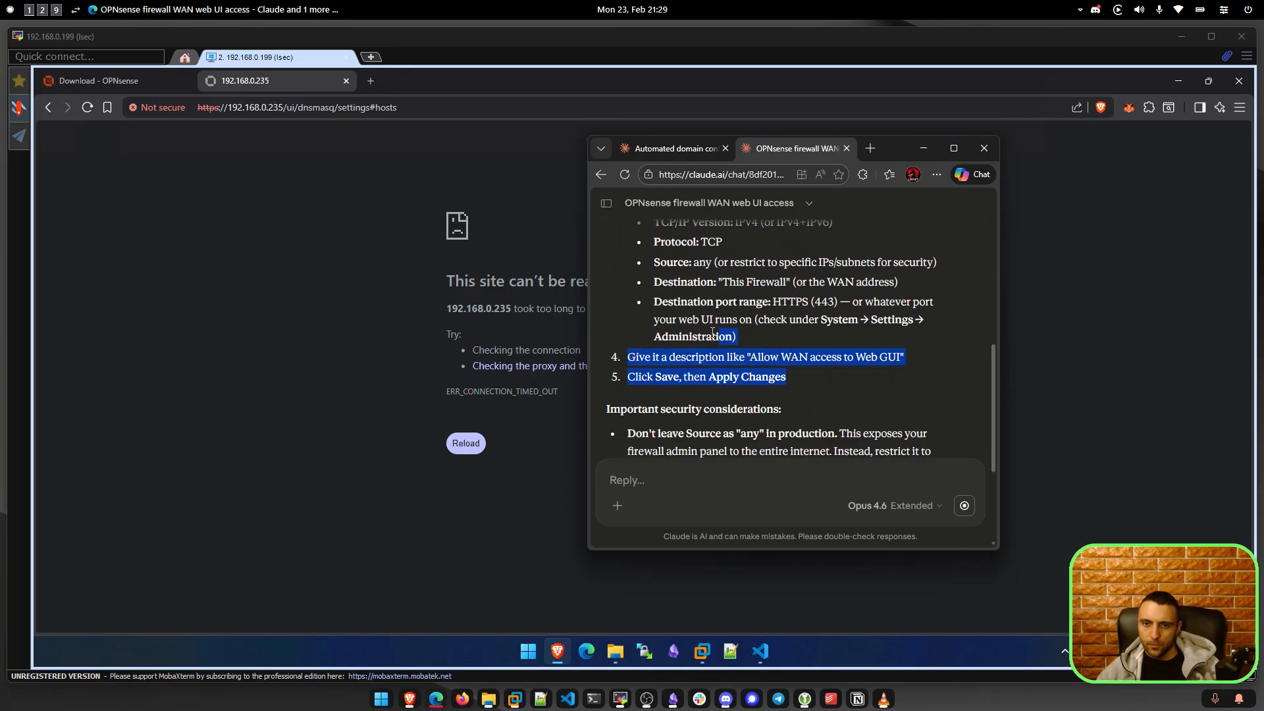
{"action": "scroll", "coordinate": [735, 343], "scroll_direction": "up", "scroll_amount": 1}
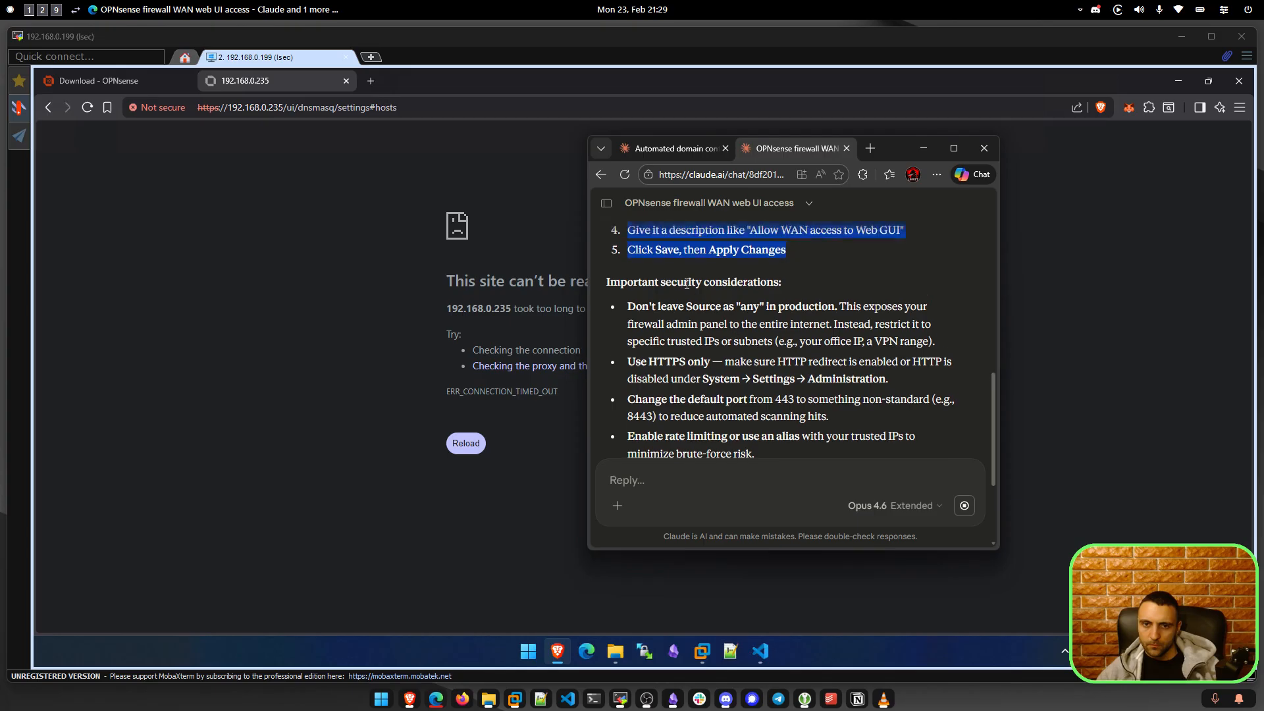
{"action": "left_click_drag", "start_coordinate": [684, 285], "coordinate": [721, 286]}
{"action": "left_click", "coordinate": [722, 311]}
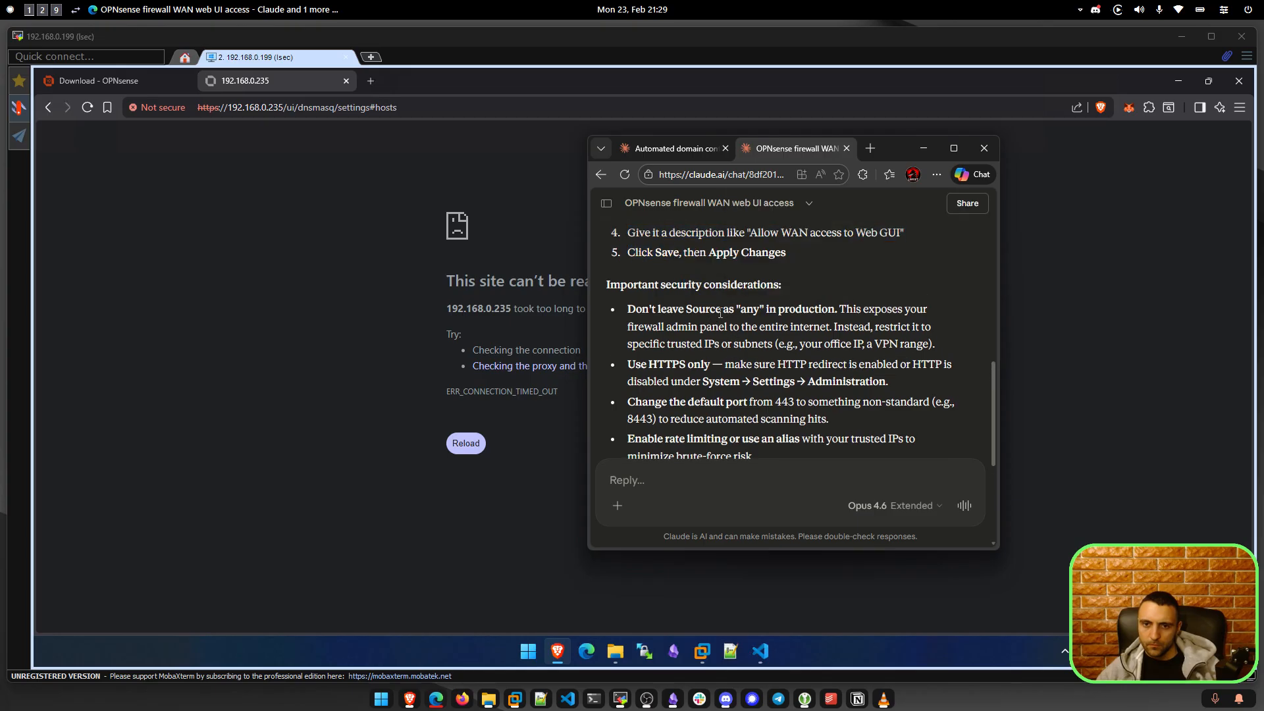
{"action": "scroll", "coordinate": [719, 314], "scroll_direction": "up", "scroll_amount": 4}
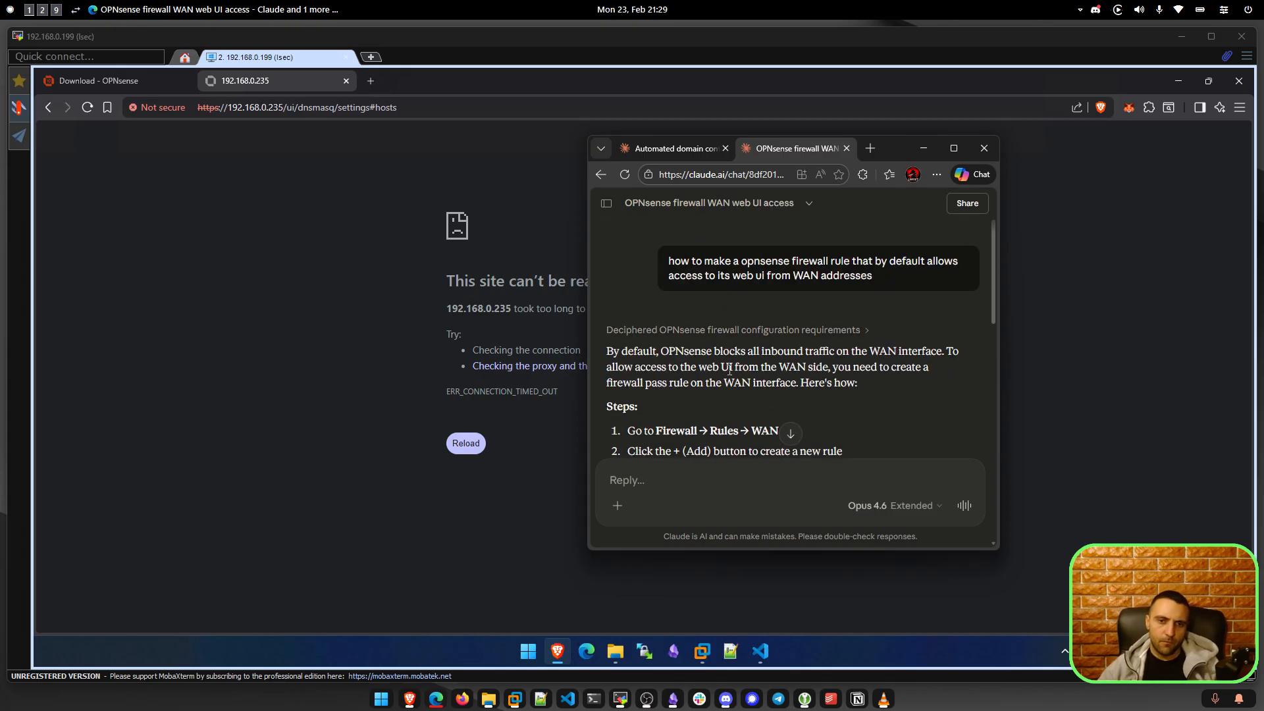
{"action": "scroll", "coordinate": [725, 384], "scroll_direction": "down", "scroll_amount": 2}
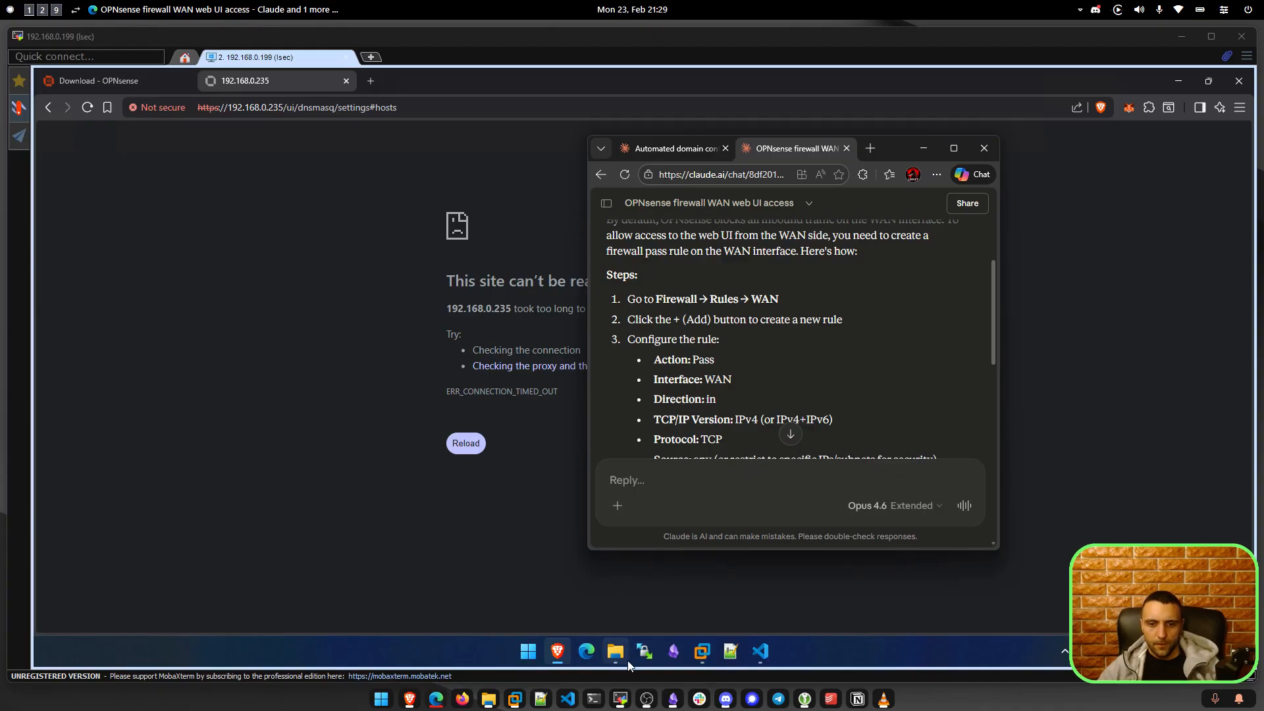
{"action": "left_click", "coordinate": [710, 651]}
{"action": "left_click", "coordinate": [622, 530]}
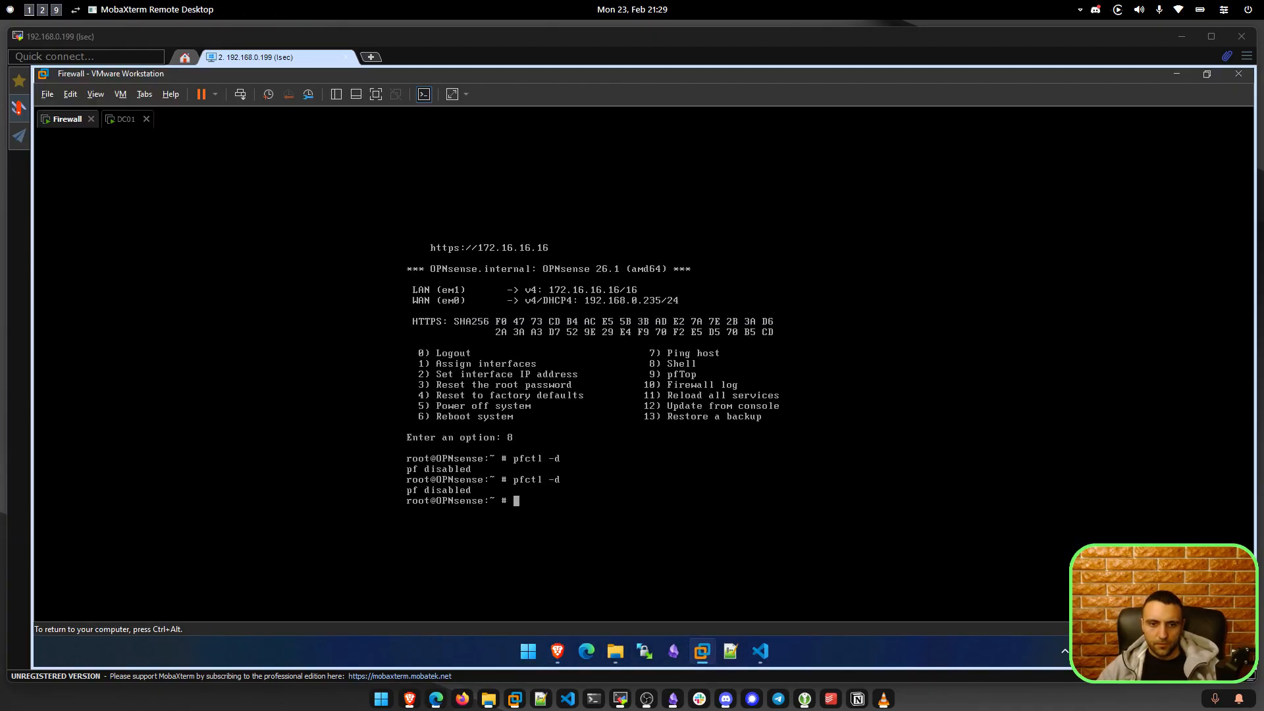
{"action": "key", "text": "Up"}
{"action": "key", "text": "Return"}
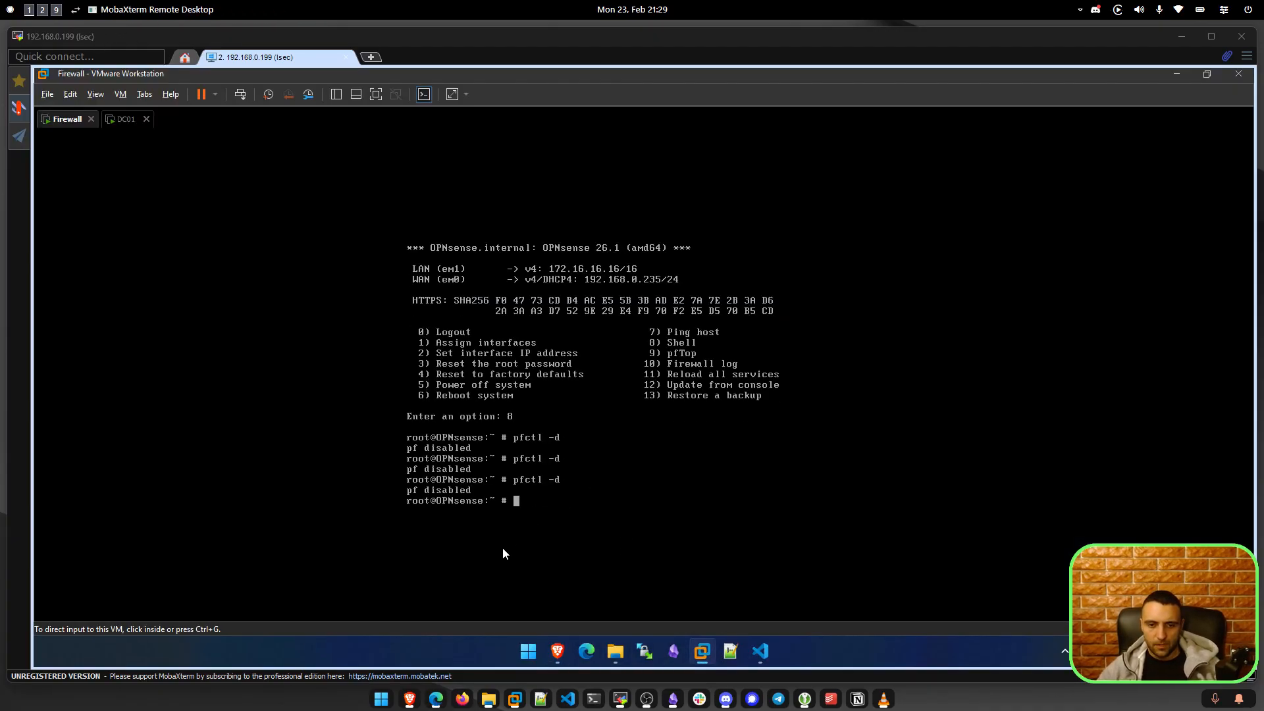
{"action": "left_click", "coordinate": [558, 651]}
{"action": "left_click", "coordinate": [449, 432]}
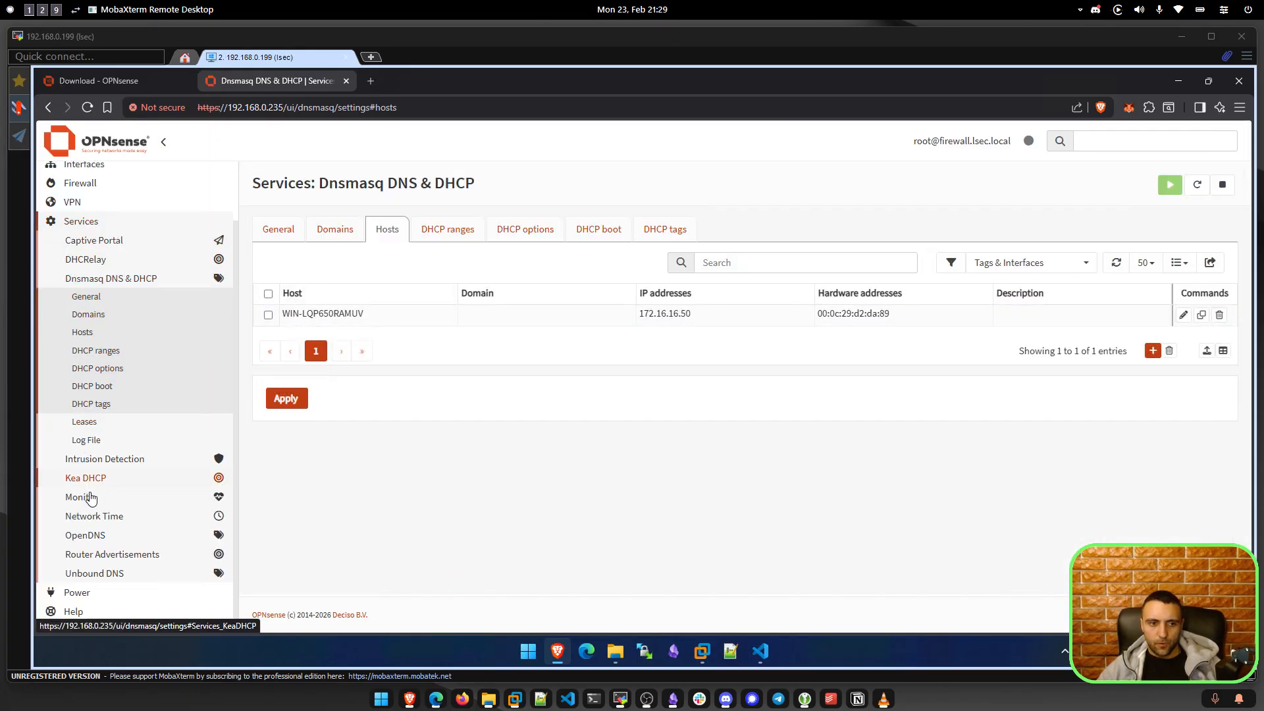
{"action": "left_click", "coordinate": [82, 183]}
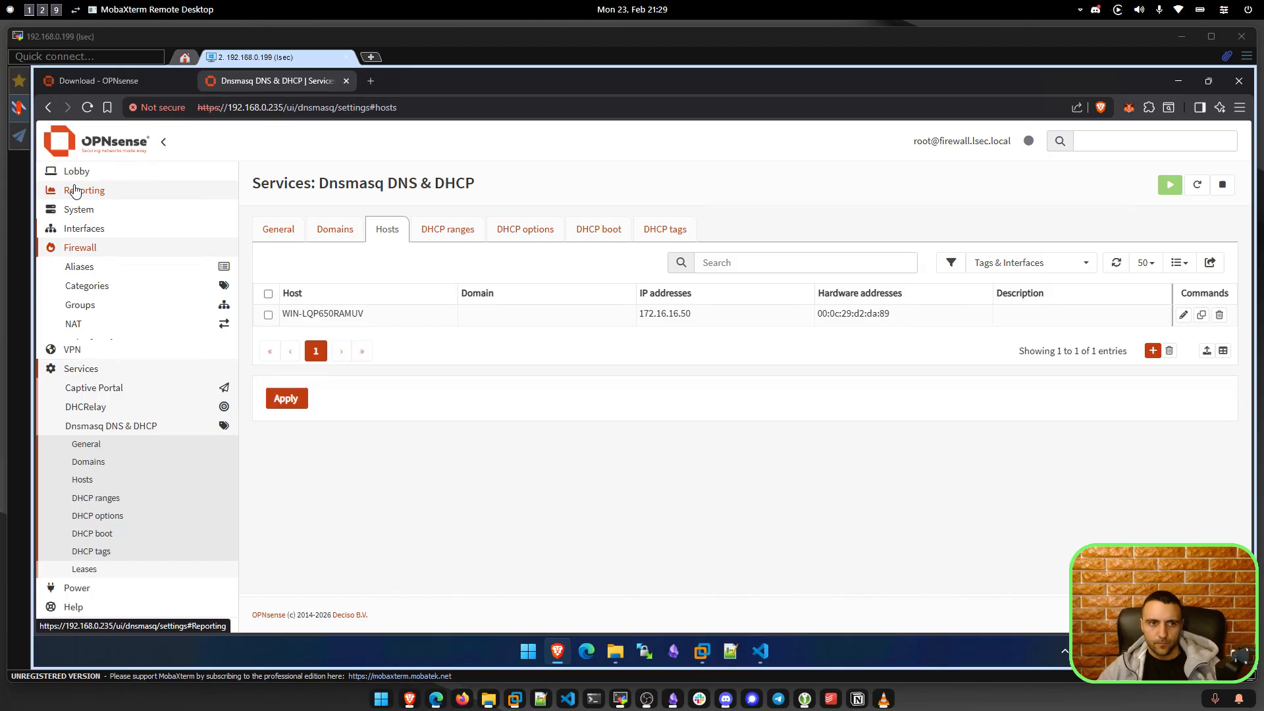
{"action": "left_click", "coordinate": [98, 361]}
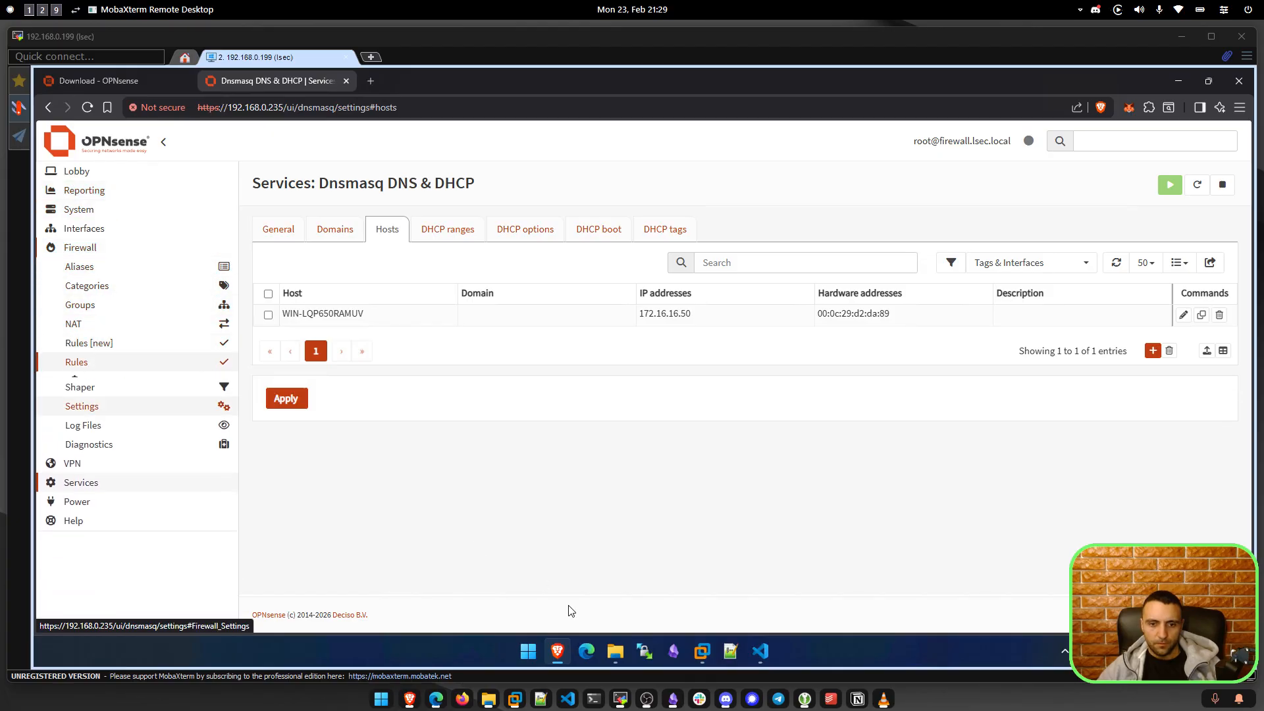
{"action": "left_click", "coordinate": [436, 700]}
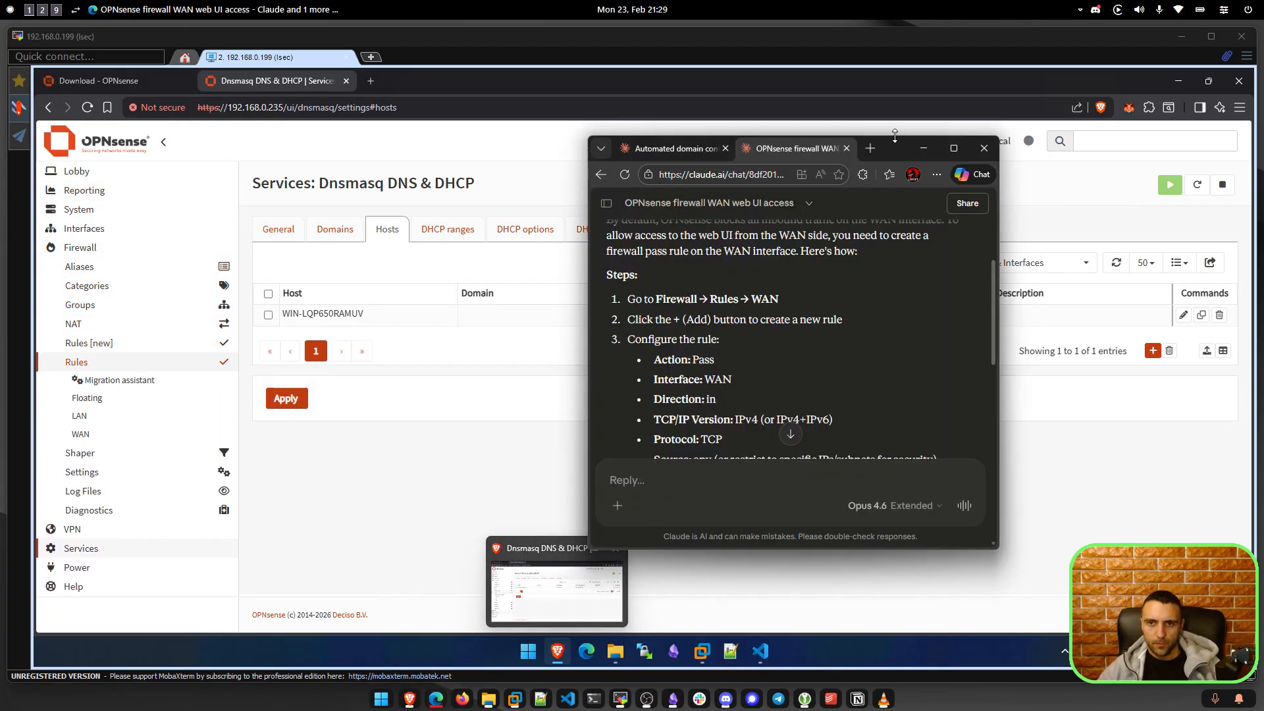
{"action": "left_click", "coordinate": [924, 148]}
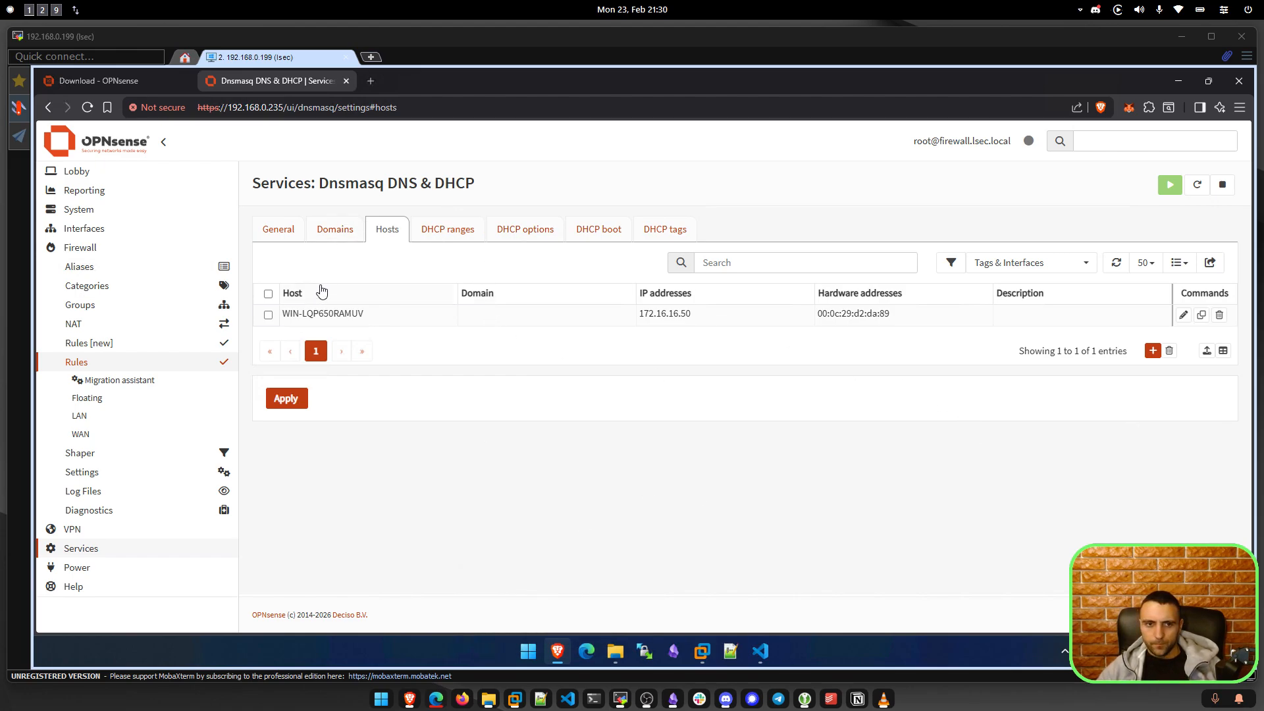
{"action": "left_click", "coordinate": [88, 108]}
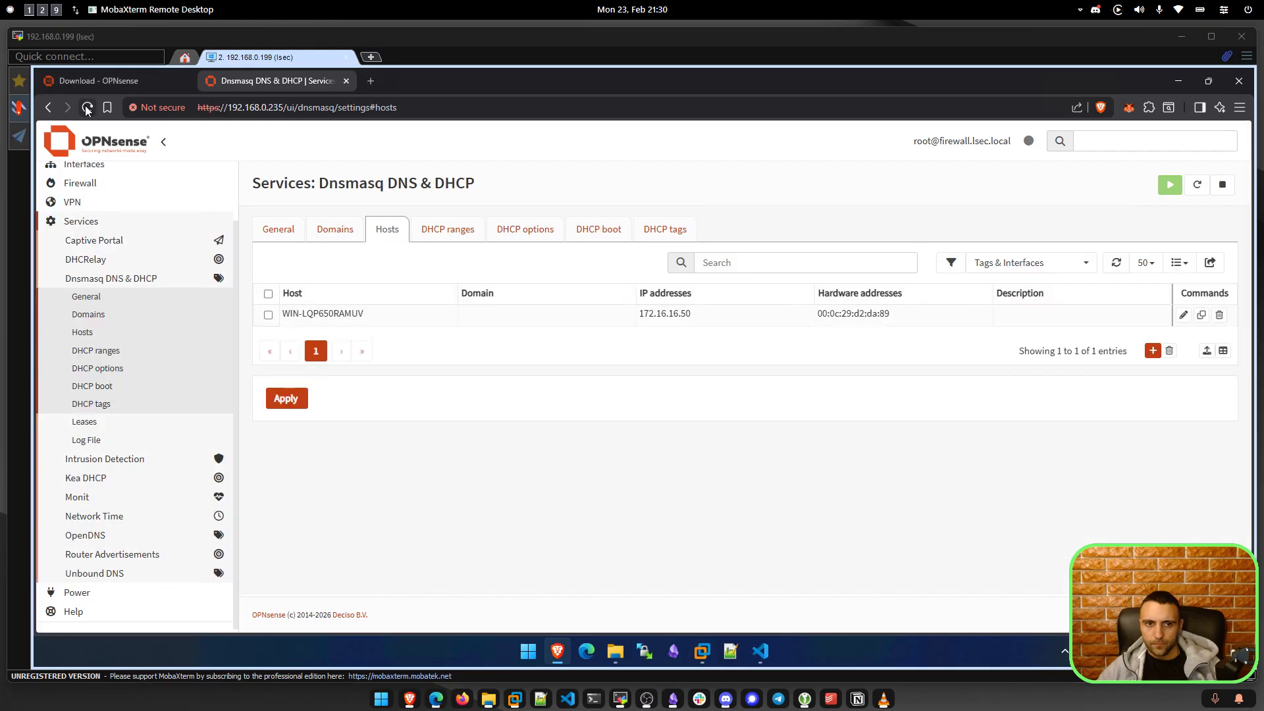
Change the Dnsmasq host WIN-LQP650RAMUV to DC01 in domain lsec.local, save and apply.
{"action": "left_click", "coordinate": [338, 322]}
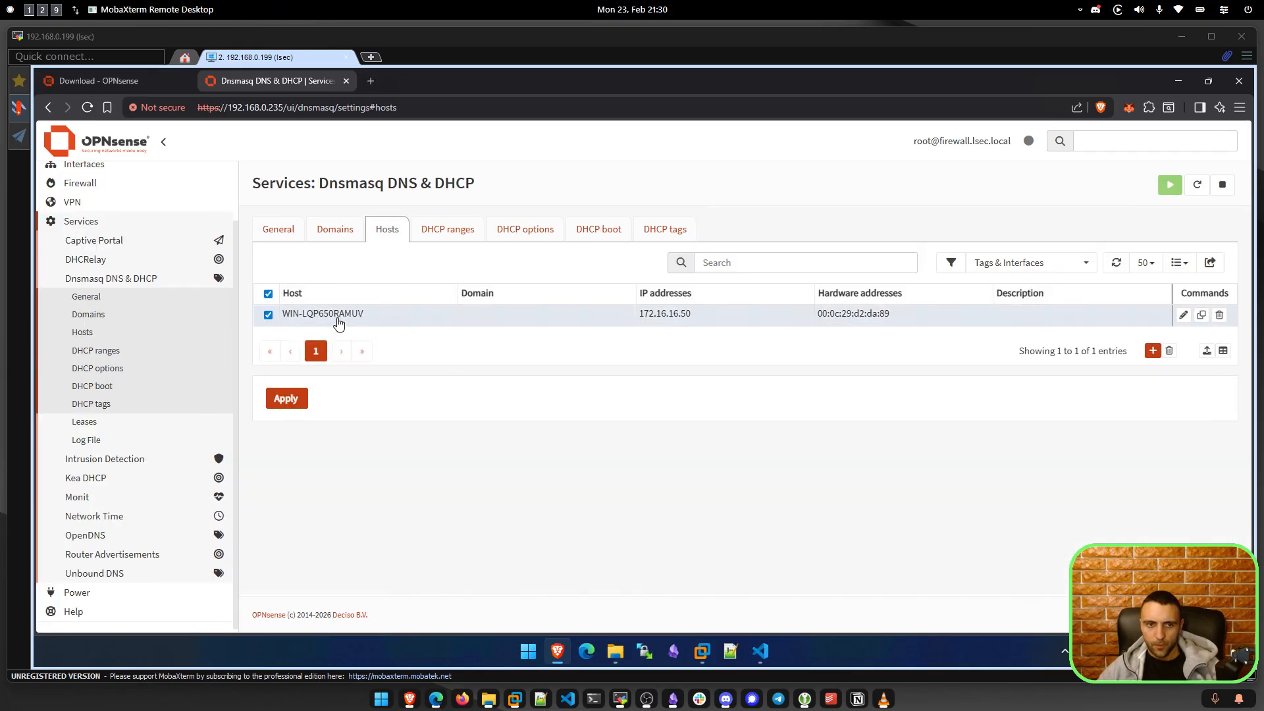
{"action": "left_click", "coordinate": [1183, 315]}
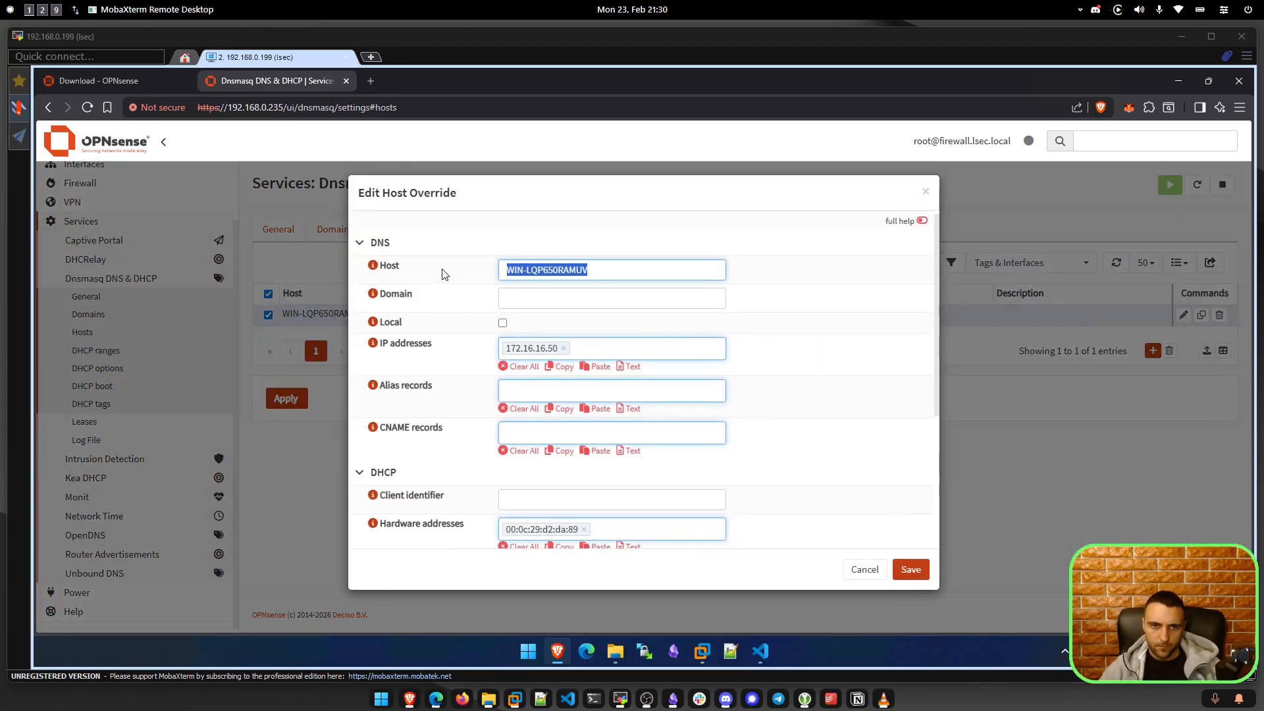
{"action": "type", "text": "DC01"}
{"action": "key", "text": "Tab"}
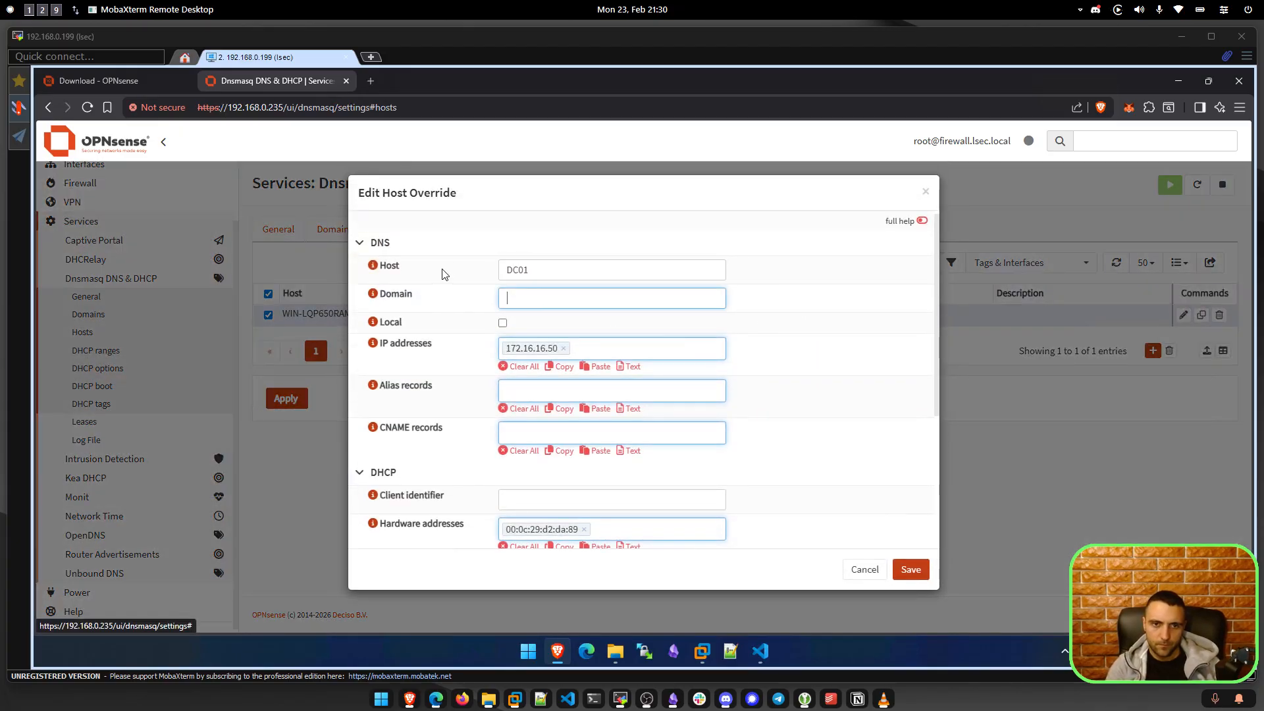
{"action": "type", "text": "lsec.local"}
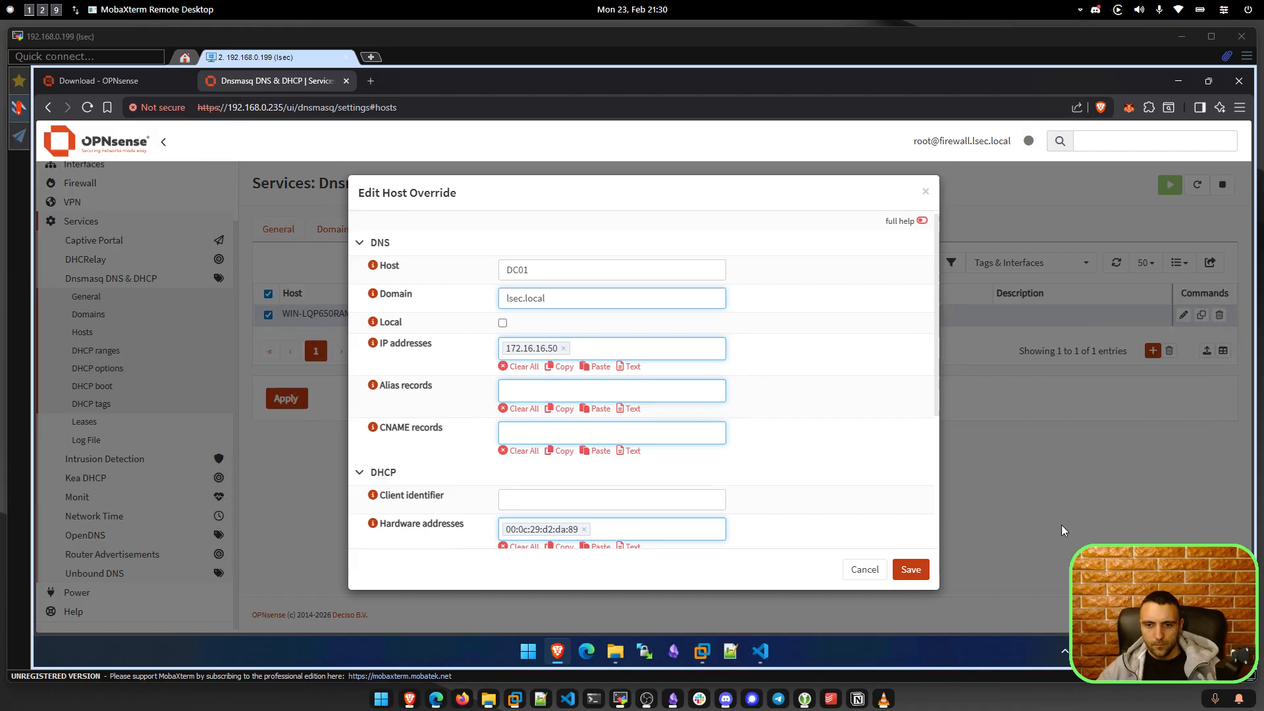
{"action": "left_click", "coordinate": [911, 570]}
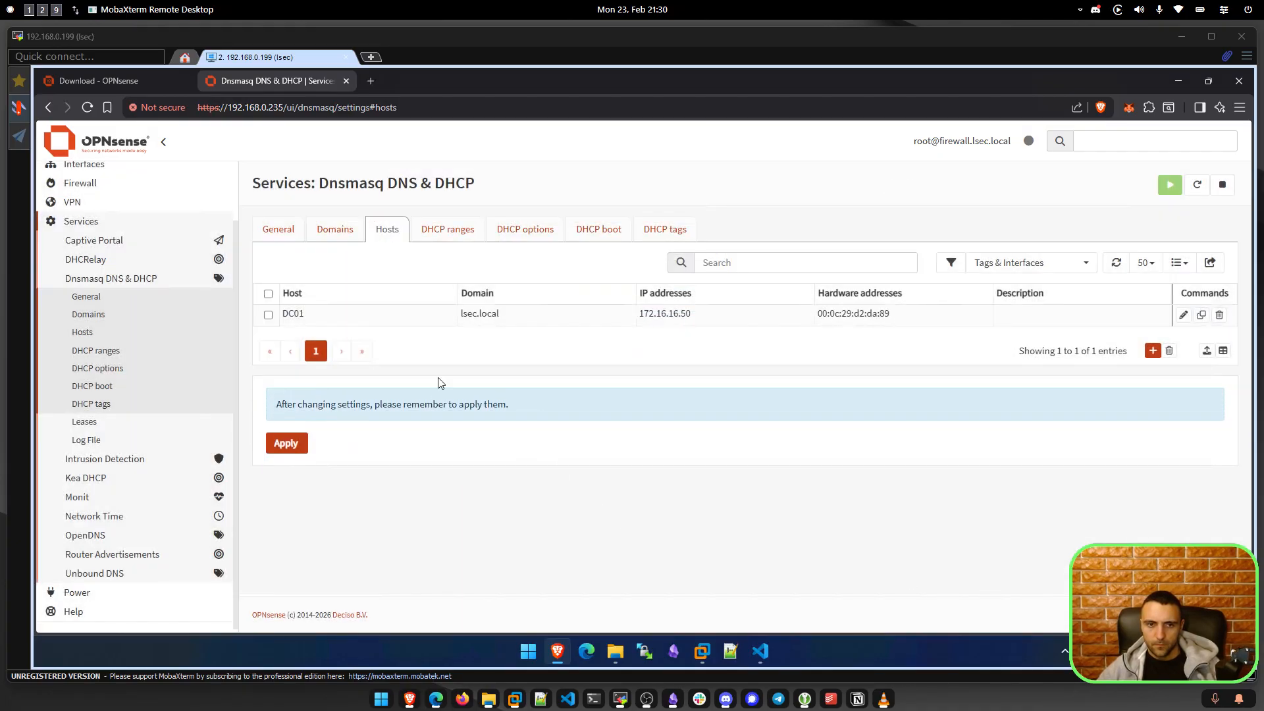
{"action": "left_click", "coordinate": [290, 445]}
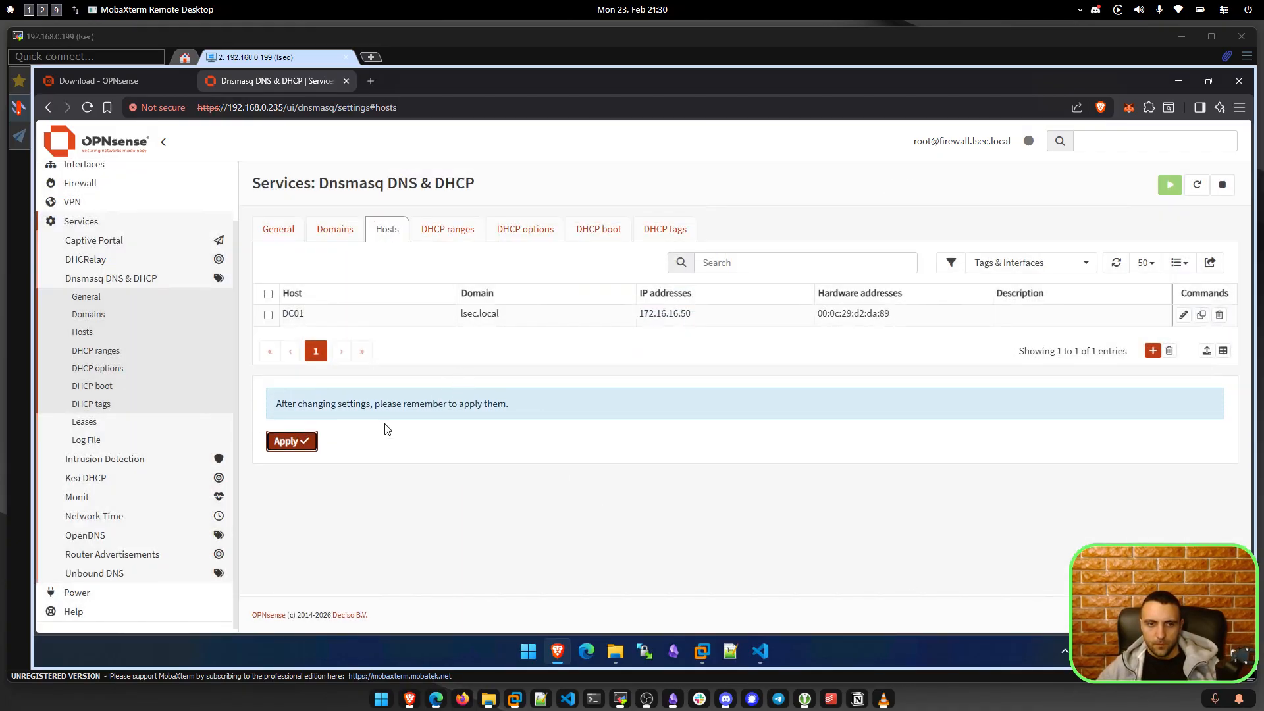
{"action": "left_click", "coordinate": [88, 107]}
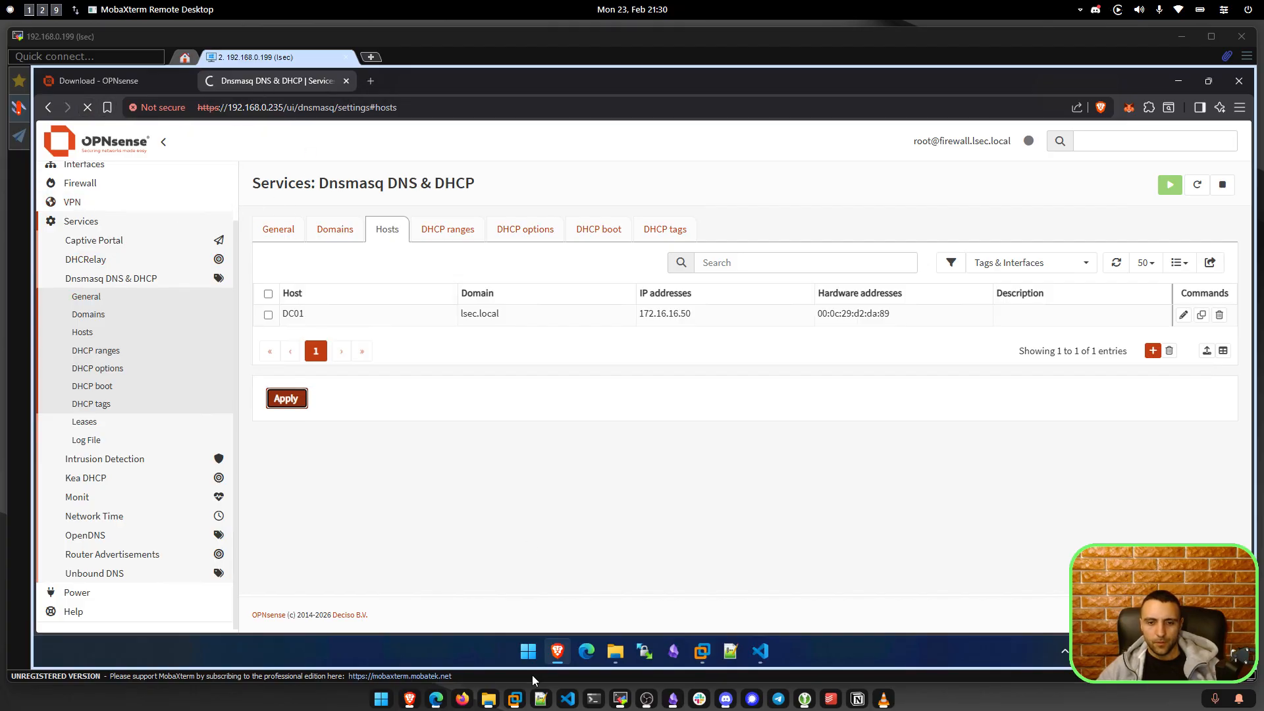
{"action": "left_click", "coordinate": [516, 700]}
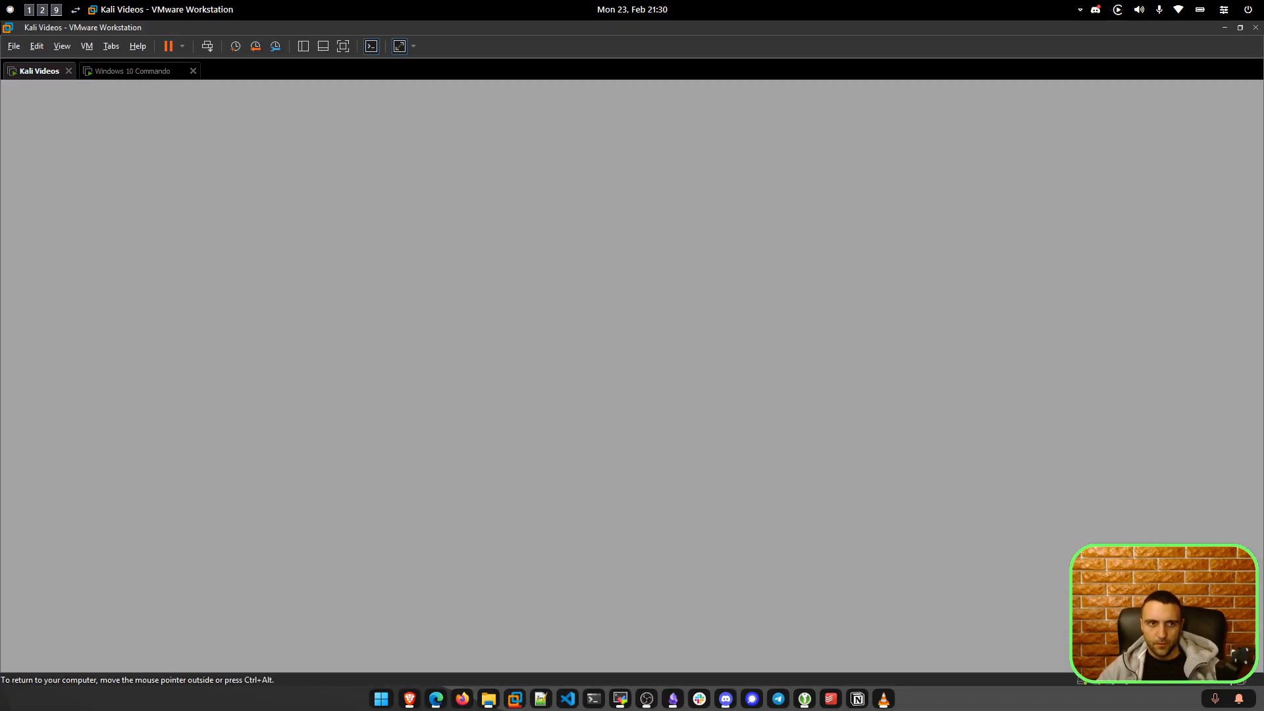
Run pfctl -d on the Firewall VM console to disable the packet filter again.
{"action": "left_click", "coordinate": [41, 11]}
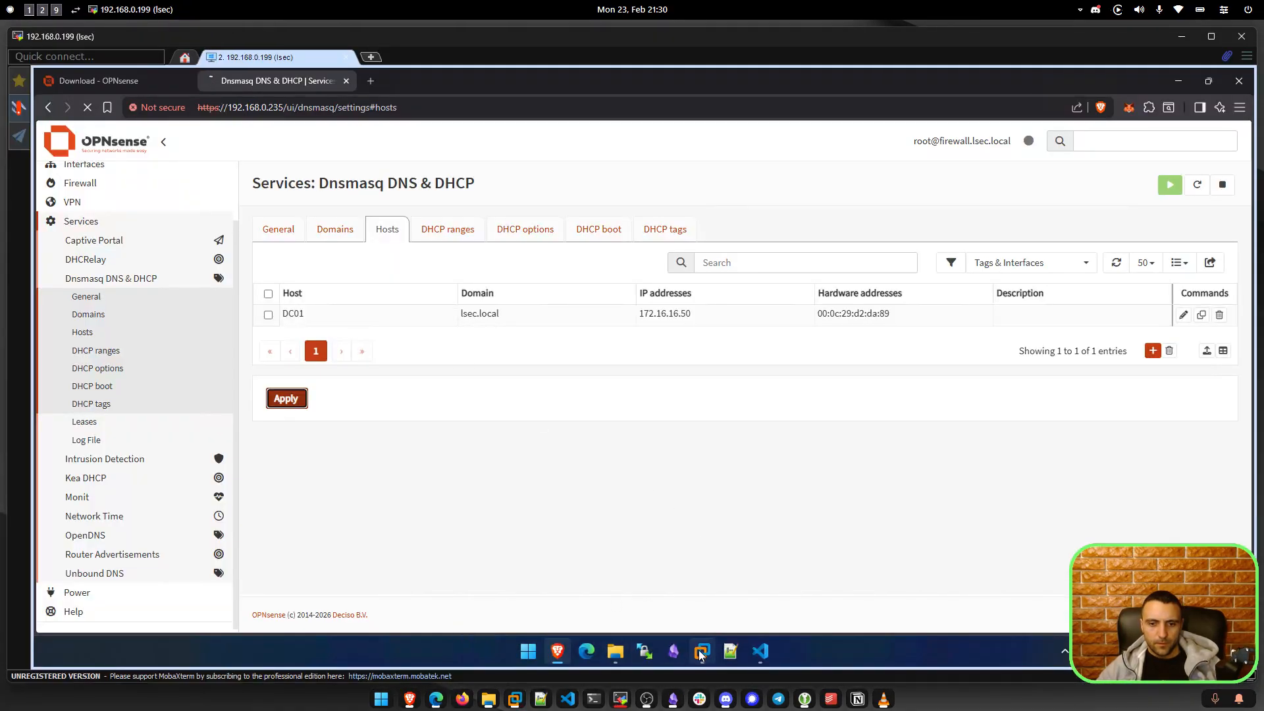
{"action": "mouse_move", "coordinate": [701, 653]}
{"action": "left_click", "coordinate": [646, 519]}
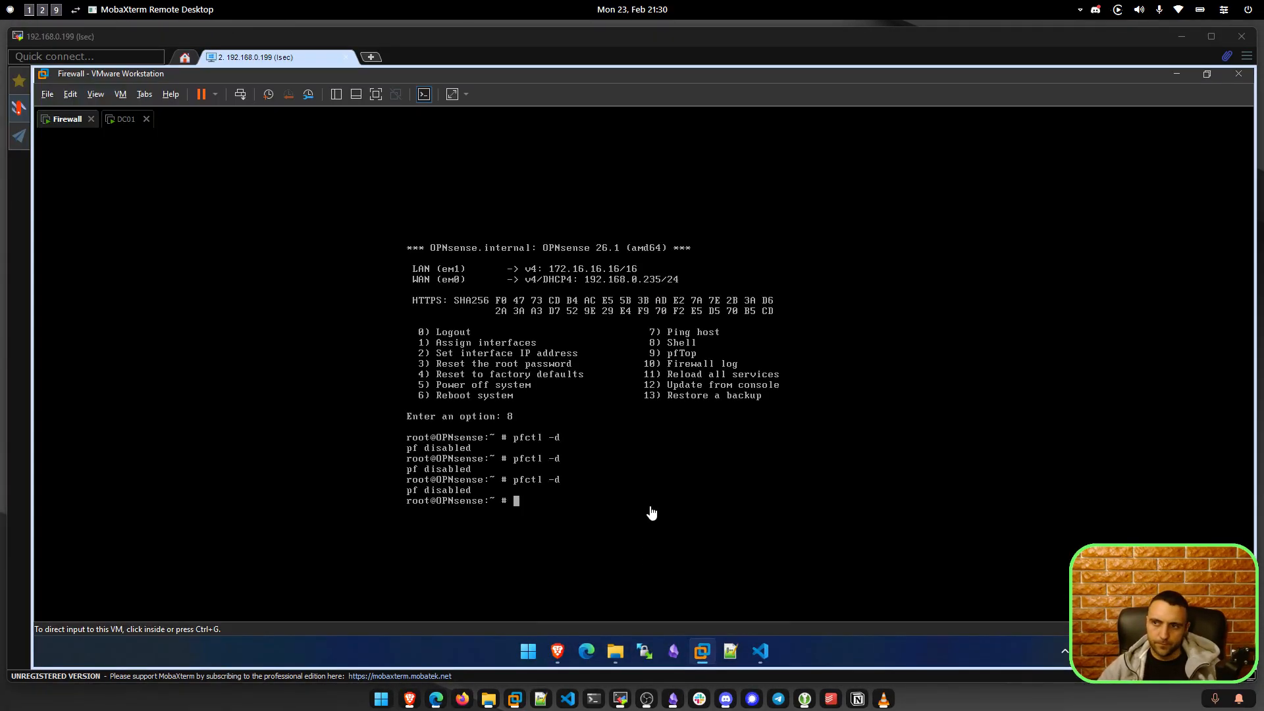
{"action": "left_click", "coordinate": [650, 508]}
{"action": "key", "text": "Return"}
{"action": "key", "text": "ctrl+alt"}
In OPNsense, go to Firewall > Rules > WAN.
{"action": "mouse_move", "coordinate": [550, 662]}
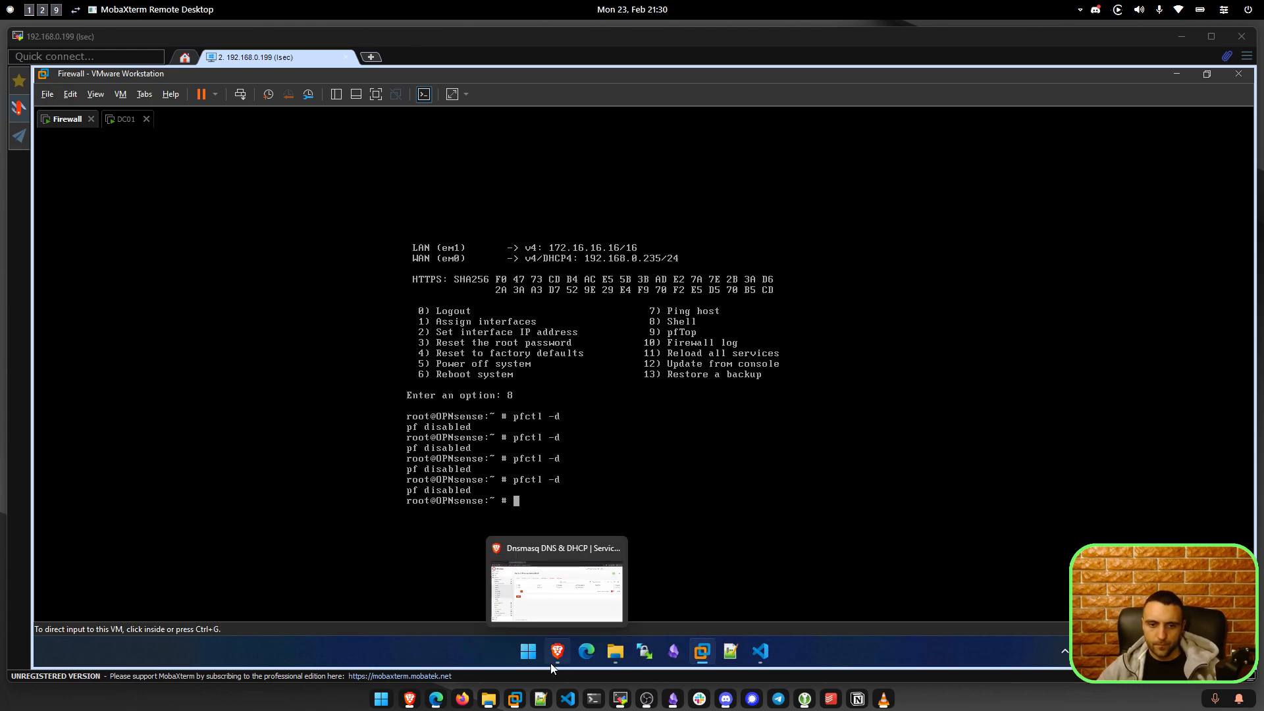
{"action": "left_click", "coordinate": [557, 579]}
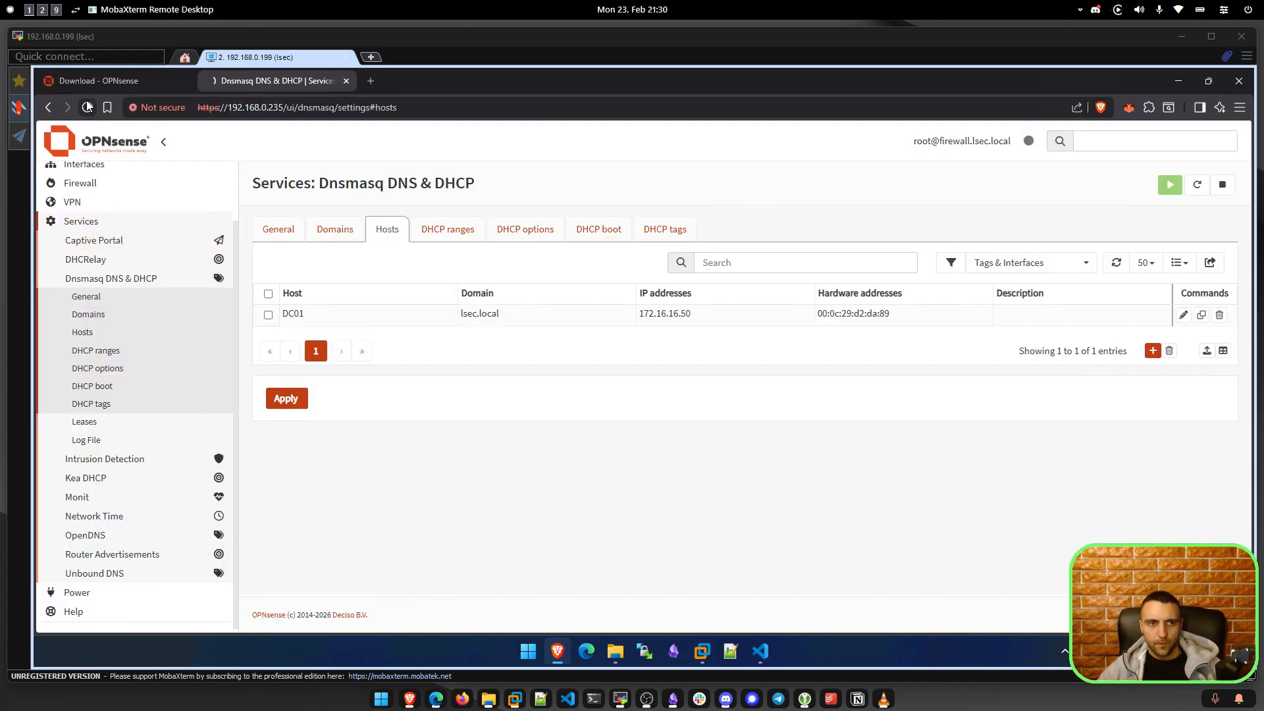
{"action": "left_click", "coordinate": [282, 230]}
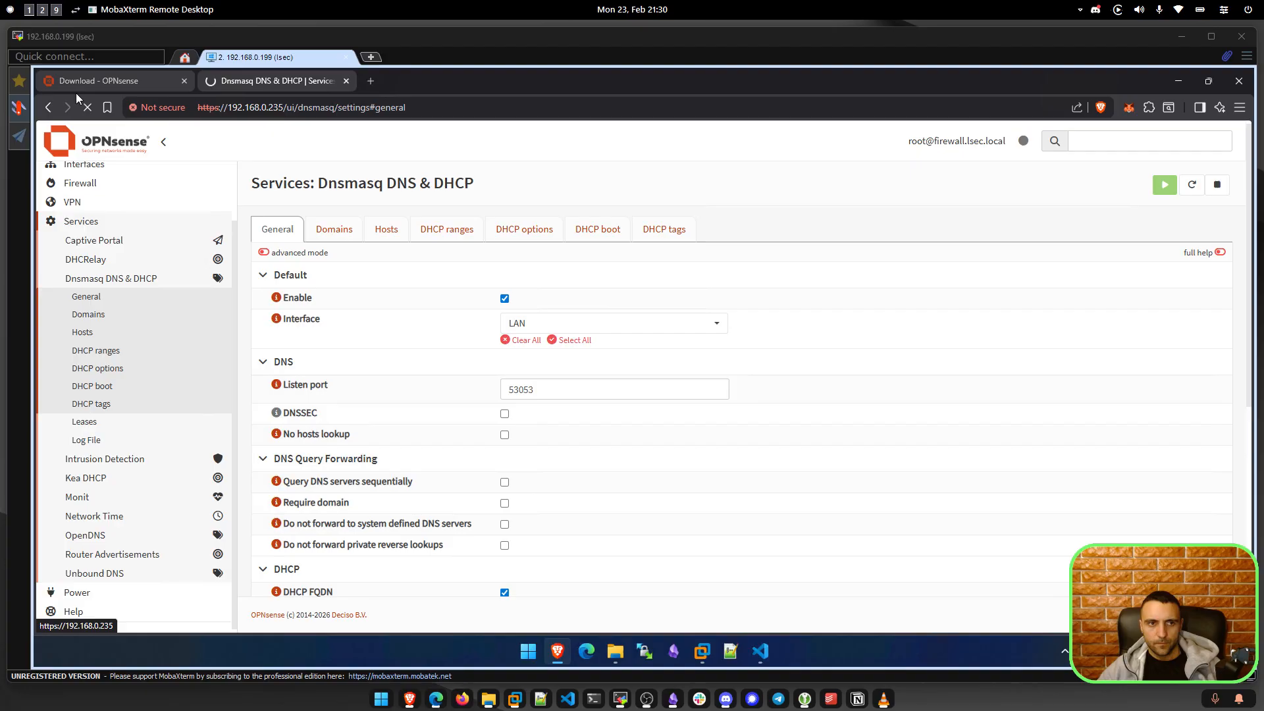
{"action": "left_click", "coordinate": [98, 208]}
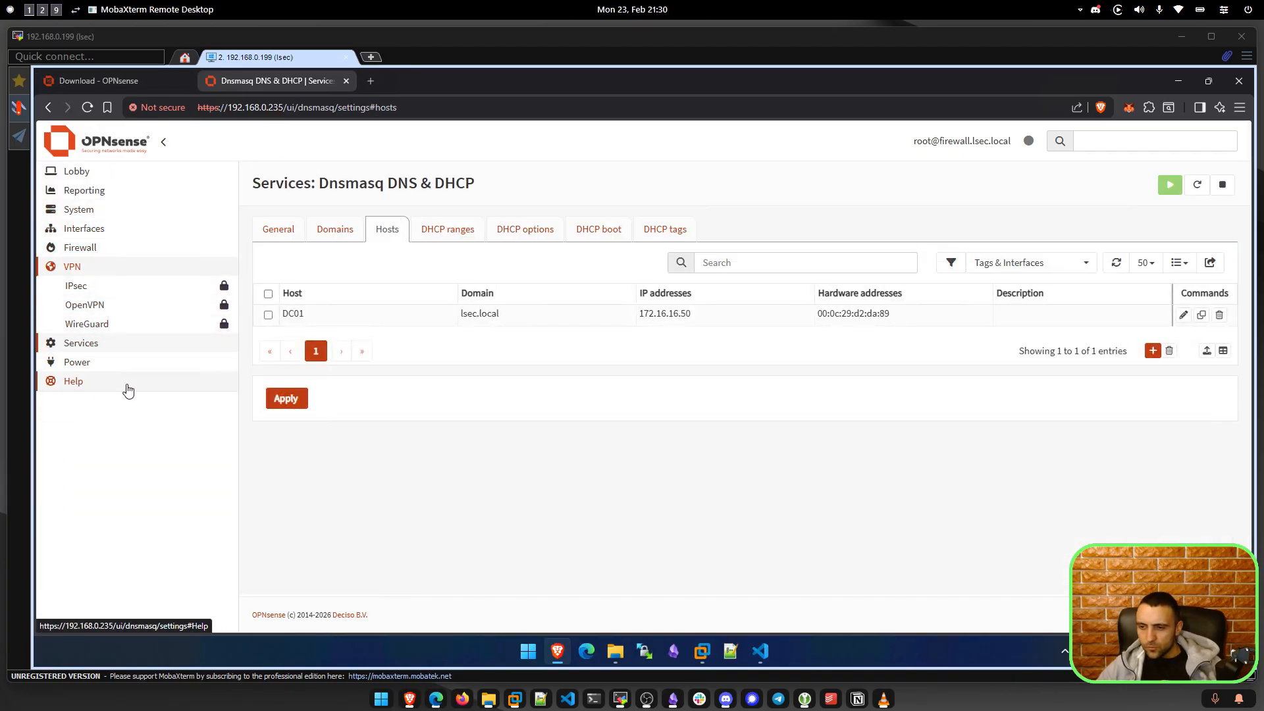
{"action": "left_click", "coordinate": [80, 247]}
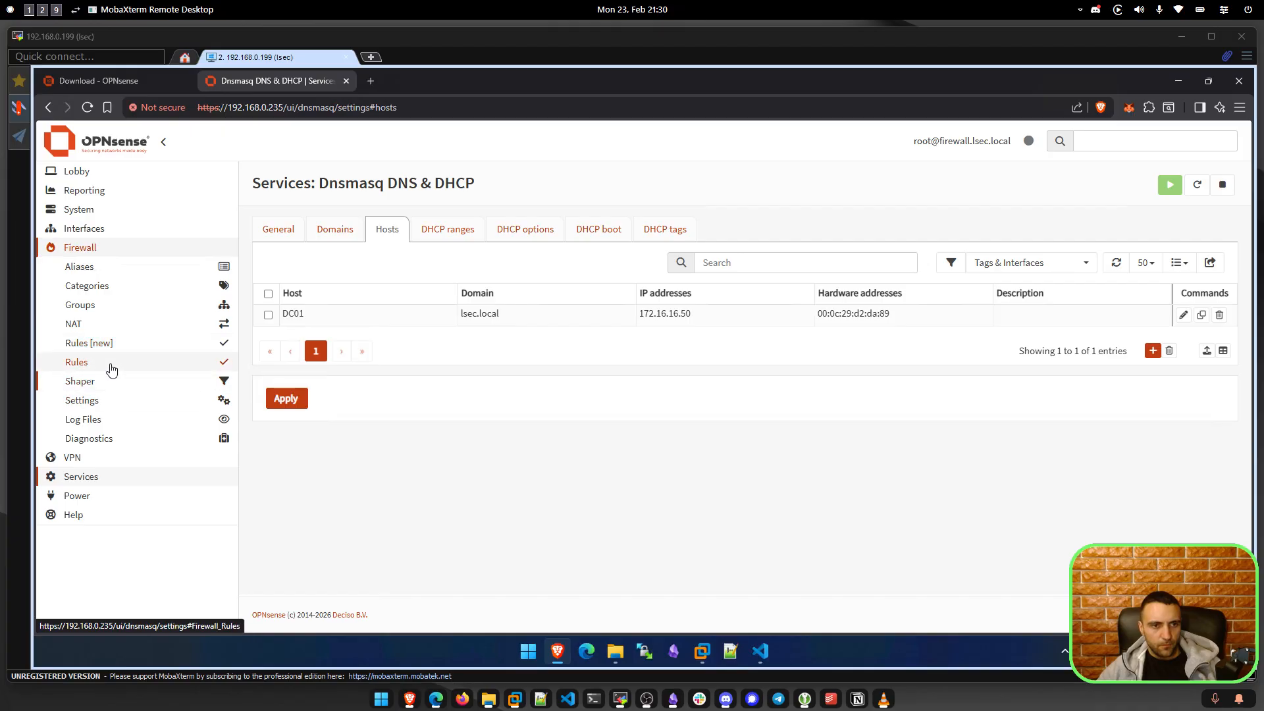
{"action": "left_click", "coordinate": [108, 363]}
{"action": "left_click", "coordinate": [112, 440]}
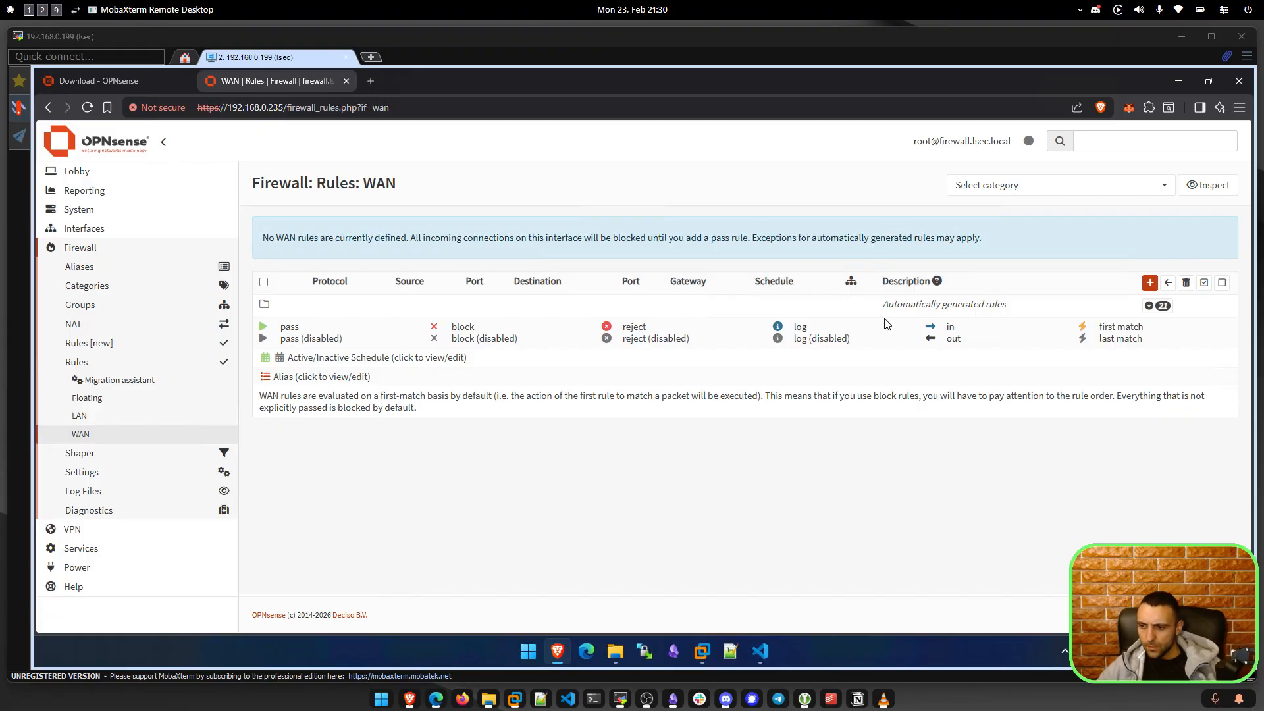
Add a new WAN rule with protocol TCP and source any.
{"action": "left_click", "coordinate": [1150, 282]}
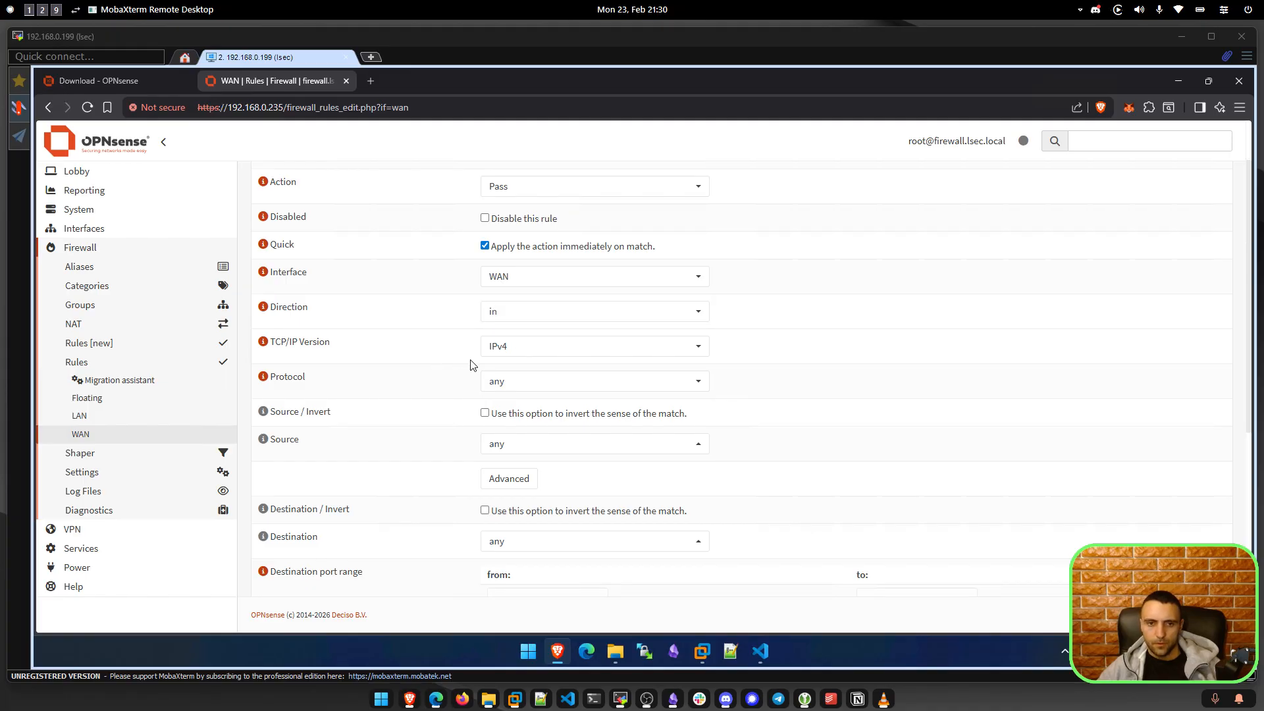
{"action": "left_click", "coordinate": [517, 381]}
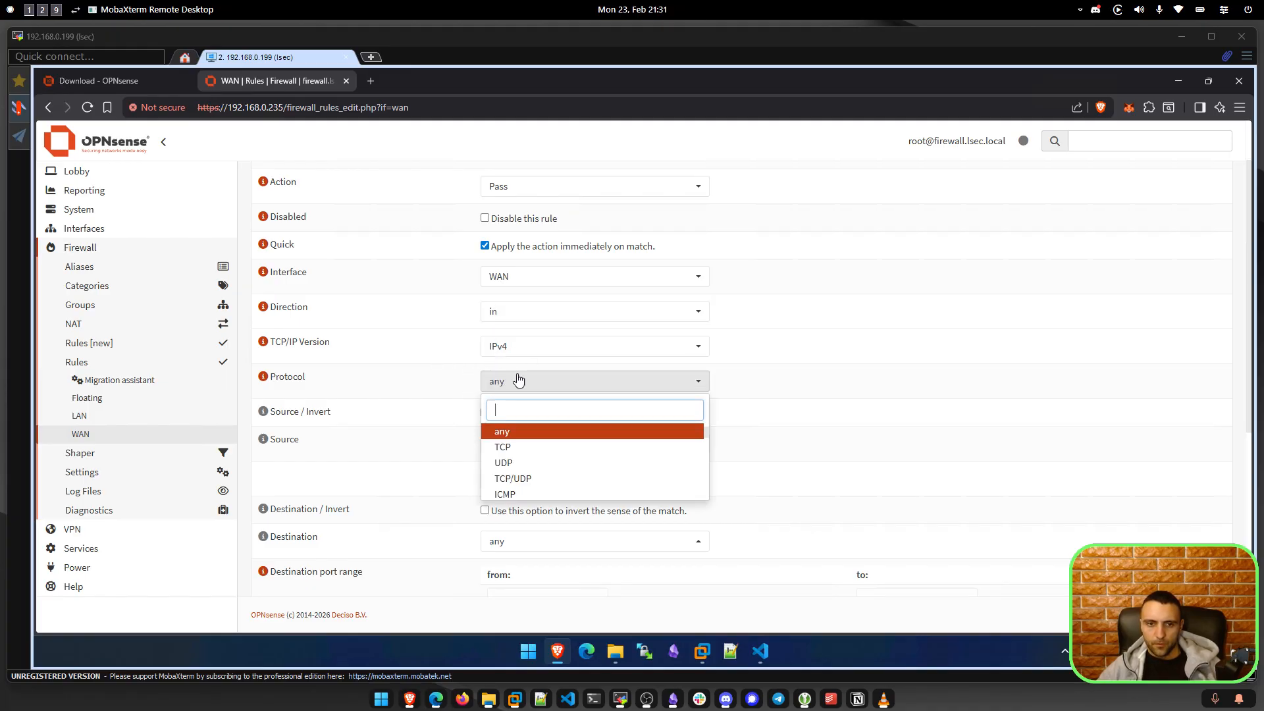
{"action": "left_click", "coordinate": [512, 447]}
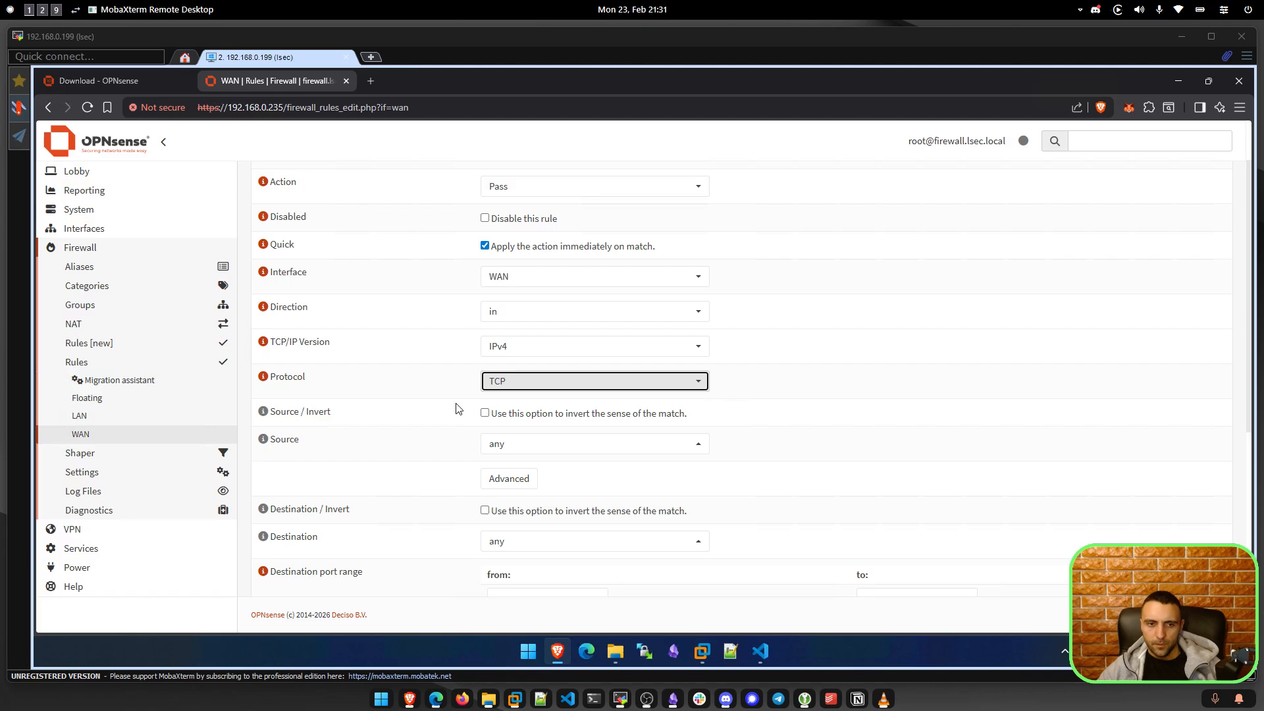
{"action": "left_click", "coordinate": [532, 446]}
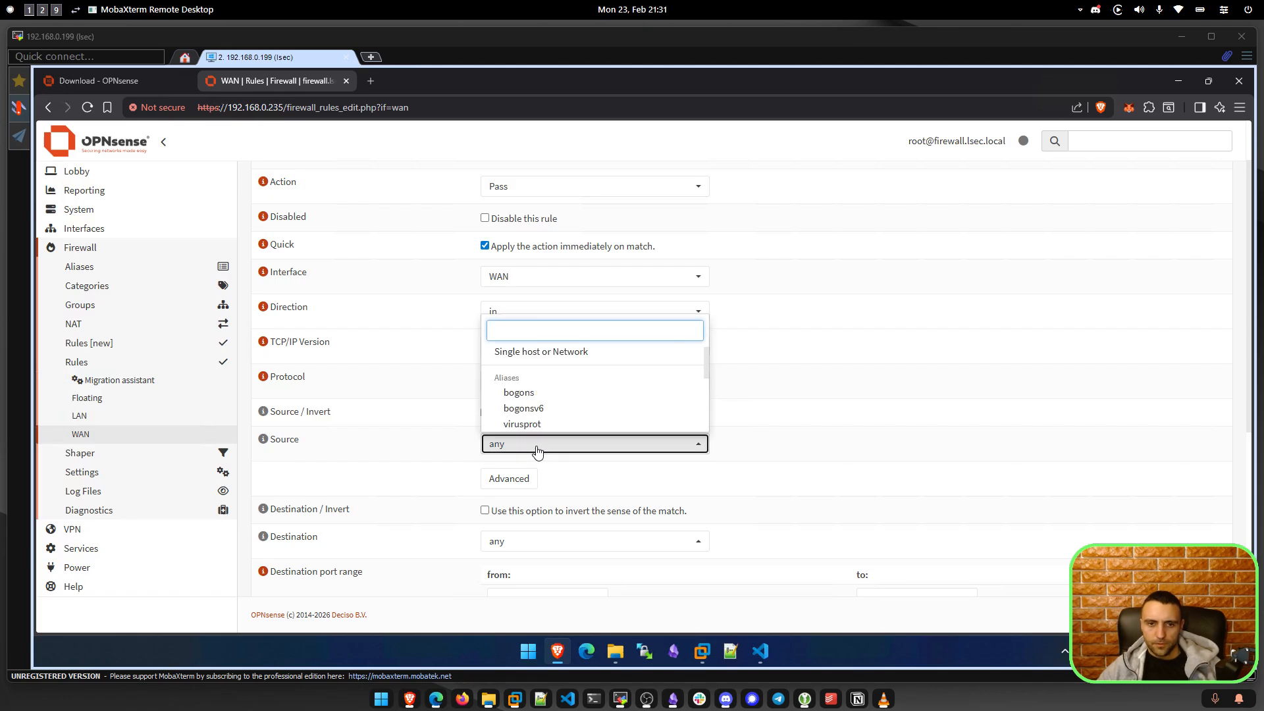
{"action": "left_click", "coordinate": [531, 446]}
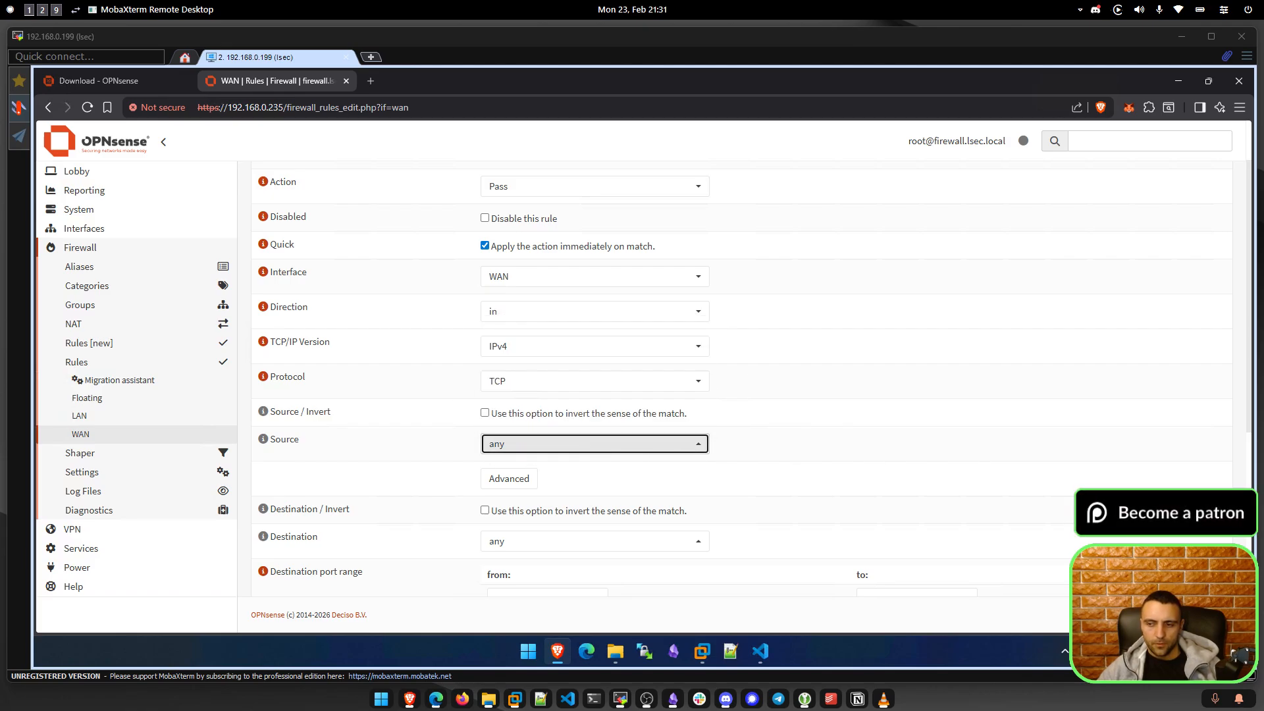
{"action": "left_click", "coordinate": [601, 446]}
{"action": "scroll", "coordinate": [527, 415], "scroll_direction": "down", "scroll_amount": 1}
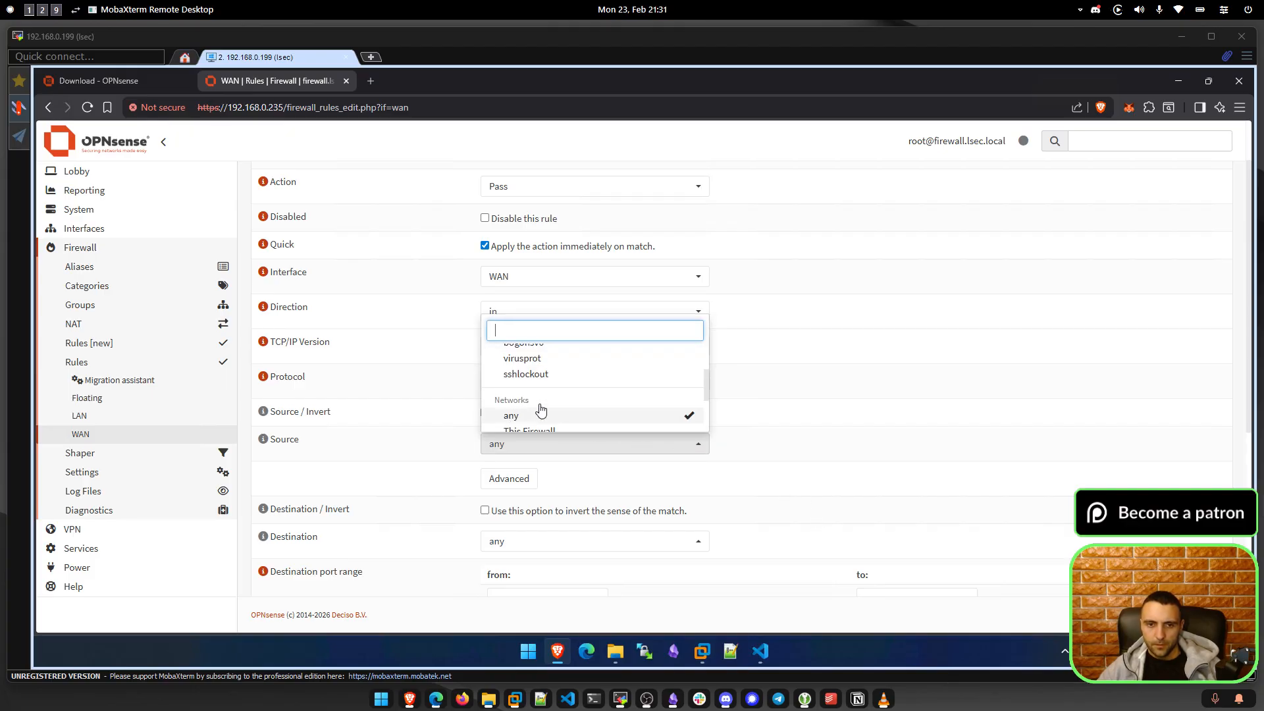
{"action": "scroll", "coordinate": [534, 392], "scroll_direction": "up", "scroll_amount": 1}
{"action": "left_click", "coordinate": [784, 407]}
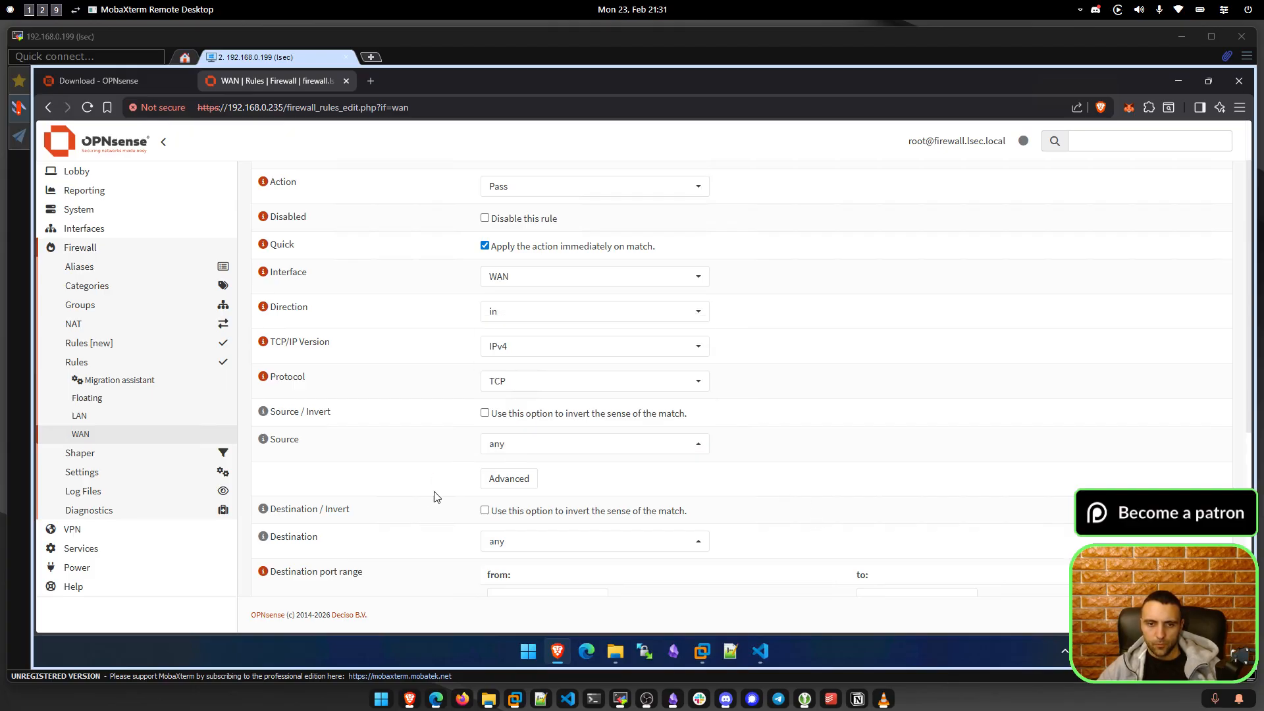
{"action": "scroll", "coordinate": [461, 490], "scroll_direction": "down", "scroll_amount": 1}
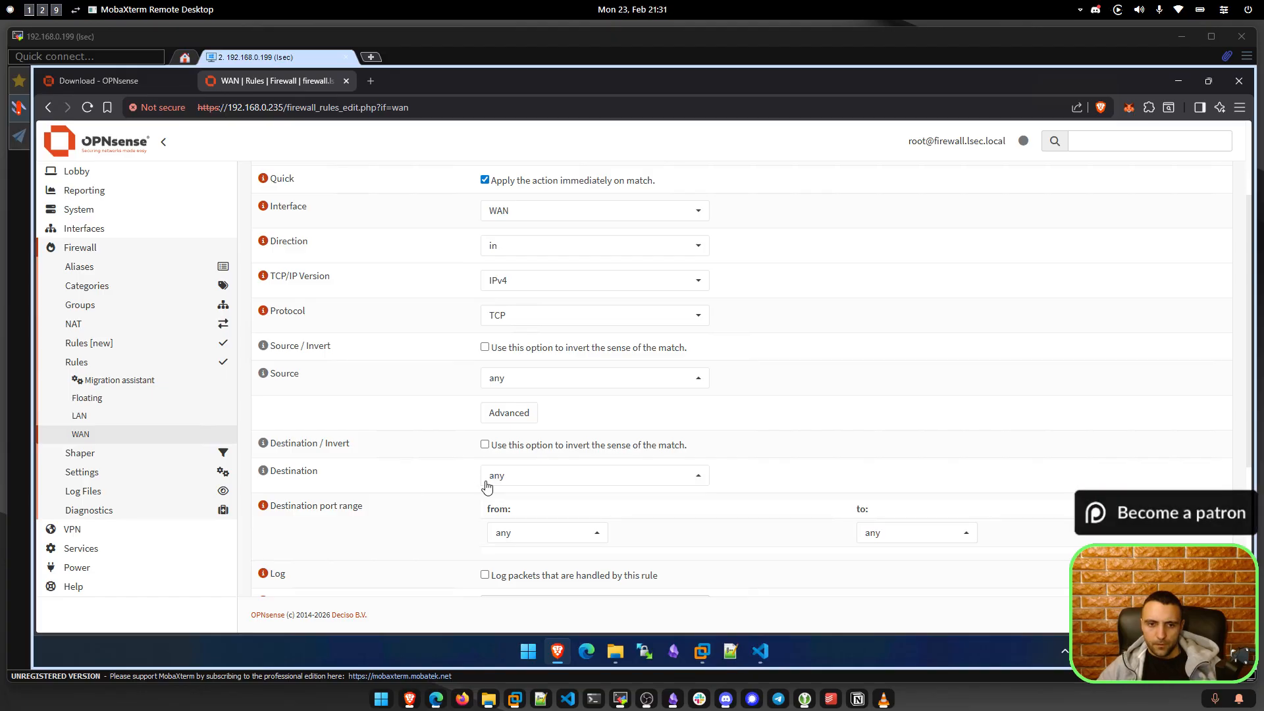
Set the rule's destination to This Firewall.
{"action": "left_click", "coordinate": [484, 485]}
{"action": "scroll", "coordinate": [540, 441], "scroll_direction": "down", "scroll_amount": 1}
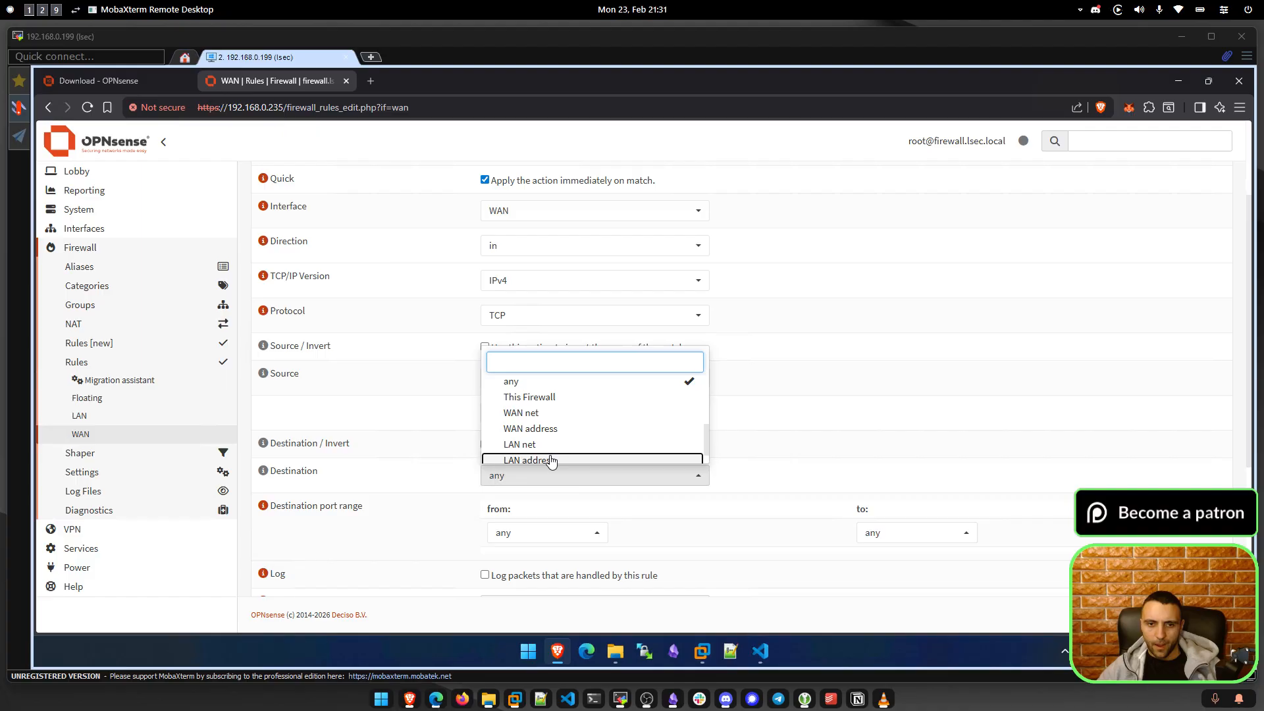
{"action": "left_click", "coordinate": [551, 459]}
{"action": "left_click", "coordinate": [549, 434]}
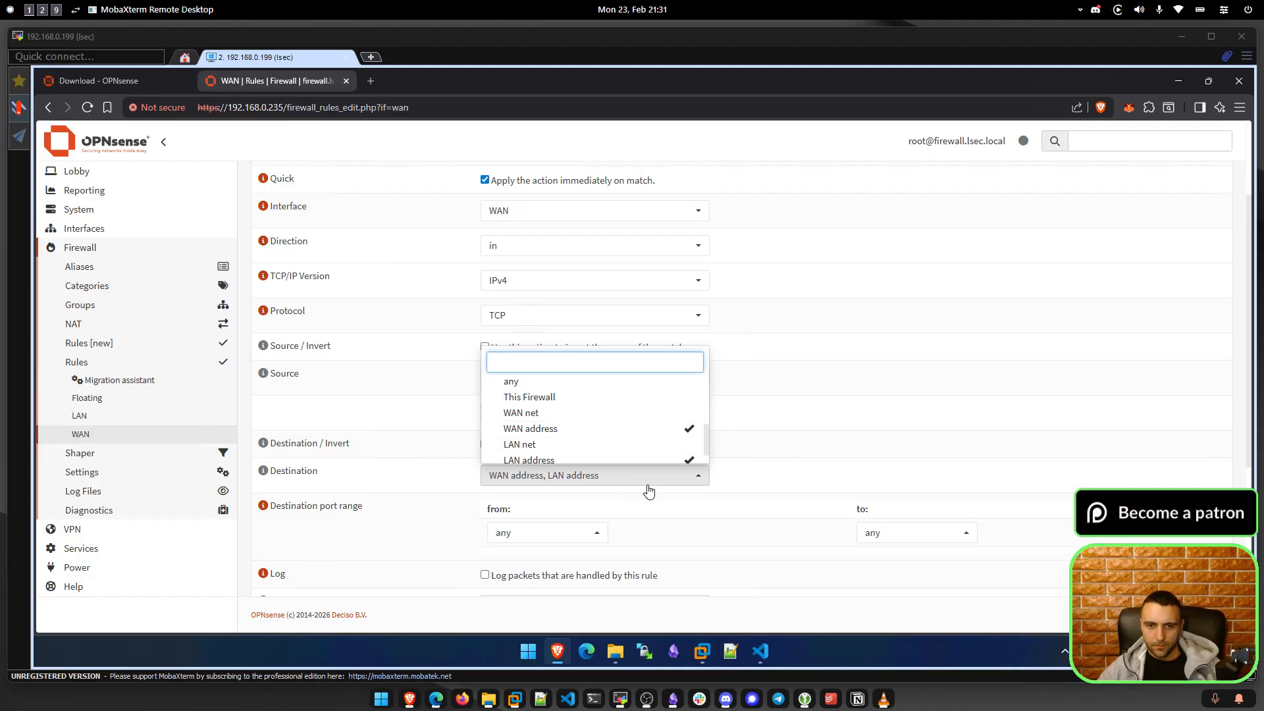
{"action": "left_click", "coordinate": [615, 461]}
{"action": "left_click", "coordinate": [559, 484]}
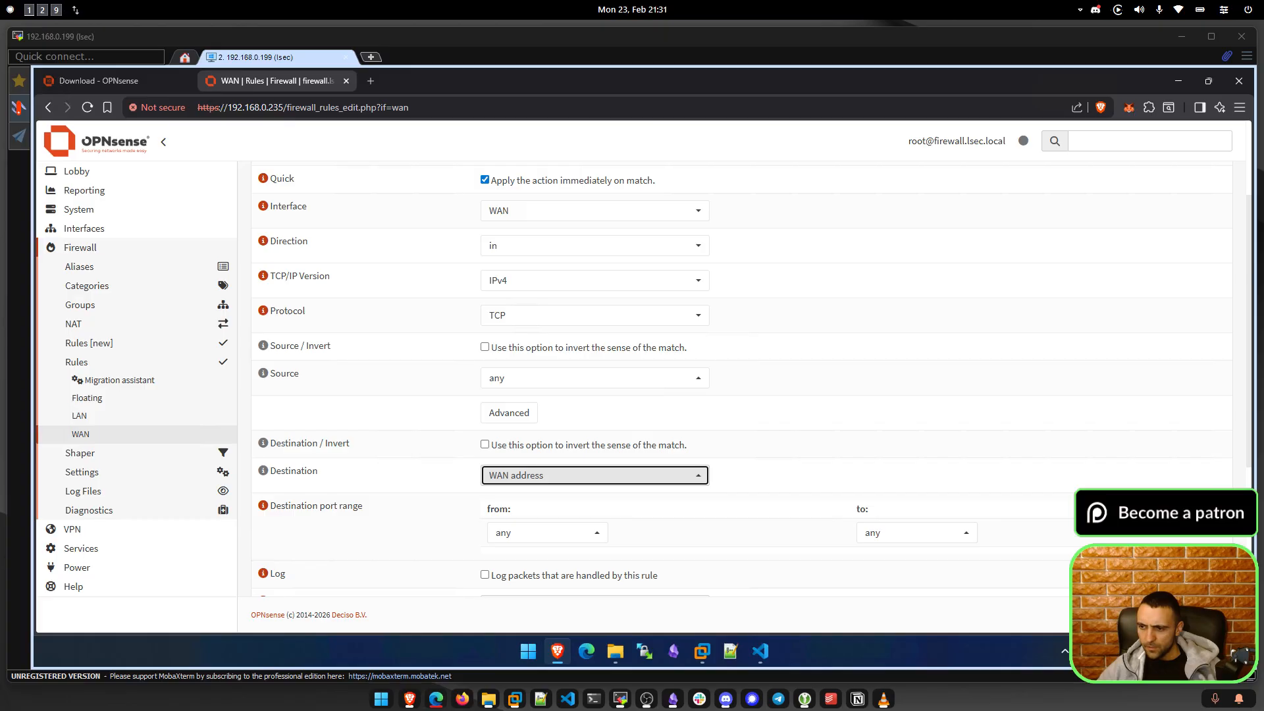
{"action": "left_click", "coordinate": [557, 483]}
{"action": "scroll", "coordinate": [591, 449], "scroll_direction": "down", "scroll_amount": 5}
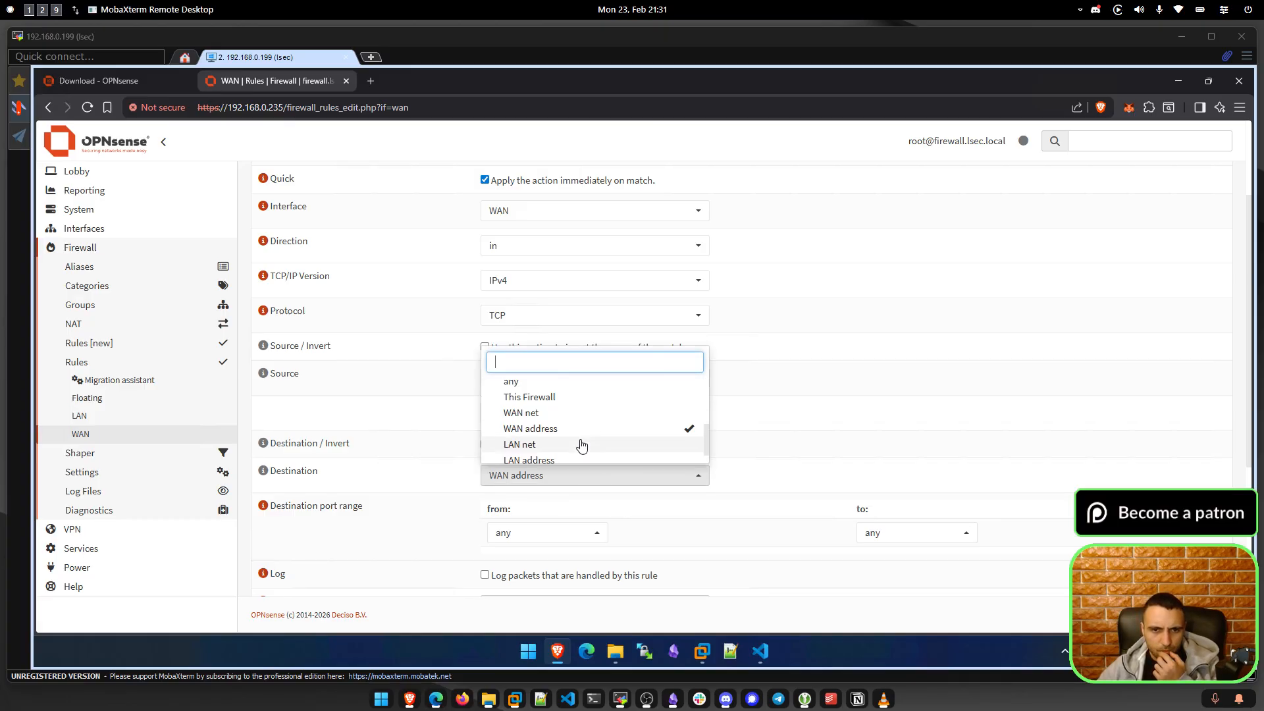
{"action": "left_click", "coordinate": [555, 397]}
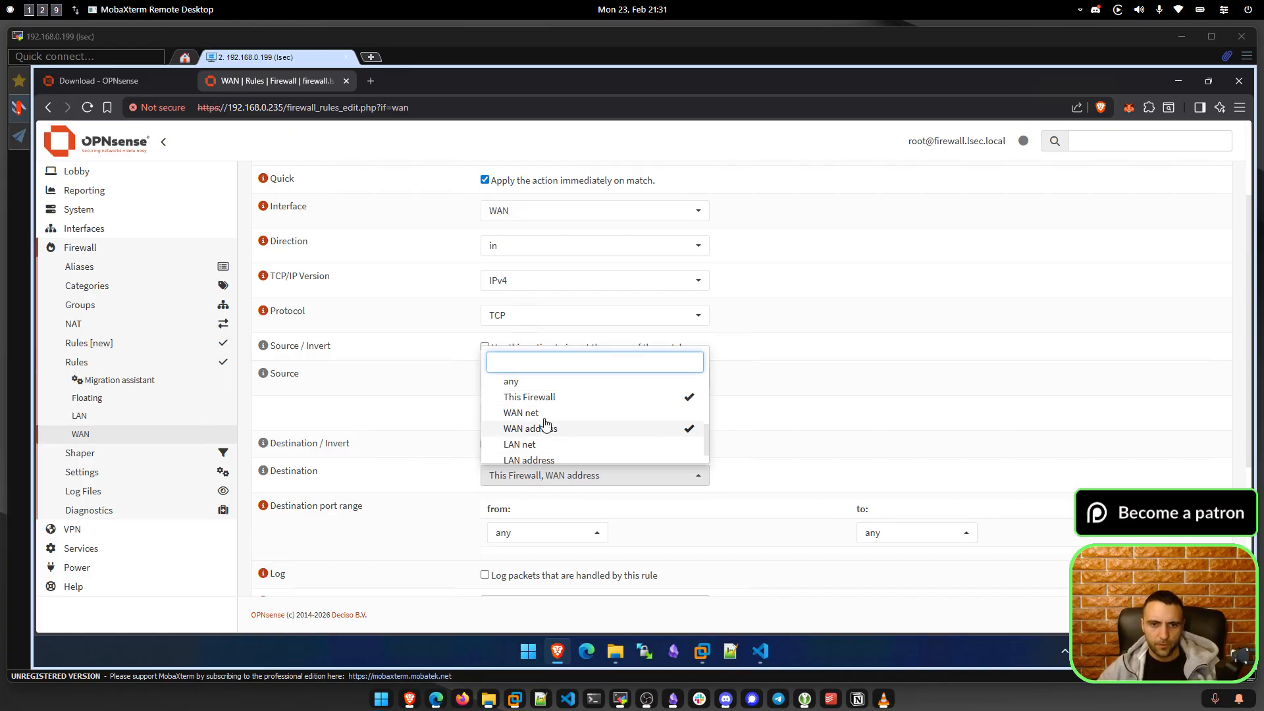
{"action": "left_click", "coordinate": [567, 430]}
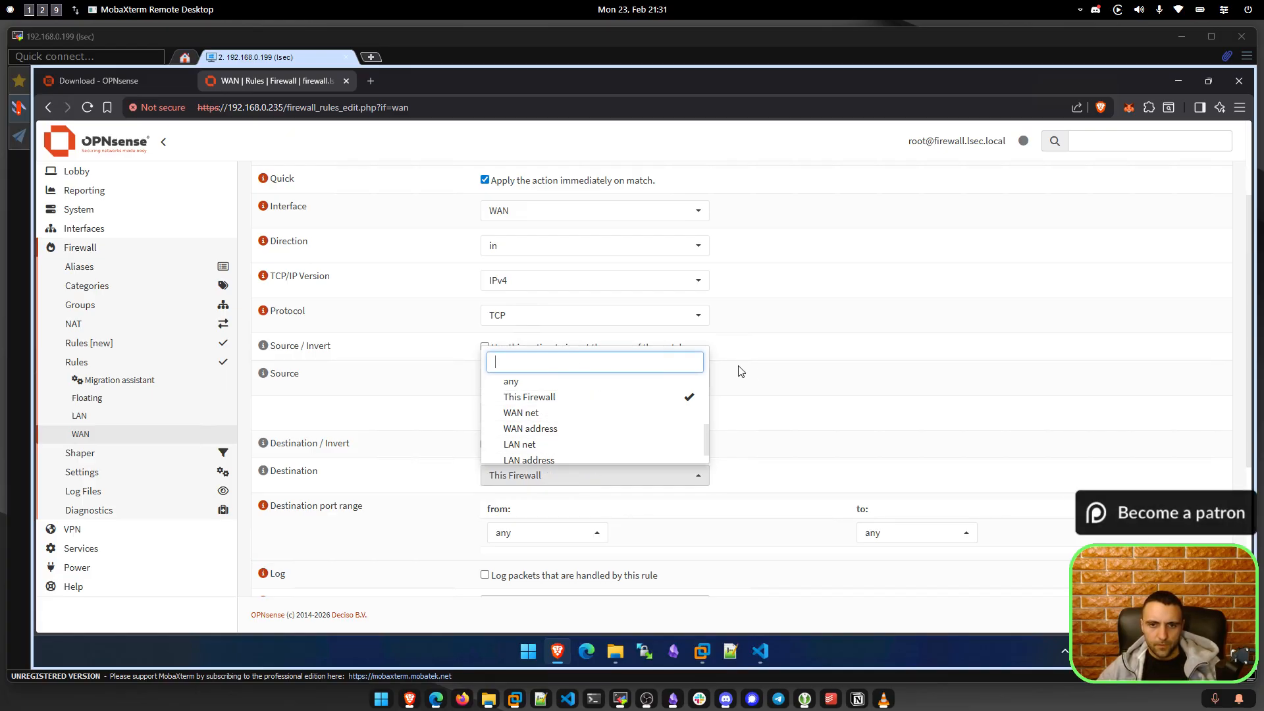
{"action": "left_click", "coordinate": [742, 372]}
{"action": "scroll", "coordinate": [389, 493], "scroll_direction": "down", "scroll_amount": 1}
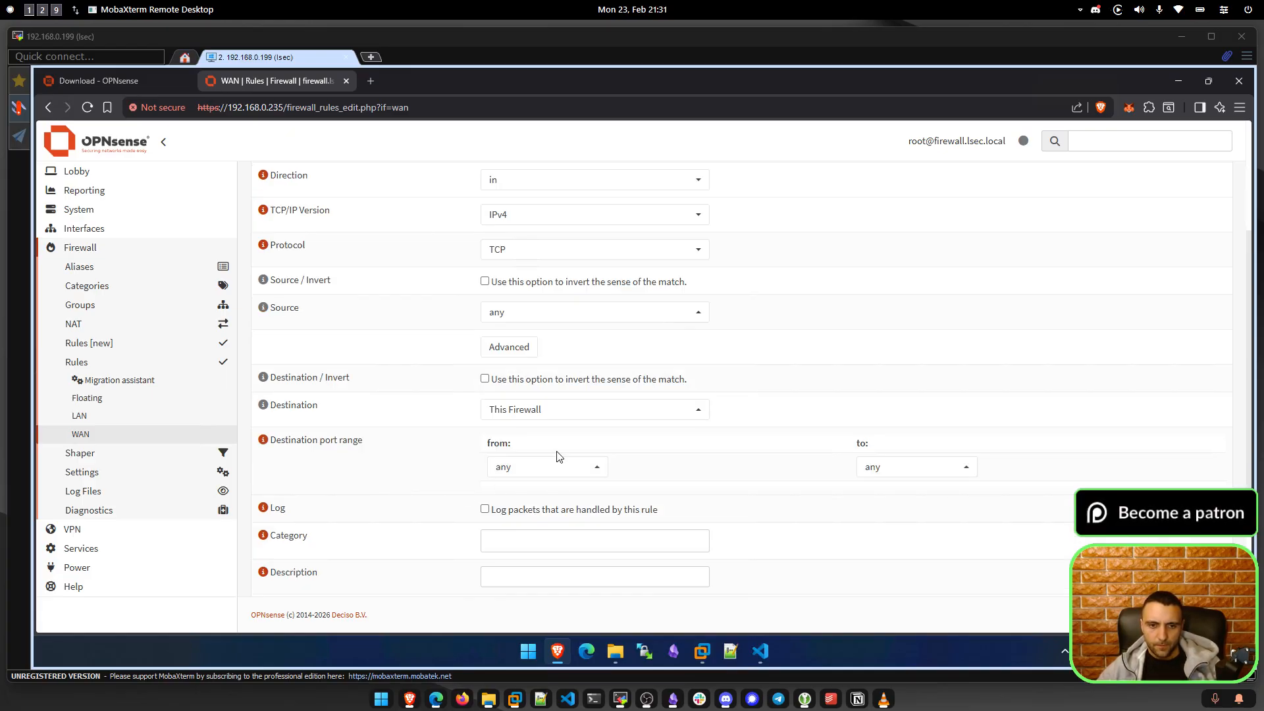
Choose HTTPS as the destination port, save the rule and apply the changes.
{"action": "left_click", "coordinate": [527, 467]}
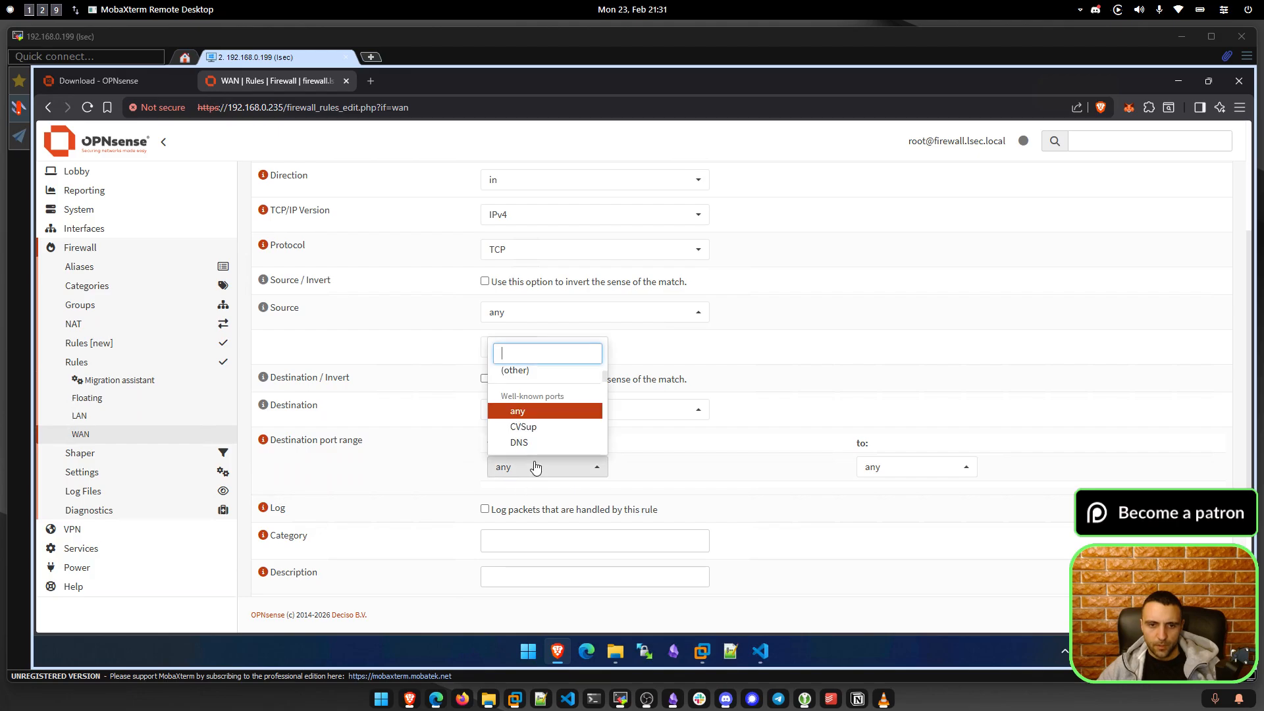
{"action": "scroll", "coordinate": [534, 421], "scroll_direction": "down", "scroll_amount": 2}
{"action": "type", "text": "https"}
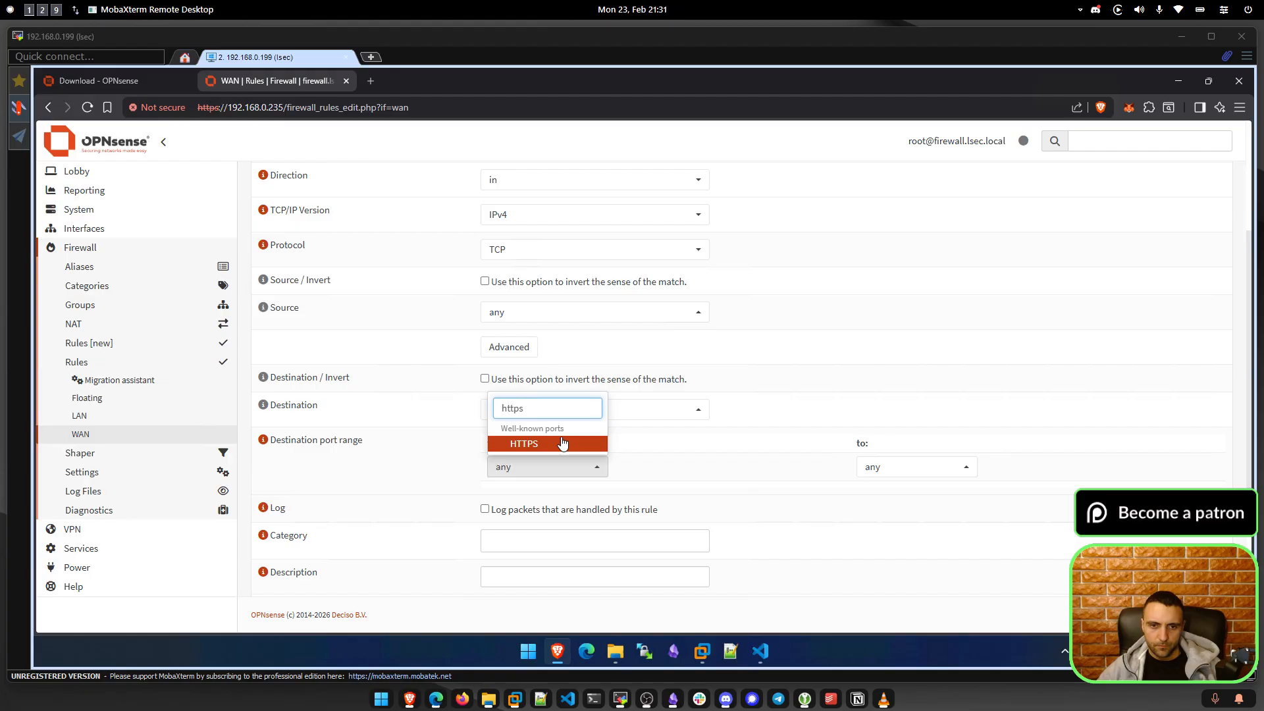
{"action": "left_click", "coordinate": [563, 443]}
{"action": "scroll", "coordinate": [435, 471], "scroll_direction": "down", "scroll_amount": 1}
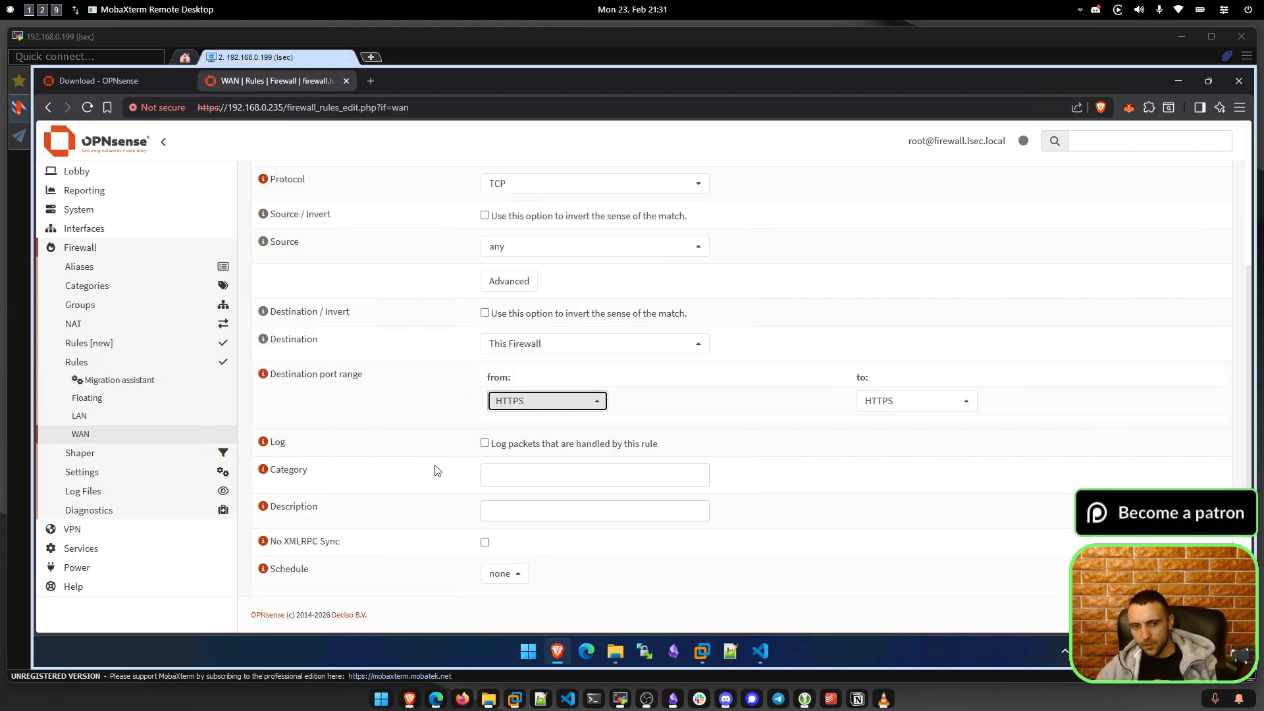
{"action": "scroll", "coordinate": [434, 470], "scroll_direction": "down", "scroll_amount": 1}
{"action": "scroll", "coordinate": [435, 470], "scroll_direction": "down", "scroll_amount": 1}
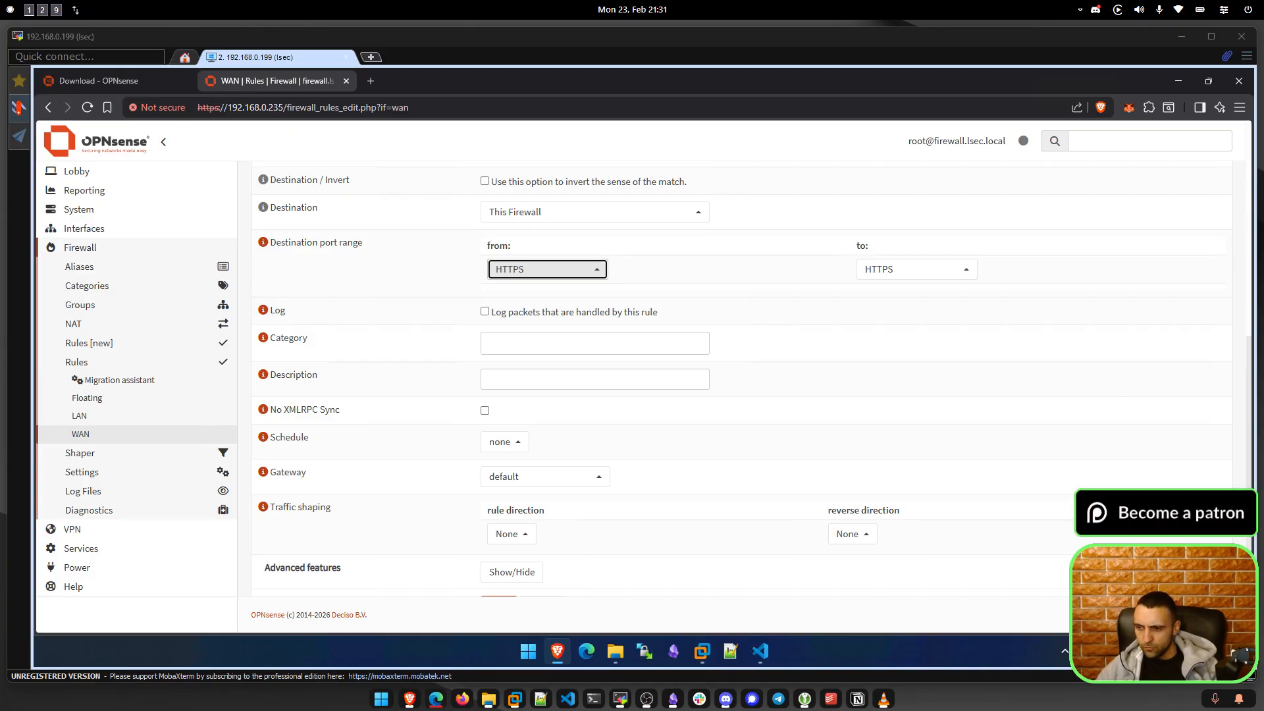
{"action": "scroll", "coordinate": [454, 474], "scroll_direction": "down", "scroll_amount": 1}
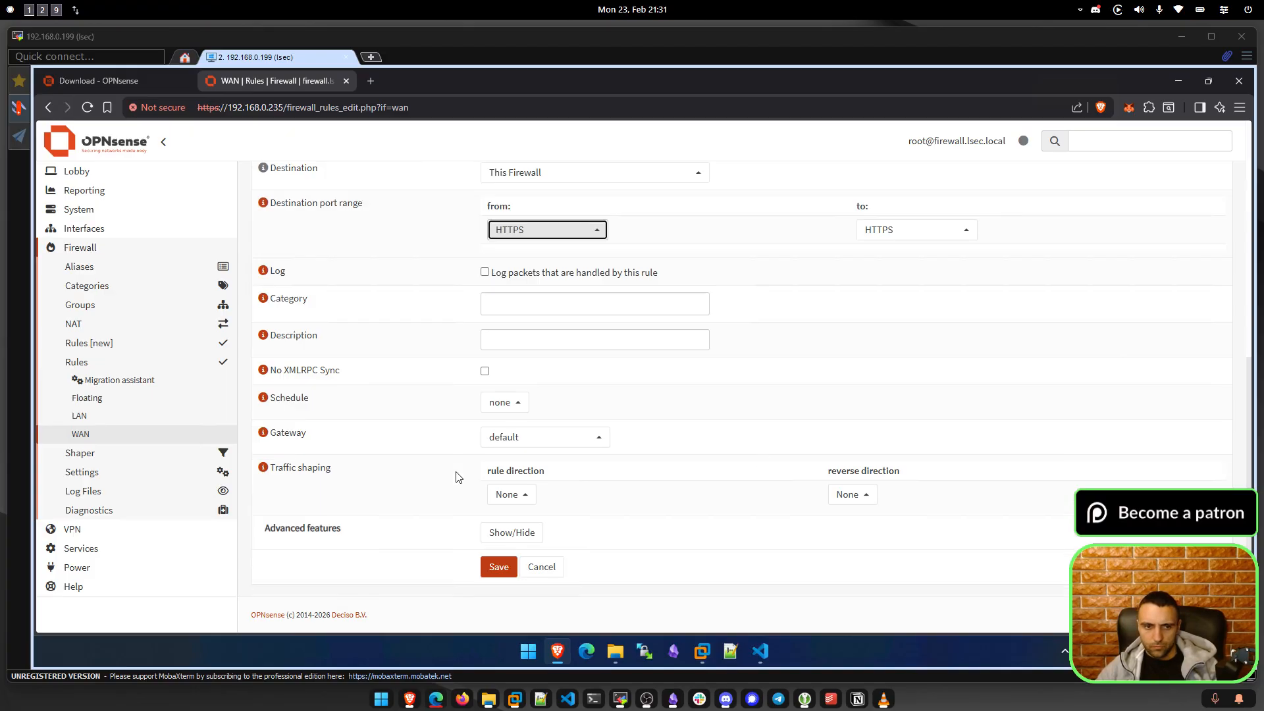
{"action": "left_click", "coordinate": [500, 564]}
{"action": "left_click", "coordinate": [1177, 253]}
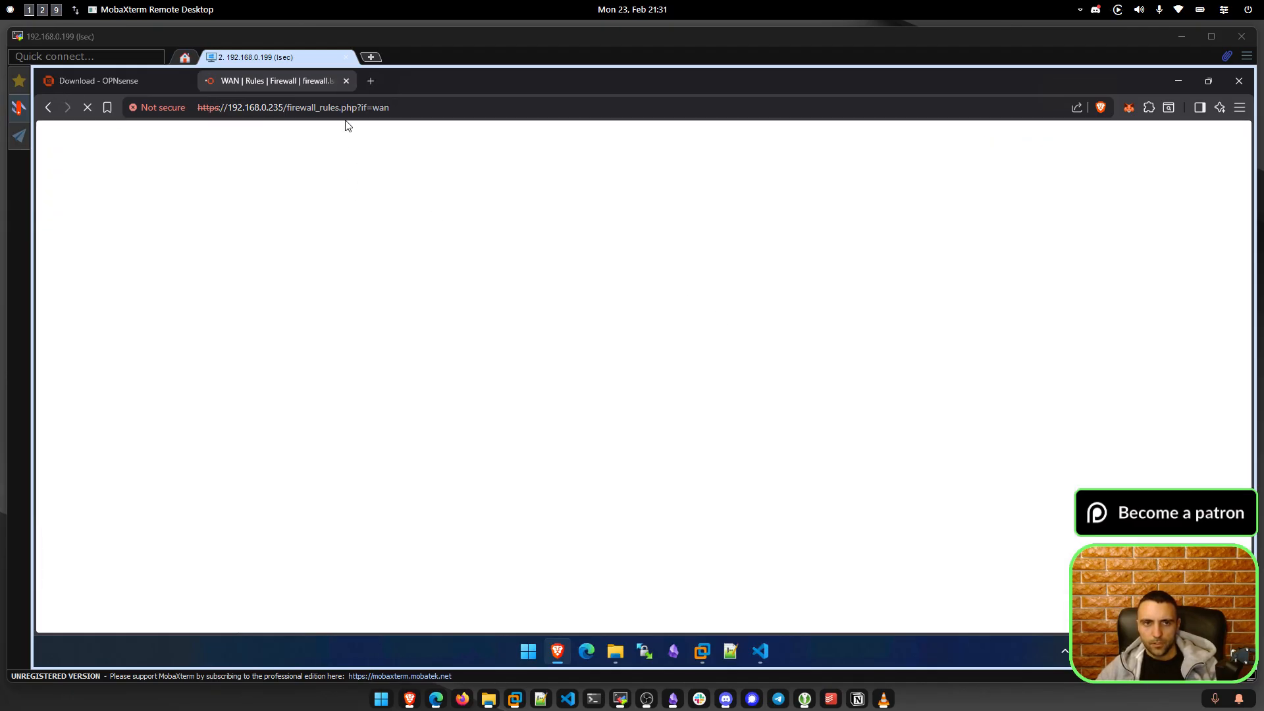
Copy the firewall's host address and load it in a new tab.
{"action": "left_click", "coordinate": [342, 109]}
{"action": "left_click", "coordinate": [284, 109]}
{"action": "left_click_drag", "start_coordinate": [285, 109], "coordinate": [199, 115]}
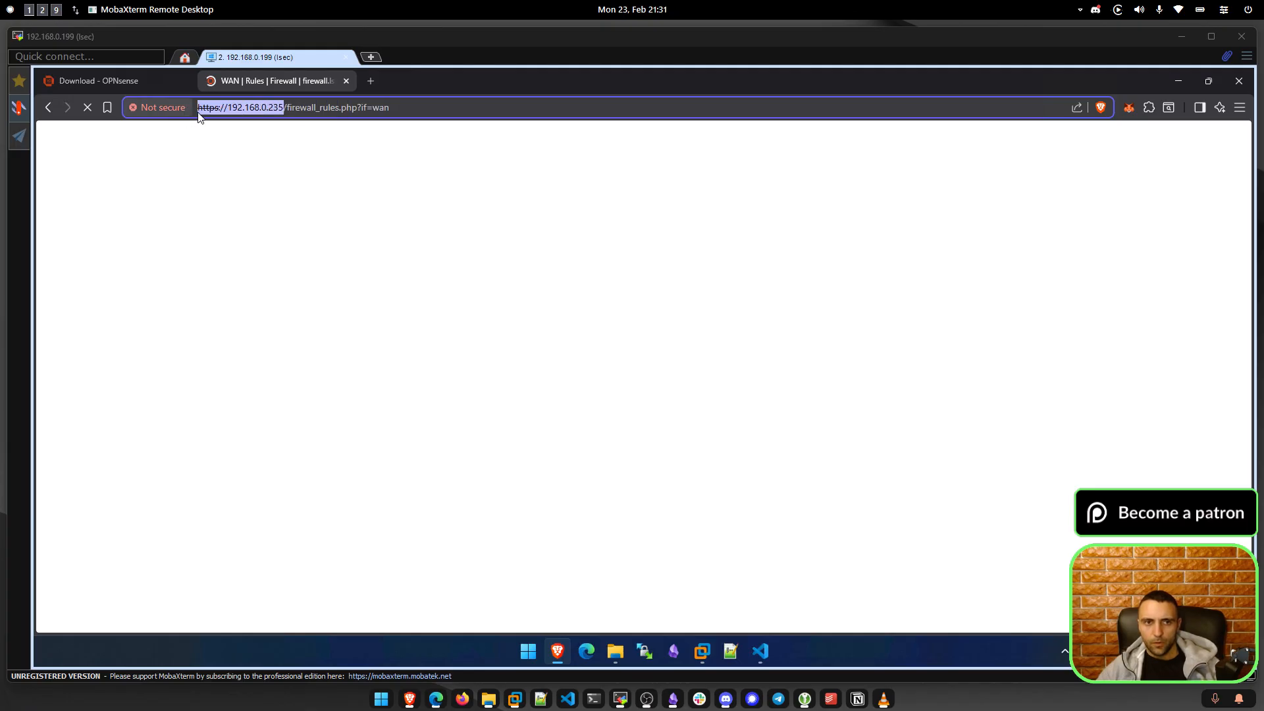
{"action": "key", "text": "ctrl+c"}
{"action": "key", "text": "ctrl+t"}
{"action": "key", "text": "ctrl+v"}
{"action": "key", "text": "Return"}
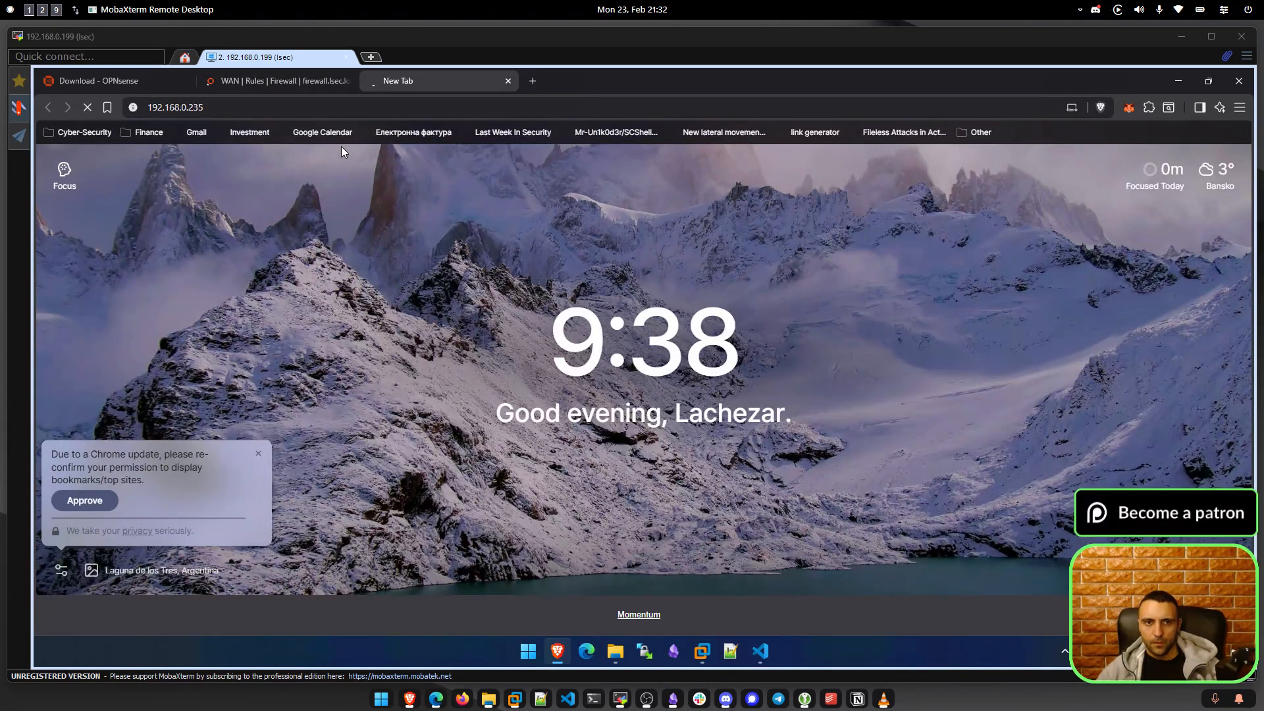
Open the WAN rules page address in another new tab and return to the WAN rules tab.
{"action": "left_click", "coordinate": [271, 81]}
{"action": "left_click", "coordinate": [270, 107]}
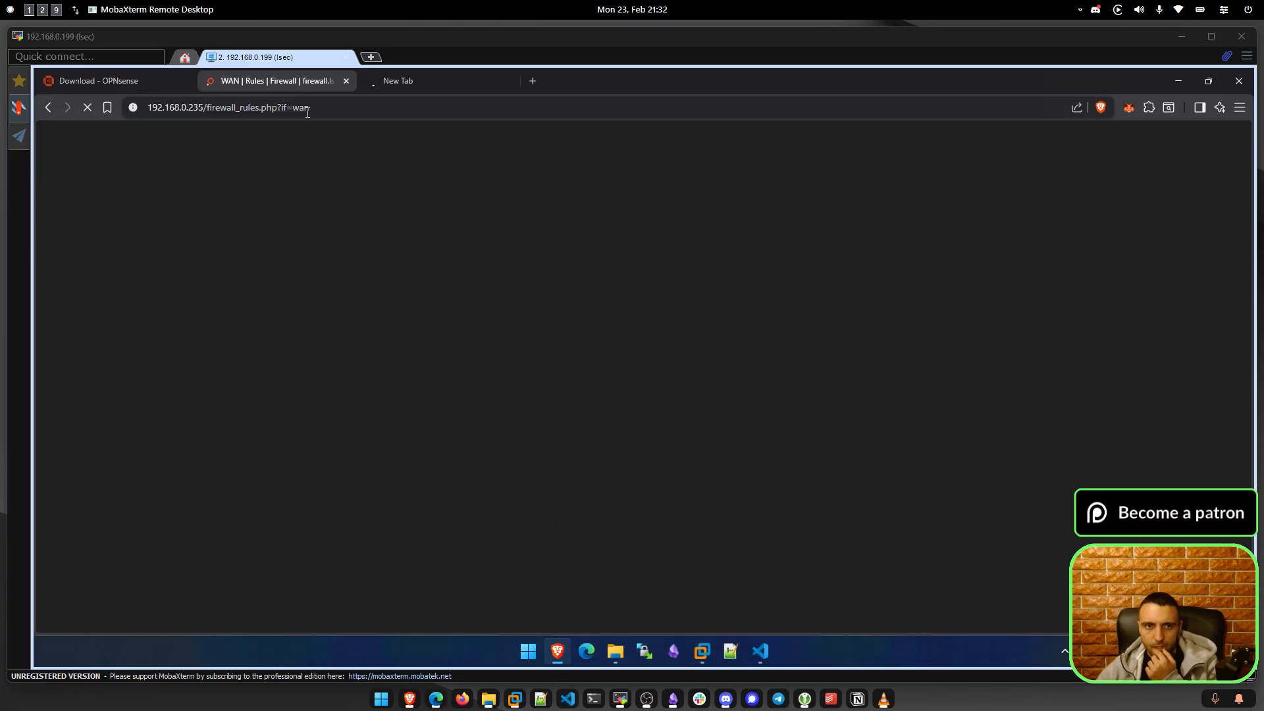
{"action": "left_click", "coordinate": [389, 81]}
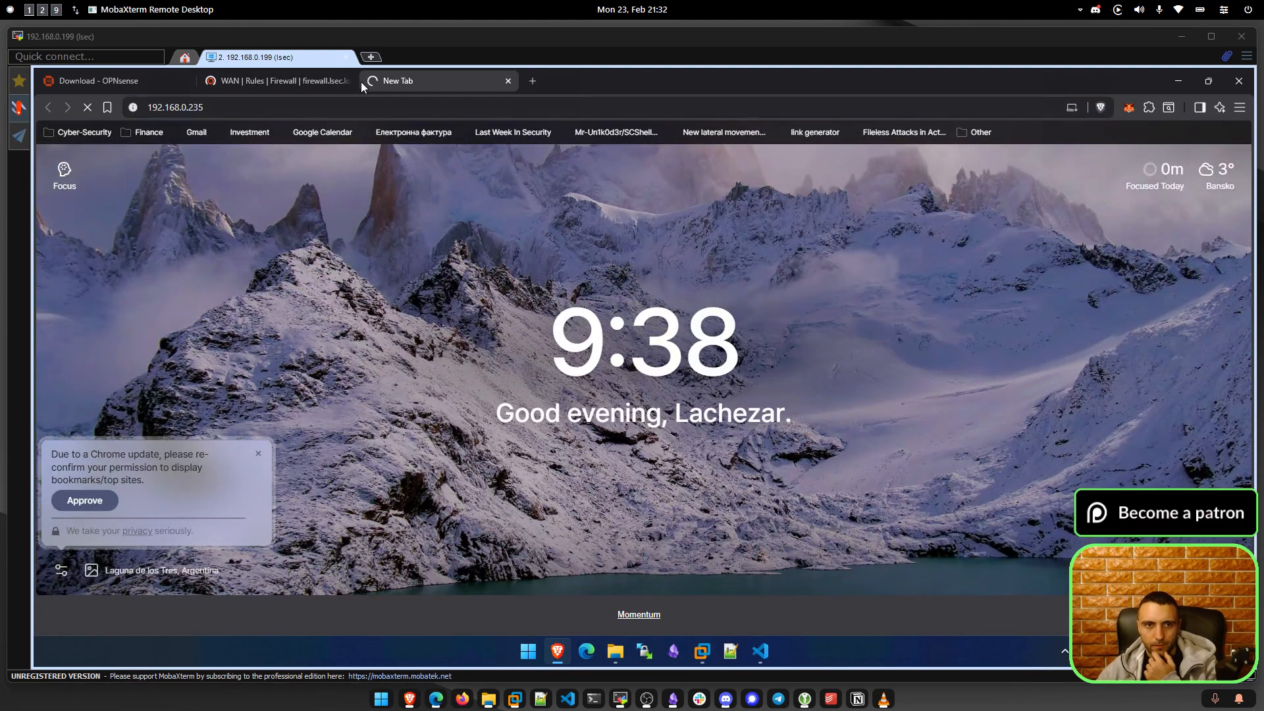
{"action": "left_click", "coordinate": [275, 89]}
{"action": "left_click", "coordinate": [212, 108]}
{"action": "key", "text": "ctrl+c"}
{"action": "key", "text": "ctrl+t"}
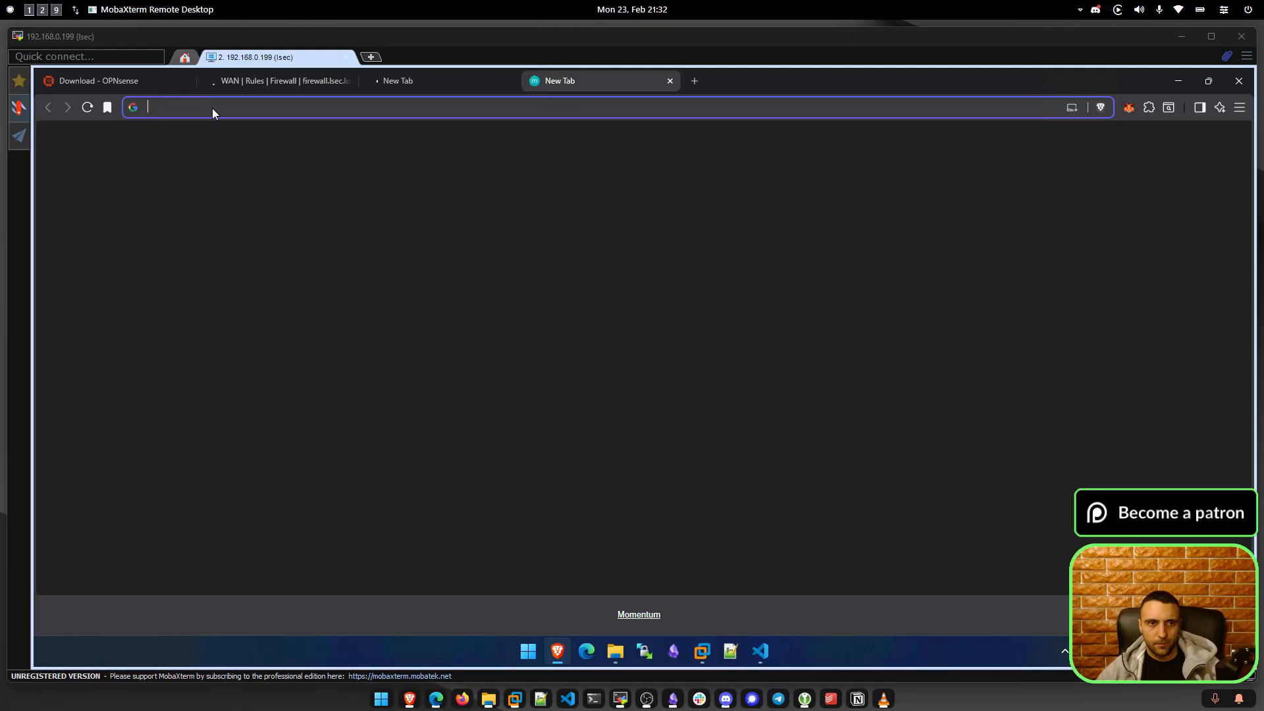
{"action": "key", "text": "ctrl+v"}
{"action": "key", "text": "Return"}
{"action": "left_click", "coordinate": [240, 82]}
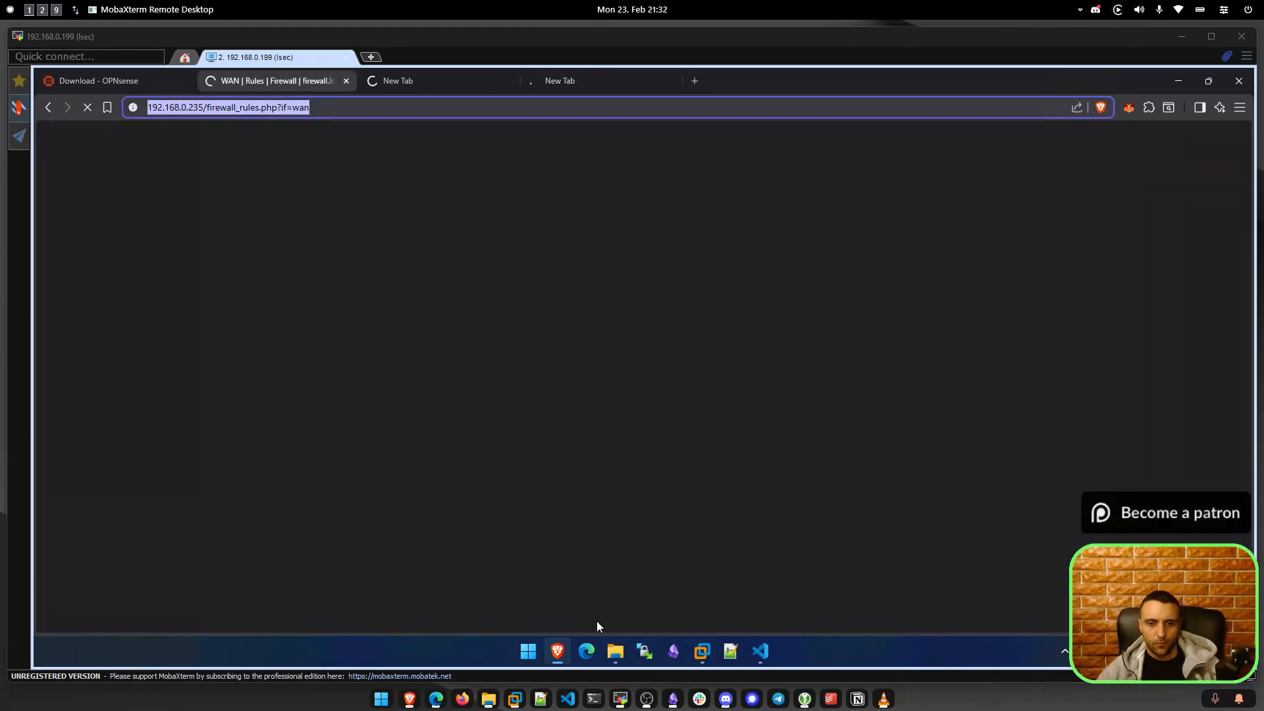
Check the Firewall VM console, then return to the WAN rules list in Brave.
{"action": "mouse_move", "coordinate": [699, 655]}
{"action": "left_click", "coordinate": [583, 560]}
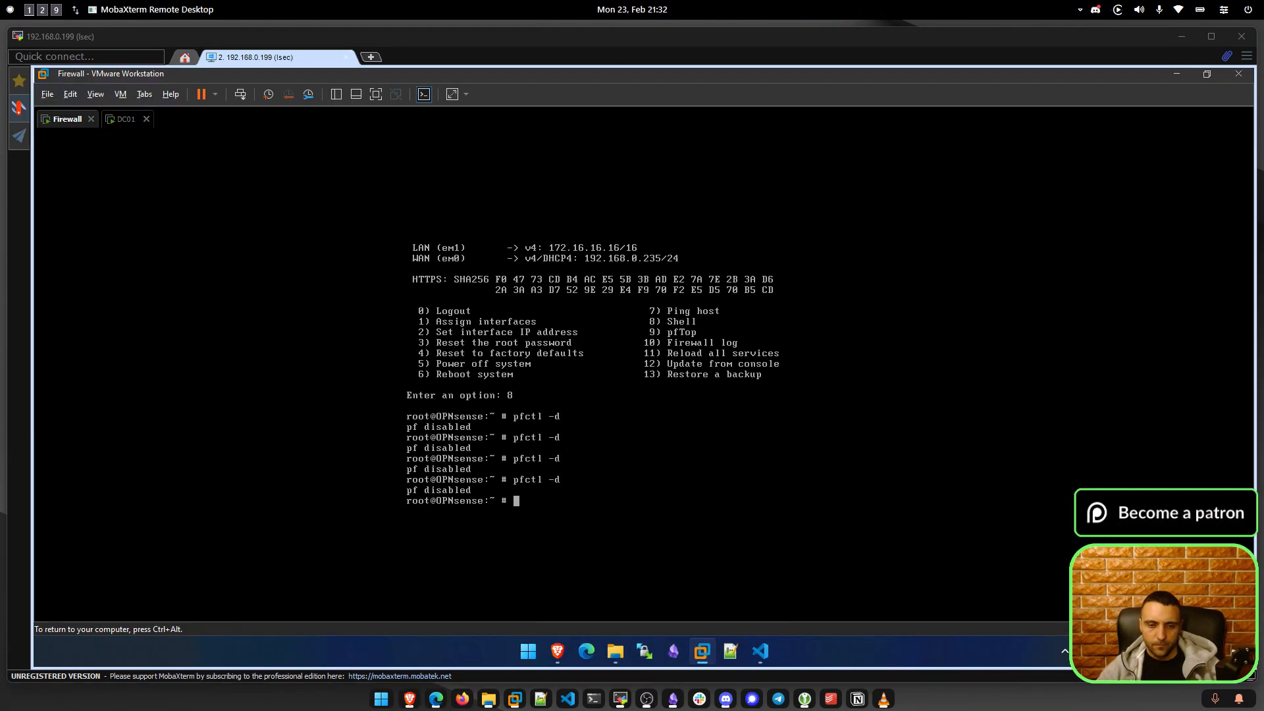
{"action": "key", "text": "ctrl+alt"}
{"action": "left_click", "coordinate": [555, 653]}
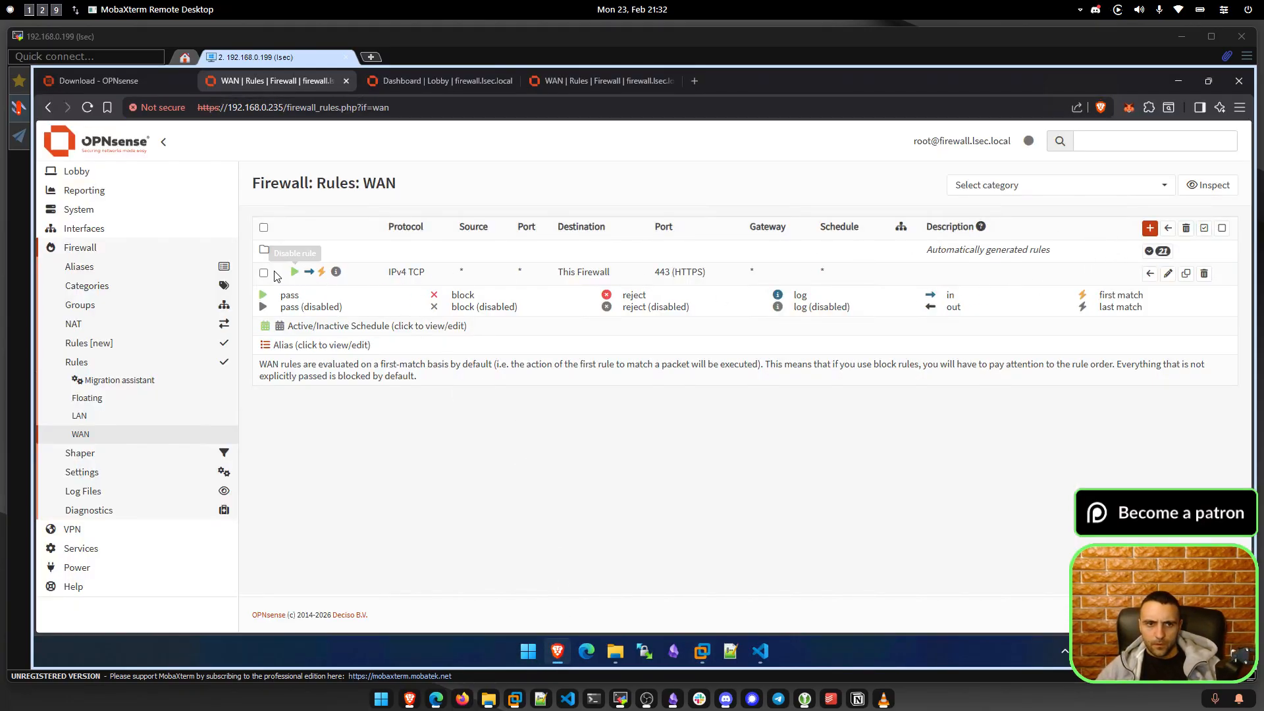
Toggle the HTTPS pass rule off and review its TCP, source and 443 values.
{"action": "left_click", "coordinate": [295, 272]}
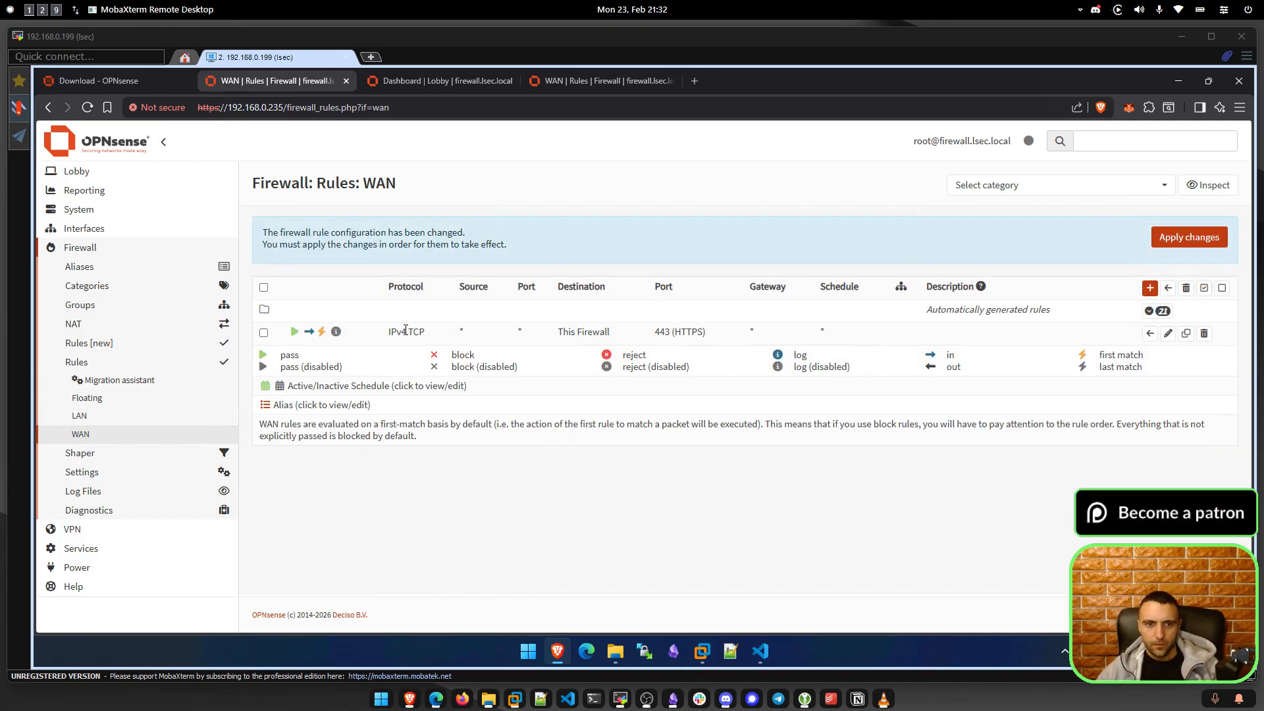
{"action": "left_click_drag", "start_coordinate": [386, 336], "coordinate": [502, 330]}
{"action": "left_click", "coordinate": [486, 336]}
{"action": "left_click_drag", "start_coordinate": [632, 341], "coordinate": [745, 336]}
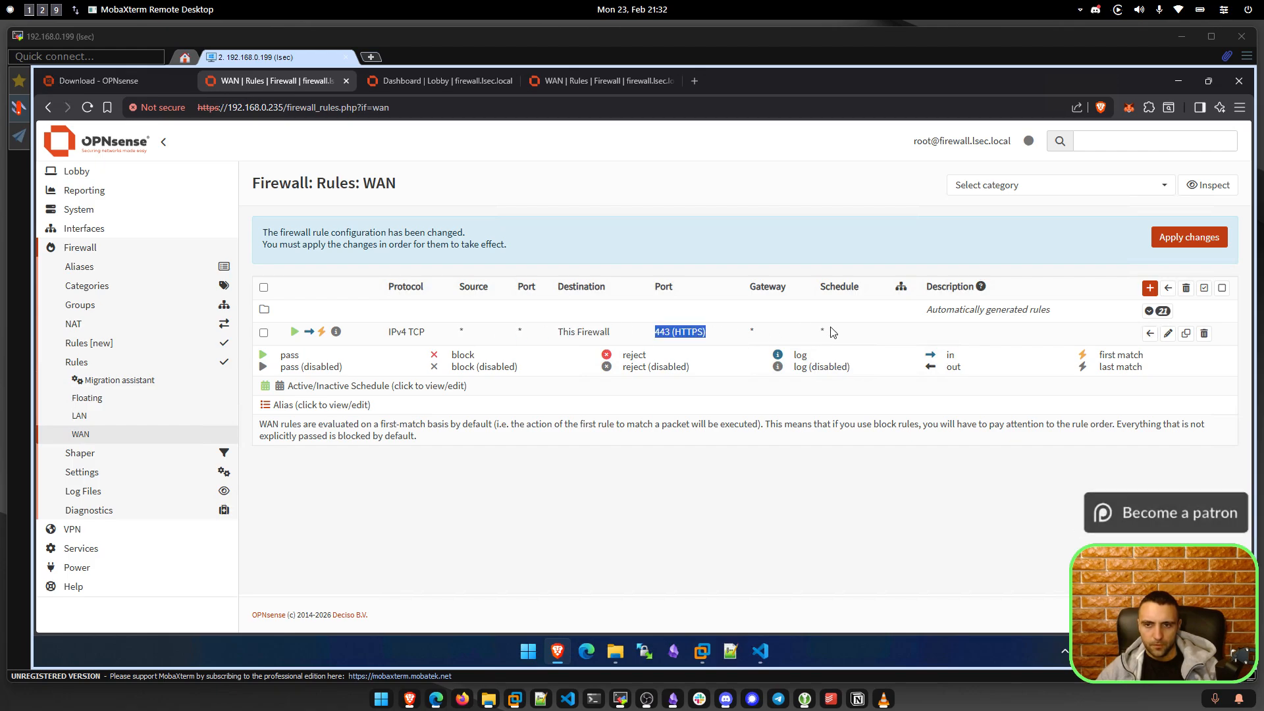
Change the HTTPS rule's destination from This Firewall to WAN address, save and apply.
{"action": "left_click", "coordinate": [1168, 334]}
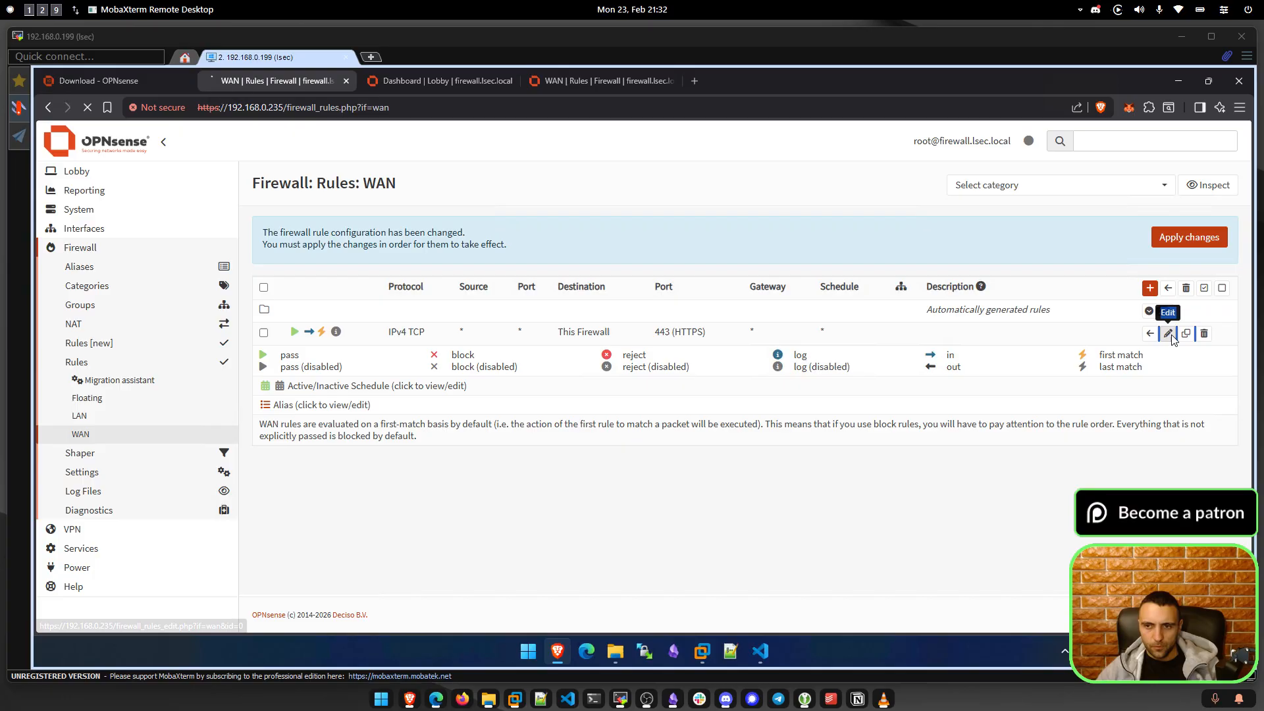
{"action": "scroll", "coordinate": [642, 464], "scroll_direction": "down", "scroll_amount": 1}
{"action": "left_click", "coordinate": [601, 482]}
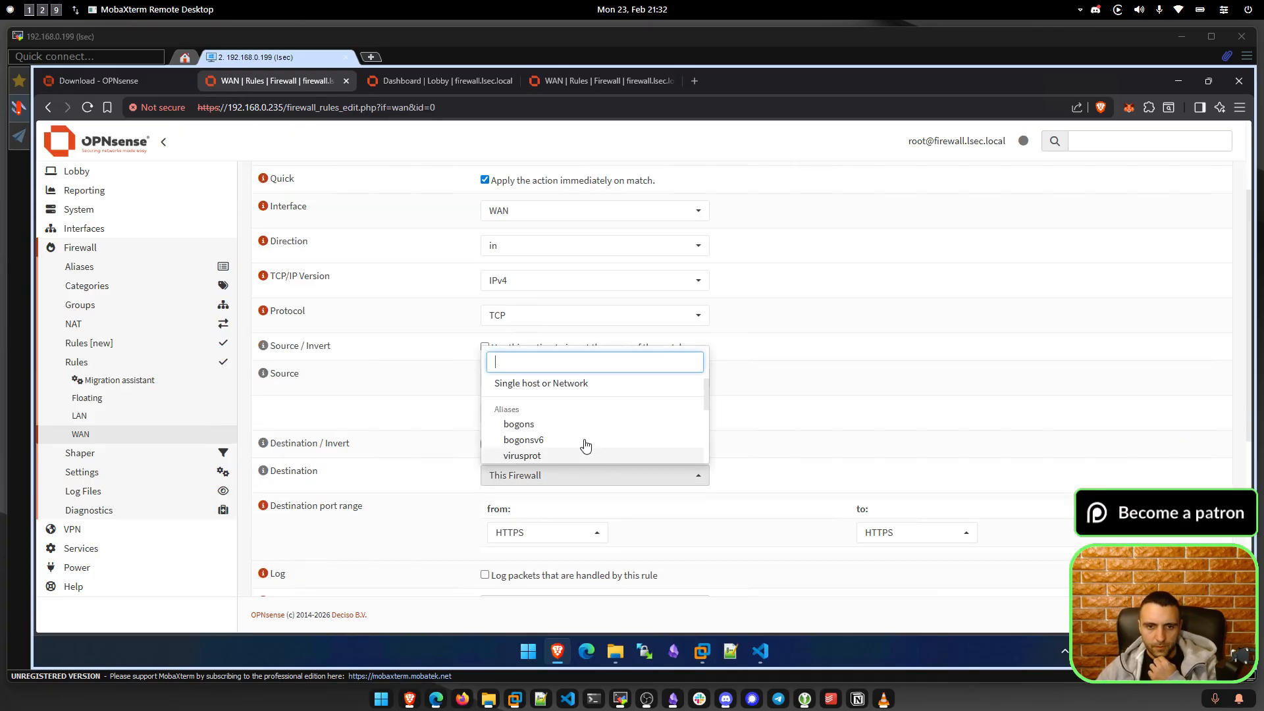
{"action": "scroll", "coordinate": [582, 438], "scroll_direction": "down", "scroll_amount": 4}
{"action": "left_click", "coordinate": [579, 432]}
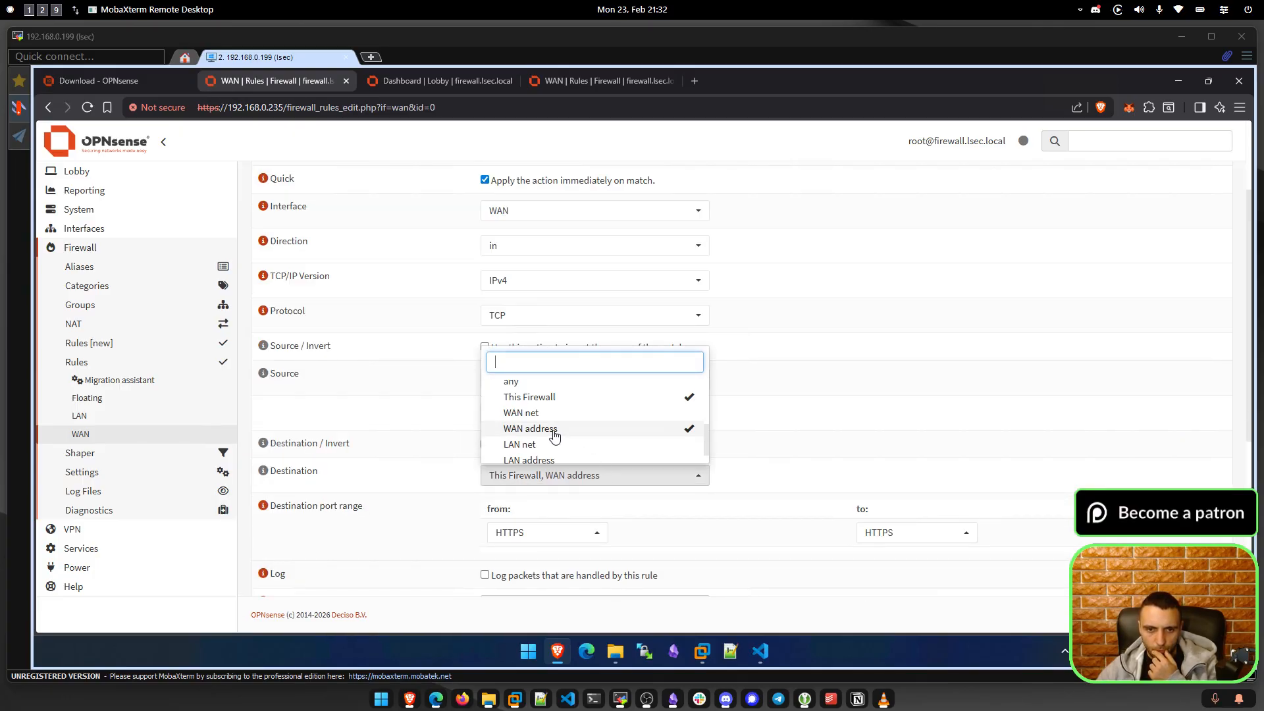
{"action": "left_click", "coordinate": [658, 401]}
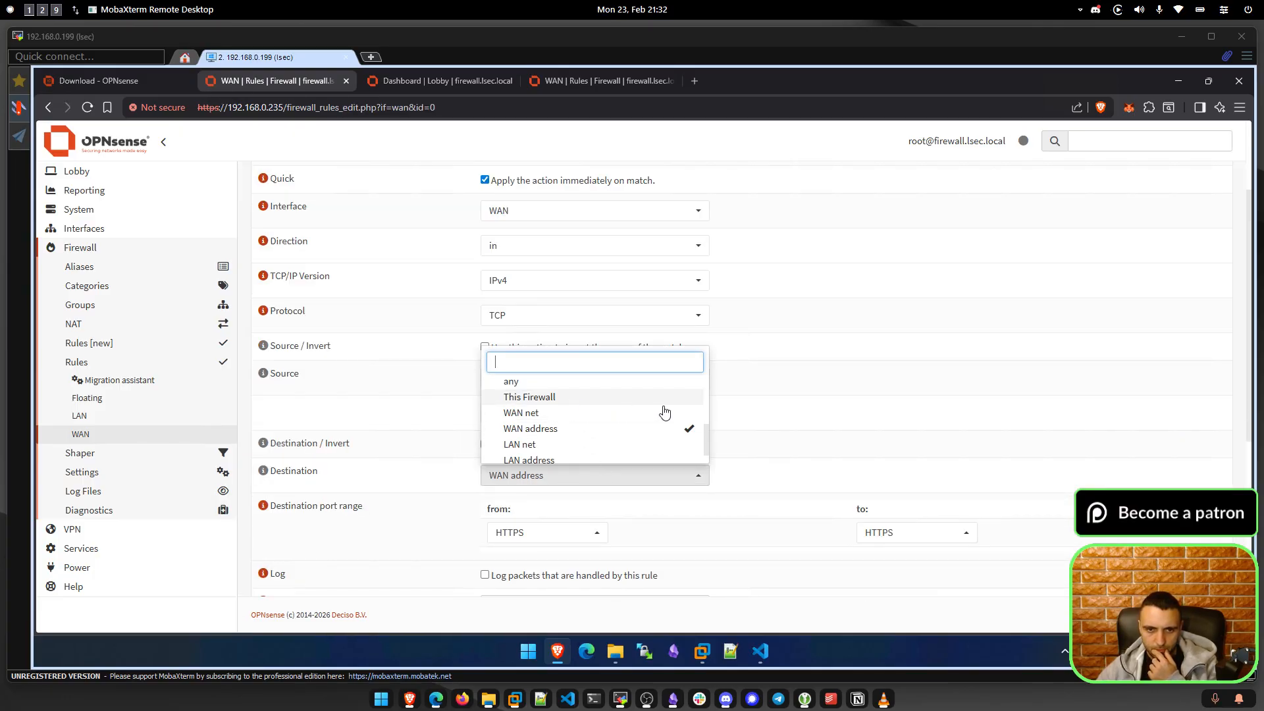
{"action": "left_click", "coordinate": [410, 473]}
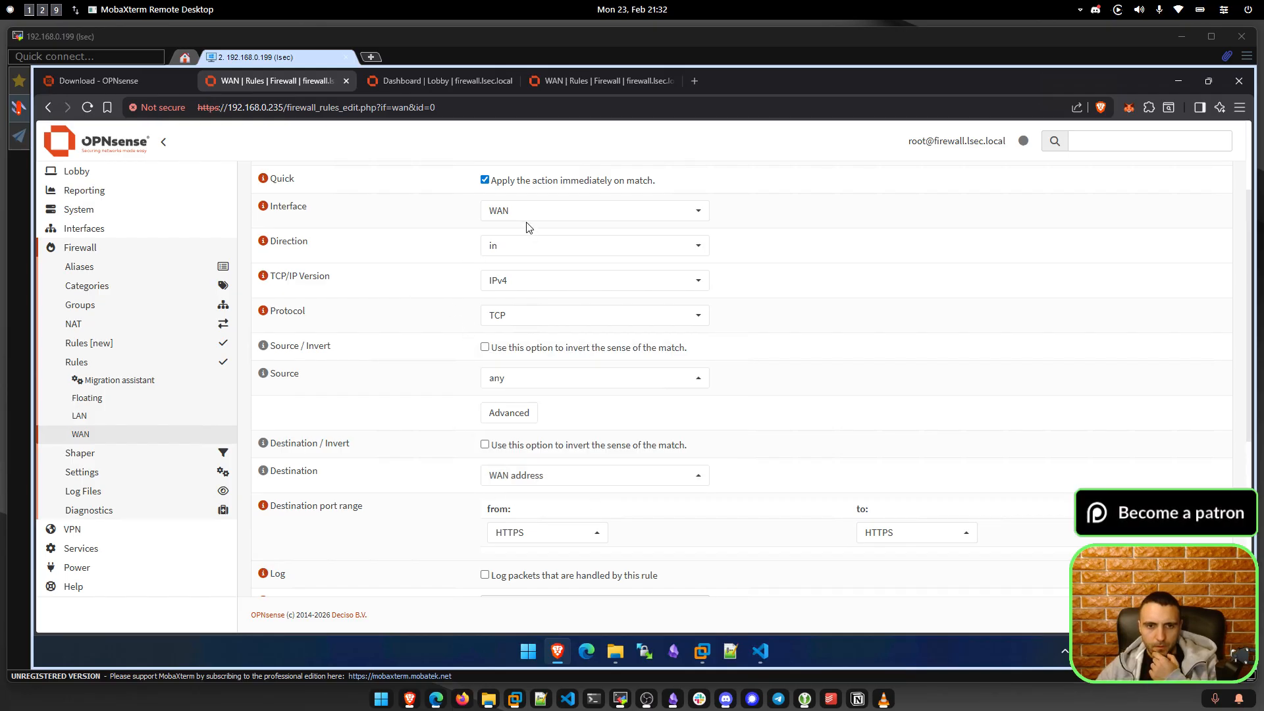
{"action": "scroll", "coordinate": [360, 332], "scroll_direction": "down", "scroll_amount": 6}
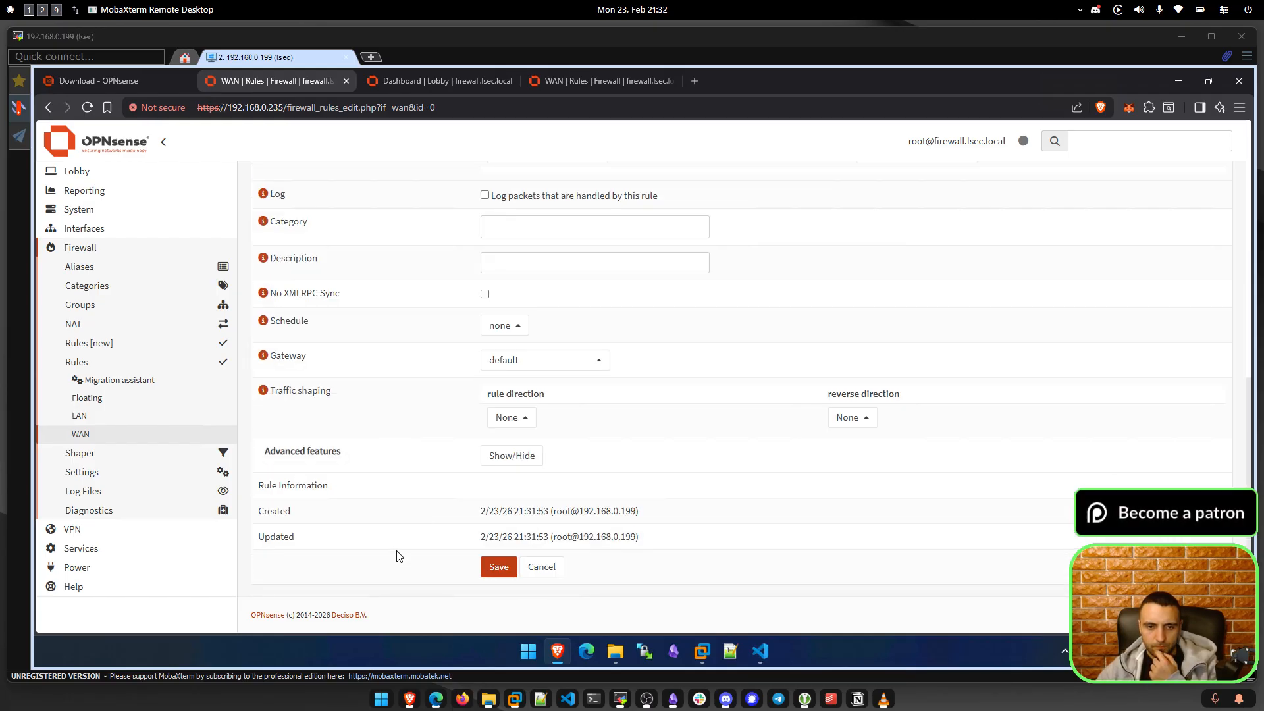
{"action": "left_click", "coordinate": [498, 567]}
{"action": "left_click", "coordinate": [1189, 237]}
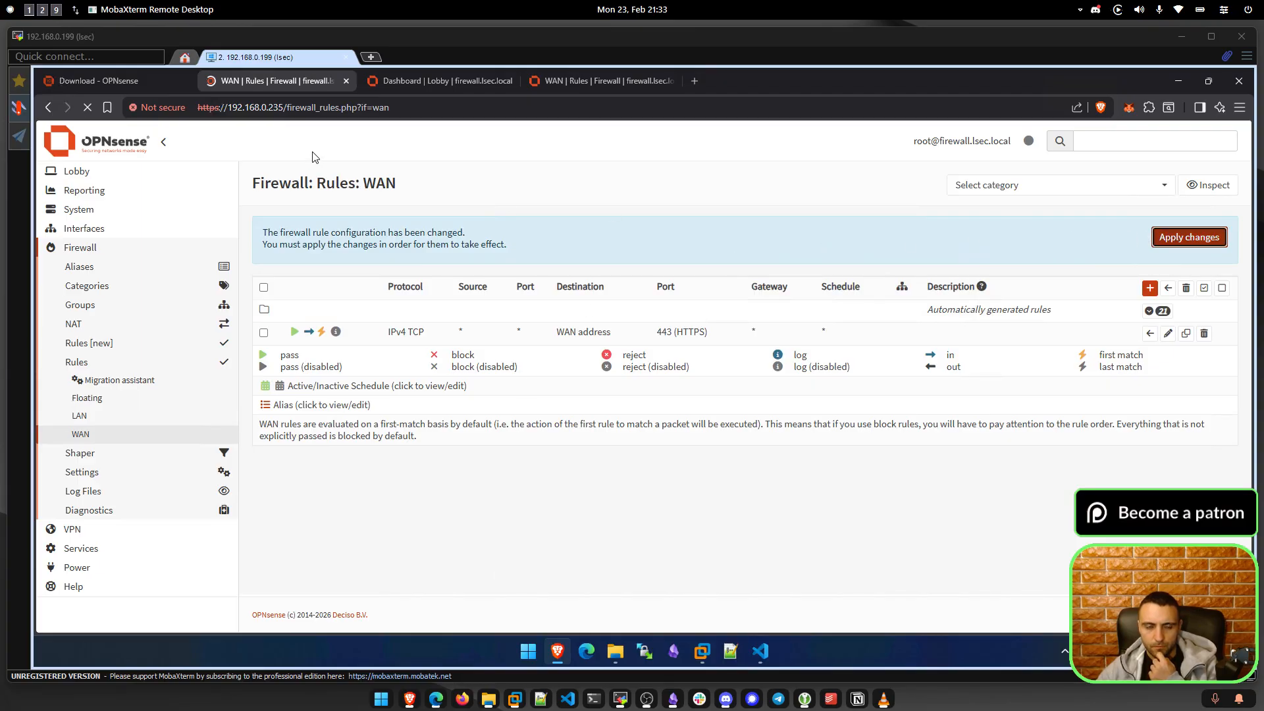
Reload the OPNsense Dashboard tab and expand the Reporting section.
{"action": "left_click", "coordinate": [435, 82]}
{"action": "left_click", "coordinate": [88, 109]}
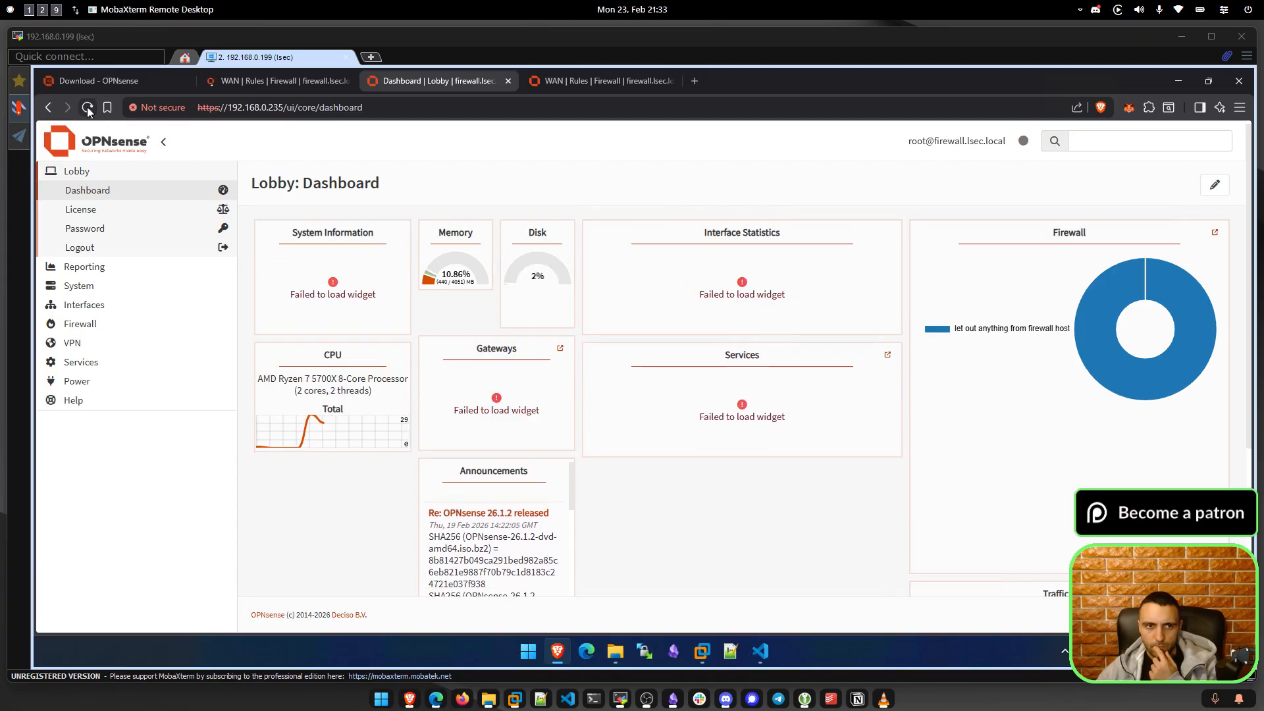
{"action": "left_click", "coordinate": [88, 108]}
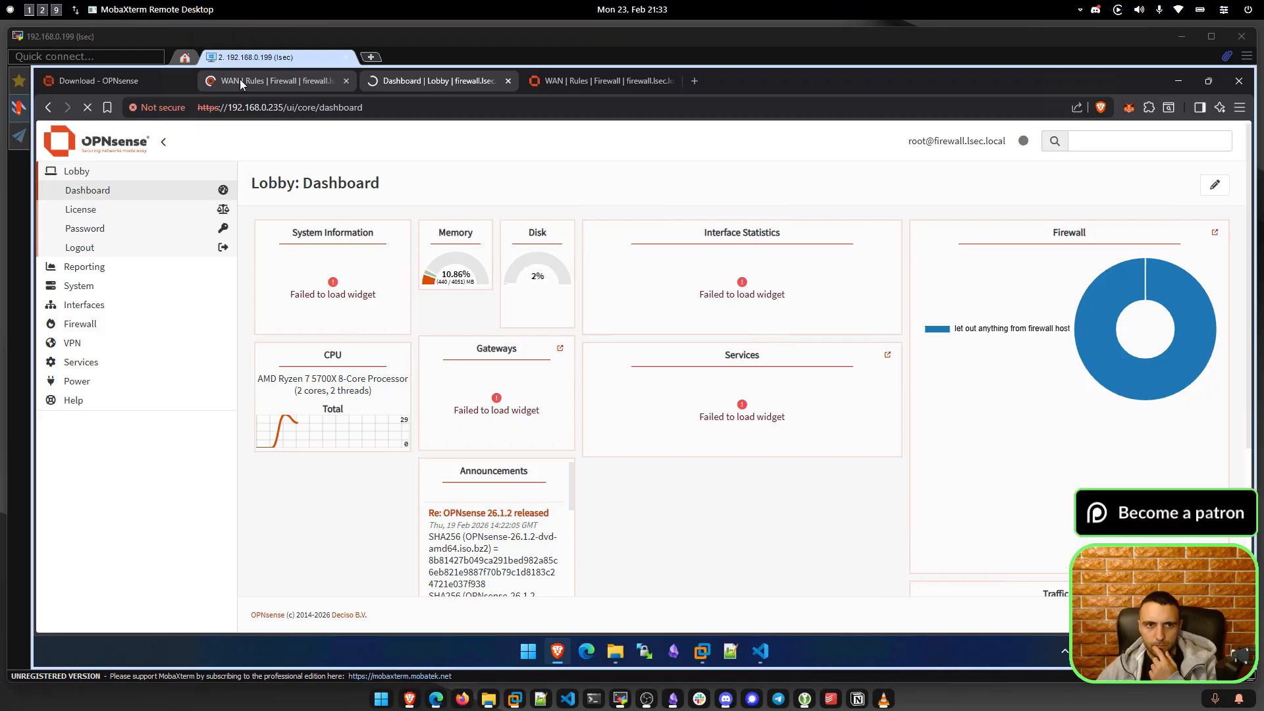
{"action": "left_click", "coordinate": [243, 78]}
{"action": "left_click", "coordinate": [429, 76]}
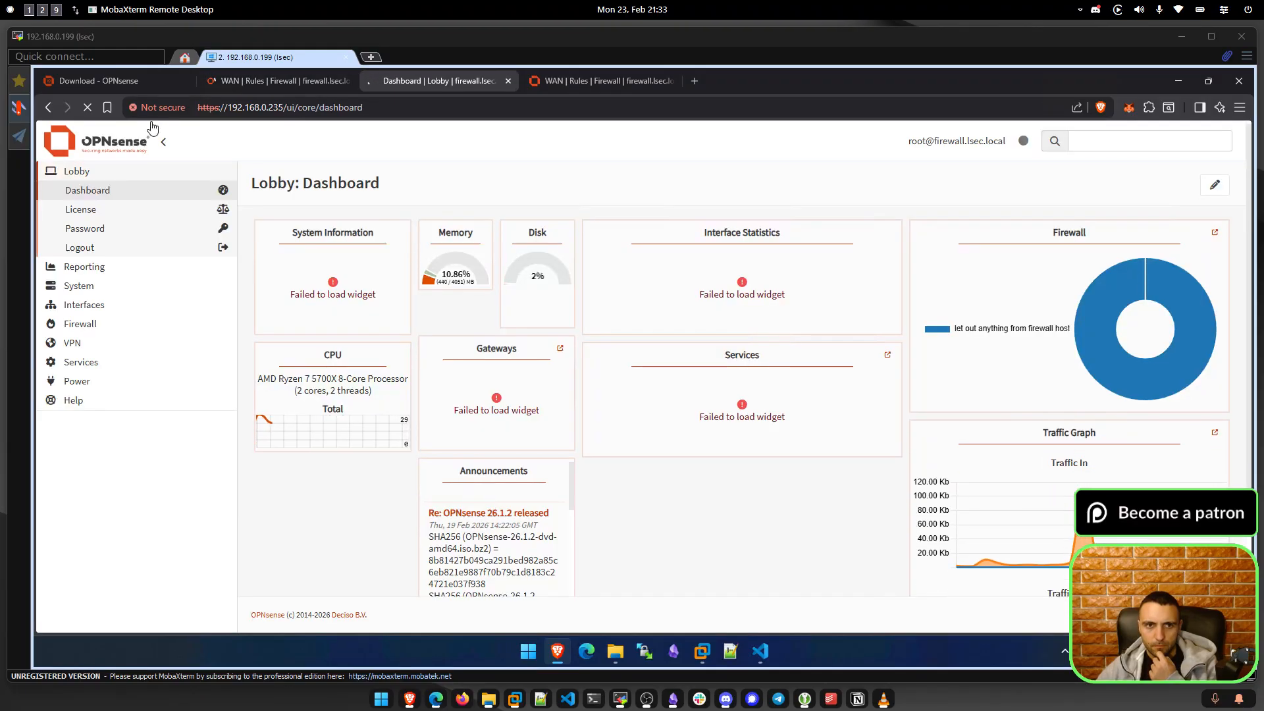
{"action": "left_click", "coordinate": [85, 266]}
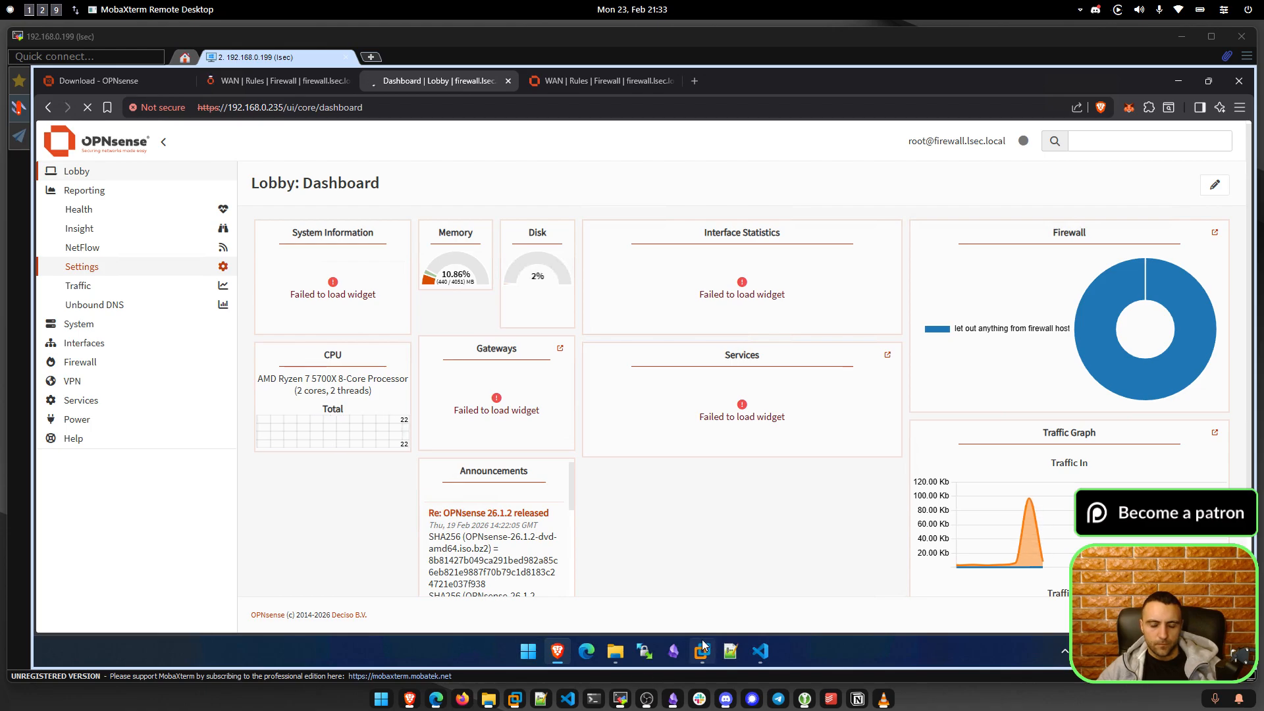
Re-enable the firewall's packet filter with pfctl -e and reload the OPNsense dashboard.
{"action": "mouse_move", "coordinate": [709, 647]}
{"action": "left_click", "coordinate": [662, 591]}
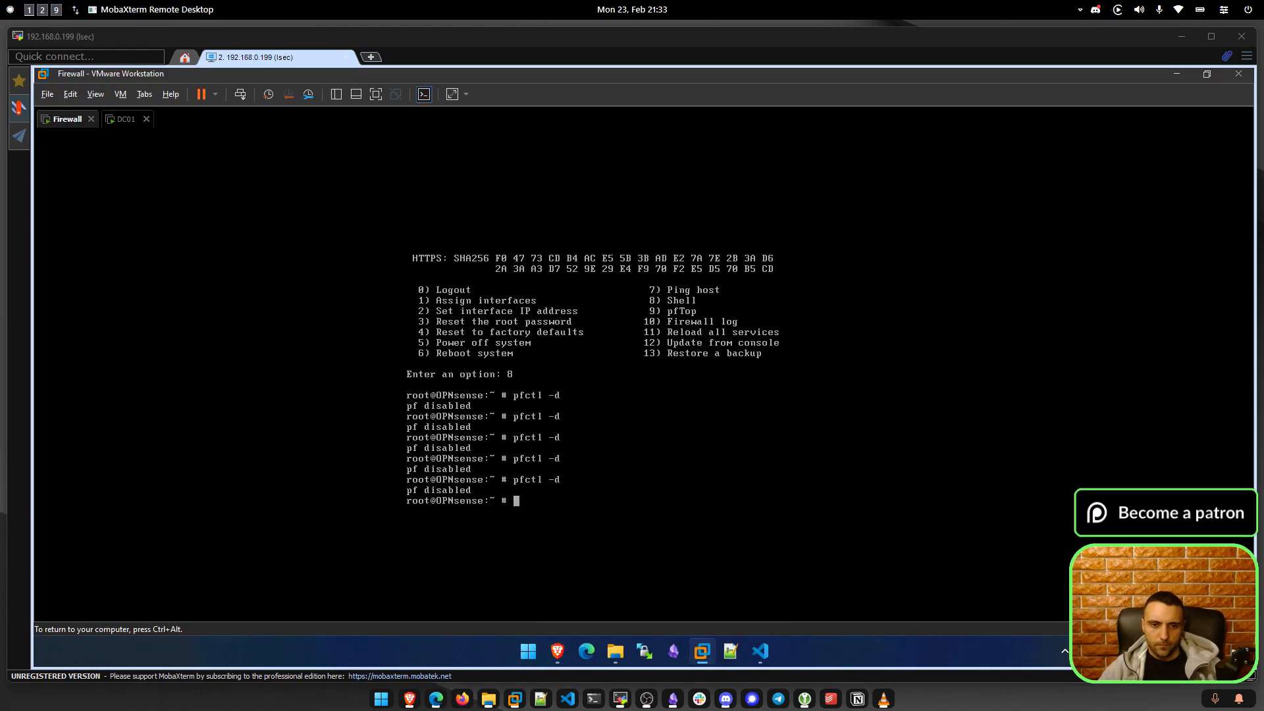
{"action": "key", "text": "Up"}
{"action": "key", "text": "BackSpace"}
{"action": "type", "text": "e"}
{"action": "key", "text": "Return"}
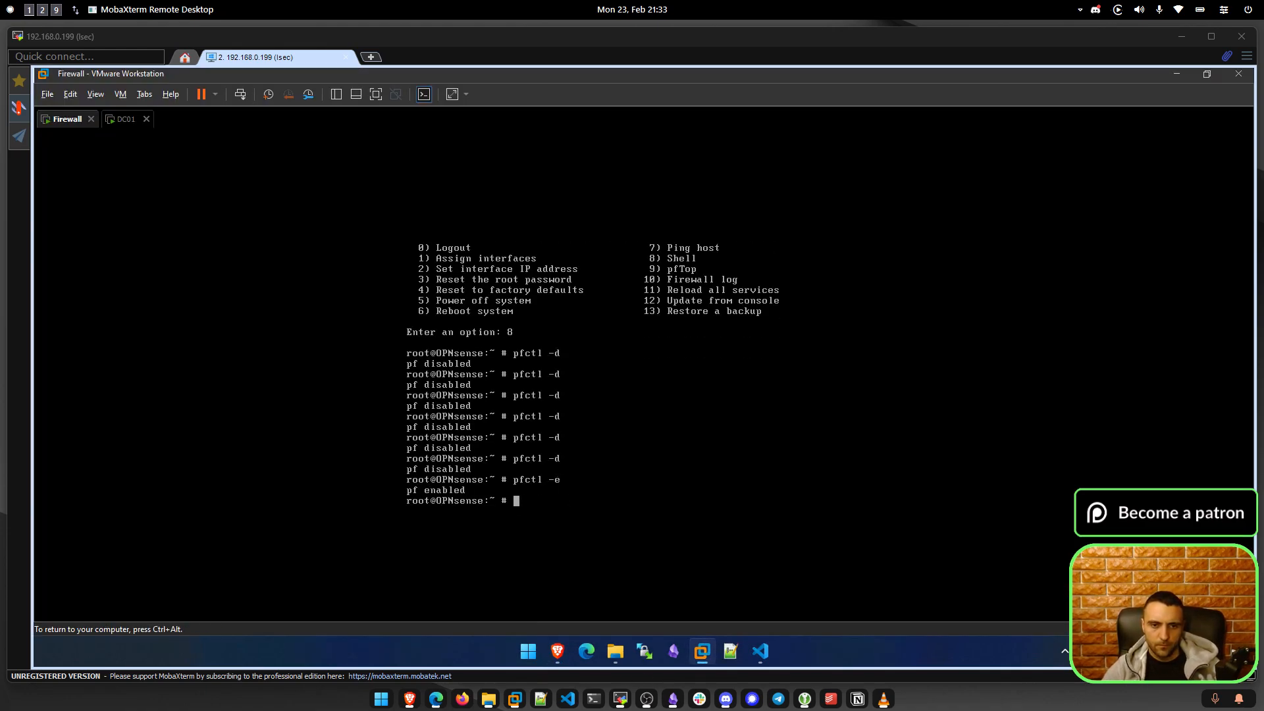
{"action": "key", "text": "ctrl+alt"}
{"action": "left_click", "coordinate": [557, 651]}
{"action": "left_click", "coordinate": [87, 108]}
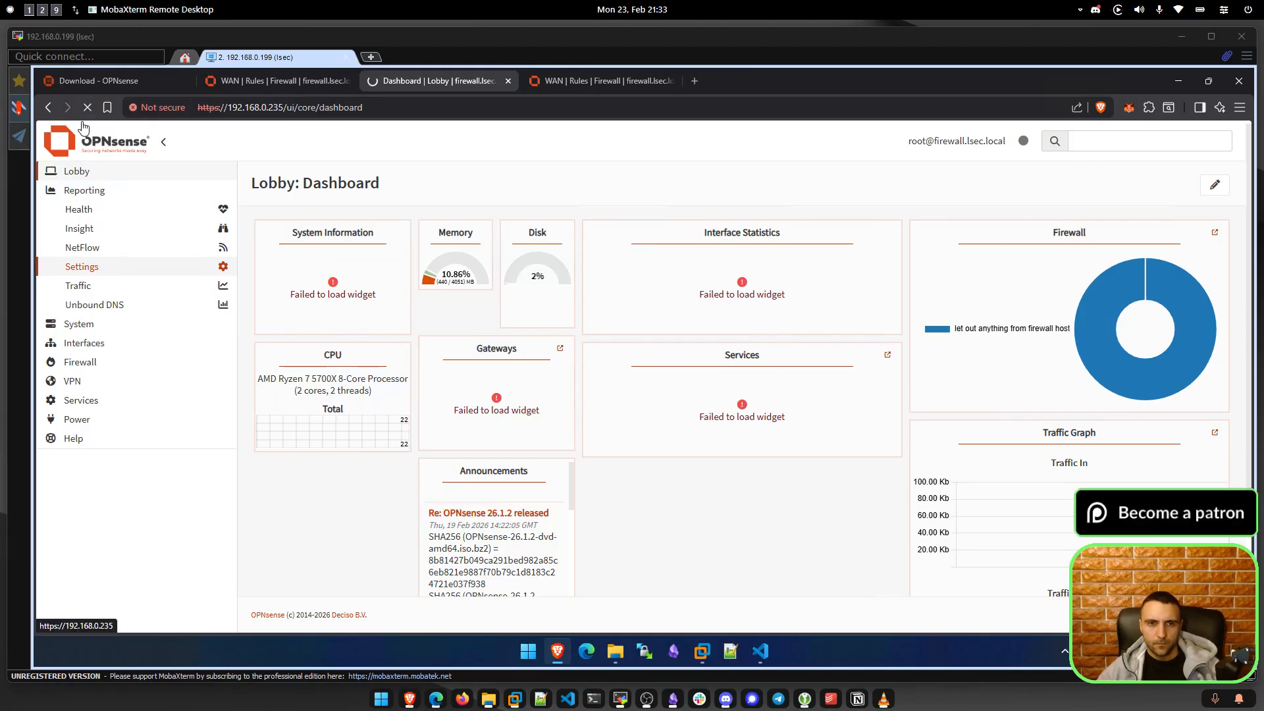
Rerun the last packet filter command on the Firewall console and reload the dashboard again.
{"action": "left_click", "coordinate": [702, 651]}
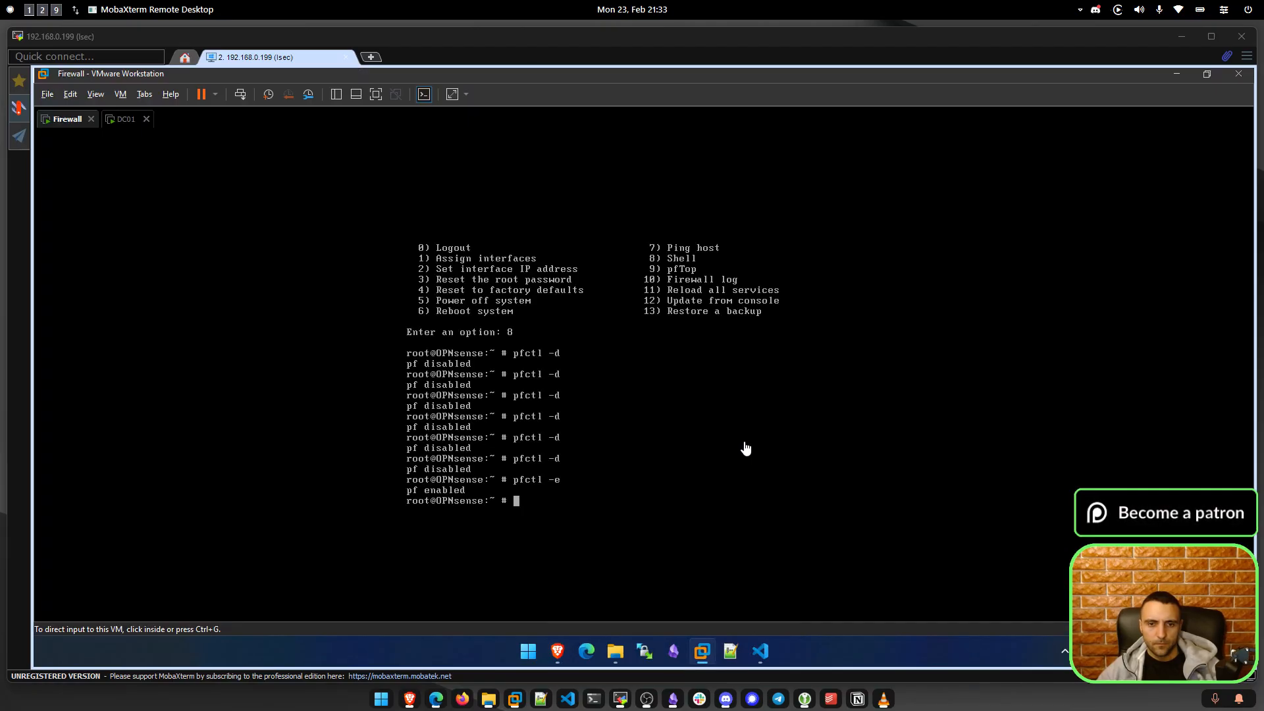
{"action": "left_click", "coordinate": [746, 448]}
{"action": "key", "text": "Up"}
{"action": "key", "text": "Return"}
{"action": "key", "text": "ctrl+alt"}
{"action": "left_click", "coordinate": [557, 651]}
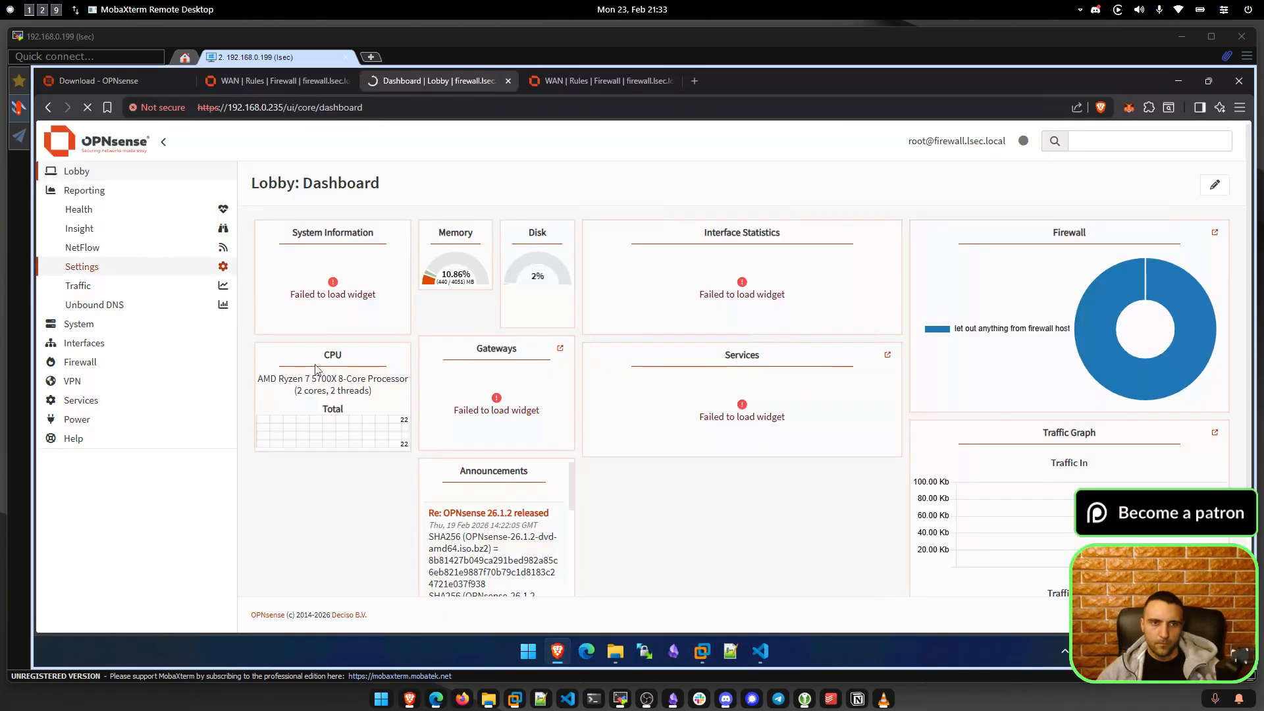
{"action": "left_click", "coordinate": [87, 108]}
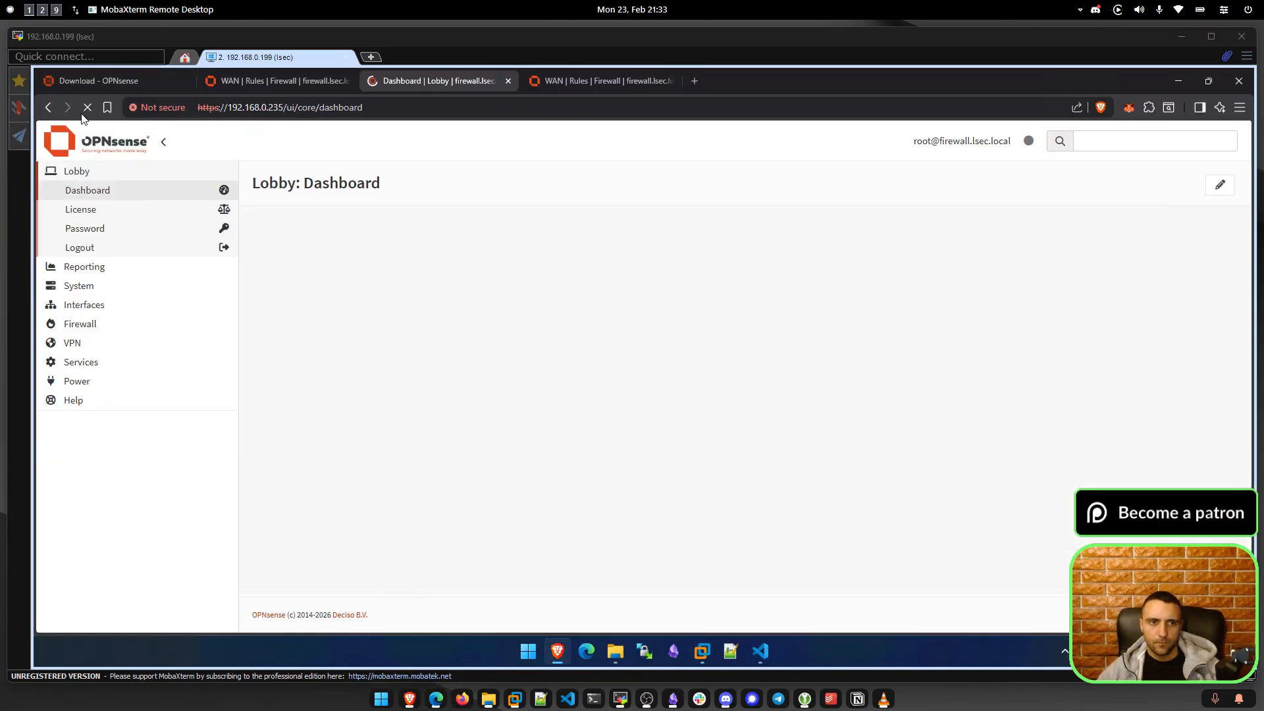
Load the WAN firewall rules page and reload it, confirming the resubmission.
{"action": "left_click", "coordinate": [290, 80]}
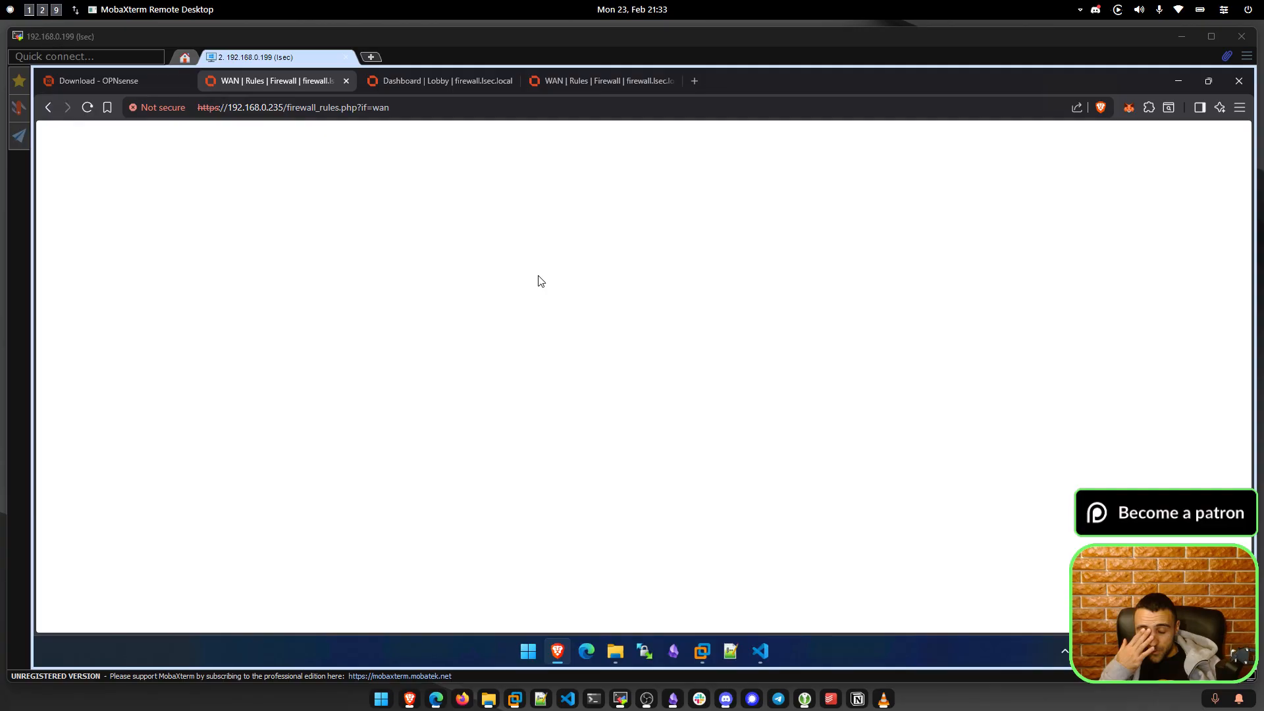
{"action": "left_click", "coordinate": [87, 107]}
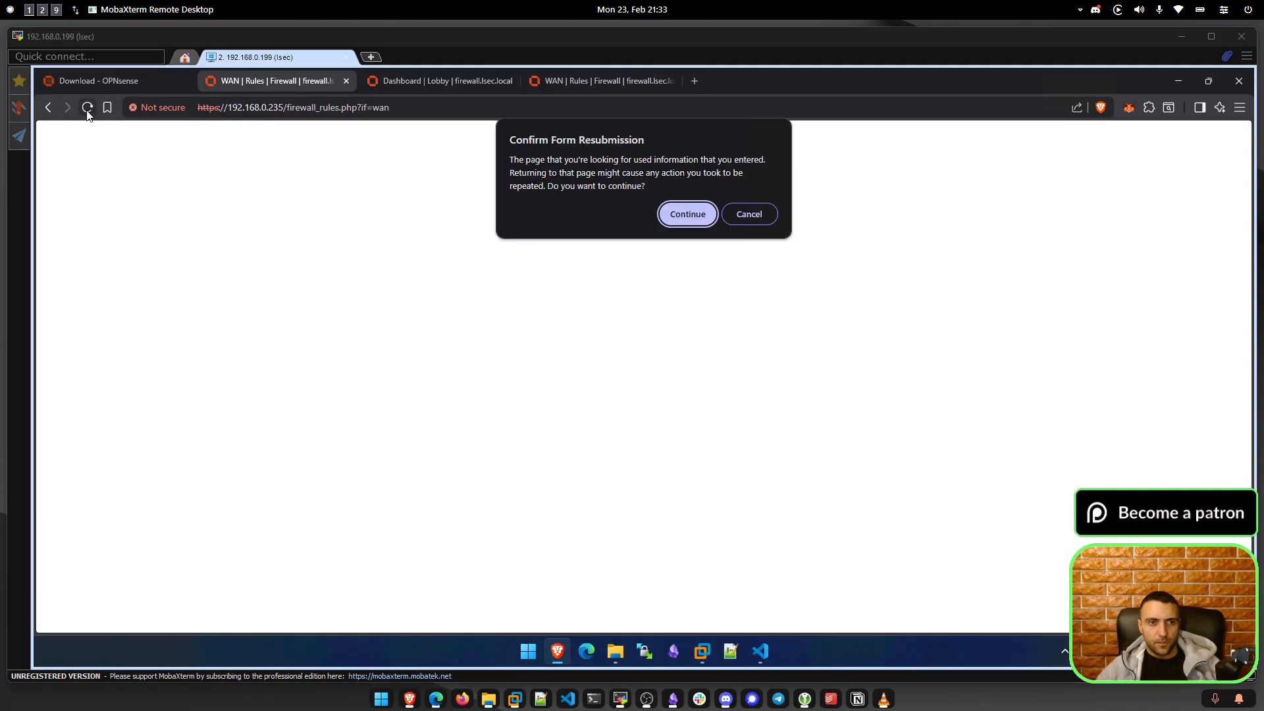
{"action": "left_click", "coordinate": [687, 214]}
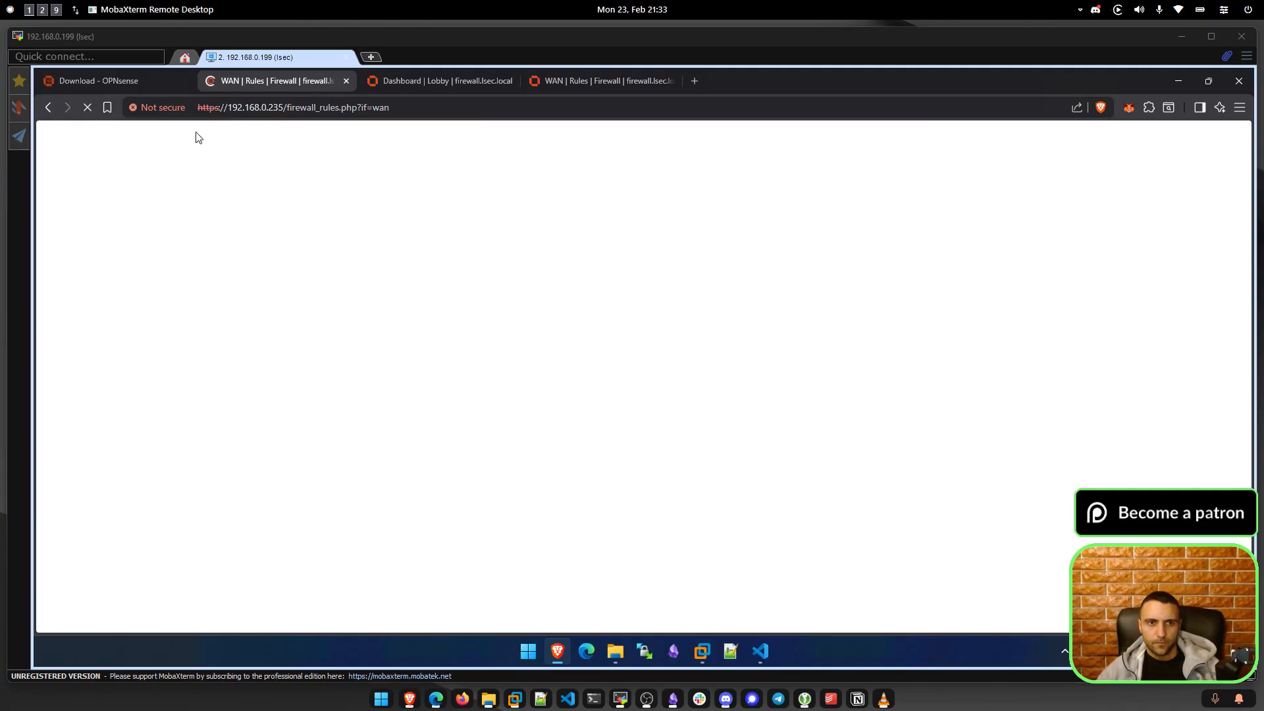
Disable the packet filter again with pfctl -d on the Firewall console.
{"action": "key", "text": "alt+Tab"}
{"action": "left_click", "coordinate": [547, 379]}
{"action": "key", "text": "Up"}
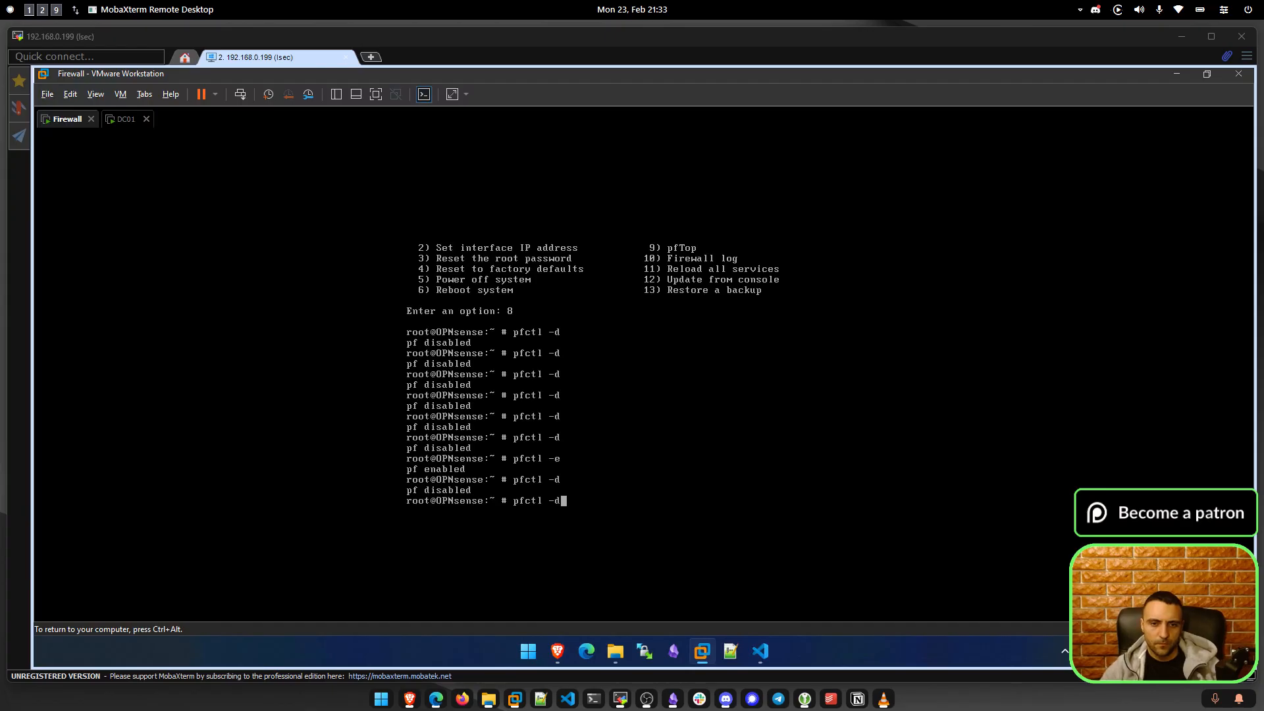
{"action": "key", "text": "Return"}
{"action": "key", "text": "alt+Tab"}
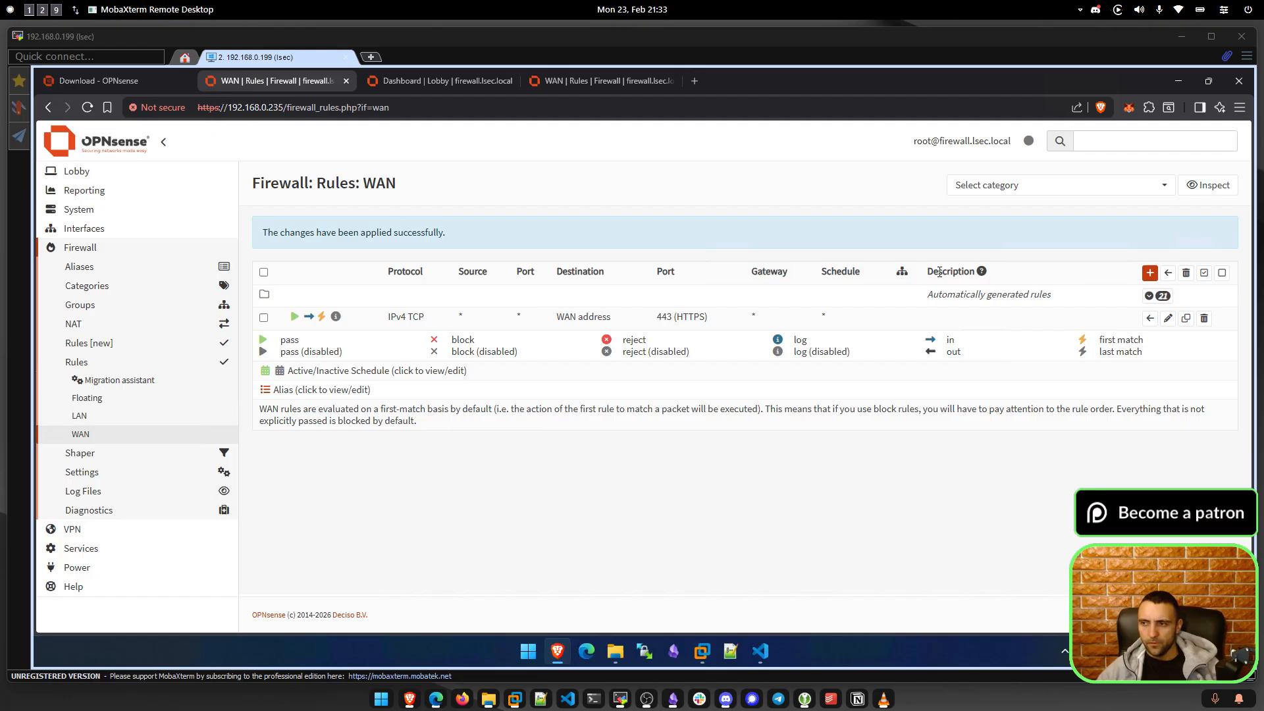
Unlock DC01 and try a password, dismissing the incorrect-password message.
{"action": "left_click", "coordinate": [702, 651]}
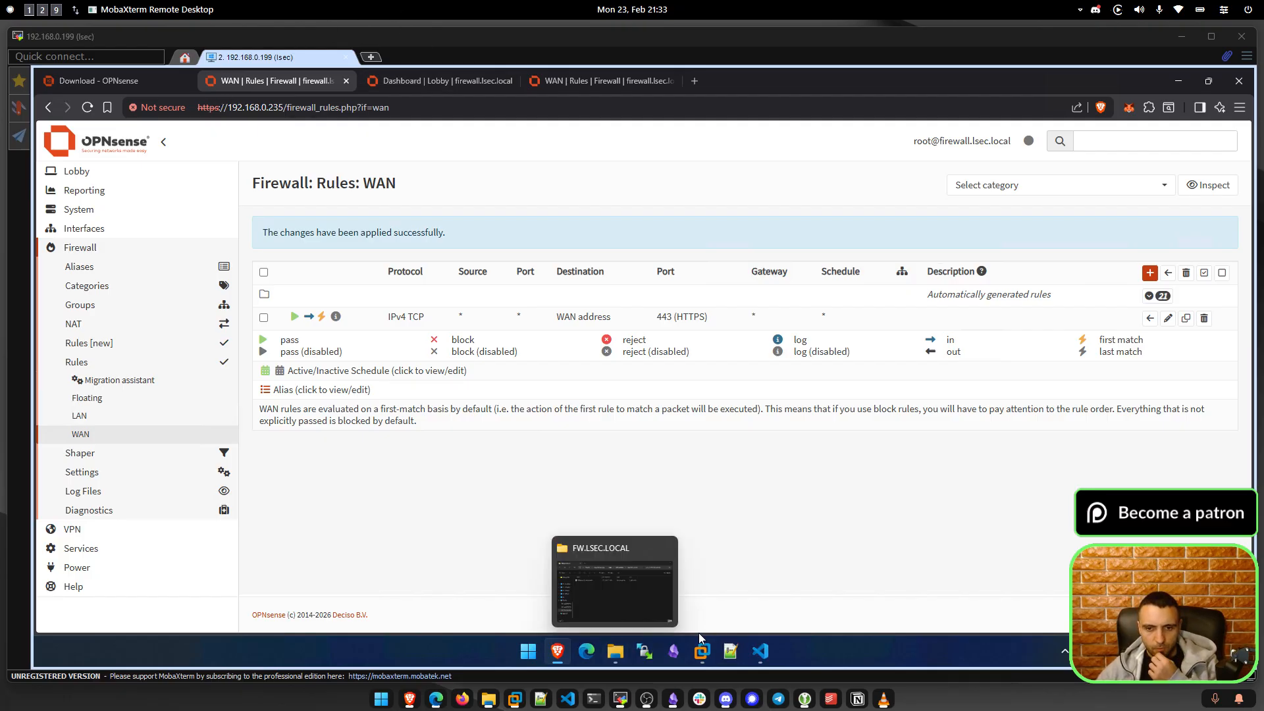
{"action": "left_click", "coordinate": [757, 563]}
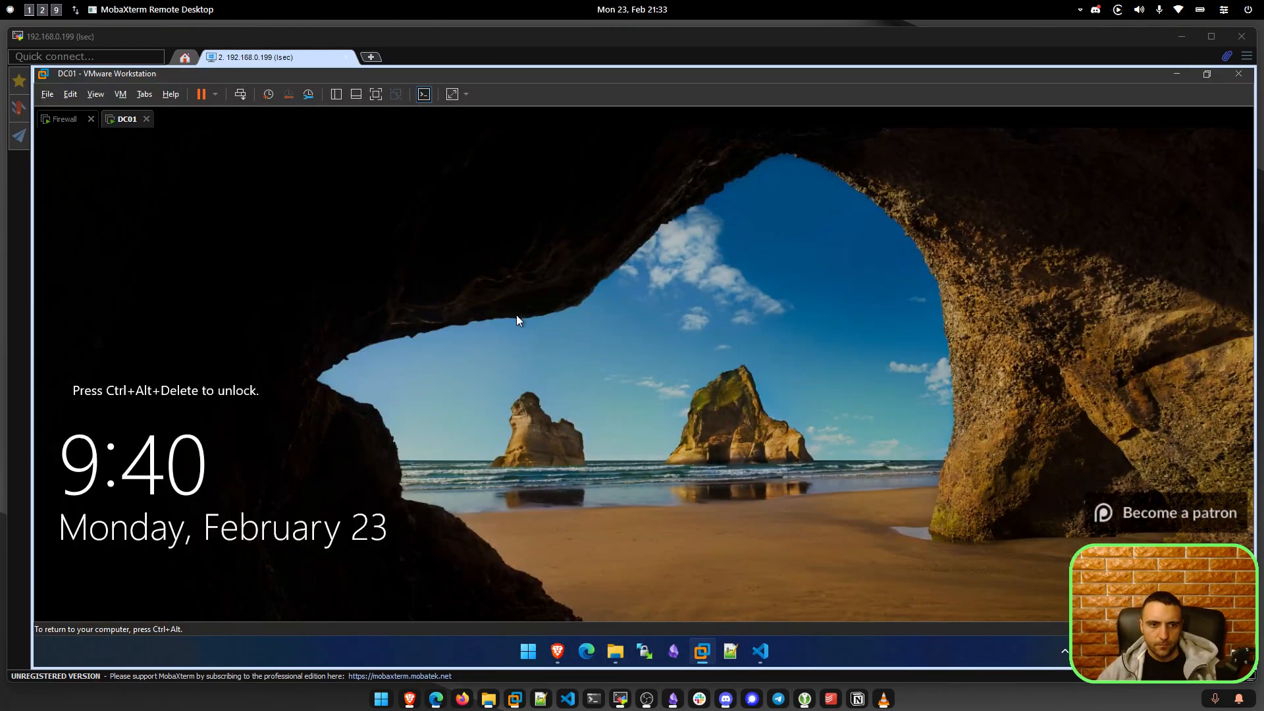
{"action": "left_click", "coordinate": [240, 94]}
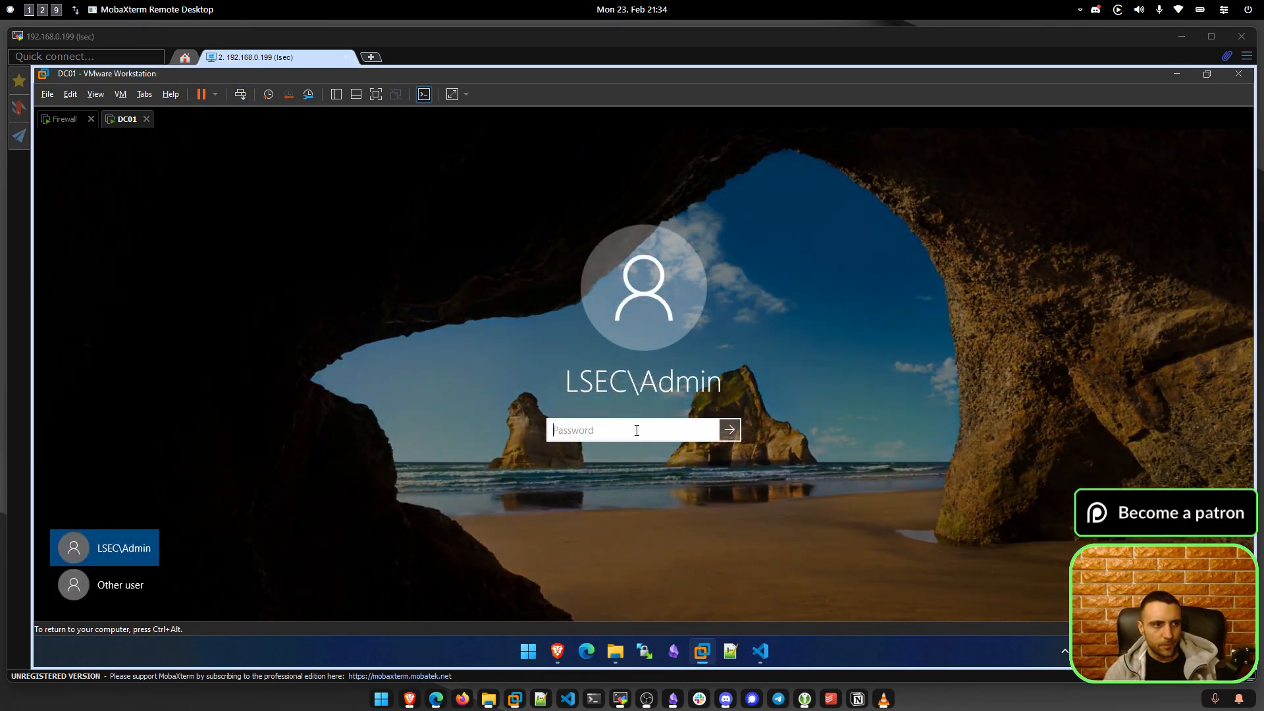
{"action": "type", "text": "P"}
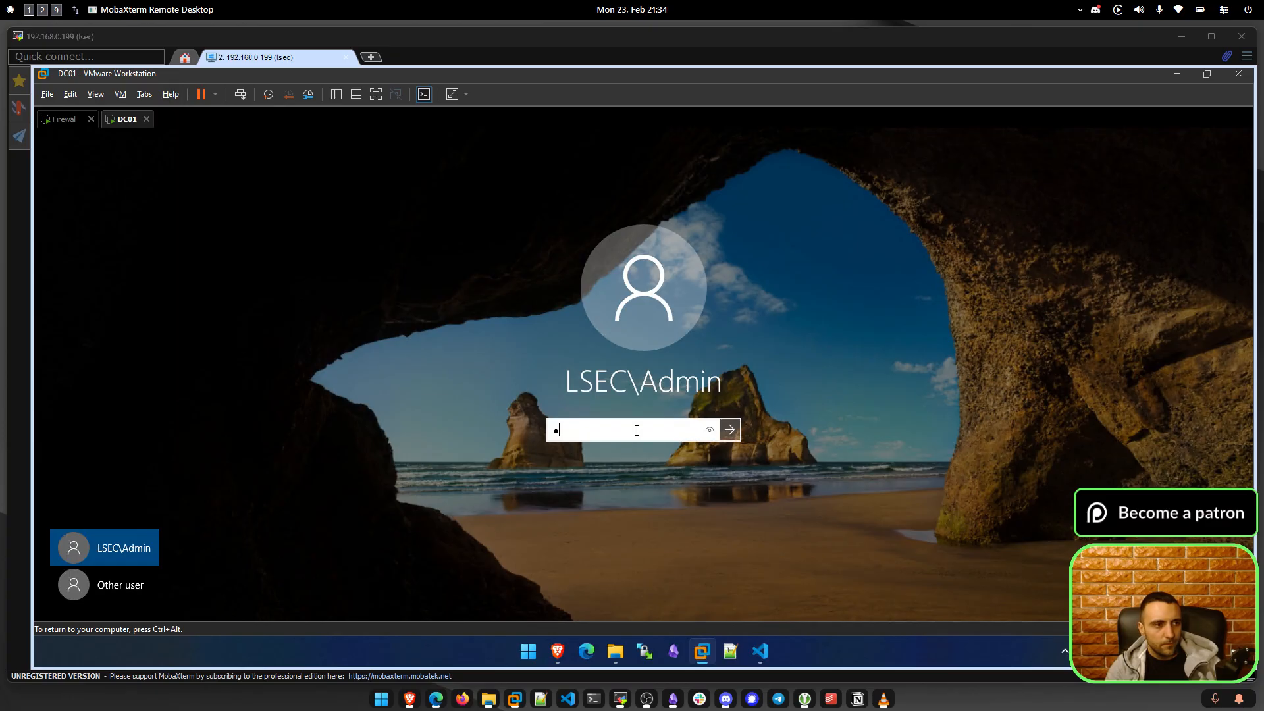
{"action": "type", "text": "as"}
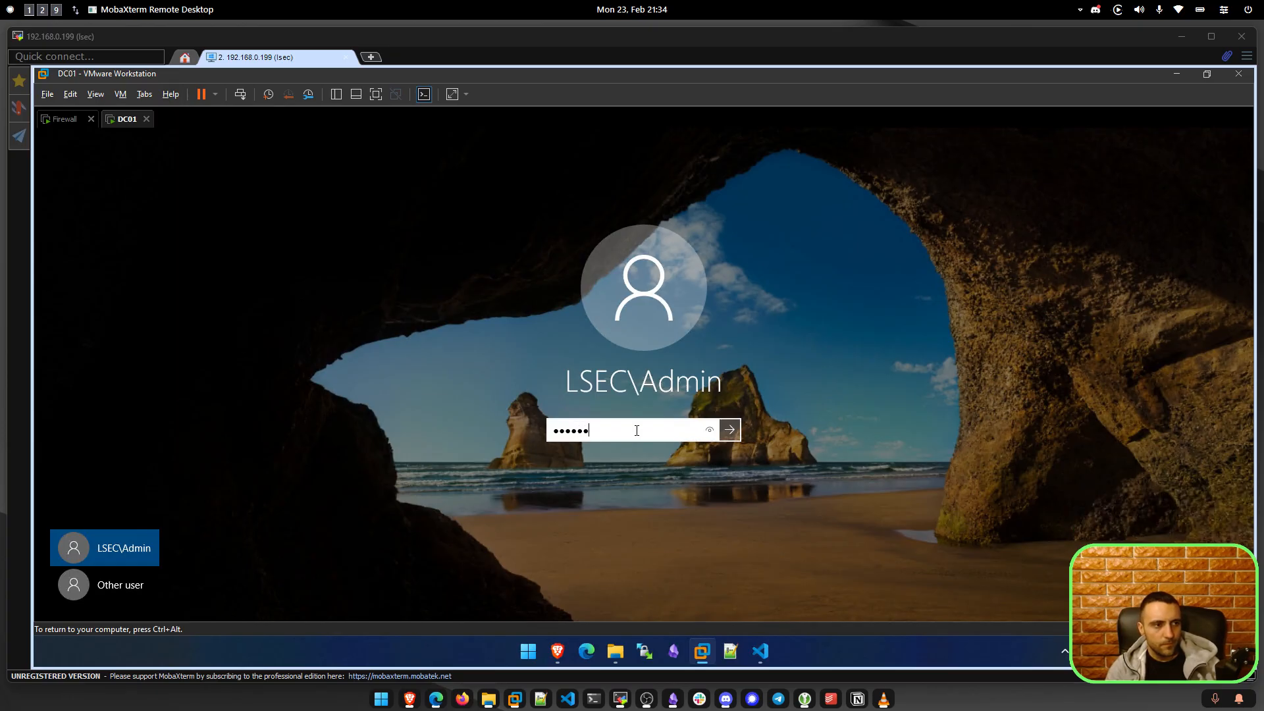
{"action": "key", "text": "Return"}
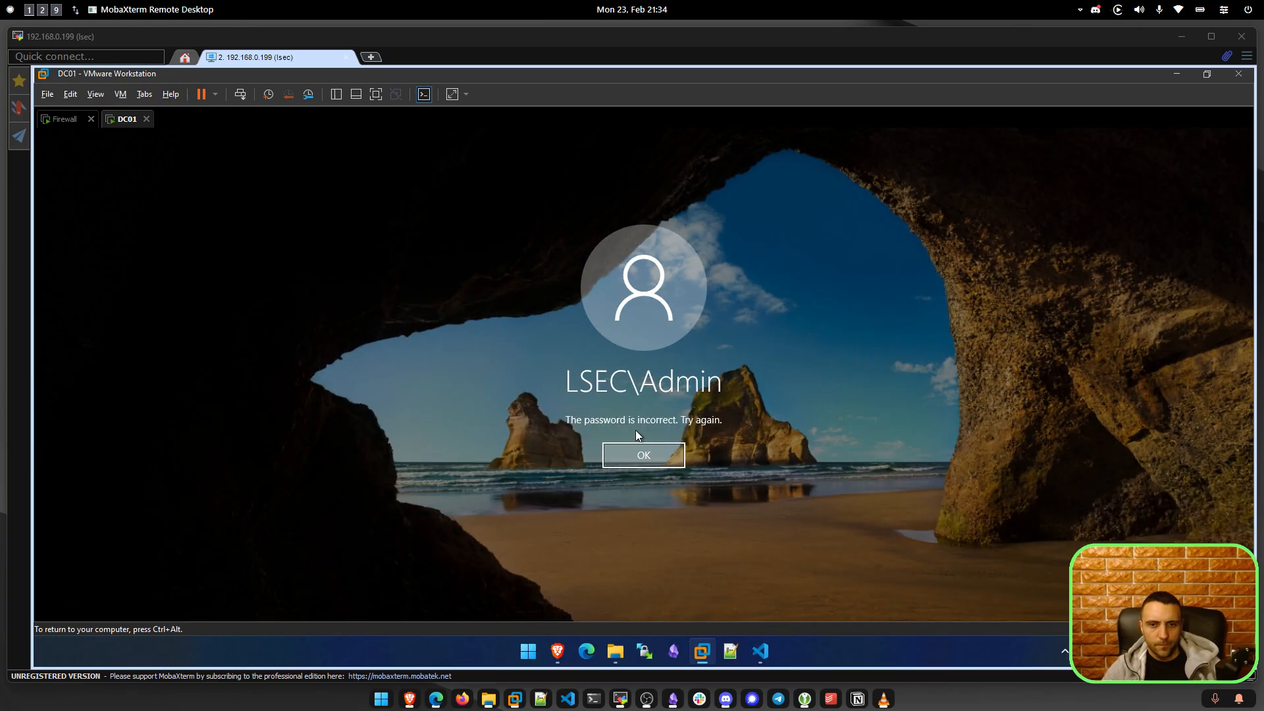
{"action": "key", "text": "Return"}
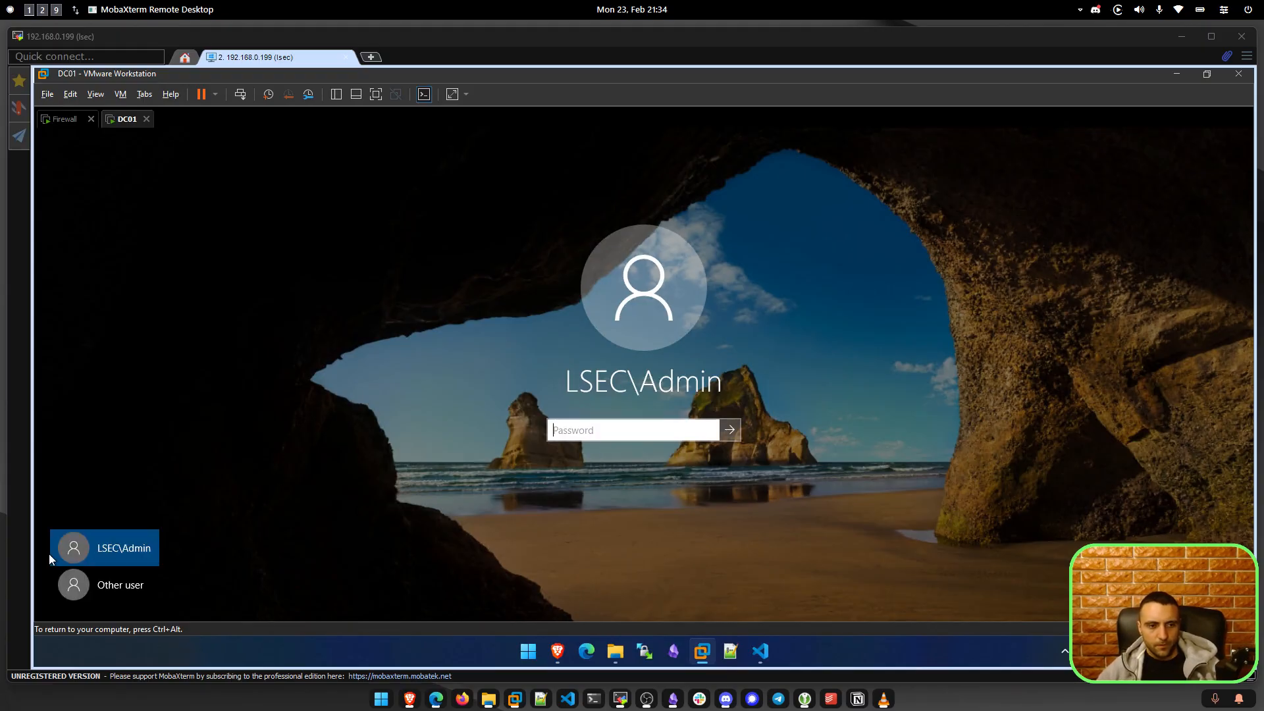
Sign in to DC01 as Other user 'Administrator' with the account password.
{"action": "left_click", "coordinate": [115, 585]}
{"action": "type", "text": "Ad"}
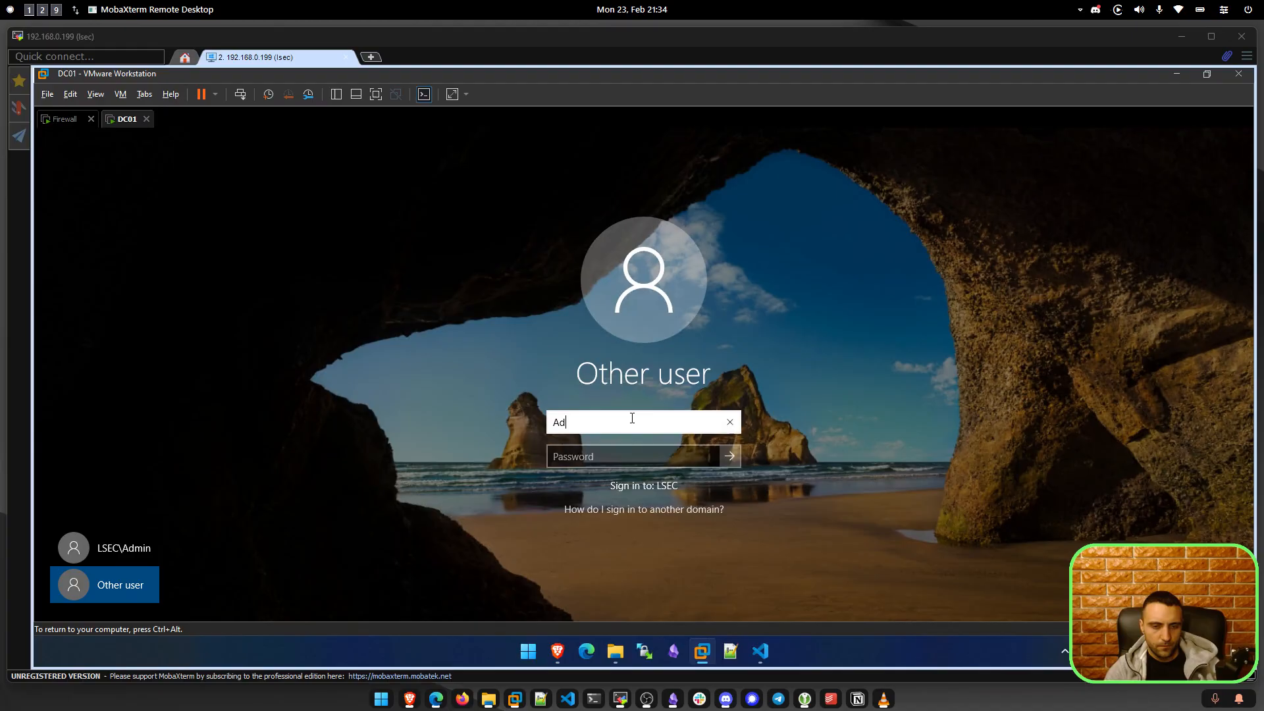
{"action": "type", "text": "ministrator"}
{"action": "key", "text": "Tab"}
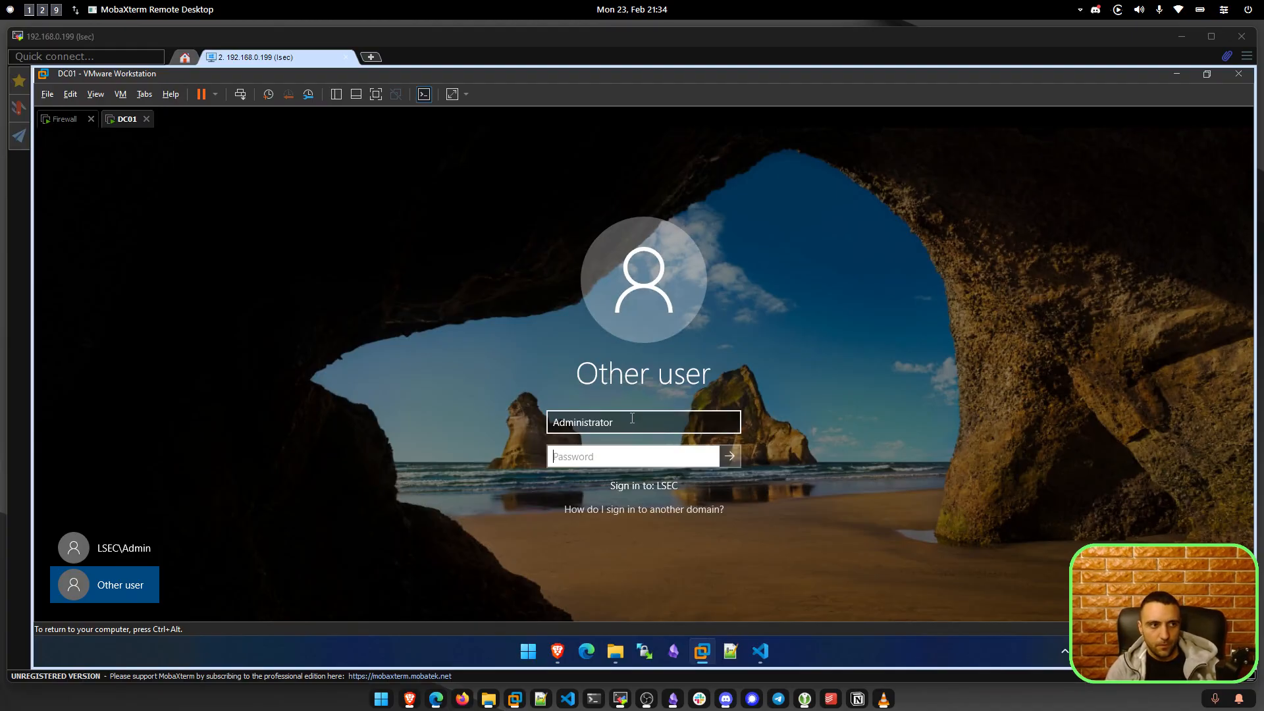
{"action": "type", "text": "•"}
{"action": "key", "text": "BackSpace"}
{"action": "type", "text": "•"}
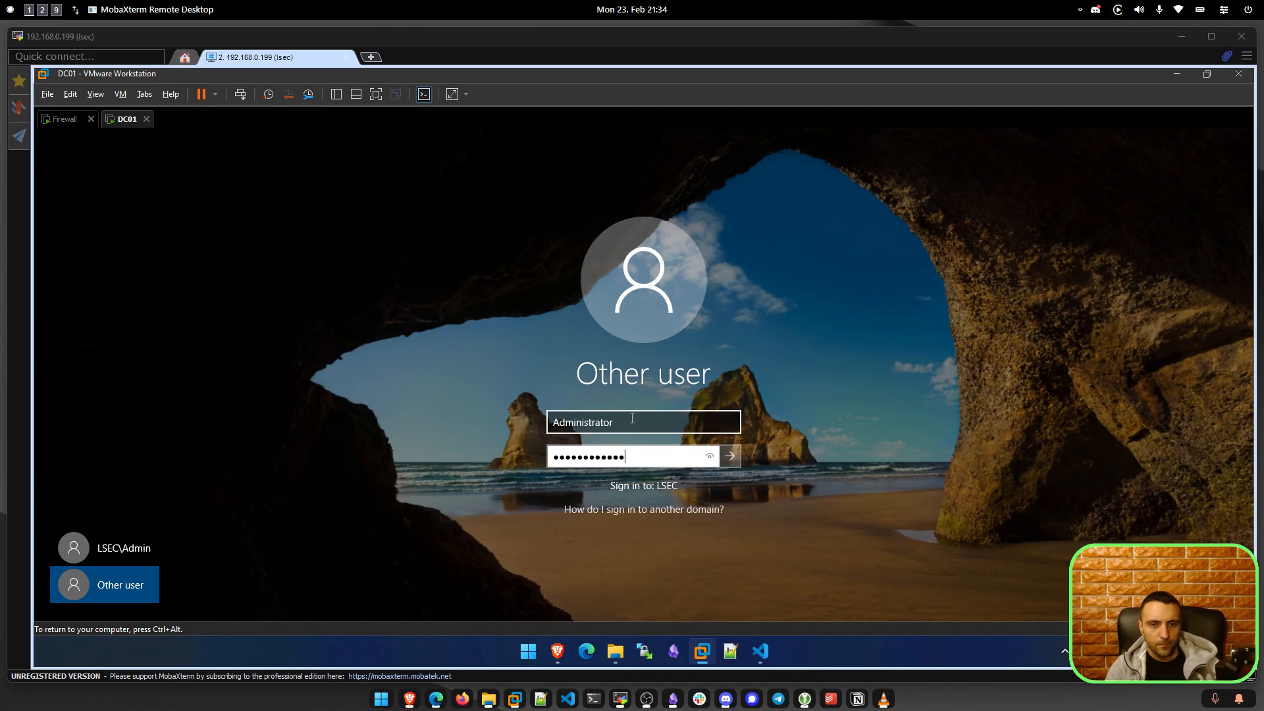
{"action": "key", "text": "Return"}
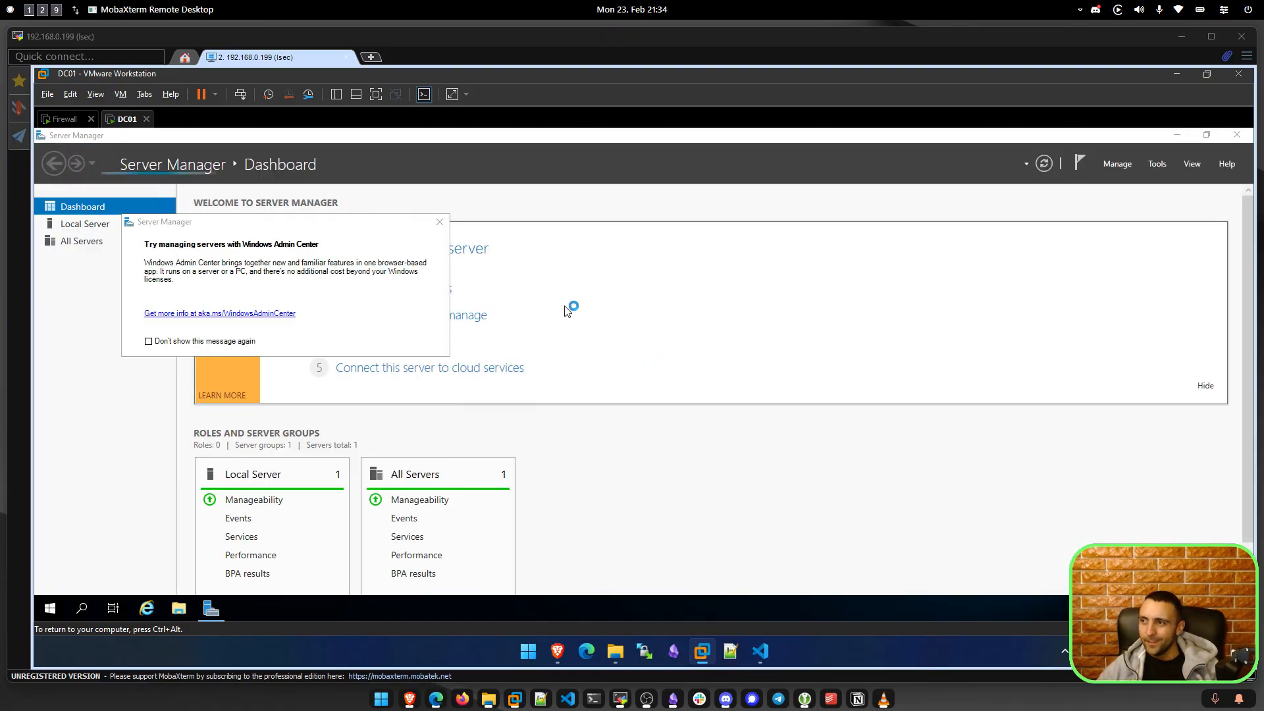
Close Server Manager and launch Windows PowerShell on DC01.
{"action": "left_click", "coordinate": [1237, 135]}
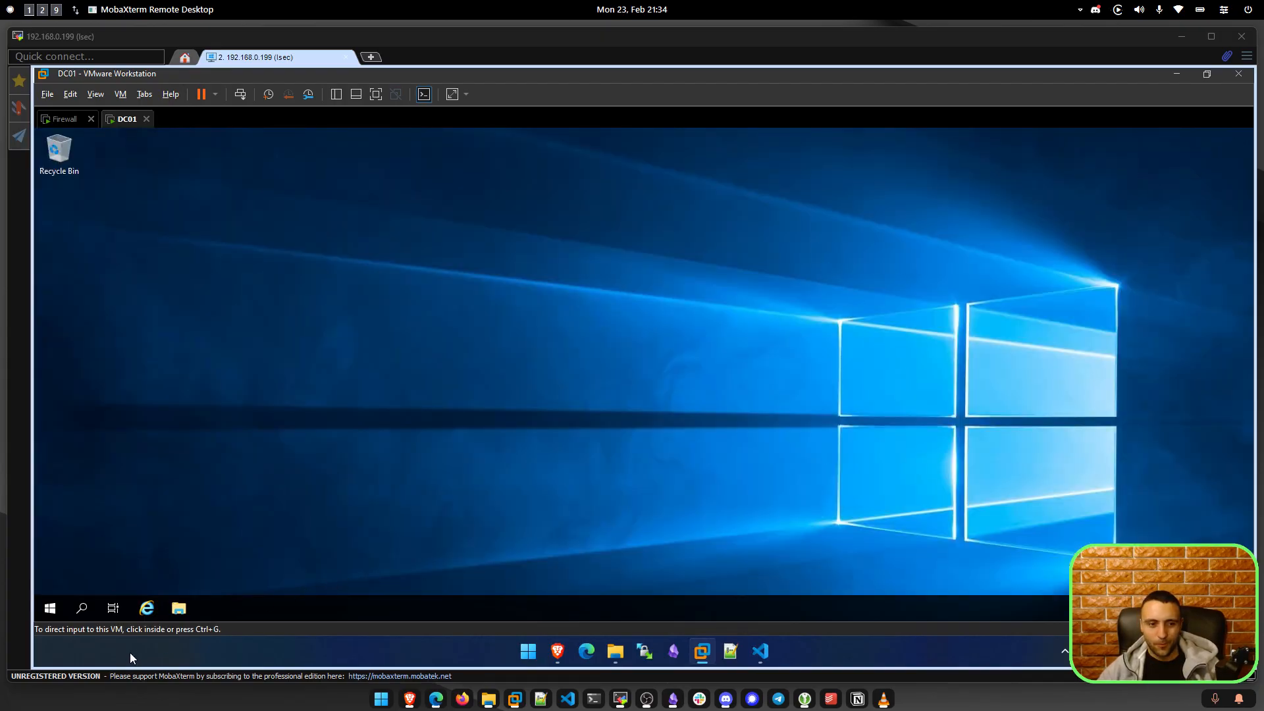
{"action": "left_click", "coordinate": [50, 608]}
{"action": "left_click", "coordinate": [304, 260]}
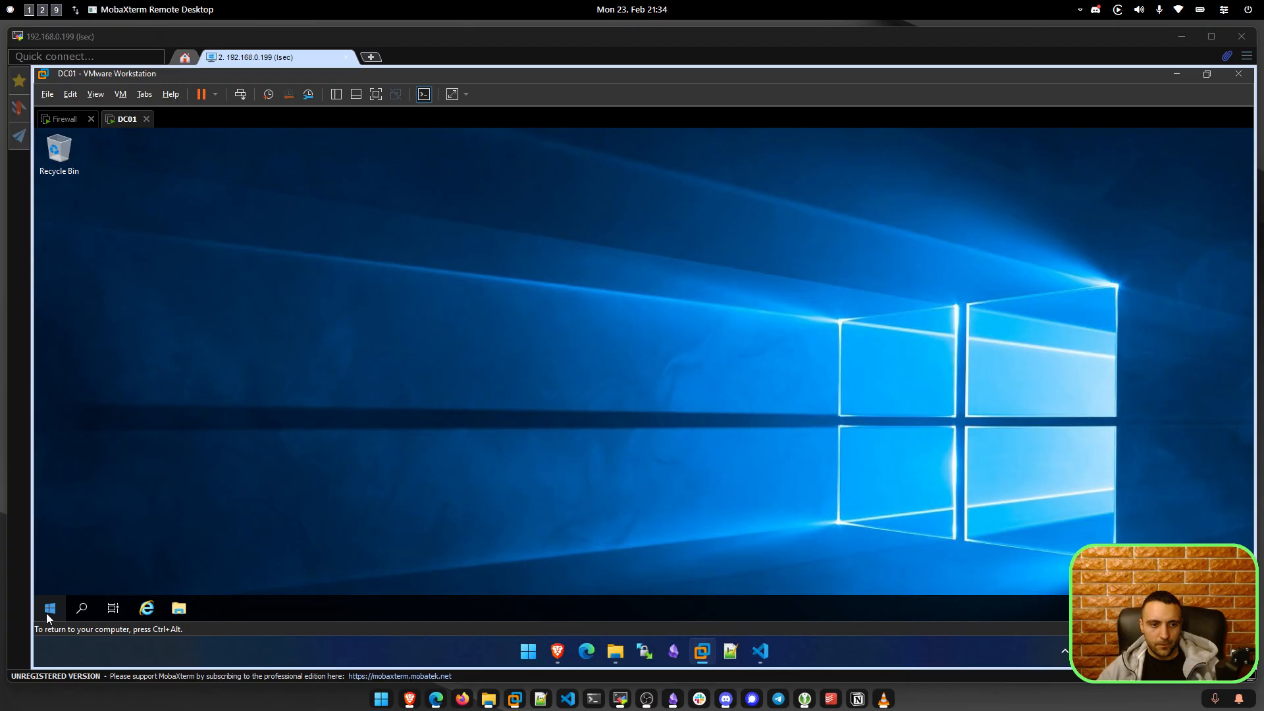
{"action": "left_click", "coordinate": [48, 611]}
{"action": "left_click", "coordinate": [347, 270]}
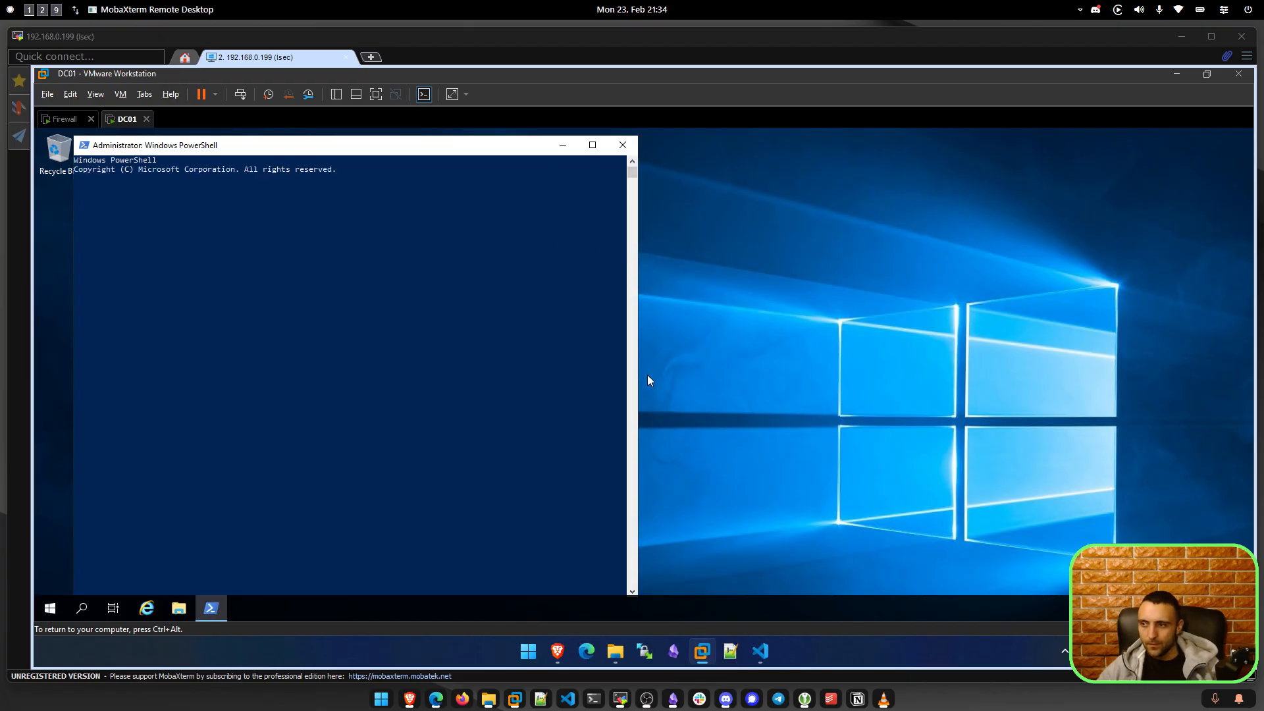
{"action": "left_click", "coordinate": [626, 383]}
{"action": "key", "text": "Escape"}
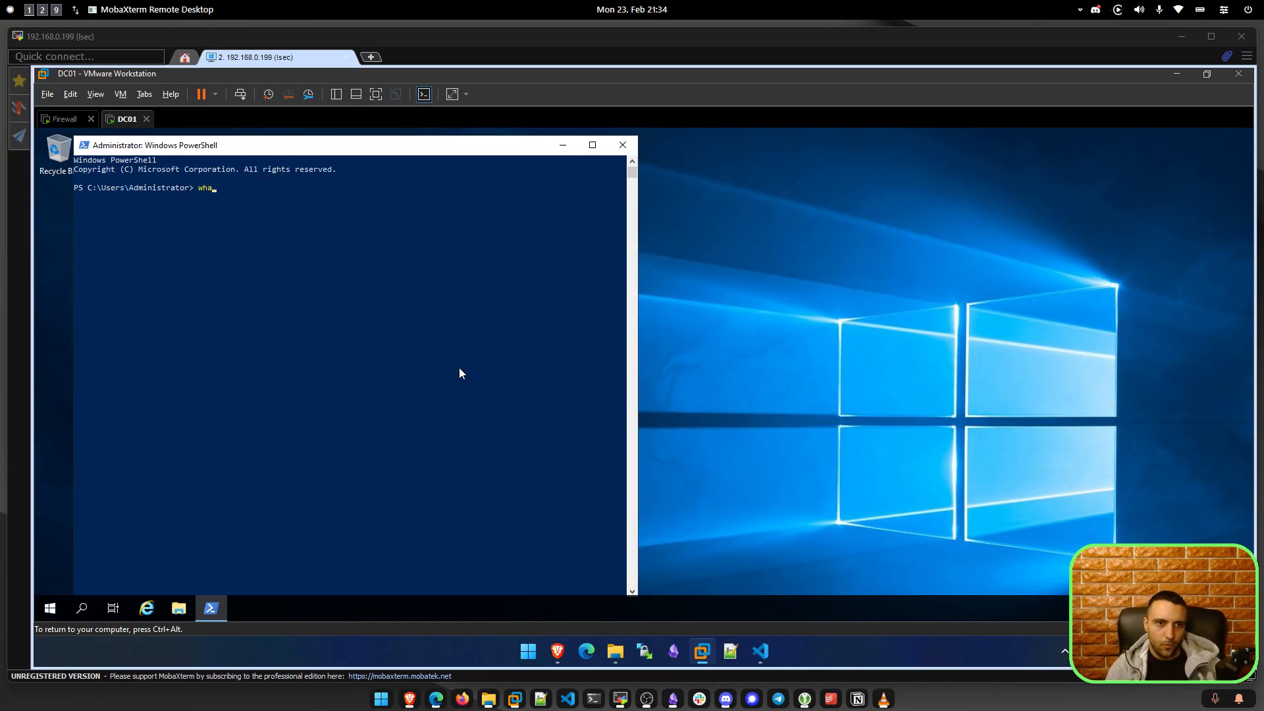
Run whoami, ipconfig and hostname, showing lsec\administrator, 172.16.16.50 and WIN-LQP650RAMUV.
{"action": "type", "text": "whoami"}
{"action": "key", "text": "Return"}
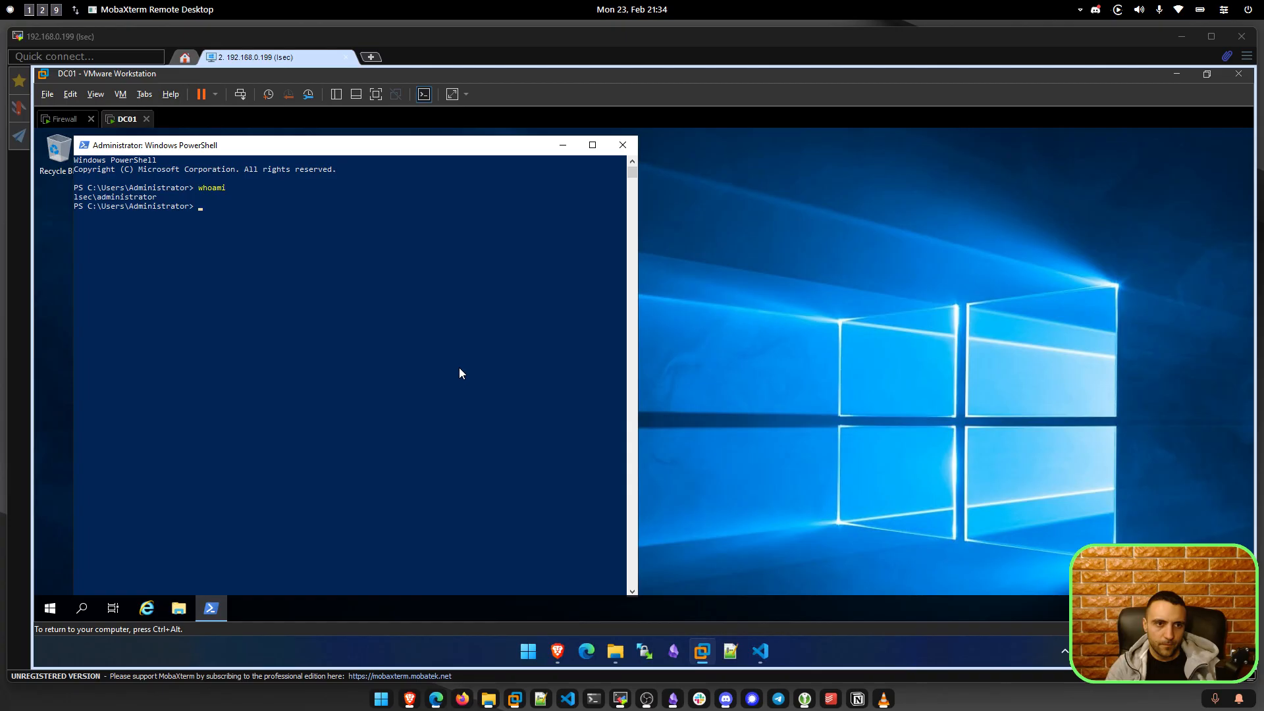
{"action": "type", "text": "ipconfig"}
{"action": "key", "text": "Return"}
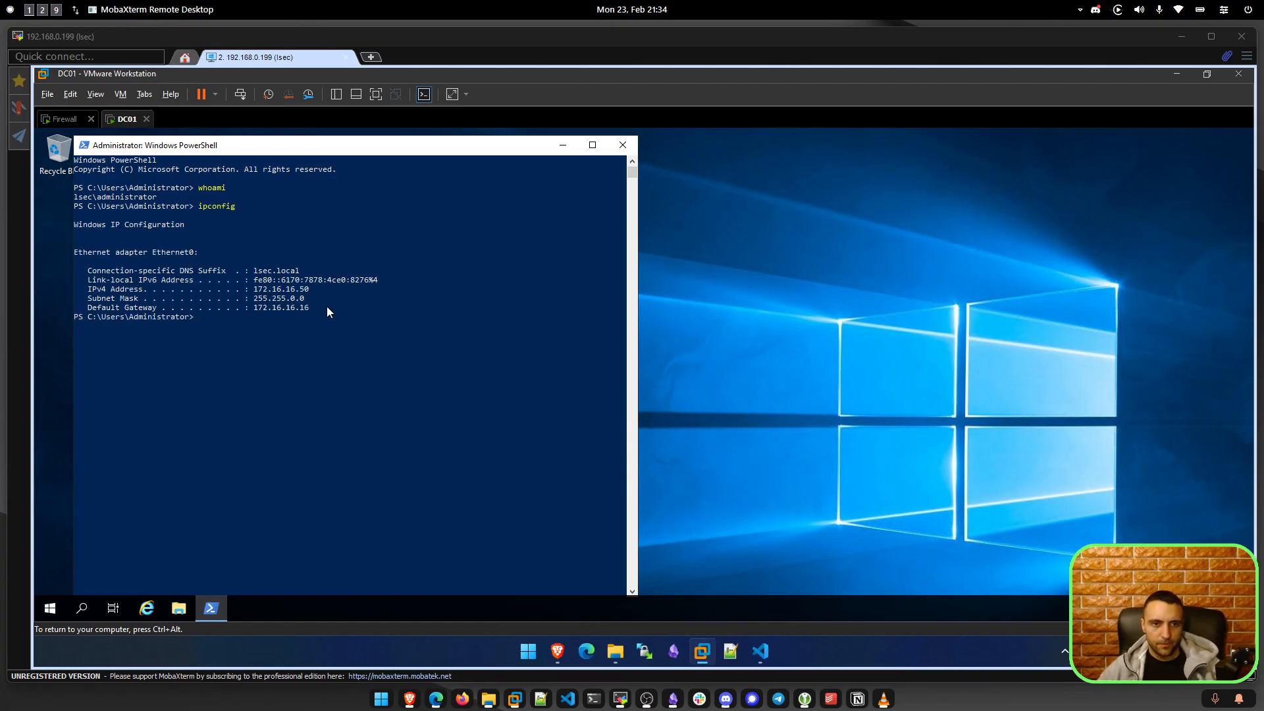
{"action": "left_click_drag", "start_coordinate": [312, 291], "coordinate": [252, 292]}
{"action": "left_click", "coordinate": [394, 336]}
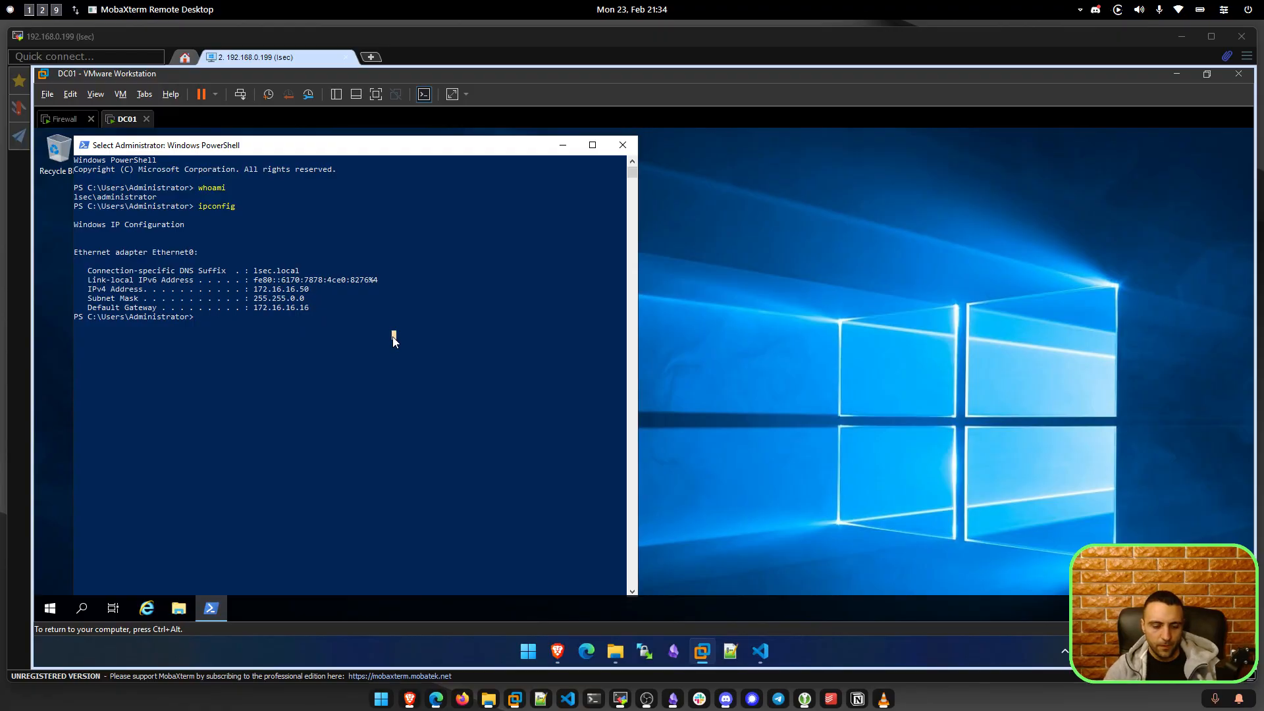
{"action": "type", "text": "hostname"}
{"action": "key", "text": "Return"}
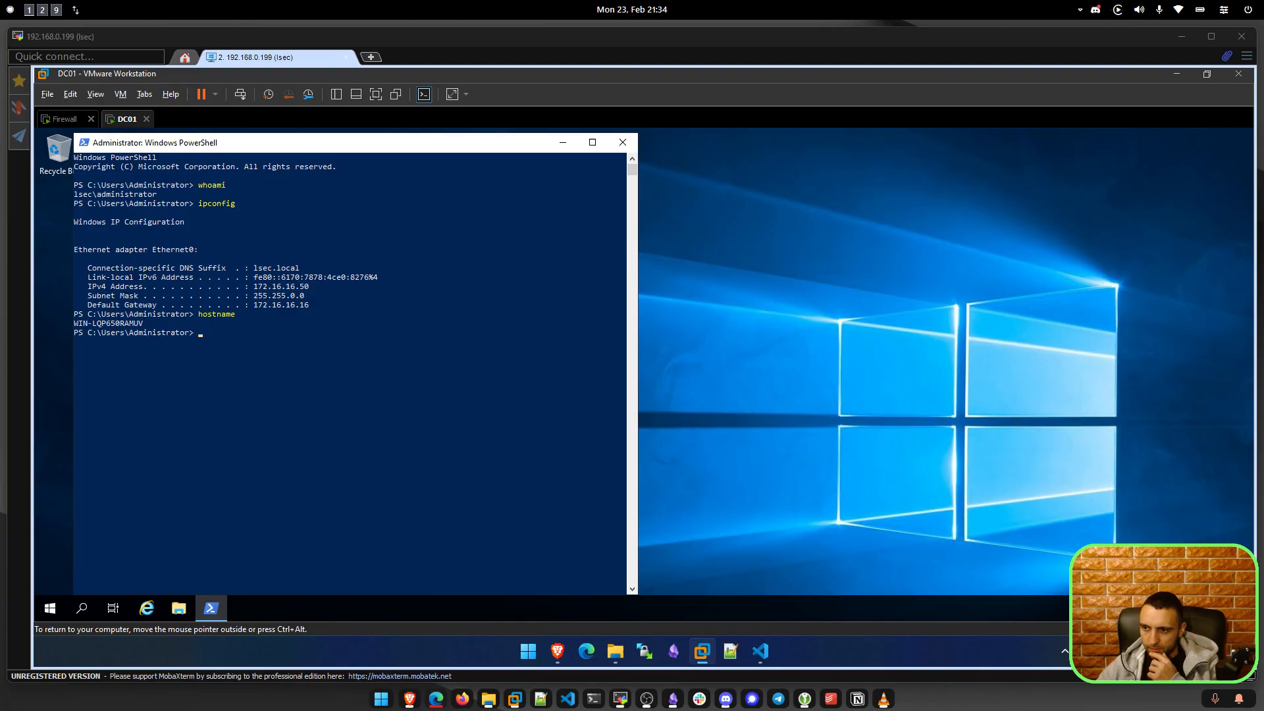
{"action": "left_click_drag", "start_coordinate": [1263, 396], "coordinate": [856, 206]}
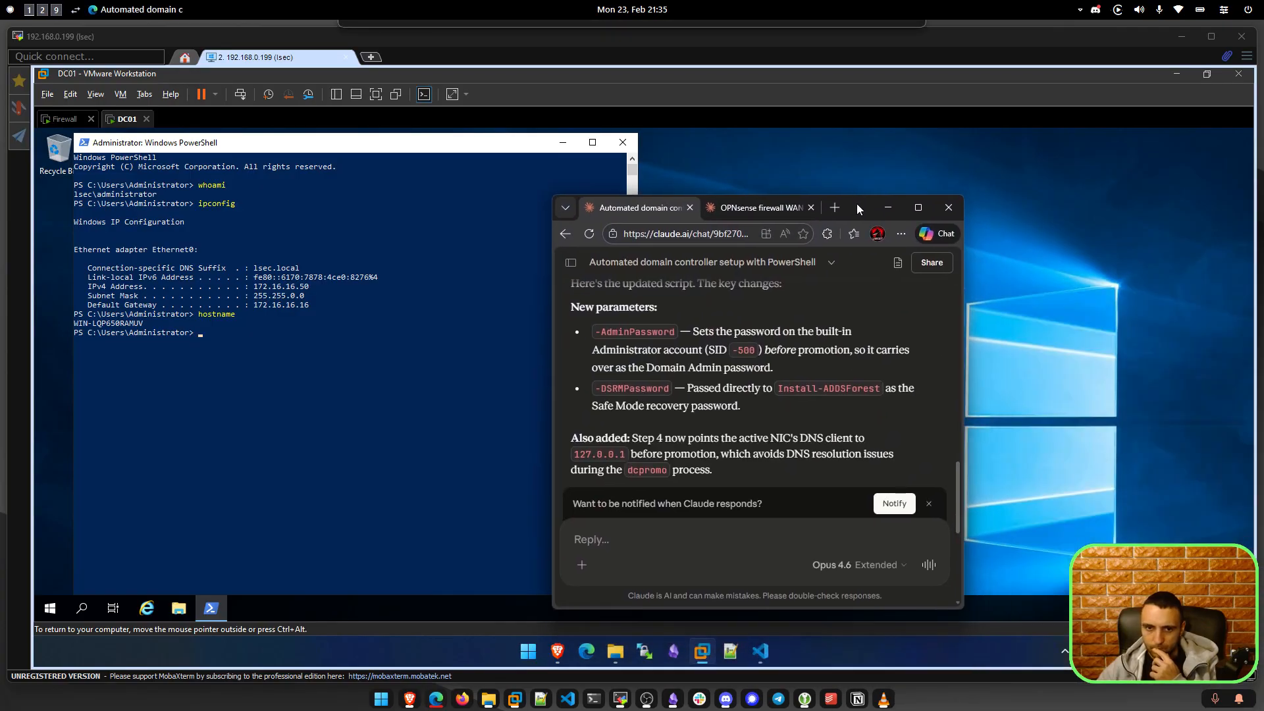
Write Claude a follow-up that the hostname stayed unchanged after DA login, requesting a hostname parameter.
{"action": "left_click", "coordinate": [682, 539]}
{"action": "type", "text": "As"}
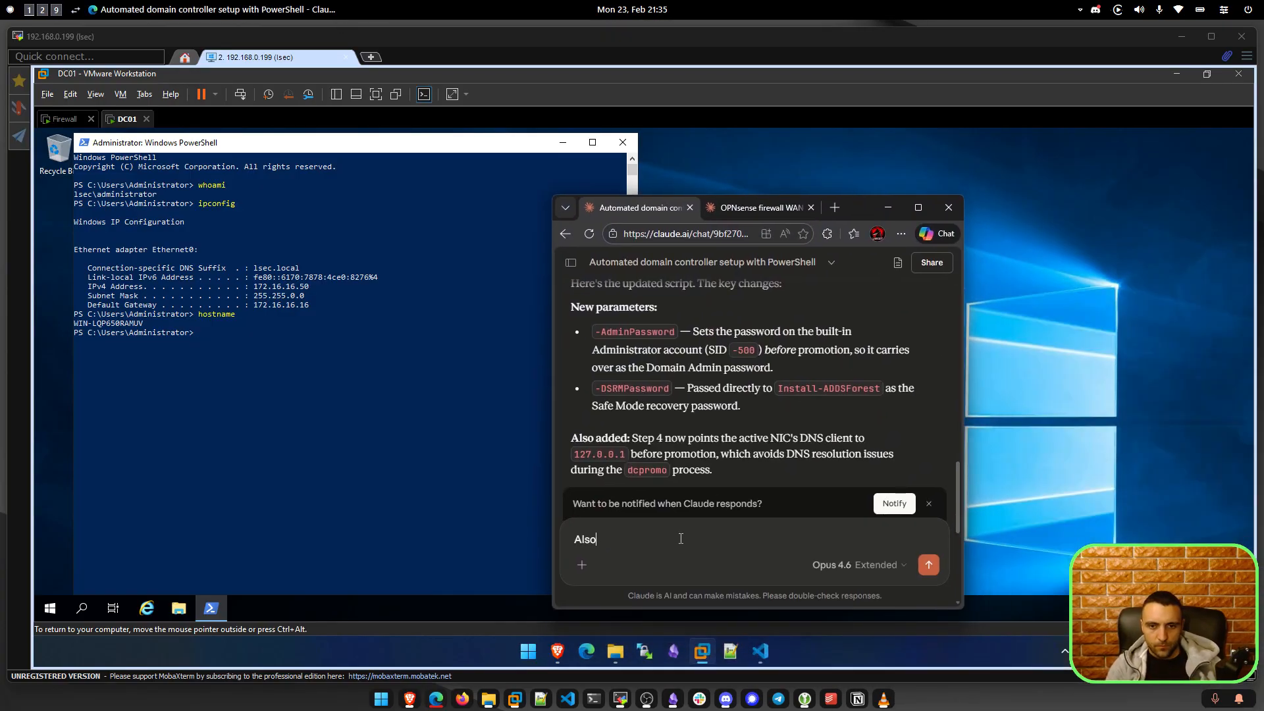
{"action": "type", "text": "so after the"}
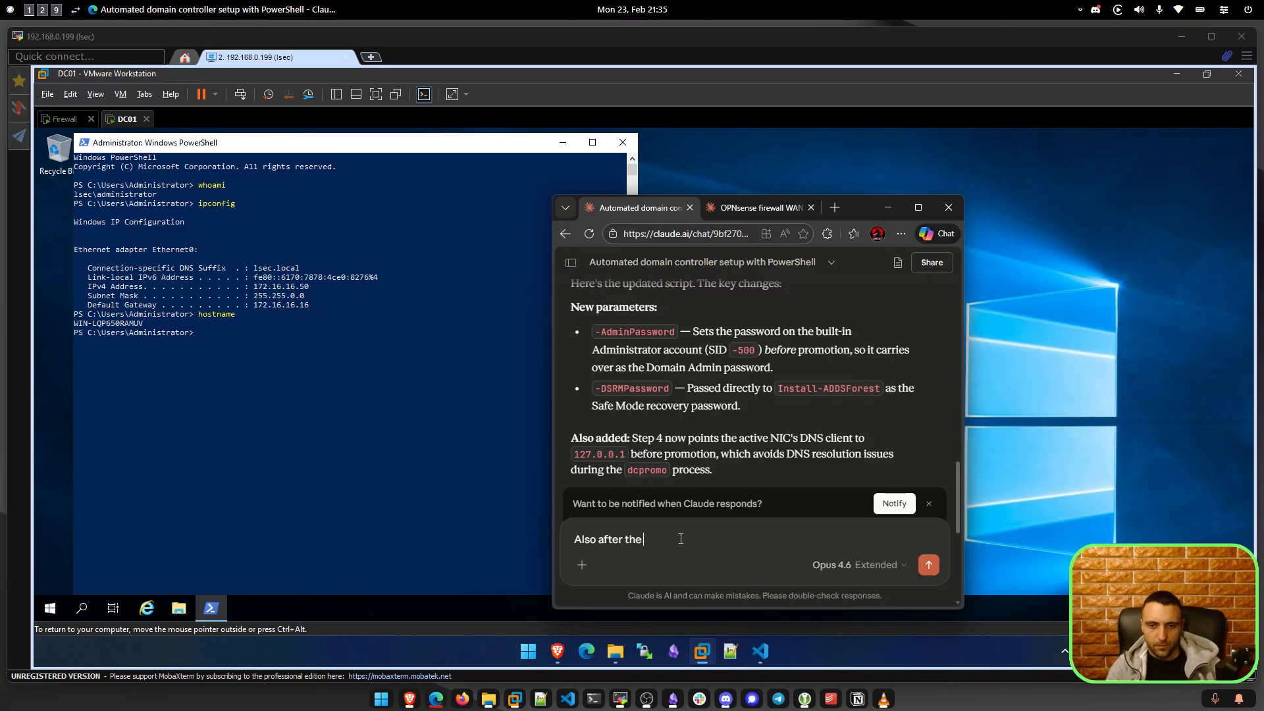
{"action": "type", "text": " installation"}
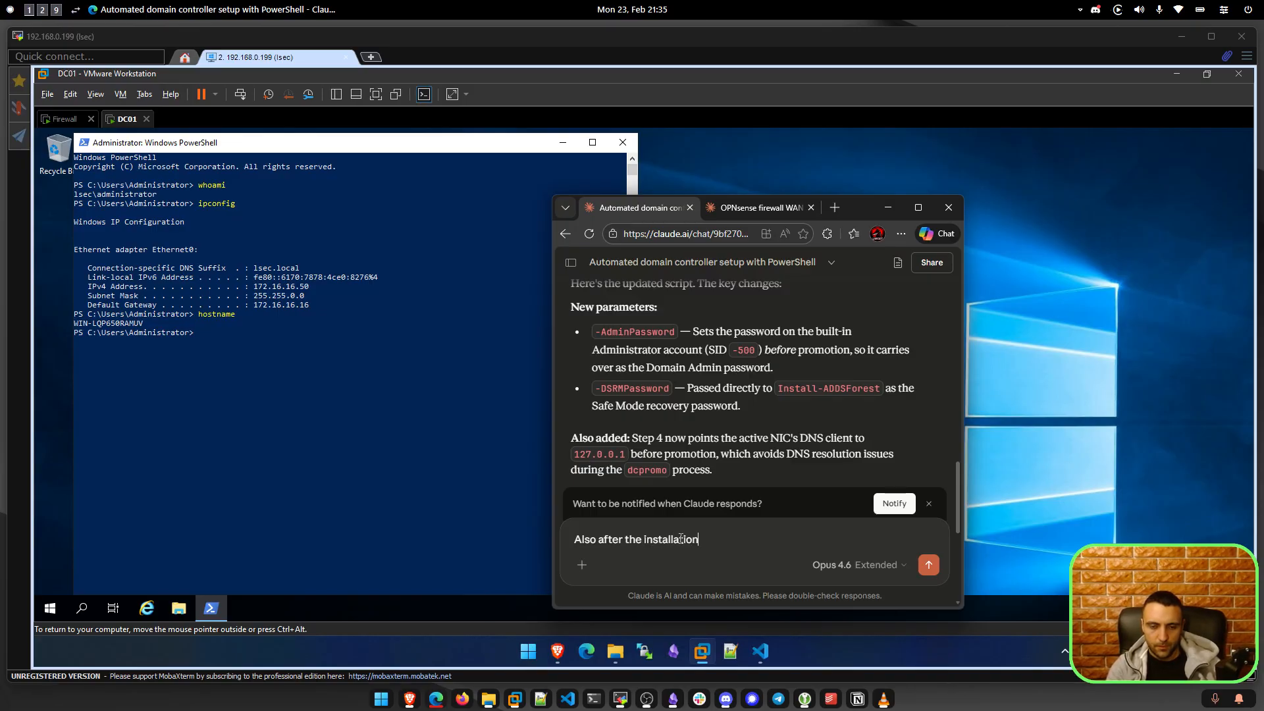
{"action": "type", "text": ", I loogged in as the "}
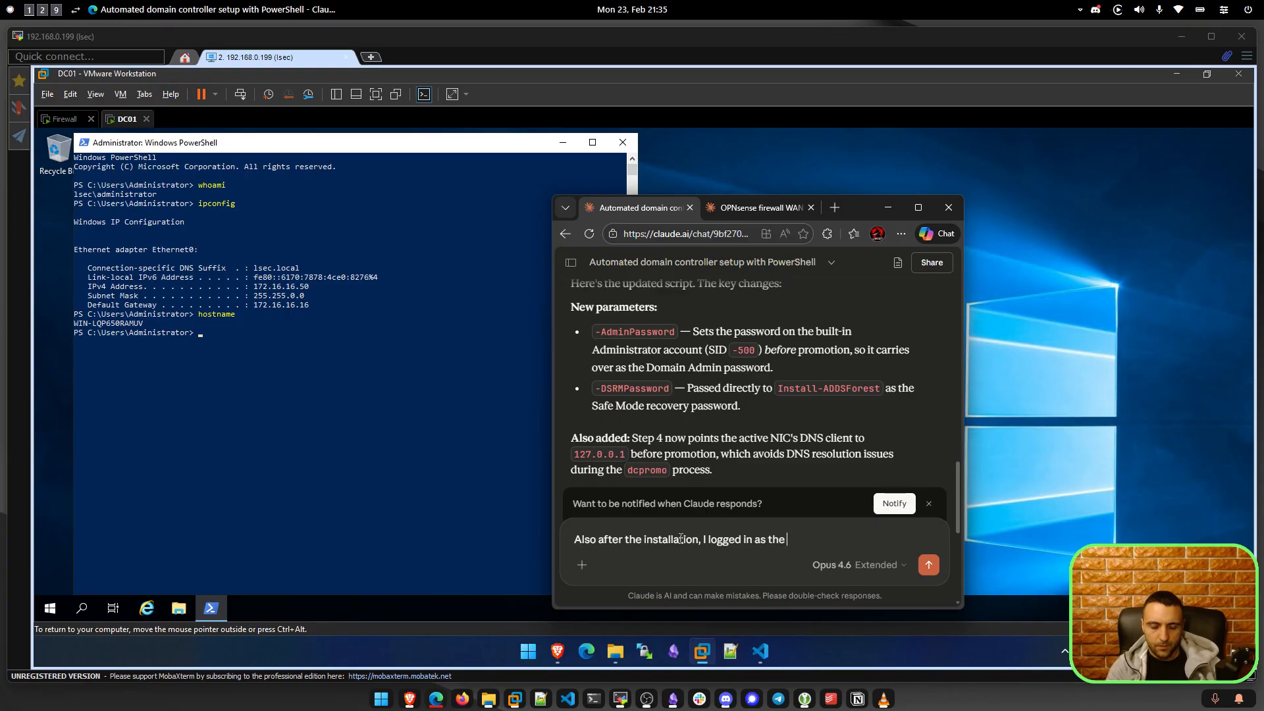
{"action": "type", "text": "DA, but the "}
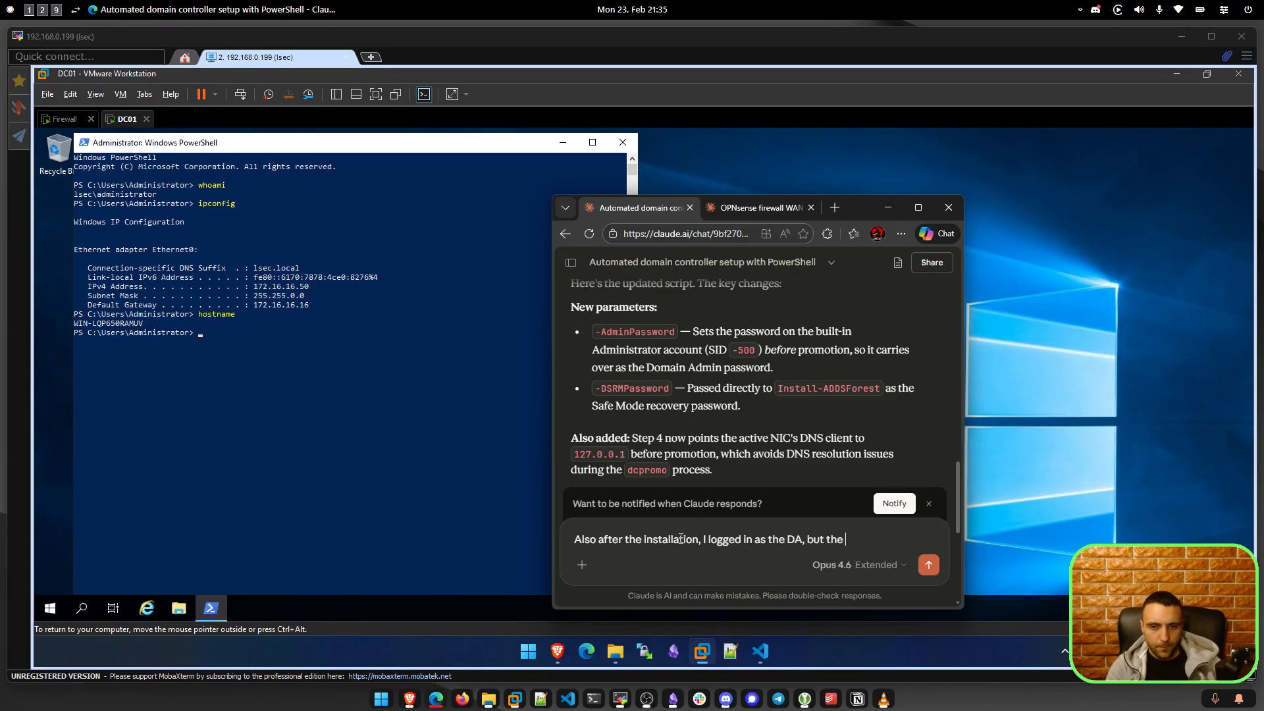
{"action": "type", "text": "hostname was not changed. Also ad"}
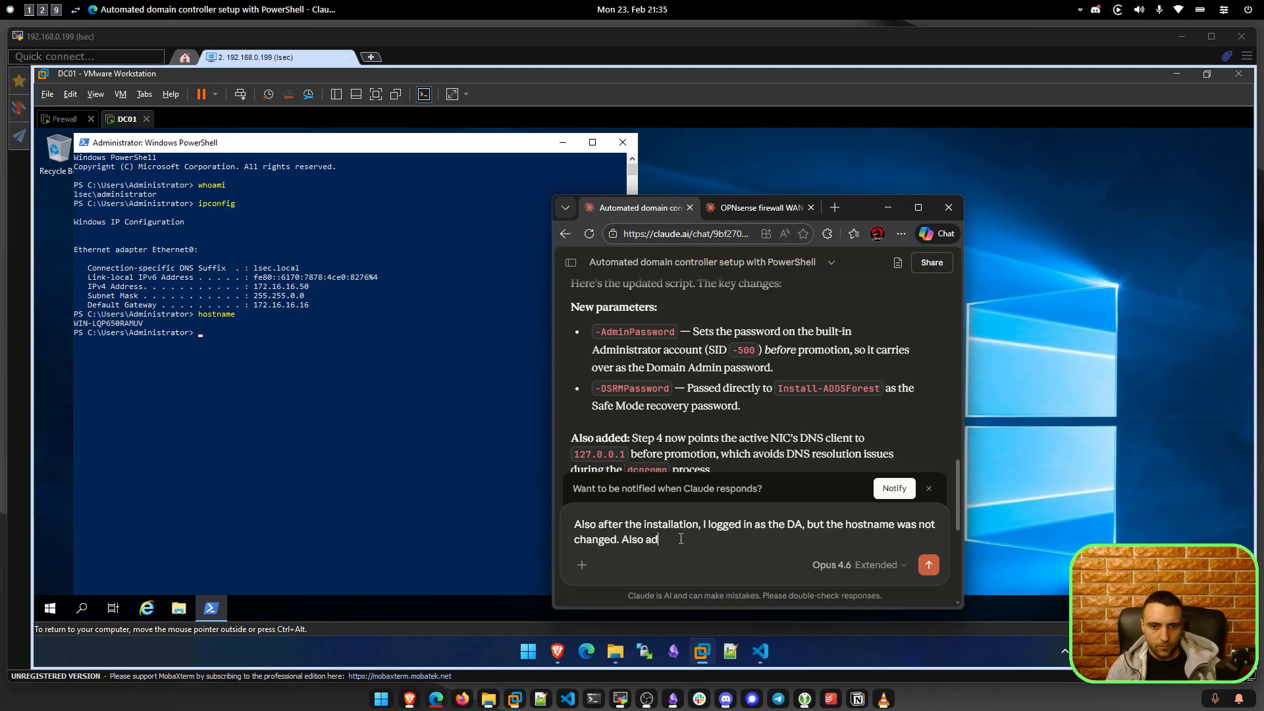
{"action": "type", "text": "d a parameter for it."}
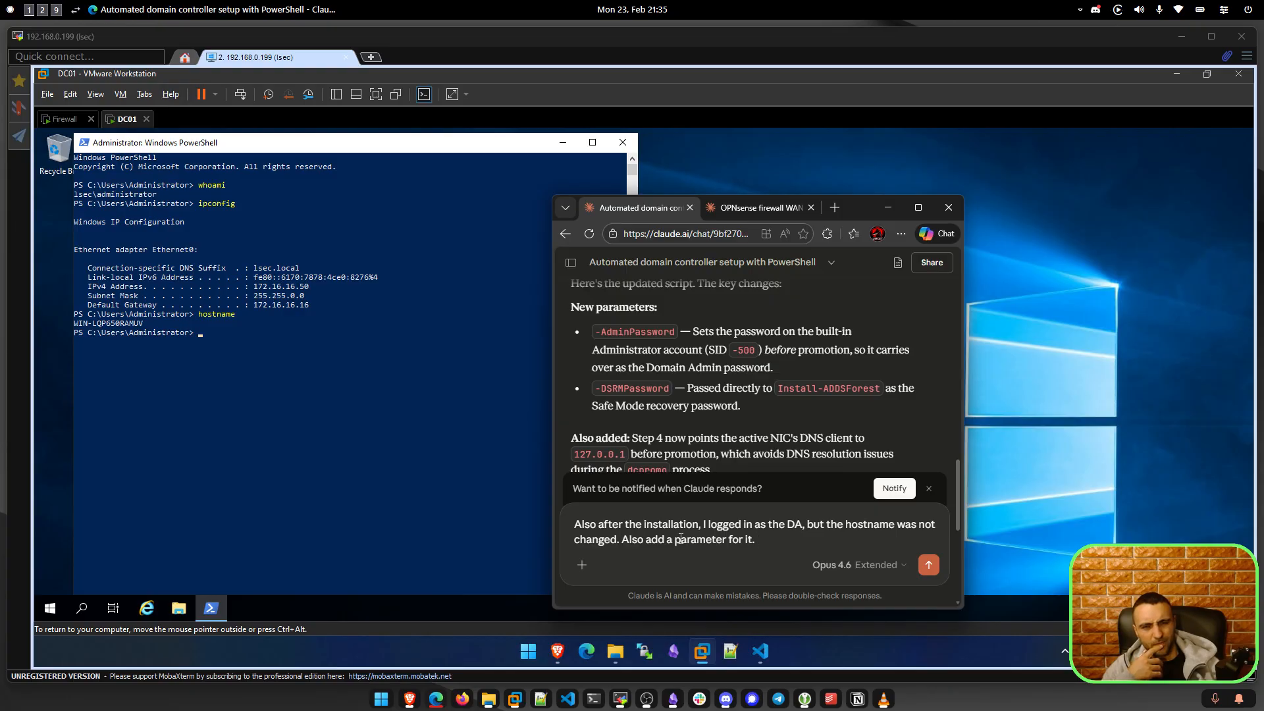
{"action": "left_click", "coordinate": [681, 538]}
{"action": "key", "text": "shift+Return"}
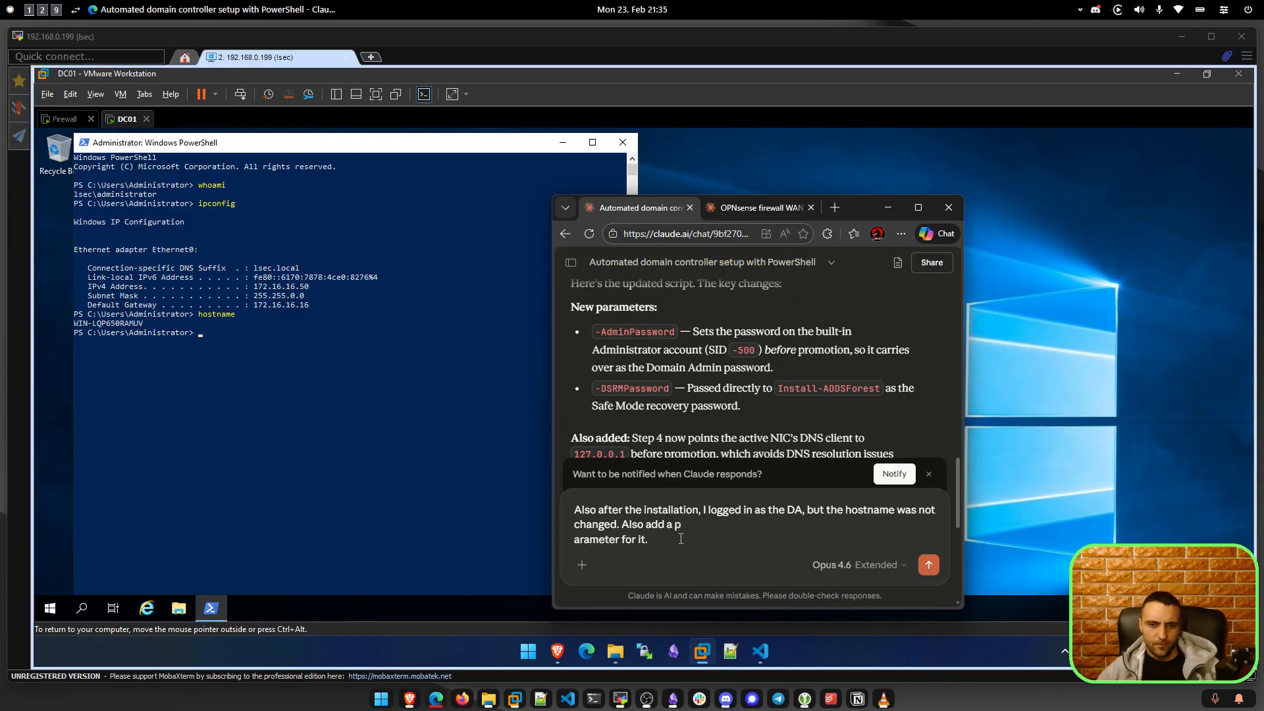
Send the hostname follow-up message to Claude.
{"action": "key", "text": "BackSpace"}
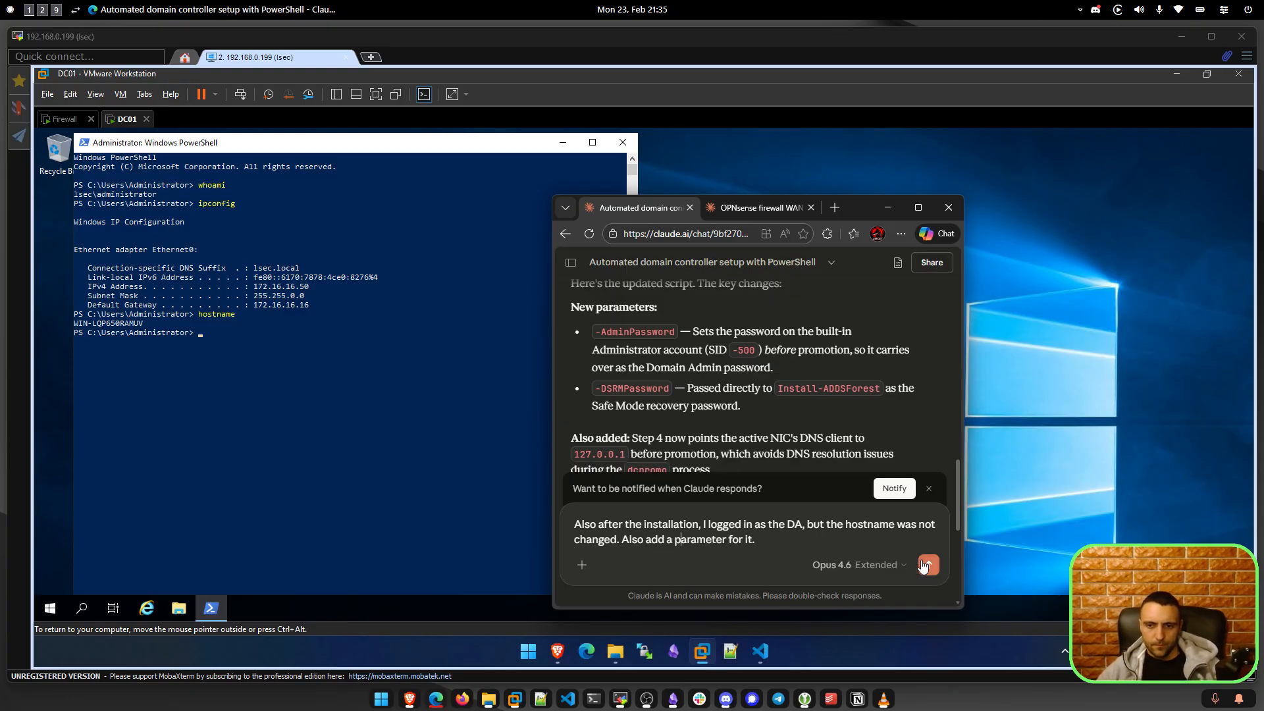
{"action": "left_click", "coordinate": [924, 567]}
{"action": "left_click", "coordinate": [1046, 432]}
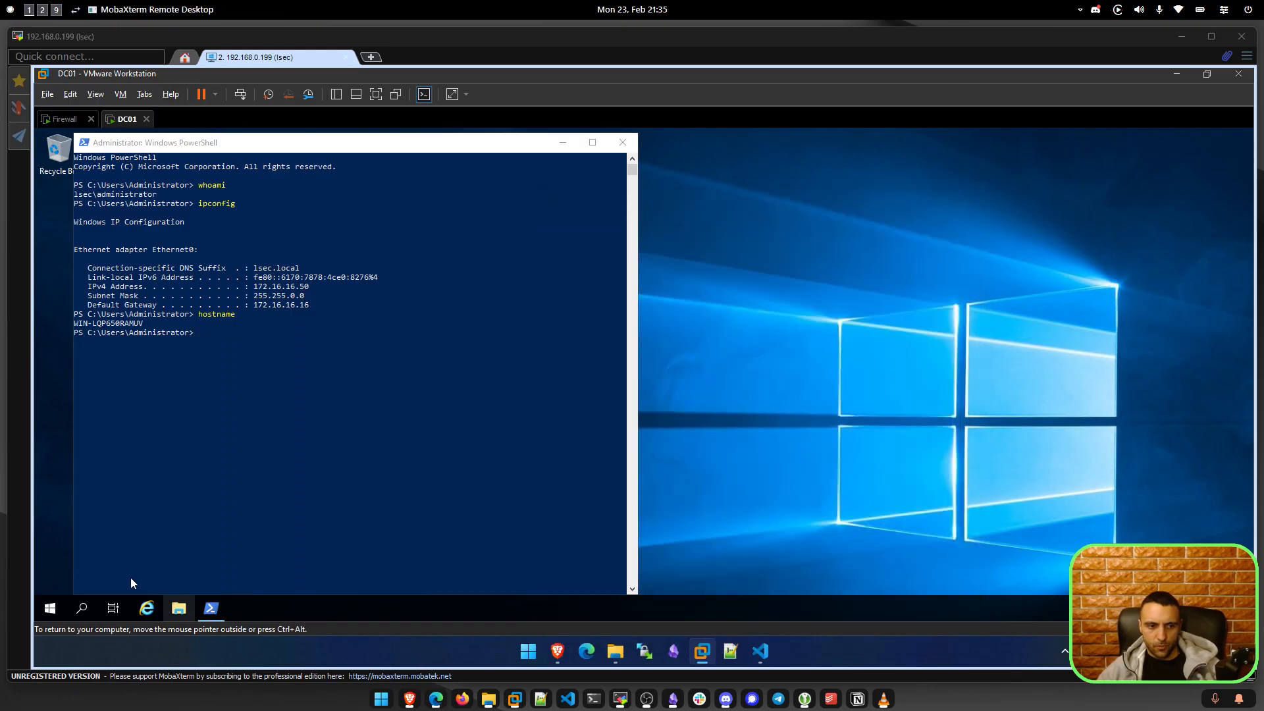
On DC01, launch Server Manager, browse its Manage, Tools and View menus, then restore PowerShell.
{"action": "left_click", "coordinate": [50, 608]}
{"action": "type", "text": "hostname"}
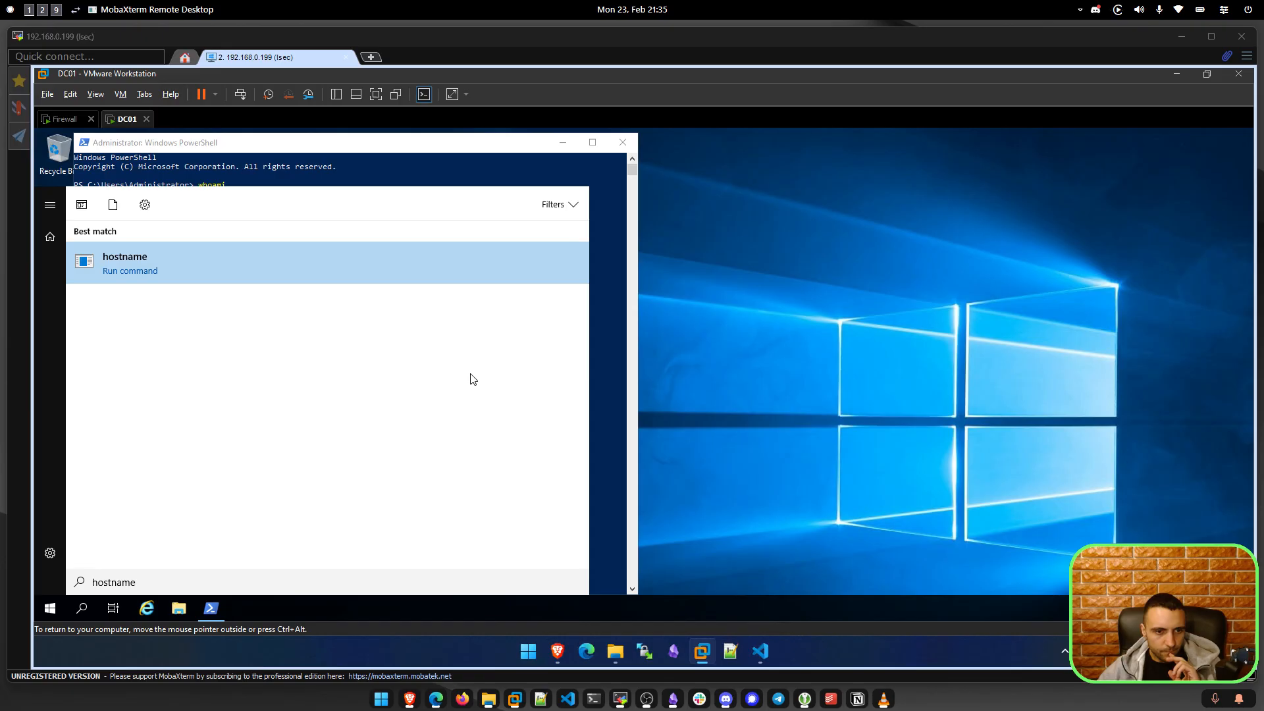
{"action": "left_click", "coordinate": [49, 553]}
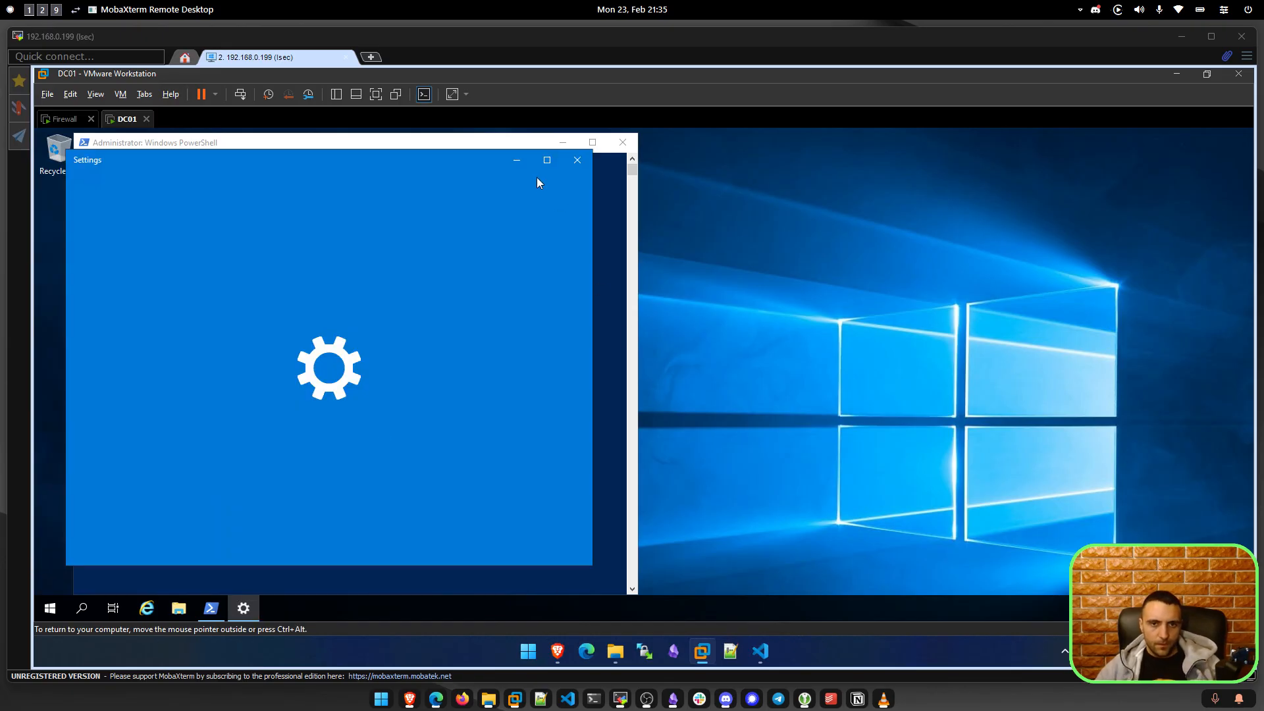
{"action": "key", "text": "super"}
{"action": "left_click", "coordinate": [250, 276]}
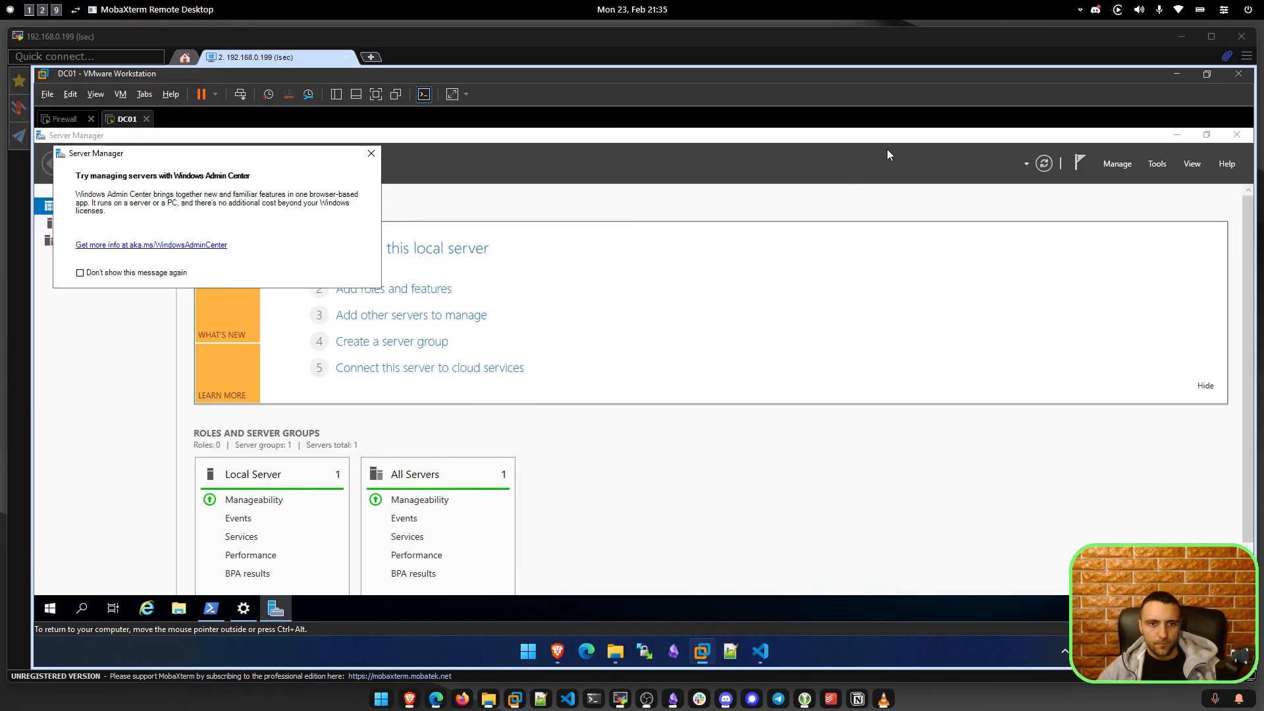
{"action": "left_click", "coordinate": [1121, 166]}
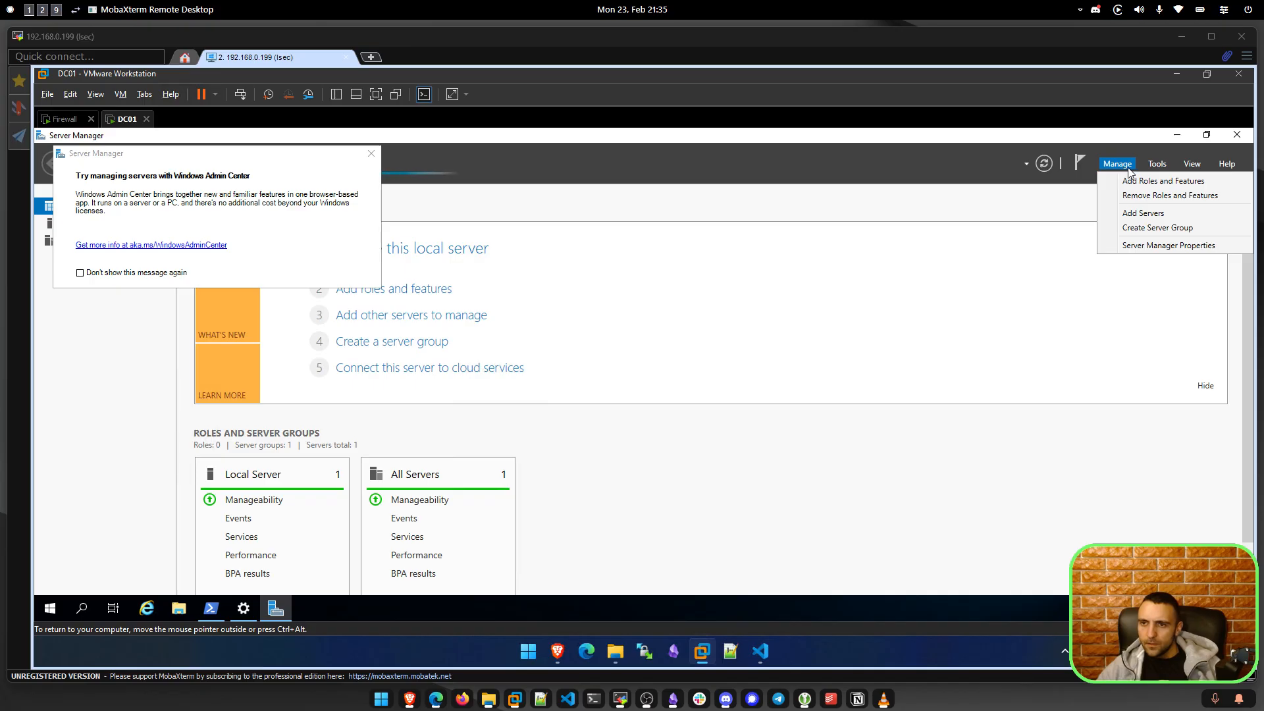
{"action": "left_click", "coordinate": [1160, 168]}
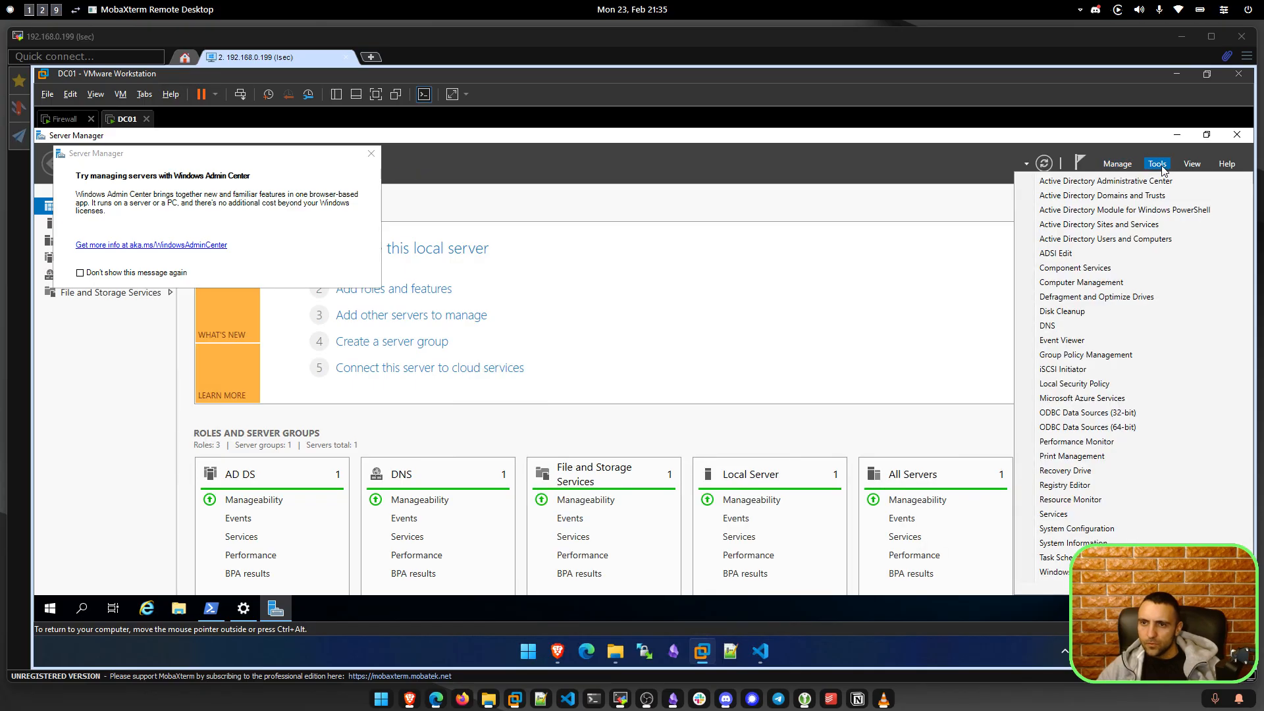
{"action": "left_click", "coordinate": [1196, 166]}
{"action": "left_click", "coordinate": [1195, 166]}
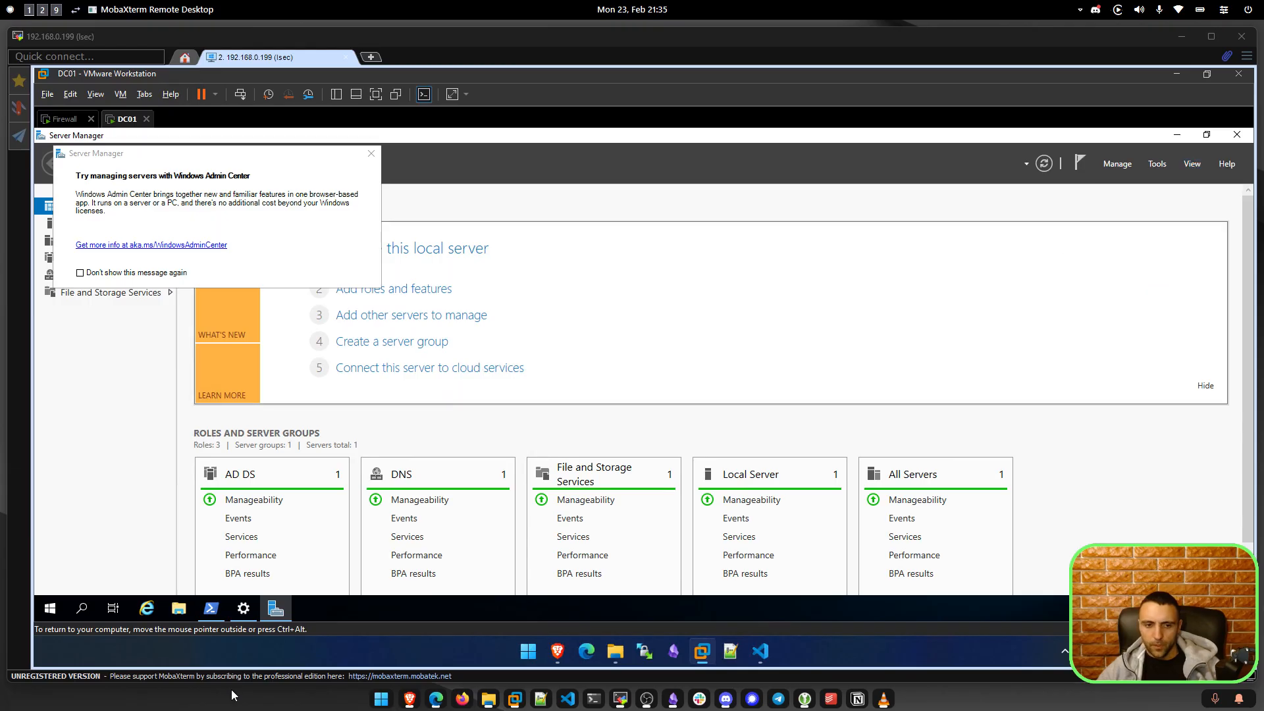
{"action": "left_click", "coordinate": [211, 607]}
Run nslookup for dc01, dc01.lsec.local and lsec.local; only lsec.local resolves to 172.16.16.50.
{"action": "type", "text": "nslookup dc01"}
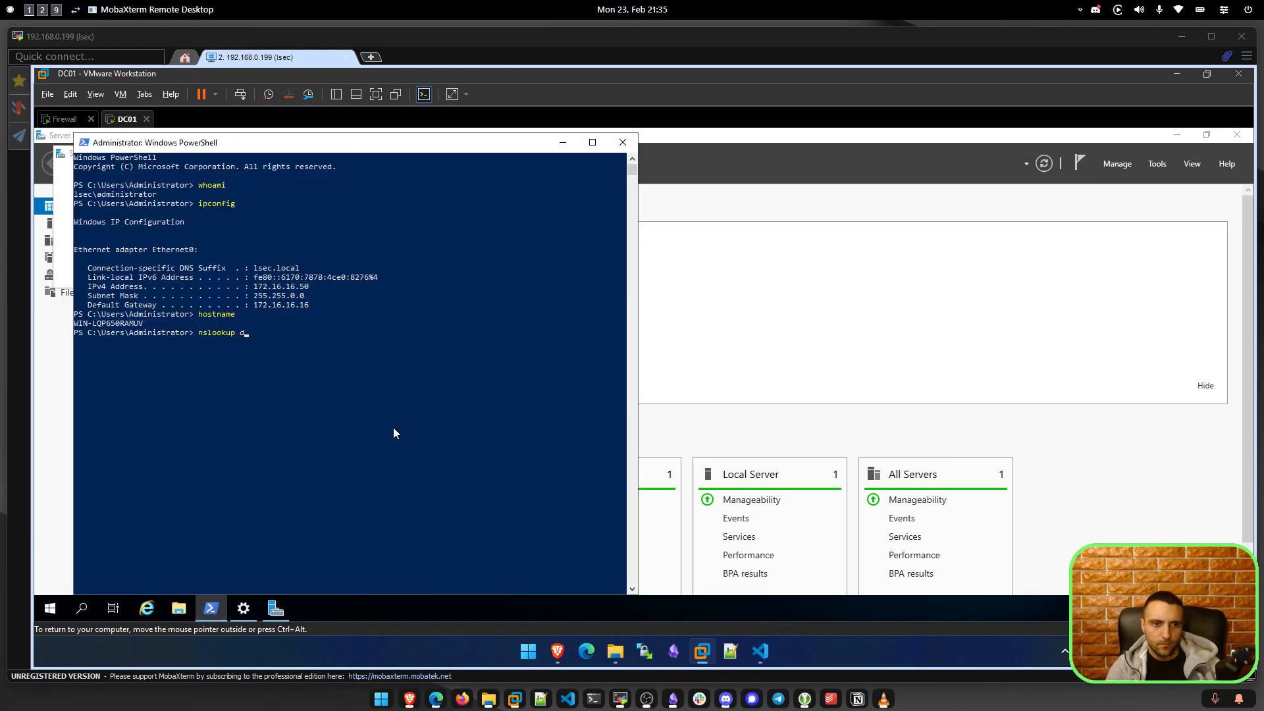
{"action": "key", "text": "Return"}
{"action": "key", "text": "ctrl+c"}
{"action": "key", "text": "Up"}
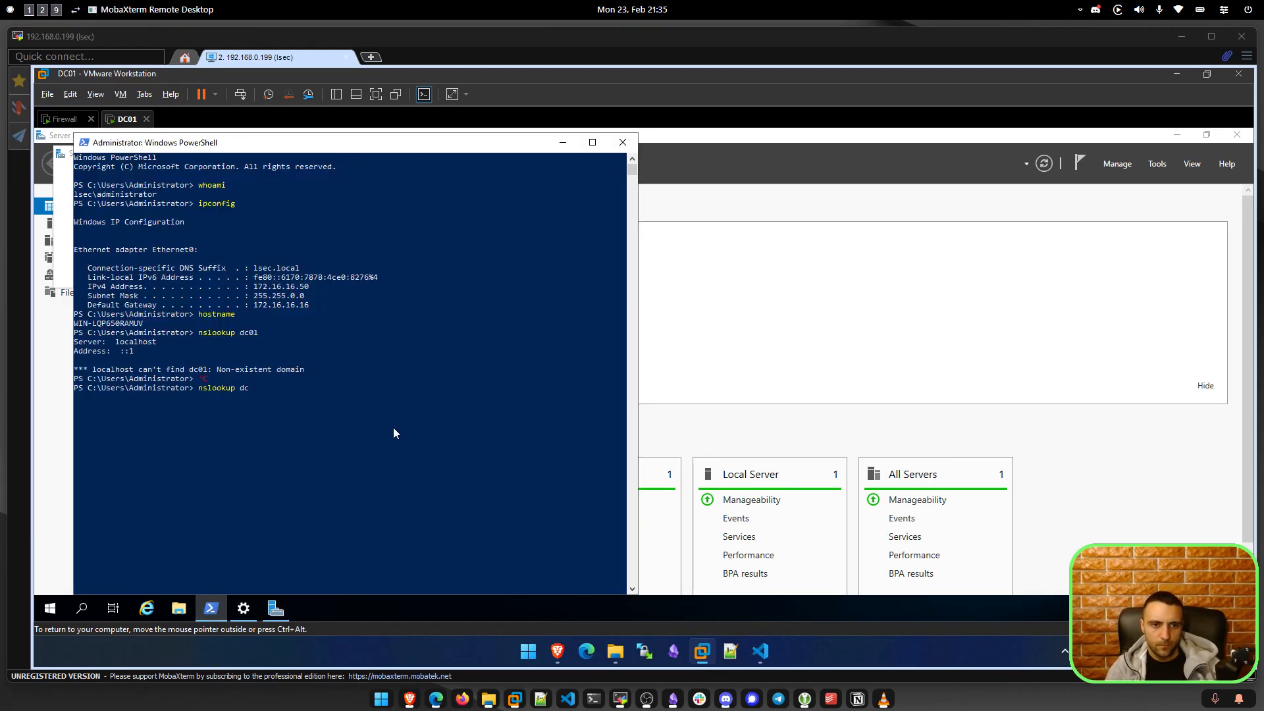
{"action": "type", "text": ".lsec.local"}
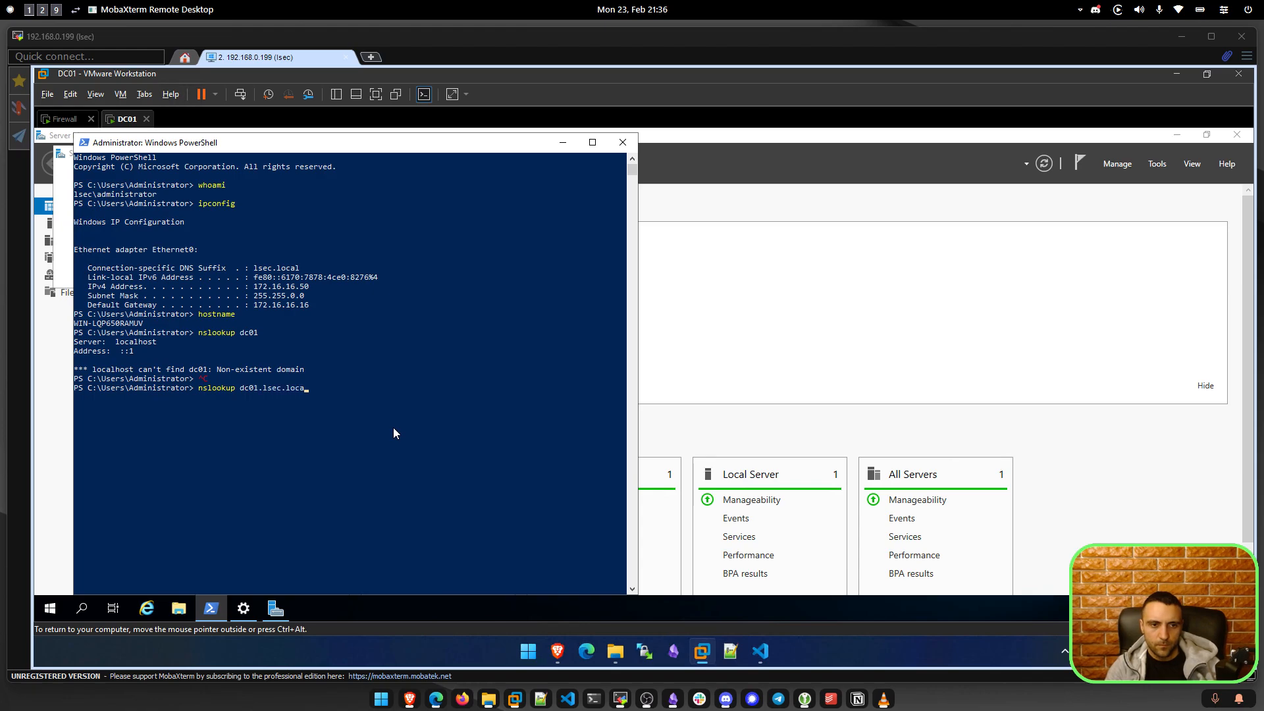
{"action": "key", "text": "Return"}
{"action": "key", "text": "Up"}
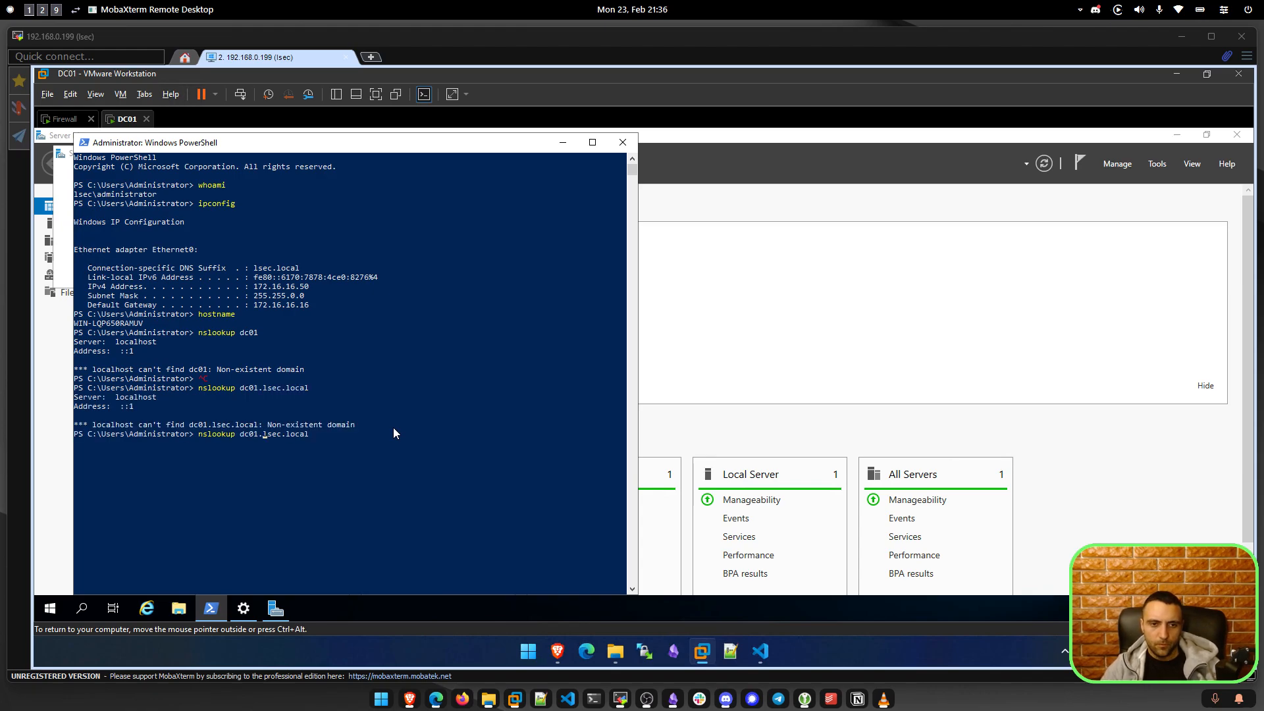
{"action": "key", "text": "Left"}
{"action": "key", "text": "Left"}
{"action": "key", "text": "Left"}
{"action": "key", "text": "Left"}
{"action": "key", "text": "Left"}
{"action": "key", "text": "Left"}
{"action": "key", "text": "Left"}
{"action": "key", "text": "Left"}
{"action": "key", "text": "Left"}
{"action": "key", "text": "Left"}
{"action": "key", "text": "BackSpace"}
{"action": "key", "text": "BackSpace"}
{"action": "key", "text": "BackSpace"}
{"action": "key", "text": "BackSpace"}
{"action": "key", "text": "BackSpace"}
{"action": "key", "text": "Return"}
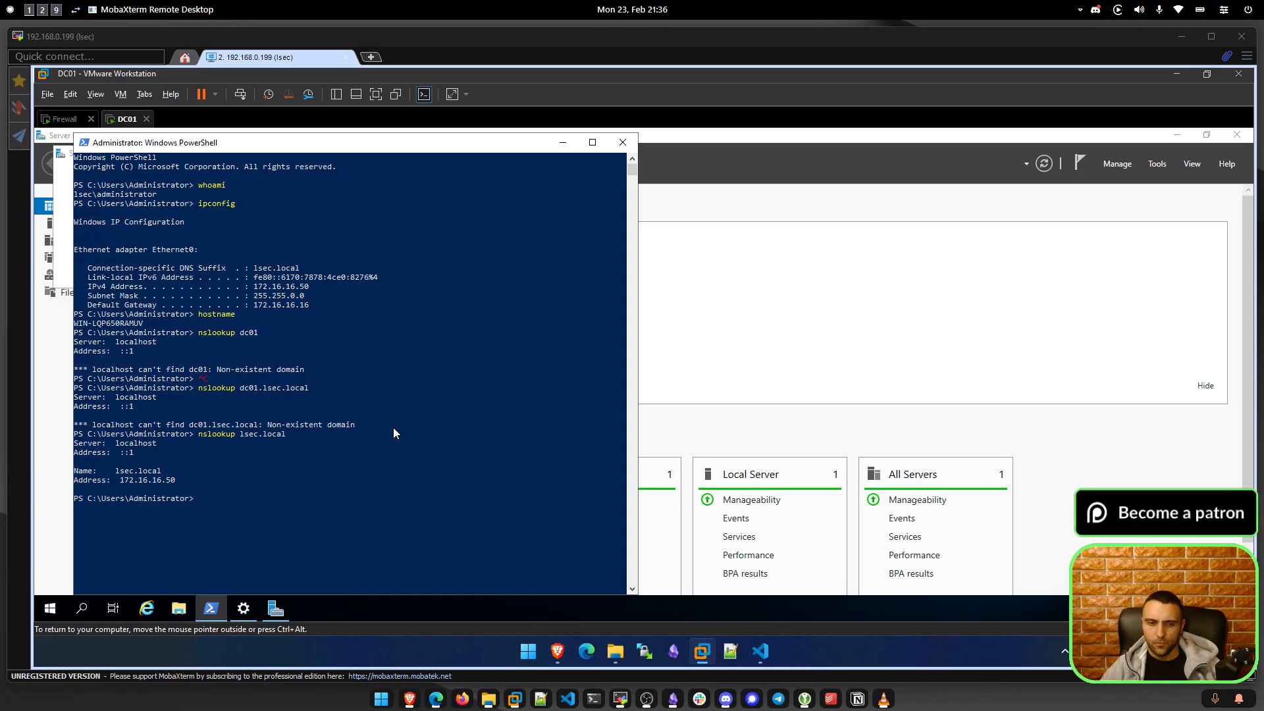
Type 'change windows hostname with powershell' unsent in the OPNsense chat, then return to DC01.
{"action": "left_click", "coordinate": [437, 705]}
{"action": "left_click", "coordinate": [815, 212]}
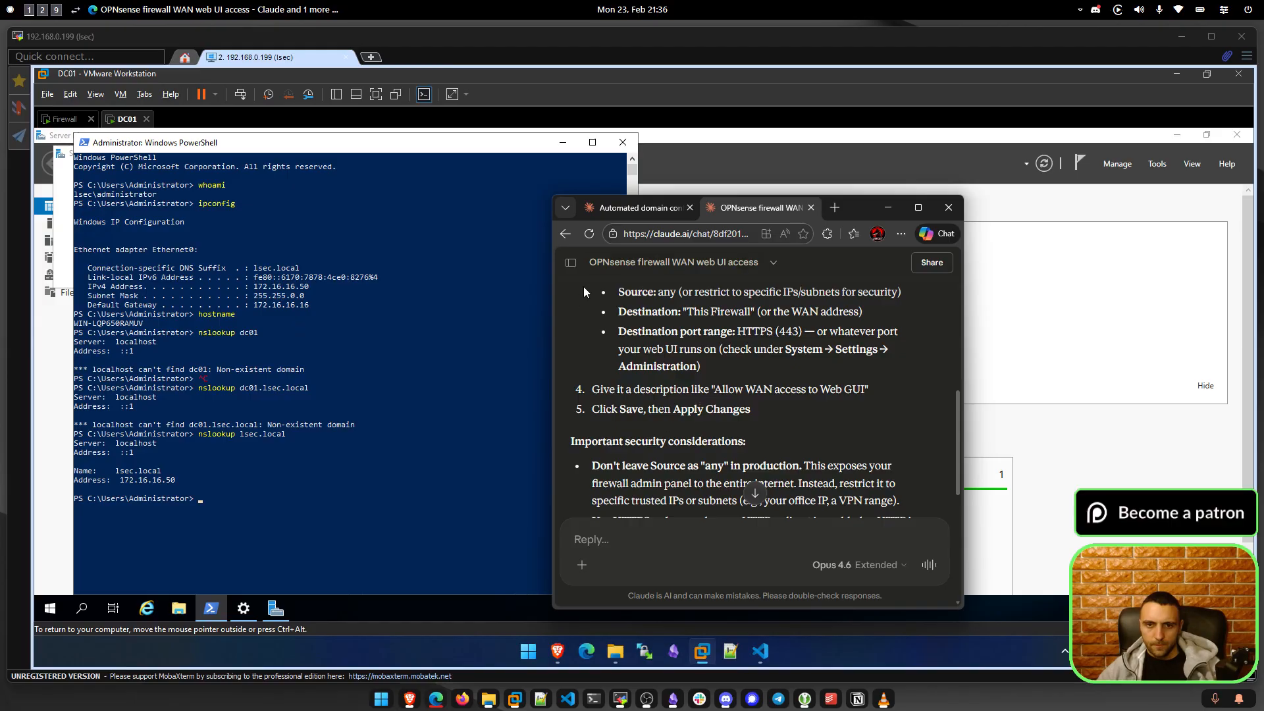
{"action": "left_click", "coordinate": [636, 540]}
{"action": "type", "text": "chang"}
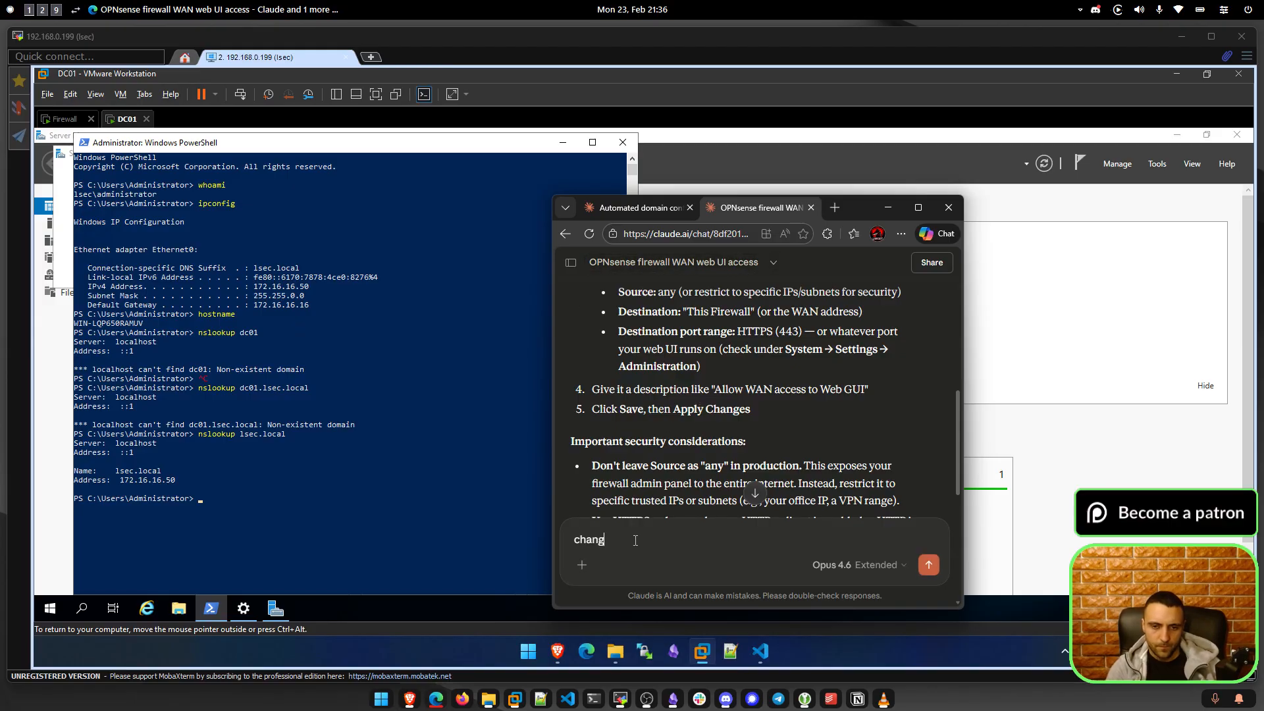
{"action": "type", "text": "e windows hostname with pwoersh"}
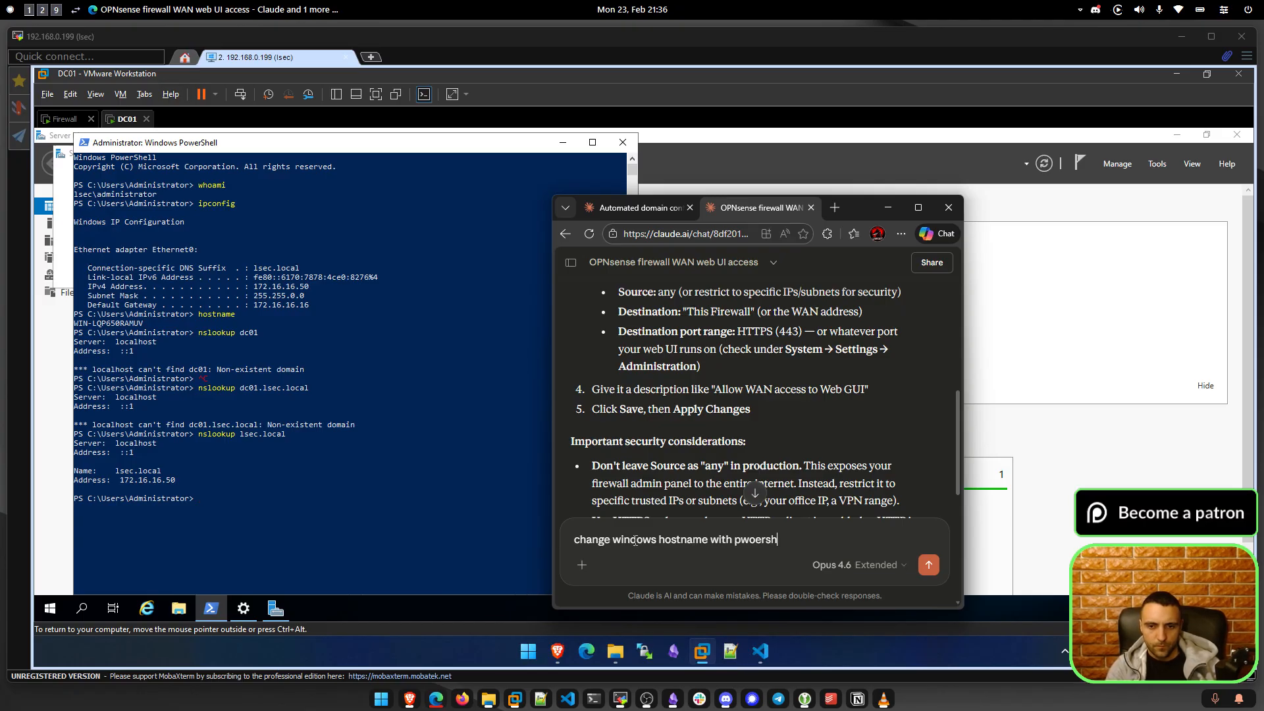
{"action": "type", "text": "ell"}
{"action": "key", "text": "ctrl+BackSpace"}
{"action": "type", "text": "powershell"}
{"action": "key", "text": "shift+Return"}
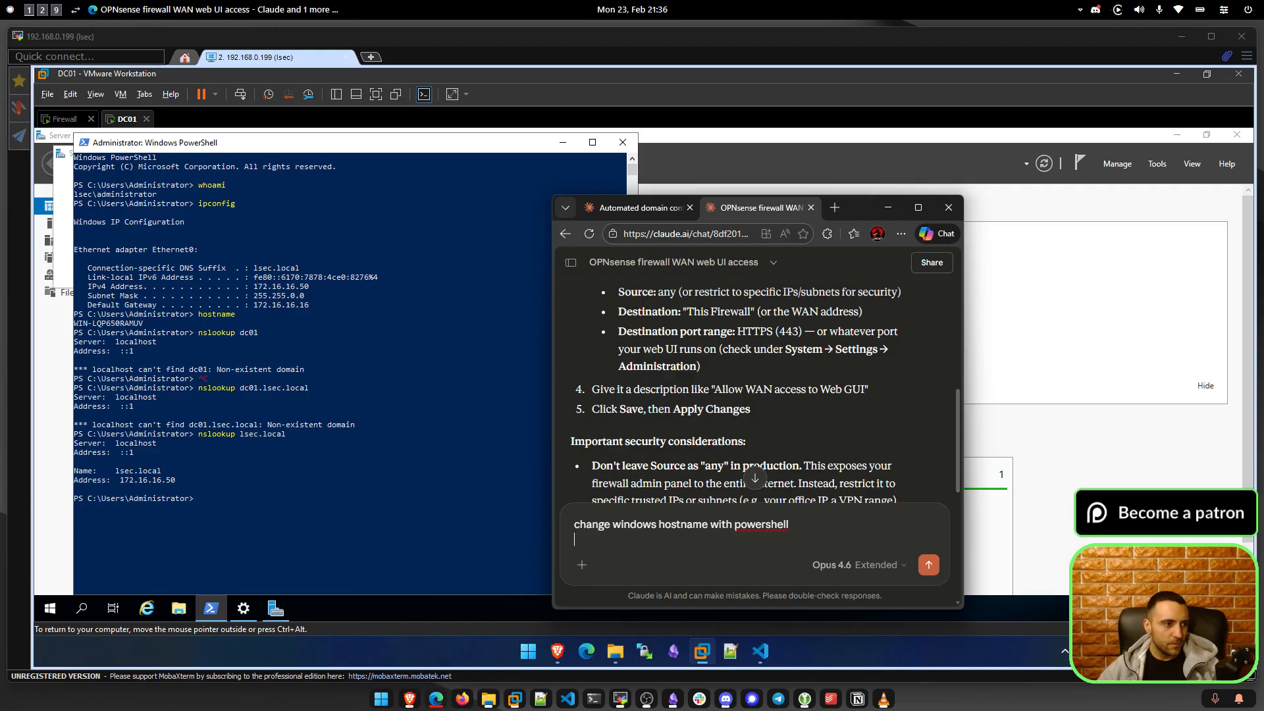
{"action": "left_click", "coordinate": [518, 434]}
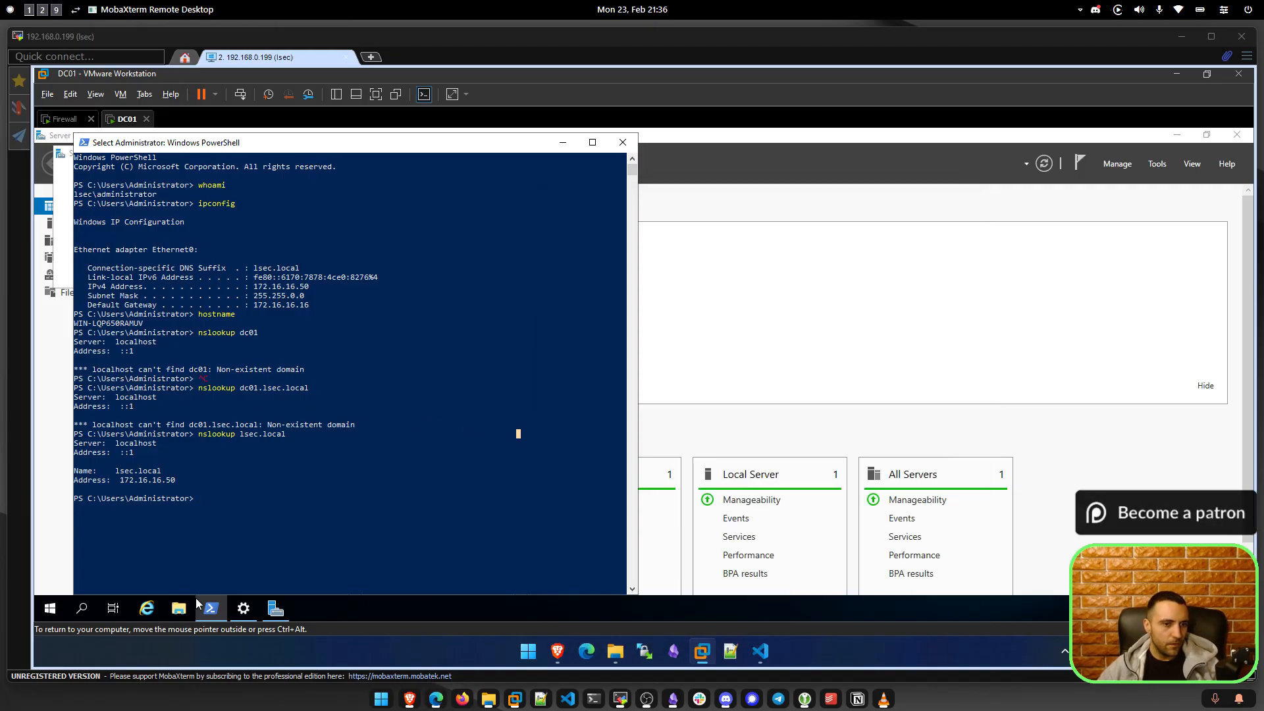
Open Server Manager's Local Server page and its computer name System Properties.
{"action": "left_click", "coordinate": [42, 611]}
{"action": "left_click", "coordinate": [264, 259]}
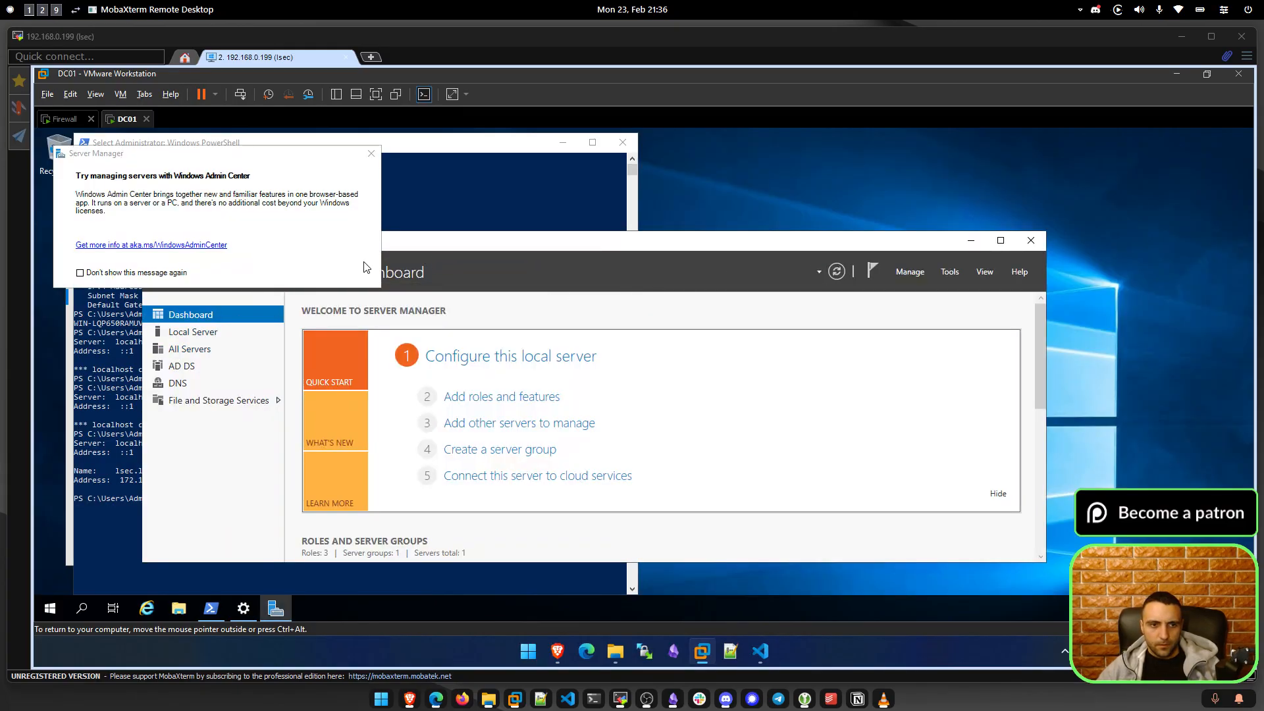
{"action": "double_click", "coordinate": [468, 251]}
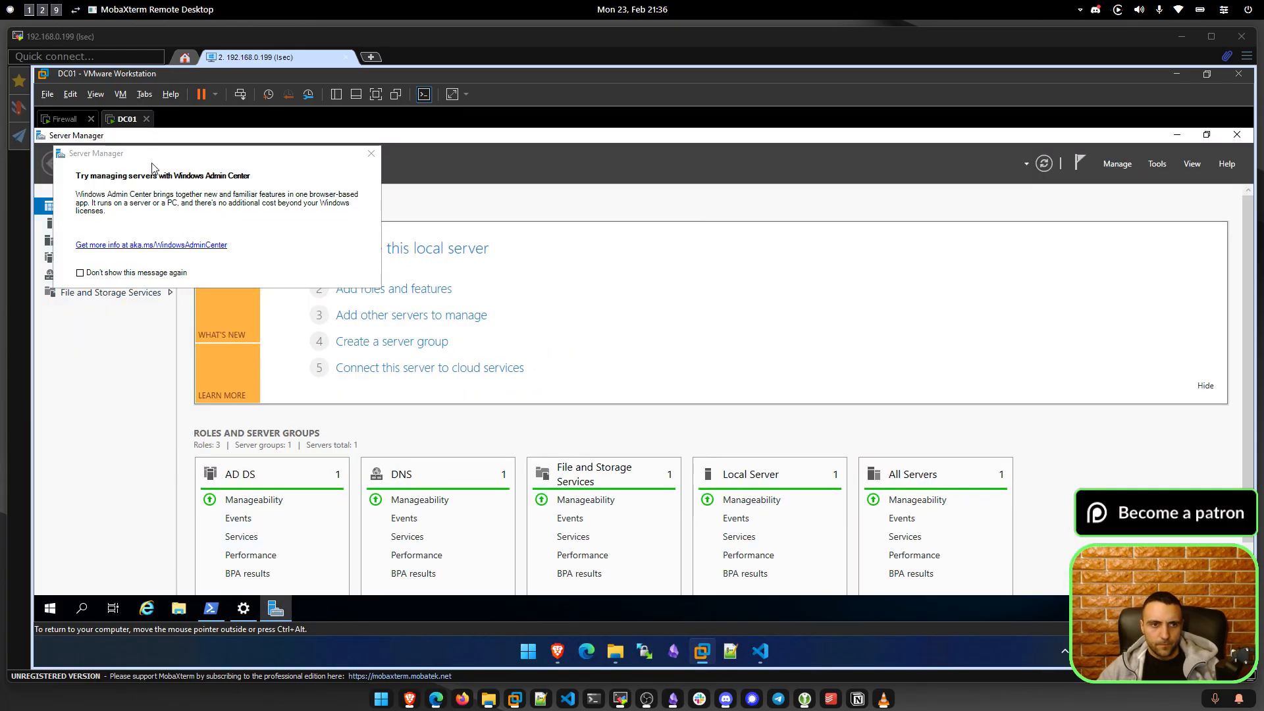
{"action": "left_click", "coordinate": [371, 153]}
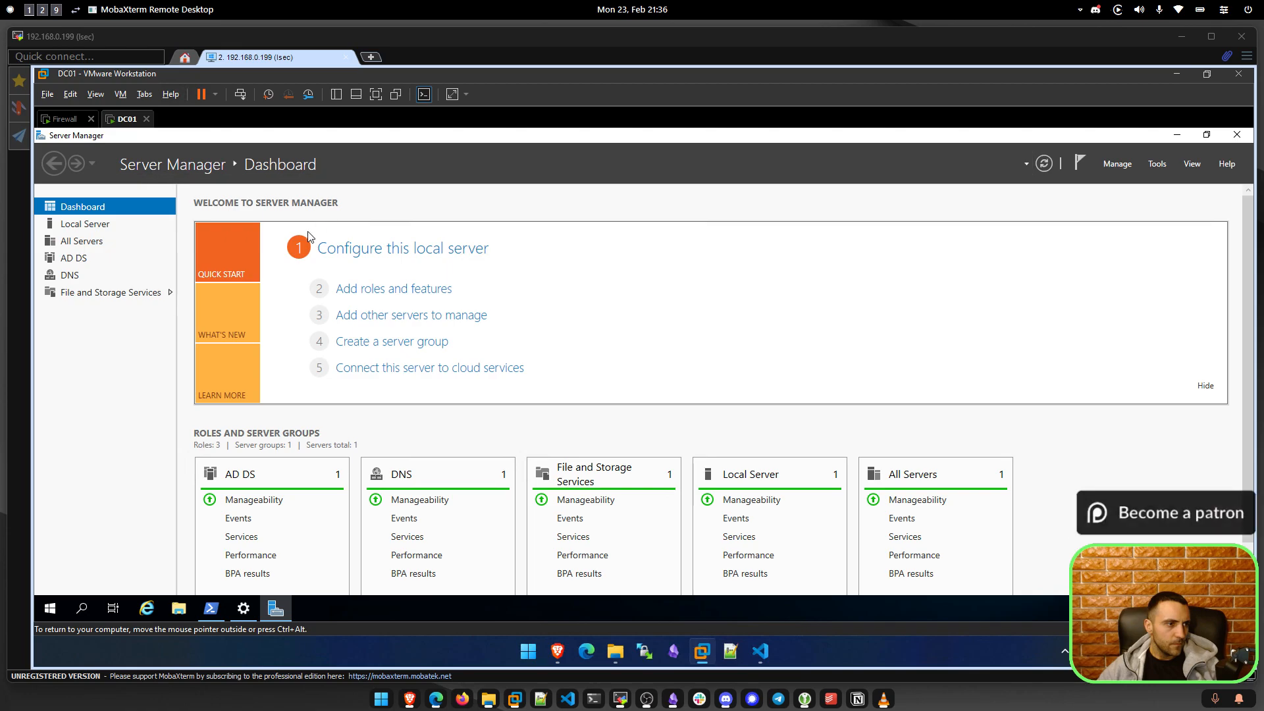
{"action": "left_click", "coordinate": [73, 258]}
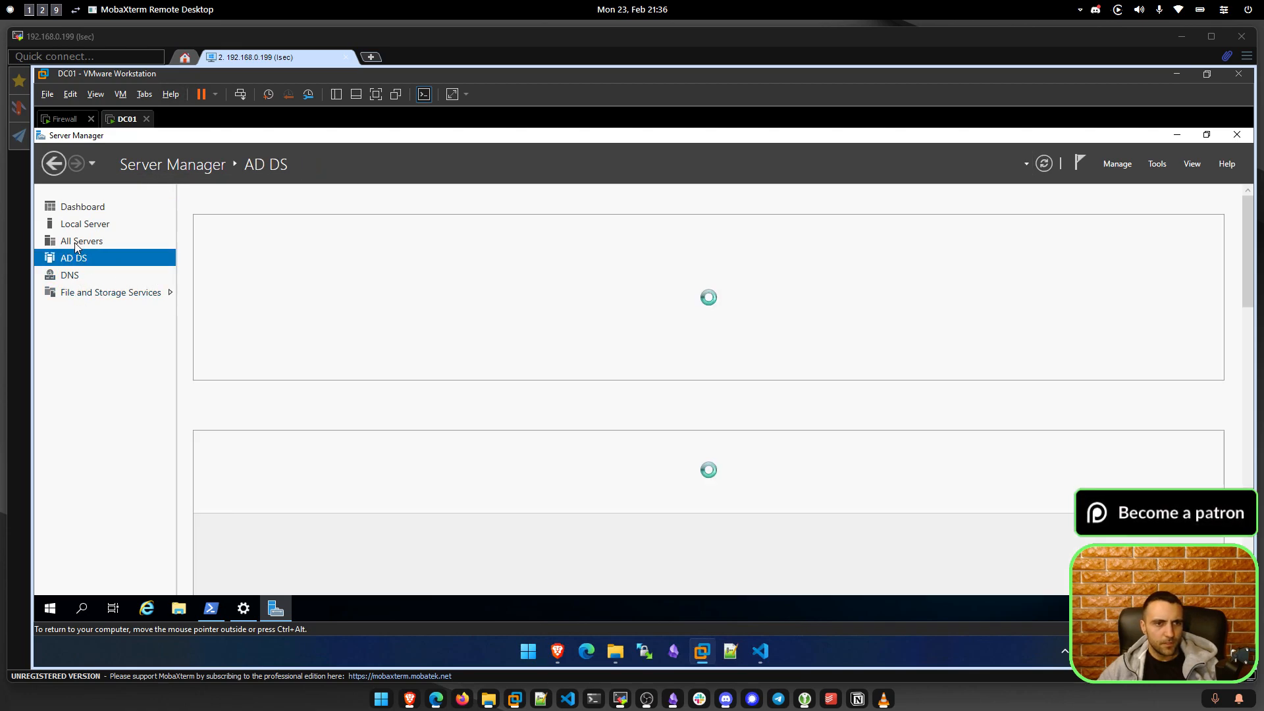
{"action": "left_click", "coordinate": [79, 241]}
{"action": "left_click", "coordinate": [79, 224]}
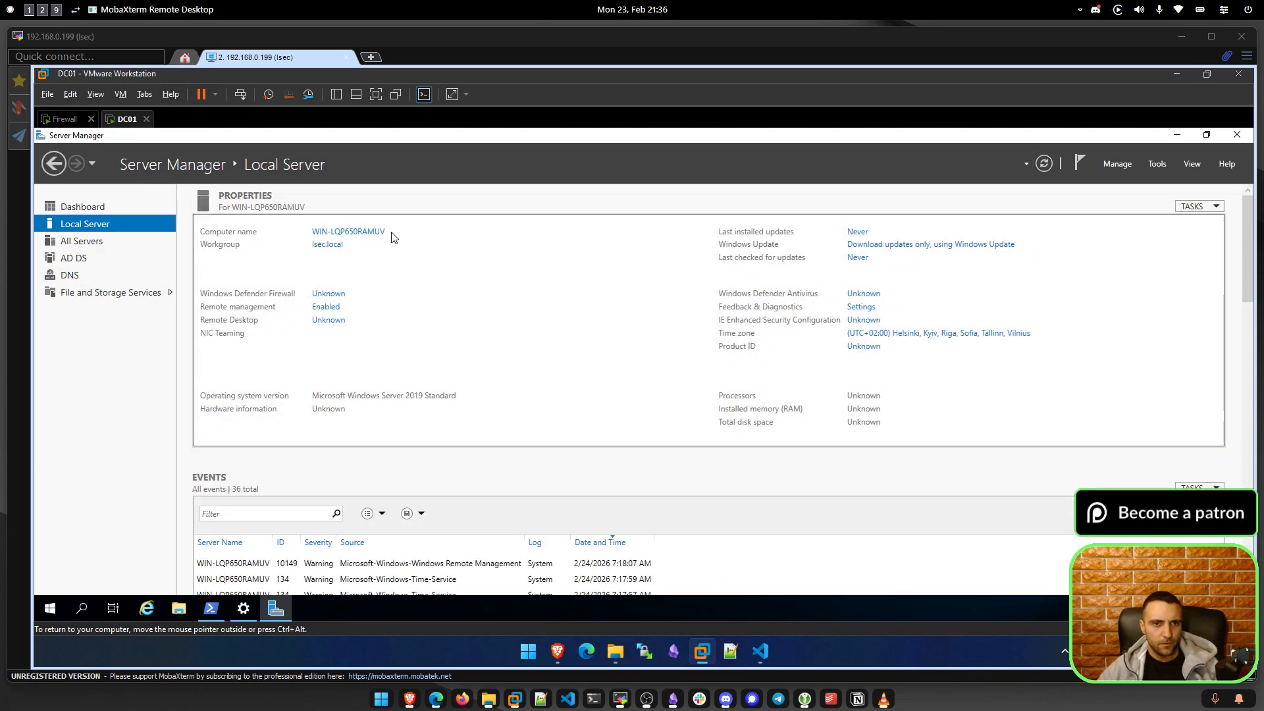
{"action": "left_click", "coordinate": [361, 231]}
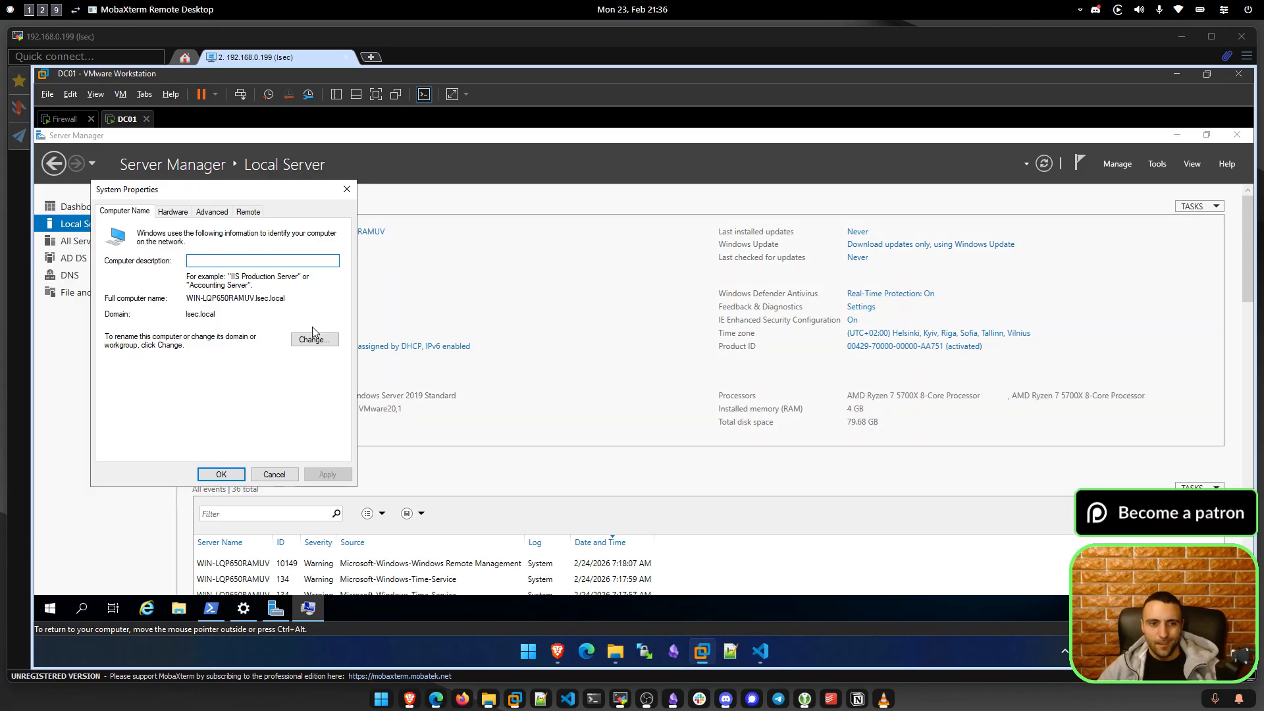
Rename the computer to DC01, acknowledge the restart notice and restart now.
{"action": "left_click", "coordinate": [293, 339]}
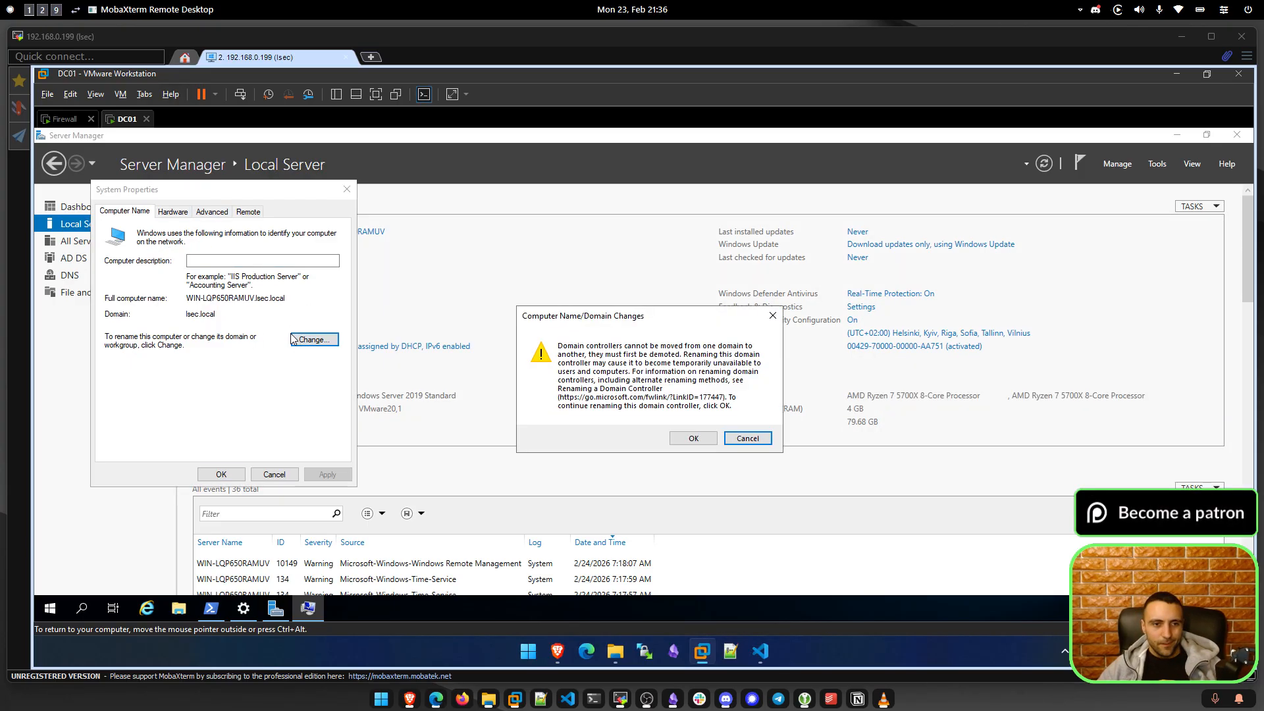
{"action": "left_click", "coordinate": [693, 437]}
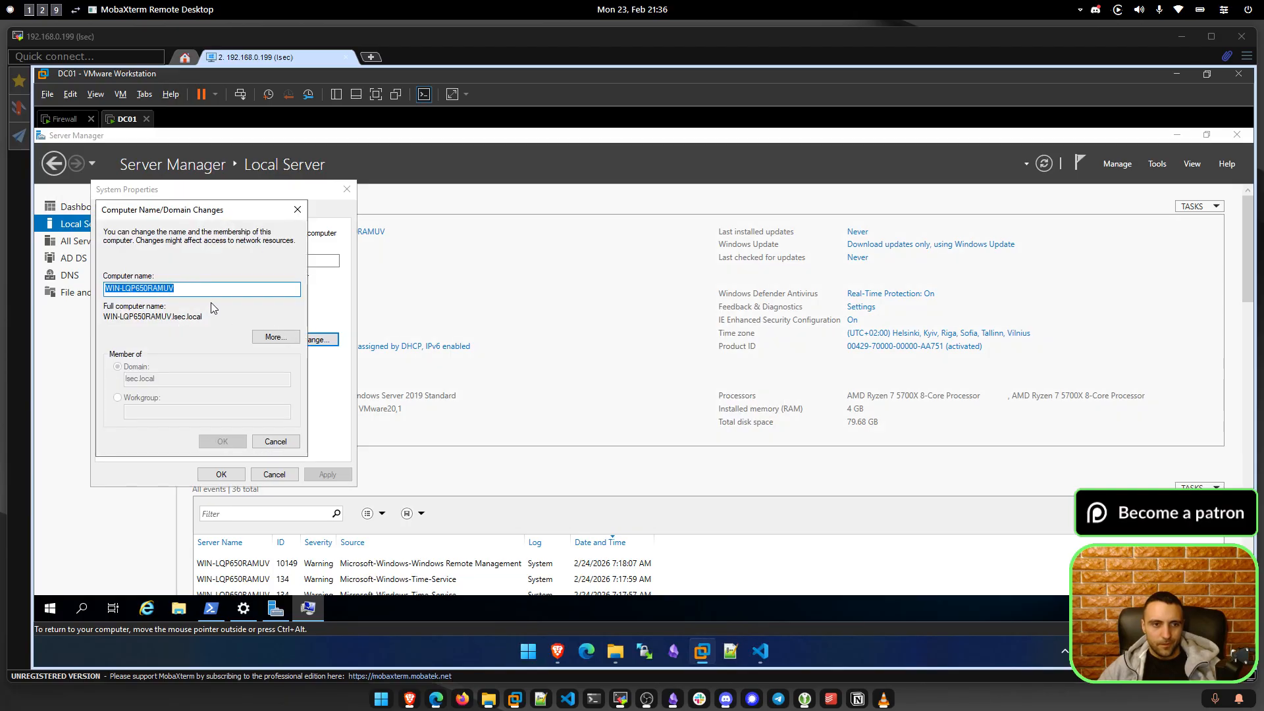
{"action": "type", "text": "DC01"}
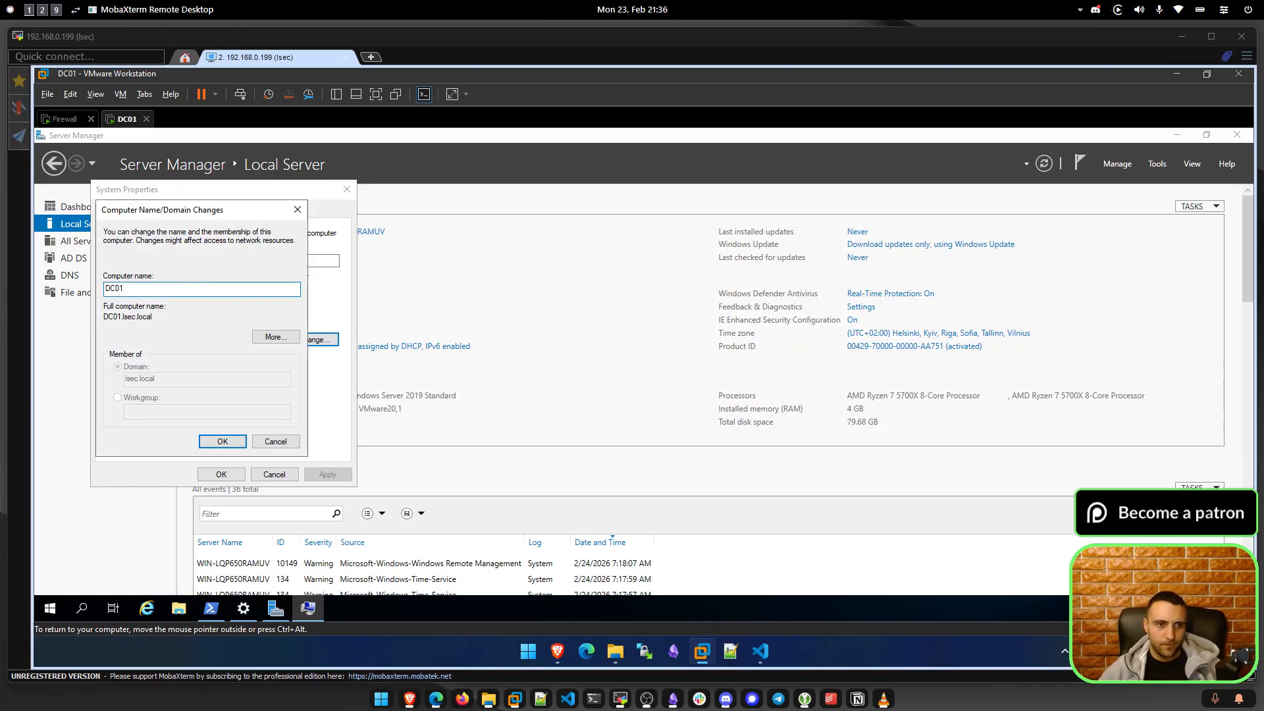
{"action": "left_click", "coordinate": [210, 441]}
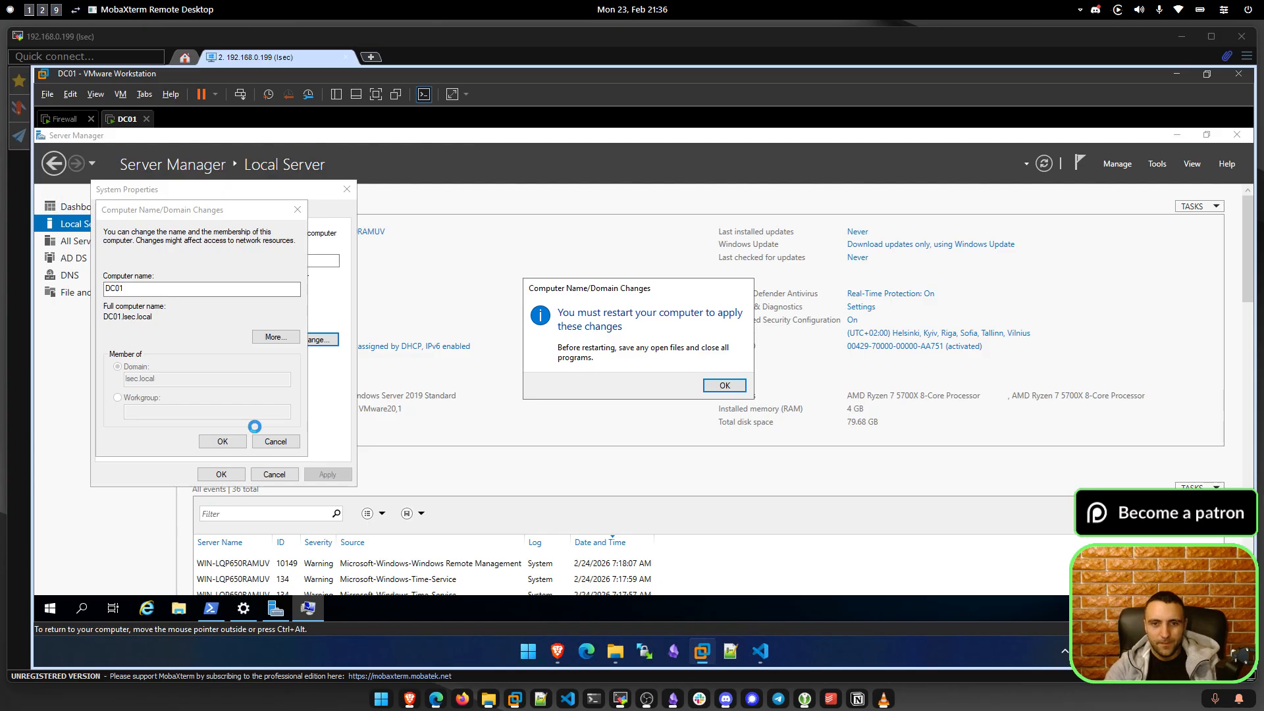
{"action": "left_click", "coordinate": [723, 386]}
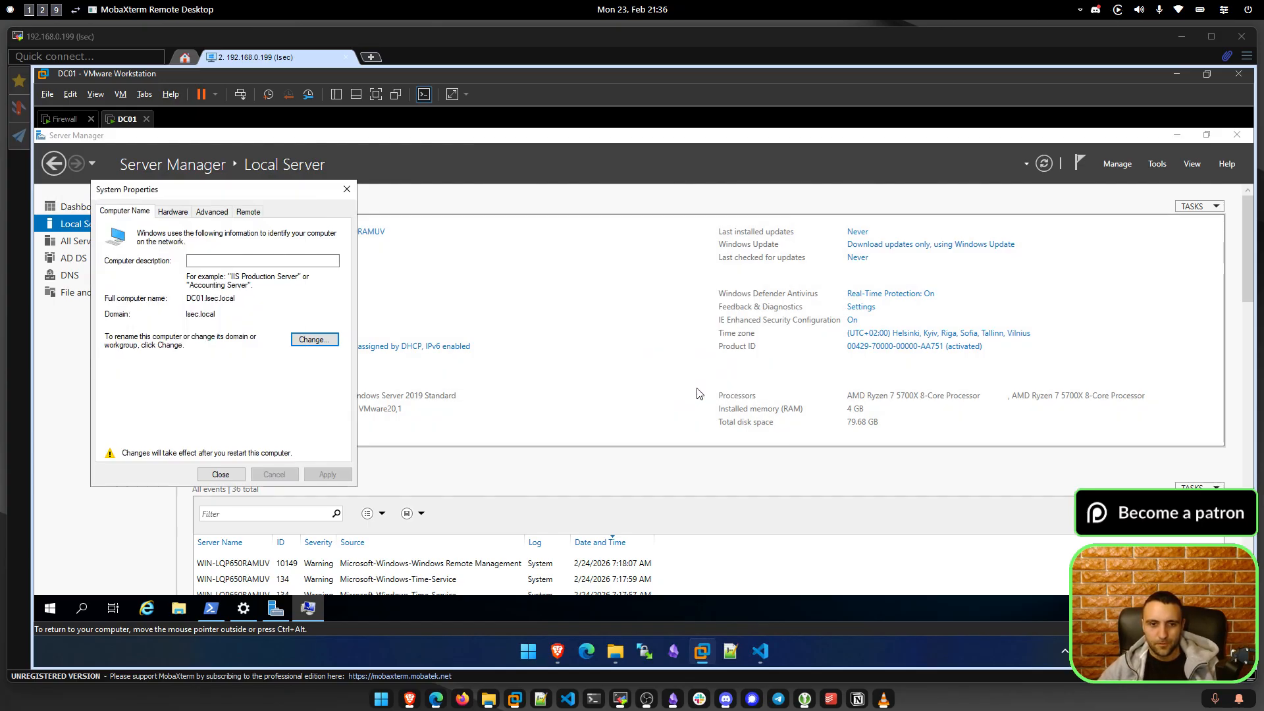
{"action": "left_click", "coordinate": [228, 477]}
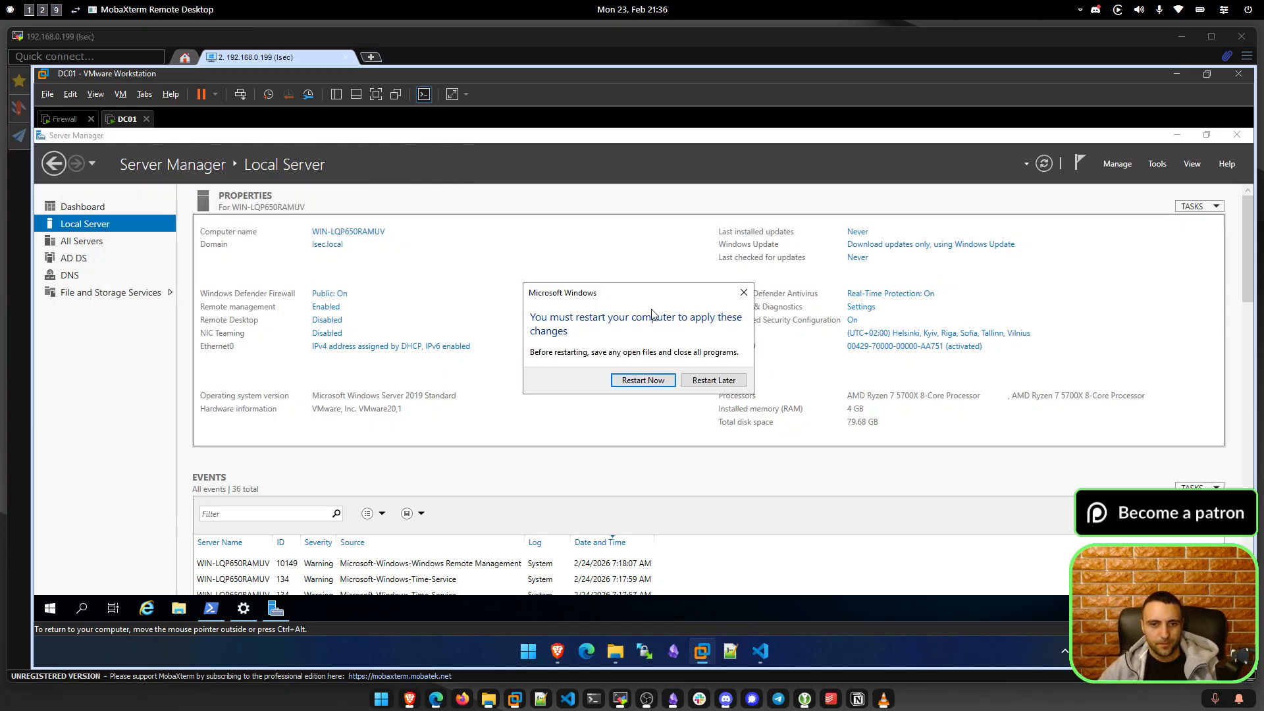
{"action": "left_click", "coordinate": [648, 383]}
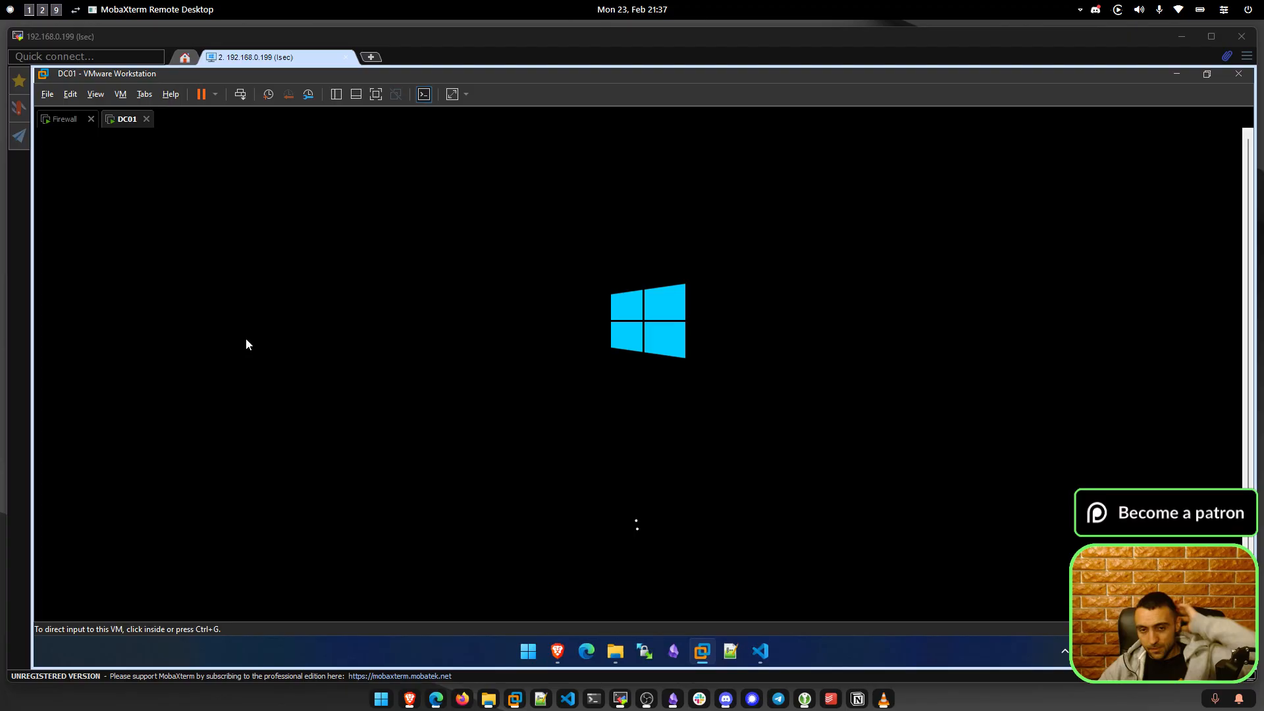
Rerun pfctl -d on the Firewall console, then reload the WAN rules page, cancelling resubmission.
{"action": "left_click", "coordinate": [63, 119]}
{"action": "left_click", "coordinate": [509, 338]}
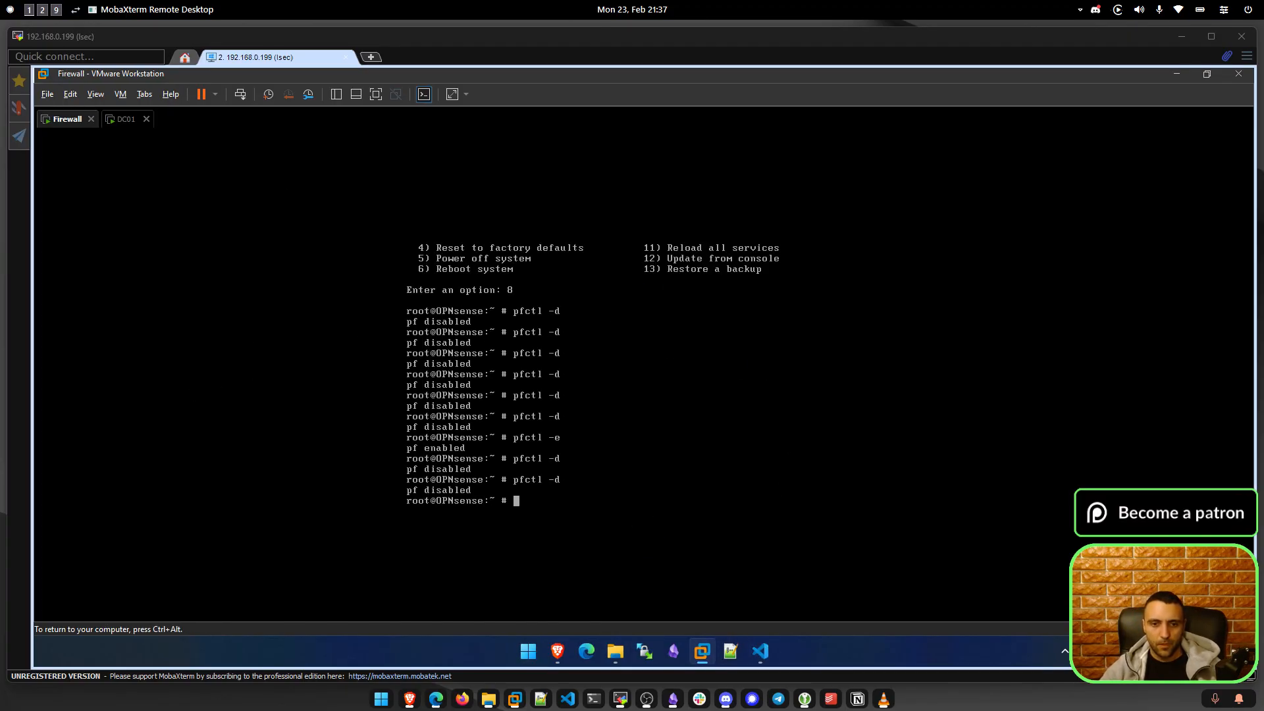
{"action": "key", "text": "Up"}
{"action": "key", "text": "Return"}
{"action": "key", "text": "ctrl+alt"}
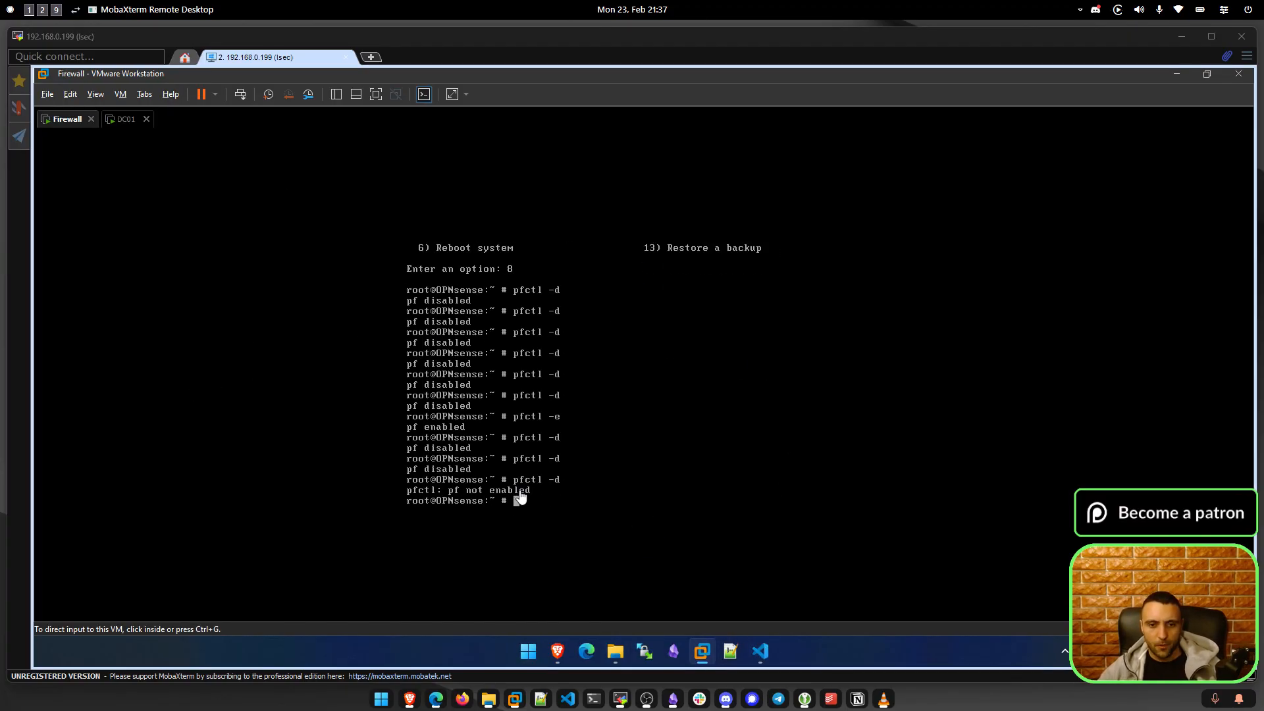
{"action": "left_click", "coordinate": [560, 647]}
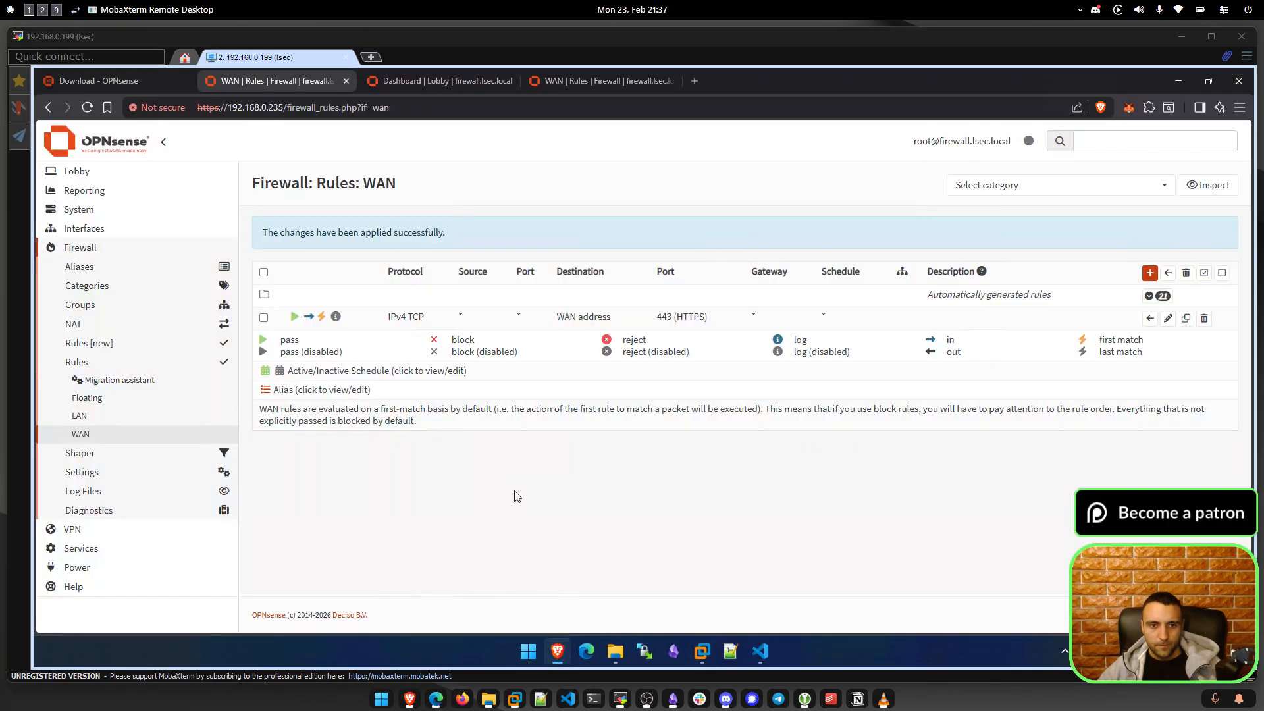
{"action": "left_click", "coordinate": [88, 107]}
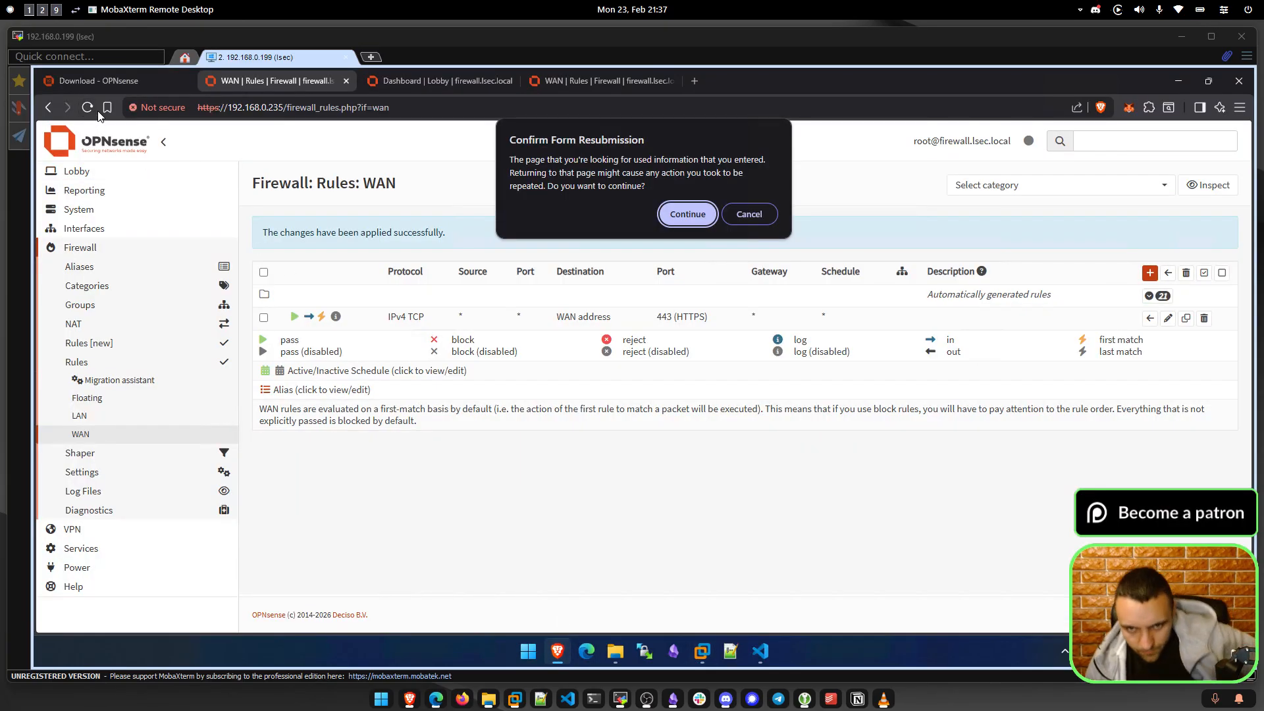
{"action": "left_click", "coordinate": [749, 214]}
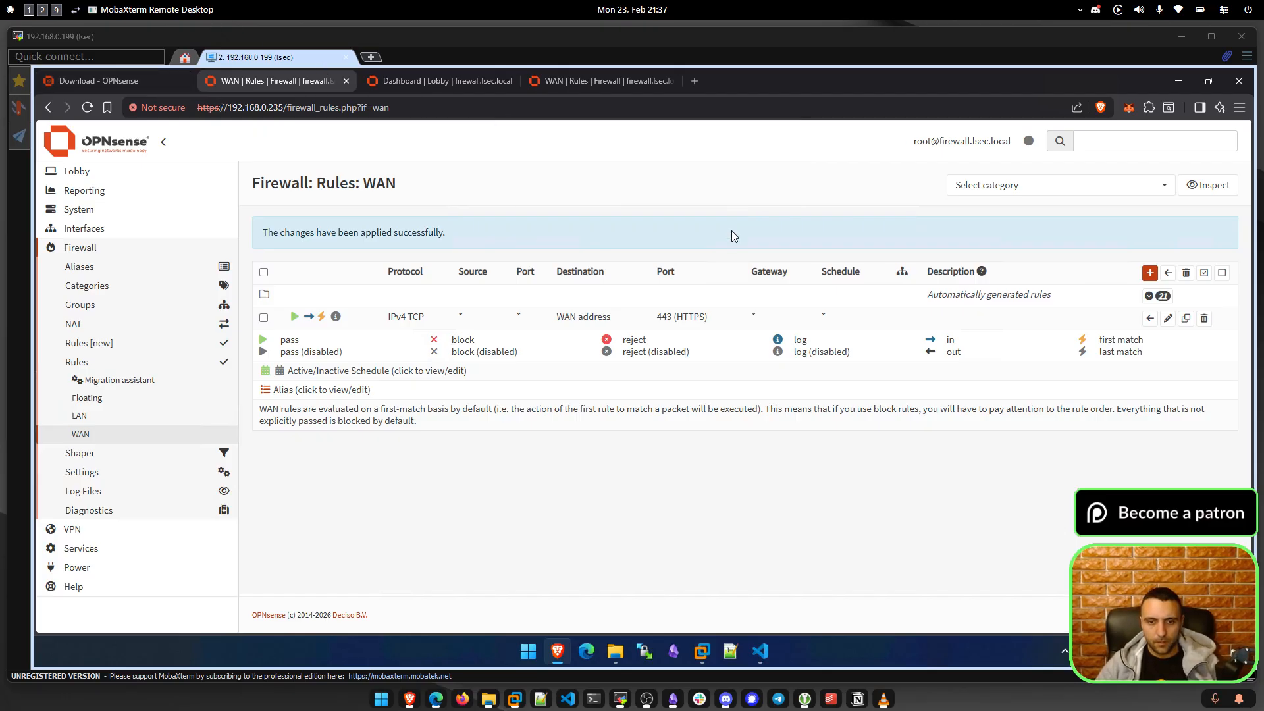
Tell Claude the rule didn't work and the firewall is reachable only after pfctl -d.
{"action": "left_click", "coordinate": [615, 650]}
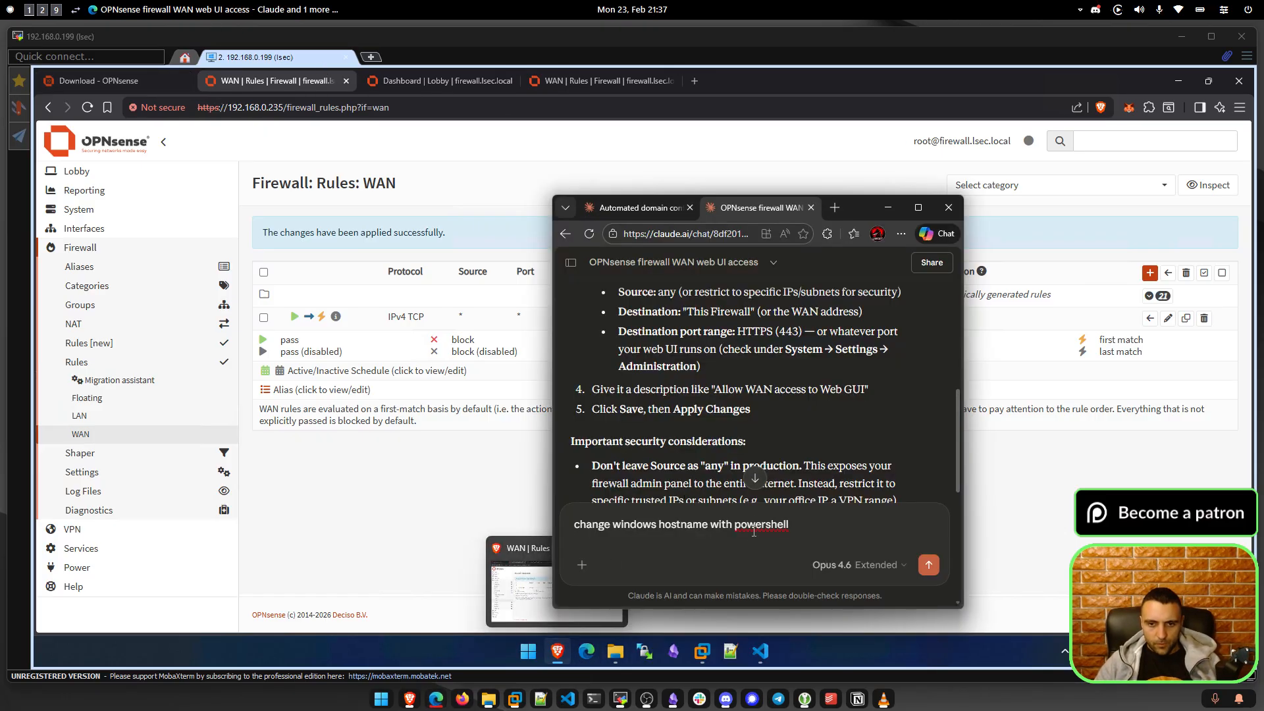
{"action": "key", "text": "ctrl+a"}
{"action": "type", "text": "This rule di"}
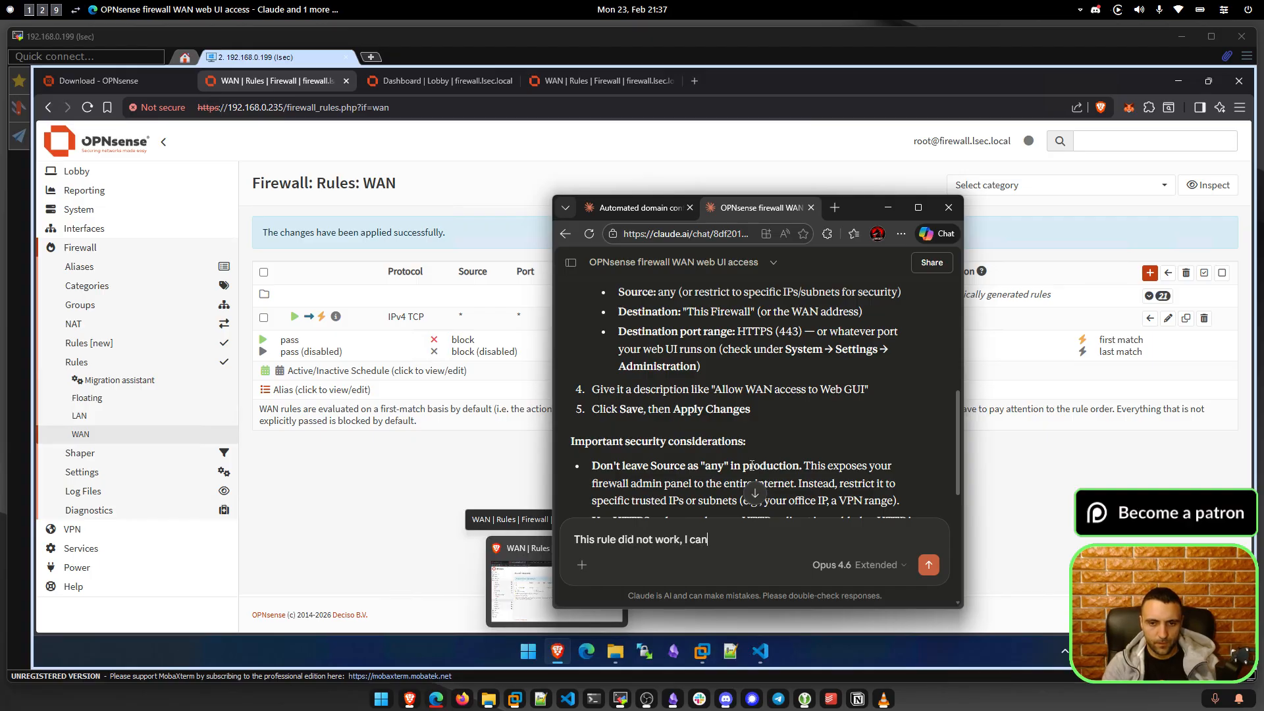
{"action": "type", "text": "d not work, I cannot connect to"}
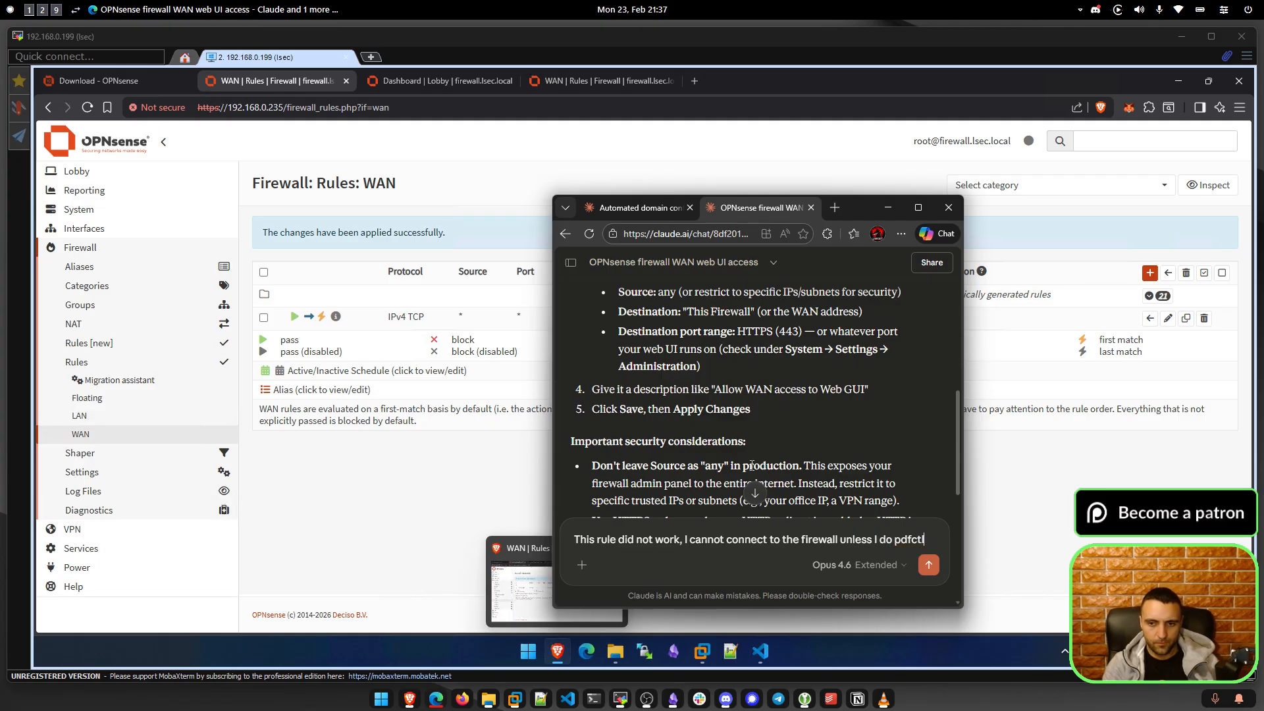
{"action": "type", "text": " the firewall unless I do pdf"}
{"action": "key", "text": "BackSpace"}
{"action": "key", "text": "BackSpace"}
{"action": "type", "text": "fctl"}
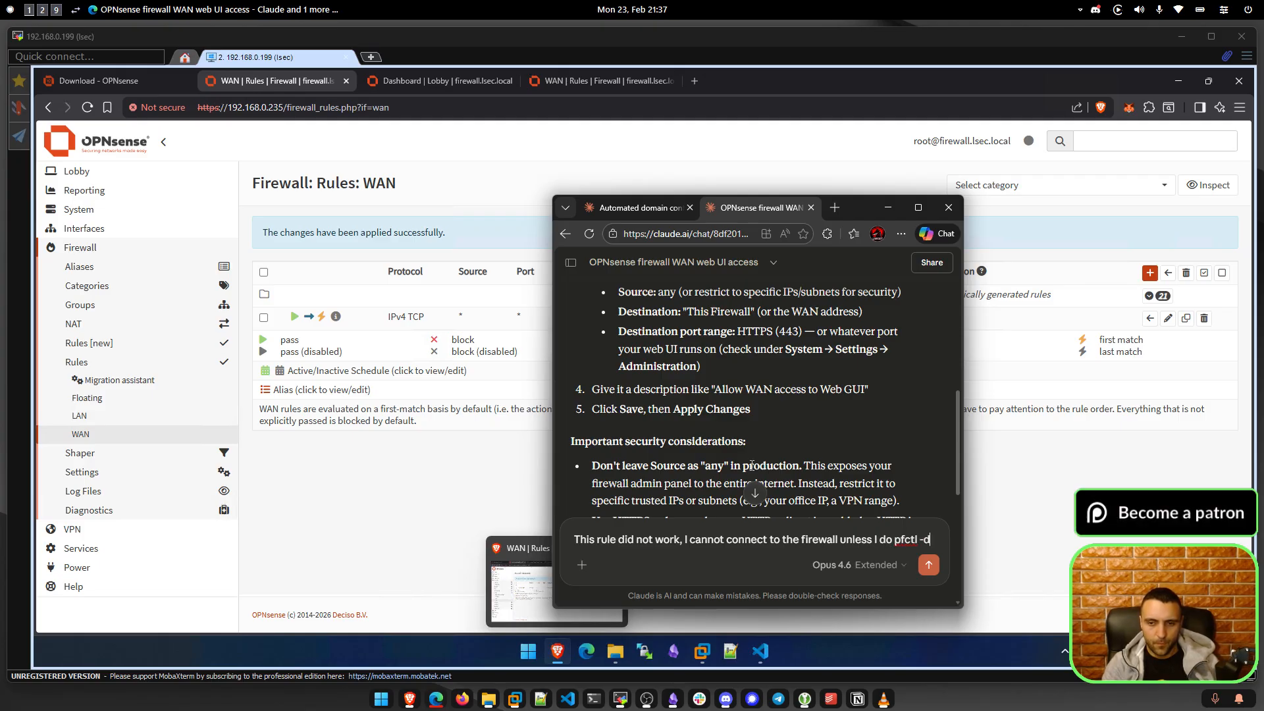
{"action": "type", "text": " -d"}
{"action": "key", "text": "shift+Return"}
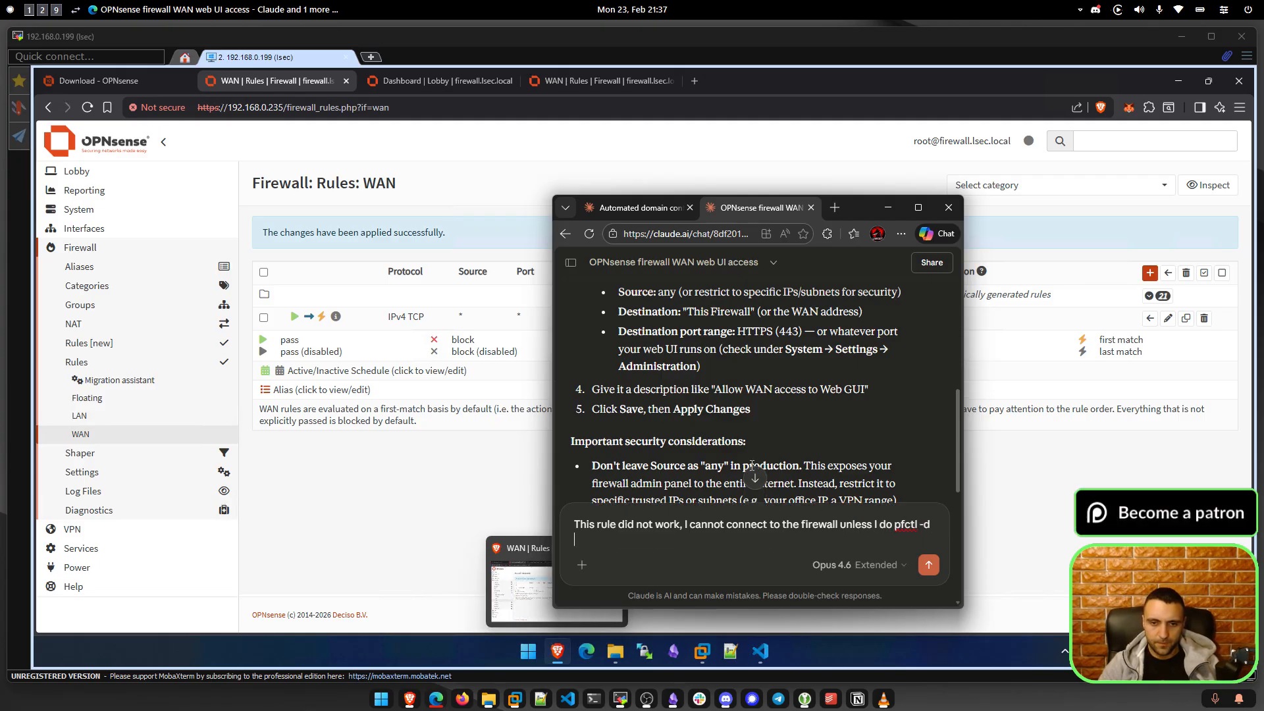
{"action": "left_click", "coordinate": [926, 574]}
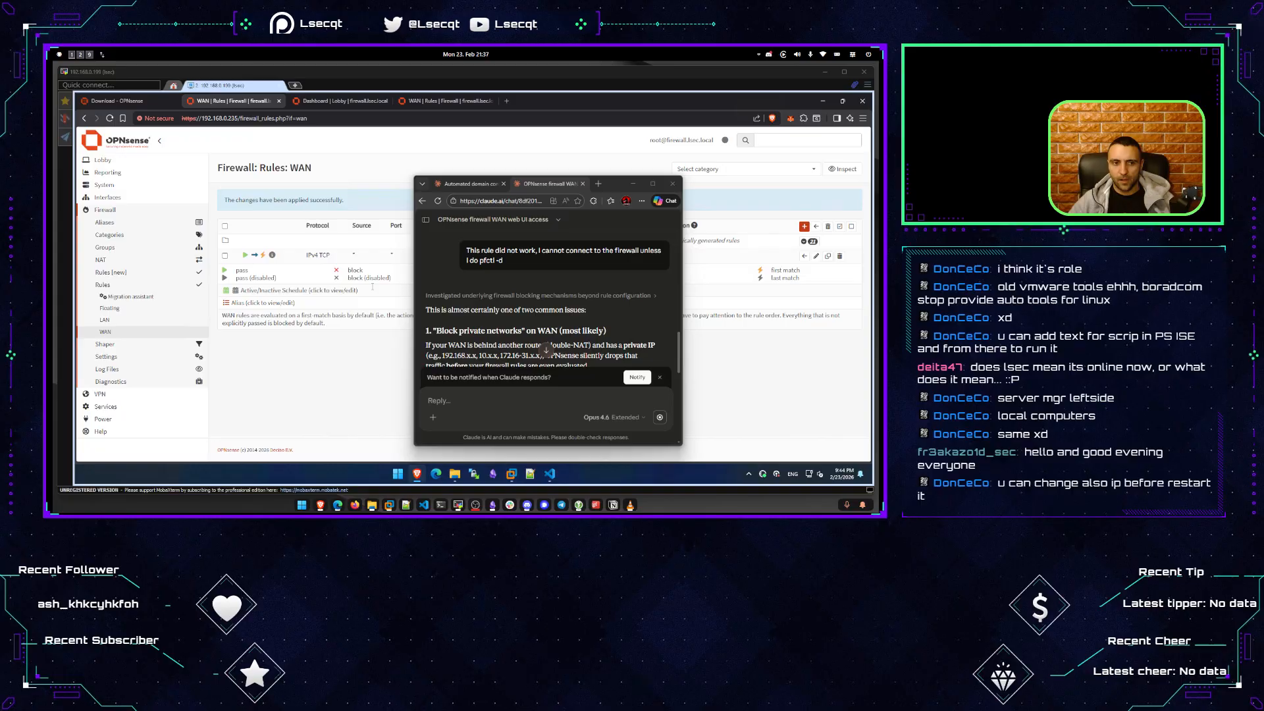
{"action": "scroll", "coordinate": [530, 318], "scroll_direction": "down", "scroll_amount": 1}
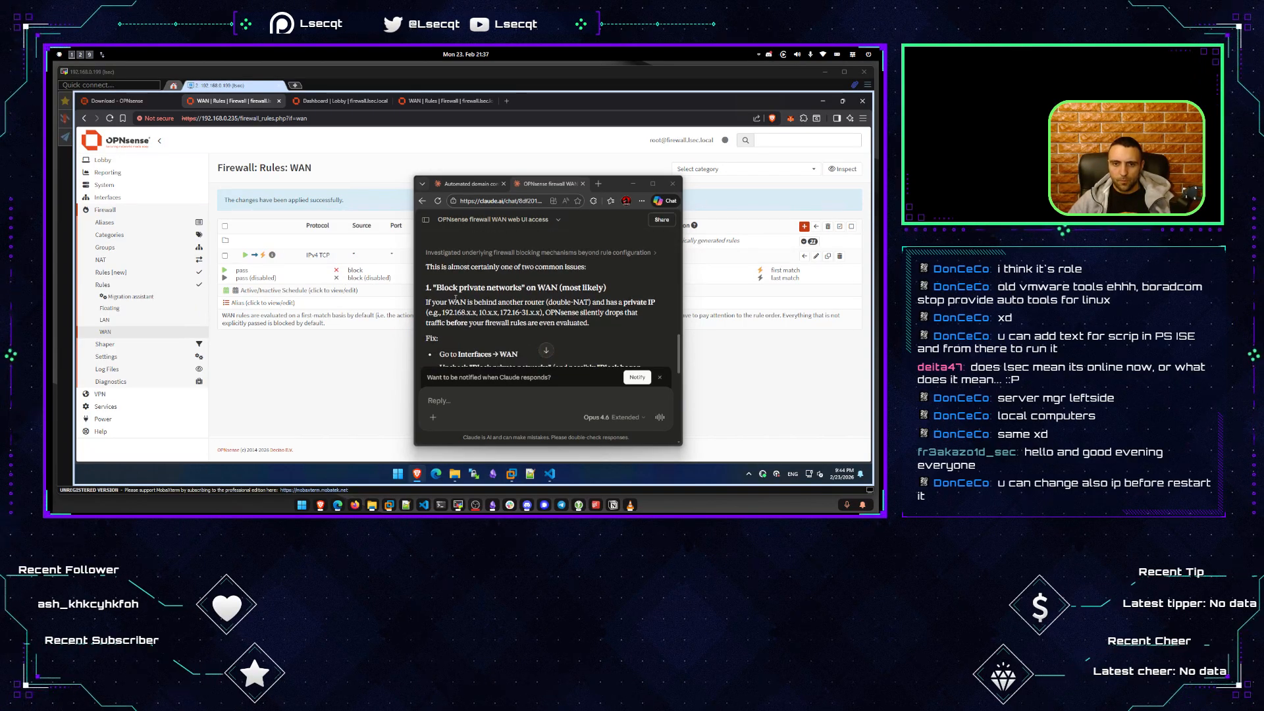
{"action": "left_click_drag", "start_coordinate": [441, 303], "coordinate": [606, 307]}
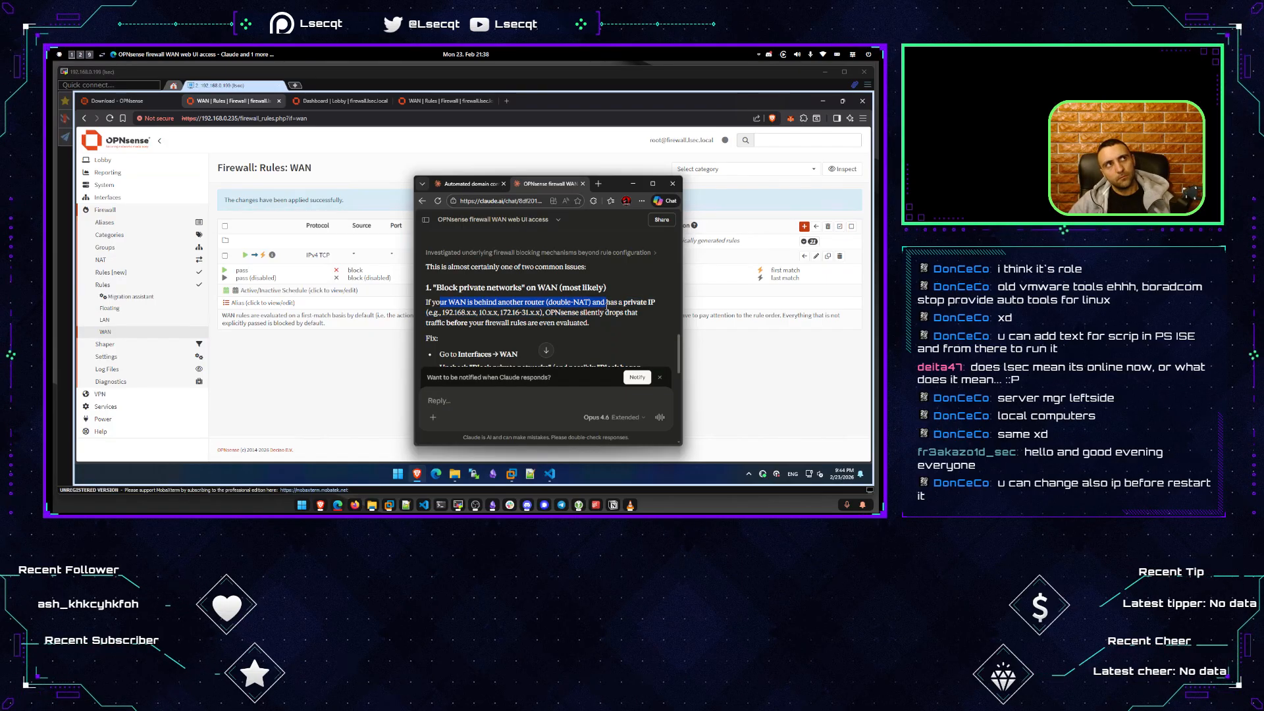
{"action": "left_click_drag", "start_coordinate": [511, 302], "coordinate": [613, 321]}
{"action": "left_click", "coordinate": [547, 333]}
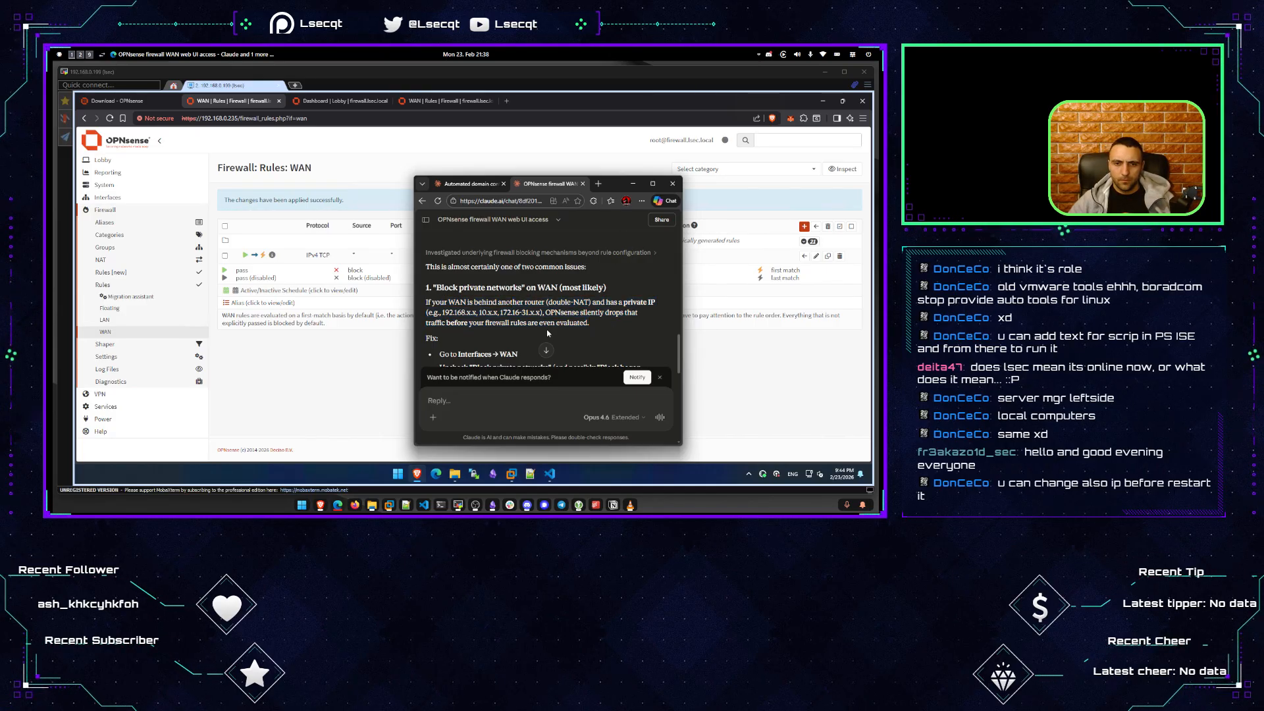
{"action": "scroll", "coordinate": [527, 327], "scroll_direction": "down", "scroll_amount": 1}
{"action": "mouse_move", "coordinate": [453, 326]}
{"action": "left_mouse_down"}
{"action": "mouse_move", "coordinate": [543, 326]}
{"action": "mouse_move", "coordinate": [476, 336]}
{"action": "left_mouse_up"}
Turn off Block private networks on the OPNsense WAN interface and save the change.
{"action": "left_click", "coordinate": [281, 380]}
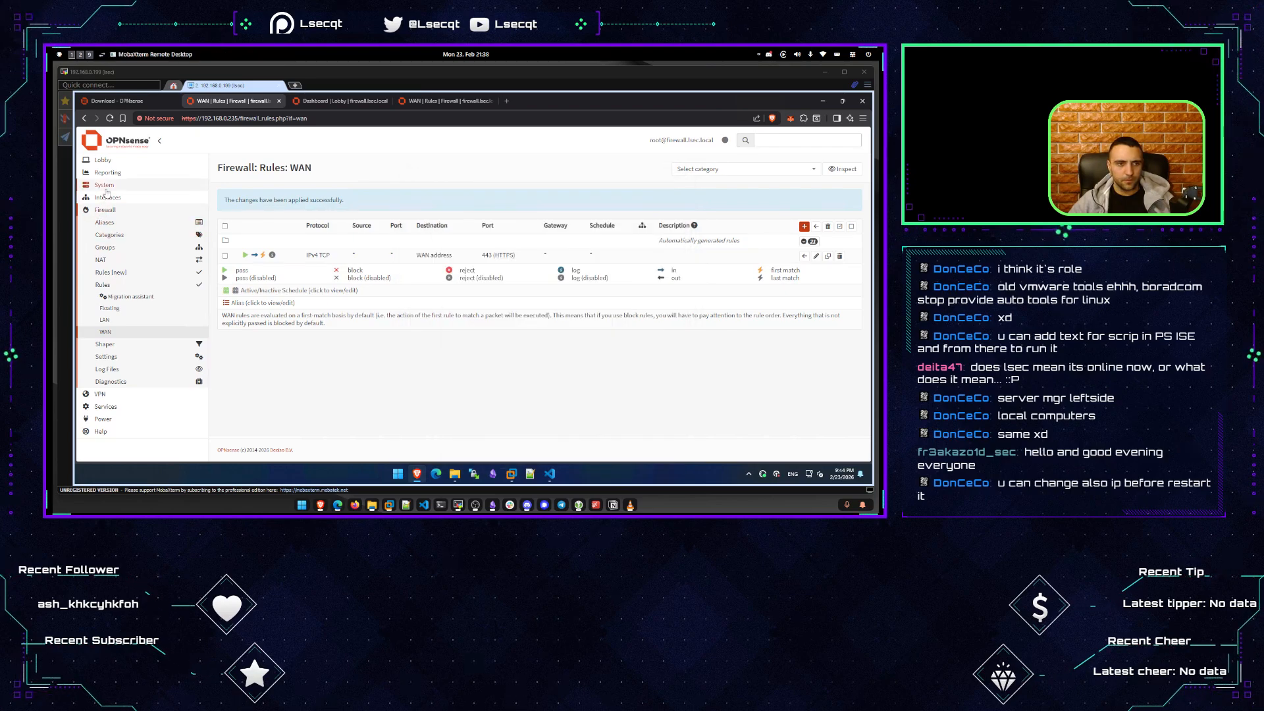
{"action": "left_click", "coordinate": [105, 198]}
{"action": "left_click", "coordinate": [103, 222]}
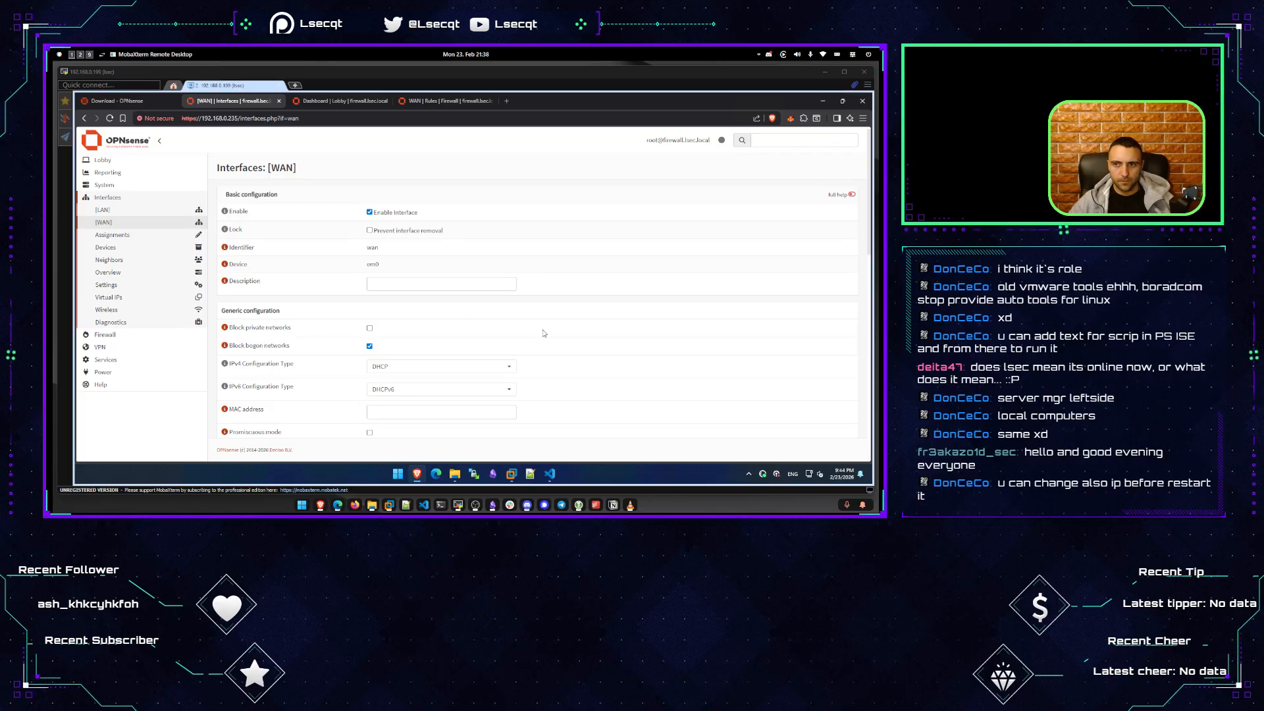
{"action": "scroll", "coordinate": [544, 334], "scroll_direction": "down", "scroll_amount": 10}
{"action": "left_click", "coordinate": [378, 413]}
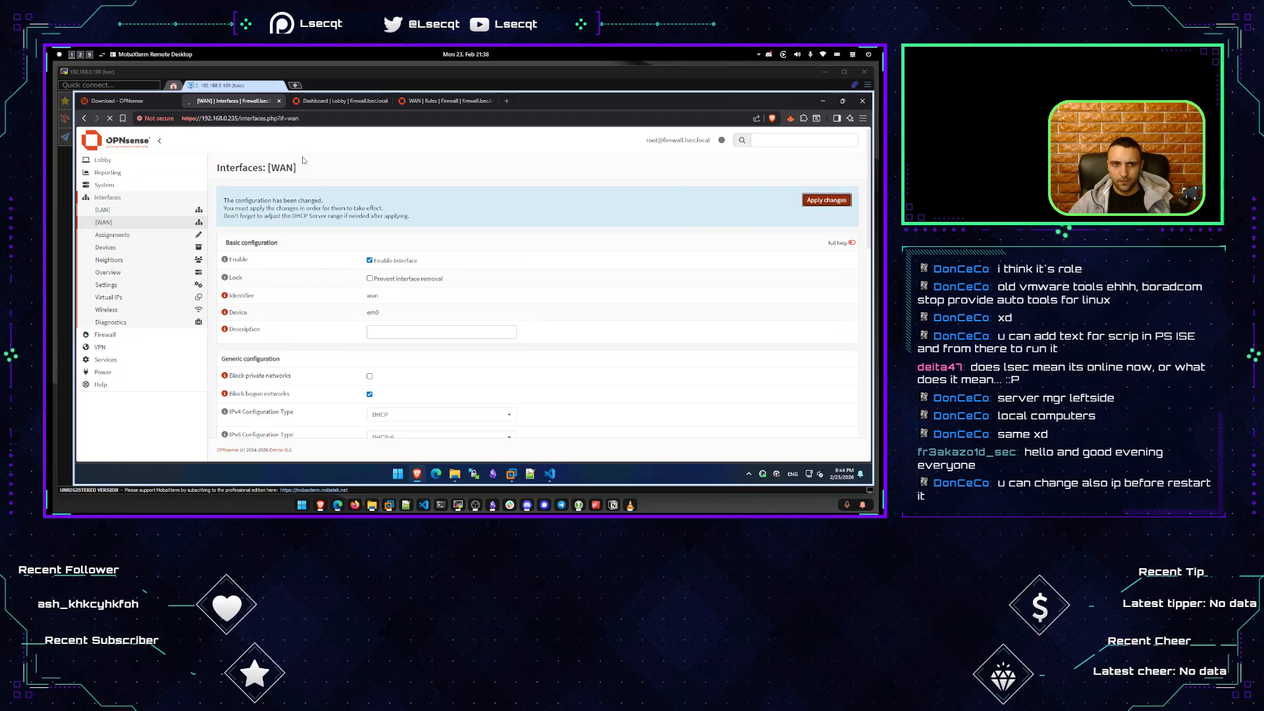
Reload the OPNsense Dashboard to test whether the web GUI is now reachable.
{"action": "left_click", "coordinate": [324, 102]}
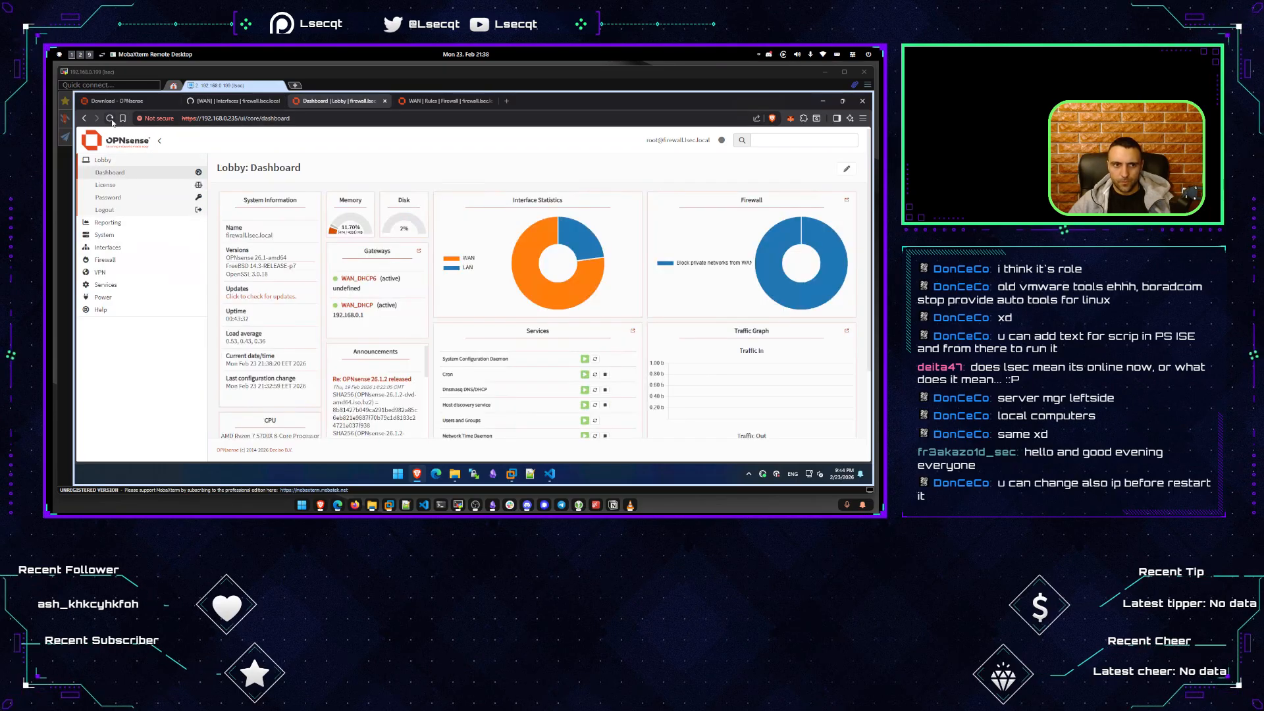
{"action": "left_click", "coordinate": [110, 119]}
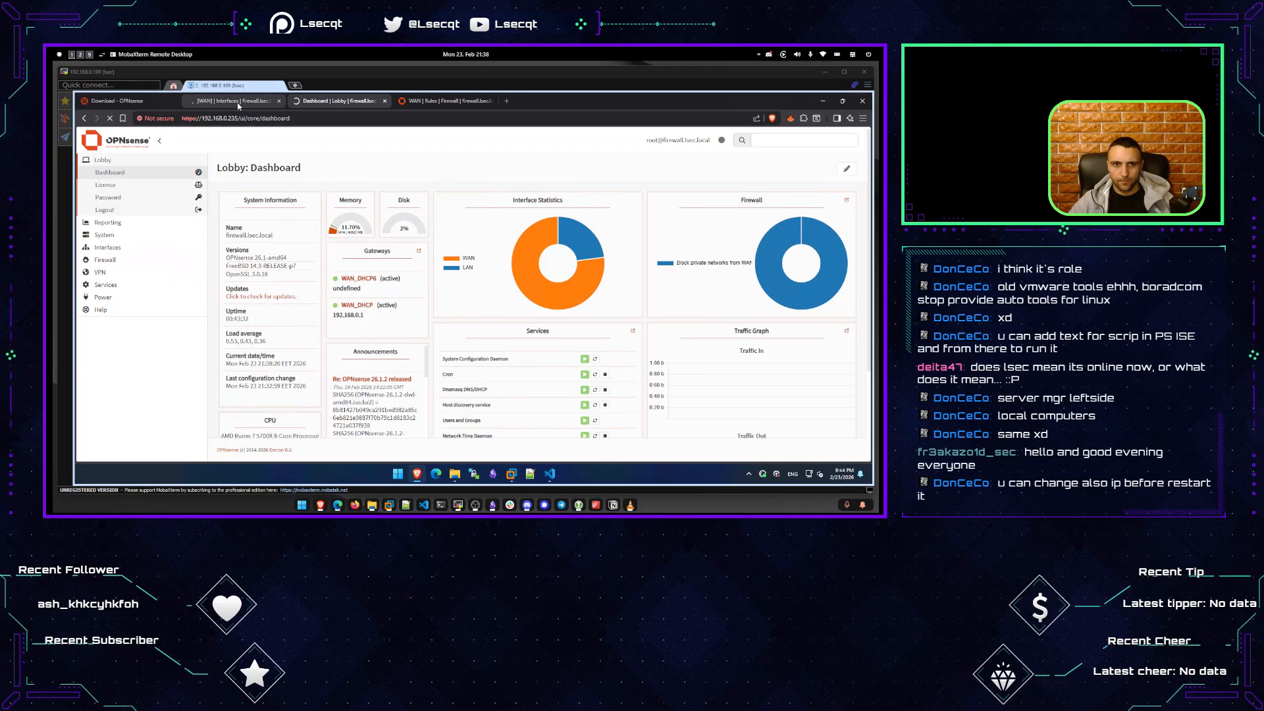
{"action": "left_click", "coordinate": [238, 102]}
{"action": "left_click", "coordinate": [332, 101]}
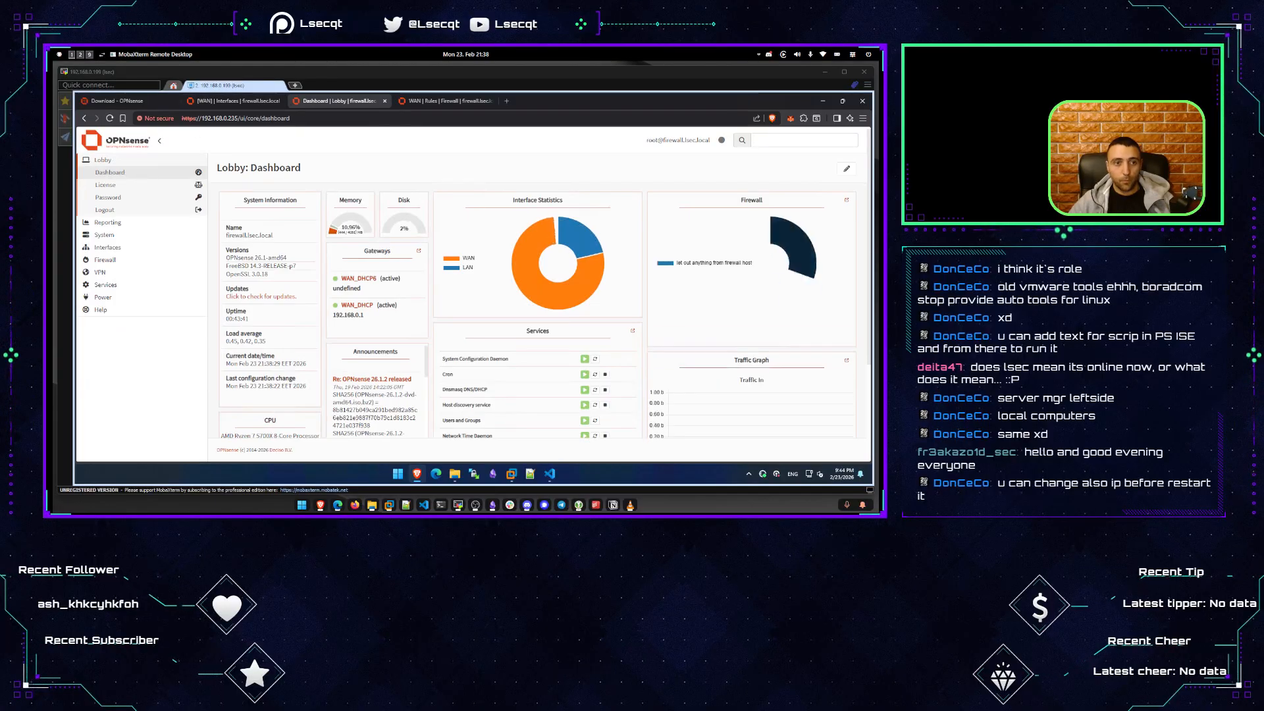
{"action": "left_click", "coordinate": [110, 130]}
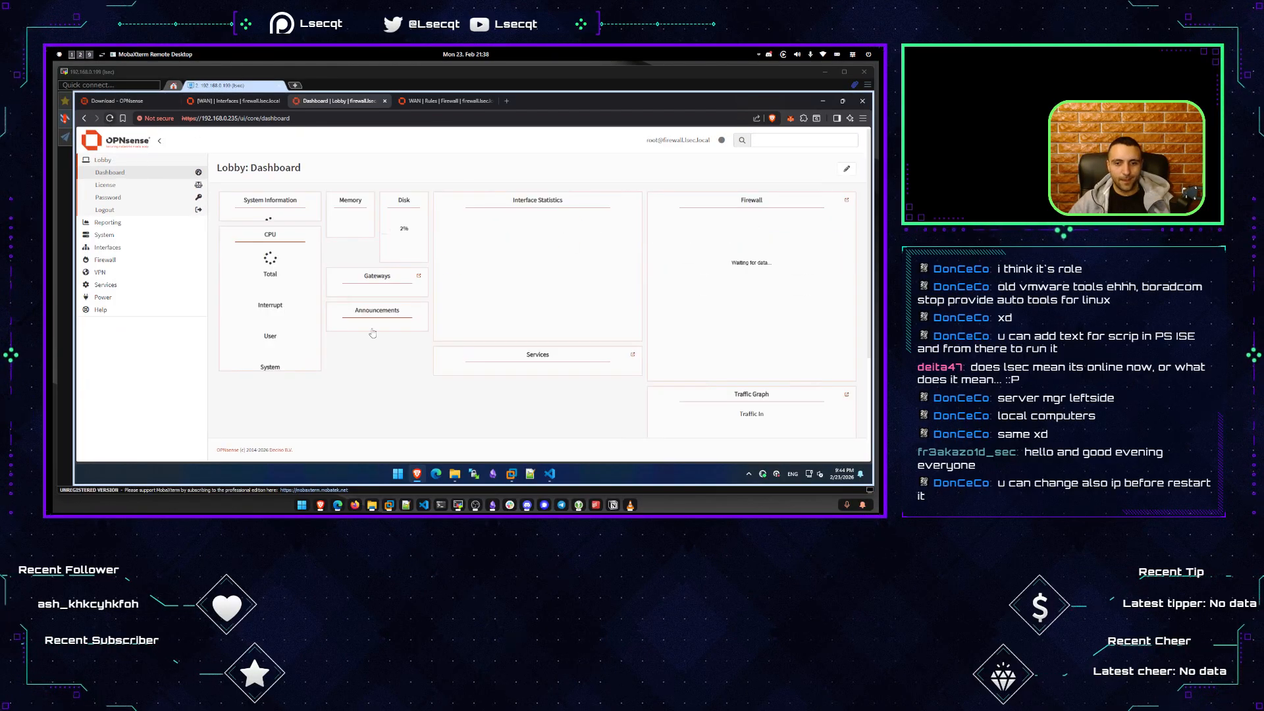
{"action": "left_click", "coordinate": [511, 474]}
Re-enable the packet filter on the Firewall VM console with pfctl -e.
{"action": "left_click", "coordinate": [481, 415]}
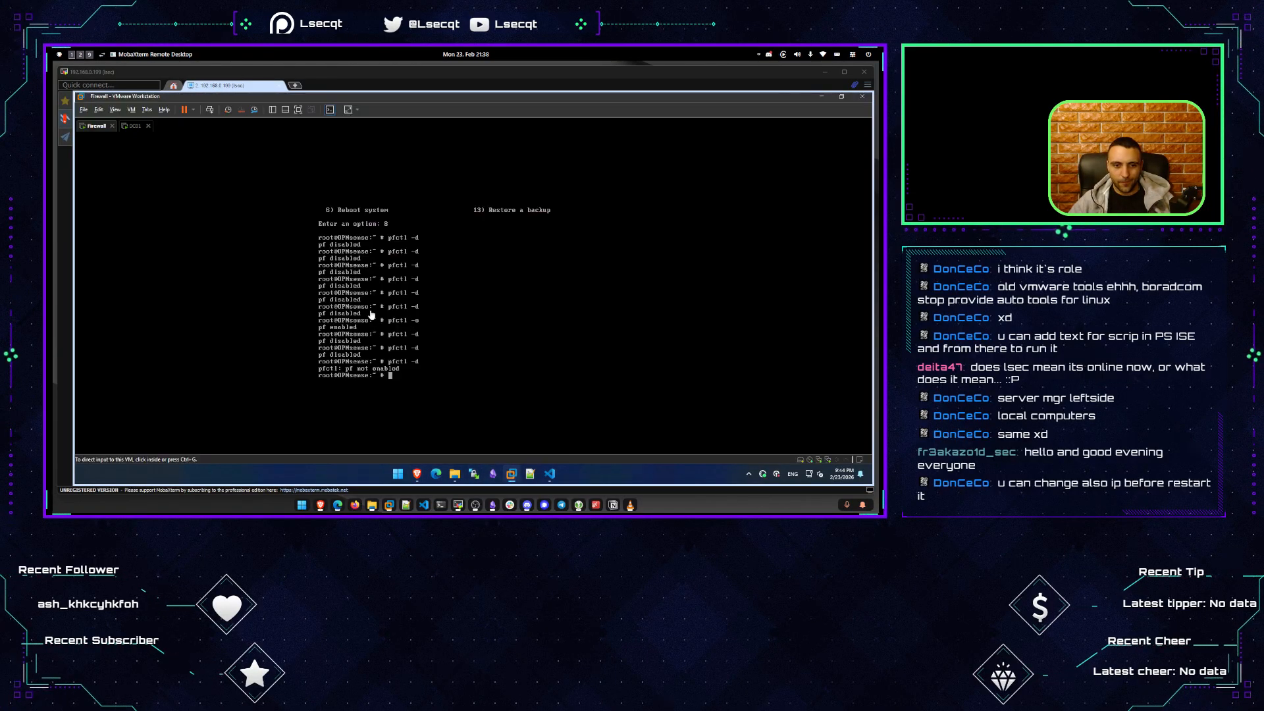
{"action": "left_click", "coordinate": [370, 315]}
{"action": "type", "text": "pfctl -e"}
{"action": "key", "text": "Return"}
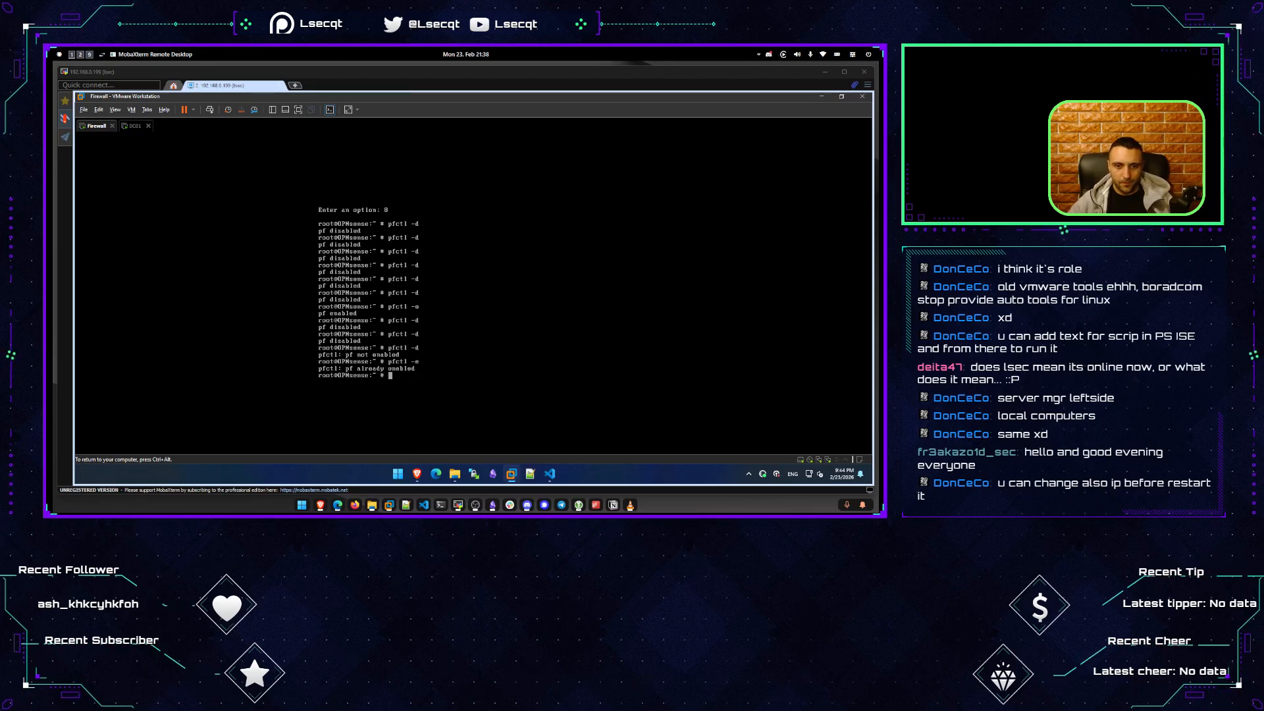
{"action": "key", "text": "ctrl+alt"}
Reload the OPNsense Lobby Dashboard and confirm gateways and traffic graphs load fully.
{"action": "left_click", "coordinate": [417, 474]}
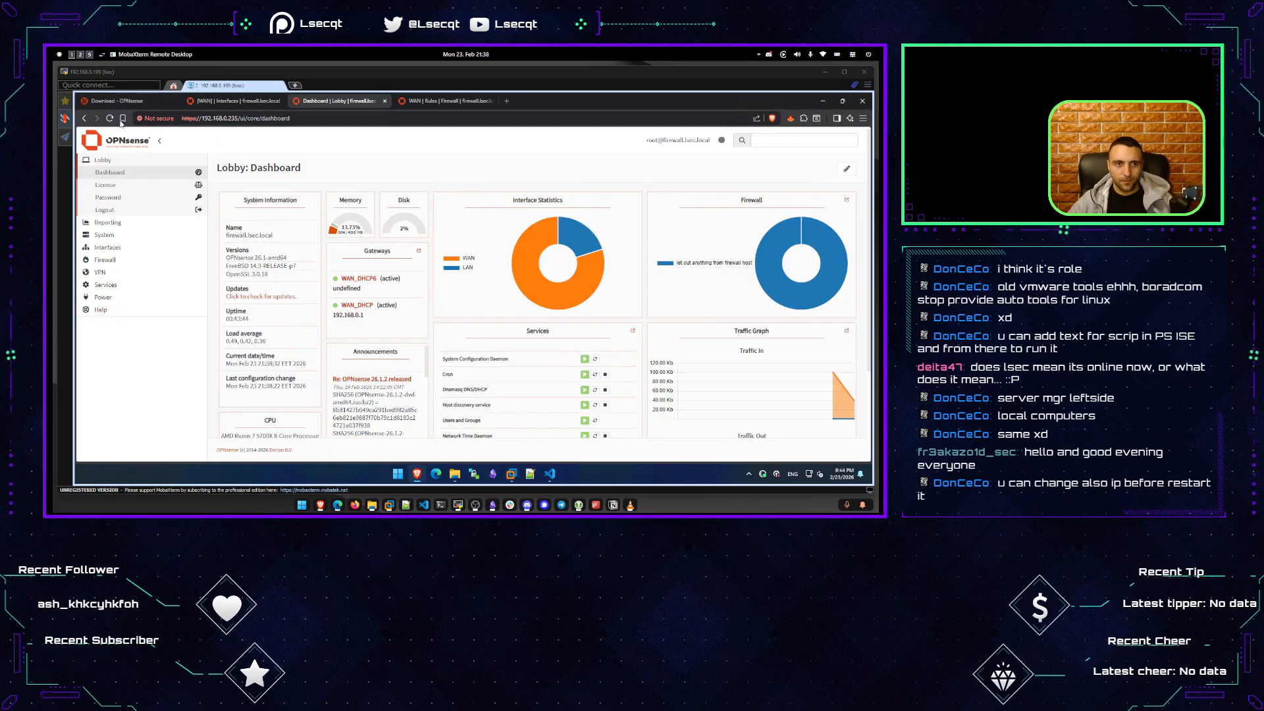
{"action": "left_click", "coordinate": [111, 119]}
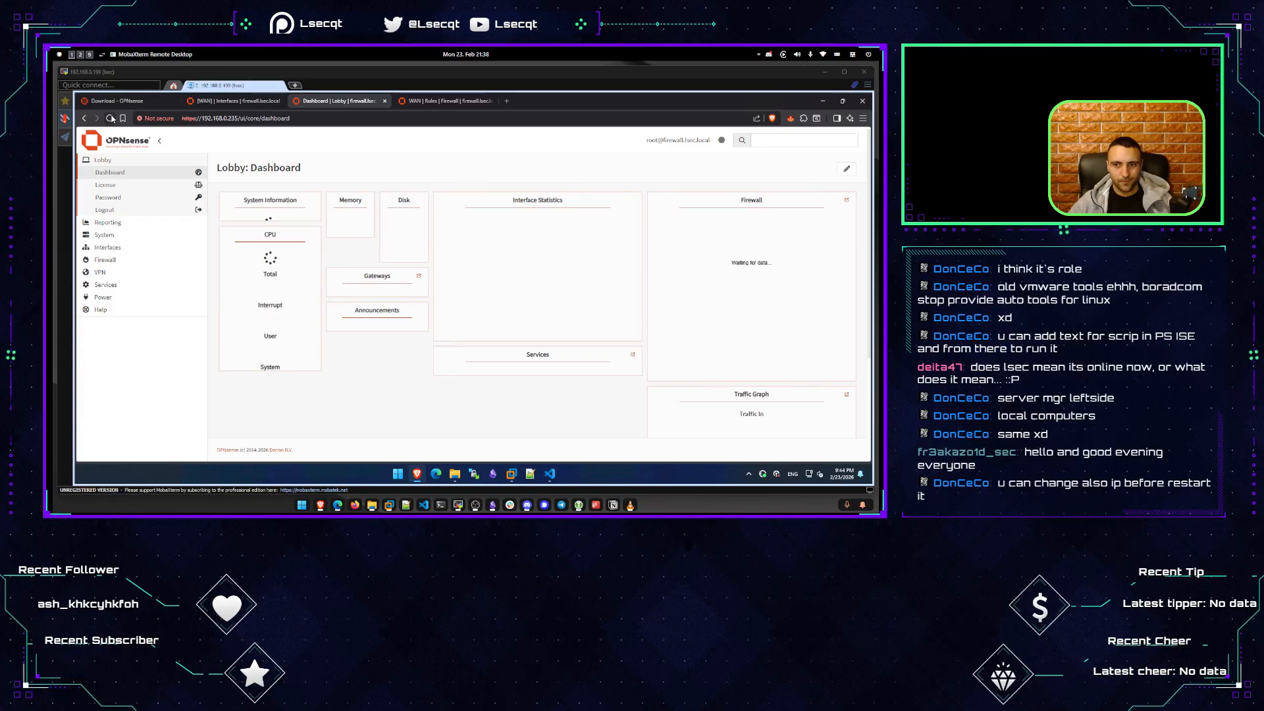
{"action": "mouse_move", "coordinate": [535, 257]}
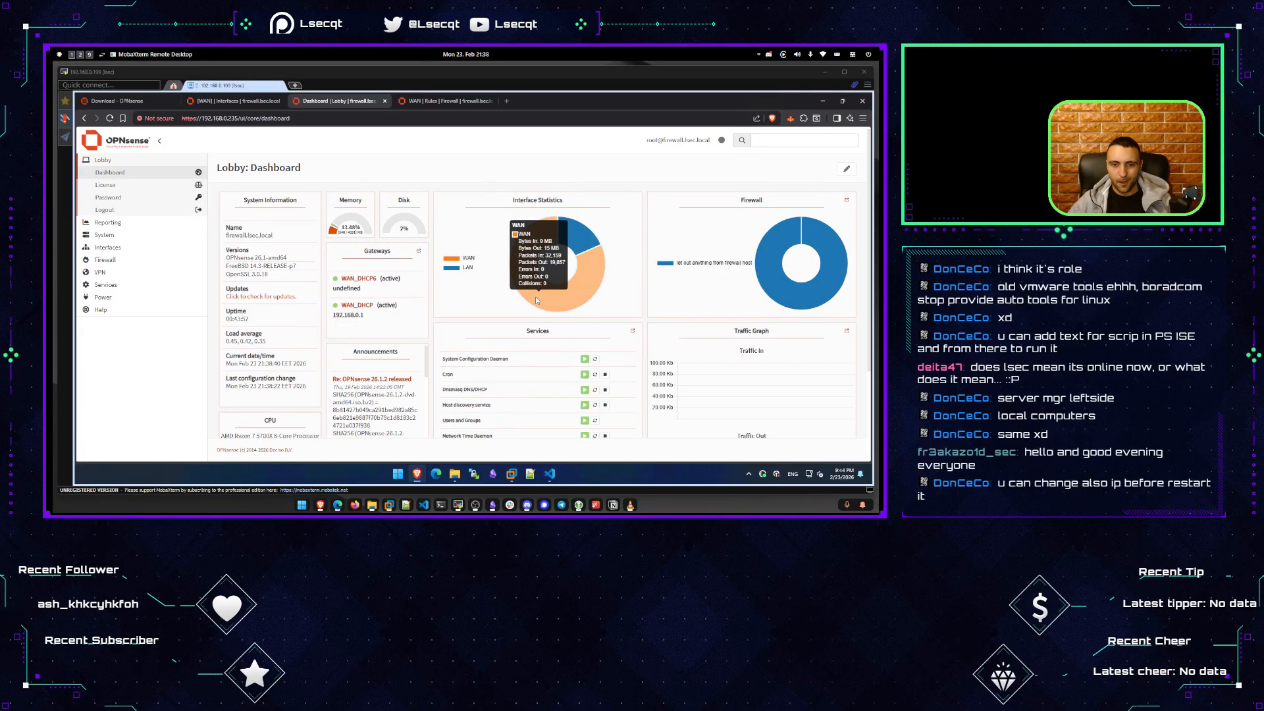
{"action": "scroll", "coordinate": [522, 397], "scroll_direction": "down", "scroll_amount": 2}
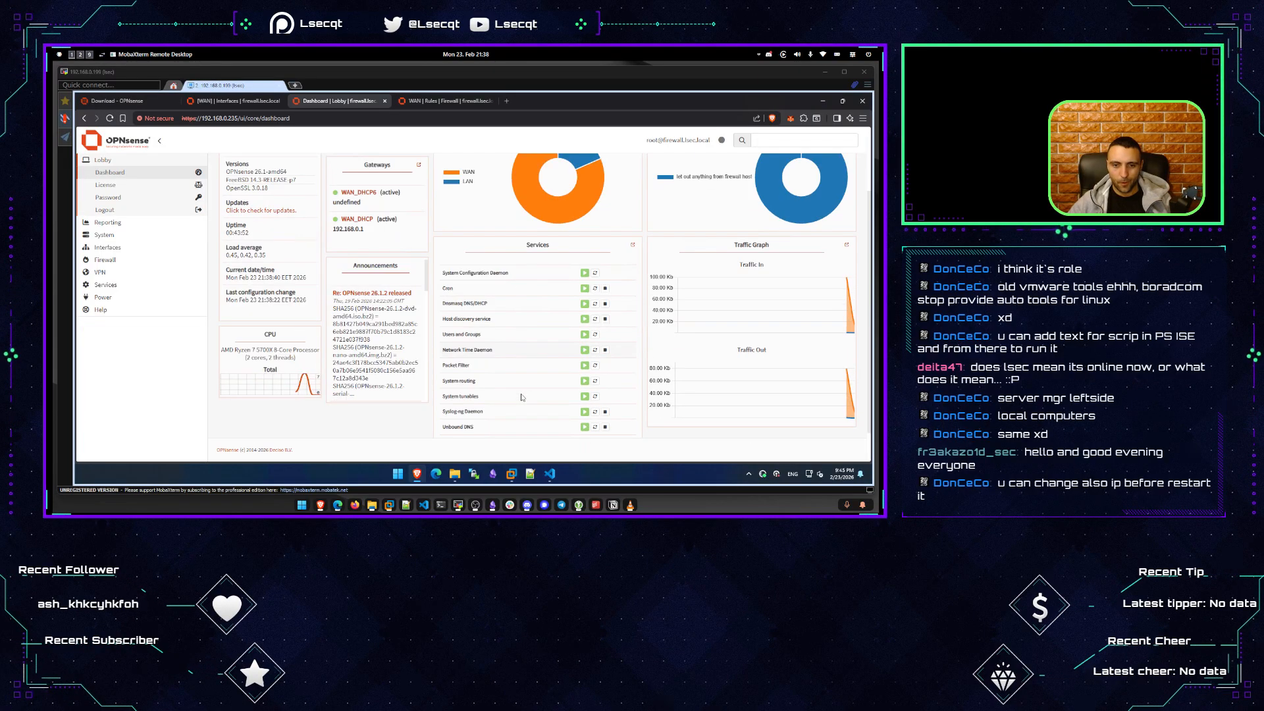
{"action": "scroll", "coordinate": [522, 398], "scroll_direction": "up", "scroll_amount": 2}
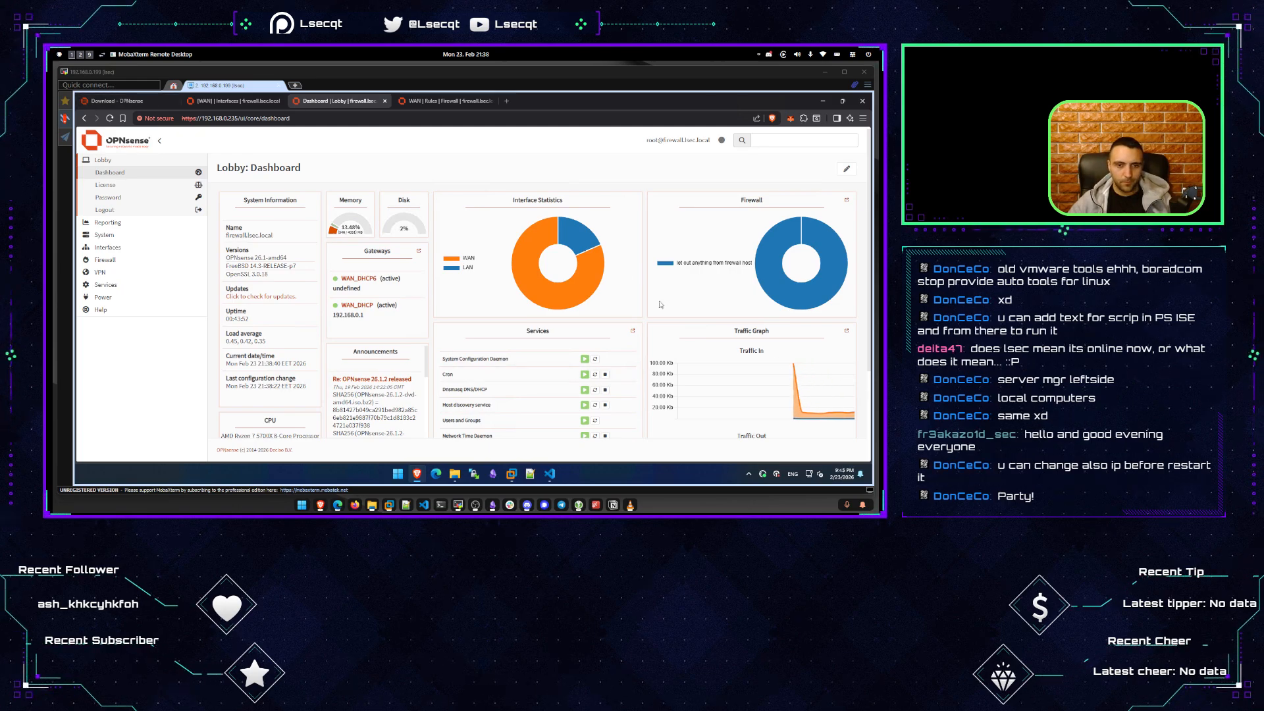
Unlock the DC01 VM and sign in as LSEC\Administrator with the administrator password.
{"action": "left_click", "coordinate": [512, 474]}
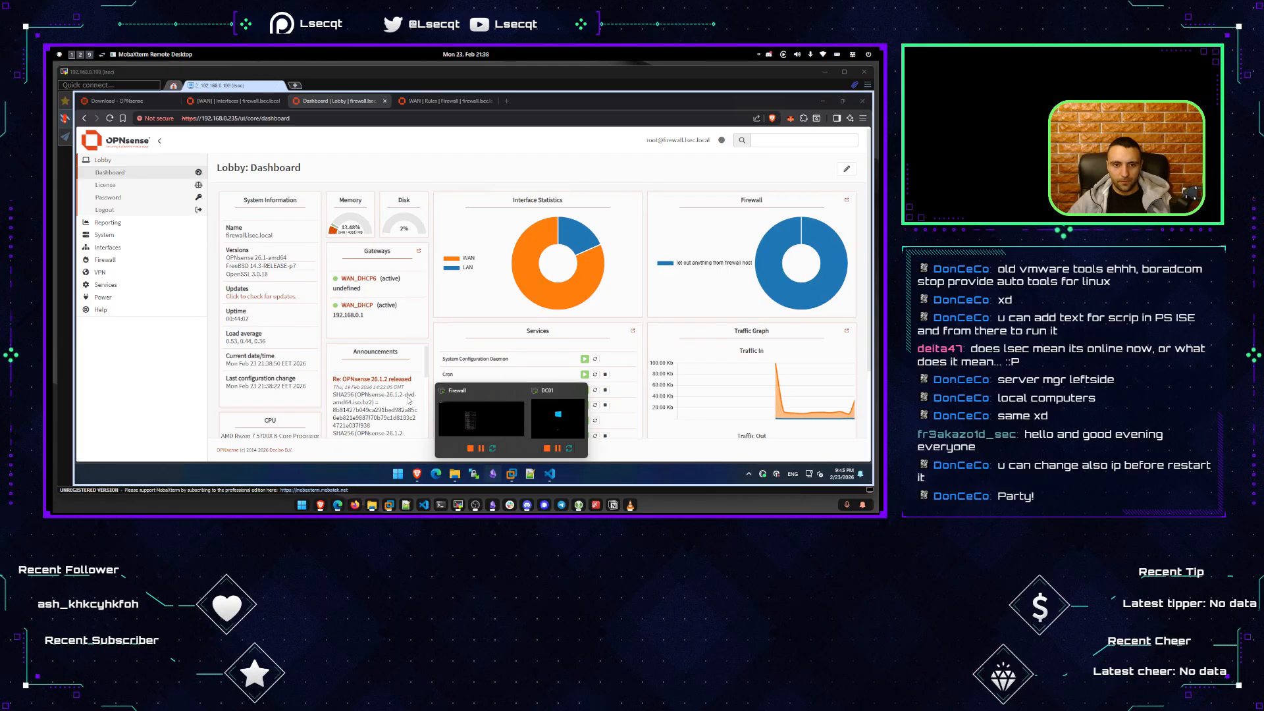
{"action": "left_click", "coordinate": [558, 417]}
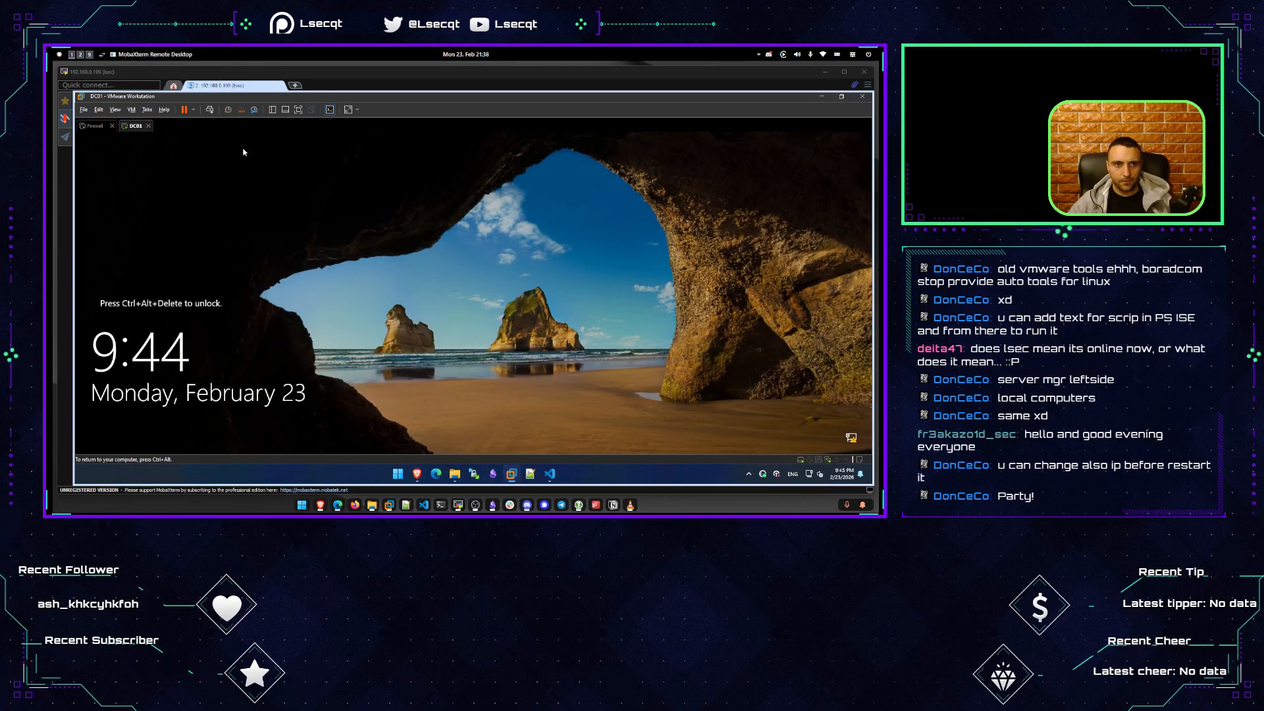
{"action": "left_click", "coordinate": [209, 109]}
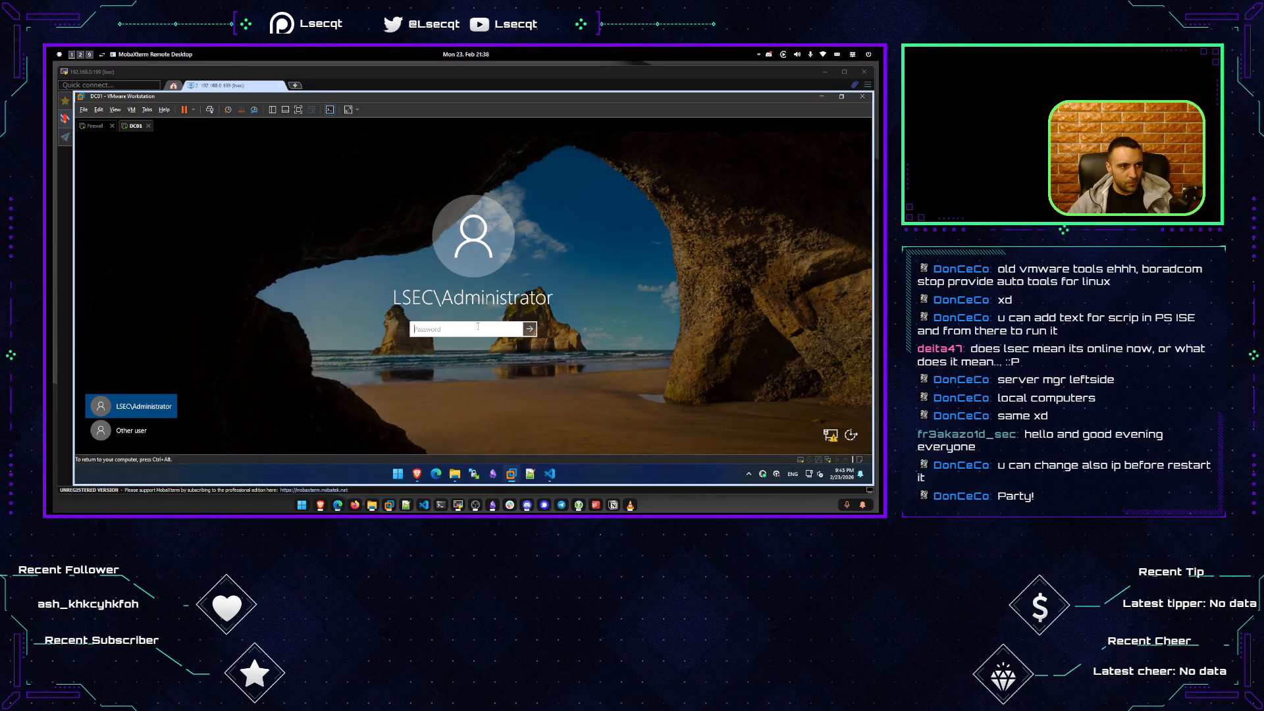
{"action": "type", "text": "P"}
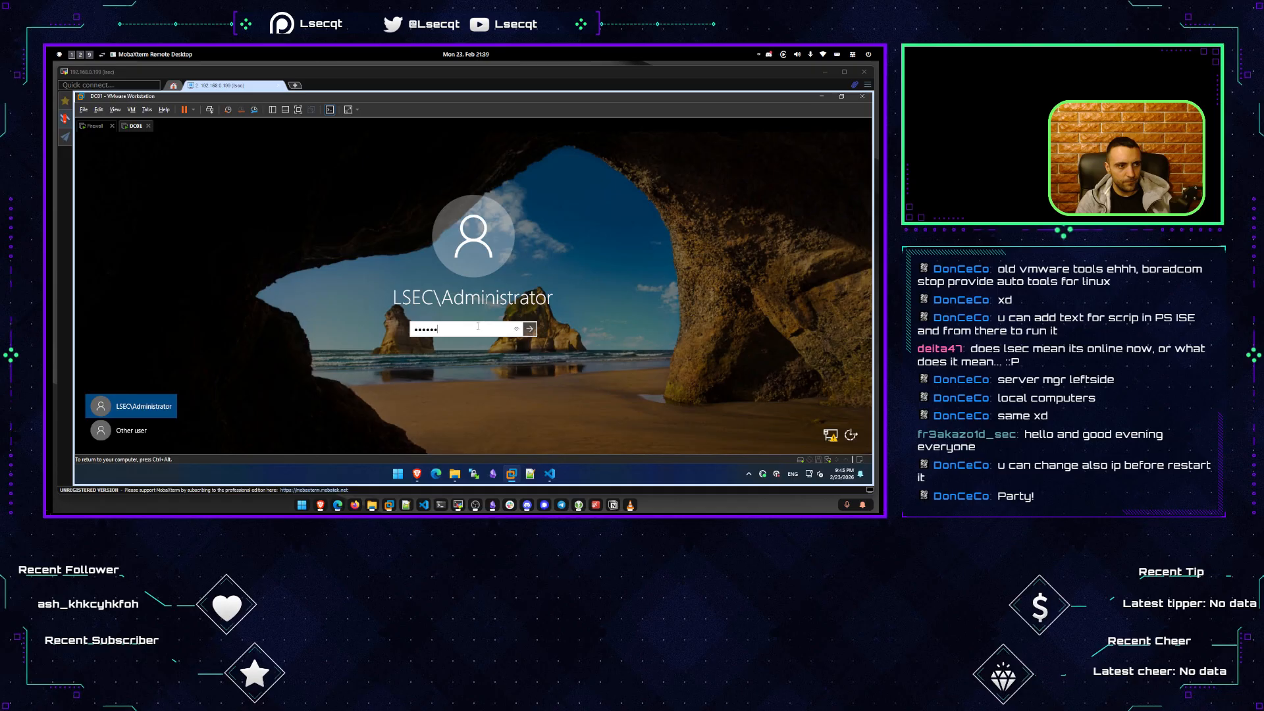
{"action": "key", "text": "Return"}
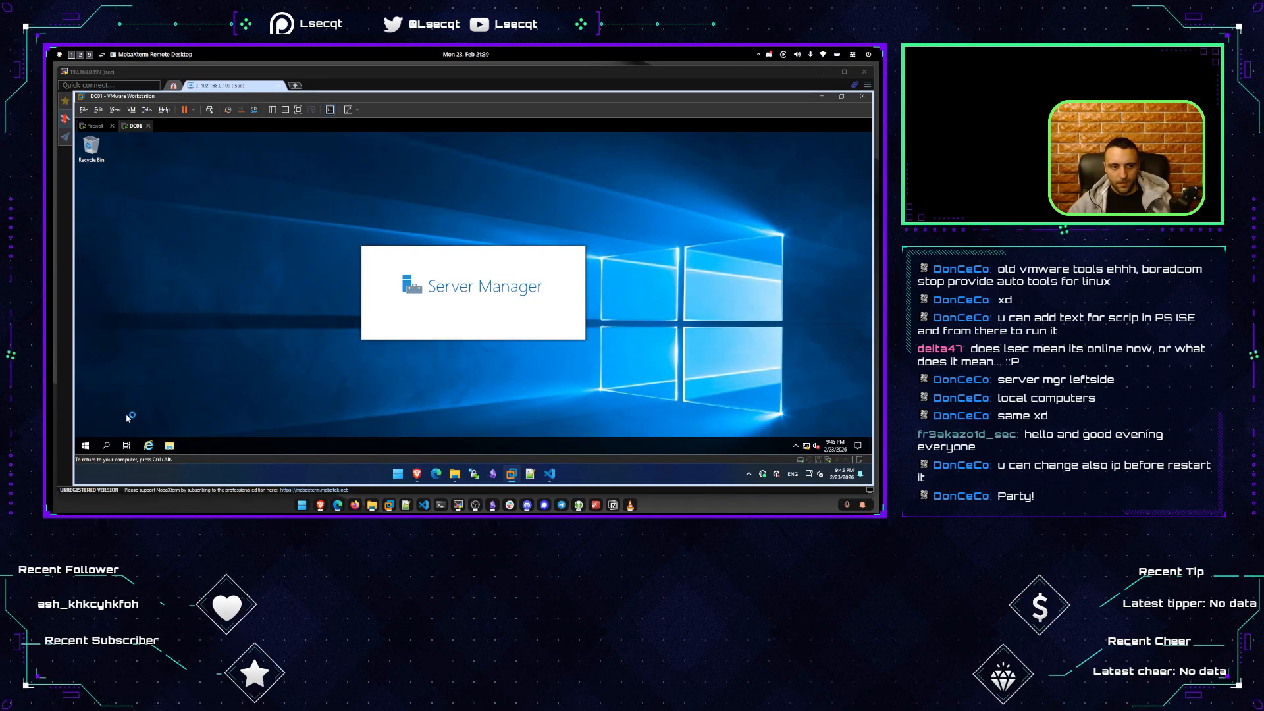
Open an administrator PowerShell on DC01 and confirm the hostname reads DC01.
{"action": "left_click", "coordinate": [85, 445]}
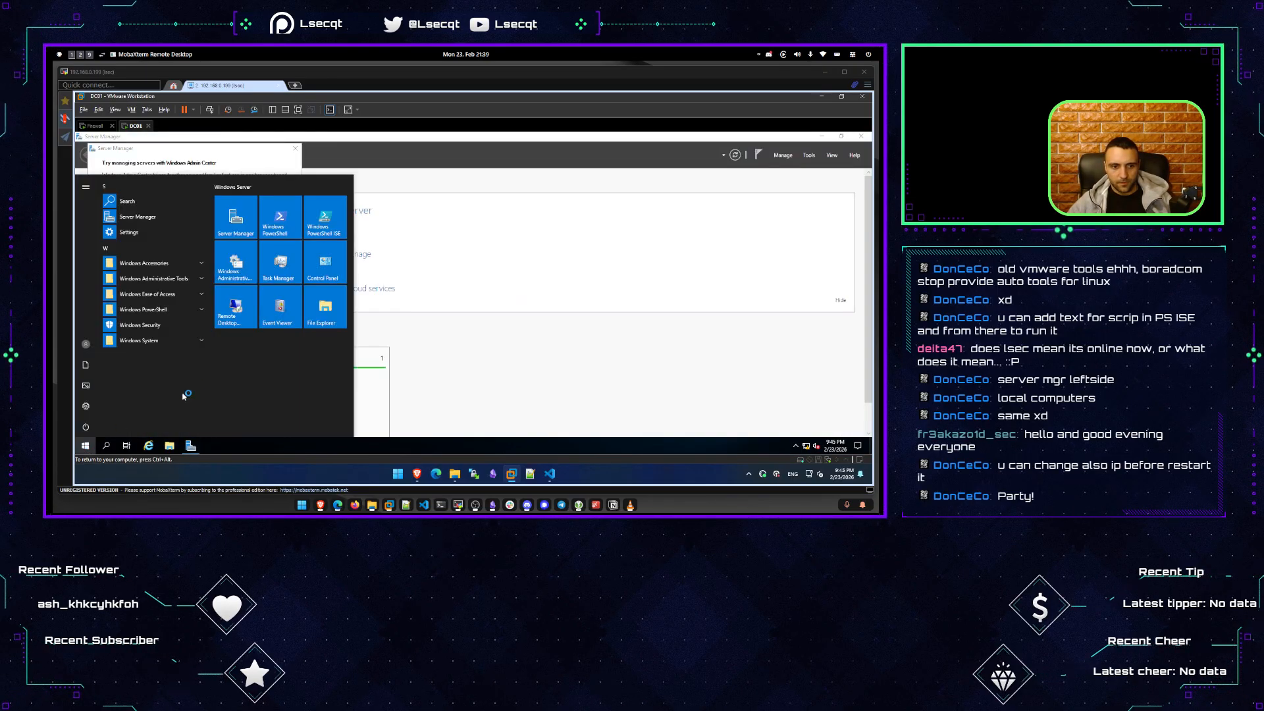
{"action": "left_click", "coordinate": [280, 221]}
{"action": "type", "text": "hostname"}
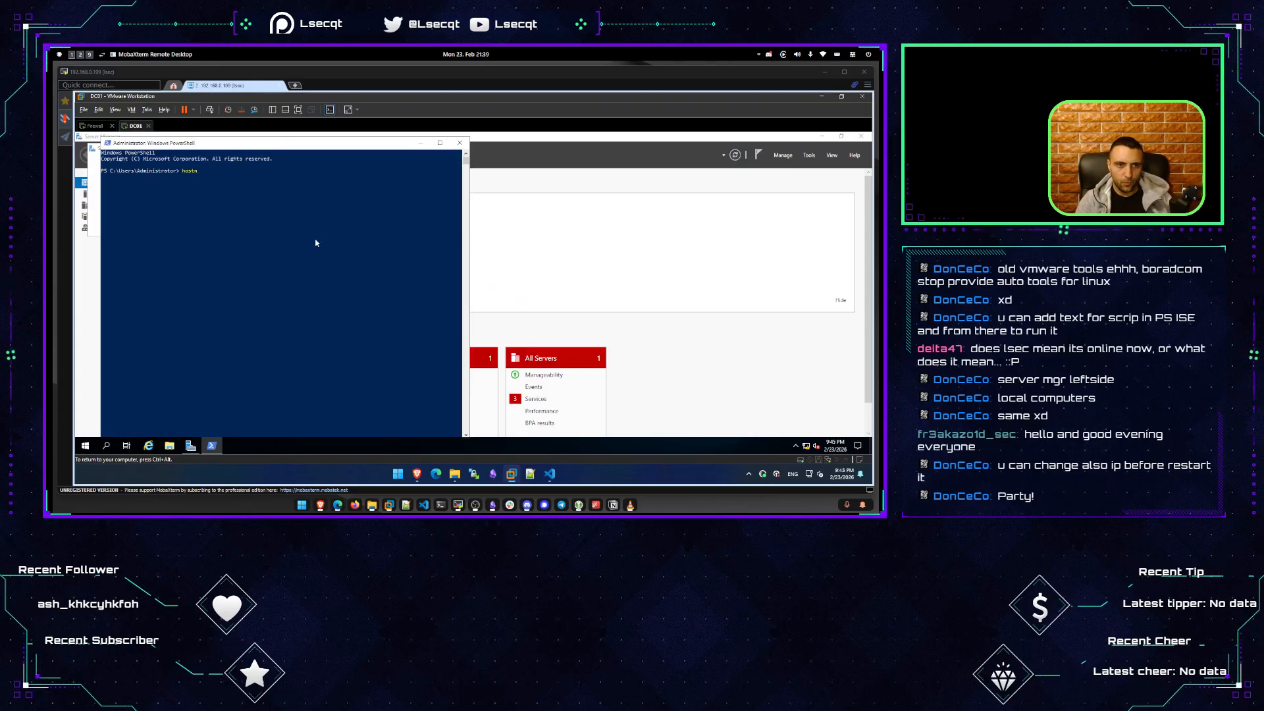
{"action": "key", "text": "Return"}
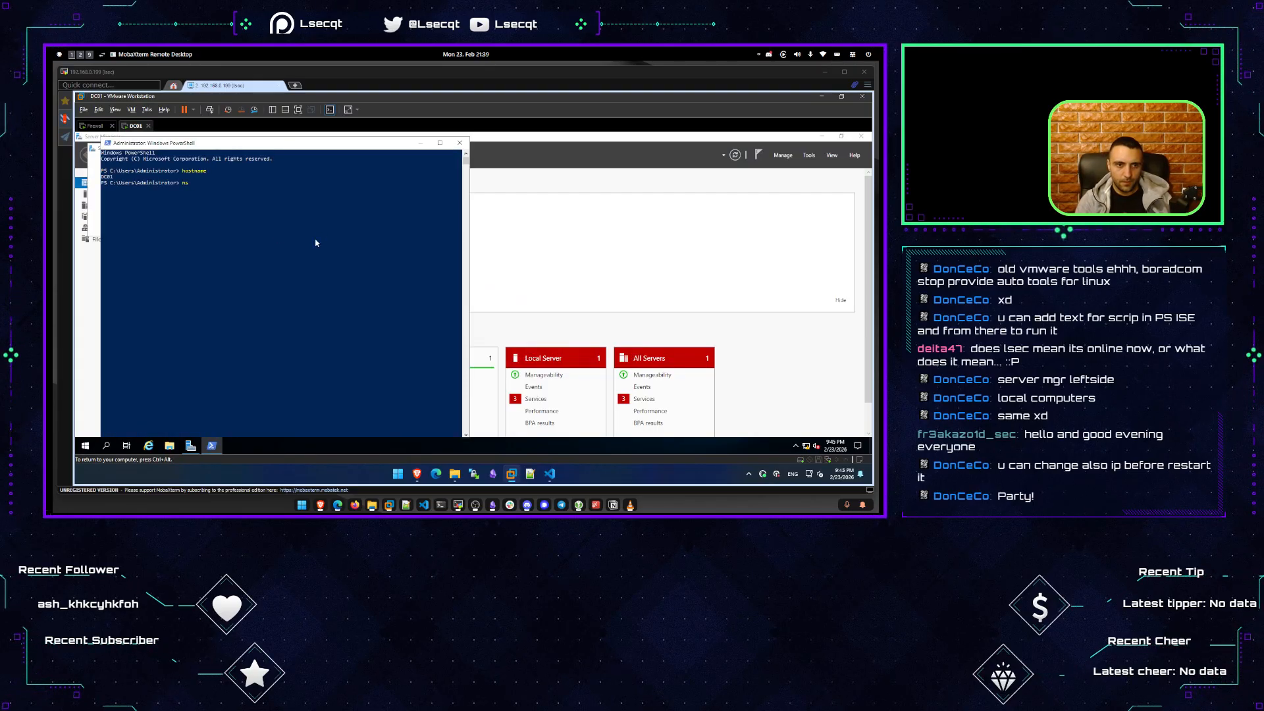
Run nslookup for dc01 and dc01.lsec.local, confirming both resolve to 172.16.16.50.
{"action": "type", "text": "nslookup dc01"}
{"action": "key", "text": "Return"}
{"action": "key", "text": "Up"}
{"action": "type", "text": "."}
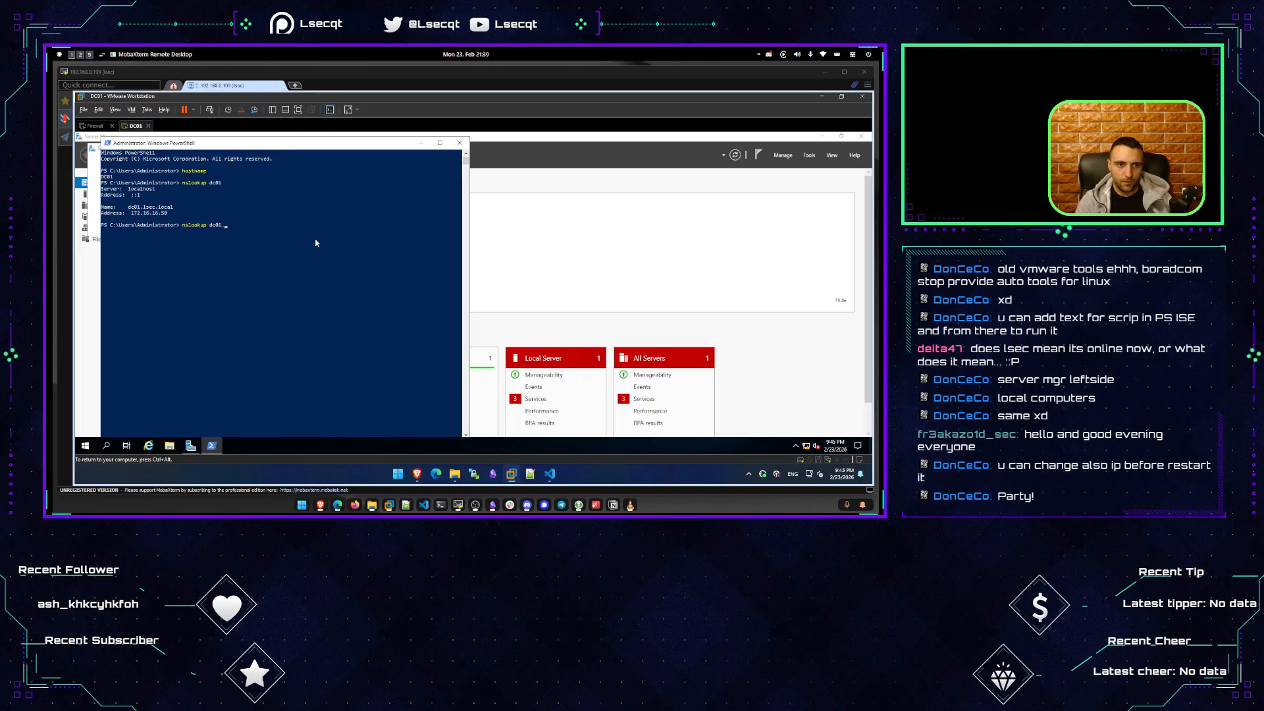
{"action": "type", "text": "lsec.local"}
{"action": "key", "text": "Return"}
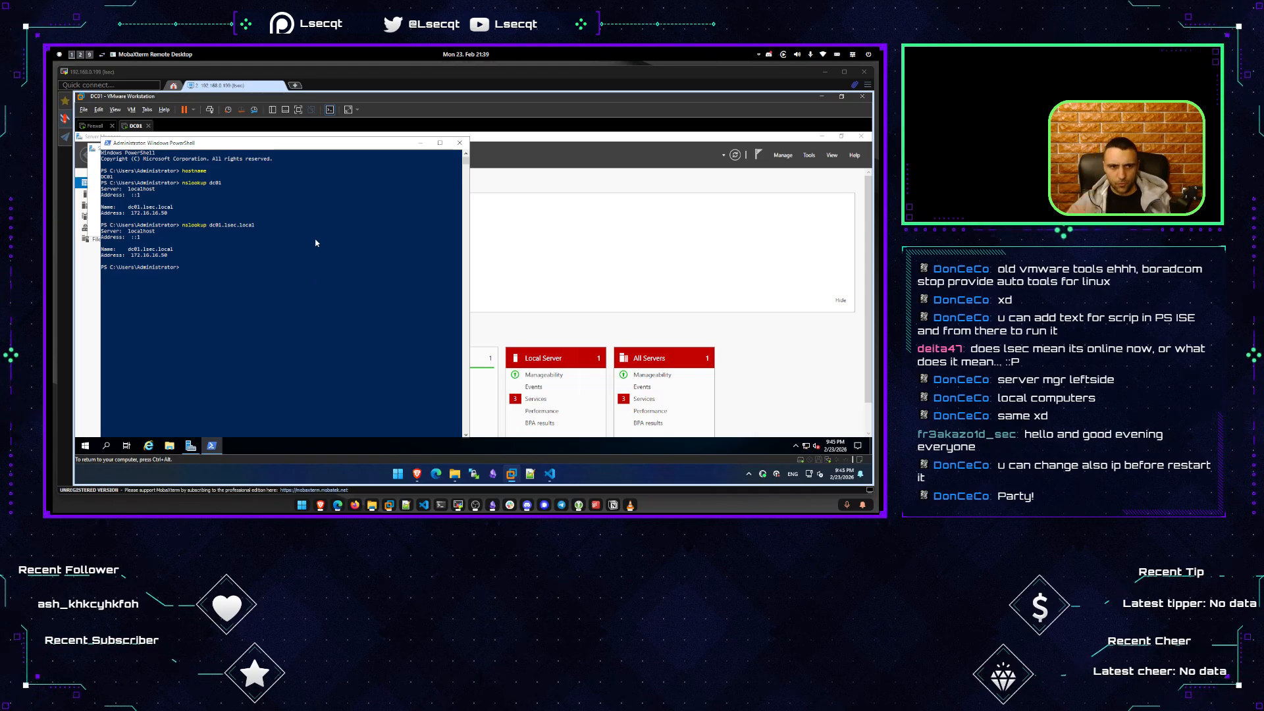
{"action": "key", "text": "ctrl+alt"}
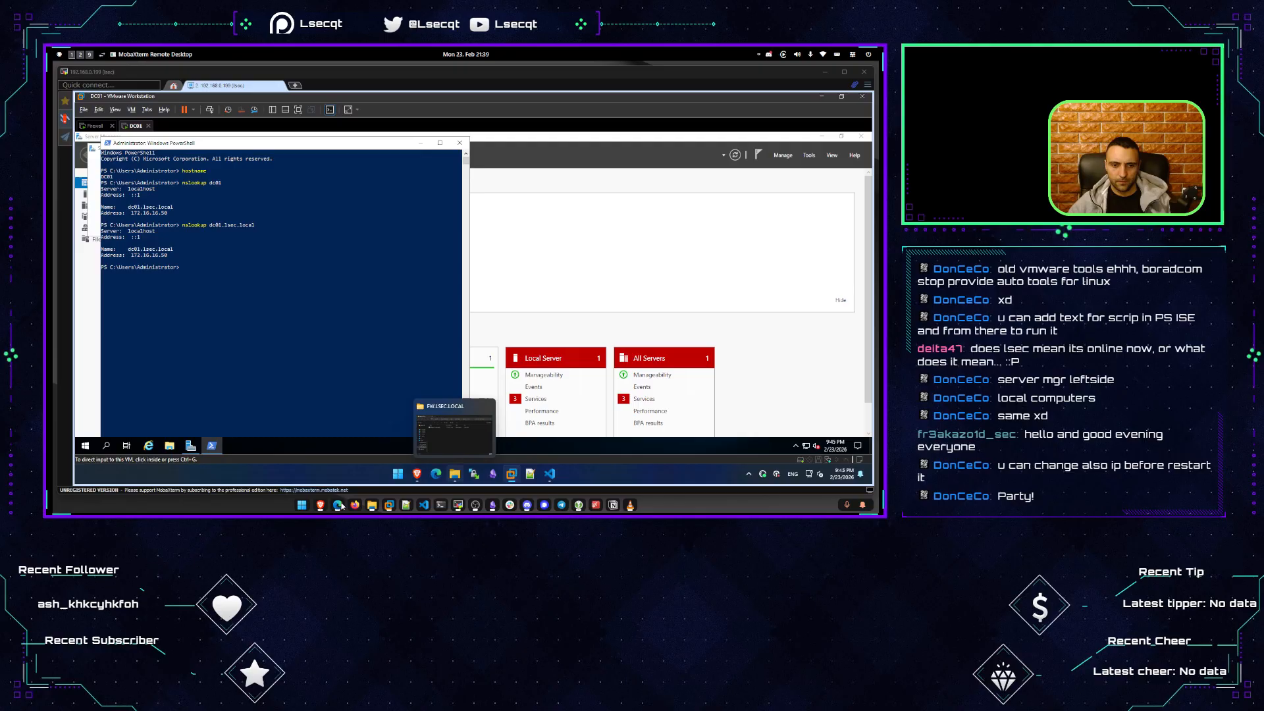
{"action": "key", "text": "alt+Tab"}
{"action": "scroll", "coordinate": [514, 331], "scroll_direction": "down", "scroll_amount": 10}
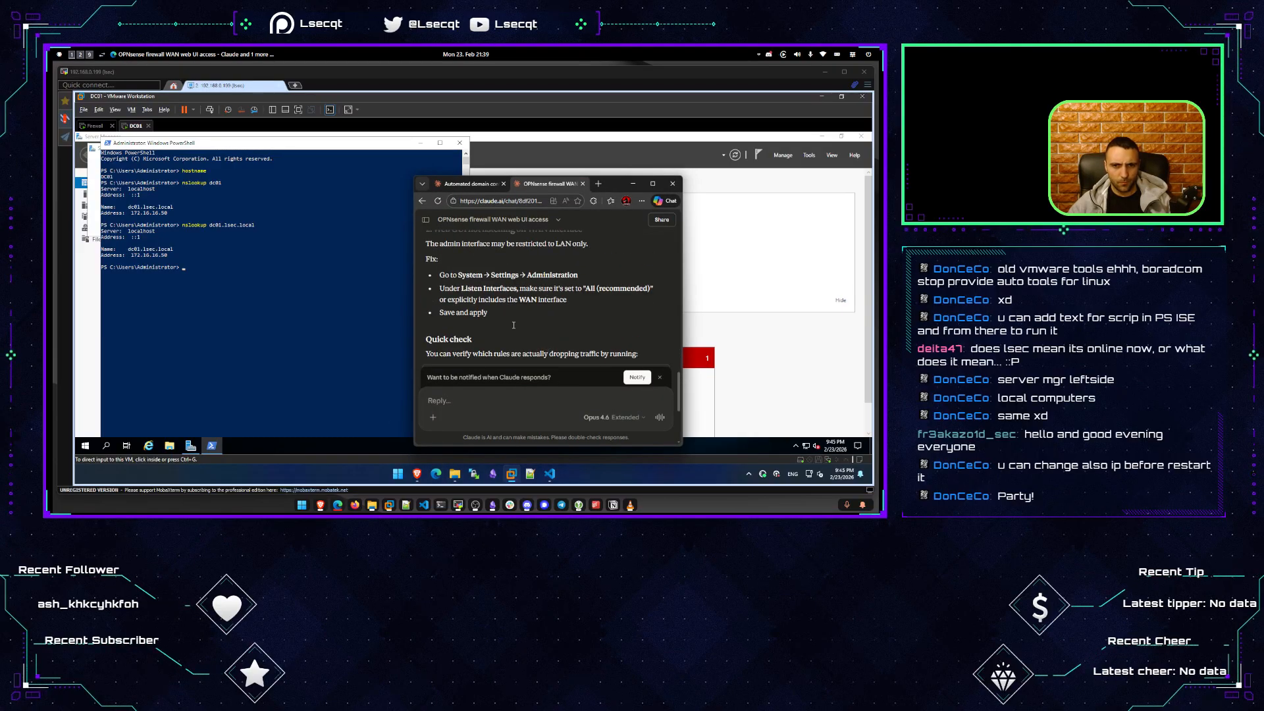
In the domain controller setup chat, ask Claude 'Ideally we should use the DC as the dns server not the firewall right?'.
{"action": "left_click", "coordinate": [474, 183]}
{"action": "left_click", "coordinate": [486, 396]}
{"action": "type", "text": "Ideal"}
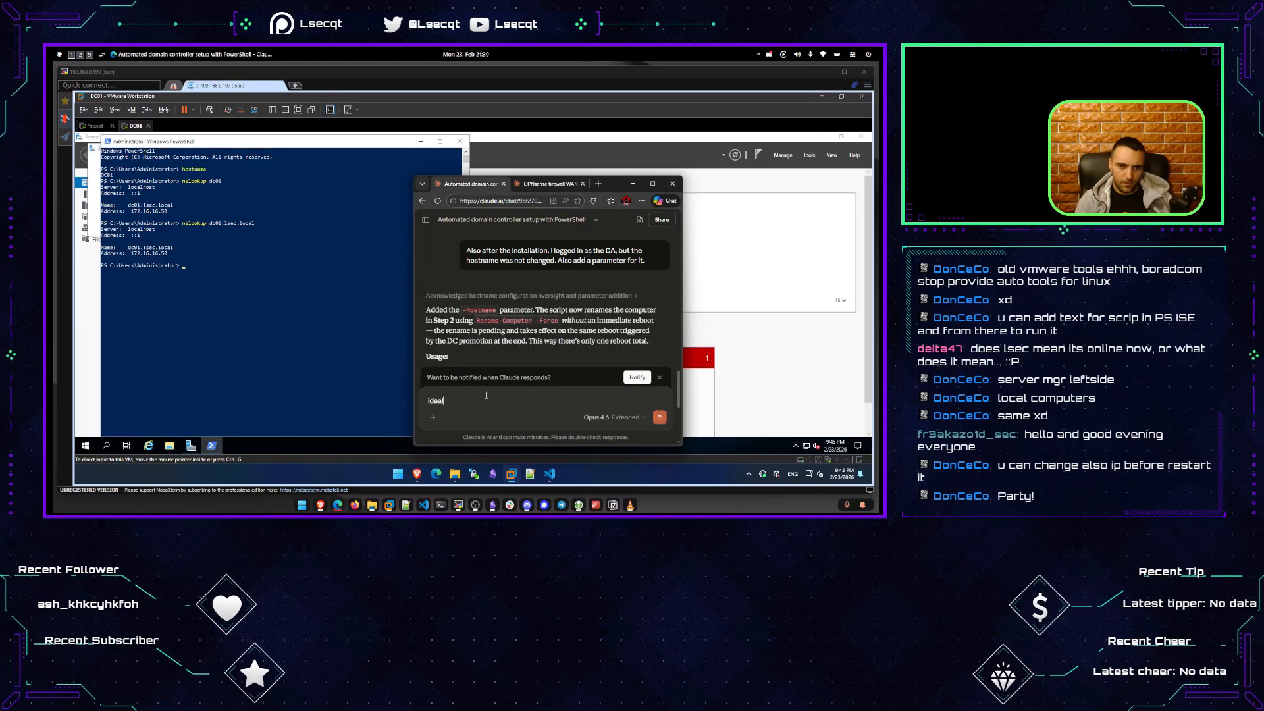
{"action": "type", "text": "ly we should"}
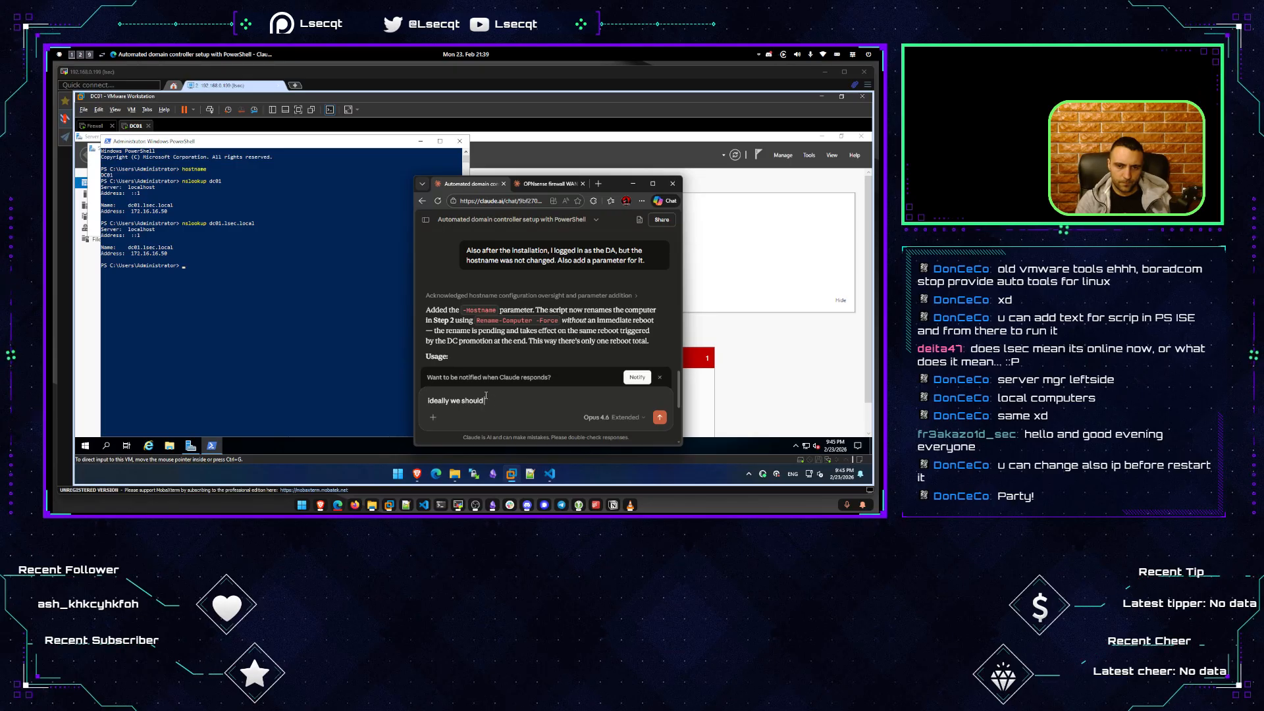
{"action": "type", "text": " use the DC as the dn"}
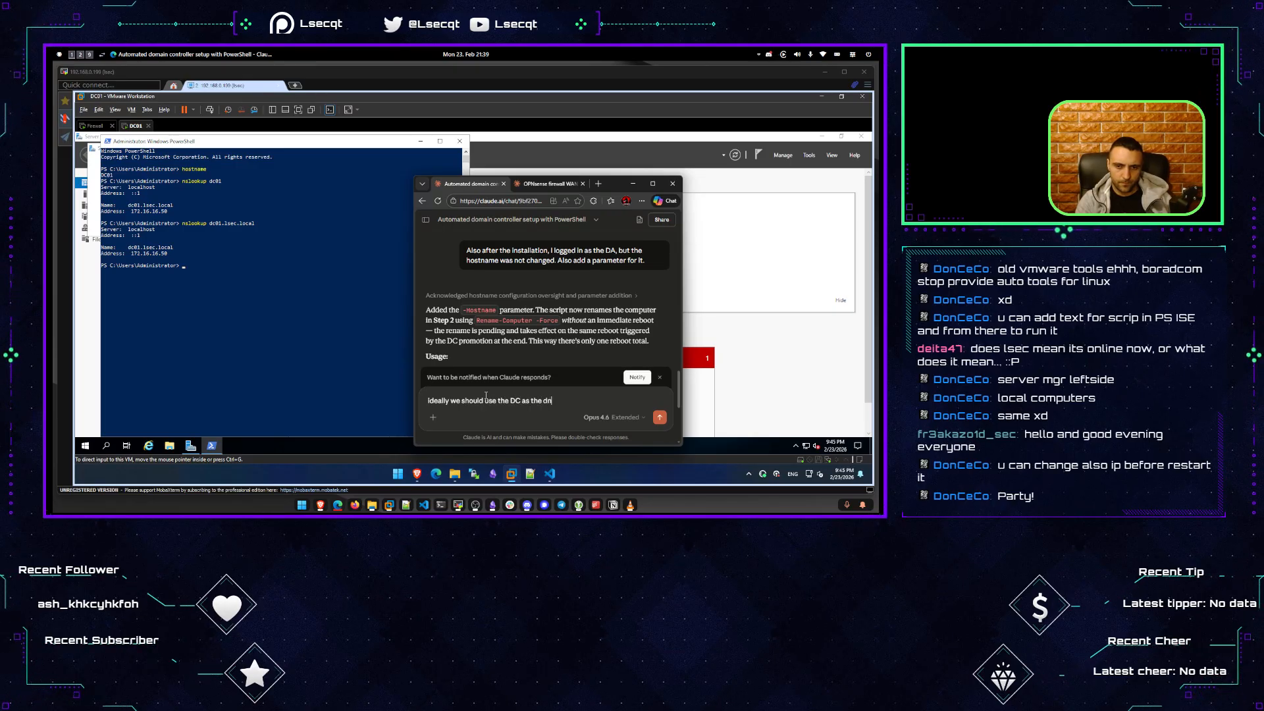
{"action": "type", "text": "s server not the firewall right?"}
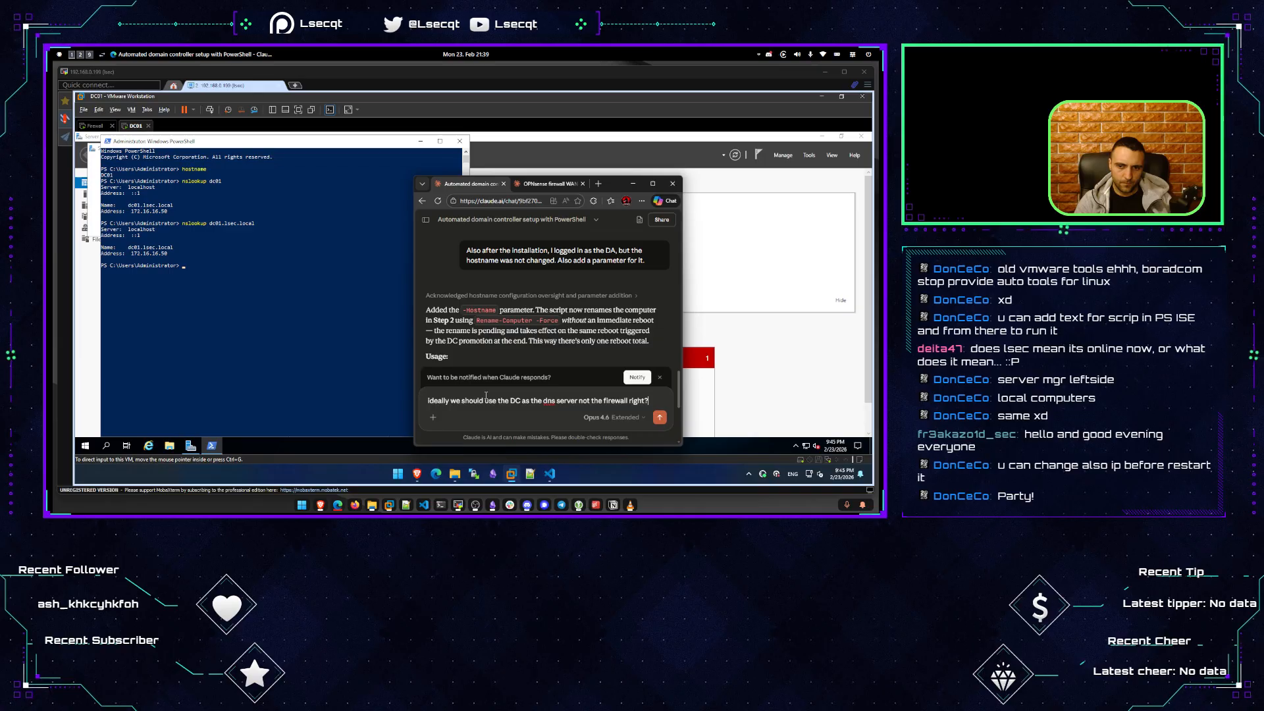
{"action": "key", "text": "Return"}
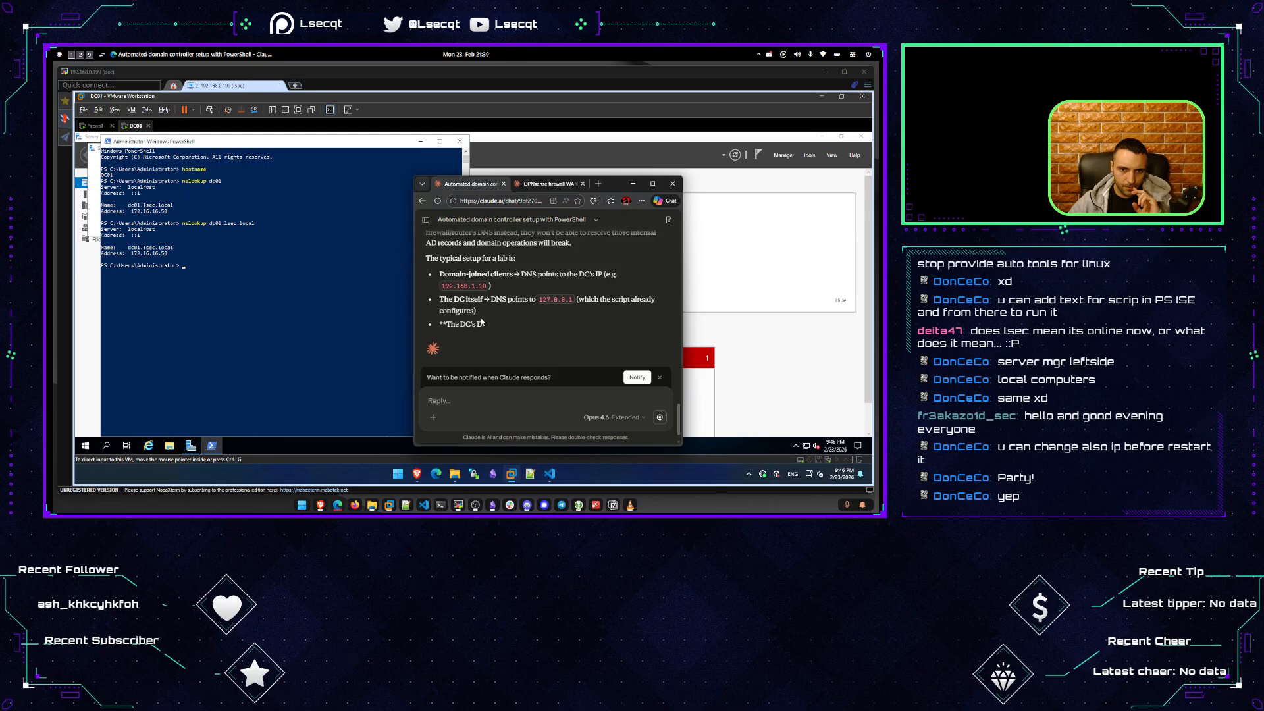
{"action": "left_click", "coordinate": [192, 265]}
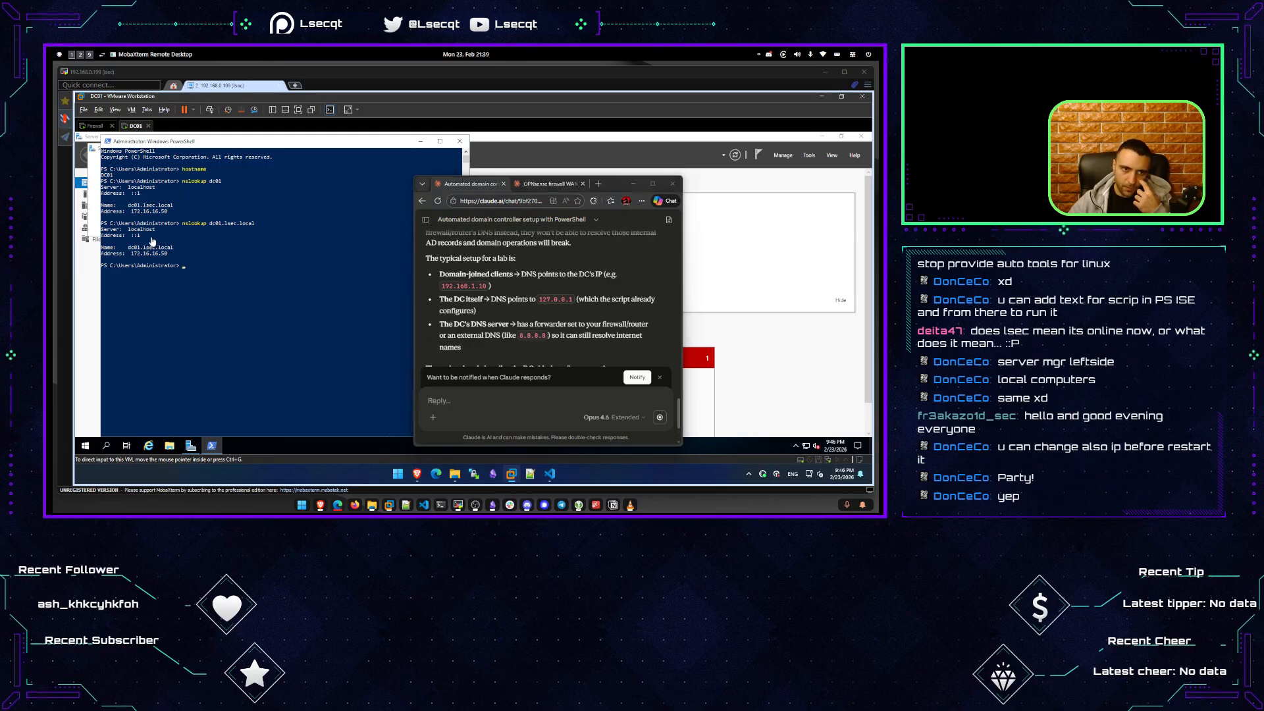
{"action": "left_click_drag", "start_coordinate": [161, 229], "coordinate": [124, 230]}
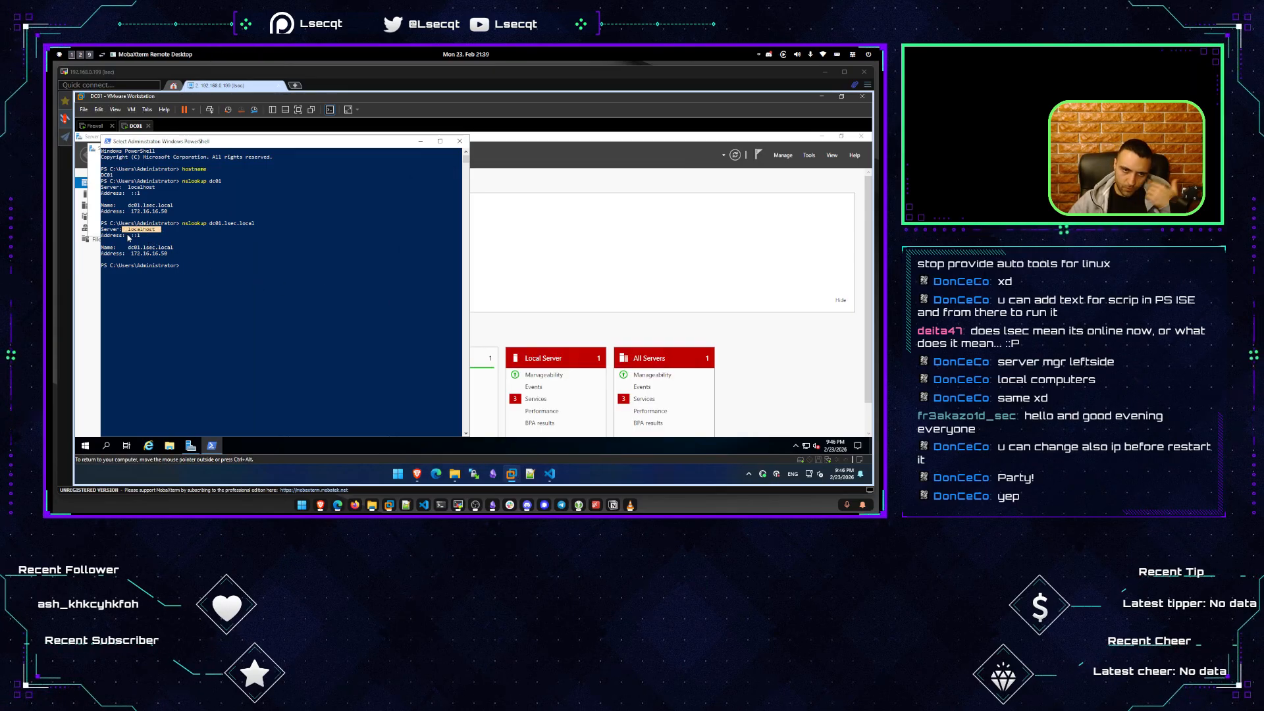
Copy the localhost name, minimize PowerShell and Server Manager, and dismiss the Admin Center notice.
{"action": "right_click", "coordinate": [261, 248]}
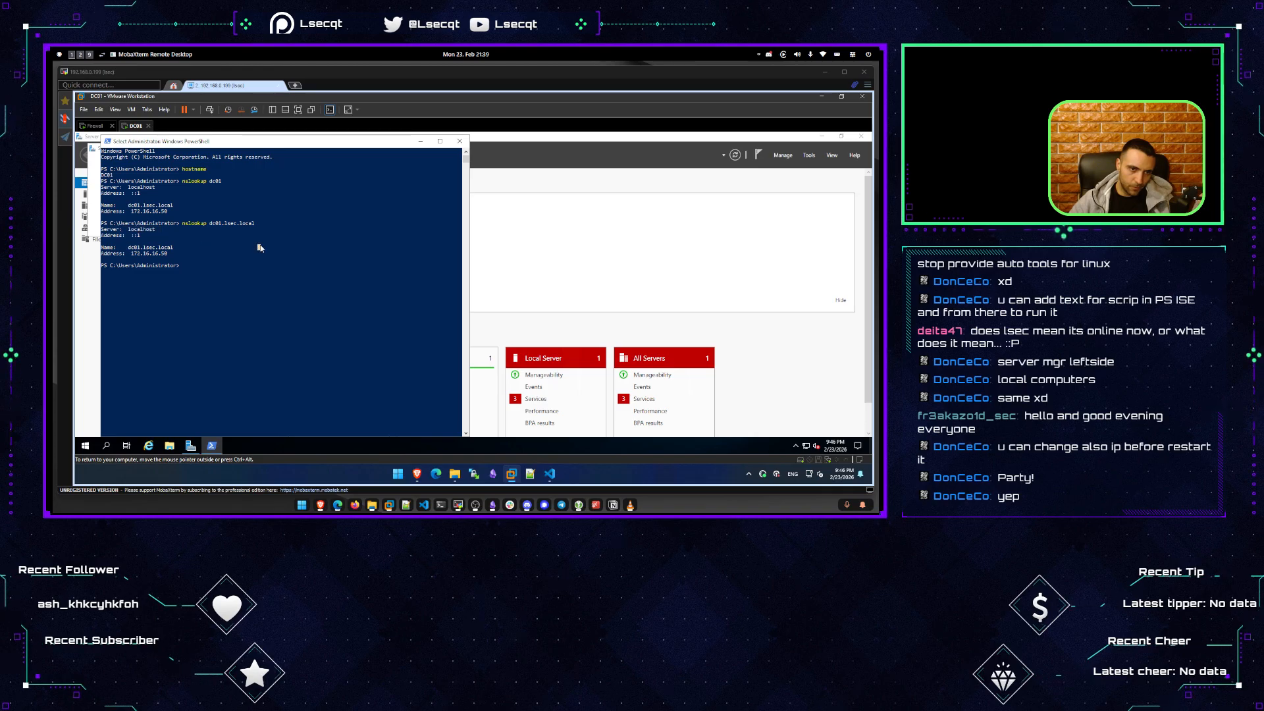
{"action": "left_click", "coordinate": [421, 141]}
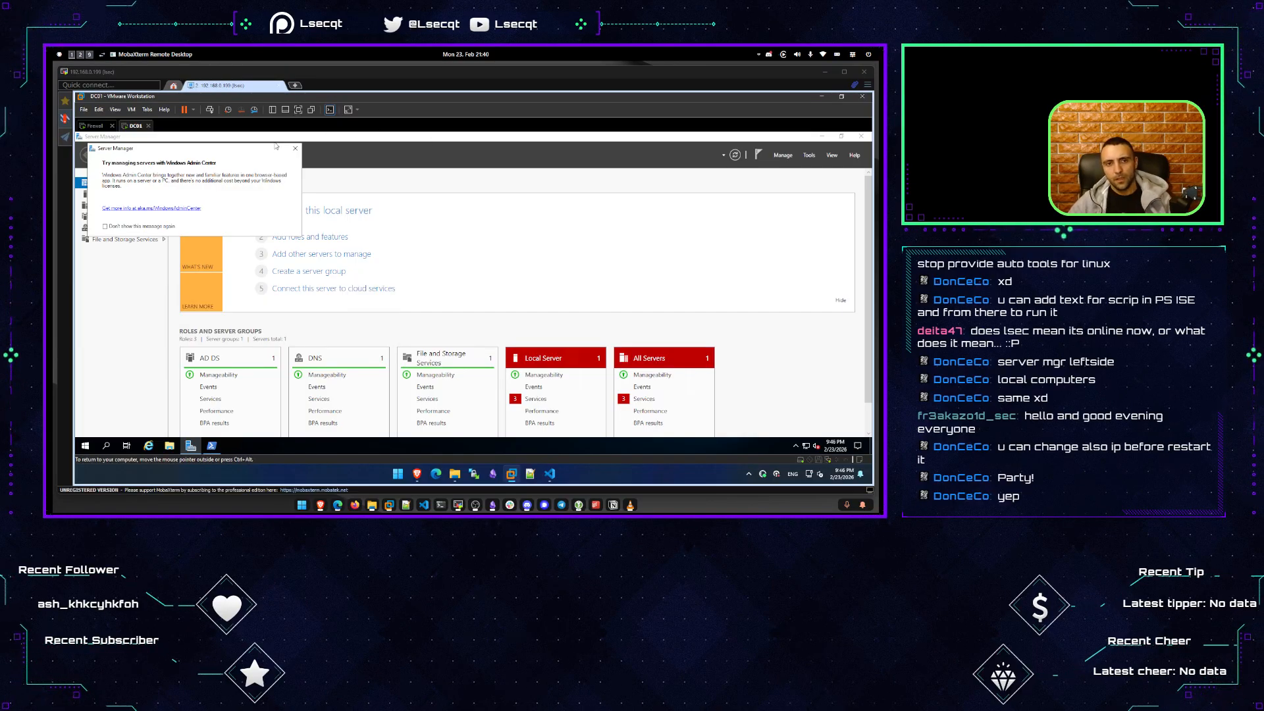
{"action": "left_click", "coordinate": [295, 148]}
{"action": "left_click", "coordinate": [96, 125]}
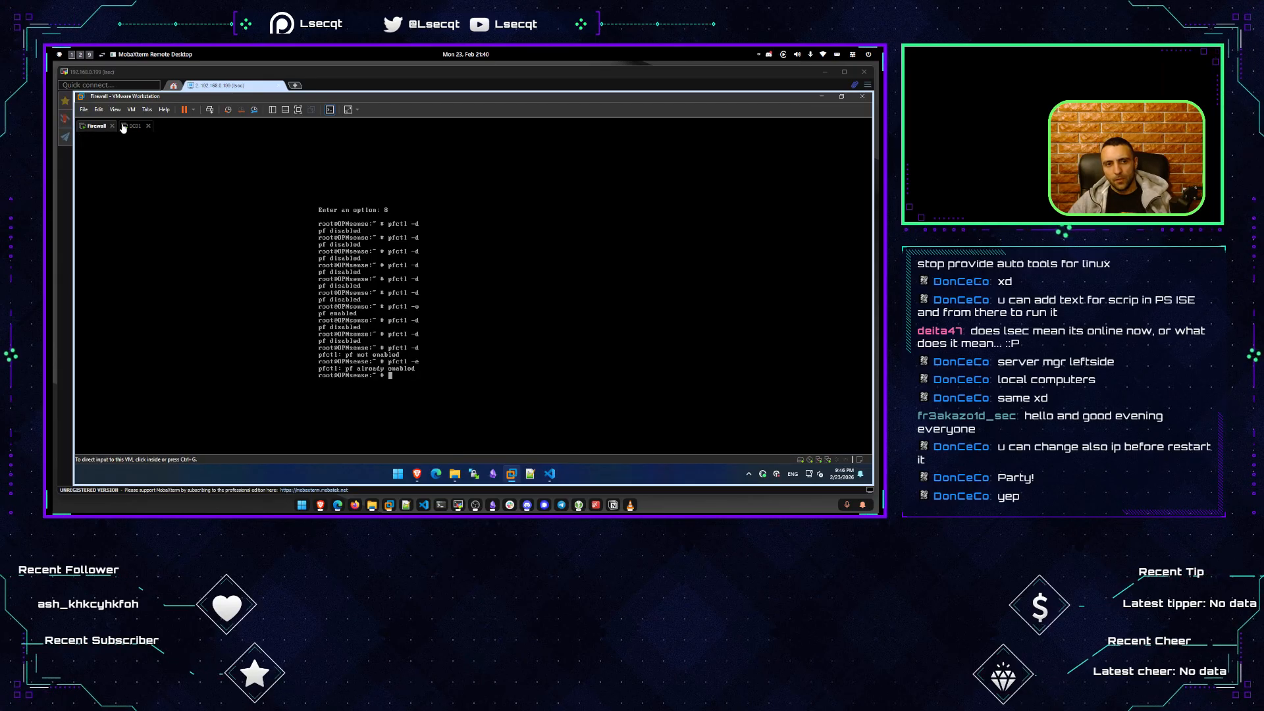
{"action": "left_click", "coordinate": [126, 126]}
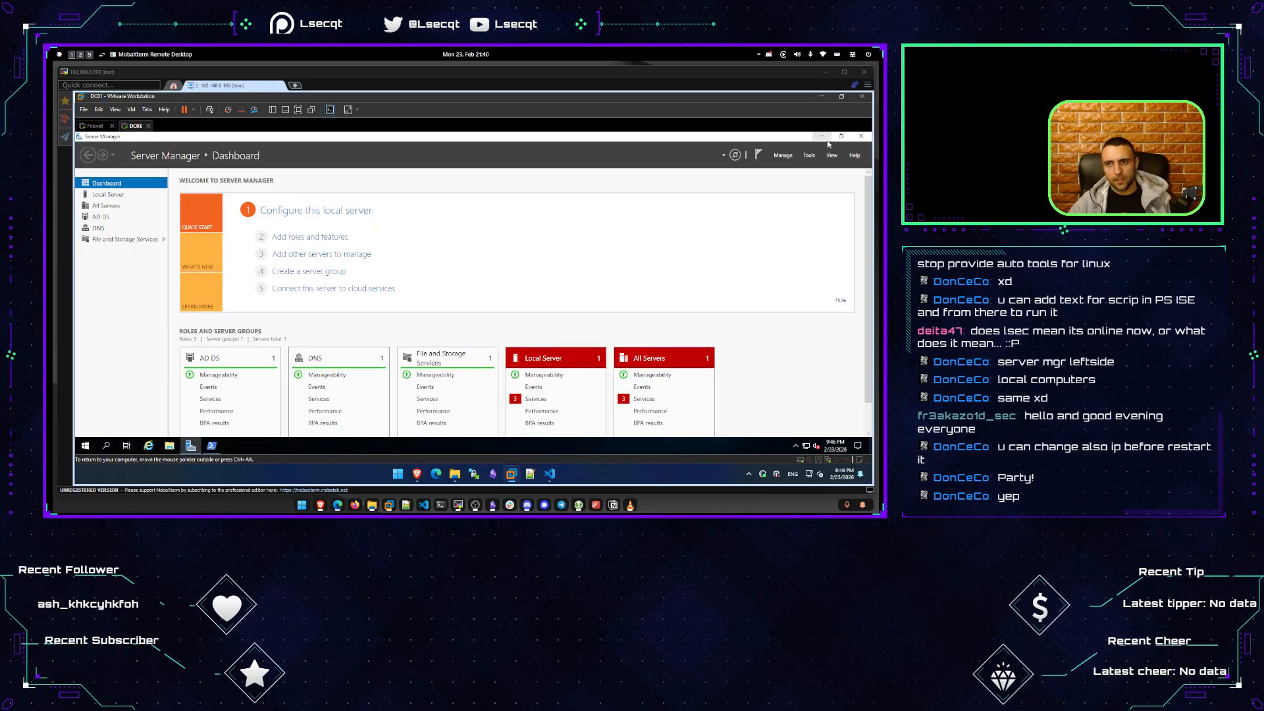
{"action": "left_click", "coordinate": [822, 137]}
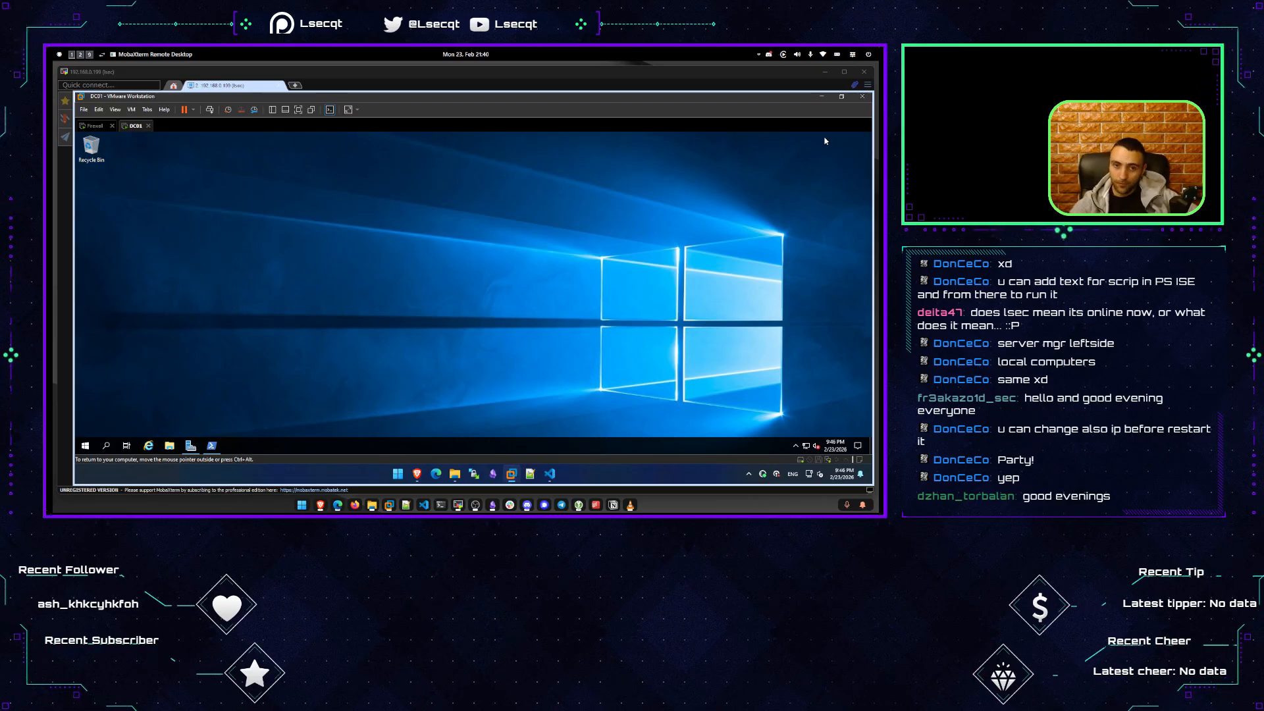
Check the Firewall VM's root shell, then return to the bare DC01 desktop.
{"action": "left_click", "coordinate": [93, 126]}
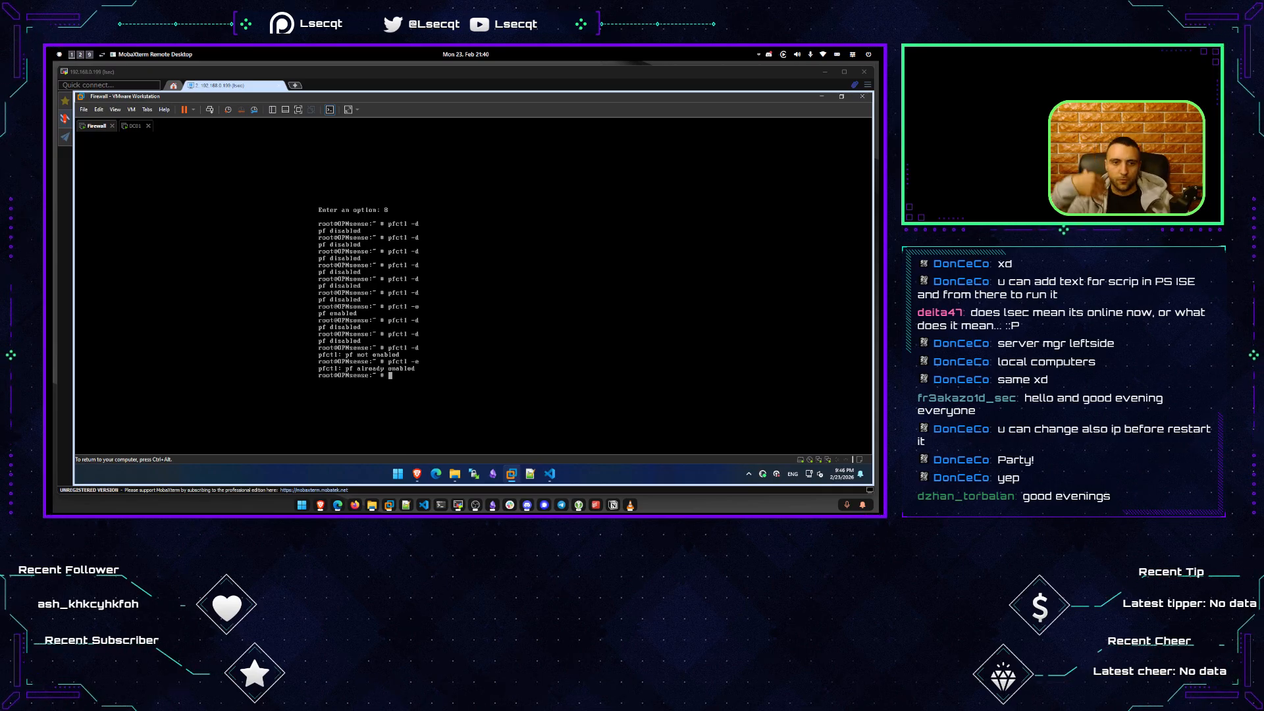
{"action": "key", "text": "ctrl+alt"}
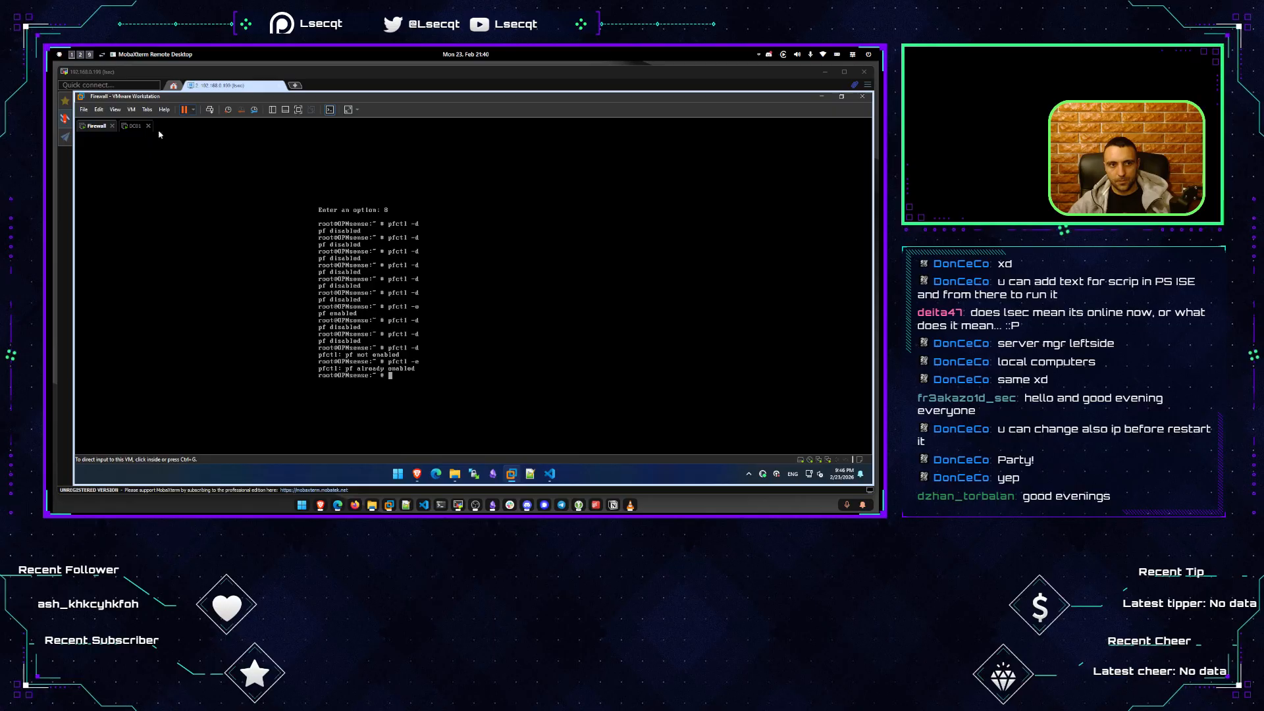
{"action": "left_click", "coordinate": [135, 128]}
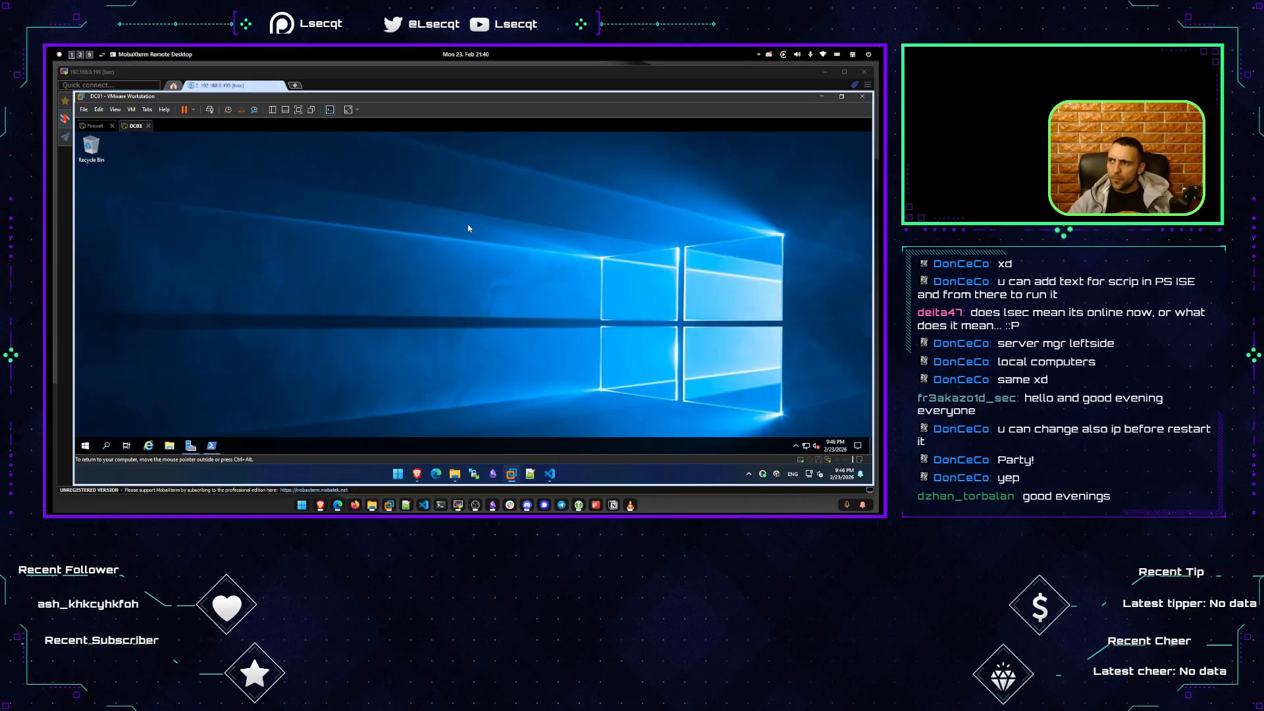